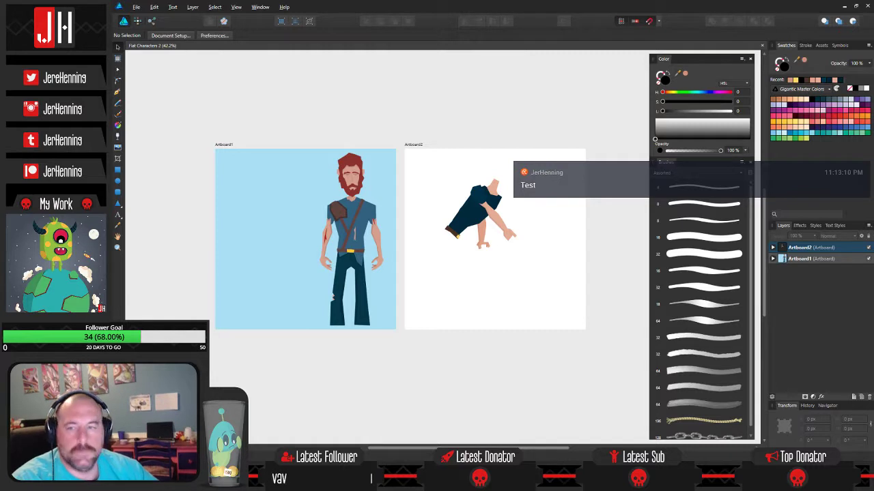
scroll(465, 219, "up", 5)
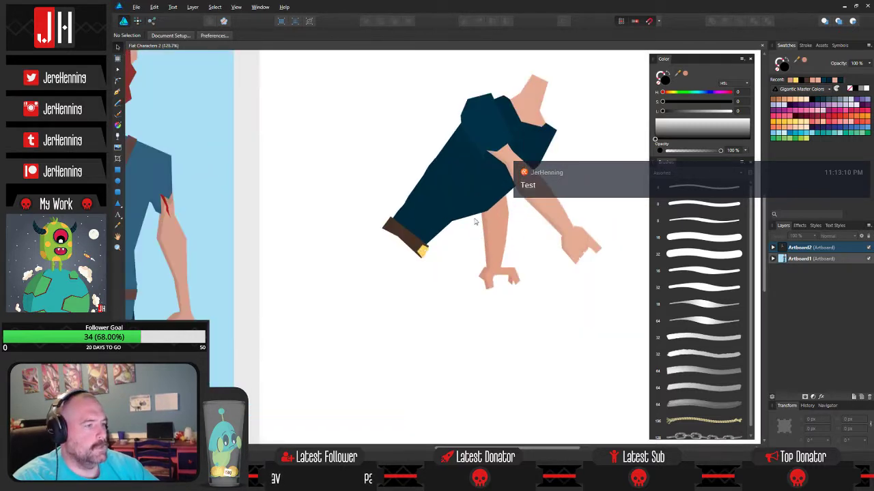
left_click(117, 92)
scroll(355, 197, "down", 2)
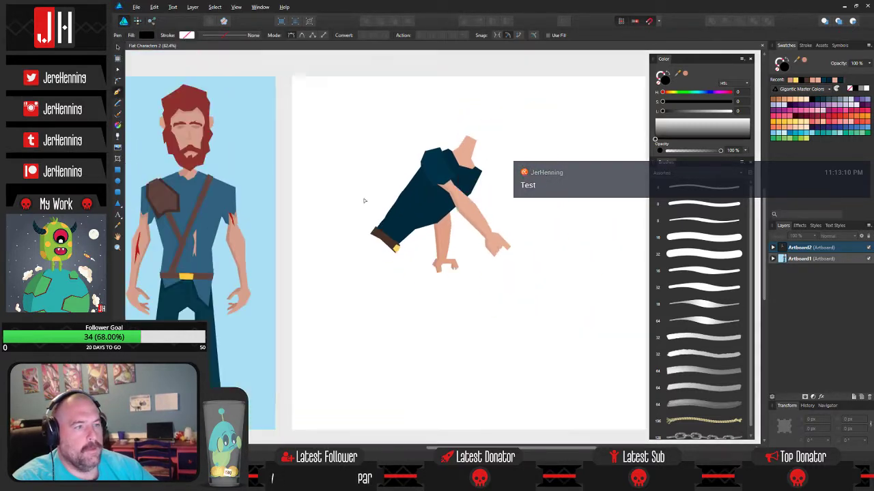
scroll(426, 231, "up", 2)
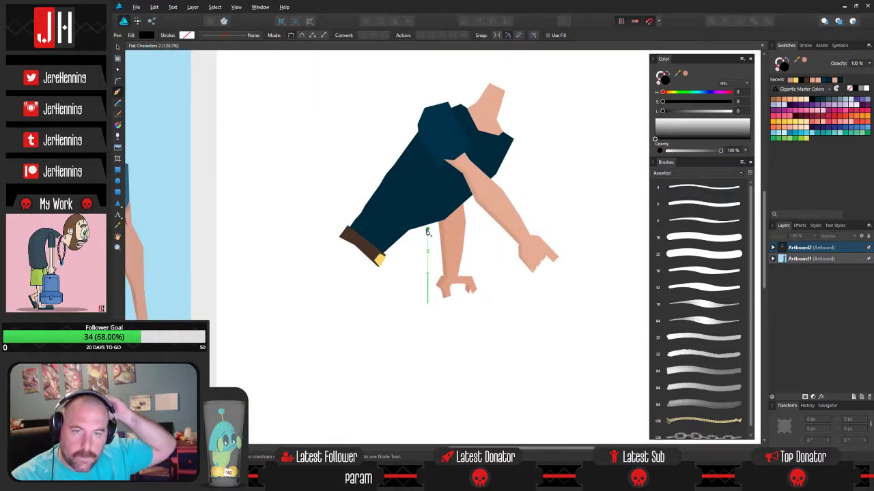
scroll(372, 236, "down", 2)
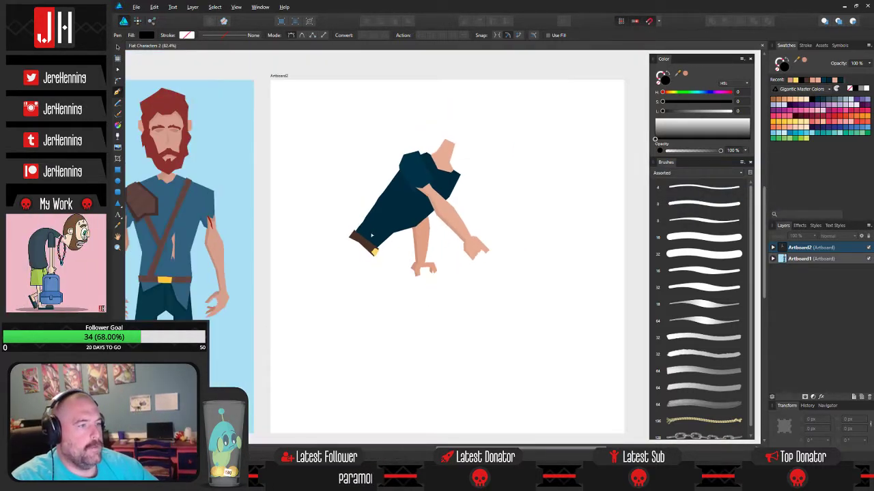
left_click_drag(376, 215, 404, 222)
- Select the dark blue shirt body, add a node on each side of its front chest corner, and pull the corner inward to blunt it
scroll(449, 185, "up", 5)
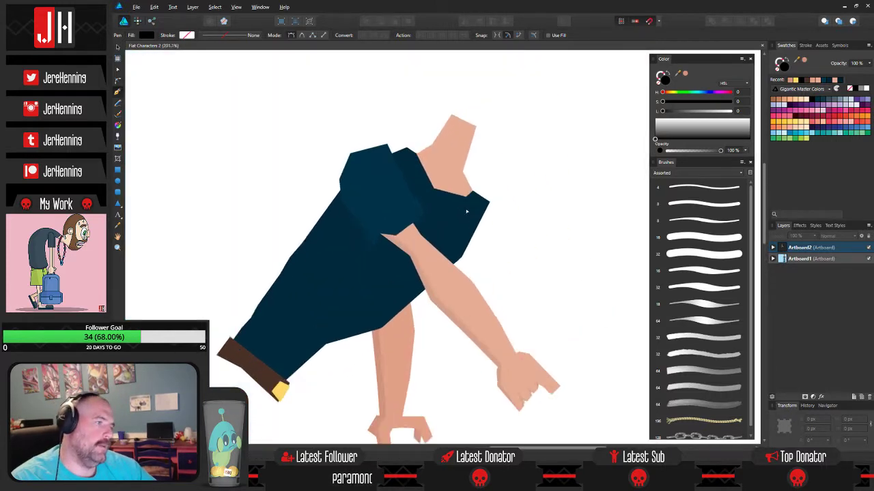
key("a")
left_click(466, 207)
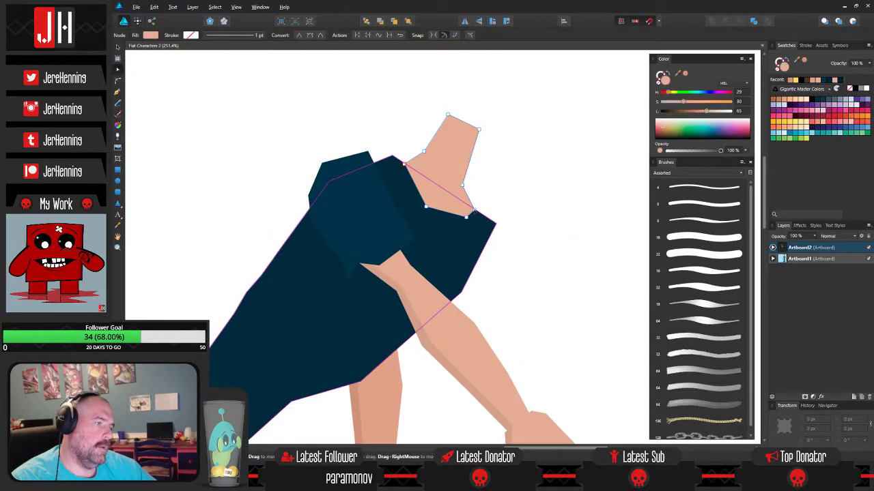
left_click(483, 191)
left_click(484, 217)
mouse_move(496, 224)
left_mouse_down()
mouse_move(508, 231)
mouse_move(495, 223)
left_mouse_up()
left_click(485, 218)
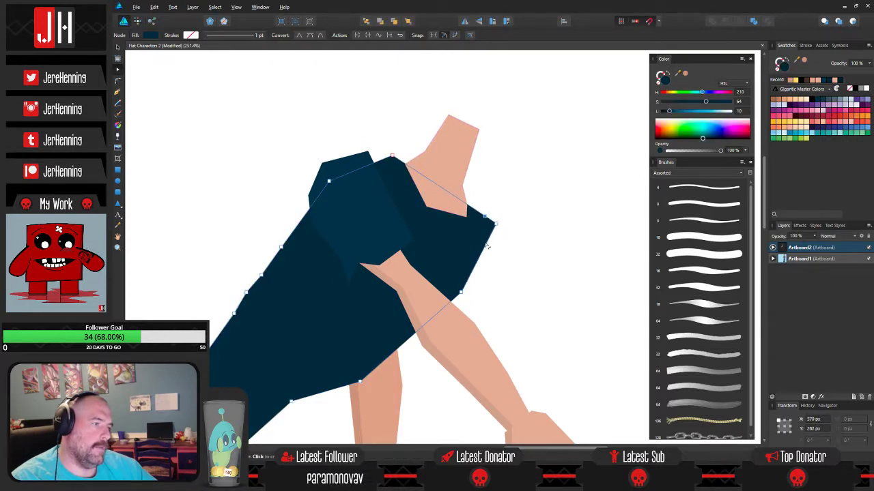
left_click(484, 248)
left_click_drag(495, 224, 487, 230)
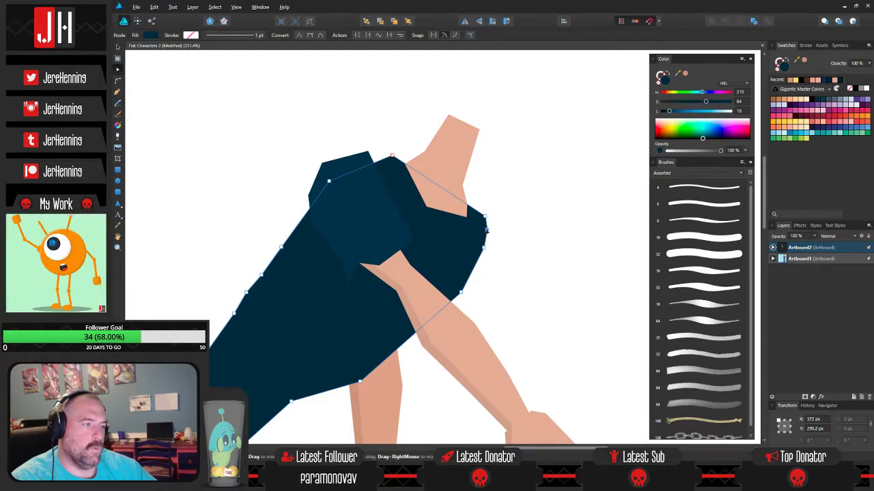
left_click(505, 239)
scroll(434, 238, "down", 4)
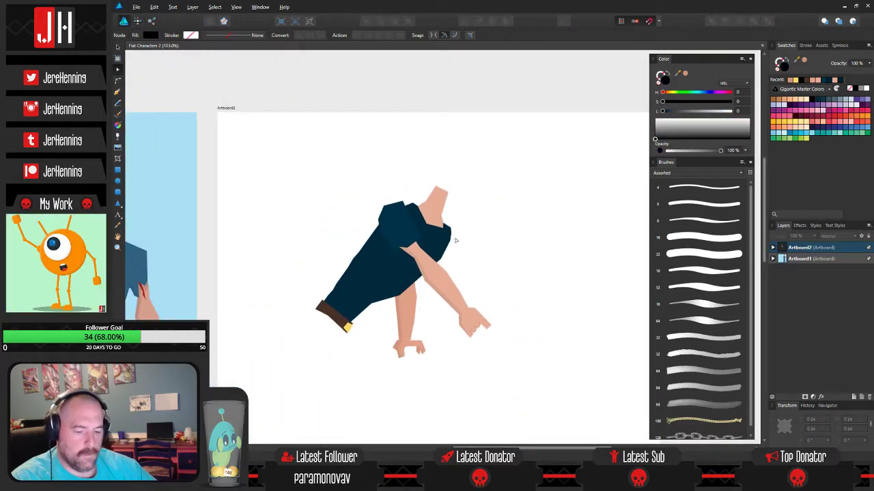
key("v")
scroll(482, 242, "down", 3)
scroll(458, 237, "up", 2)
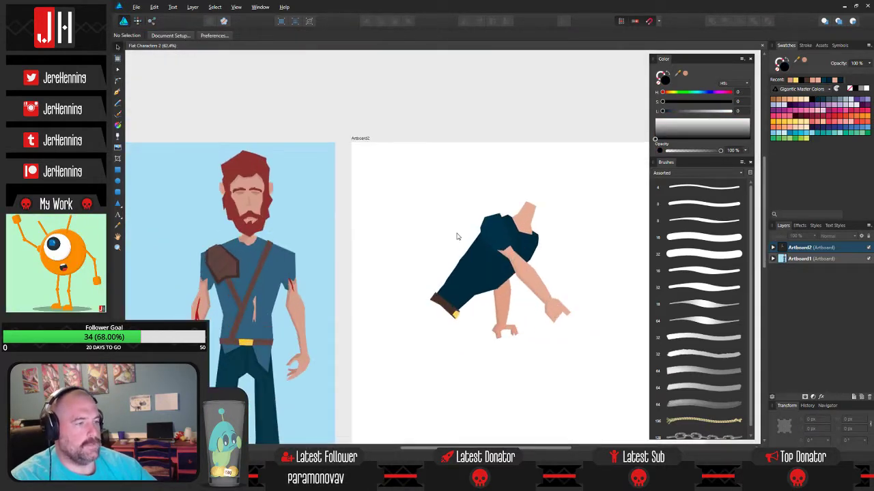
scroll(458, 237, "up", 2)
left_click(117, 93)
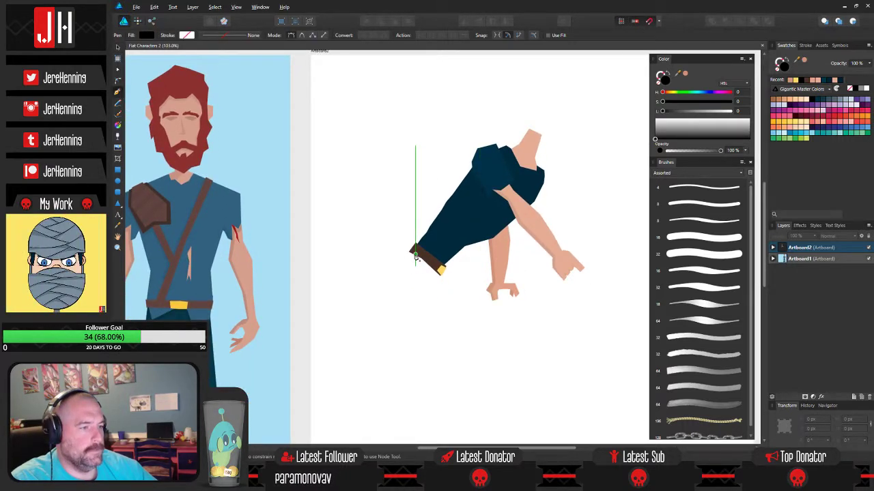
scroll(420, 269, "down", 3)
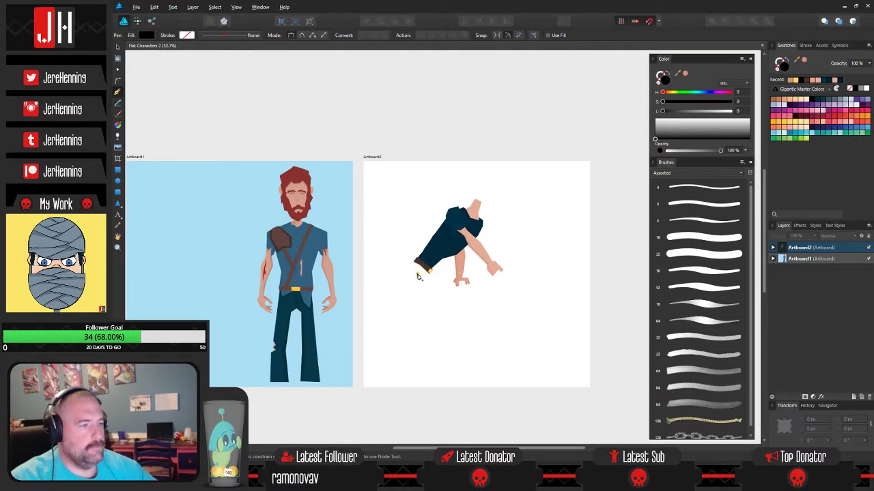
scroll(496, 275, "up", 5)
left_click_drag(505, 273, 437, 271)
scroll(467, 265, "down", 3)
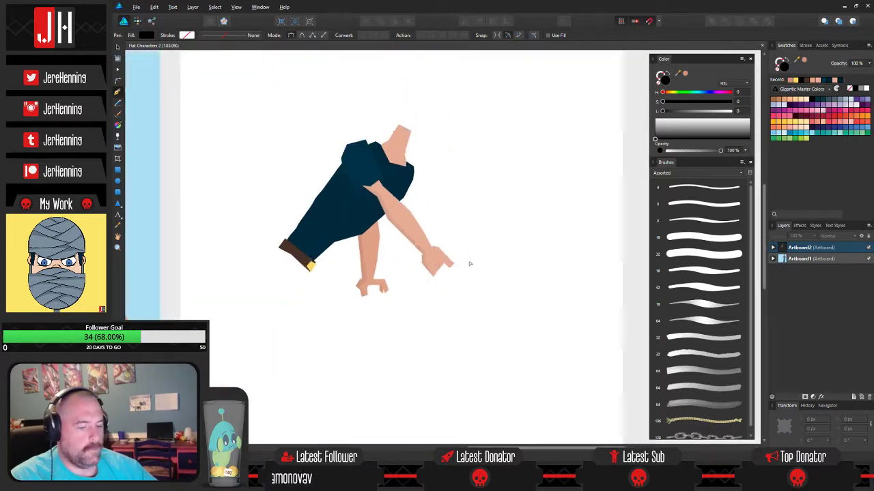
- Select all parts of the leaning torso and arms on Artboard2 and group them
key("v")
left_click_drag(281, 95, 530, 366)
key("ctrl+g")
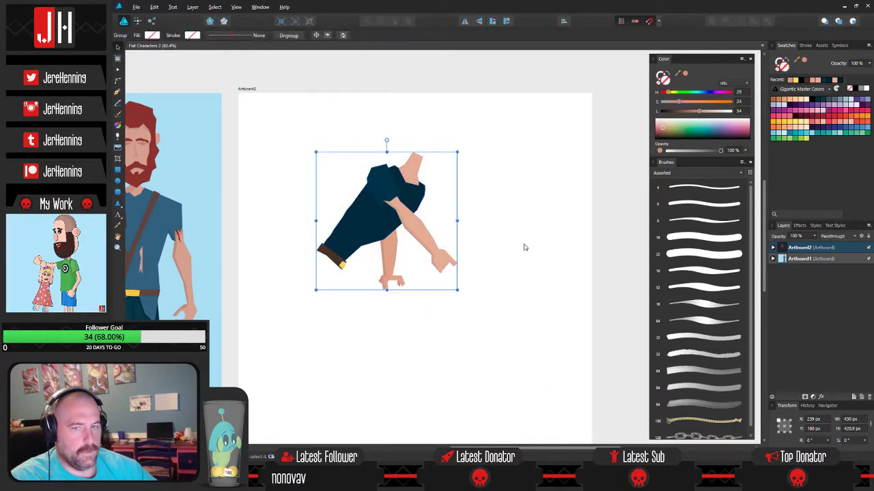
left_click(524, 239)
- Draw a closed, straight-edged pistol outline with the Pen tool over the pointing hand, with the grip in the fist and the barrel angled downward
scroll(478, 241, "up", 3)
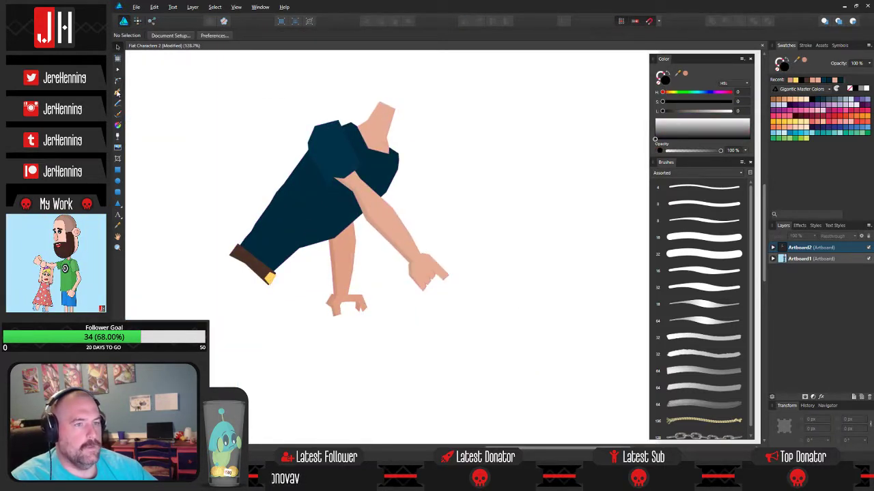
left_click(117, 92)
scroll(448, 301, "up", 3)
left_click(385, 268)
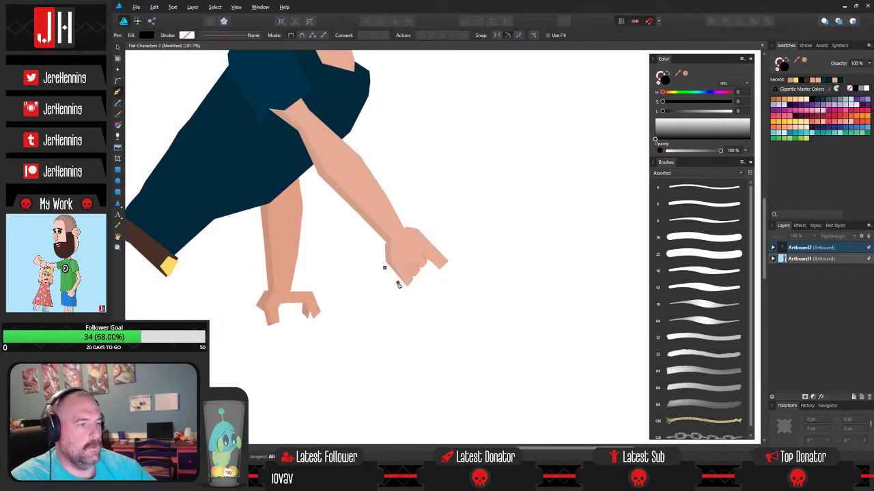
left_click(396, 283)
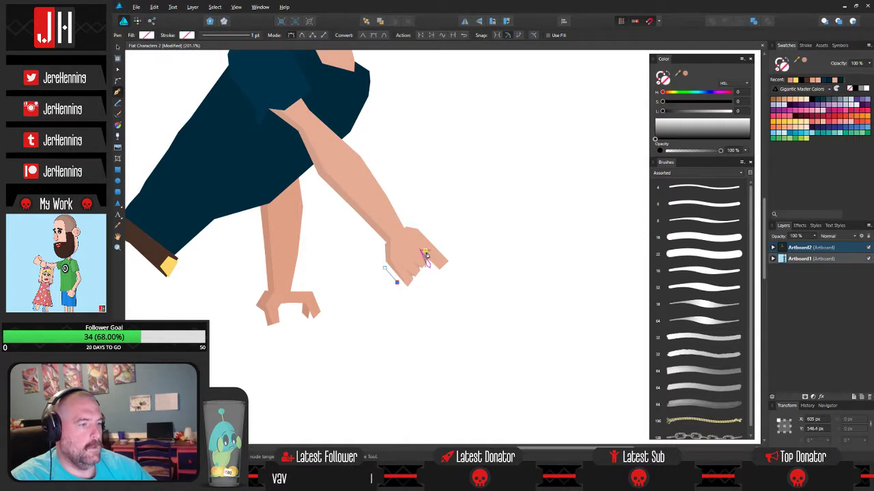
left_click(429, 253)
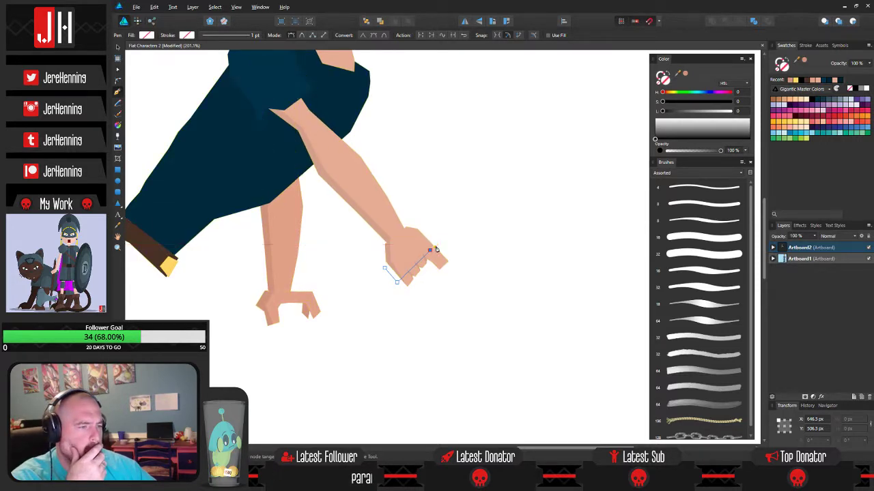
left_click(484, 291)
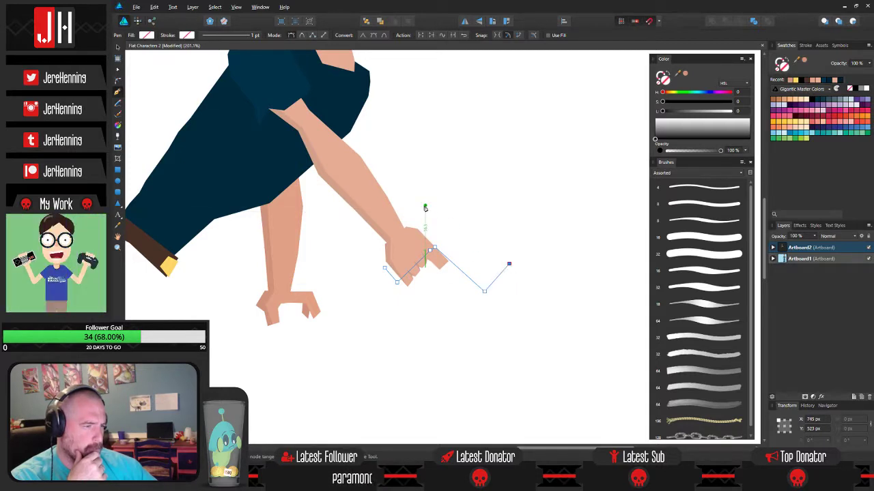
left_click(424, 206)
left_click(417, 208)
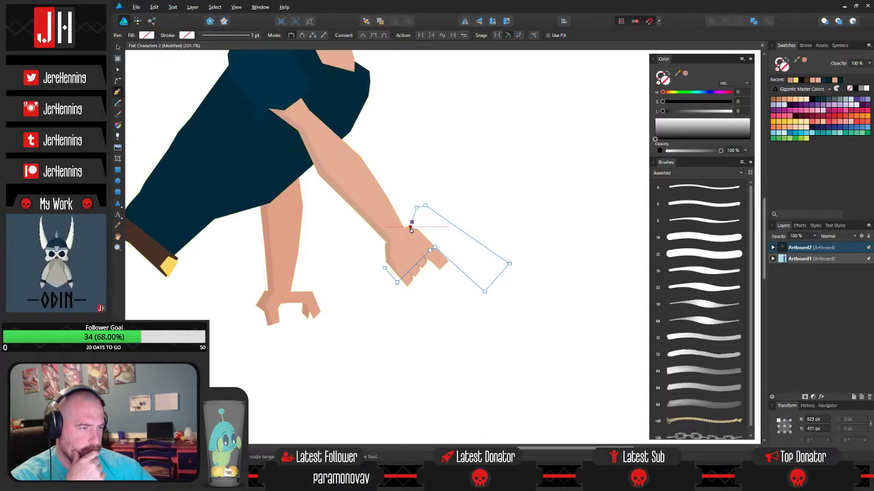
left_click(385, 269)
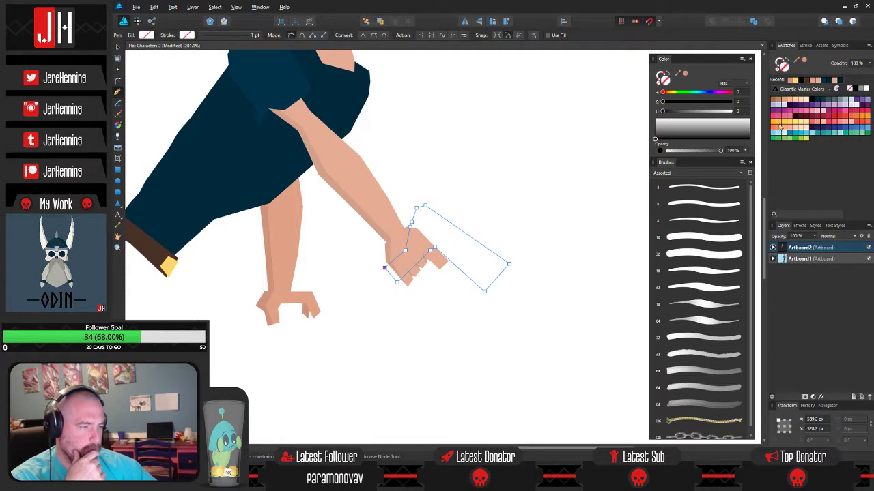
- Fill the pistol shape with a dark blue-grey swatch and send it behind the hand
left_click(822, 103)
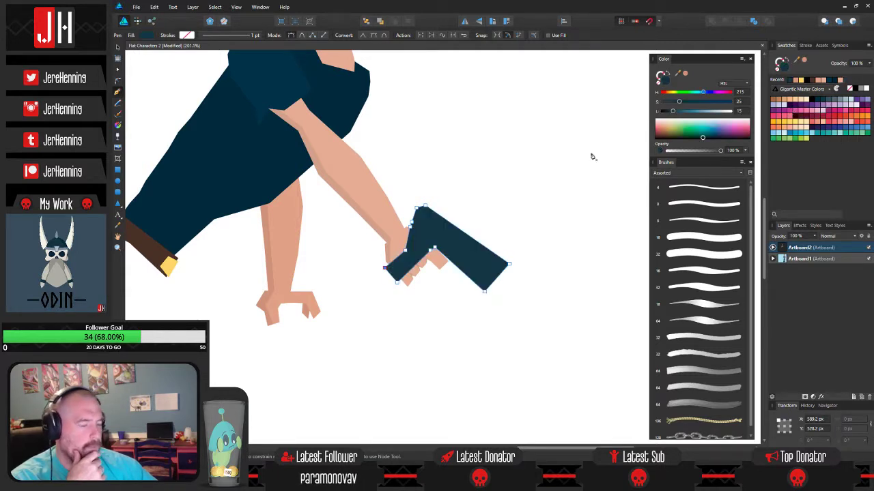
left_click(367, 21)
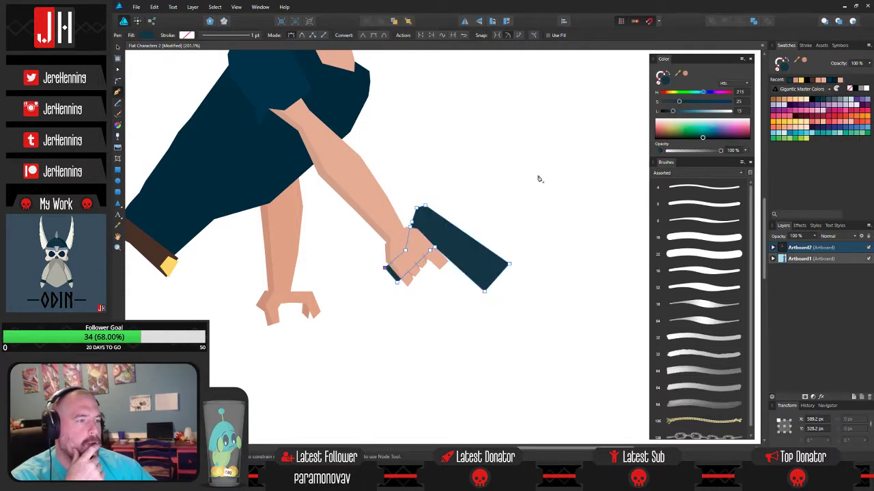
key("v")
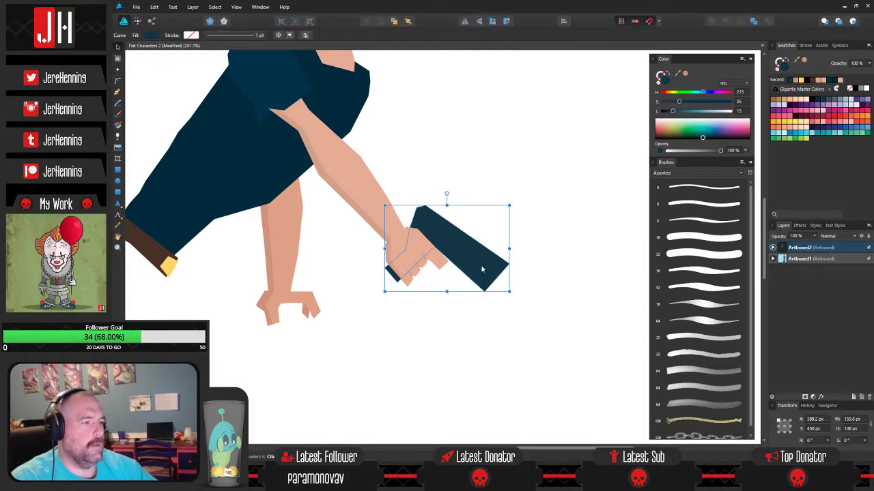
- Reshape the pistol's rear by moving the upper corner node forward and shifting the node just above the hand
scroll(483, 258, "up", 3)
key("a")
left_click_drag(369, 152, 387, 155)
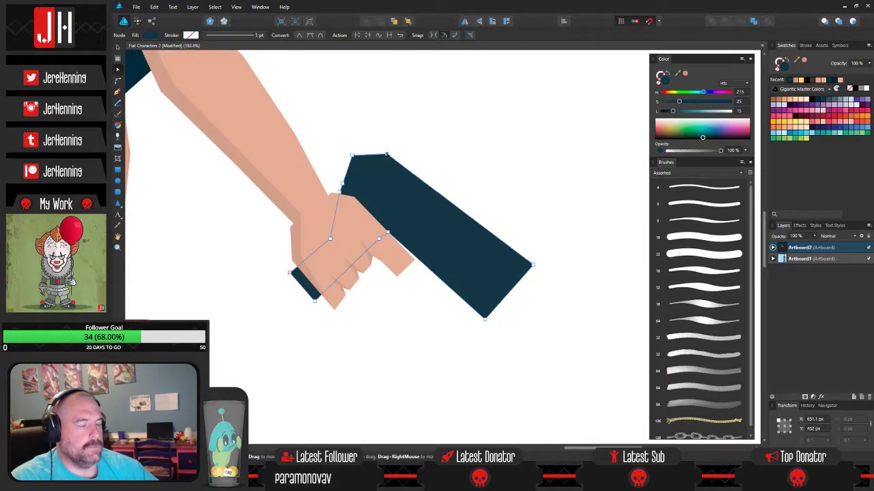
mouse_move(341, 191)
left_mouse_down()
mouse_move(351, 196)
mouse_move(341, 191)
mouse_move(346, 181)
left_mouse_up()
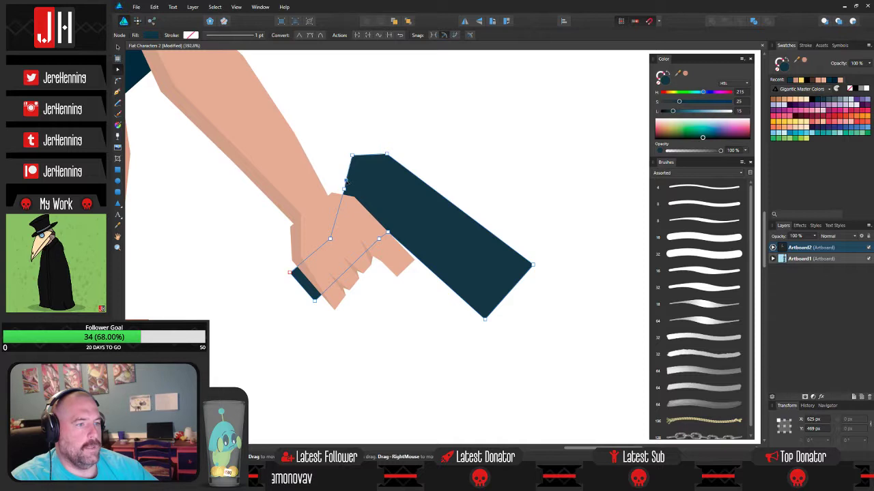
- Select the end nodes at the pistol's muzzle and move them to angle the barrel further downward
scroll(345, 164, "down", 5)
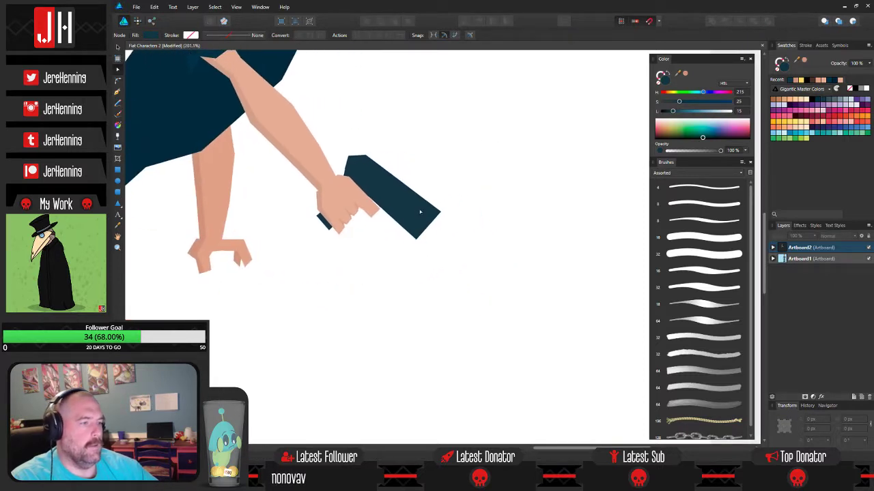
left_click_drag(462, 207, 425, 247)
left_click_drag(448, 218, 445, 225)
left_click(356, 237)
- Select the nodes at the base of the pistol grip and extend the grip further out of the fist
scroll(313, 236, "up", 3)
left_click(331, 212)
left_click_drag(294, 185, 330, 234)
left_click(386, 242)
scroll(390, 234, "down", 2)
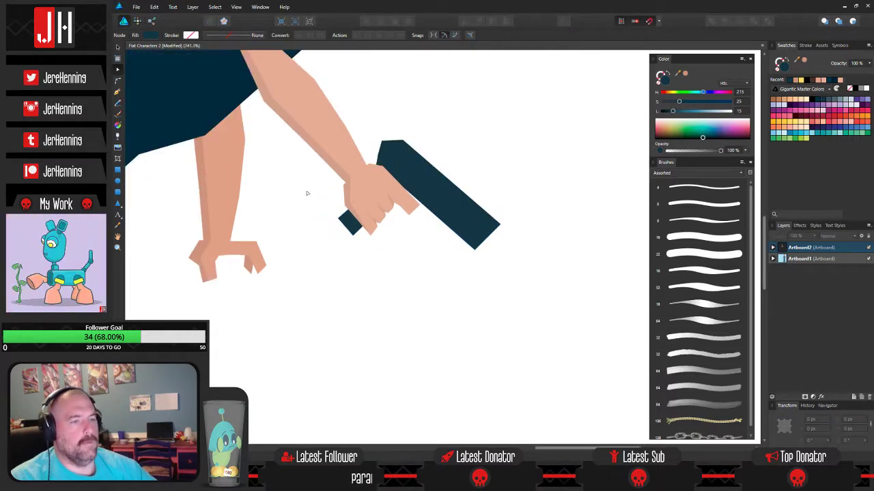
- Draw a small four-sided magazine at the base of the grip, filled with the shirt's dark navy, and send it behind the pistol
scroll(307, 193, "up", 2)
key("p")
scroll(348, 160, "up", 3)
left_click_drag(432, 216, 408, 236)
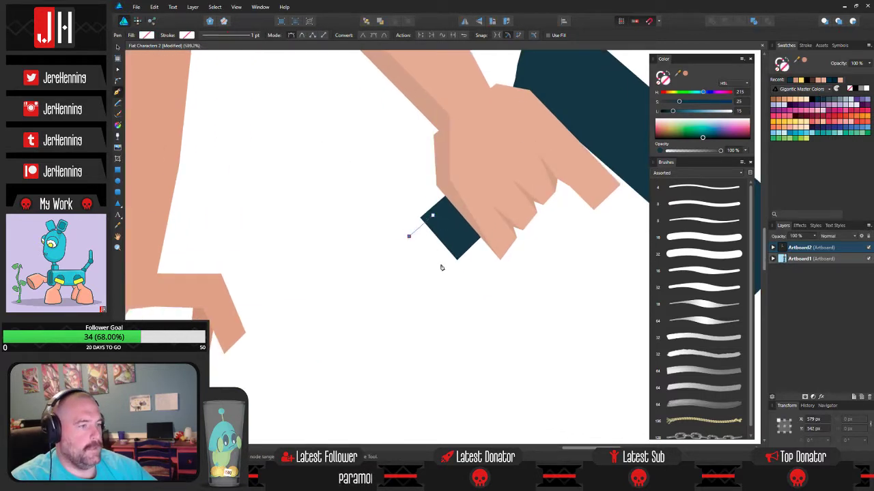
left_click(433, 217)
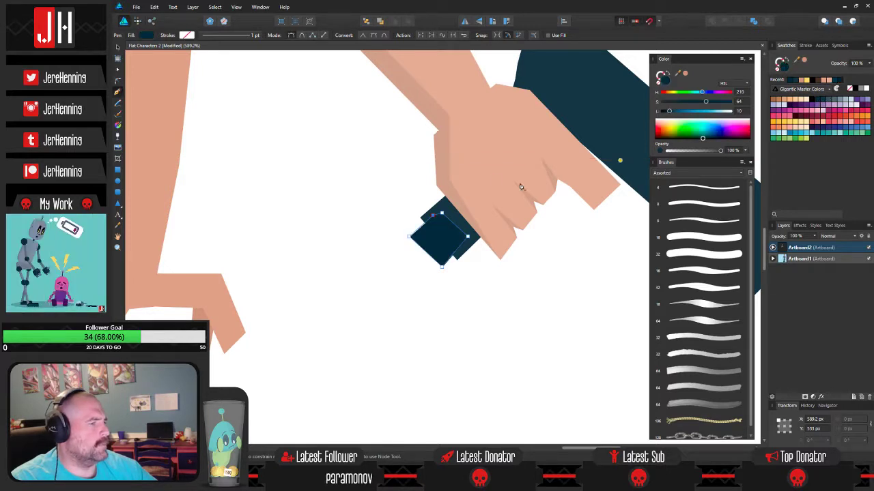
left_click(366, 20)
key("v")
left_click(376, 113)
- Recolour the main pistol shape with a lighter blue-grey swatch
scroll(384, 112, "down", 3)
left_click(550, 144)
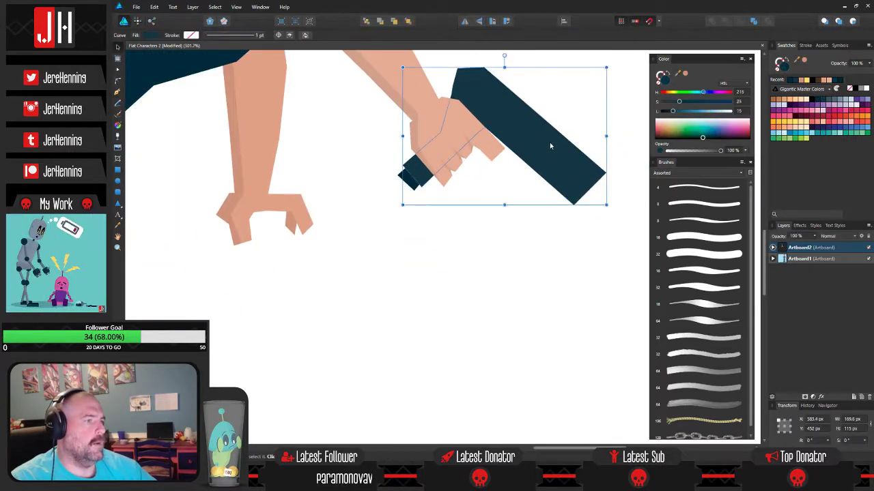
left_click(829, 100)
left_click(550, 263)
- Move the two muzzle corner nodes of the pistol so that the barrel points more steeply downward and keeps a squared end
left_click_drag(522, 206, 481, 241)
left_click_drag(452, 216, 324, 262)
scroll(324, 260, "up", 3)
left_click(383, 248)
key("a")
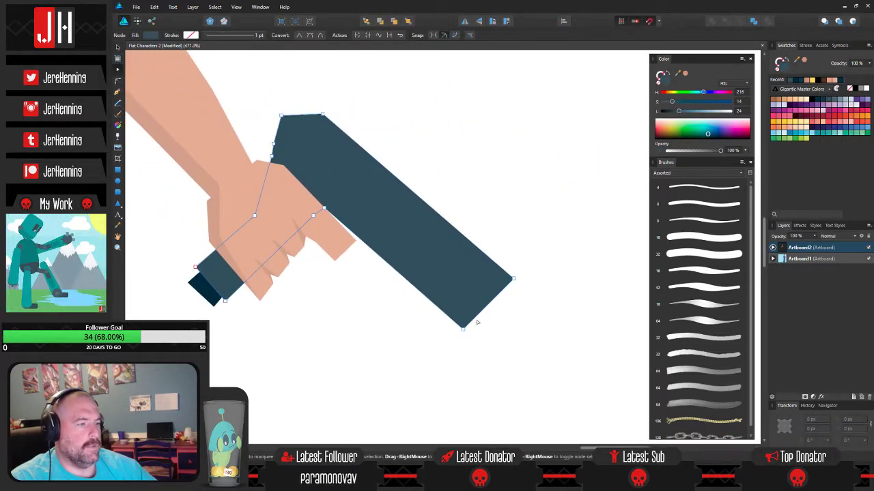
left_click_drag(464, 329, 453, 337)
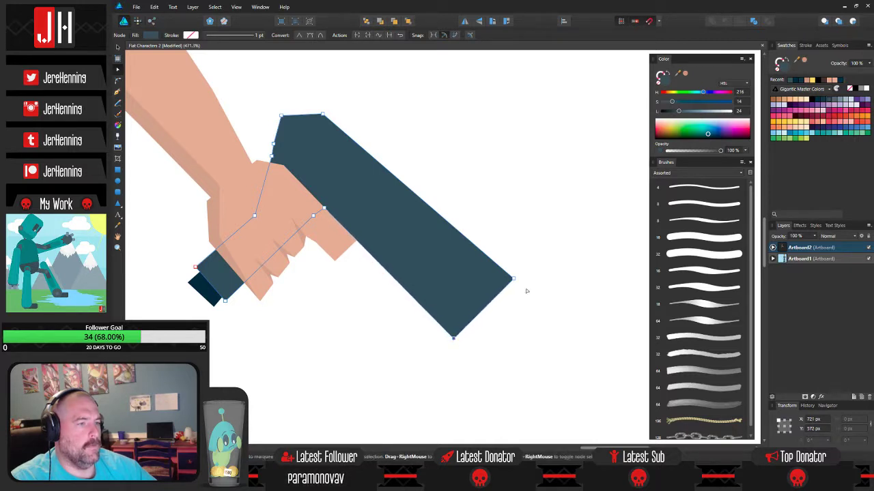
left_click_drag(515, 279, 496, 301)
left_click(451, 247)
scroll(450, 247, "down", 3)
left_click(463, 276)
left_click_drag(496, 263, 459, 300)
left_click(542, 286)
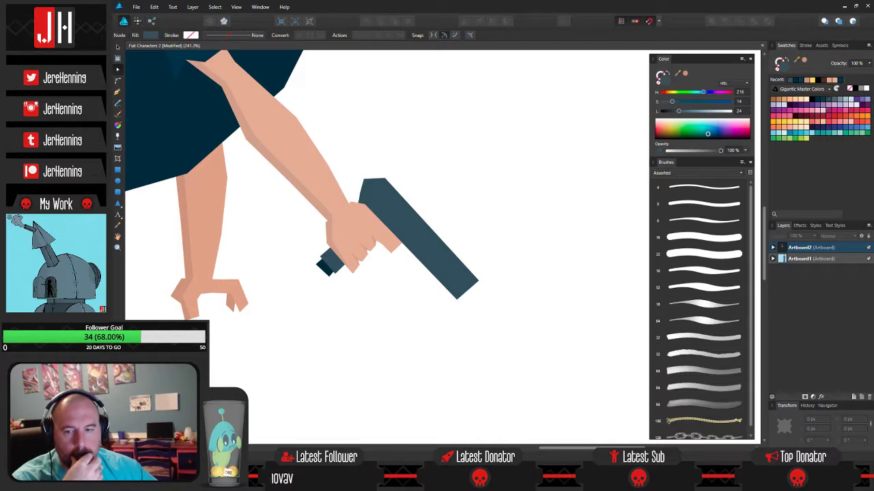
- Switch to File Explorer, permanently delete Blessed.mp3 from the Stream music folder and close the folder window
key("alt+Tab")
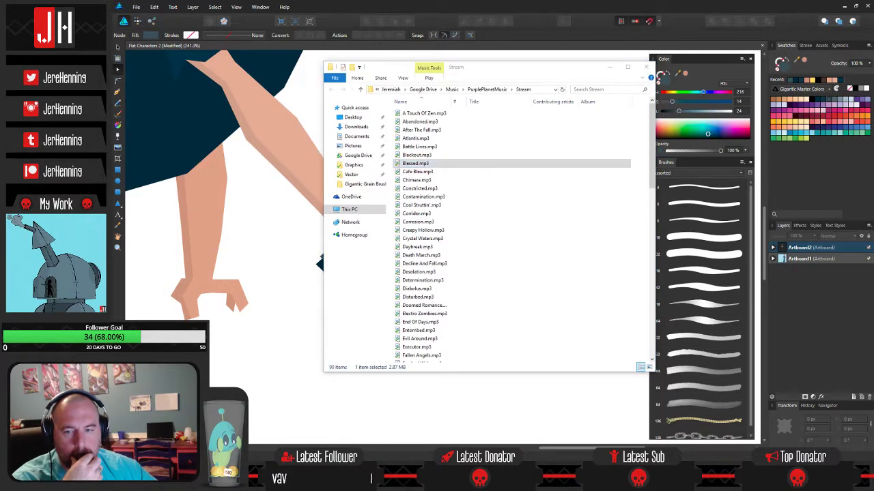
left_click(413, 164)
key("shift+Delete")
key("Return")
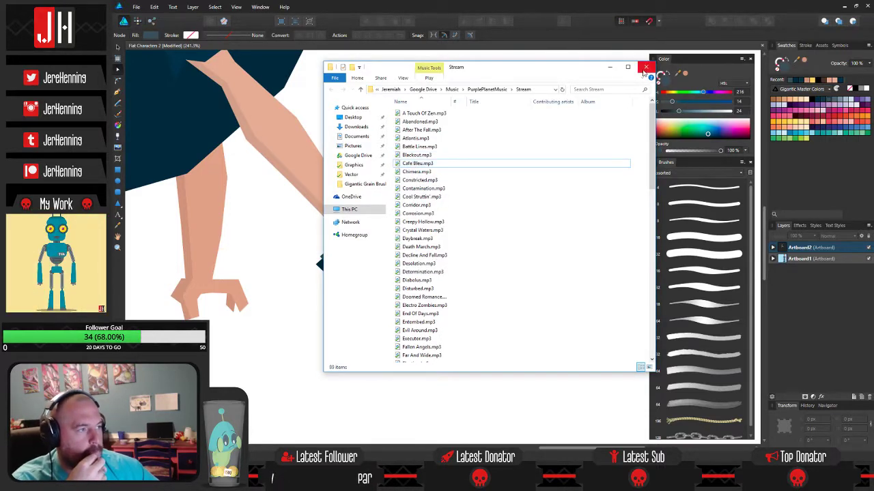
left_click(644, 69)
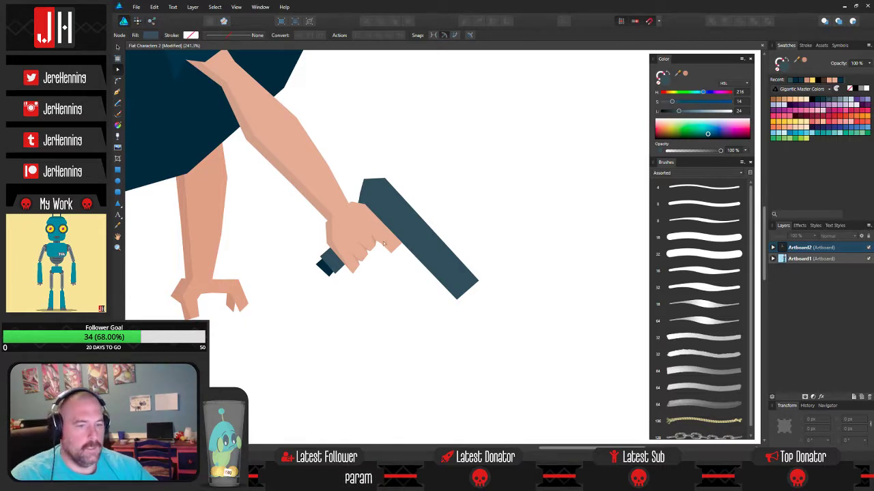
- Draw a small four-sided muzzle piece at the barrel's end, filled with the magazine's dark navy, and send it behind the pistol
scroll(369, 195, "up", 5)
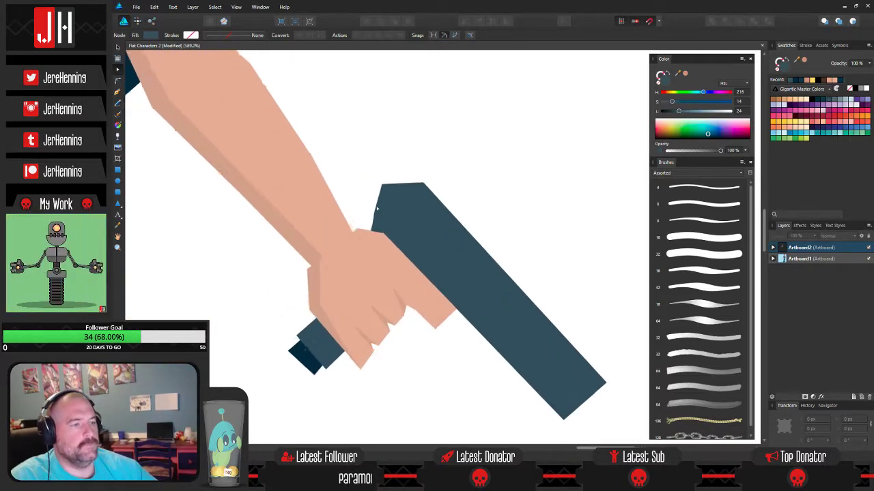
scroll(388, 203, "down", 5)
scroll(357, 277, "up", 3)
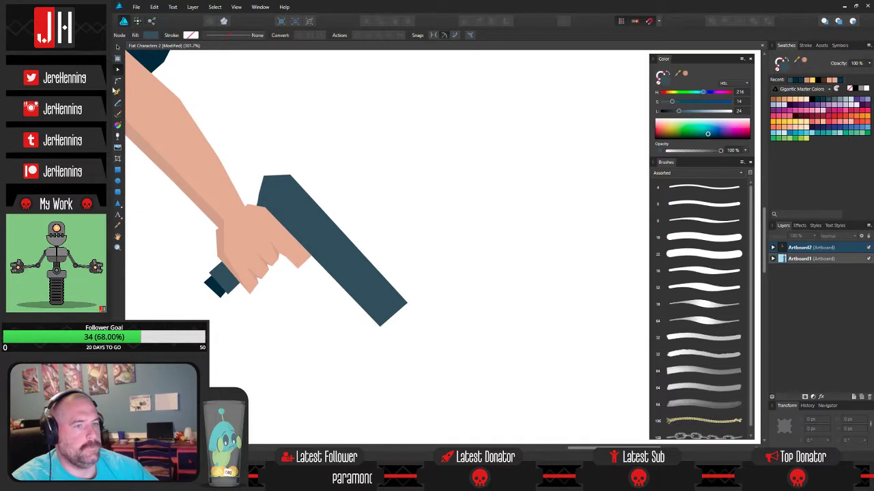
left_click(117, 92)
scroll(388, 312, "up", 1)
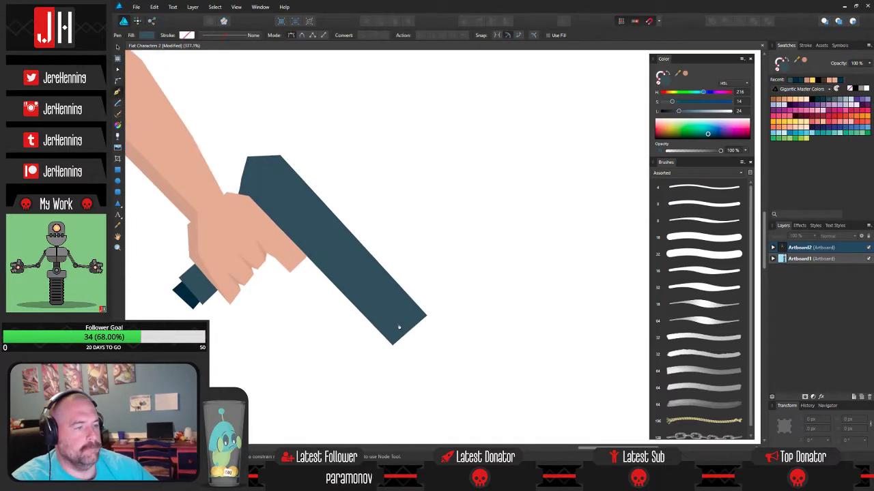
left_click(403, 350)
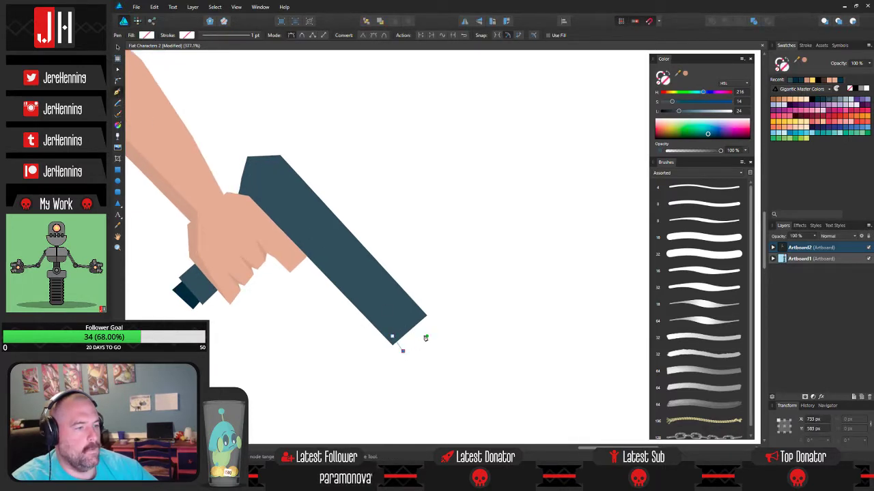
left_click(427, 324)
left_click(411, 310)
left_click(393, 337)
key("i")
left_click(183, 292)
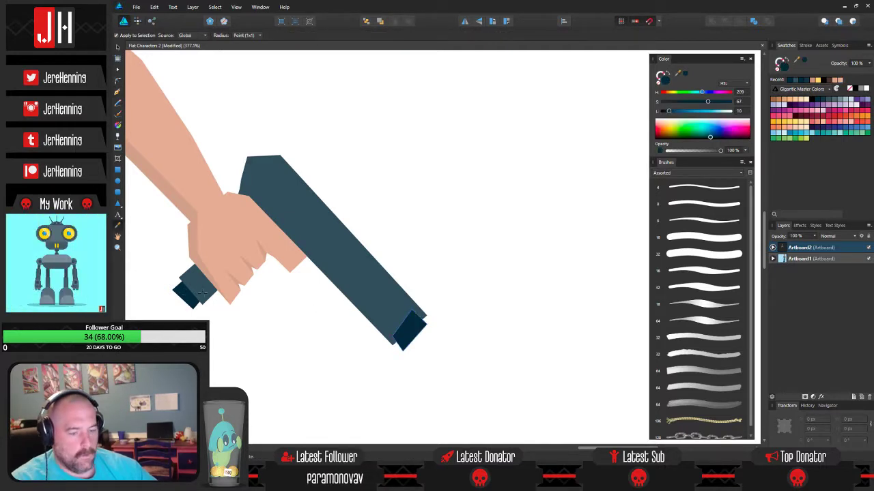
key("v")
scroll(460, 189, "up", 5)
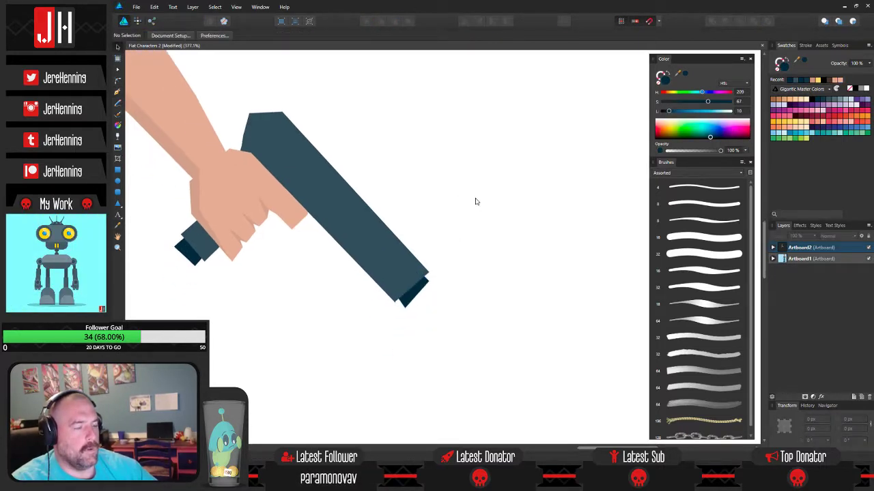
- Move the outer corner node of the dark muzzle piece so its front edge runs parallel to the barrel's end
key("a")
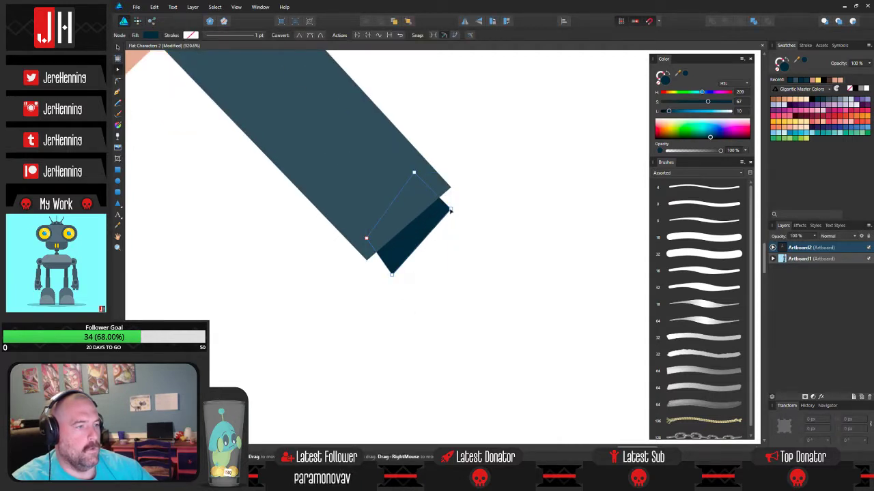
left_click_drag(448, 216, 457, 217)
left_click(468, 214)
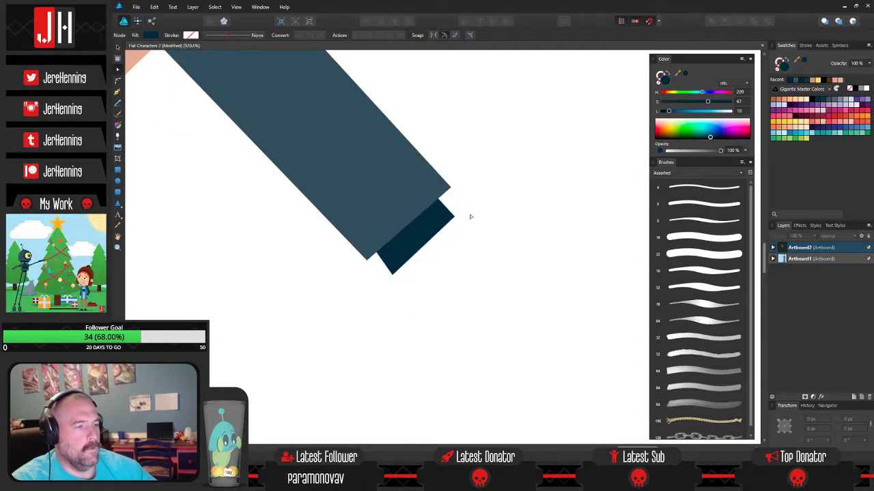
- Draw a four-sided barrel tip about 20 px across beyond the muzzle piece, filled with the pistol's blue-grey, and send it to the back
scroll(420, 242, "down", 3)
left_click(118, 94)
scroll(387, 250, "up", 3)
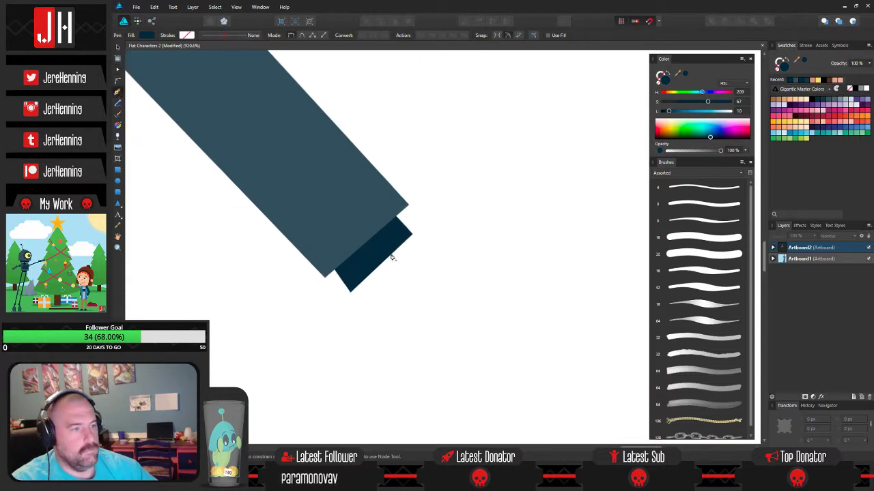
left_click_drag(393, 308, 426, 271)
left_click(352, 268)
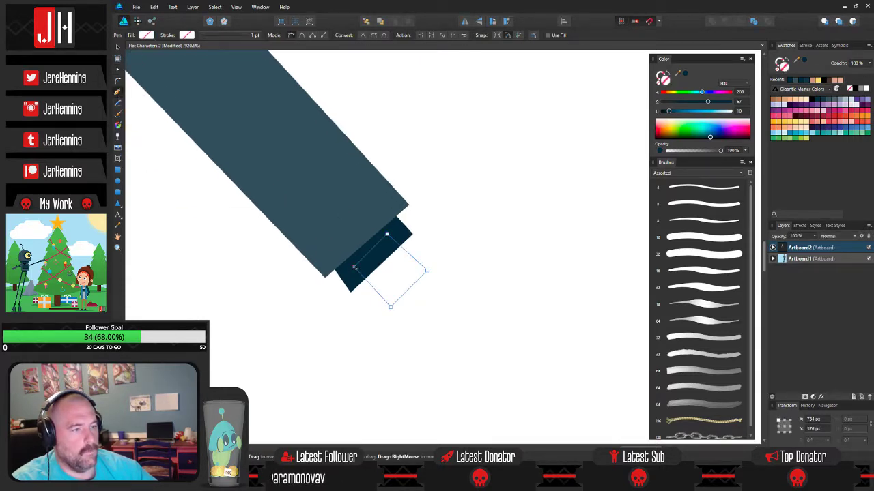
scroll(353, 268, "down", 3)
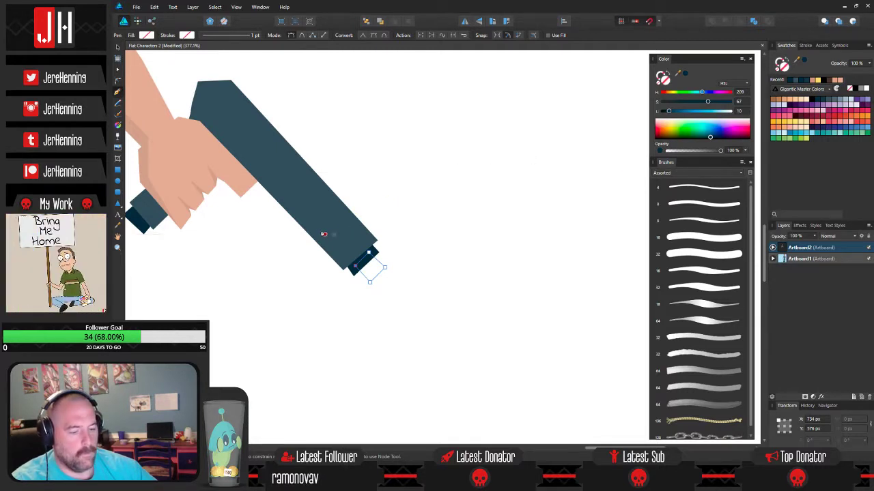
key("i")
left_click(319, 220)
key("v")
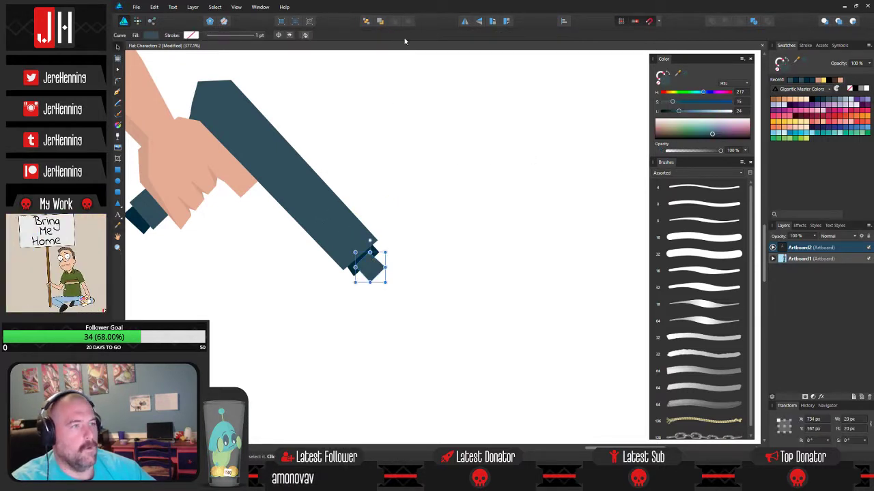
left_click(367, 23)
left_click(394, 225)
- Draw a thin V-shaped trigger guard about 43 px wide around the index finger, filled with the pistol's blue-grey, and send it to the back
scroll(367, 252, "up", 2)
scroll(368, 251, "down", 4)
left_click_drag(327, 219, 390, 248)
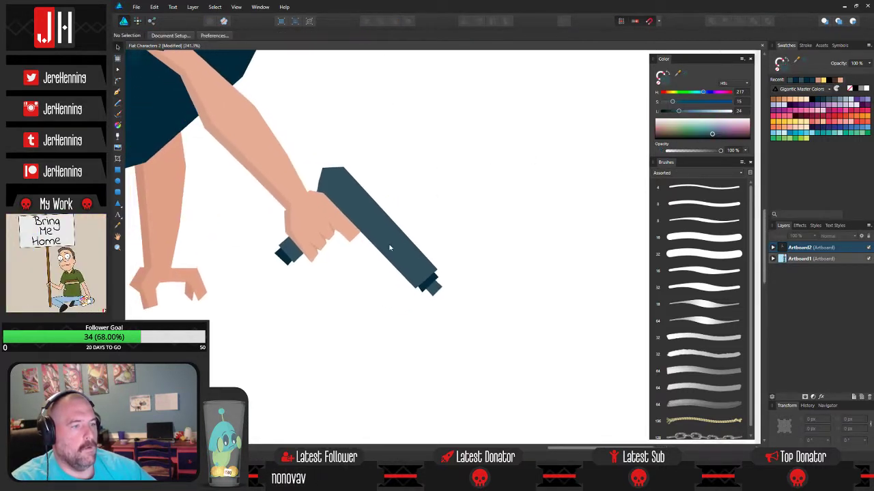
scroll(389, 248, "up", 2)
left_click(118, 91)
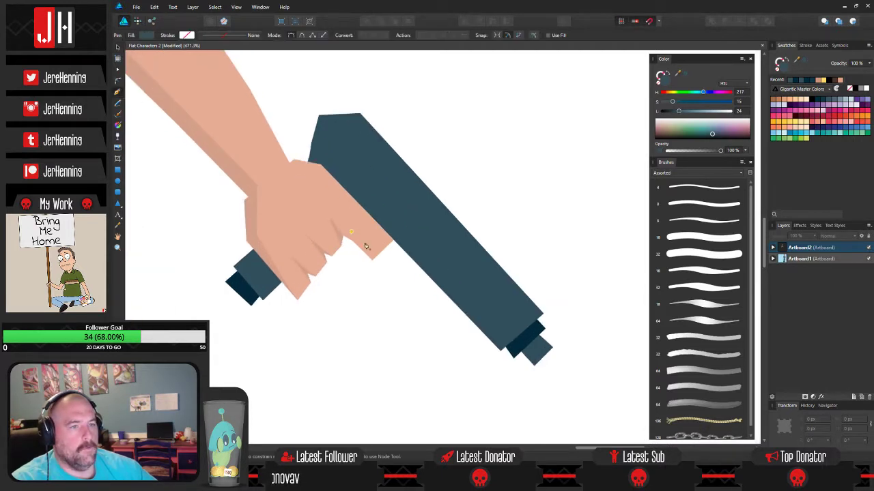
left_click(401, 239)
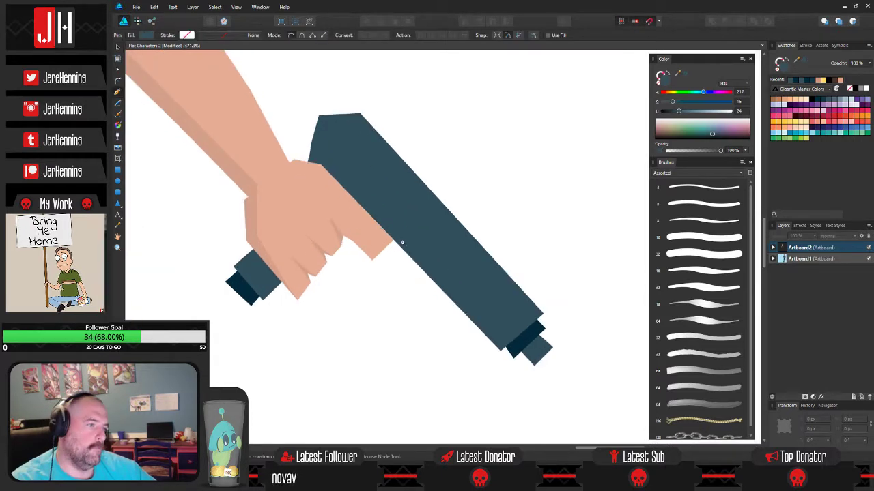
left_click(371, 268)
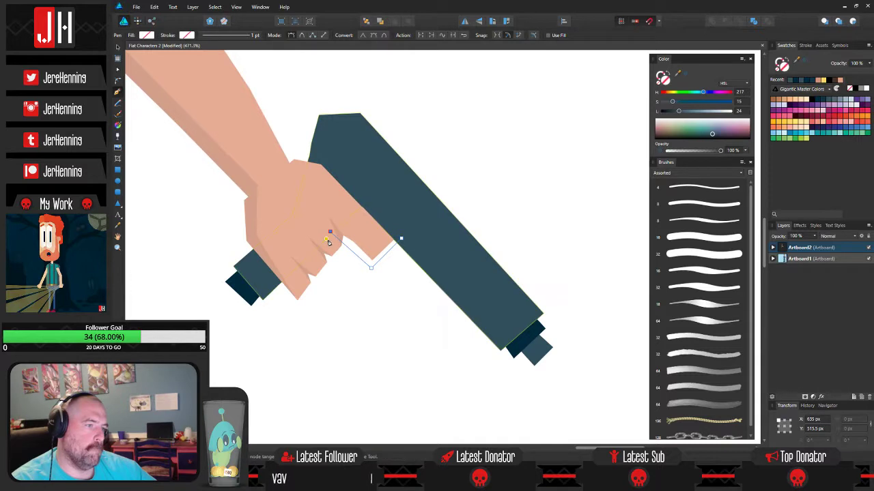
left_click_drag(329, 239, 341, 248)
left_click(369, 277)
left_click(407, 245)
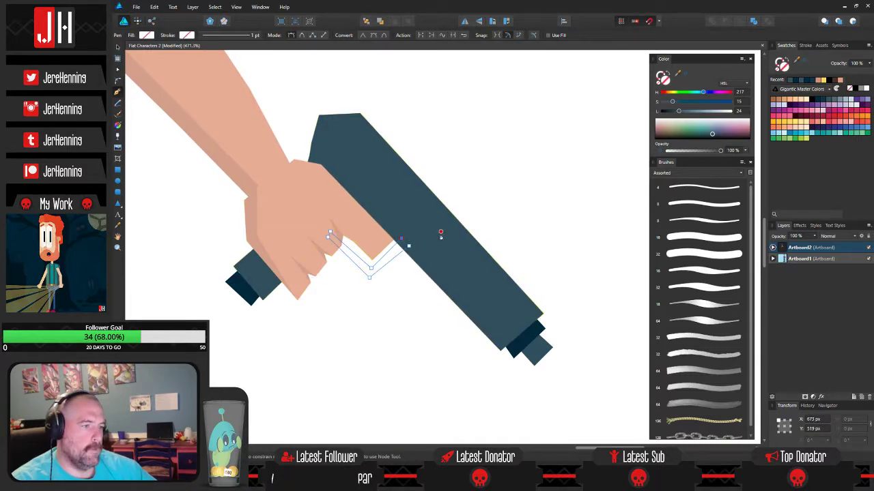
key("i")
left_click(433, 241)
key("v")
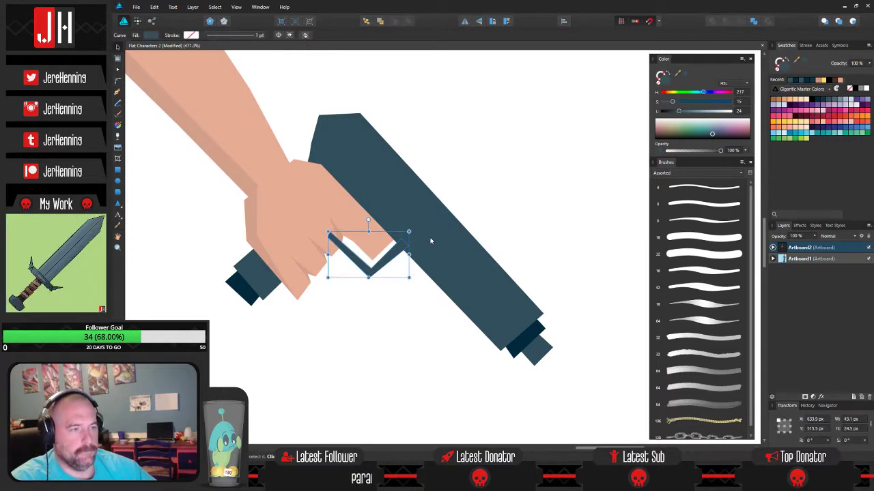
left_click(366, 21)
left_click(521, 183)
- Draw a small four-sided trigger between the index finger and the guard, filled with the magazine's dark navy, and send it to the back
scroll(496, 183, "down", 2)
left_click_drag(495, 184, 435, 204)
scroll(404, 219, "up", 2)
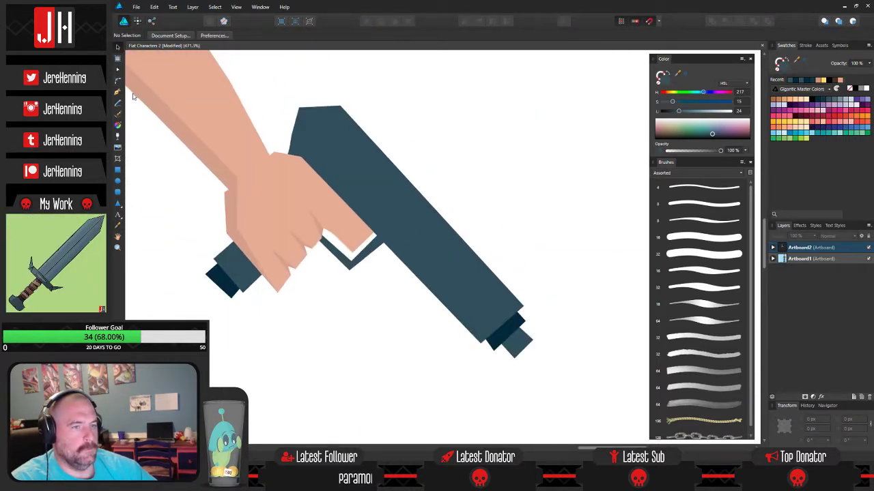
key("p")
scroll(354, 232, "up", 2)
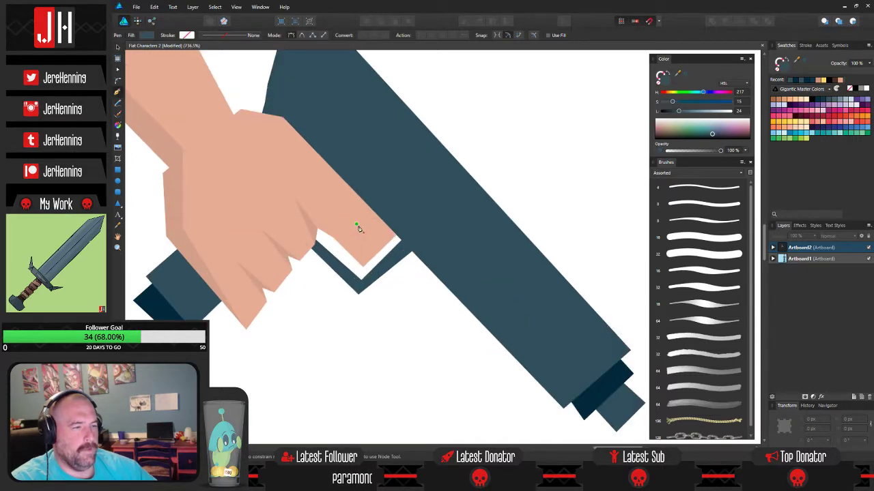
left_click(355, 228)
left_click(331, 244)
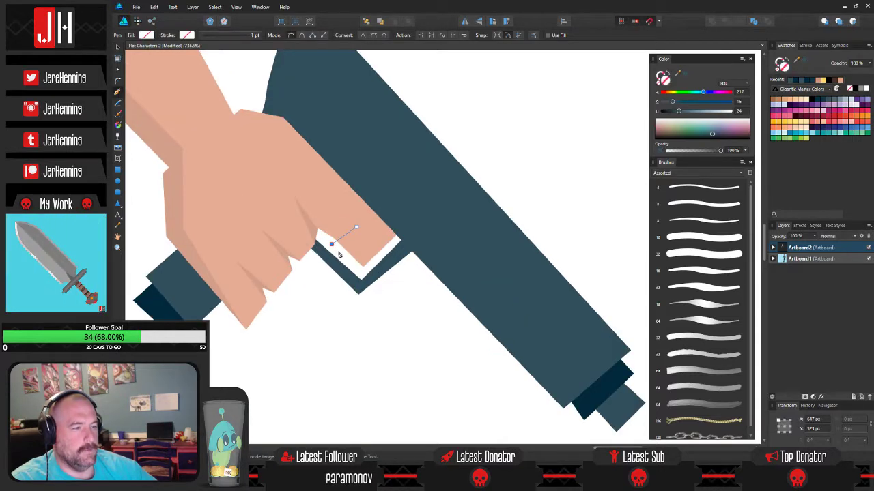
left_click(361, 233)
left_click(356, 227)
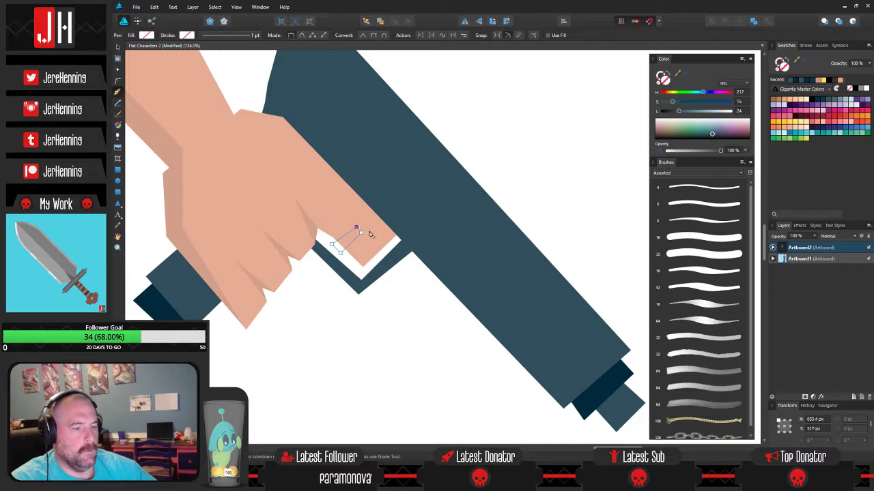
key("i")
left_click(143, 306)
key("c")
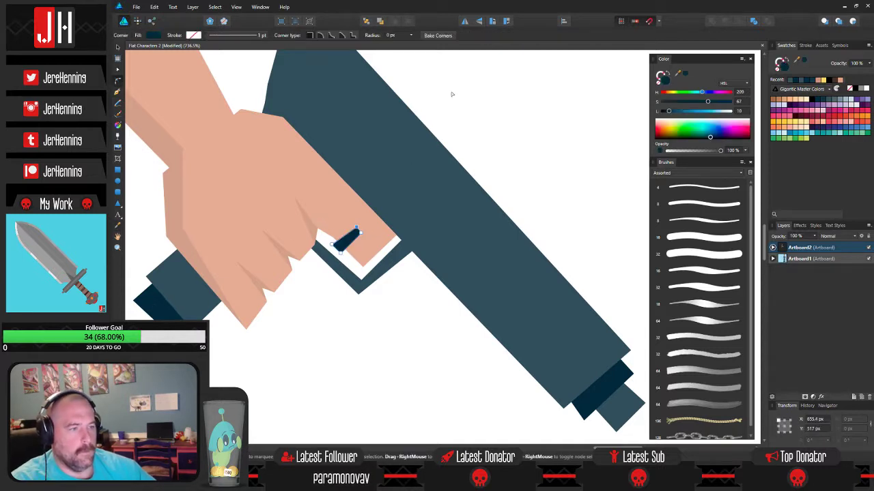
left_click(368, 21)
left_click(510, 138)
- Lower the upper corner node at the rear of the pistol's slide slightly so that its short rear edge slopes toward the barrel
scroll(511, 138, "down", 5)
left_click_drag(511, 139, 446, 171)
scroll(447, 167, "down", 2)
scroll(416, 212, "up", 2)
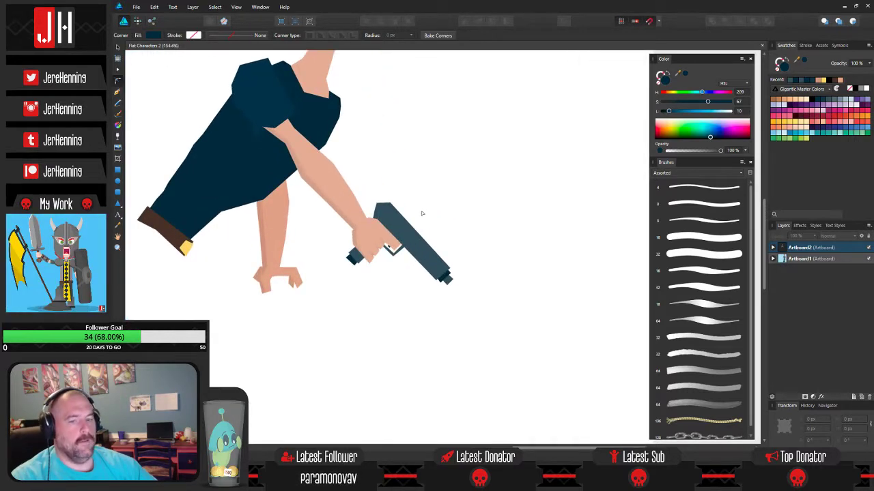
left_click(118, 102)
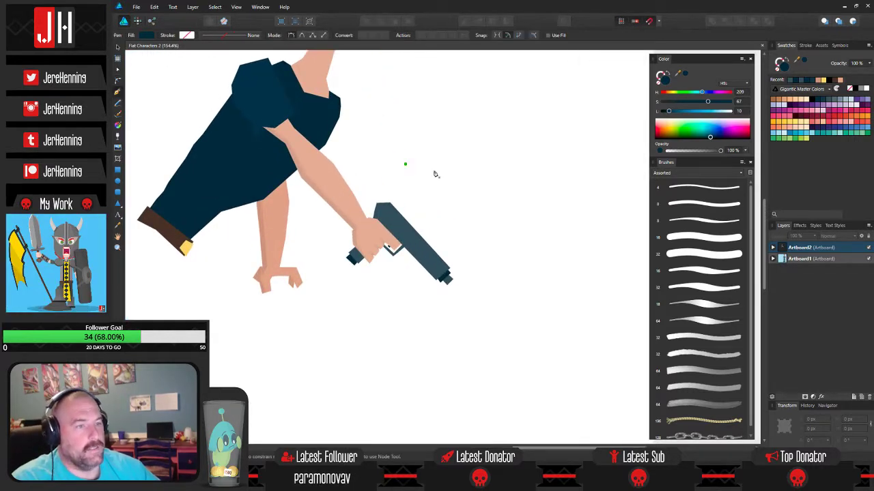
scroll(402, 167, "up", 5)
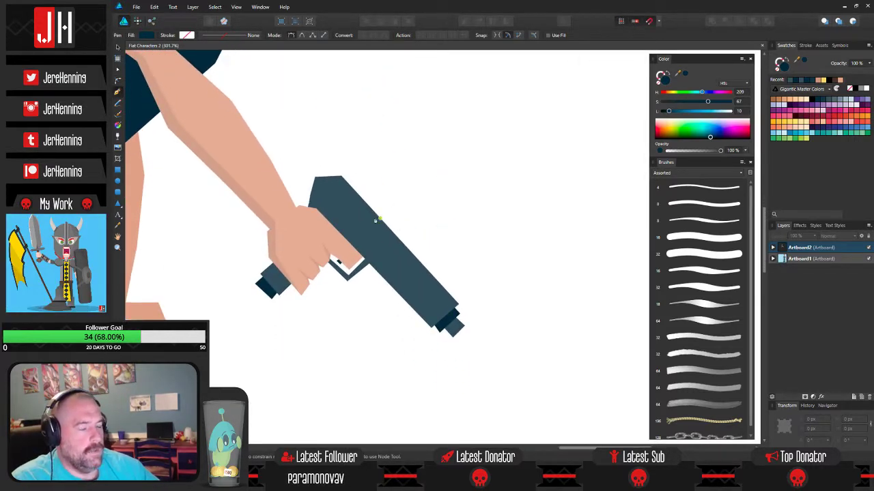
key("a")
left_click(342, 217)
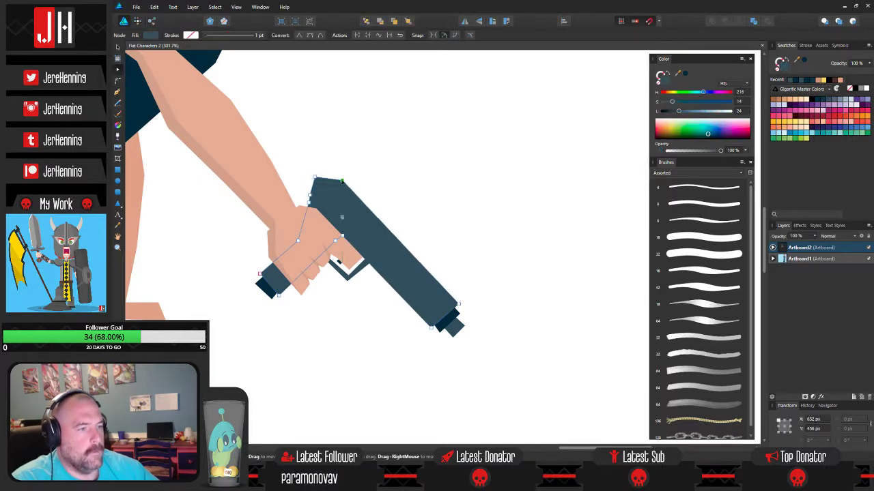
left_click(367, 180)
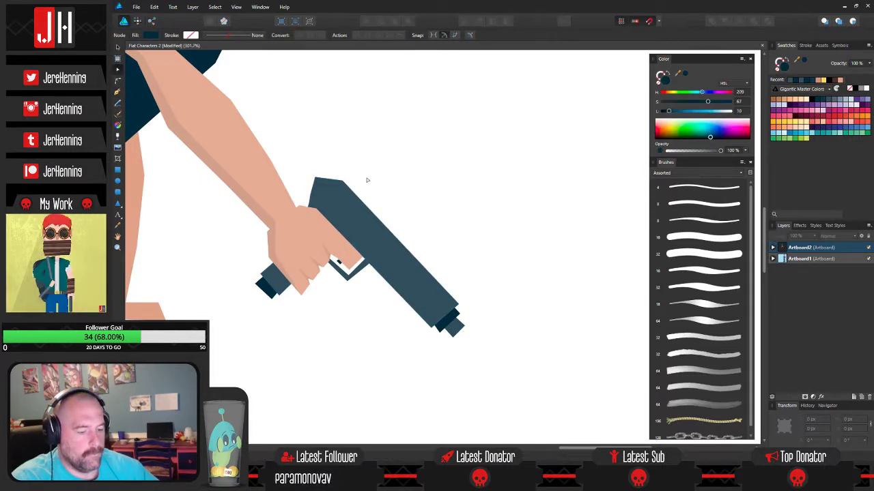
- Draw a long four-sided panel over the rear half of the pistol's slide, parallel to its edges, and fill it with dark teal
key("p")
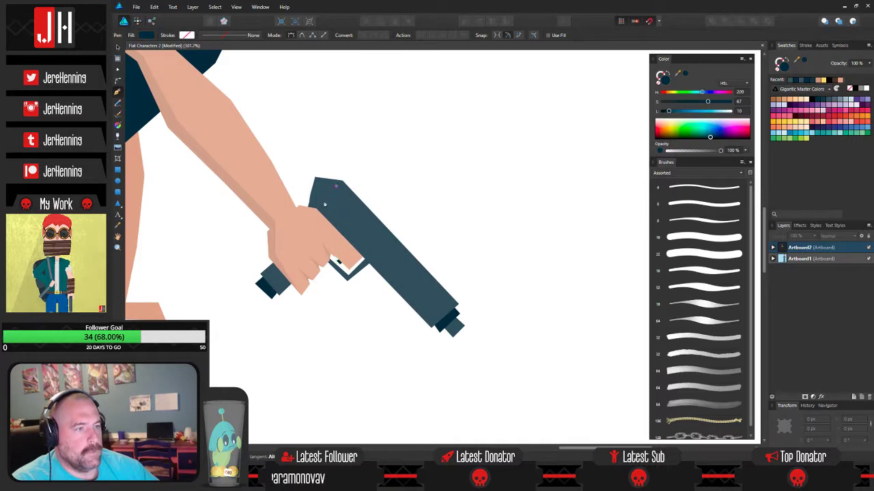
left_click(320, 201)
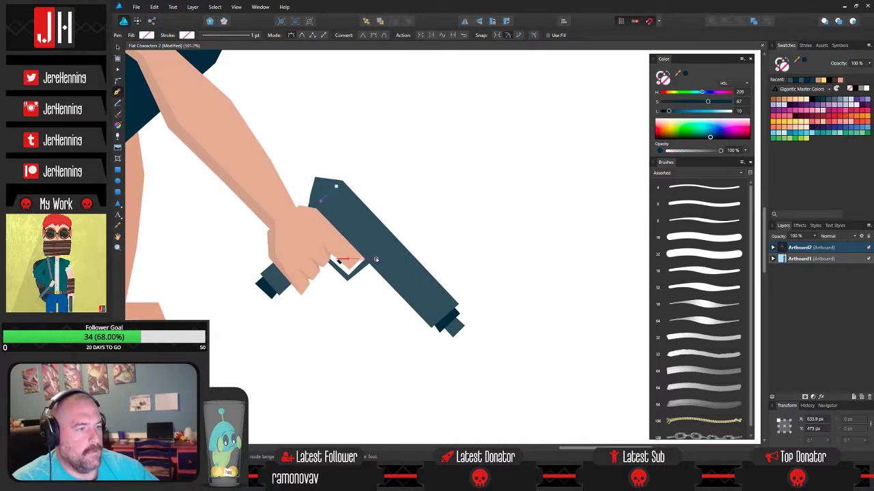
left_click(390, 242)
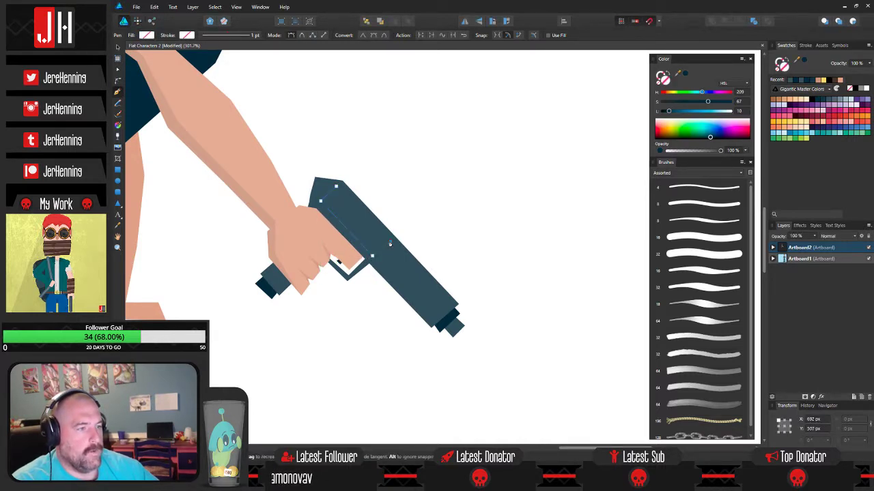
left_click(336, 186)
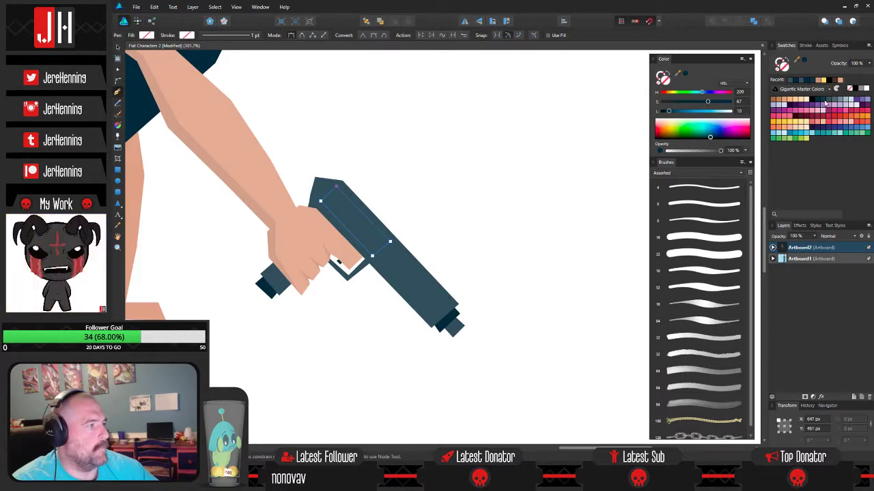
left_click(825, 102)
key("v")
left_click(546, 158)
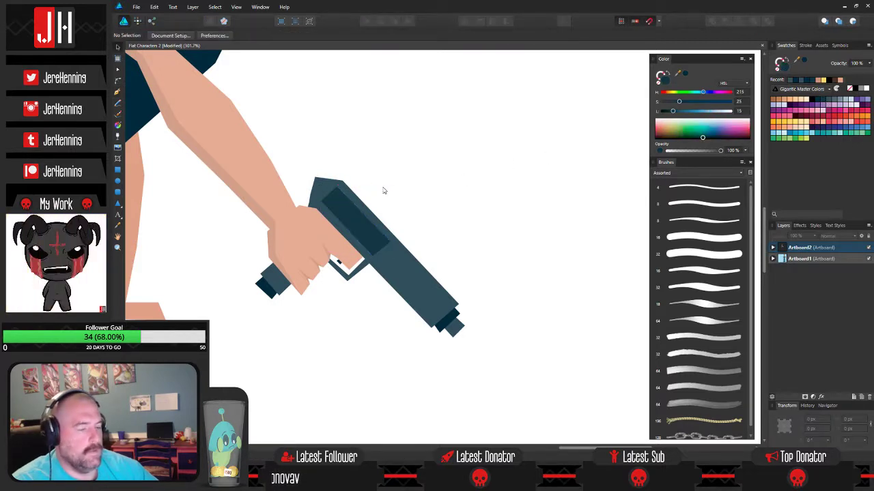
- Draw a small notched rear sight on the slide's upper edge near the back, filled with the muzzle piece's dark navy
left_click_drag(397, 188, 378, 192)
scroll(342, 191, "up", 2)
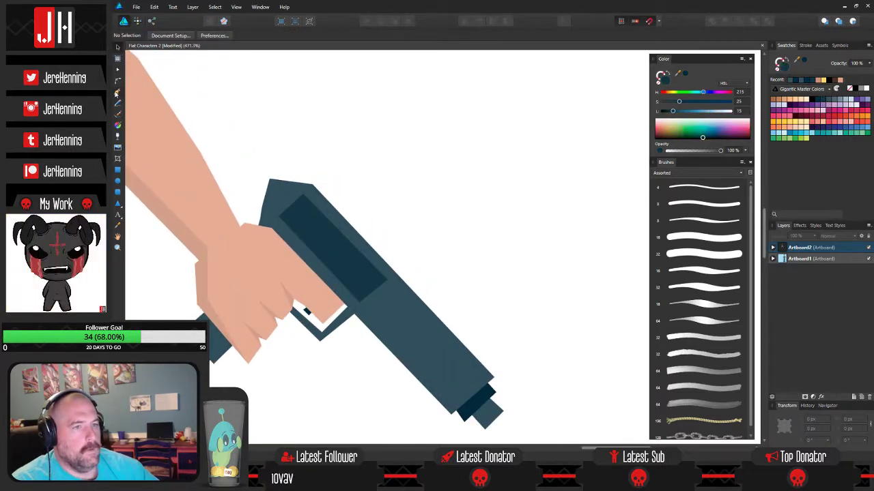
left_click(116, 91)
left_click(321, 195)
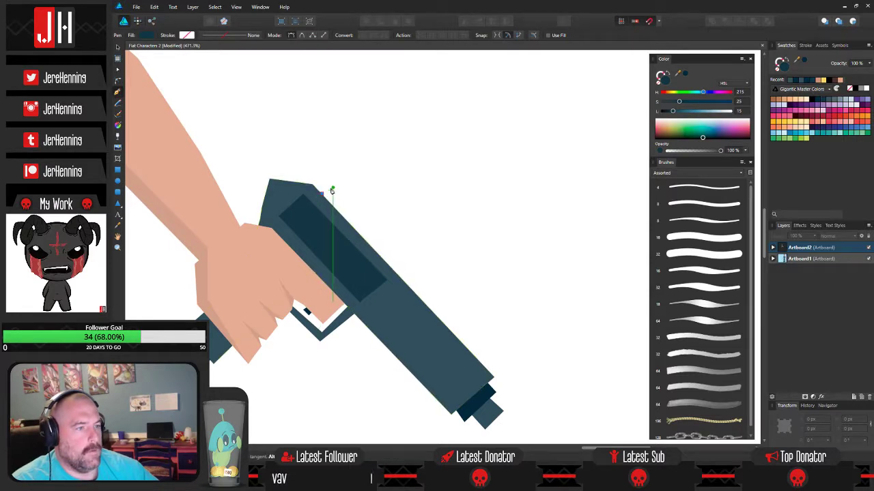
left_click(339, 187)
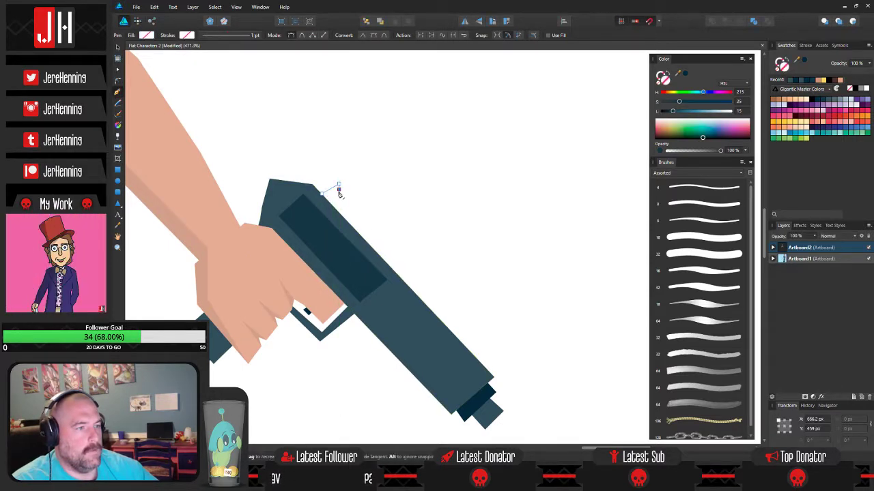
left_click(358, 217)
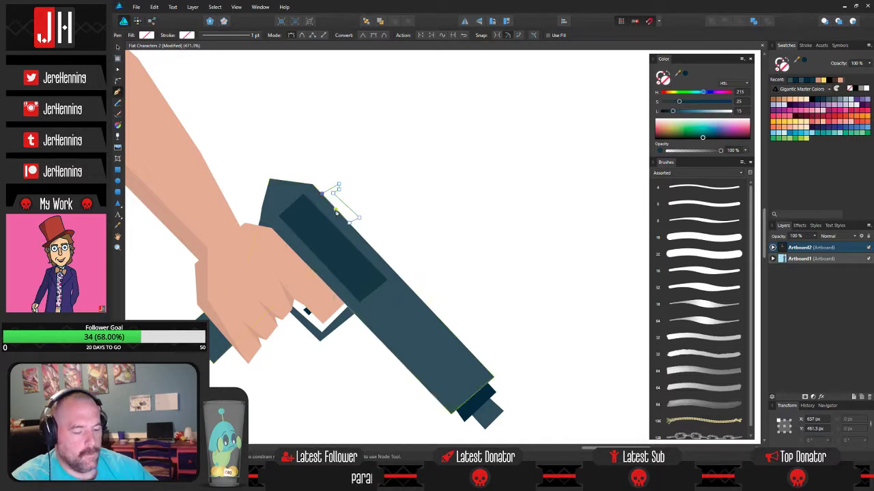
key("i")
left_click(476, 403)
key("v")
left_click(386, 189)
- Move the rear sight's base nodes slightly into the slide so that the sight sits flush on it
left_click(341, 210)
key("a")
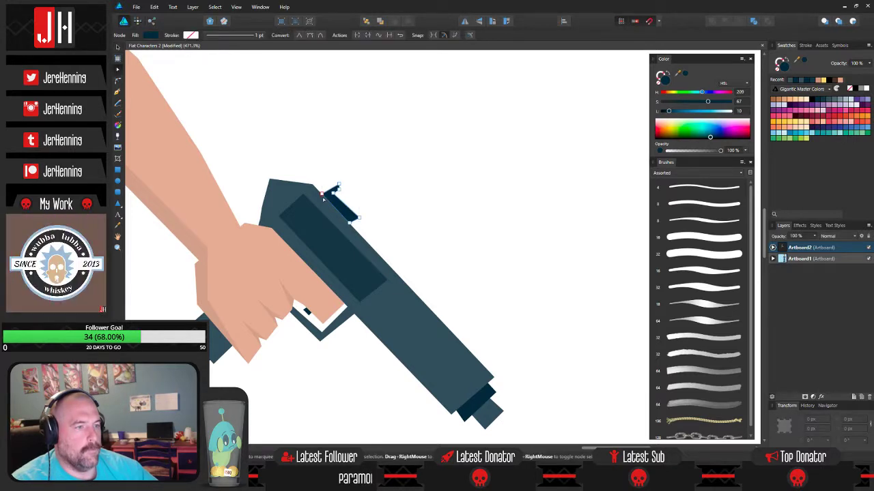
left_click_drag(350, 223, 346, 226)
left_click(445, 170)
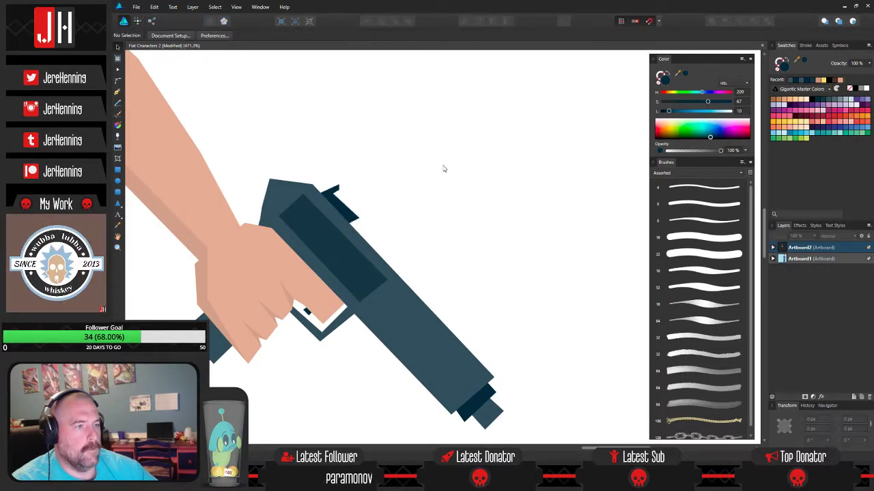
- Examine the pistol up close and in proportion to the whole figure on the artboard
scroll(430, 171, "down", 3)
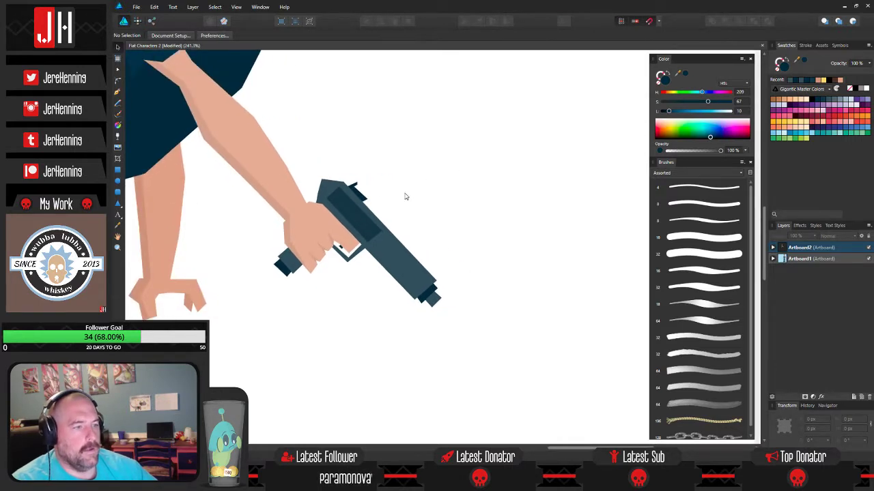
scroll(404, 196, "down", 2)
scroll(407, 205, "up", 5)
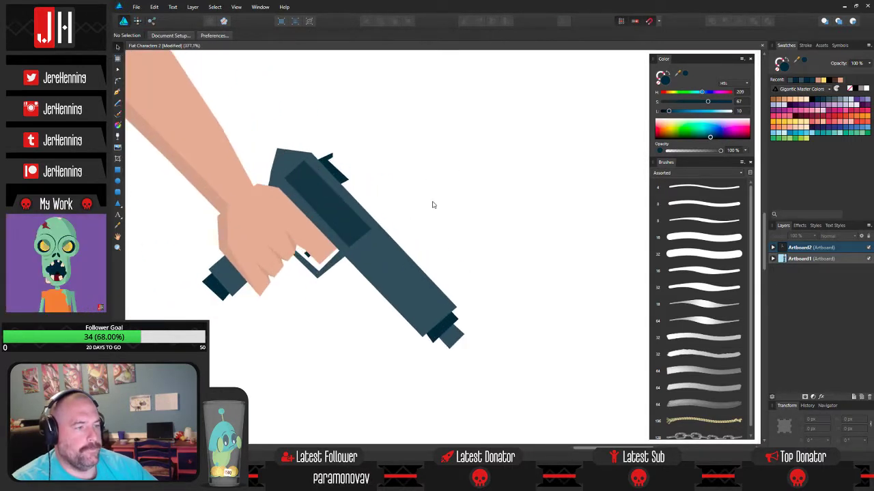
left_click_drag(434, 206, 404, 160)
scroll(405, 160, "down", 5)
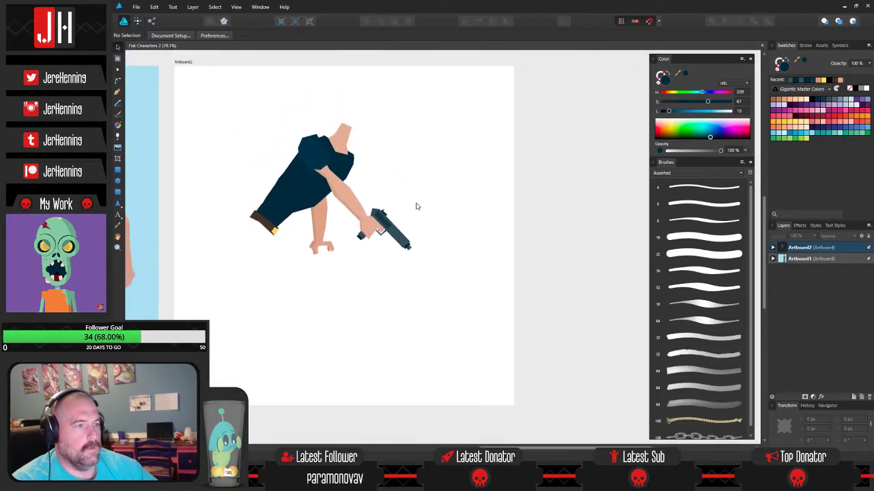
scroll(412, 206, "up", 2)
scroll(402, 191, "up", 2)
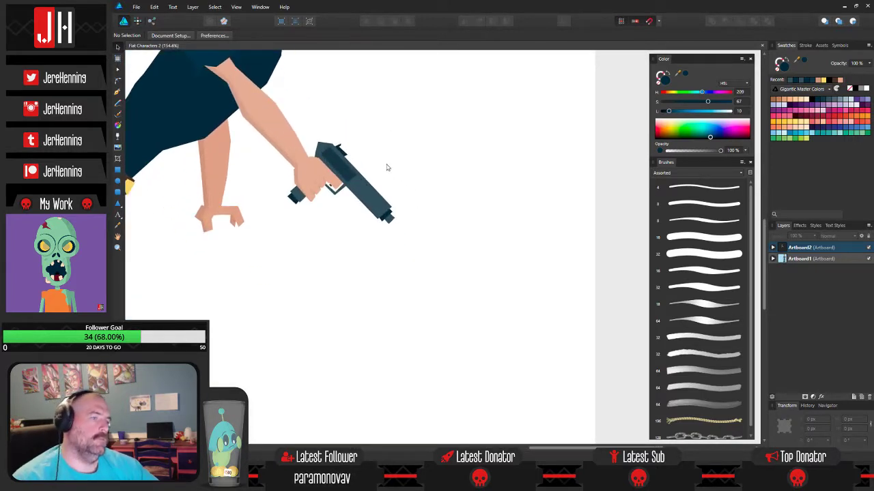
scroll(374, 179, "up", 4)
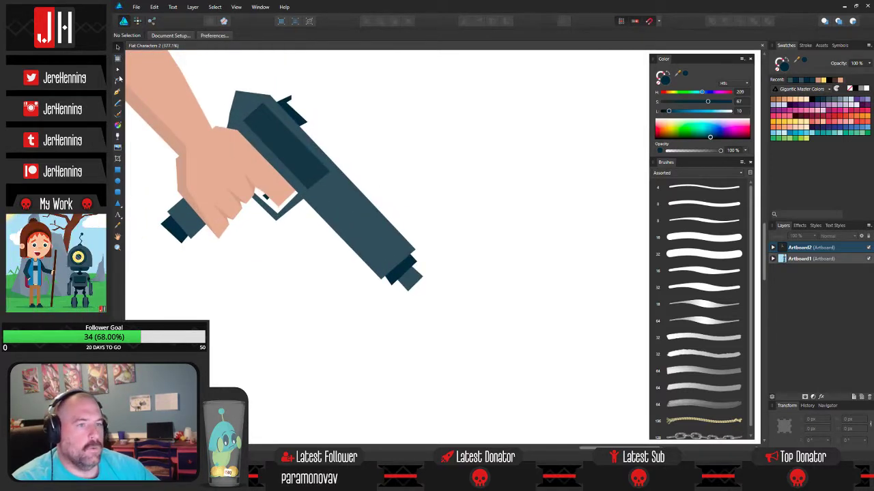
- Draw a thin strip about 69 by 73 px along the slide's upper edge from the rear sight toward the muzzle, filled with the panel's dark teal
left_click(118, 95)
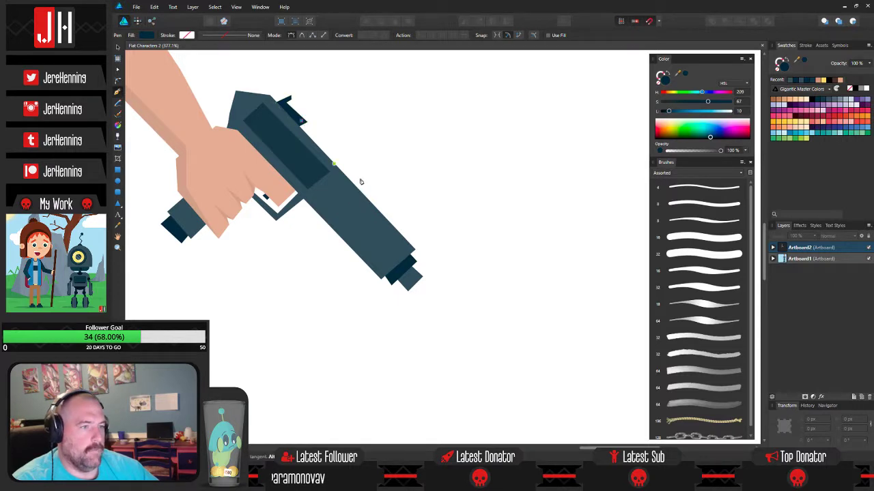
left_click(399, 228)
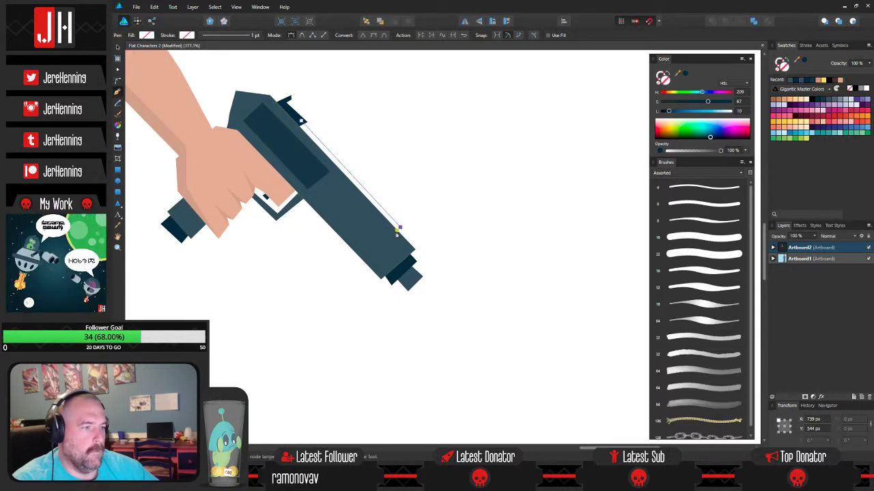
left_click(296, 128)
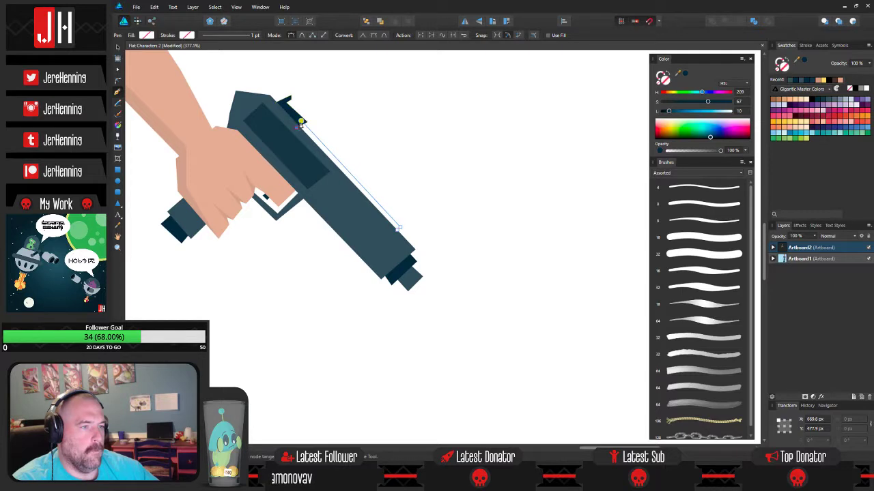
key("i")
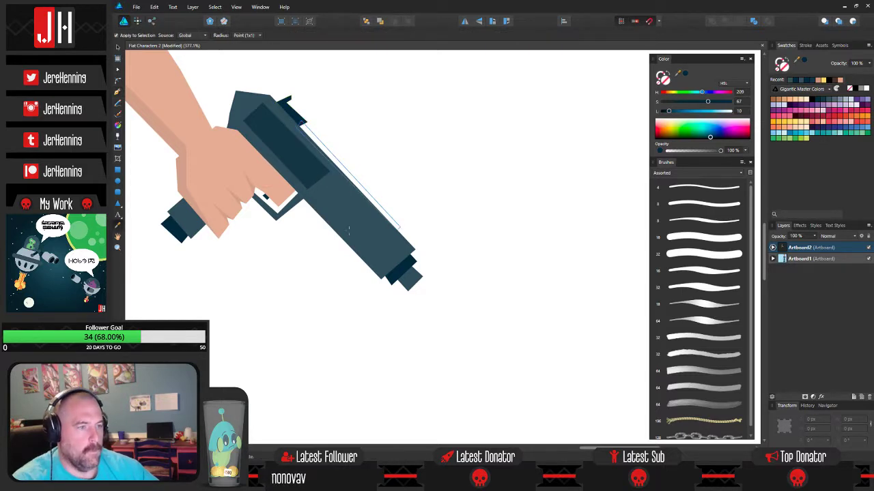
left_click(283, 150)
key("v")
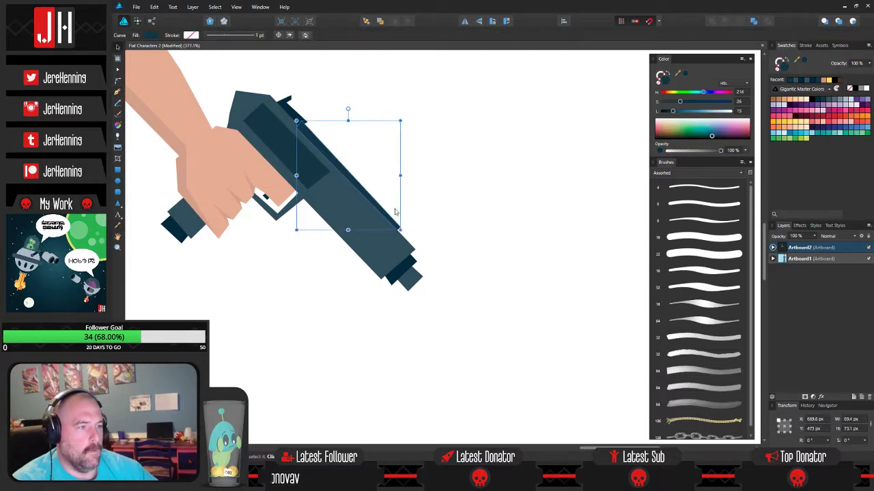
scroll(391, 227, "up", 3)
key("a")
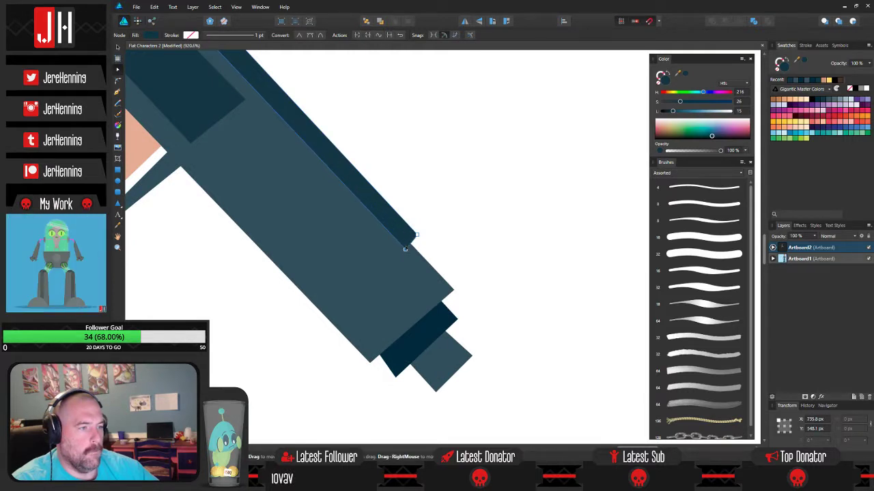
left_click(453, 150)
- Examine the detailed pistol, the arms and the neck within the whole pose on Artboard2
scroll(452, 150, "down", 4)
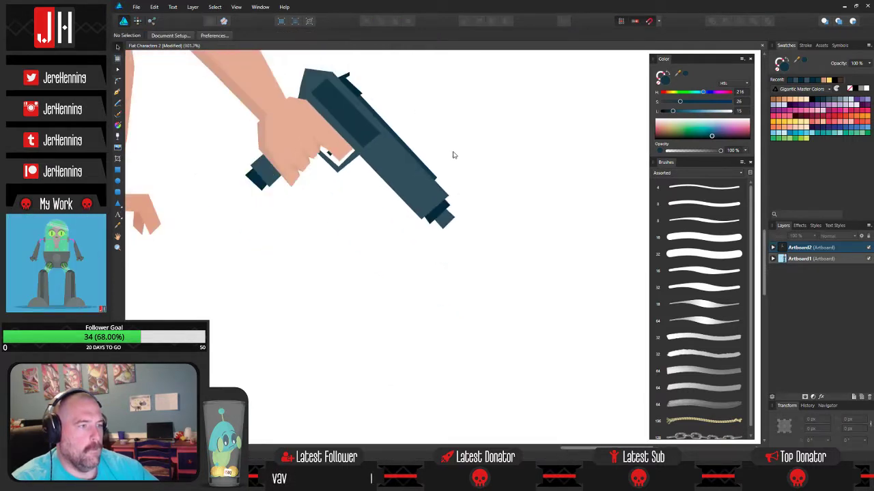
scroll(298, 147, "up", 3)
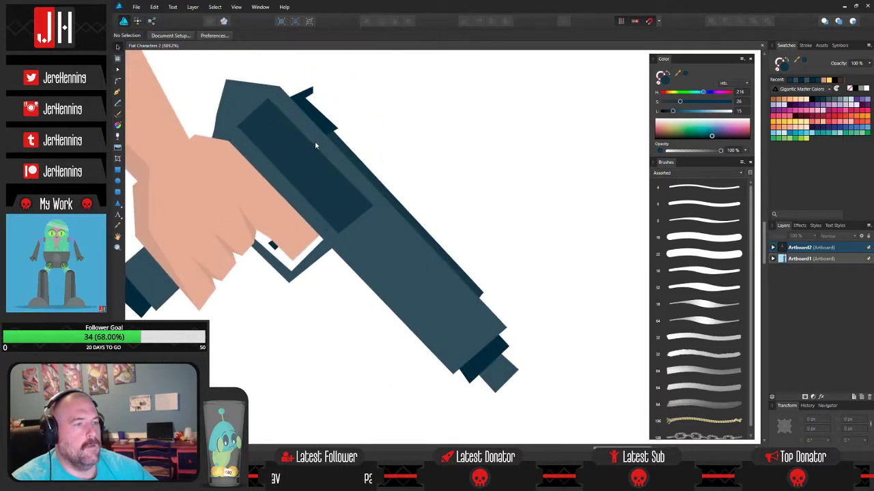
scroll(380, 127, "down", 3)
scroll(423, 180, "down", 5)
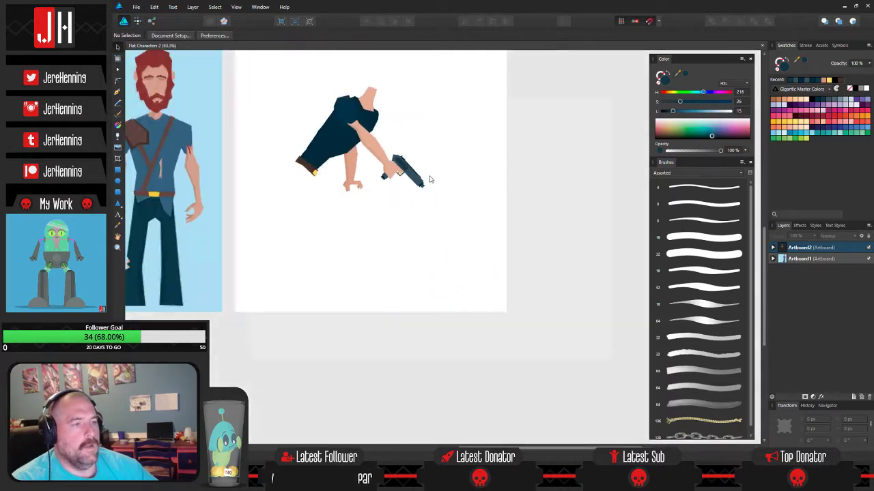
scroll(440, 198, "up", 4)
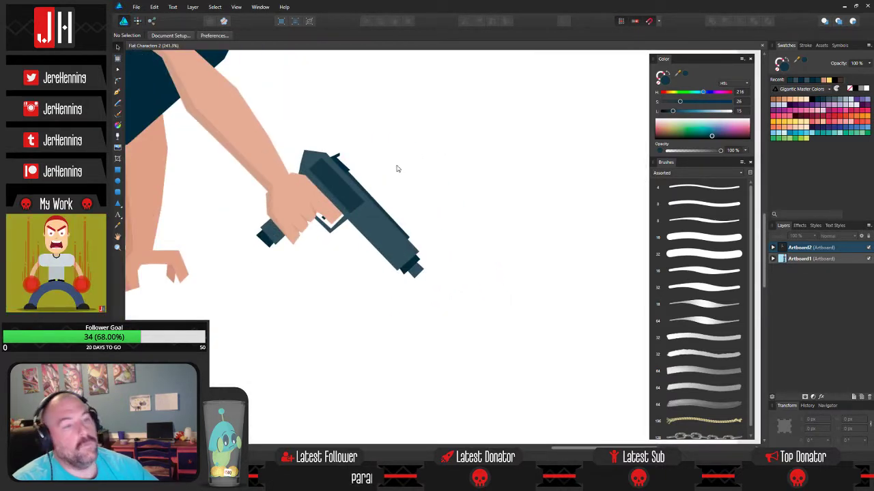
scroll(402, 176, "down", 4)
scroll(396, 152, "up", 3)
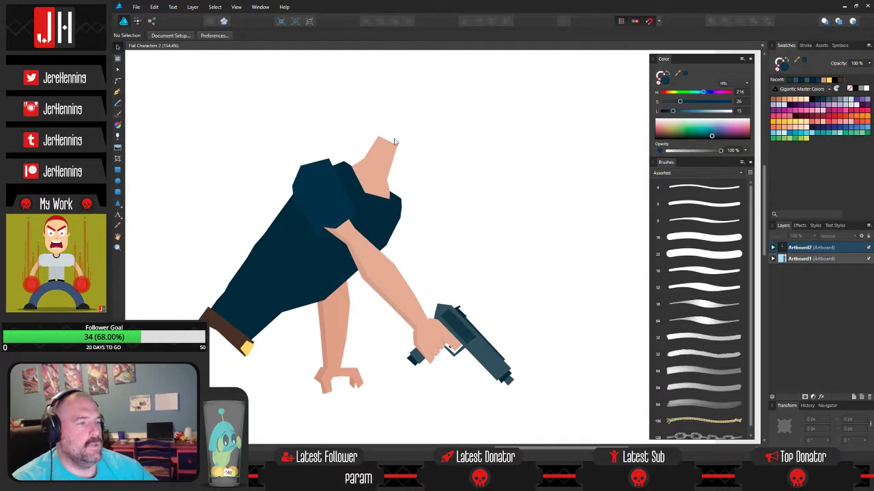
scroll(402, 150, "down", 3)
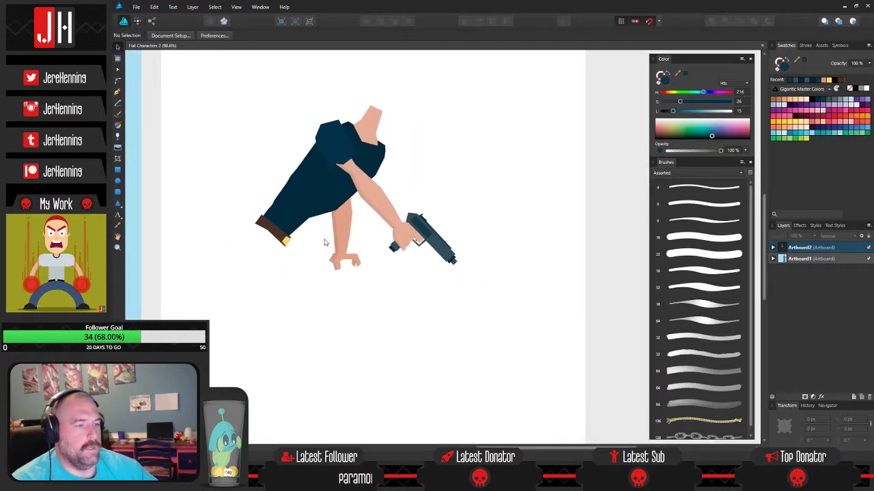
left_click_drag(296, 139, 372, 296)
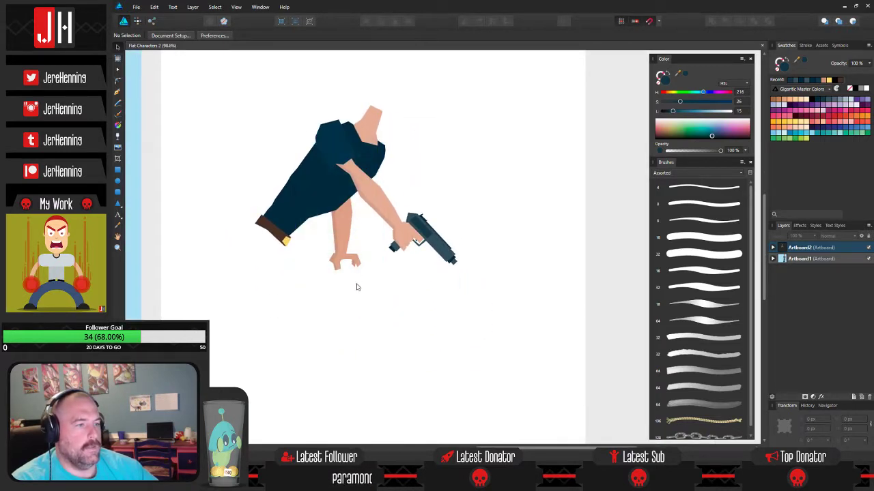
- Group the nine shapes that make up the pistol, leaving the hand out, and save the document
scroll(411, 225, "up", 3)
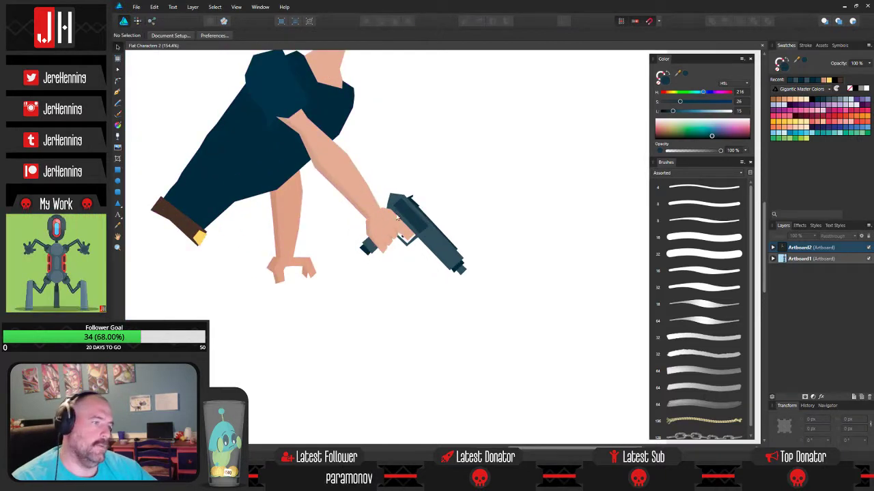
left_click_drag(519, 203, 317, 345)
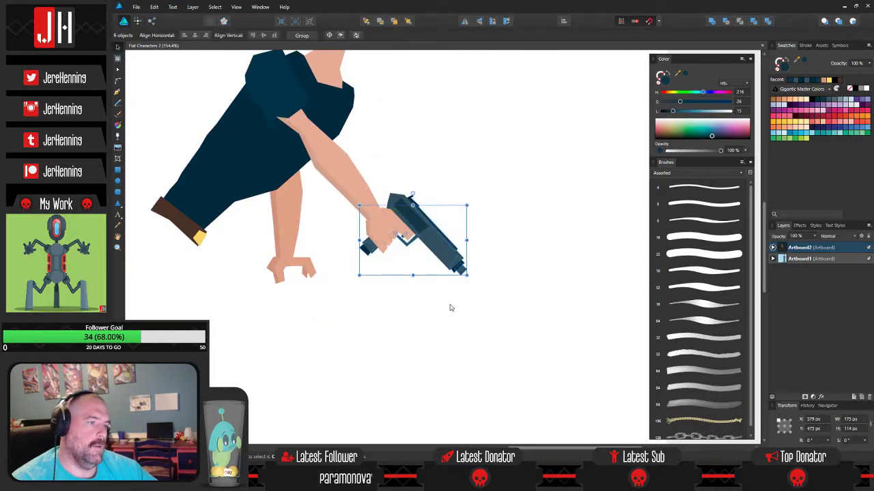
left_click_drag(533, 166, 303, 314)
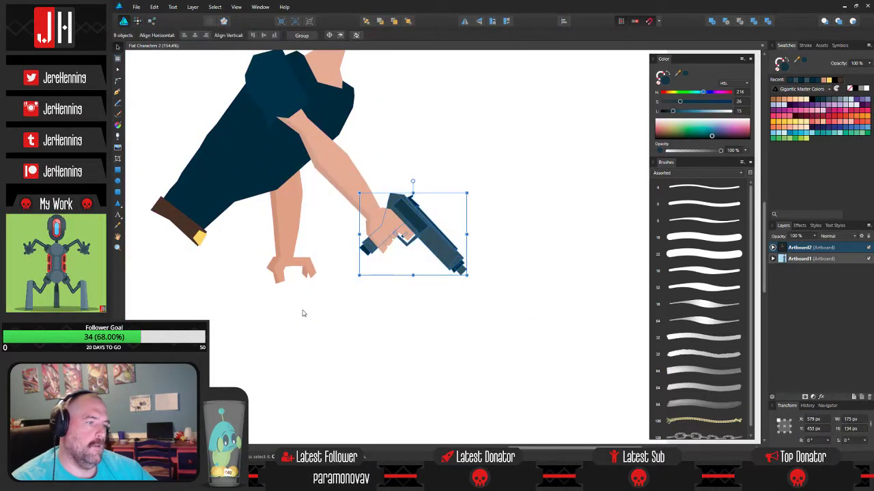
left_click(534, 258)
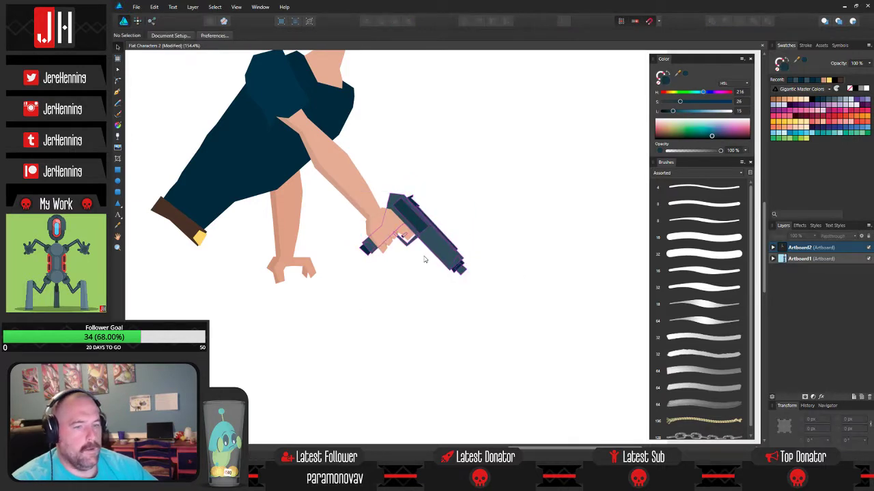
key("ctrl+s")
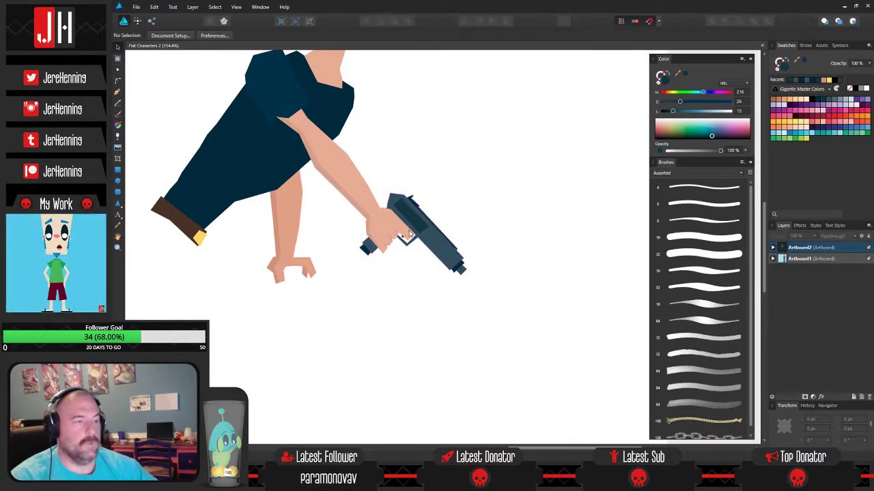
scroll(432, 233, "up", 6)
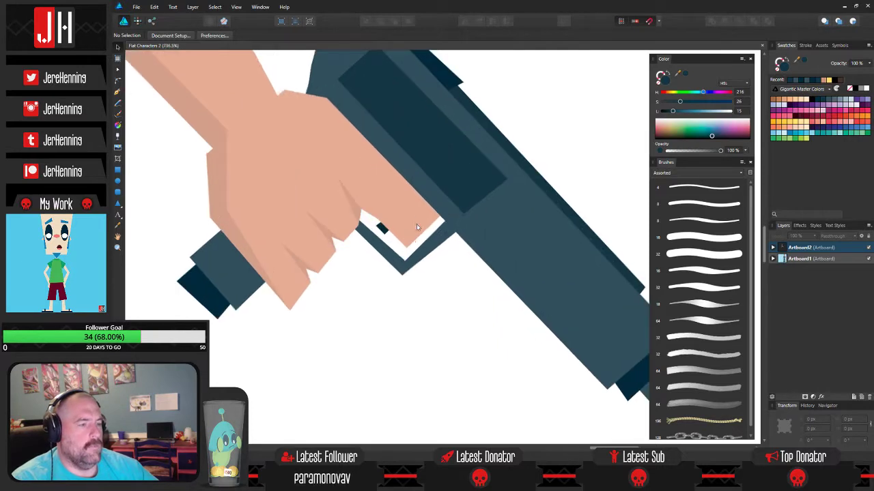
- Shorten the index finger of the gun hand by pulling its two fingertip nodes back toward the knuckles
left_click(413, 217)
double_click(412, 217)
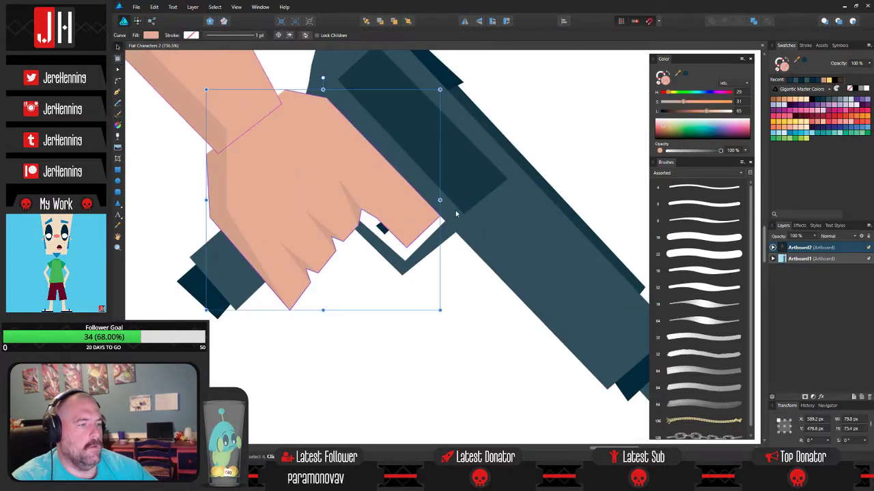
key("a")
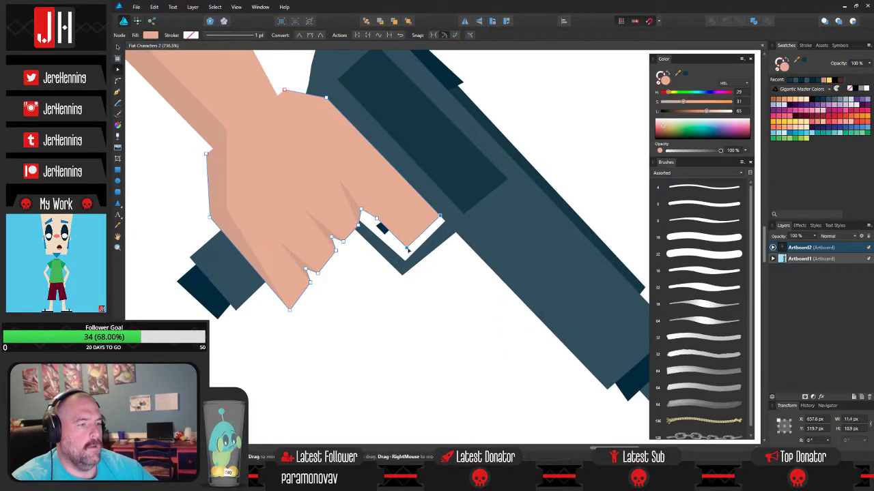
left_click_drag(406, 248, 396, 236)
left_click(356, 288)
scroll(362, 283, "down", 7)
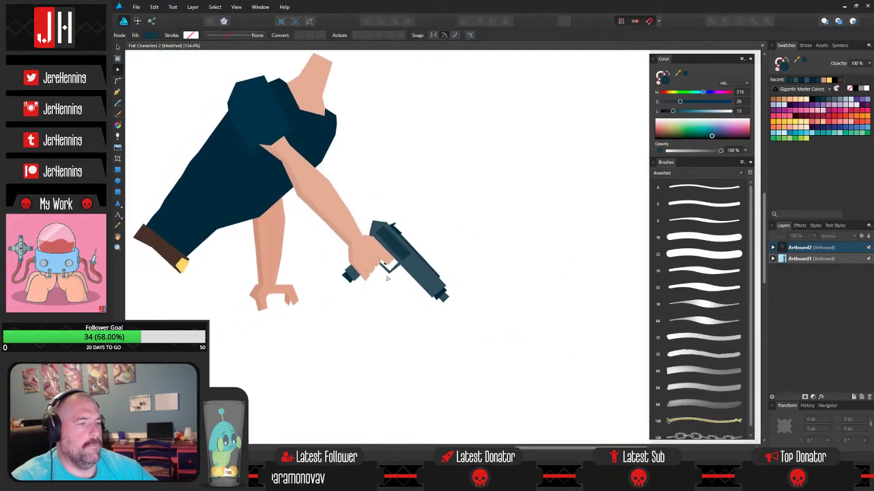
- Adjust the node at the little finger's tip on the gun hand and save the document
key("v")
scroll(377, 281, "up", 6)
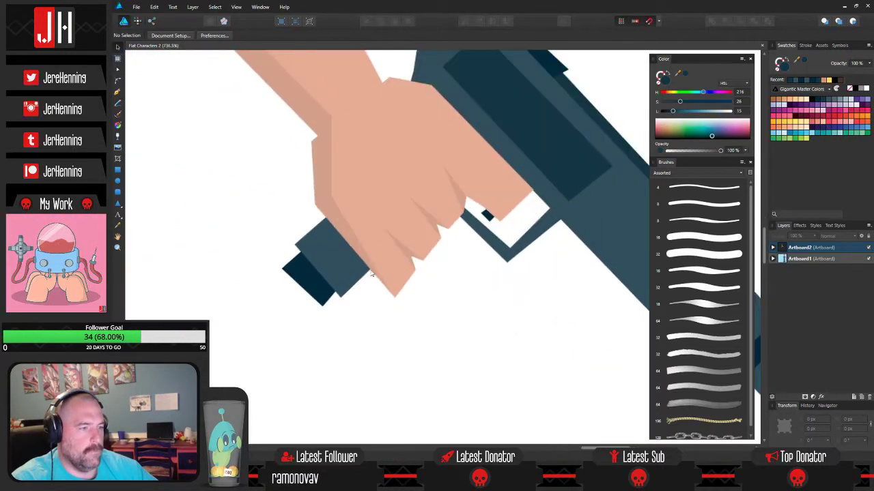
left_click(381, 270)
key("a")
left_click(389, 276)
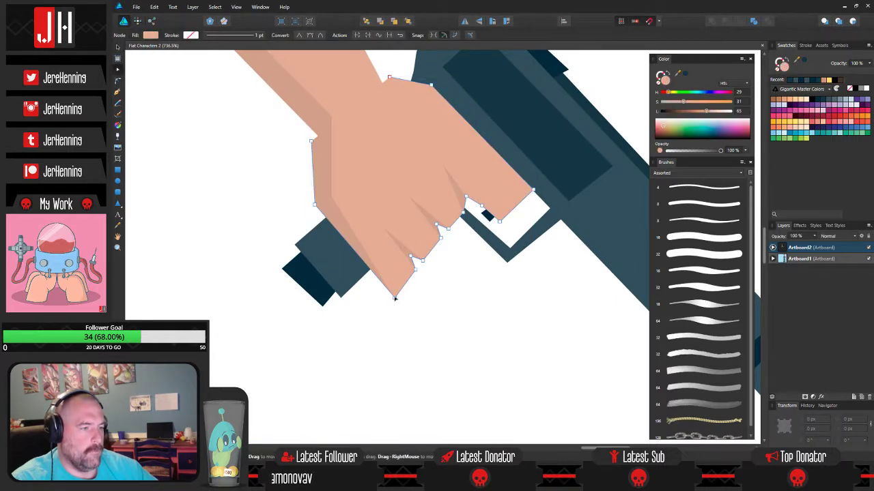
left_click(417, 301)
scroll(418, 298, "down", 7)
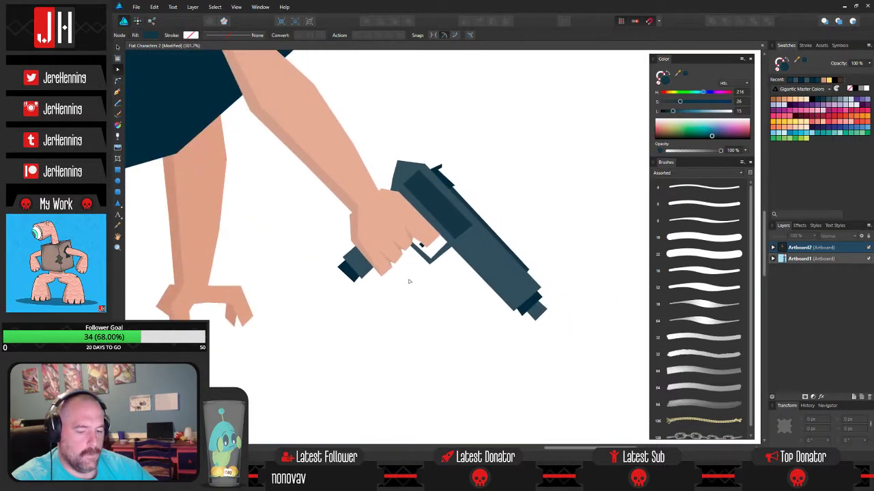
left_click_drag(437, 306, 392, 292)
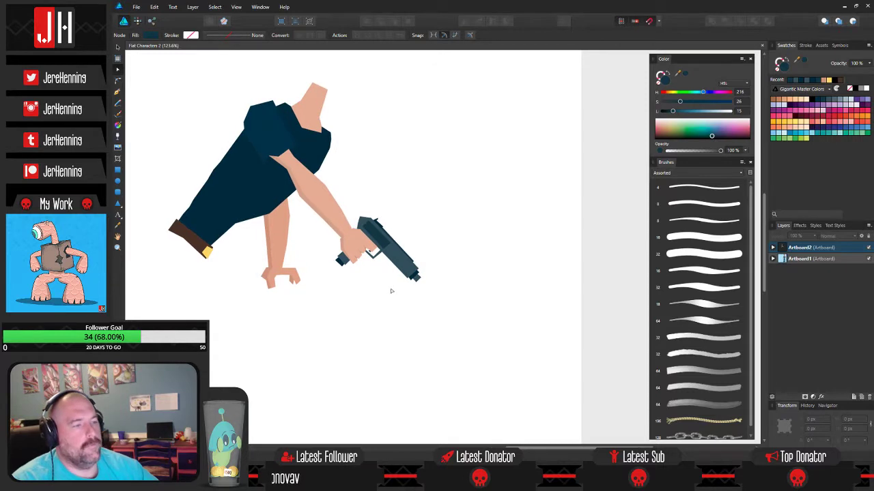
scroll(374, 268, "up", 3)
scroll(377, 255, "down", 5)
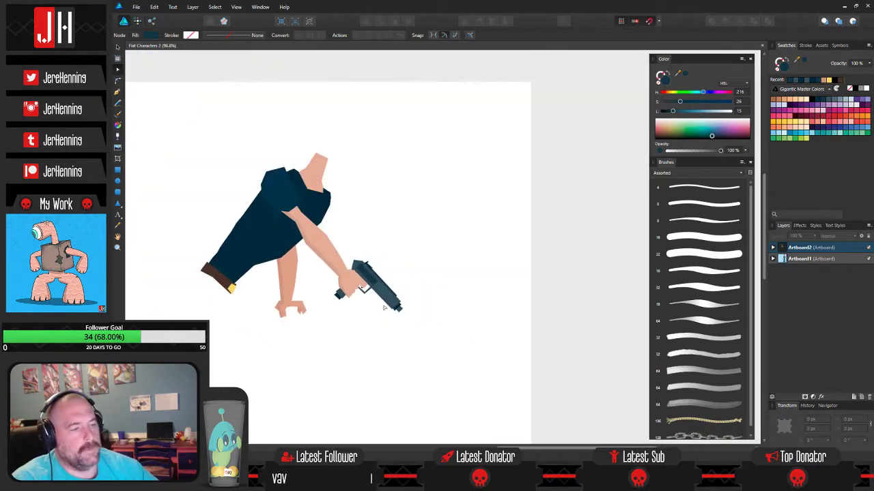
- Draw a closed nine-point angular head outline with the Pen tool above and overlapping the neck on Artboard2
left_click(118, 91)
scroll(384, 156, "down", 3)
scroll(361, 201, "up", 4)
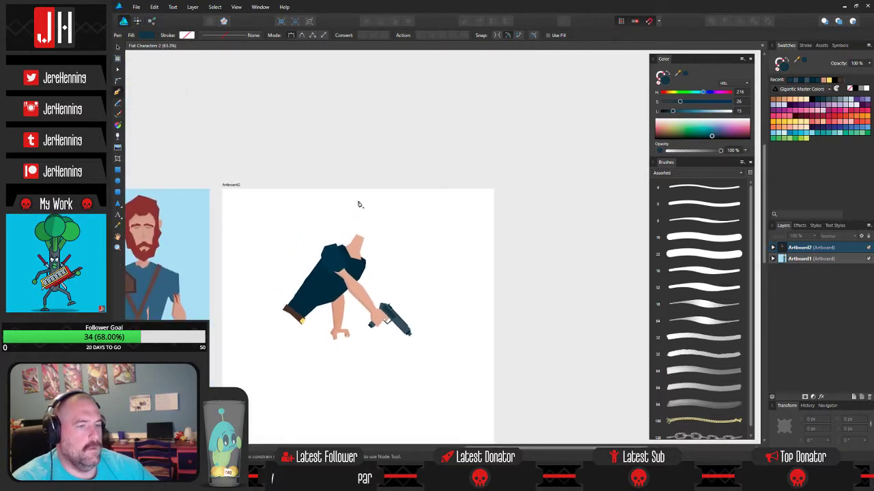
scroll(362, 225, "down", 3)
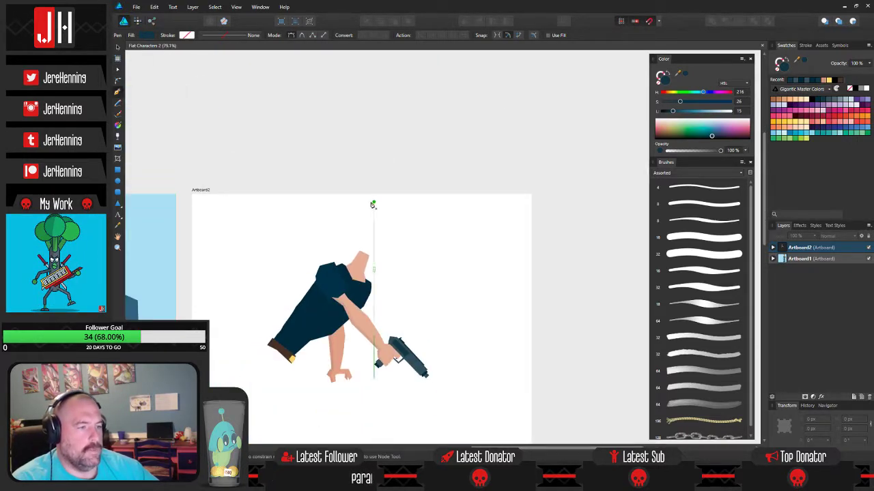
left_click(366, 199)
left_click(349, 215)
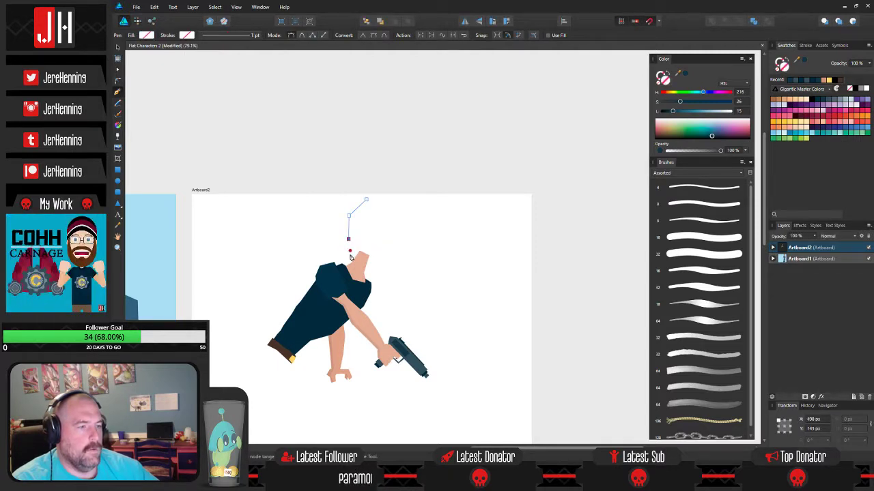
left_click(351, 262)
left_click(377, 278)
left_click(388, 269)
left_click(388, 247)
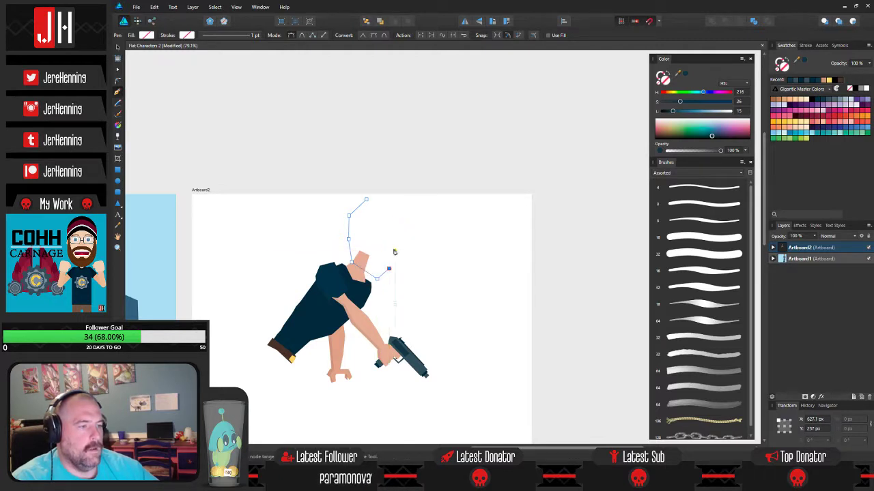
left_click(402, 215)
left_click(374, 200)
left_click(366, 199)
- Pull the head's upper front corner node slightly inward and fill the head with the skin tone sampled from the arm
key("a")
left_click_drag(402, 216, 395, 219)
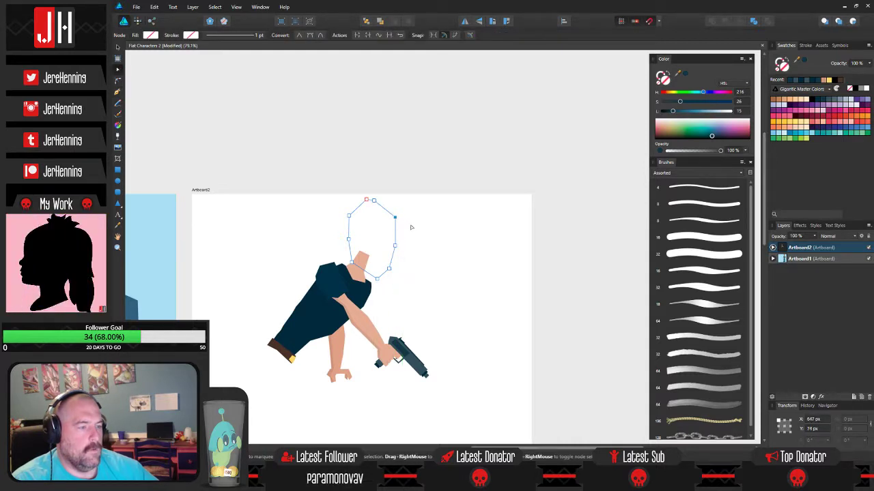
left_click(387, 244)
left_click_drag(339, 176, 428, 291)
key("i")
left_click(379, 314)
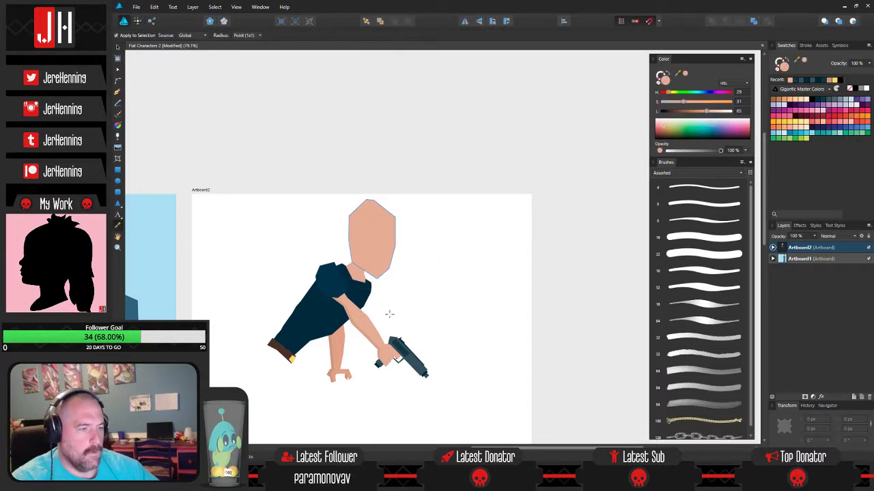
key("v")
scroll(367, 258, "up", 3)
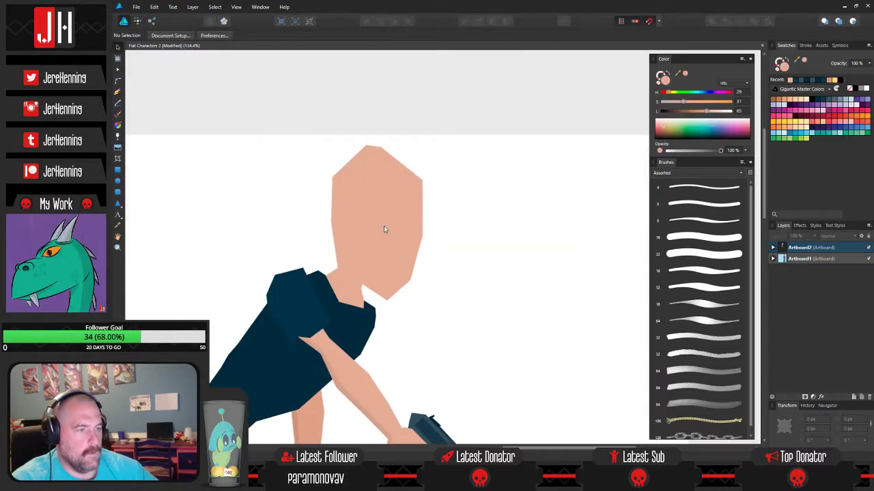
- Rotate the head slightly clockwise and shift it to sit over the neck
left_click(385, 172)
left_click_drag(377, 134, 392, 137)
left_click_drag(373, 193, 380, 196)
left_click(454, 255)
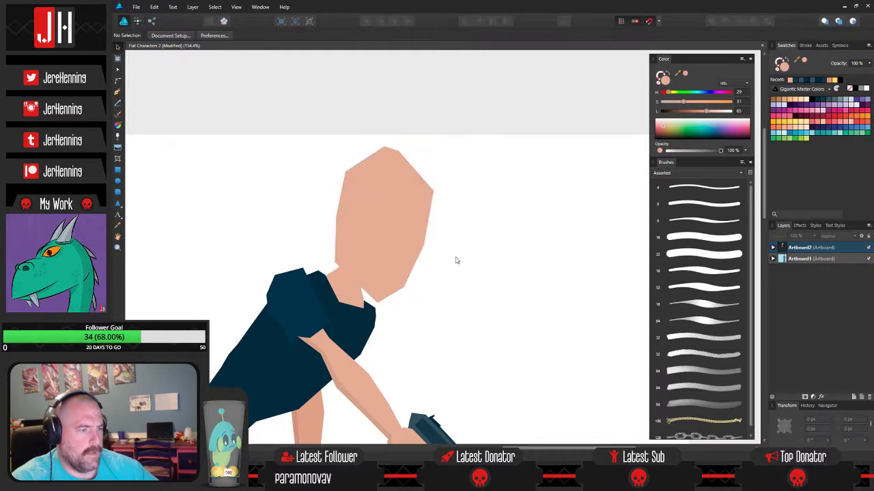
- Draw a five-point shadow across the back of the neck and under the jaw, filled black at 10% opacity
scroll(456, 259, "down", 2)
key("p")
scroll(397, 266, "up", 2)
left_click(387, 241)
left_click(360, 263)
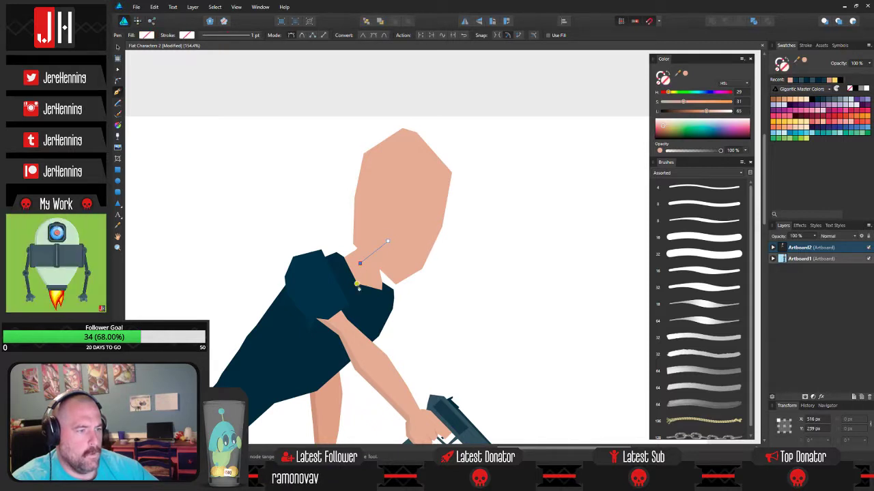
left_click(357, 288)
left_click(323, 255)
left_click(346, 234)
left_click(387, 241)
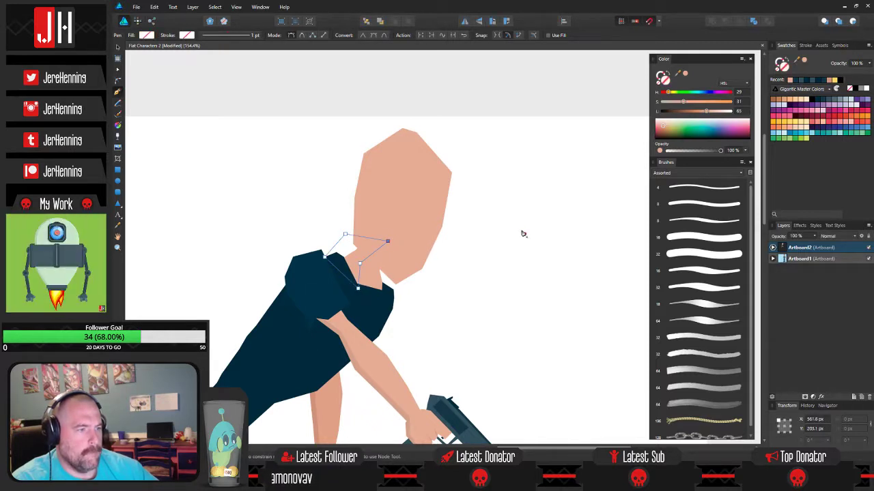
left_click(857, 90)
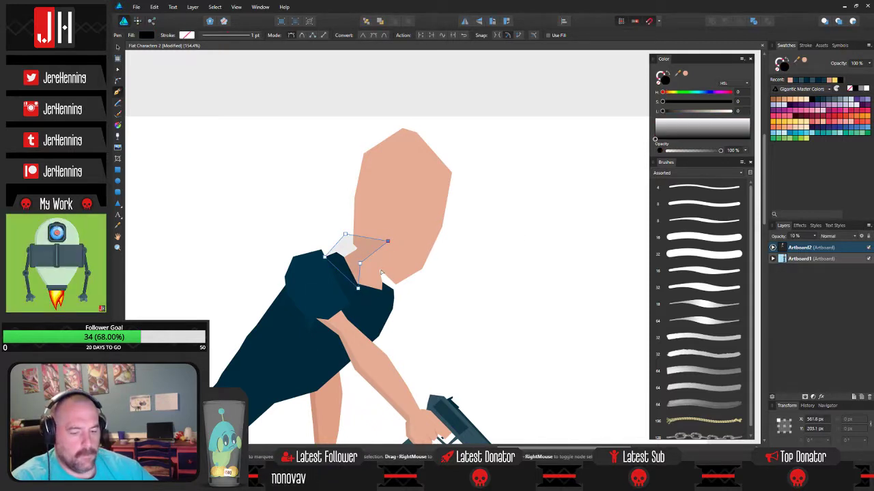
- Try to clip the shadow inside the neck by cutting it and pasting it inside
key("ctrl+x")
key("v")
left_click(362, 271)
key("ctrl+alt+v")
left_click(509, 299)
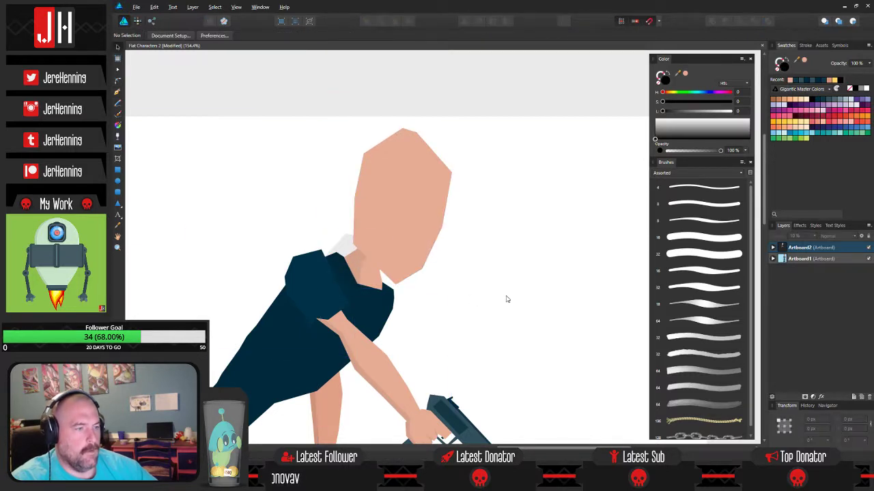
- Ungroup the body and clip the shadow inside the neck shape alone
scroll(459, 287, "down", 2)
left_click(388, 261)
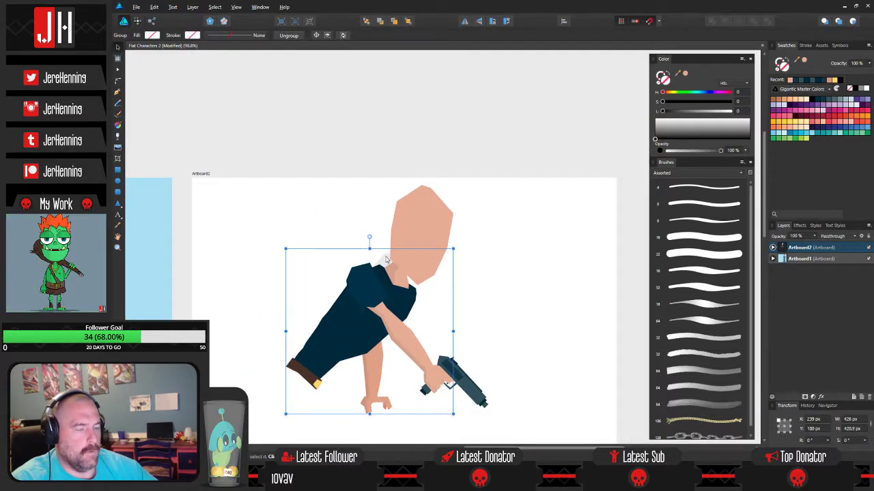
key("ctrl+shift+g")
left_click(500, 284)
left_click(388, 262)
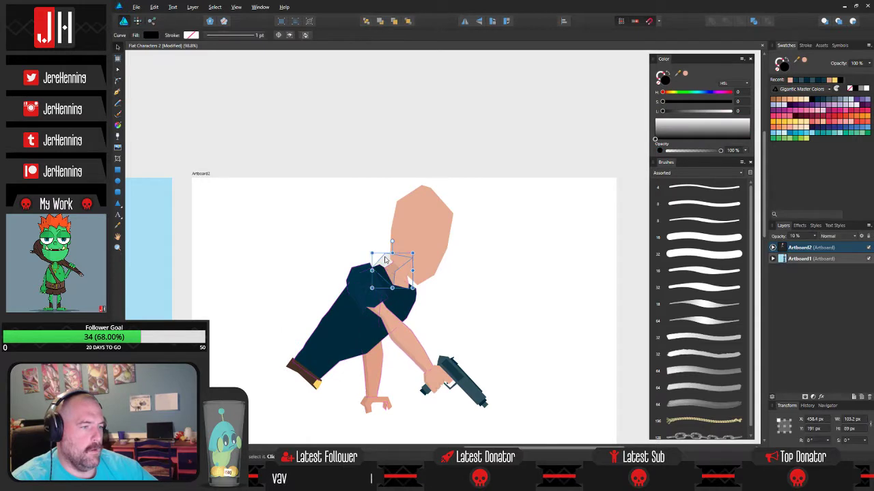
left_click(499, 304)
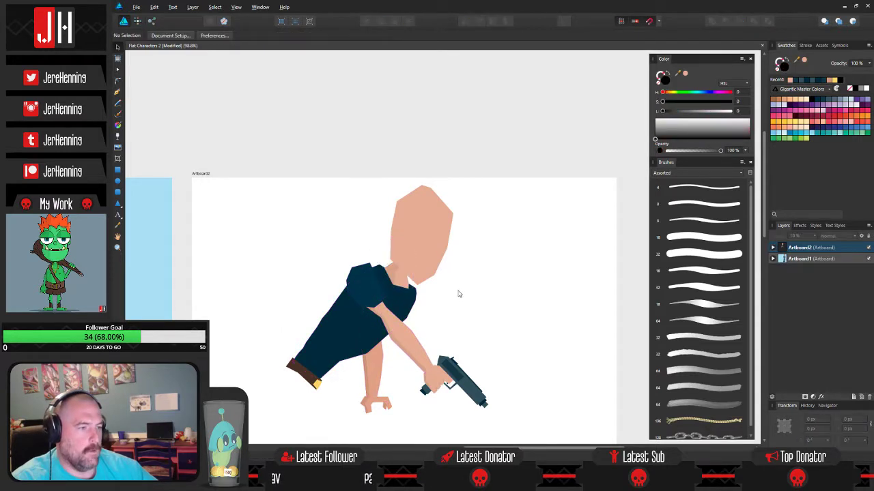
- Draw a five-point ear about 29 by 55 px at the back edge of the head, filled with the head's skin tone
scroll(435, 288, "down", 3)
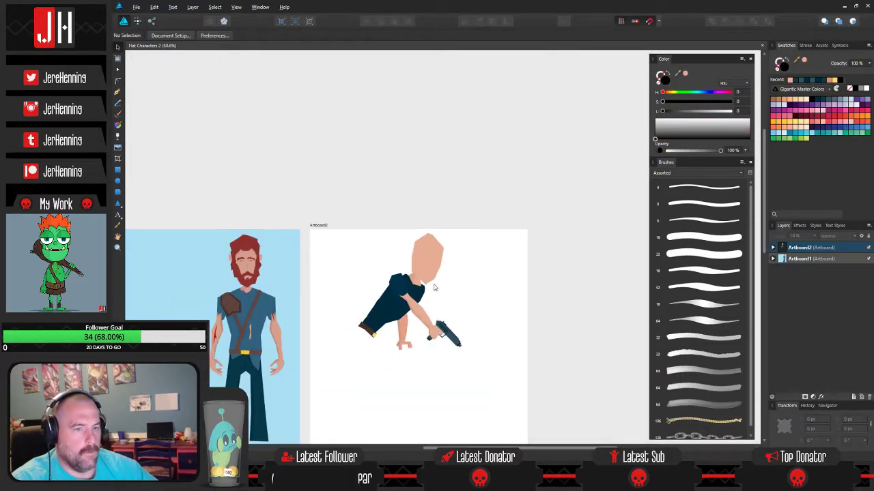
scroll(435, 287, "up", 6)
scroll(461, 264, "up", 3)
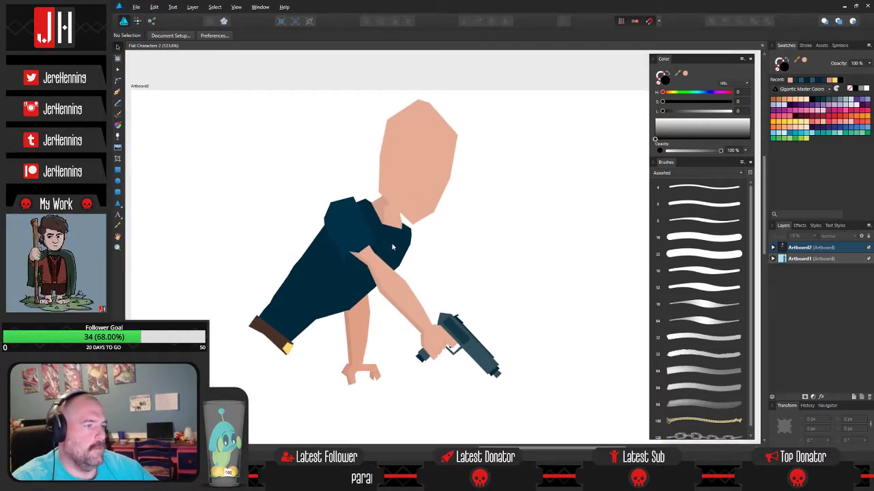
key("p")
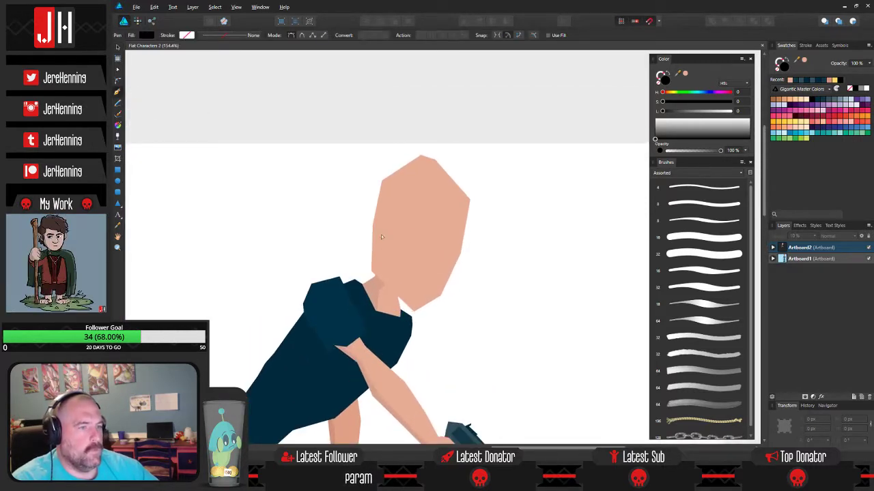
left_click_drag(384, 215, 374, 210)
left_click(367, 227)
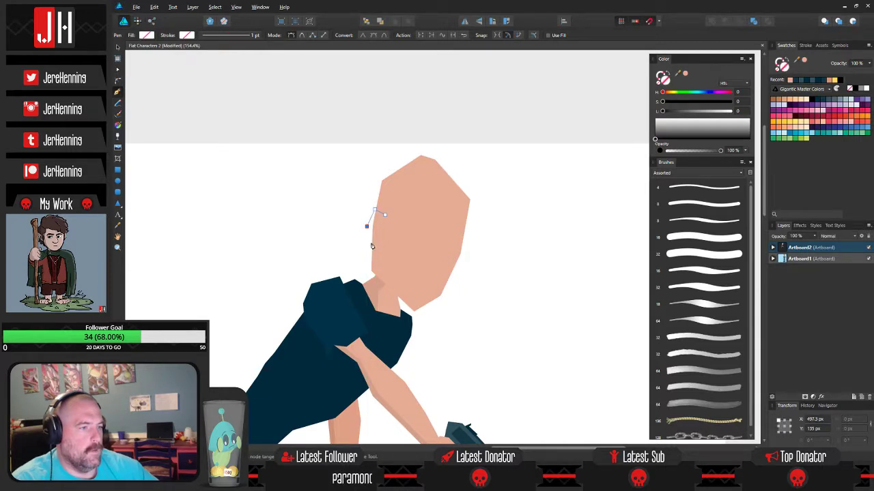
left_click(381, 241)
left_click(385, 215)
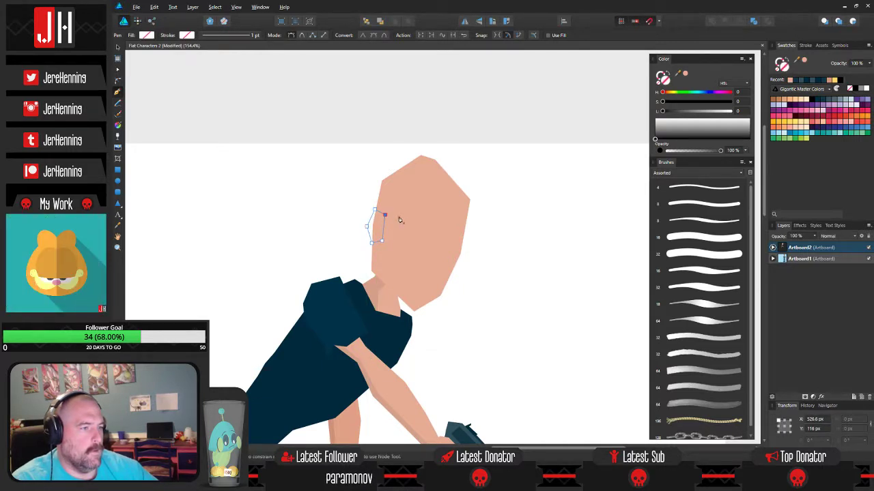
key("i")
left_click(423, 229)
key("v")
left_click(489, 286)
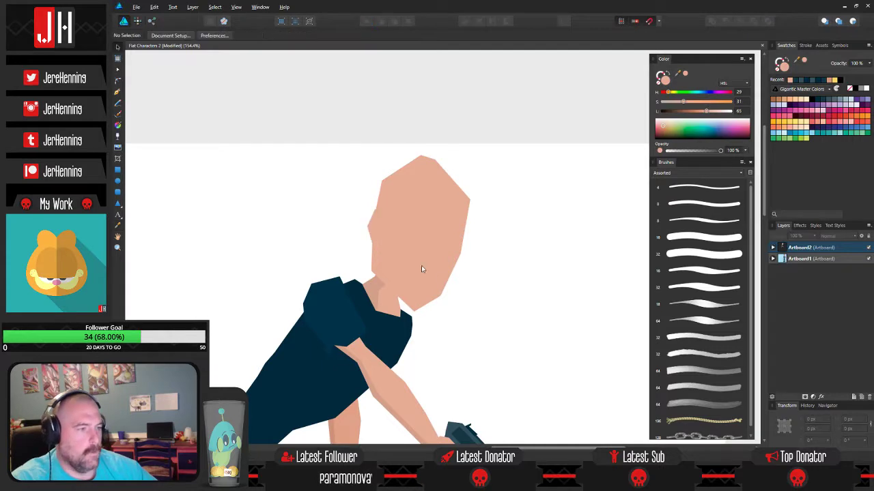
- Move the ear about 6 px outward so it protrudes further from the back of the head
scroll(421, 261, "up", 2)
left_click(366, 212)
left_click(352, 208)
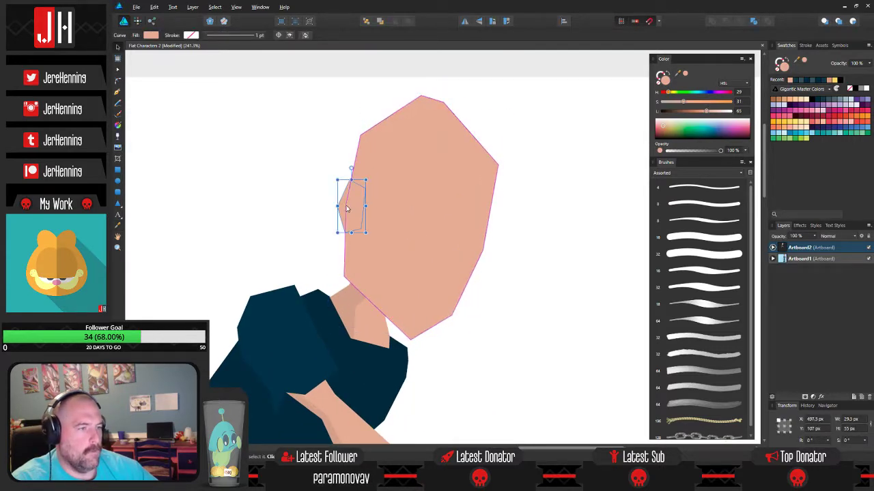
left_click(494, 260)
scroll(485, 260, "down", 2)
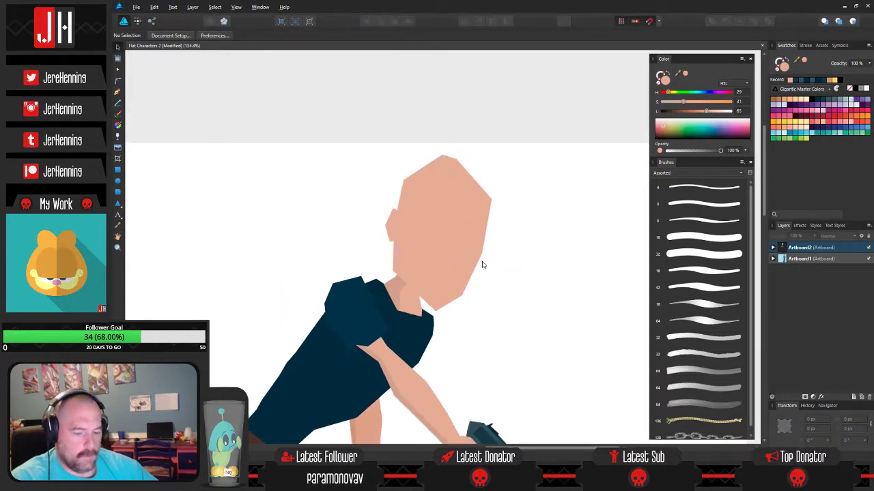
scroll(442, 258, "down", 2)
scroll(441, 268, "up", 2)
- Move the head, ear and neck together slightly down, rotate them clockwise into a forward tilt, and save the document
left_click_drag(440, 268, 422, 213)
left_click_drag(350, 91, 566, 259)
left_click_drag(478, 96, 471, 104)
key("ctrl+z")
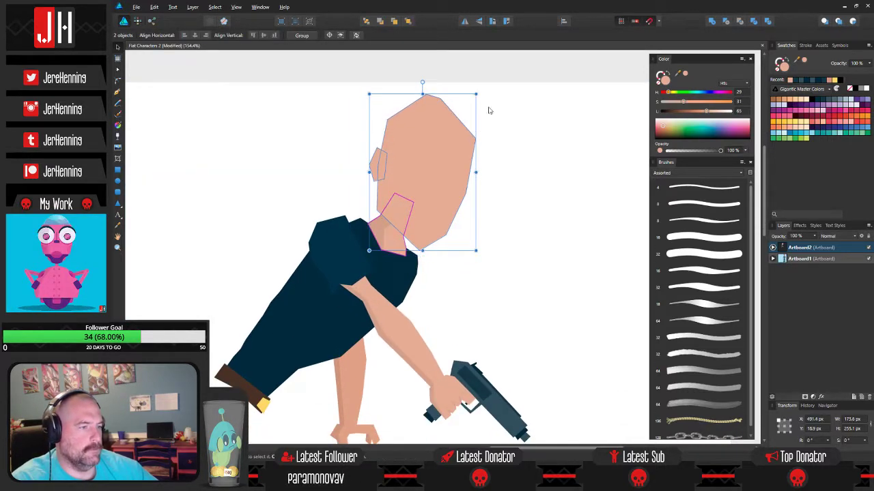
left_click(393, 241, "shift")
left_click_drag(434, 142, 434, 148)
left_click_drag(422, 90, 442, 90)
left_click(543, 229)
scroll(519, 232, "down", 4)
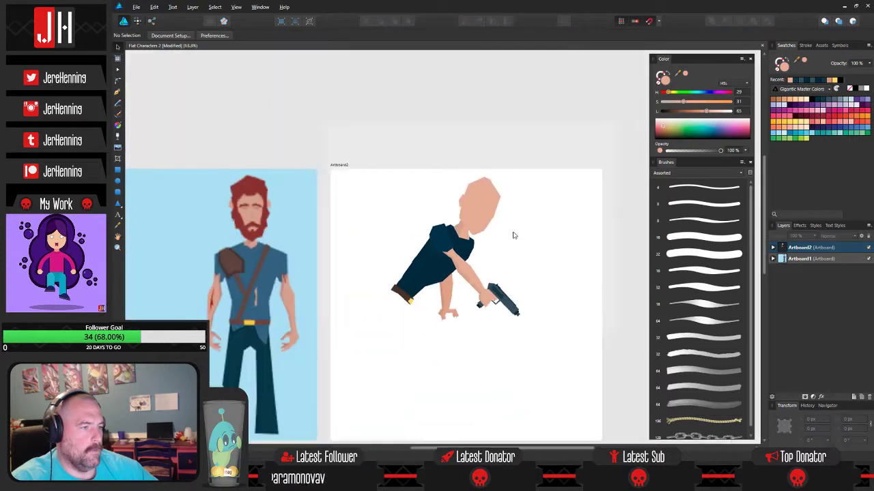
key("ctrl+s")
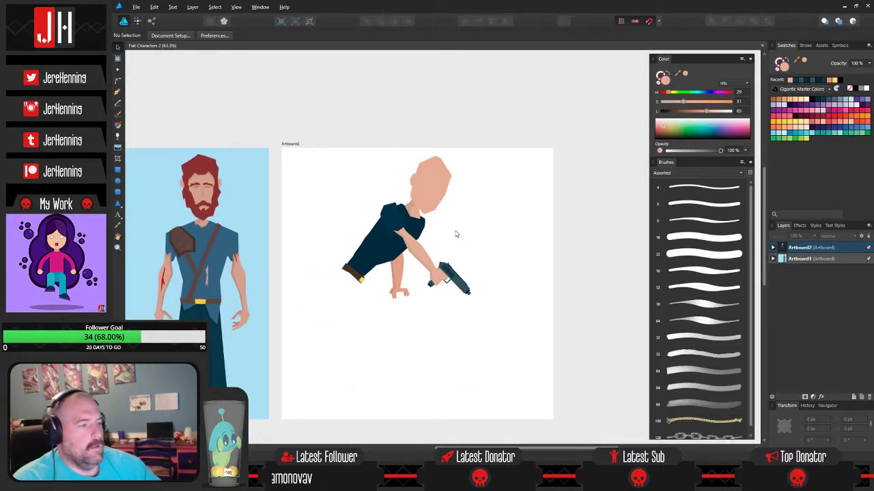
scroll(418, 219, "up", 5)
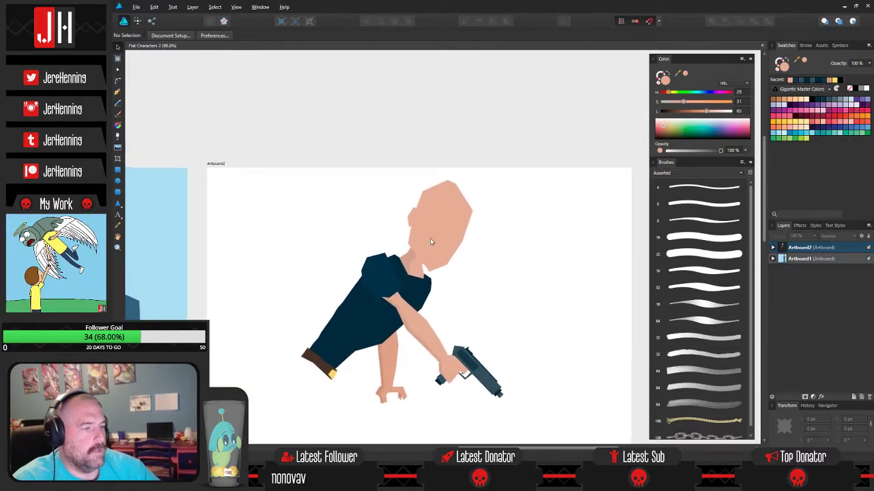
- Draw a five-point open mouth about 46 px wide on the lower face, fill it with dark navy, and save the document
scroll(430, 237, "up", 2)
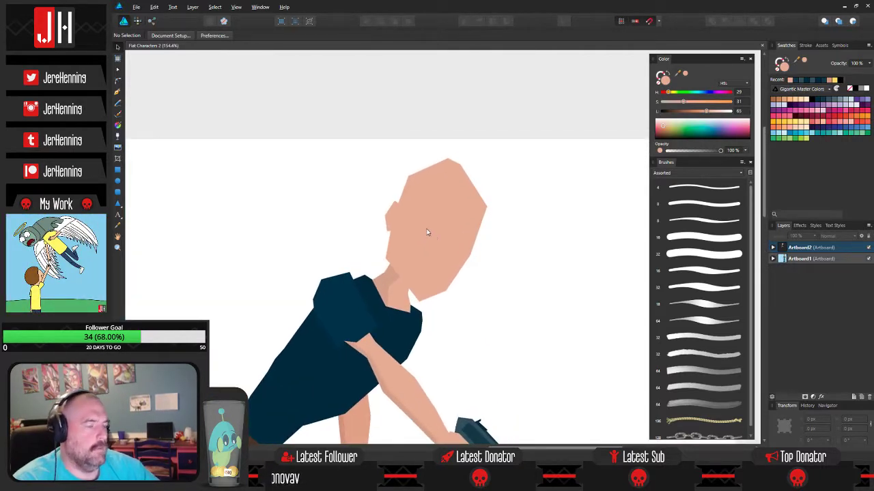
key("p")
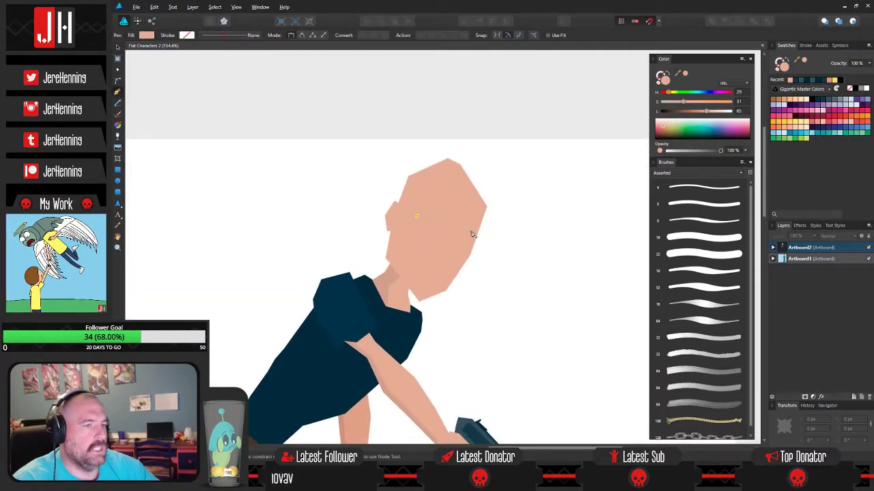
left_click_drag(441, 251, 452, 223)
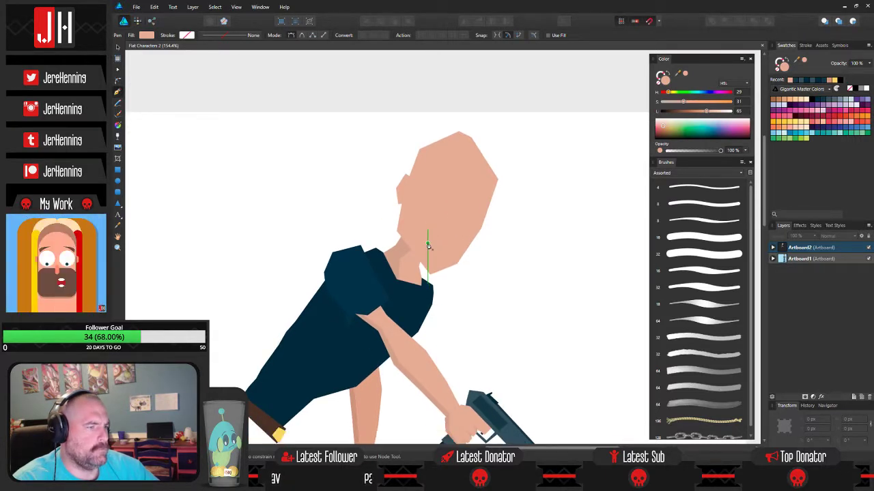
left_click(425, 242)
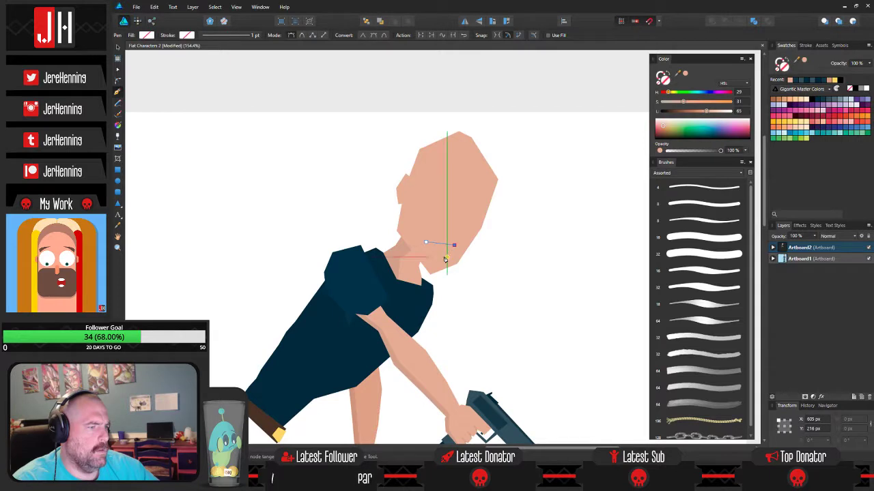
left_click(446, 257)
left_click(435, 251)
left_click(425, 247)
left_click(426, 242)
left_click(819, 101)
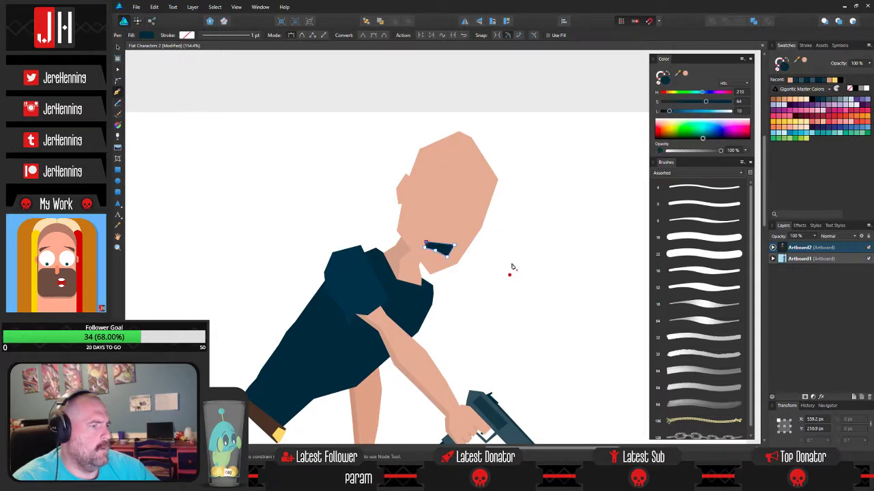
key("v")
scroll(442, 259, "up", 4)
left_click_drag(445, 226, 495, 217)
key("a")
left_click(566, 253)
scroll(566, 254, "down", 4)
left_click_drag(566, 254, 499, 285)
key("ctrl+s")
- Draw an open three-point nose path about 30 by 48 px above the mouth
scroll(499, 283, "down", 2)
scroll(495, 282, "up", 2)
scroll(494, 282, "up", 2)
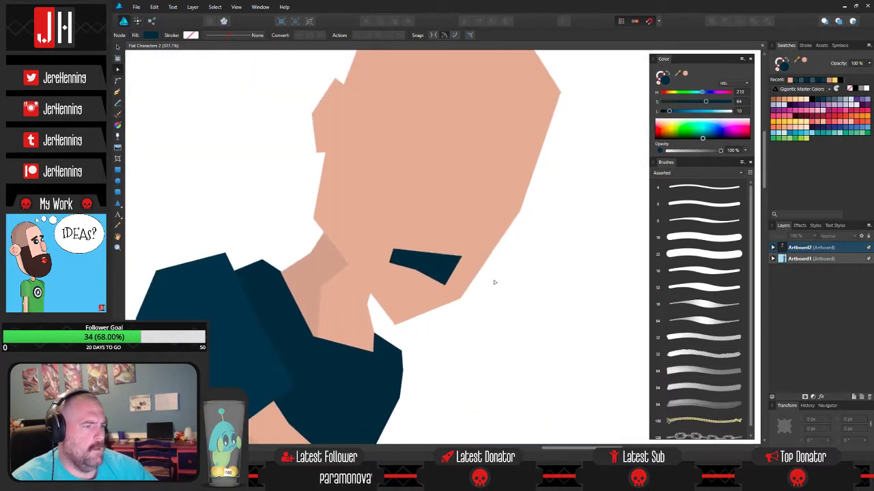
scroll(517, 289, "down", 4)
scroll(507, 285, "up", 4)
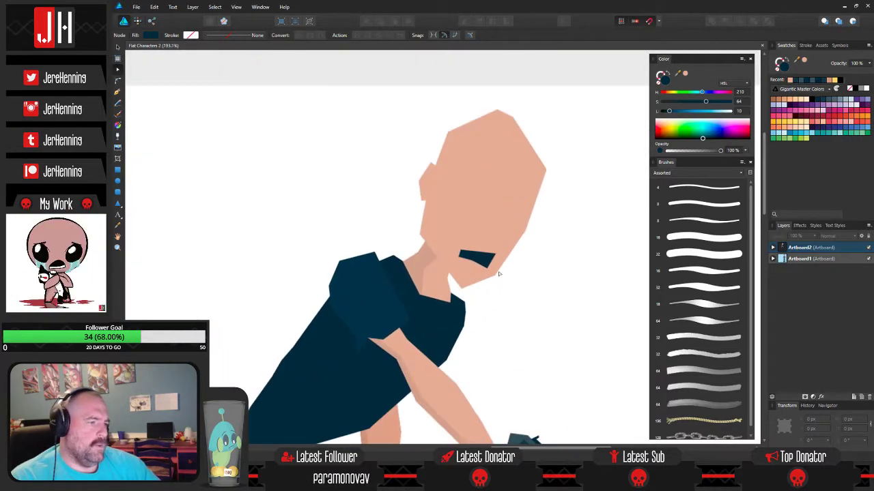
scroll(501, 274, "down", 2)
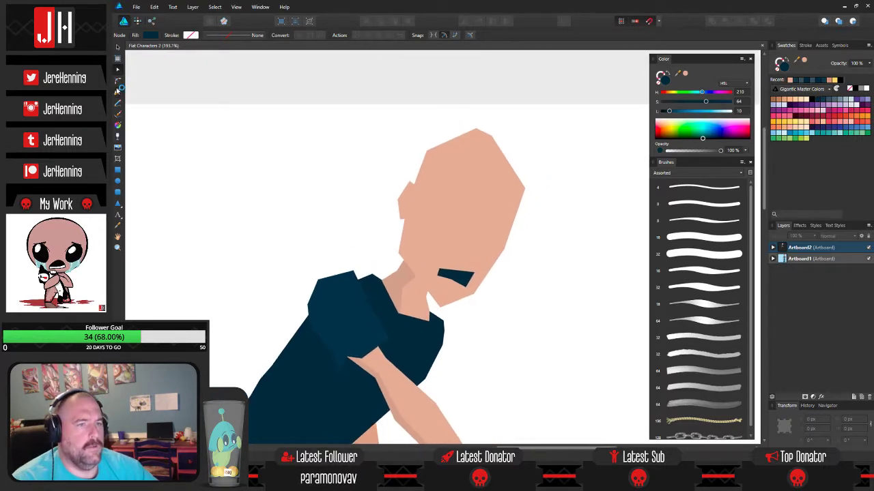
left_click(117, 89)
scroll(484, 211, "up", 1)
left_click(483, 210)
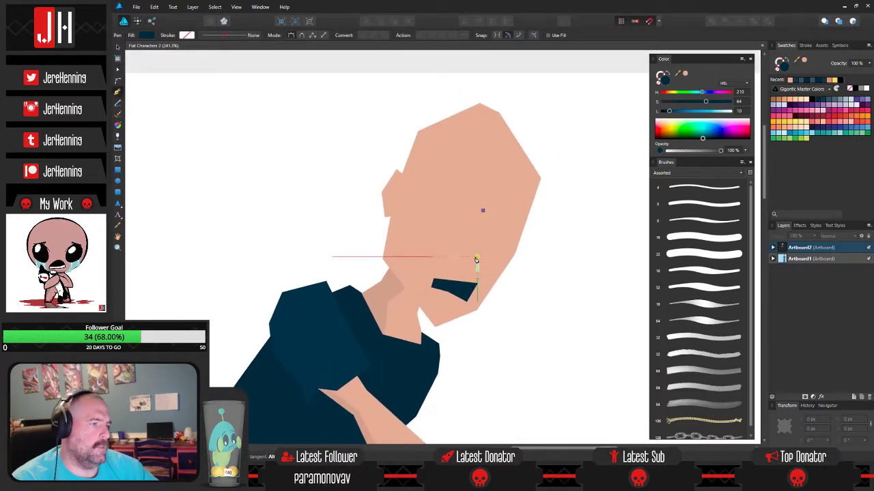
left_click(477, 257)
left_click(453, 253)
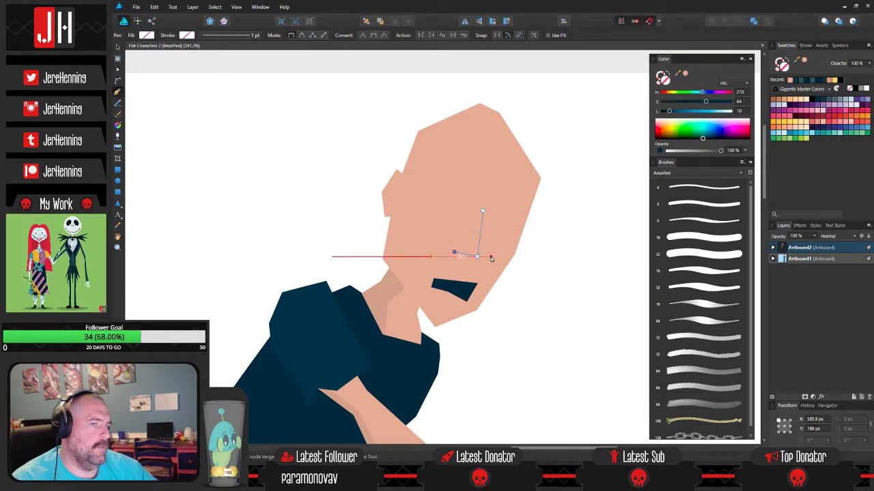
- Fill the nose with the head's skin tone, lower its lightness to 60, and save the document
key("i")
left_click(505, 240)
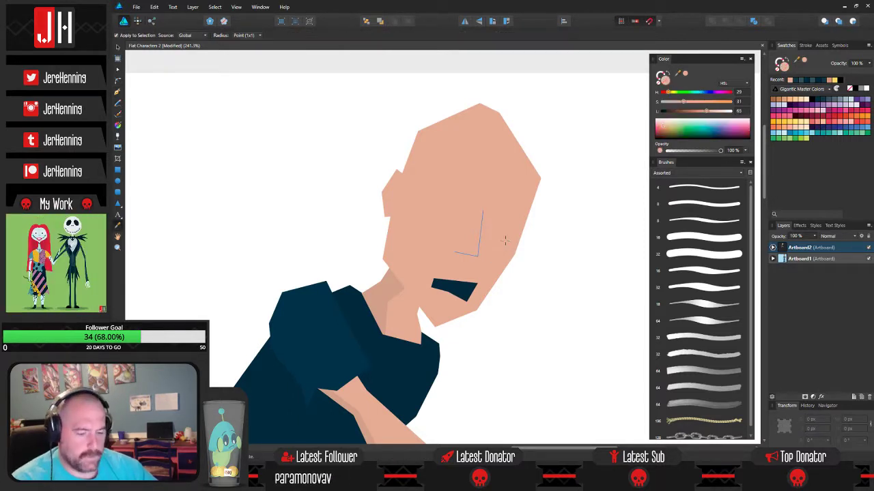
key("v")
left_click(741, 111)
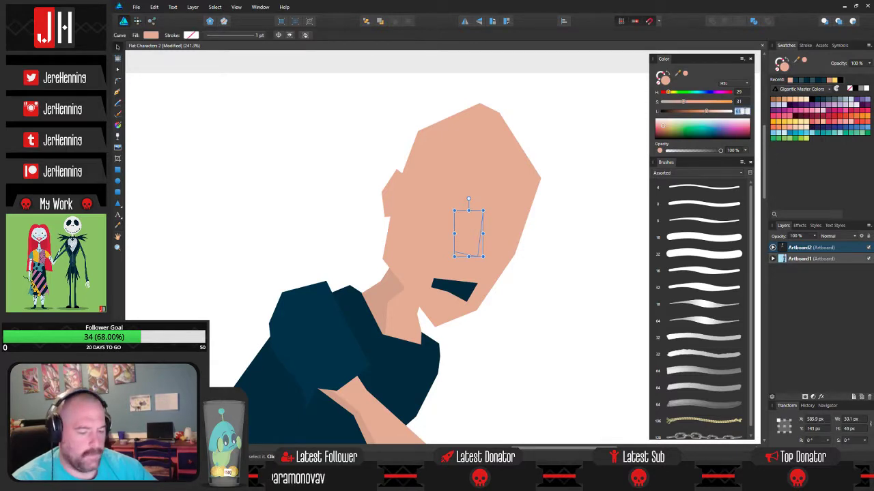
type("60")
key("Return")
left_click(596, 276)
scroll(473, 267, "down", 2)
scroll(473, 267, "up", 2)
key("ctrl+s")
- Draw a closed angular beard outline from the ear along the cheek, over the mouth and around the outside of the jaw
scroll(478, 253, "down", 3)
scroll(490, 237, "down", 2)
scroll(440, 241, "up", 3)
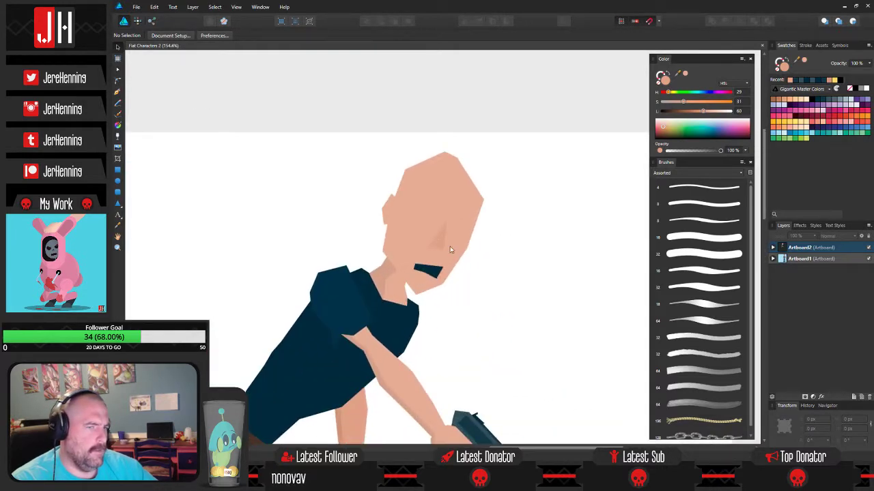
left_click(117, 92)
scroll(452, 221, "up", 2)
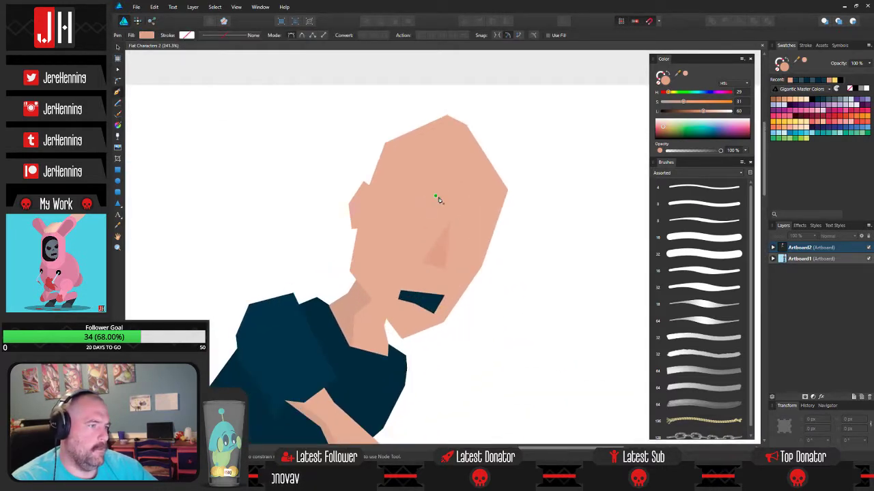
scroll(418, 203, "down", 2)
scroll(405, 232, "up", 2)
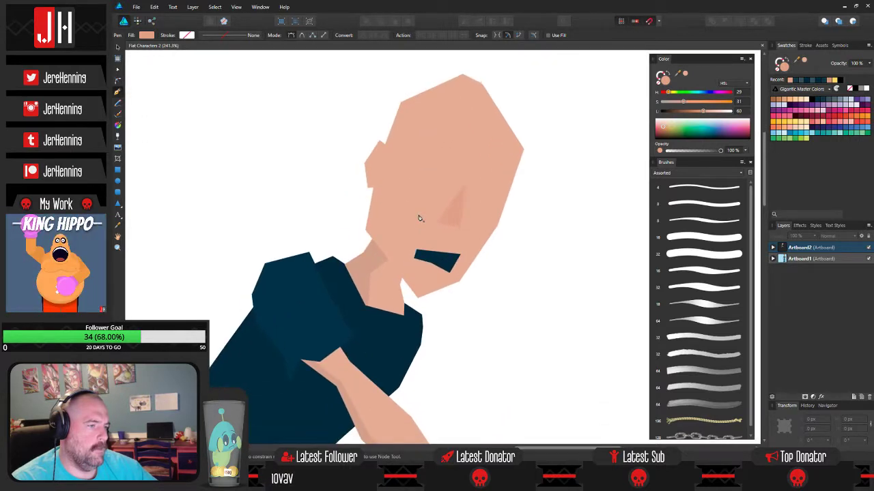
left_click(385, 142)
left_click(408, 162)
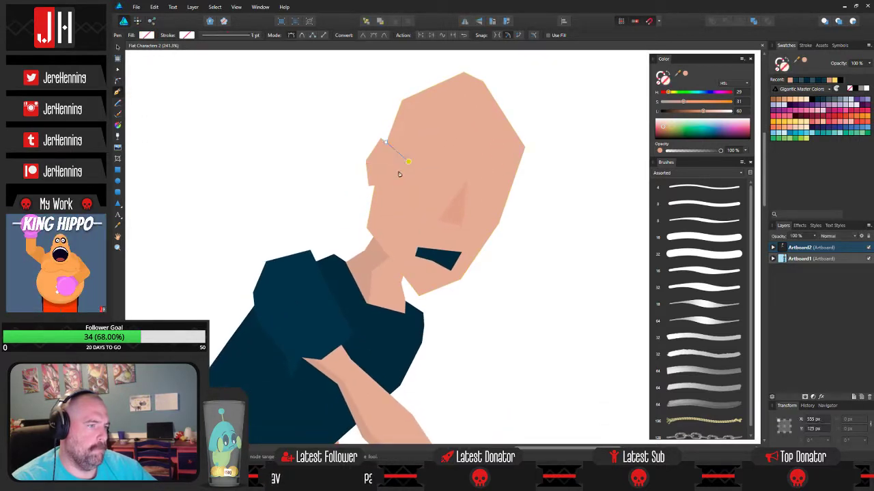
left_click(398, 236)
left_click(409, 241)
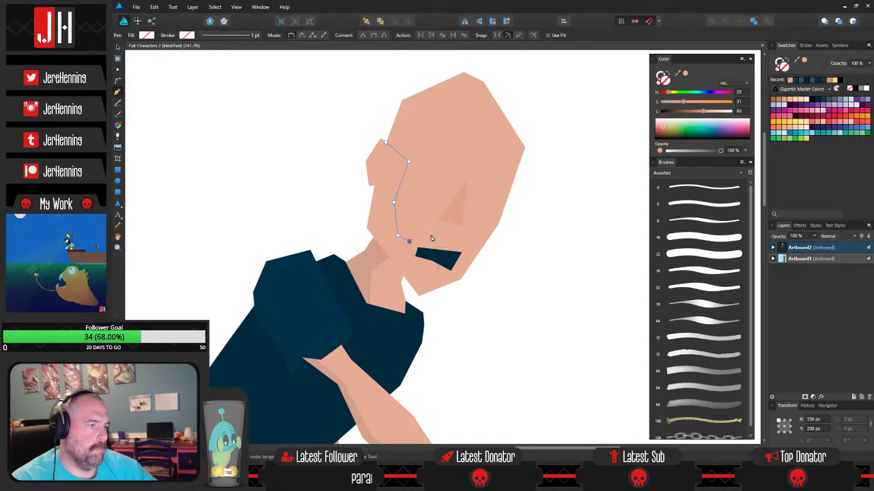
left_click(452, 239)
left_click(466, 247)
left_click(466, 259)
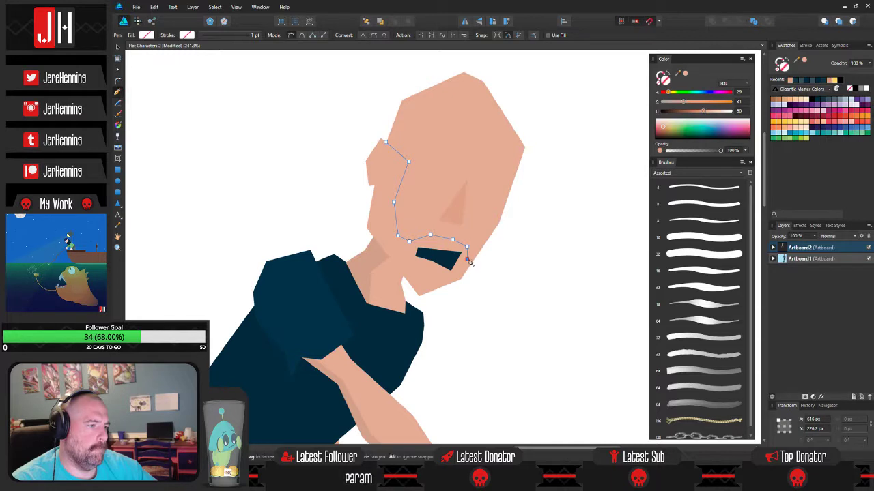
left_click(461, 286)
left_click(417, 313)
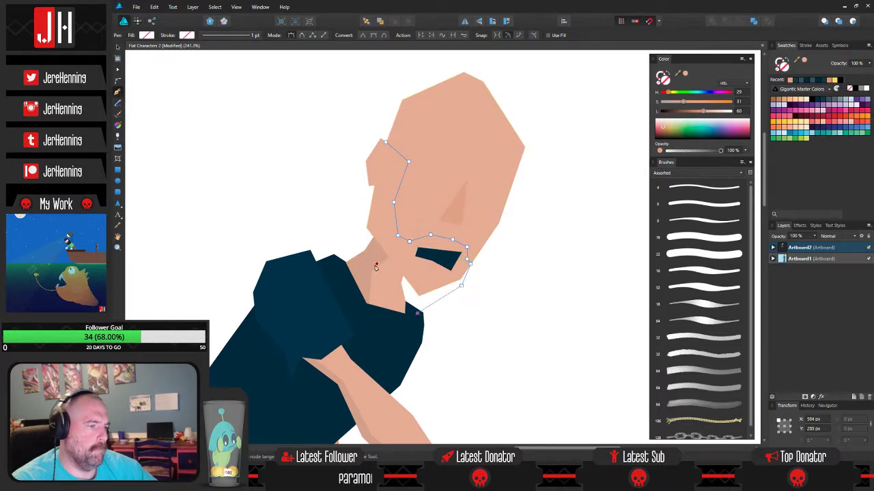
left_click(348, 208)
left_click(366, 193)
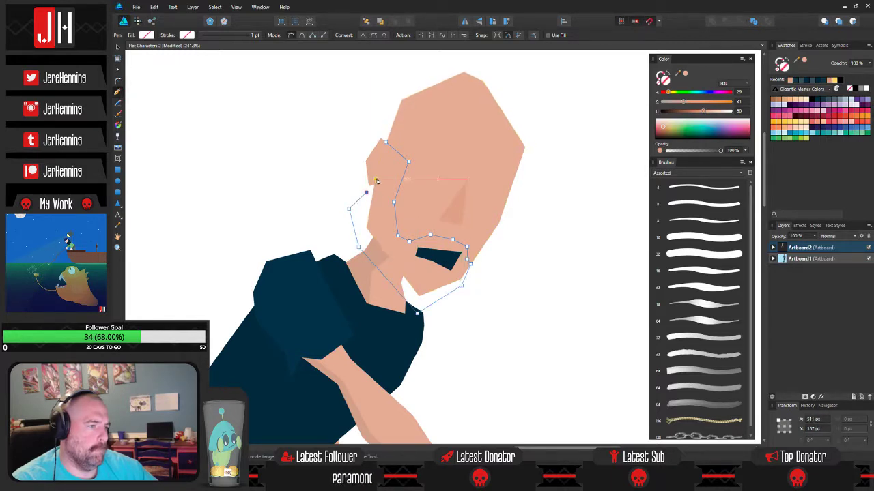
left_click(380, 180)
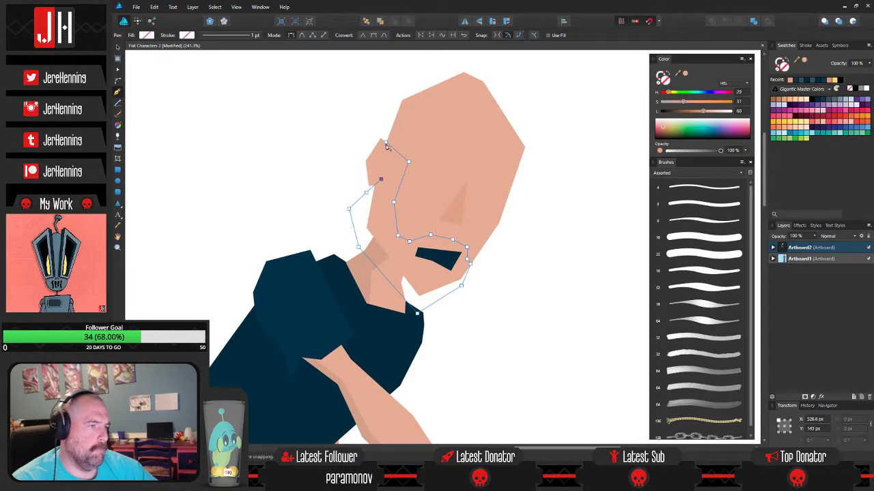
left_click(385, 144)
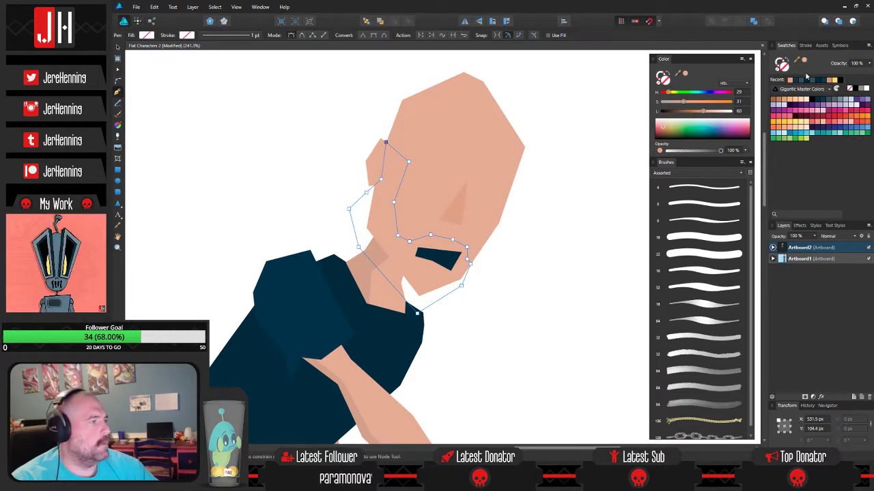
- Fill the beard with dark navy, set its opacity to 30%, and clip it inside the head shape
left_click(810, 102)
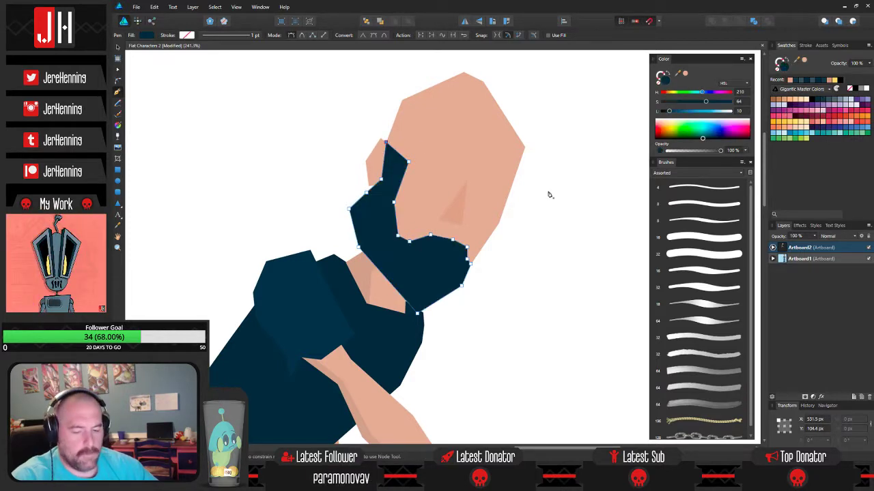
key("3")
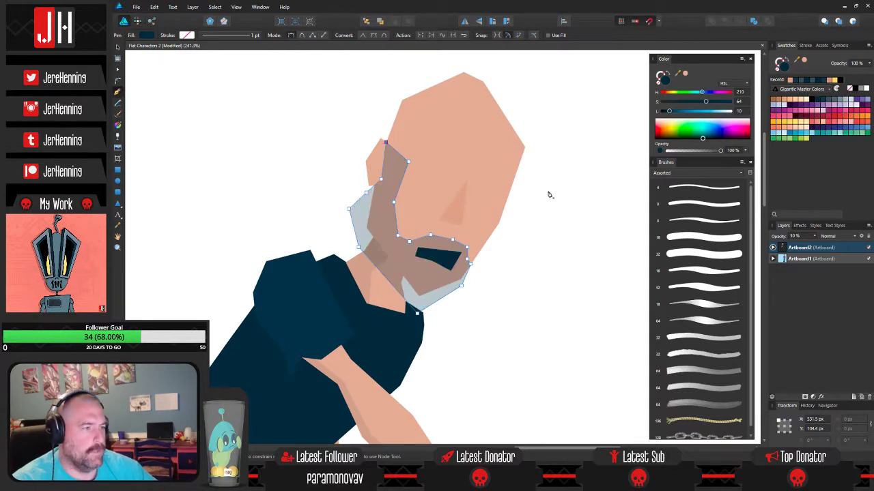
key("Delete")
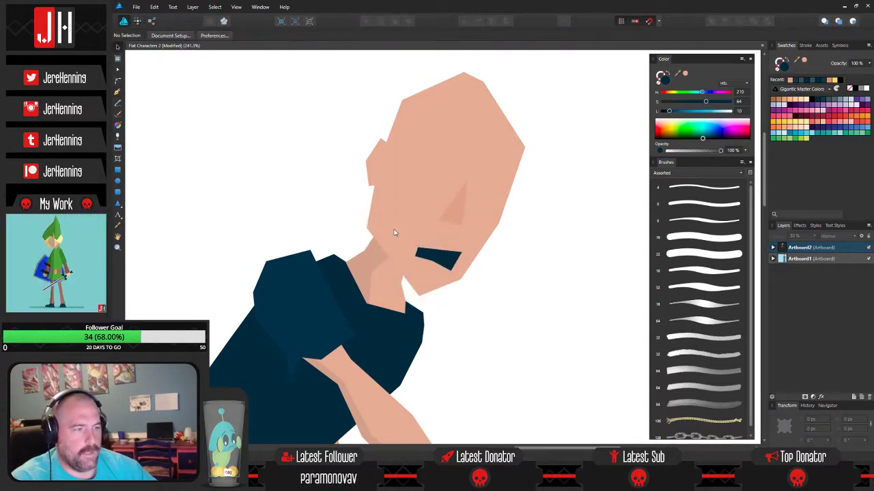
key("ctrl+z")
left_click(515, 286)
scroll(478, 243, "down", 3)
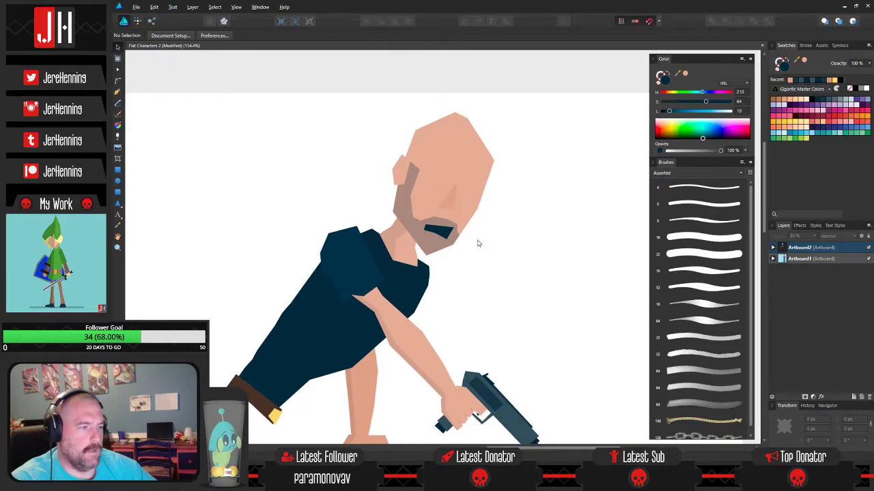
- Draw a closed hair outline about 172 by 169 px around the skull, with a spiky crown, a forehead hairline and a sideburn by the ear
scroll(402, 226, "up", 5)
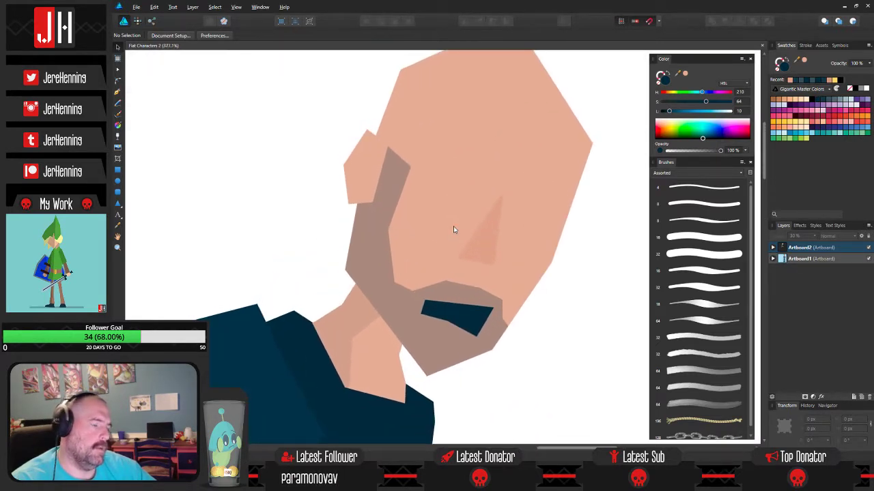
left_click_drag(453, 226, 475, 262)
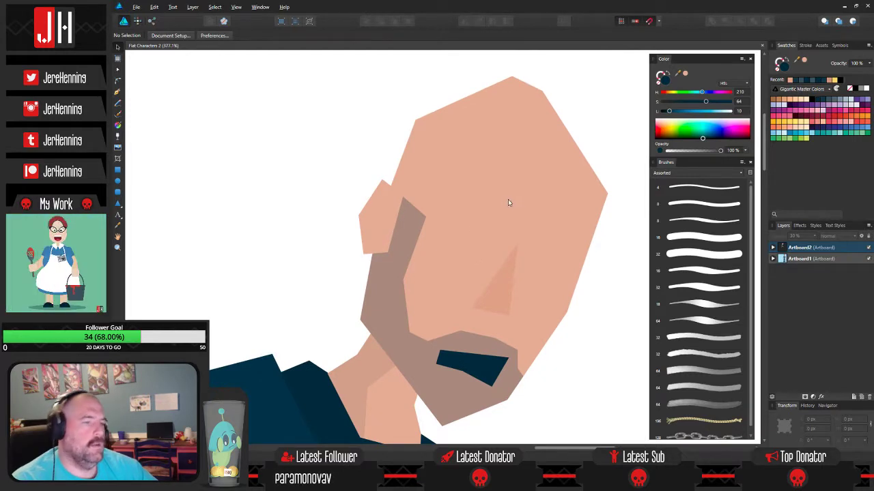
left_click_drag(508, 203, 484, 216)
left_click(119, 94)
scroll(414, 150, "down", 3)
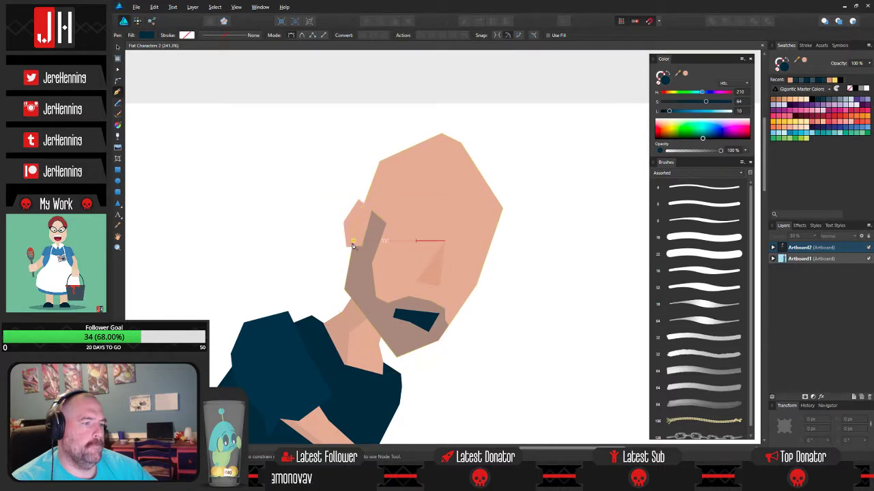
left_click(348, 272)
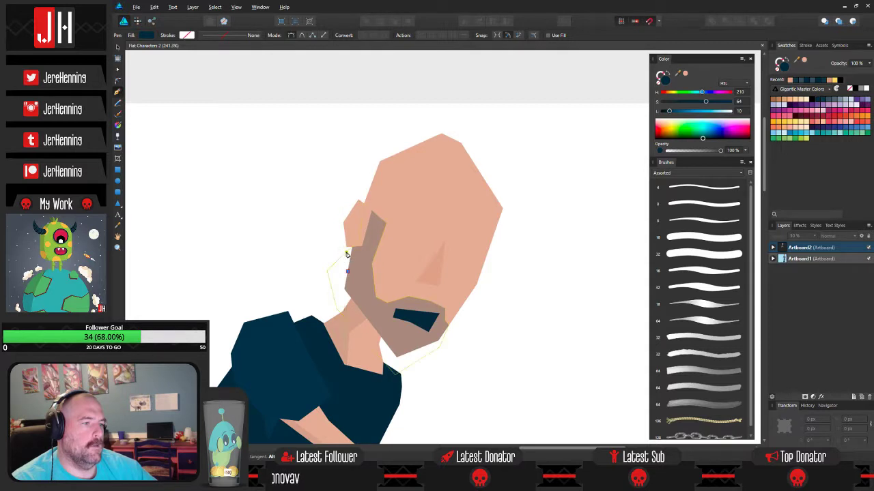
left_click(346, 251)
left_click(357, 188)
left_click(372, 150)
left_click(420, 124)
left_click(444, 107)
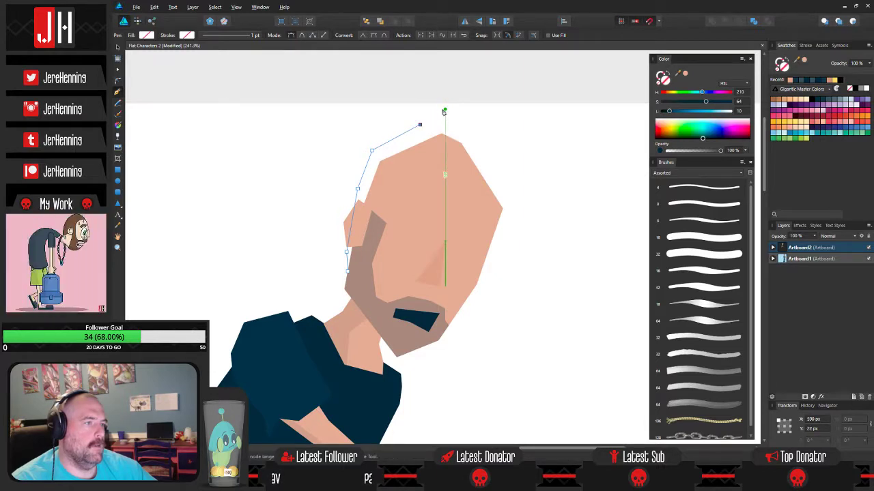
left_click(465, 127)
left_click(511, 193)
left_click(507, 223)
left_click(493, 215)
left_click(445, 185)
left_click(403, 183)
left_click(375, 199)
left_click(386, 223)
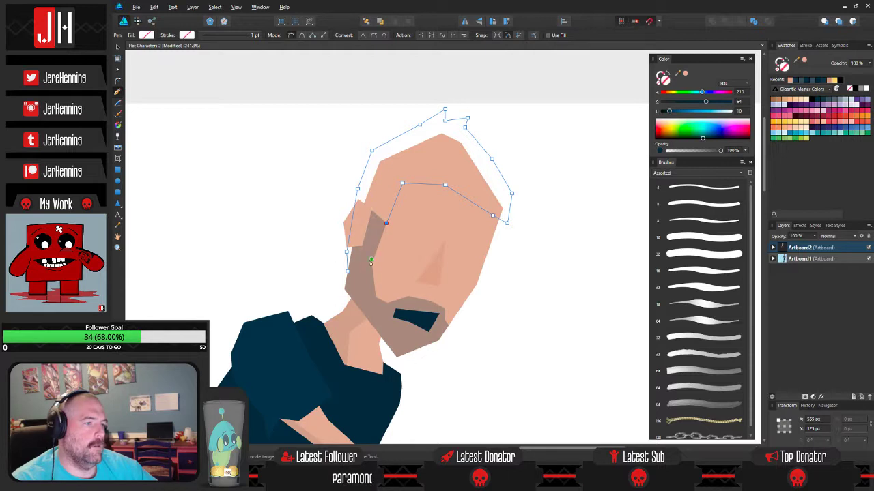
left_click(363, 204)
left_click(348, 271)
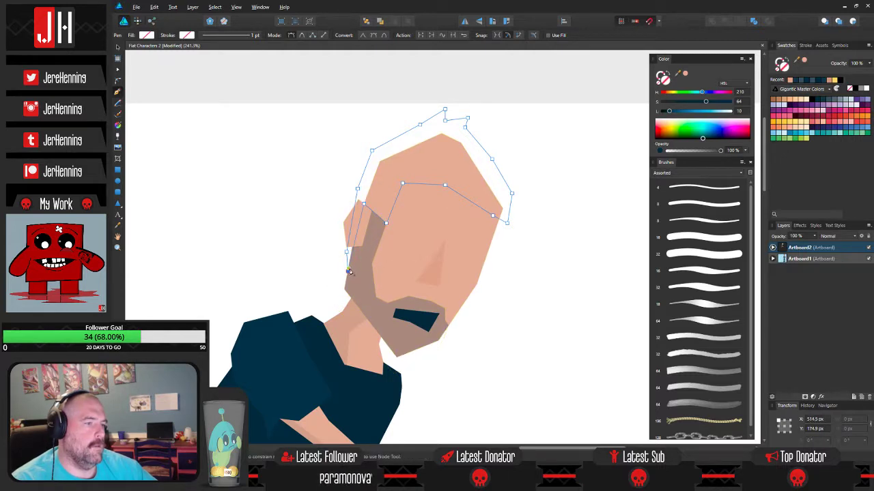
- Fill the hair shape with the dark navy sampled from the character's shirt
key("i")
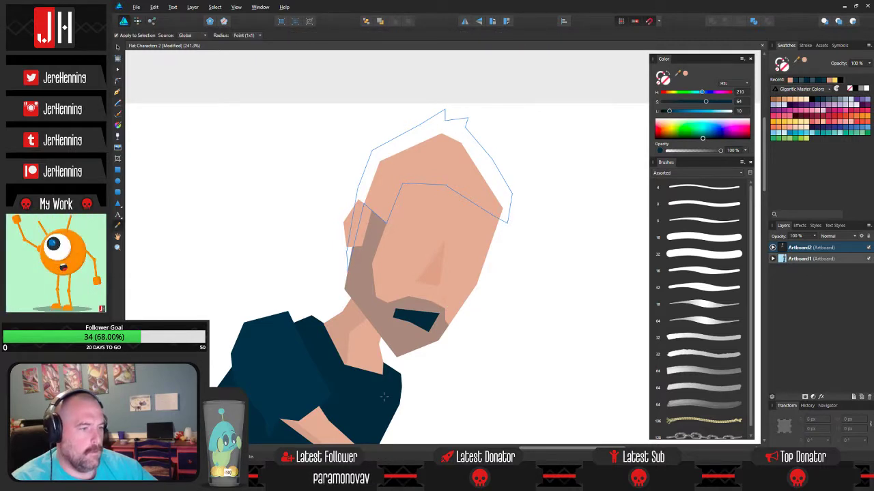
left_click(384, 396)
key("v")
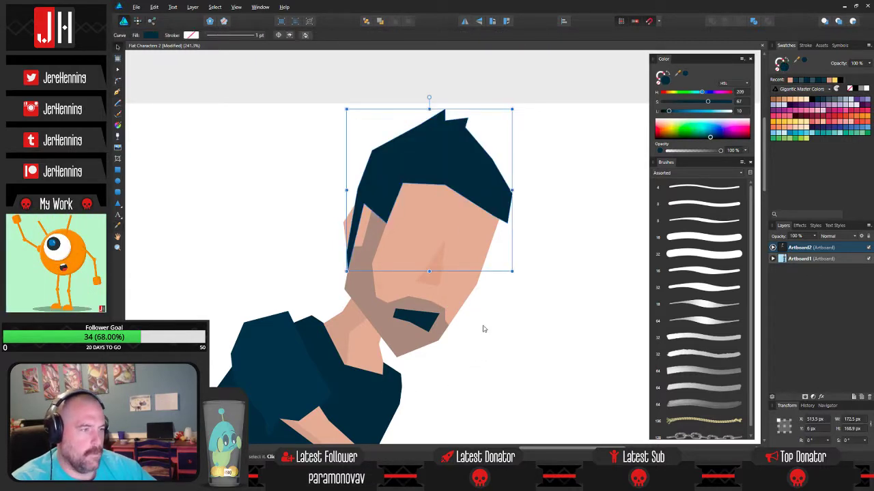
- Bring the ear in front of the hair and shift it slightly up and outward to X 511 px, Y 96.2 px
left_click(349, 217)
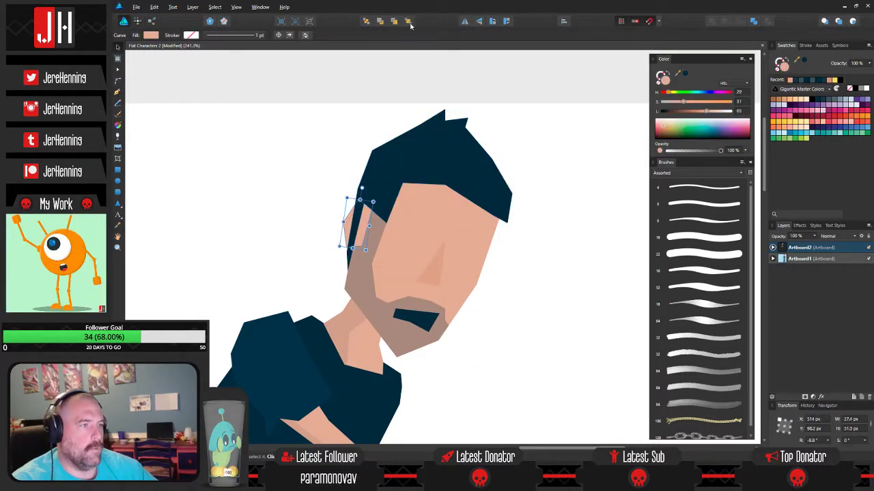
left_click(536, 225)
scroll(472, 256, "down", 2)
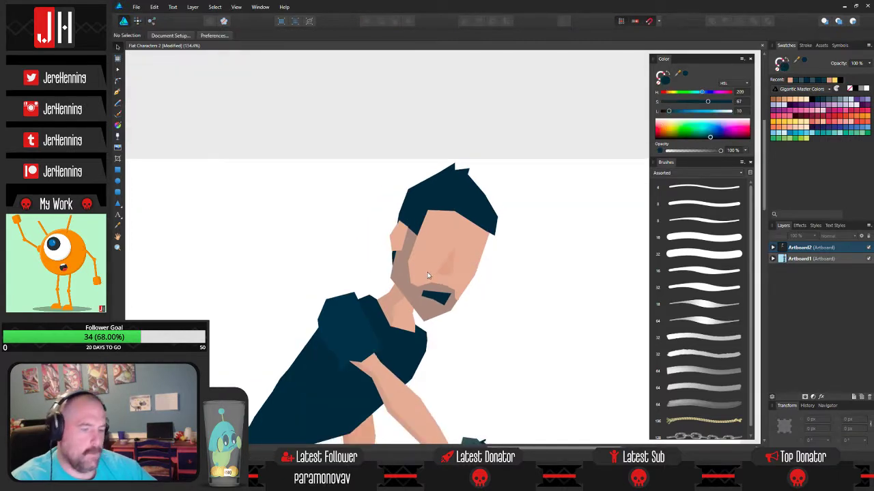
scroll(440, 236, "up", 6)
mouse_move(286, 223)
left_mouse_down()
mouse_move(276, 226)
mouse_move(279, 218)
left_mouse_up()
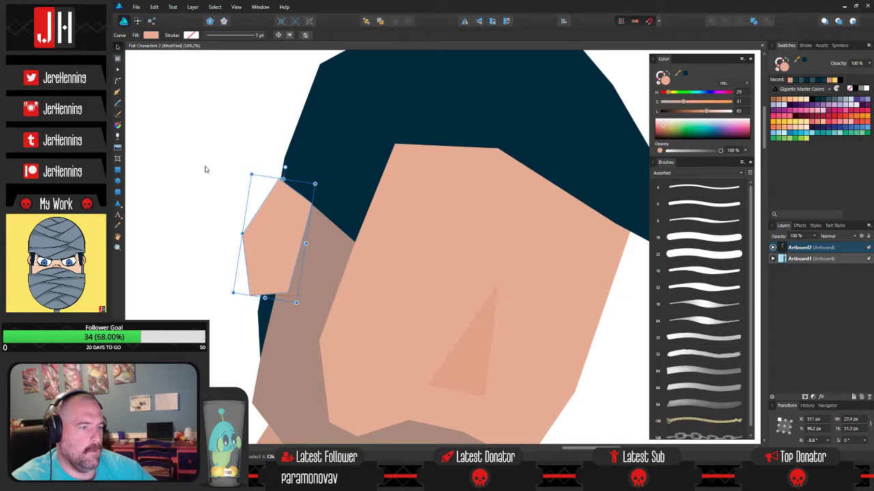
left_click(214, 182)
scroll(214, 183, "down", 8)
- Nudge the nose shadow slightly toward the front of the face and save the document
scroll(516, 262, "up", 6)
left_click(506, 281)
left_click_drag(509, 280, 513, 277)
left_click(599, 337)
scroll(592, 331, "down", 3)
left_click_drag(592, 330, 504, 264)
key("ctrl+s")
scroll(536, 299, "down", 3)
scroll(504, 264, "down", 1)
scroll(488, 265, "up", 4)
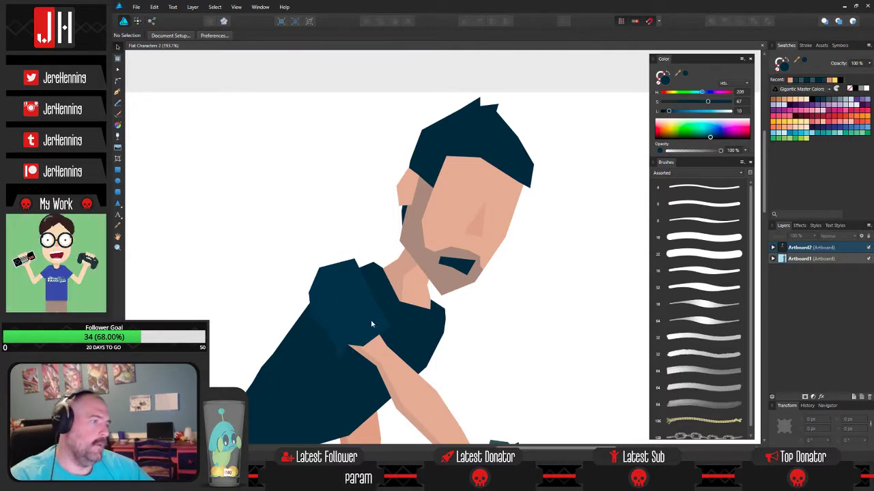
- Bend the upper edge of the dark mouth shape upward into a smooth arch
scroll(453, 269, "up", 5)
left_click(464, 251)
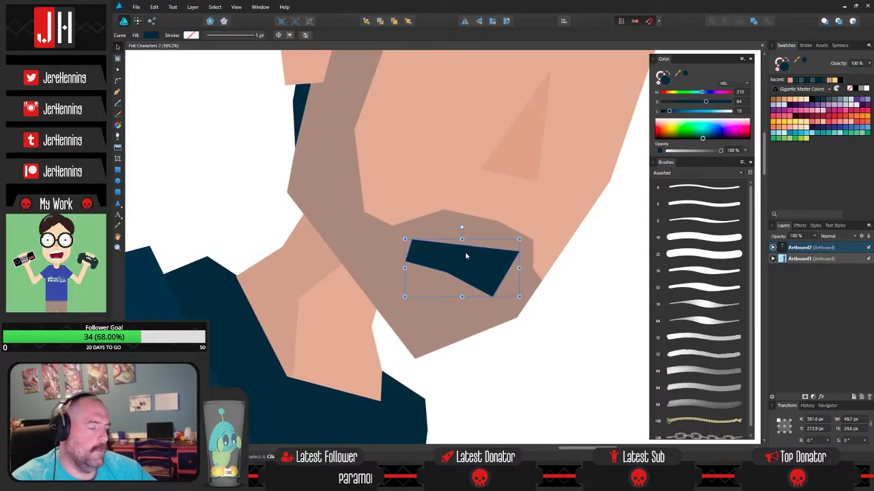
key("a")
left_click_drag(462, 235, 464, 226)
left_click(579, 297)
scroll(576, 296, "down", 4)
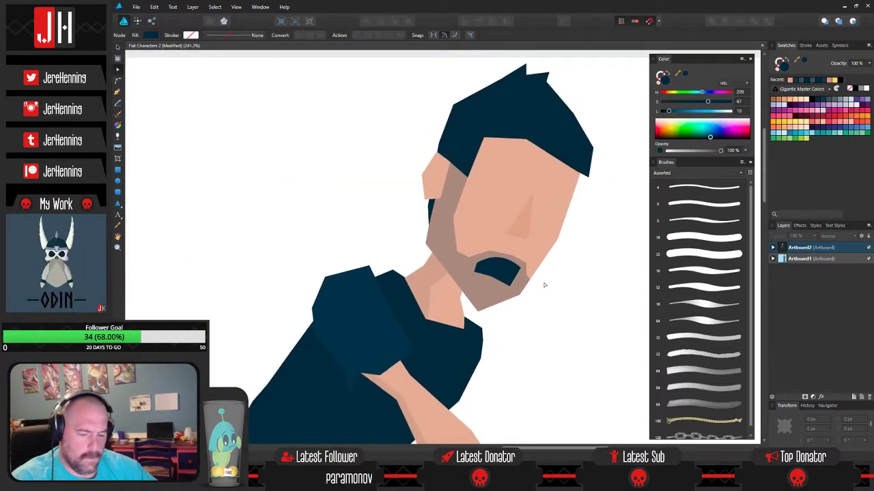
- Draw a closed angular outline for the lower teeth, overlapping the mouth's lower edge and extending past both ends
scroll(576, 295, "up", 4)
key("p")
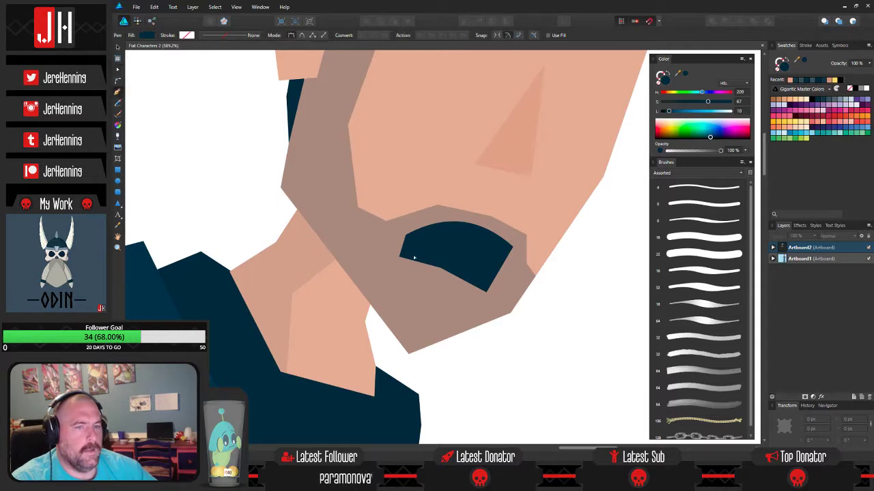
scroll(456, 273, "up", 2)
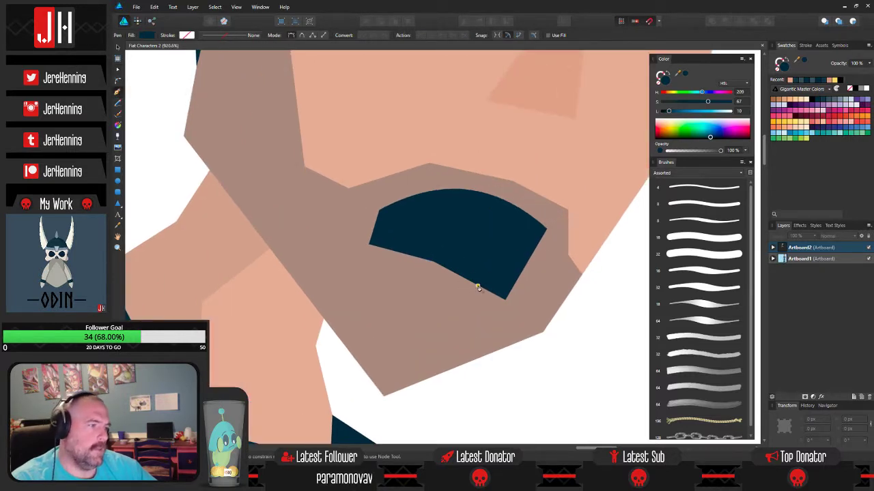
left_click(514, 284)
left_click(439, 244)
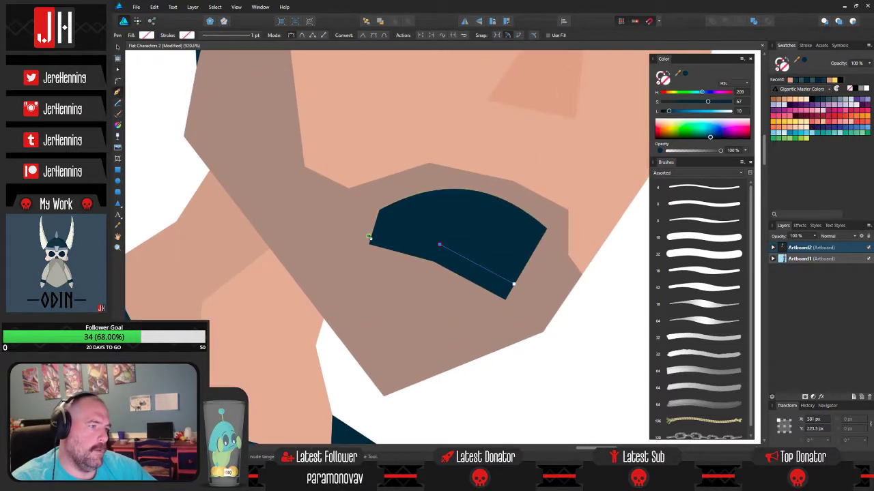
left_click(355, 224)
left_click(349, 254)
left_click(485, 299)
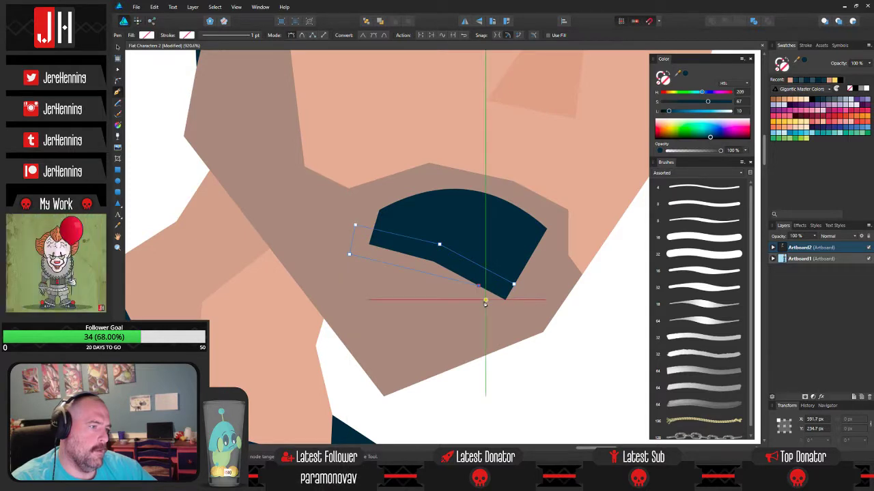
left_click(508, 312)
left_click(514, 285)
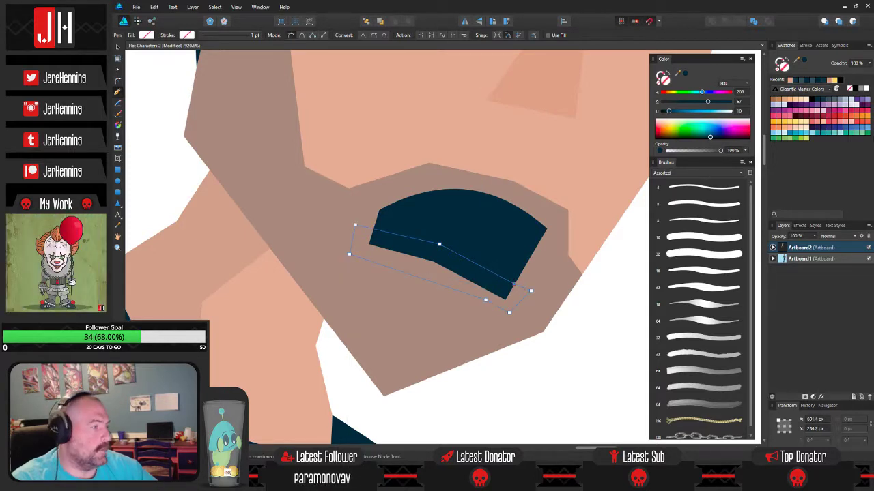
- Fill the lower teeth with white and clip them inside the mouth shape
left_click(865, 90)
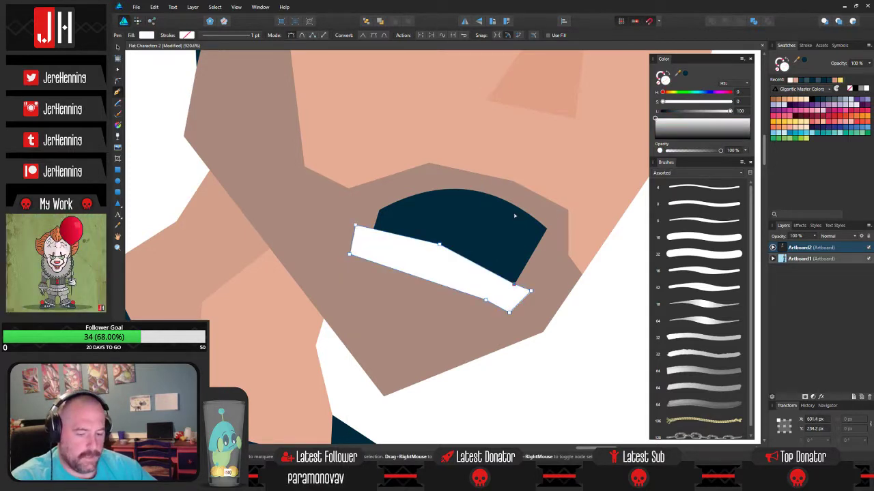
key("Delete")
key("v")
left_click(471, 220)
key("ctrl+alt+v")
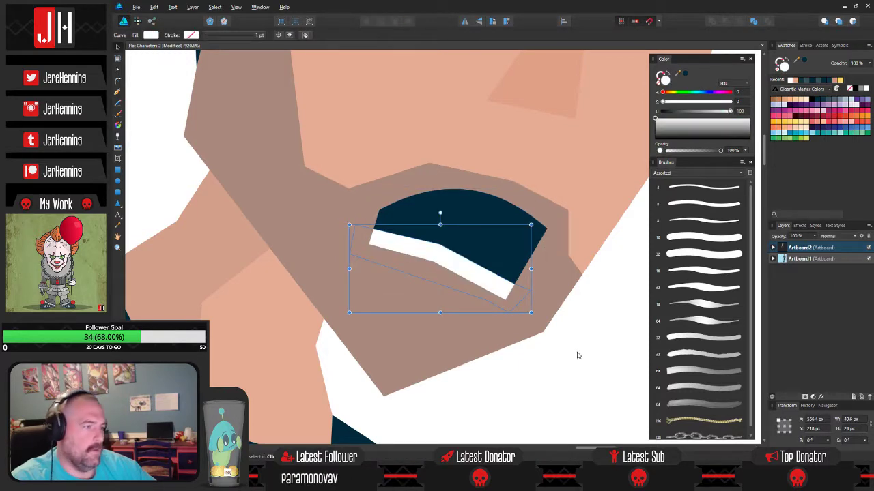
left_click(576, 355)
- Draw a closed outline for the upper teeth across the arched top of the mouth, extending above its upper edge
scroll(572, 354, "down", 7)
left_click_drag(569, 343, 520, 331)
scroll(511, 312, "up", 1)
scroll(510, 312, "up", 5)
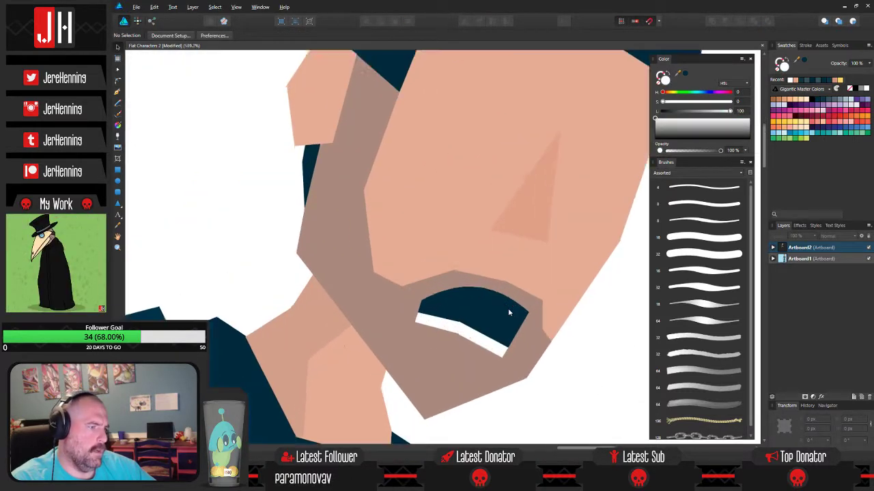
left_click(117, 91)
left_click(392, 304)
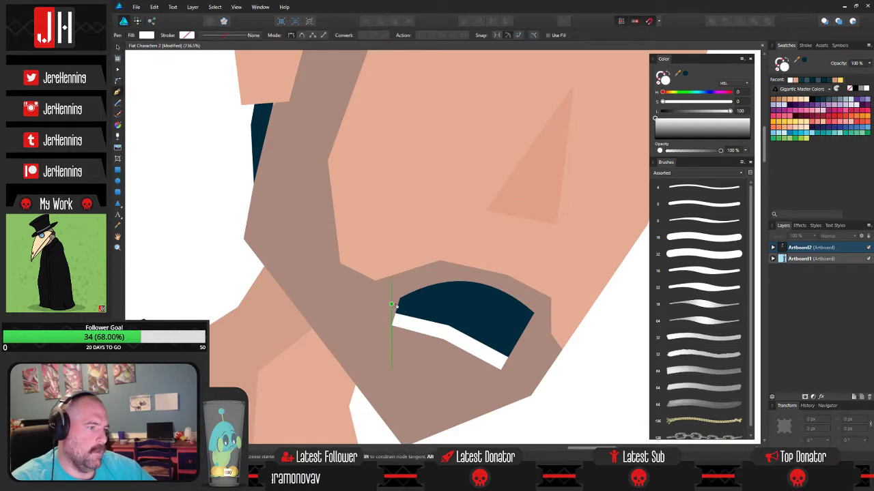
left_click(459, 292)
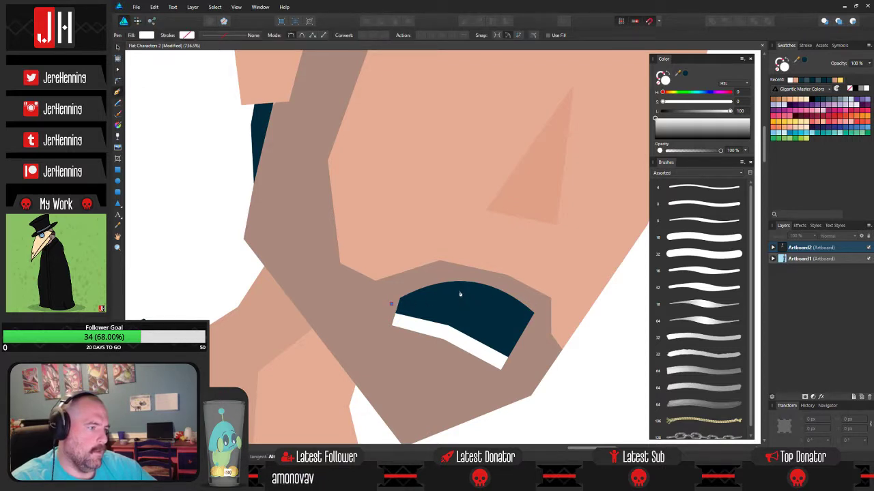
left_click(533, 326)
left_click(543, 295)
left_click(433, 252)
left_click(401, 280)
left_click(391, 303)
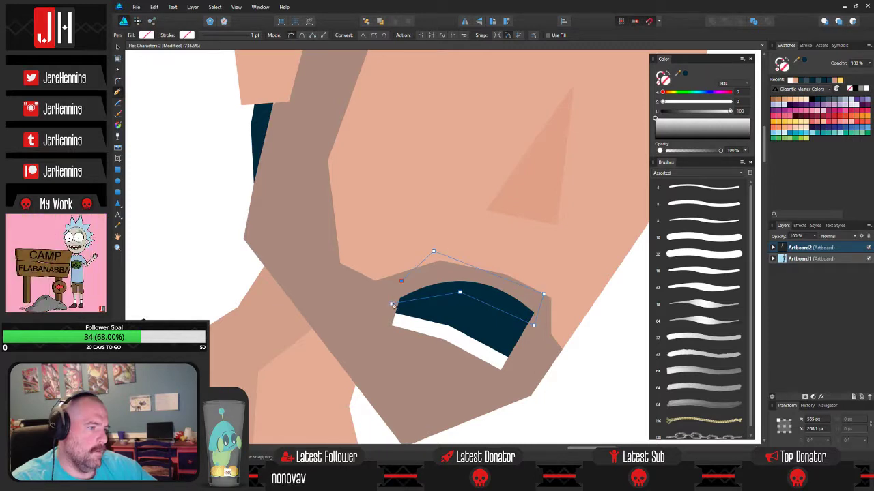
- Fill the upper teeth with the white sampled from the lower teeth and clip them inside the mouth
key("i")
left_click(452, 338)
key("ctrl+x")
key("v")
left_click(481, 299)
key("ctrl+alt+v")
scroll(560, 378, "down", 5)
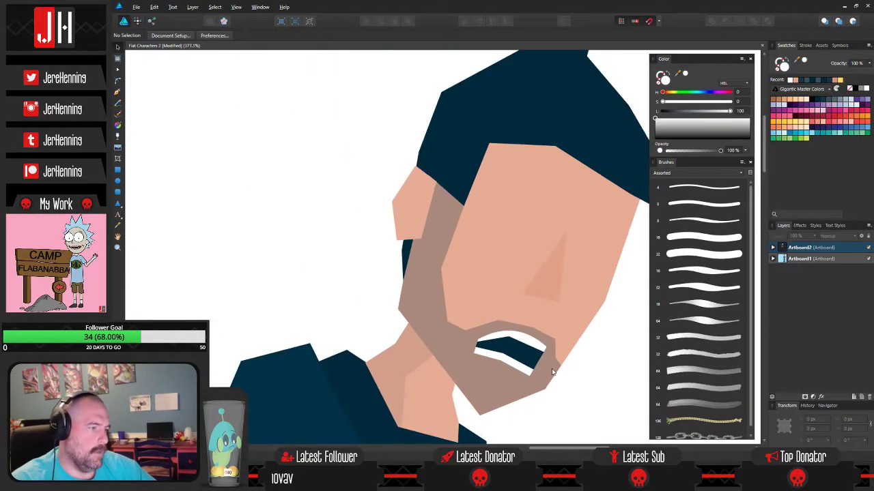
- Remove the rear lower corner of the upper teeth so they taper off before the back of the mouth
scroll(522, 332, "up", 4)
key("a")
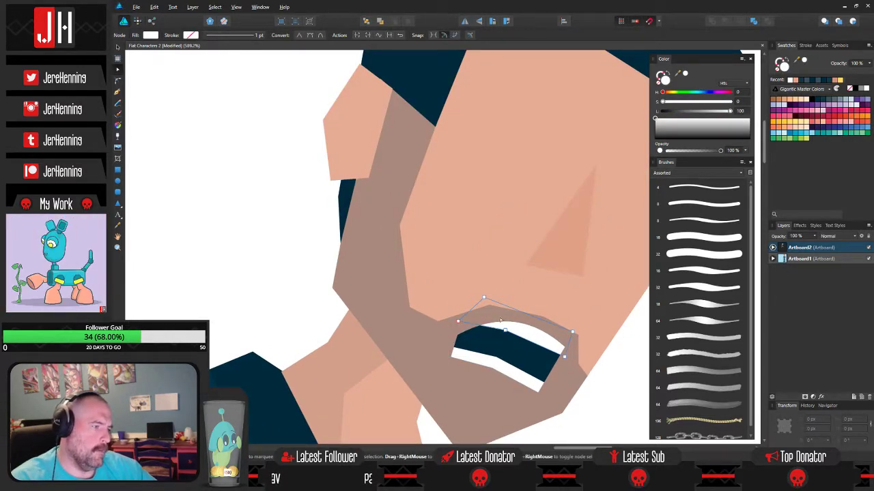
scroll(587, 392, "down", 4)
key("ctrl+d")
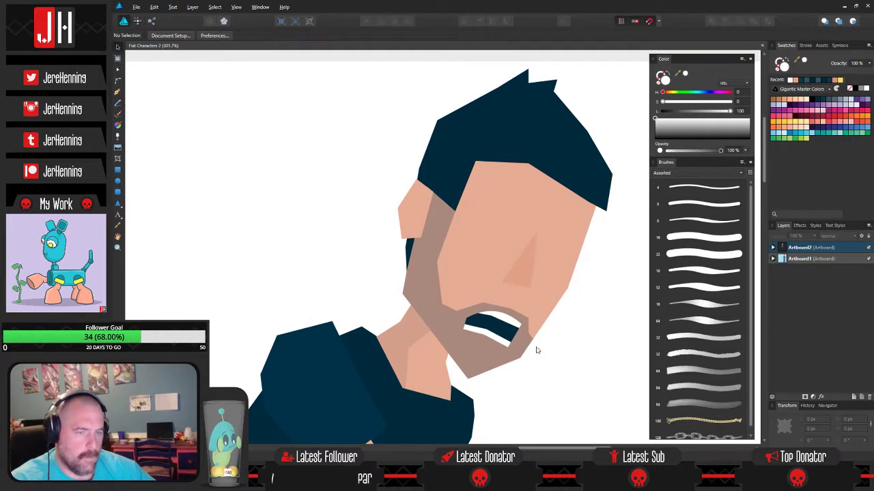
scroll(537, 351, "down", 2)
scroll(497, 323, "up", 5)
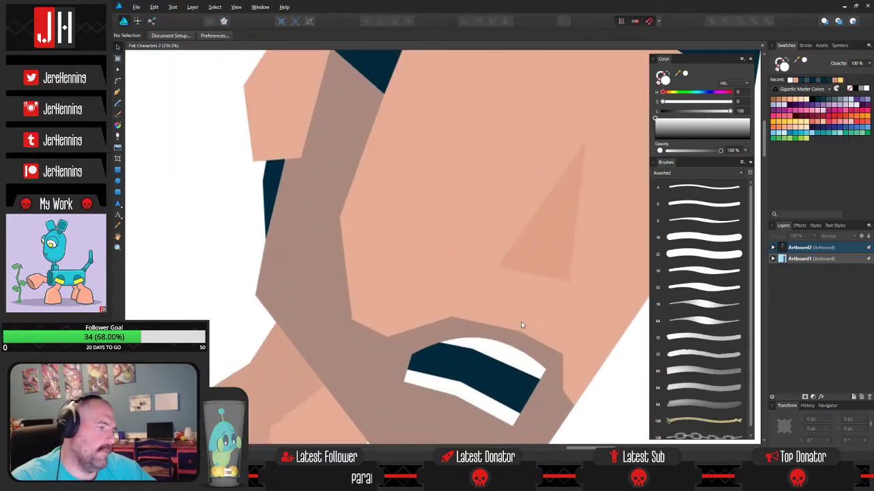
scroll(485, 280, "down", 3)
scroll(481, 299, "down", 2)
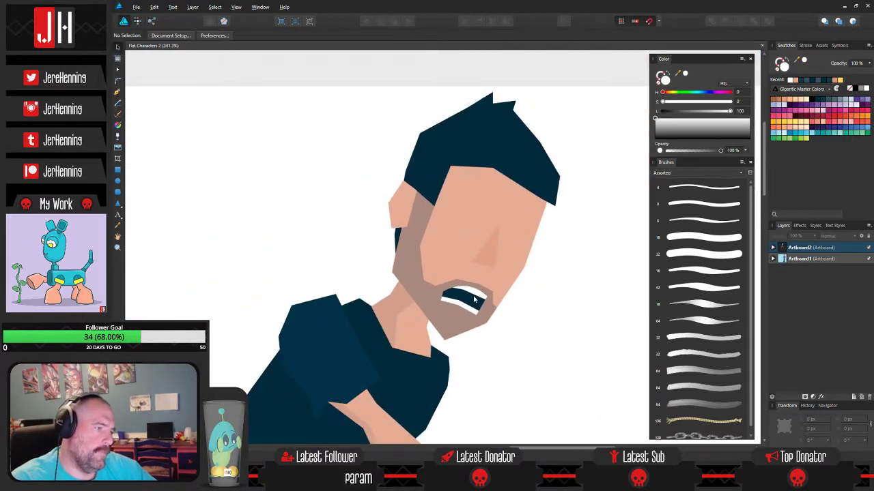
- Draw a closed angular tongue outline at the lower back of the mouth, overlapping the lower teeth
scroll(473, 295, "up", 5)
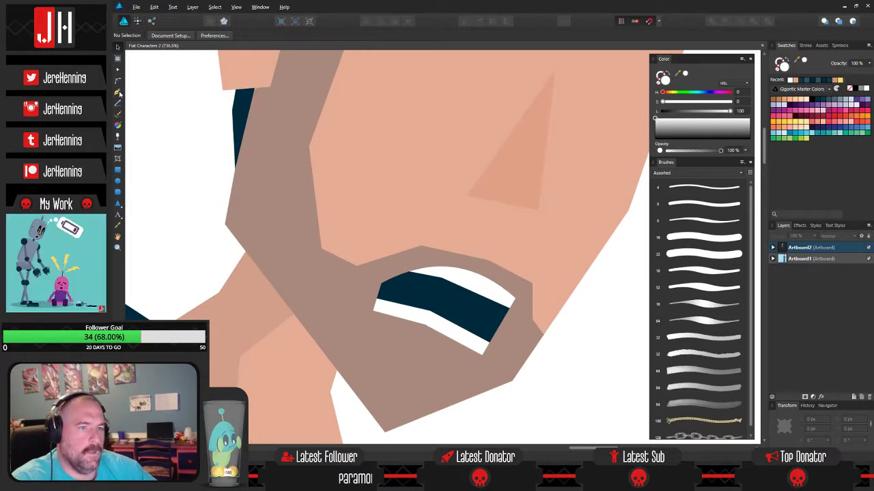
left_click(119, 91)
scroll(433, 290, "up", 2)
left_click_drag(462, 343, 424, 303)
left_click(369, 312)
left_click(374, 327)
left_click(442, 348)
left_click(455, 348)
left_click(460, 343)
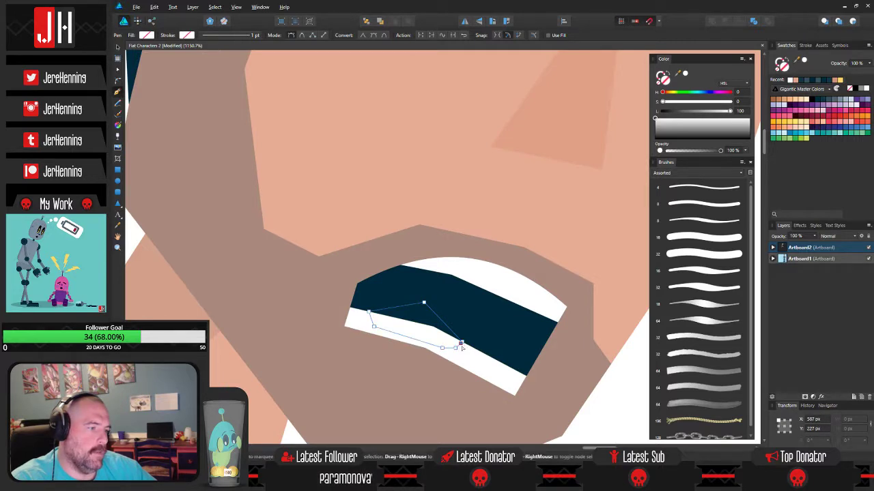
left_click(461, 345)
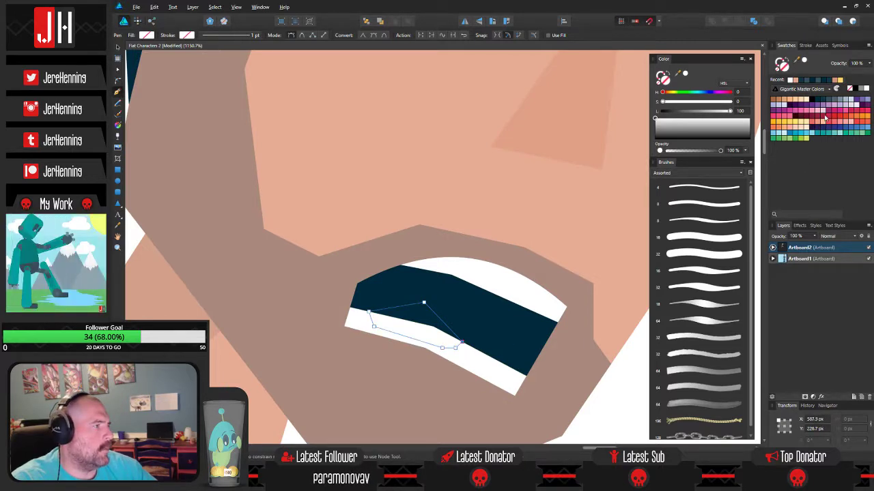
- Fill the tongue with dark red and clip it inside the mouth shape
left_click(824, 118)
left_click(809, 119)
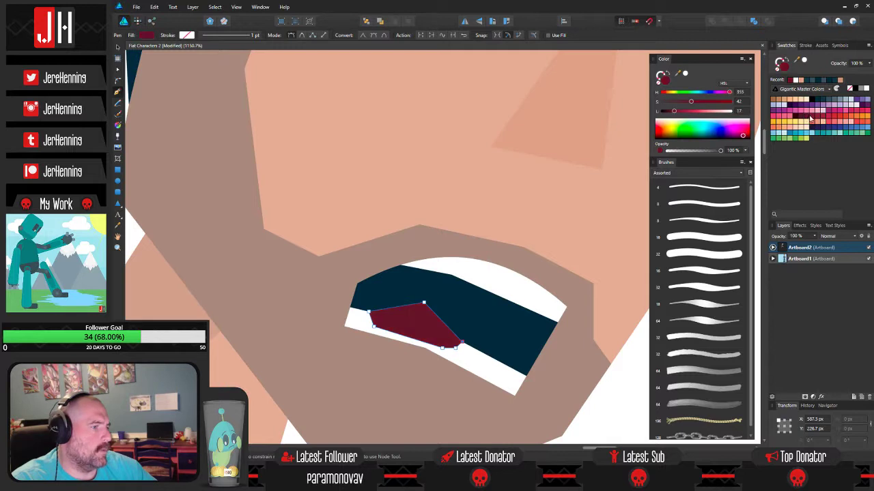
key("ctrl+x")
key("v")
left_click(491, 298)
key("ctrl+alt+v")
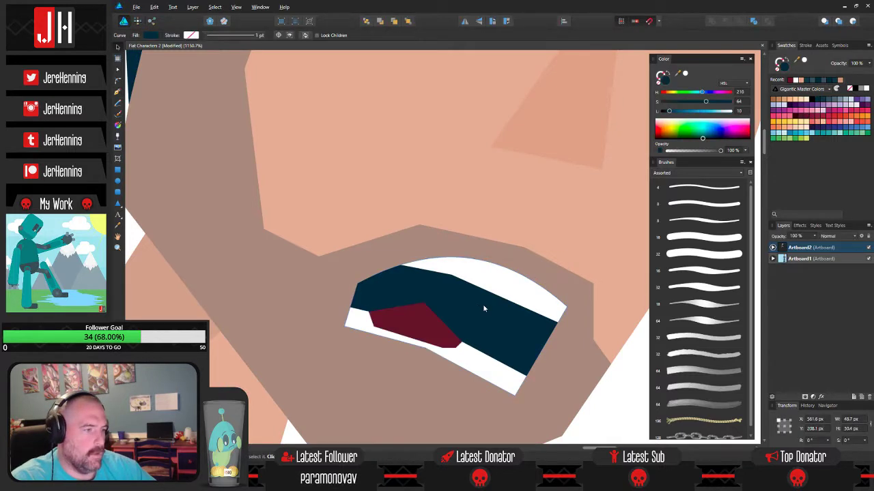
left_click(400, 132)
- Review the mouth, beard and hair up close and against the whole figure
scroll(408, 146, "down", 5)
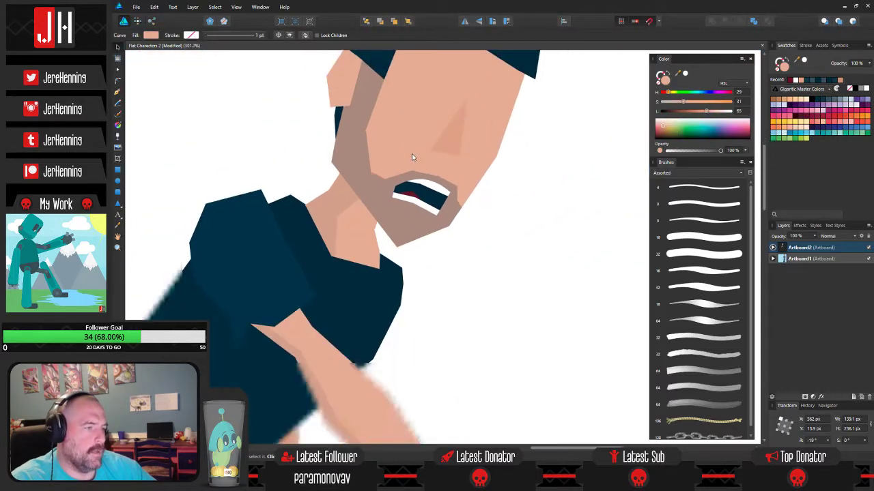
scroll(447, 214, "down", 6)
left_click(494, 244)
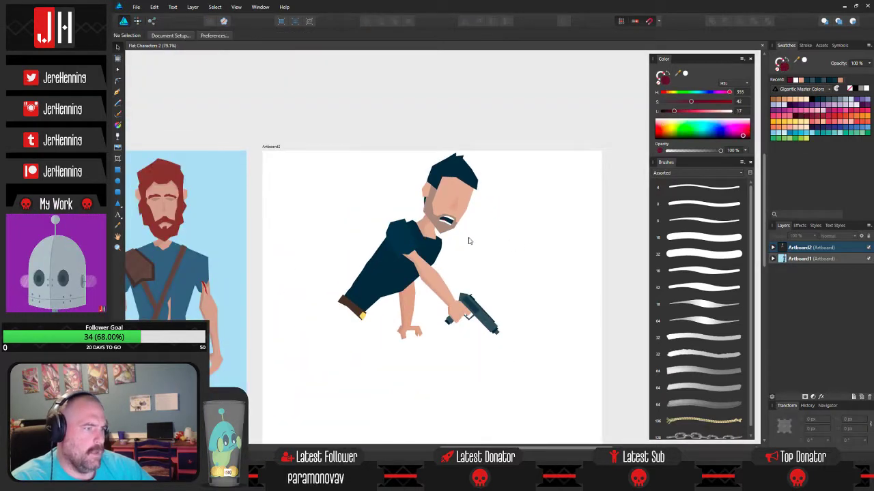
scroll(446, 224, "up", 3)
scroll(446, 224, "up", 3)
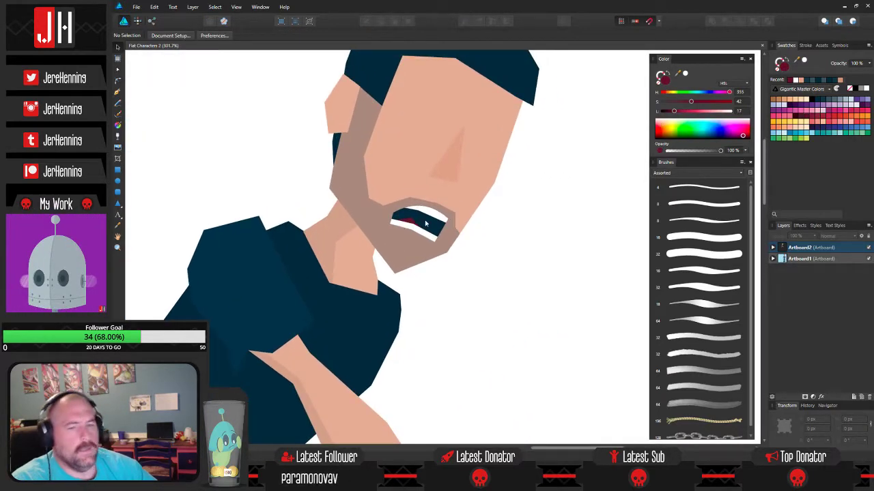
scroll(437, 195, "down", 5)
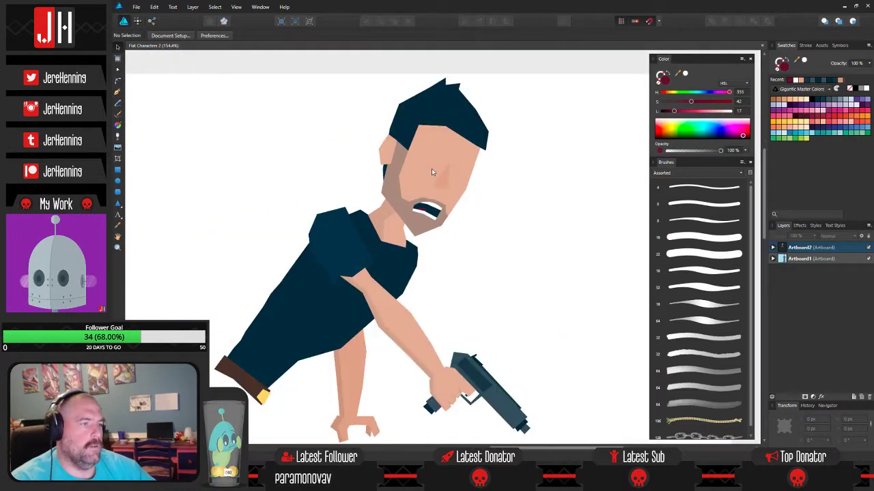
scroll(432, 176, "up", 4)
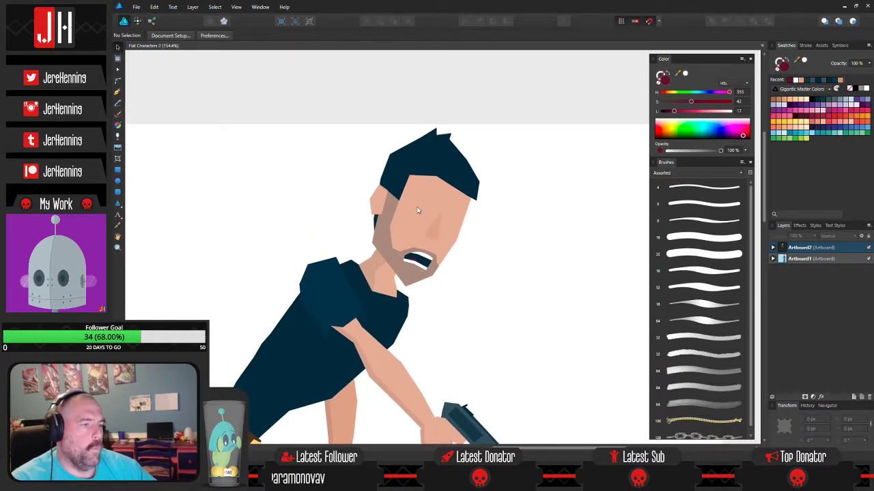
scroll(440, 195, "up", 3)
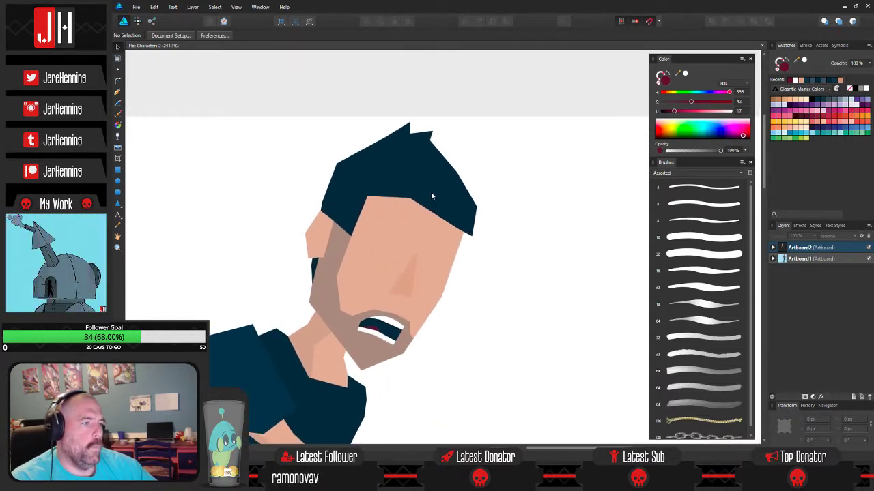
left_click(428, 190)
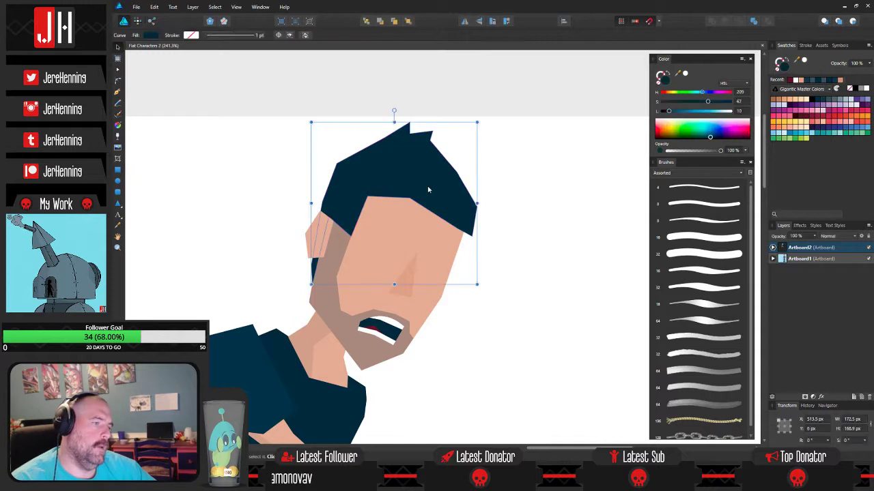
left_click(507, 243)
scroll(393, 208, "up", 2)
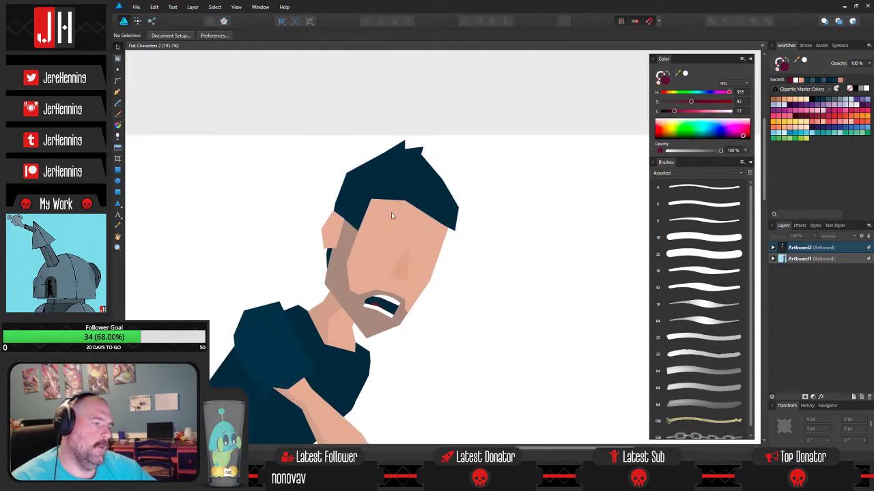
left_click(117, 92)
scroll(419, 251, "up", 1)
left_click(419, 249)
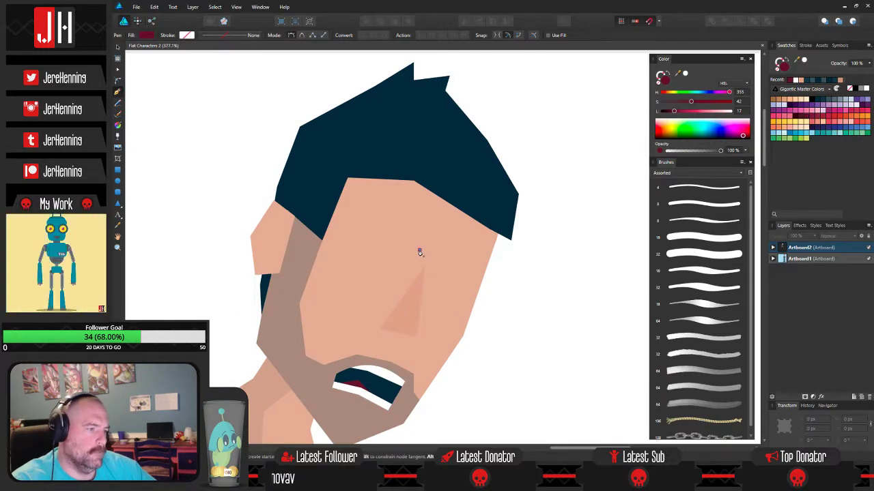
left_click(393, 226)
left_click(363, 212)
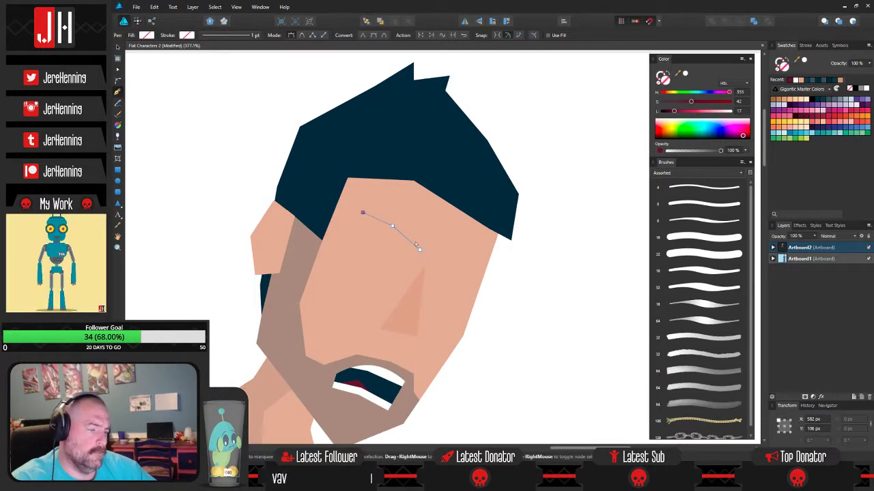
key("Delete")
- Draw a closed, angled eyebrow outline about 36 by 40 px on the near side of the forehead, sloping down towards the nose
left_click(417, 257)
left_click(400, 231)
left_click(368, 206)
left_click_drag(363, 215, 355, 226)
key("ctrl+z")
left_click(362, 220)
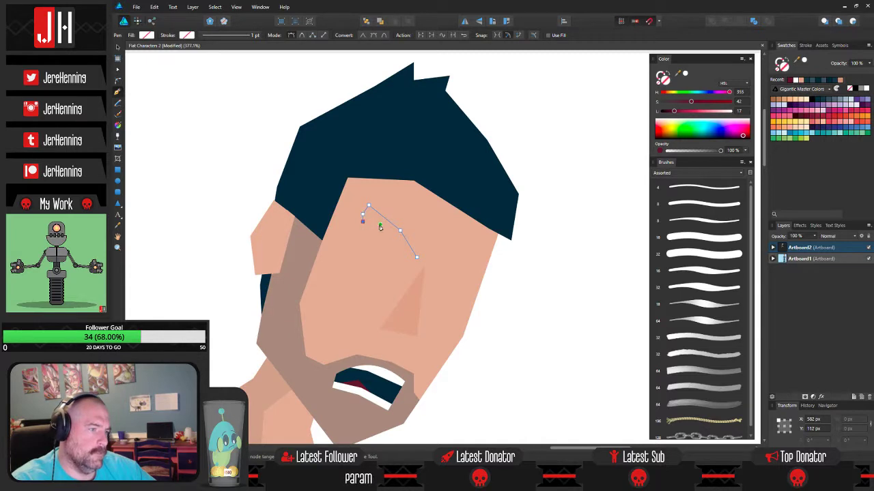
left_click(394, 235)
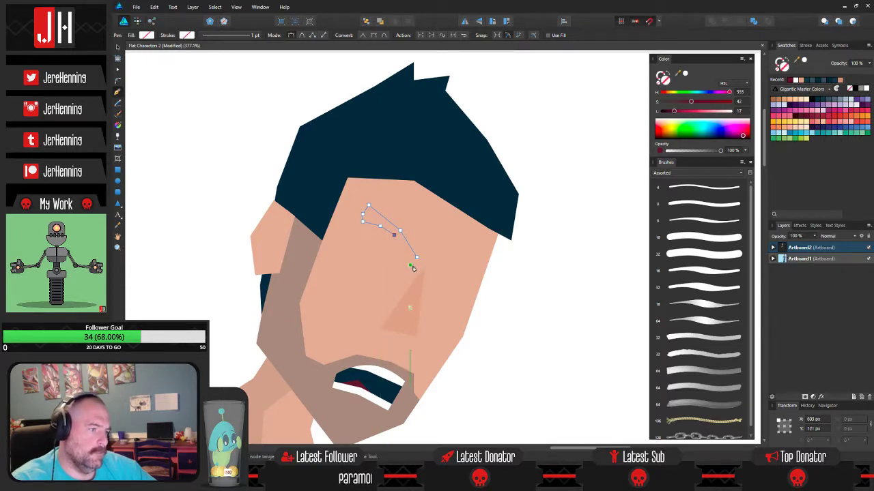
left_click(410, 265)
- Fill the eyebrow with the dark navy sampled from the hair
key("i")
left_click(465, 177)
key("v")
left_click(524, 297)
scroll(435, 268, "up", 2)
left_click(393, 235)
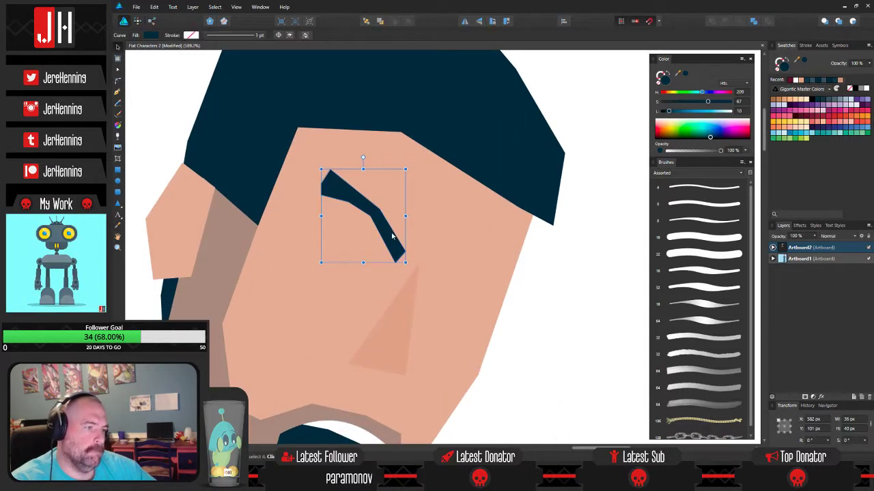
key("Escape")
scroll(398, 246, "down", 2)
scroll(397, 246, "up", 2)
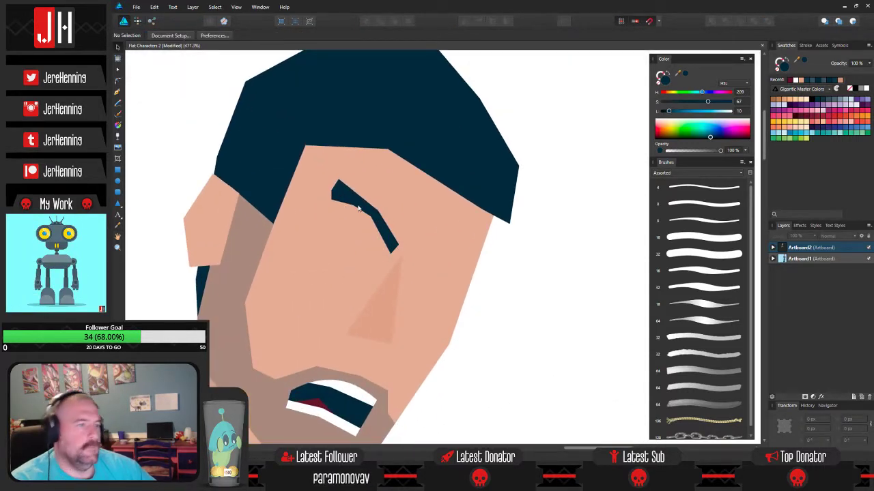
- Duplicate the eyebrow to the far side of the face, mirror it horizontally and rotate it about 46° clockwise to sit beside the nose bridge
left_click(356, 210)
left_click_drag(356, 210, 434, 239)
left_click(465, 21)
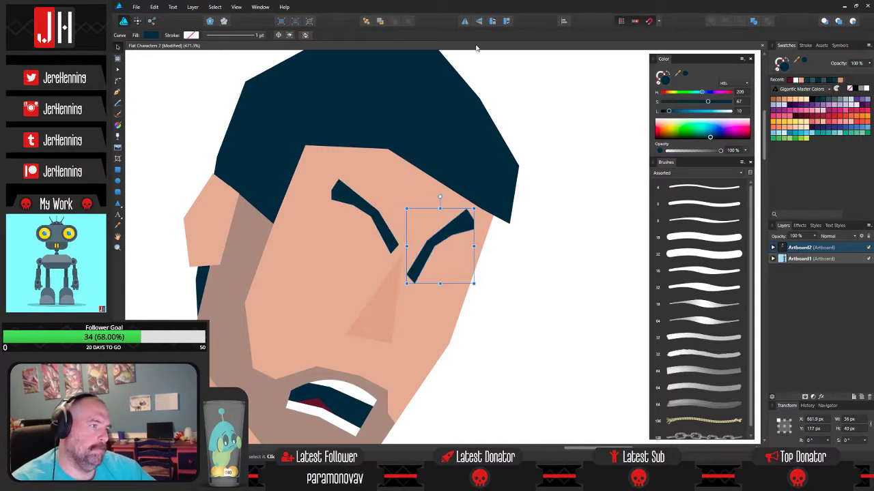
left_click_drag(480, 200, 500, 241)
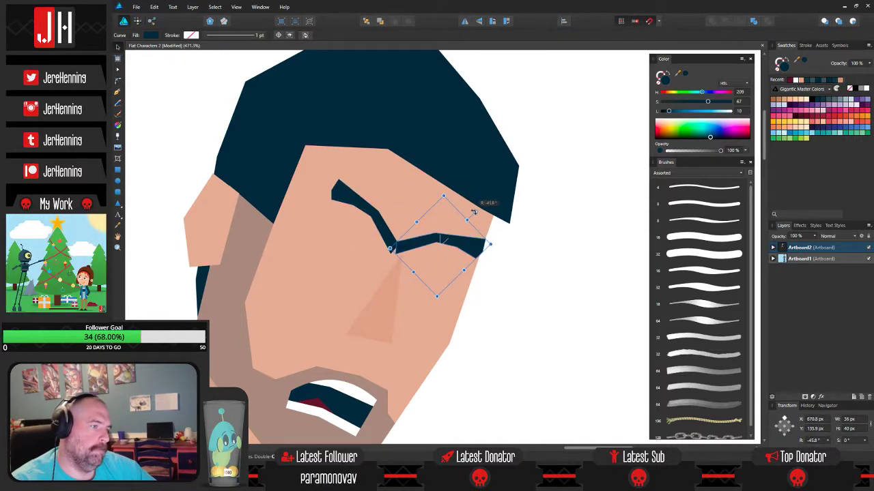
scroll(439, 248, "up", 3)
mouse_move(439, 248)
left_mouse_down()
mouse_move(462, 250)
mouse_move(449, 249)
left_mouse_up()
left_click(561, 298)
- Shorten the far eyebrow by moving its outer end nodes inward towards the edge of the face
scroll(552, 294, "down", 4)
scroll(519, 290, "up", 4)
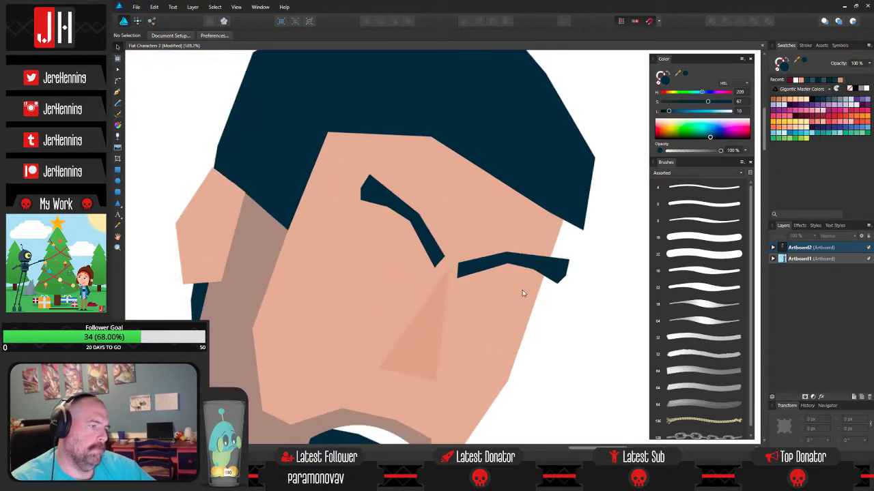
key("a")
mouse_move(594, 250)
left_mouse_down()
mouse_move(542, 293)
mouse_move(561, 270)
left_mouse_up()
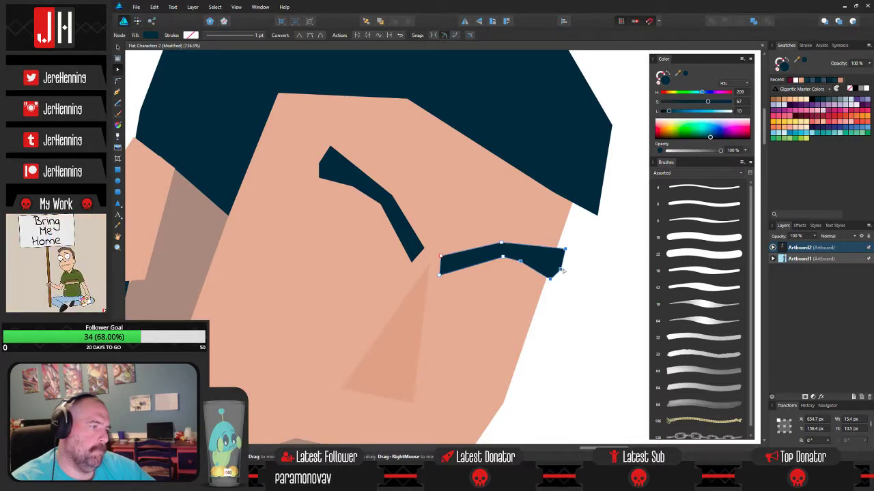
left_click(563, 280)
scroll(565, 289, "down", 5)
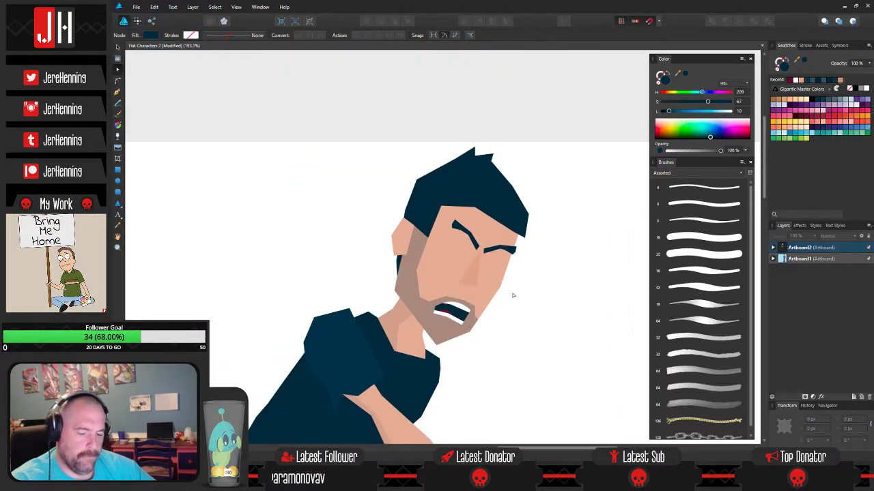
key("v")
scroll(537, 308, "down", 3)
scroll(444, 253, "up", 2)
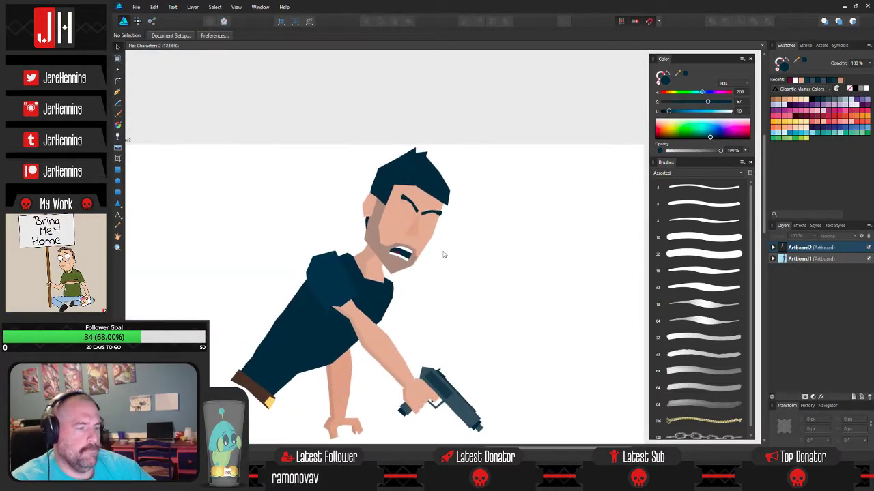
scroll(442, 262, "down", 2)
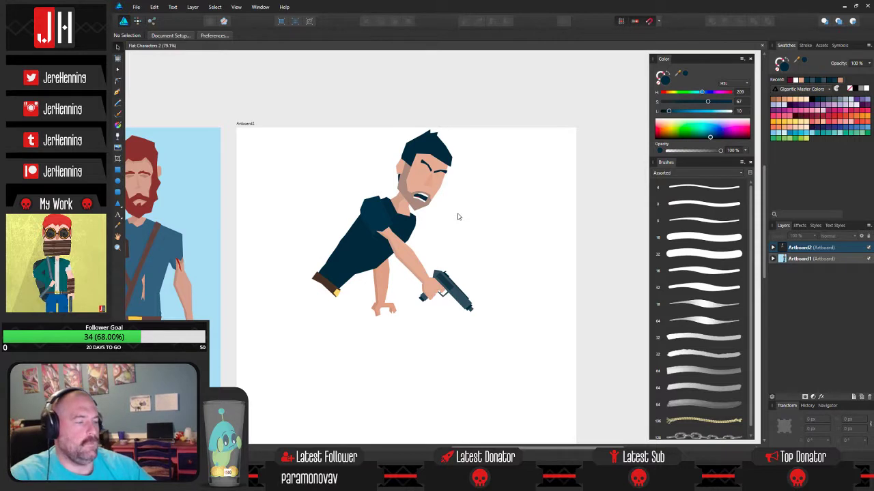
scroll(428, 170, "up", 8)
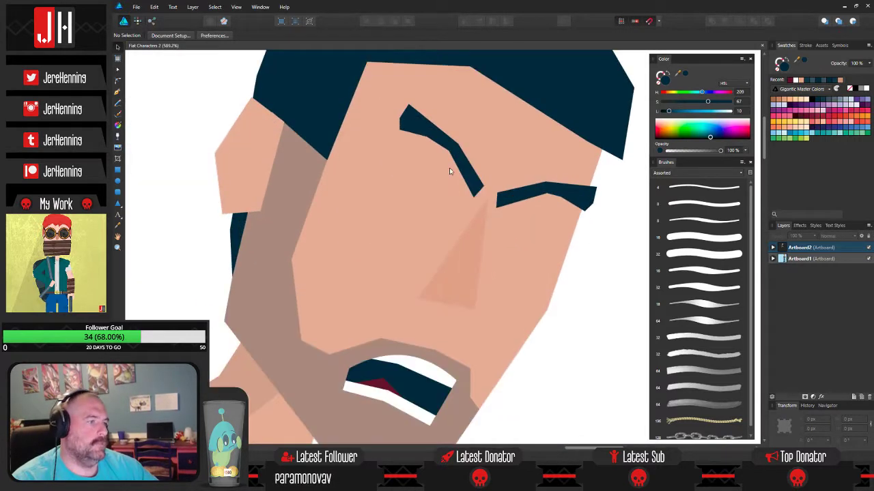
scroll(414, 170, "down", 1)
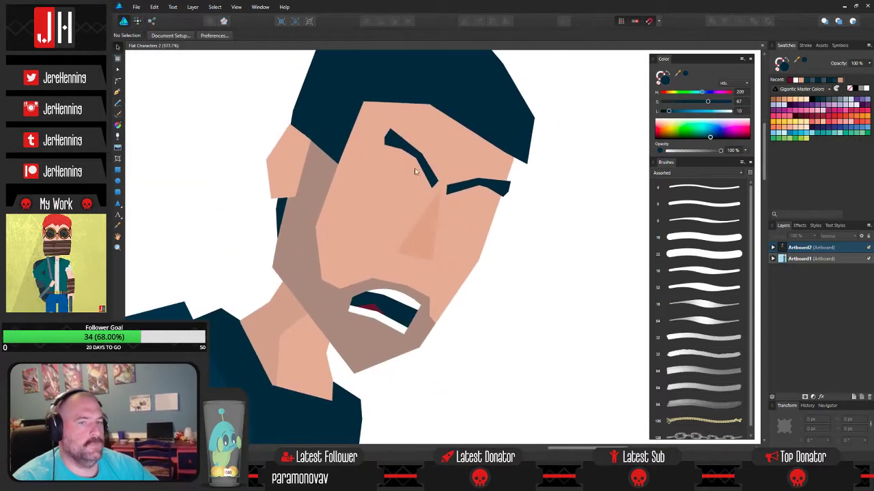
left_click(119, 95)
scroll(426, 199, "down", 2)
left_click(425, 202)
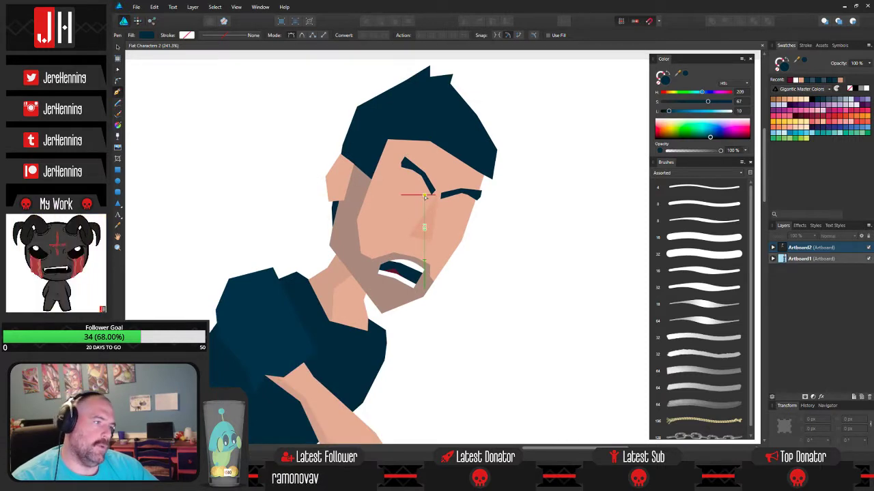
scroll(425, 200, "up", 4)
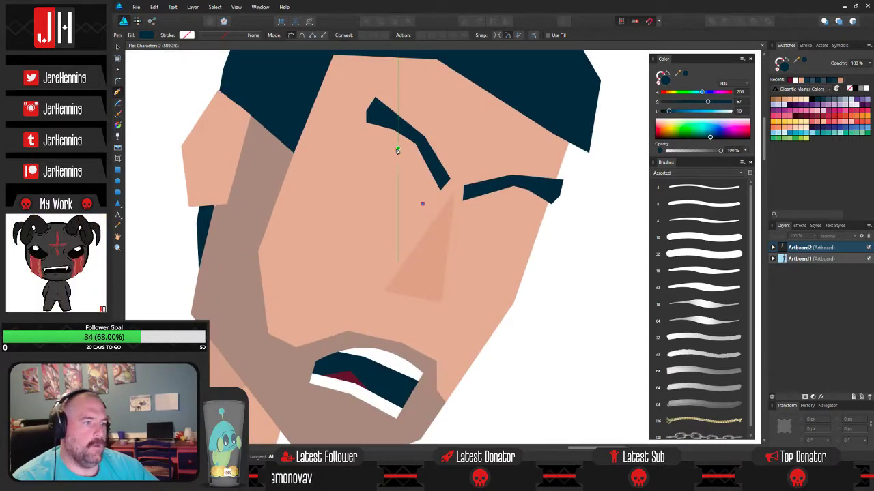
left_click(365, 135)
key("ctrl+z")
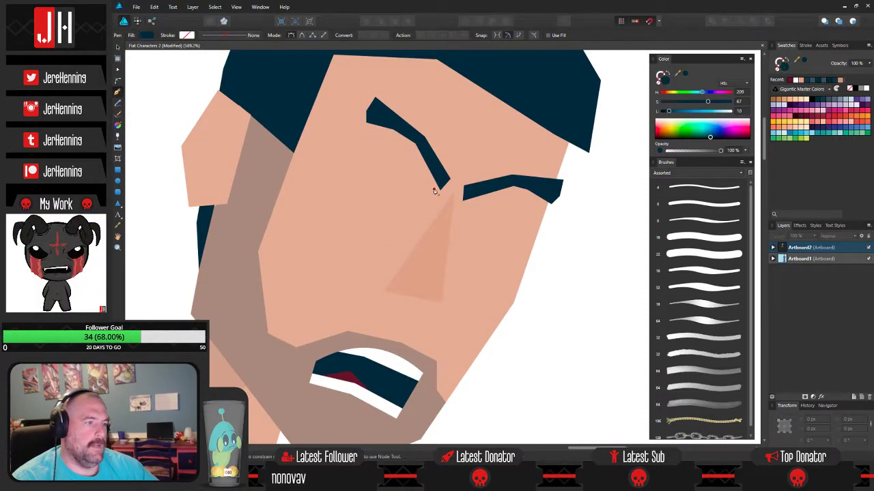
- Draw a closed five-sided eye socket about 37 by 34 px just below the near eyebrow
left_click(426, 195)
left_click(407, 152)
left_click(361, 134)
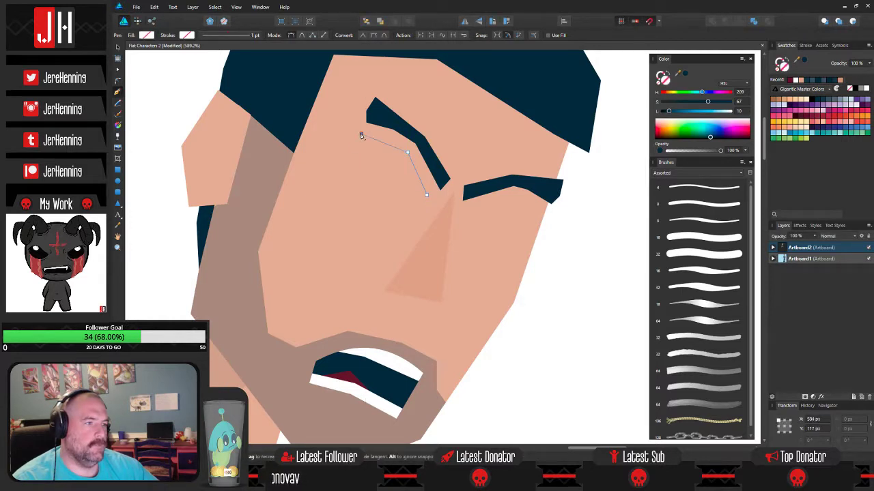
left_click(339, 173)
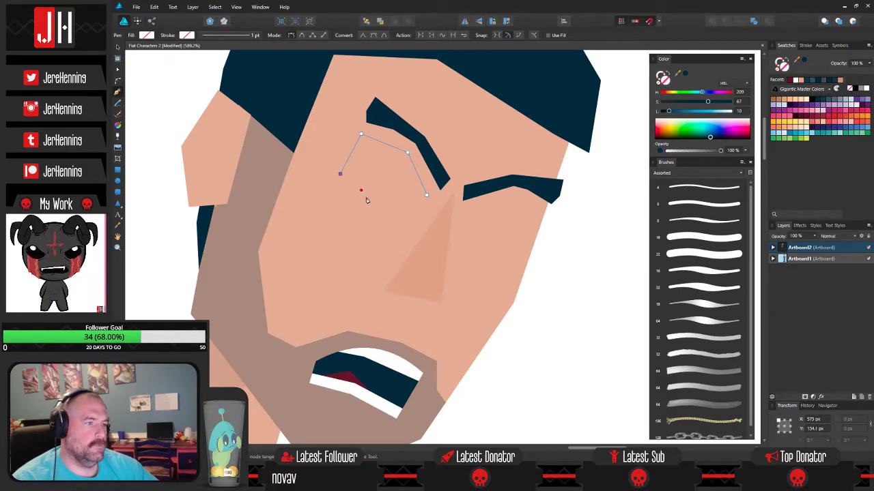
left_click(398, 213)
left_click(427, 198)
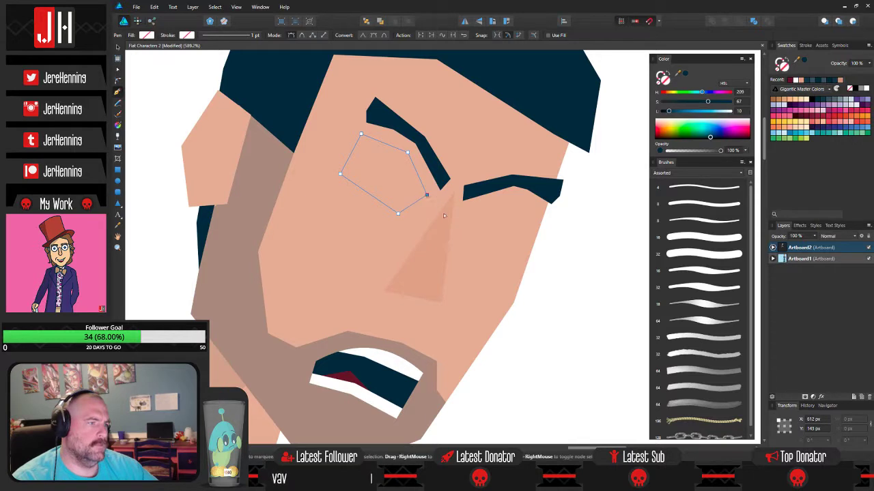
- Fill the eye socket with the greyish-brown shade sampled from the beard
scroll(467, 234, "down", 4)
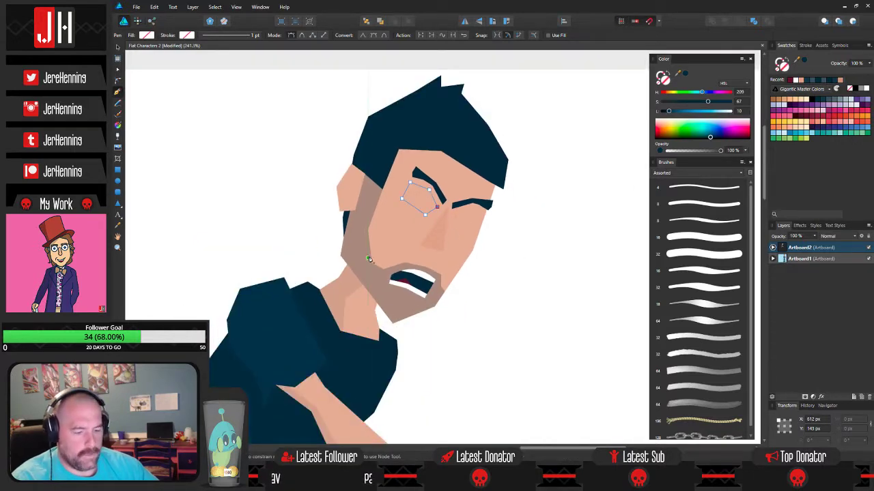
key("i")
left_click(365, 228)
key("v")
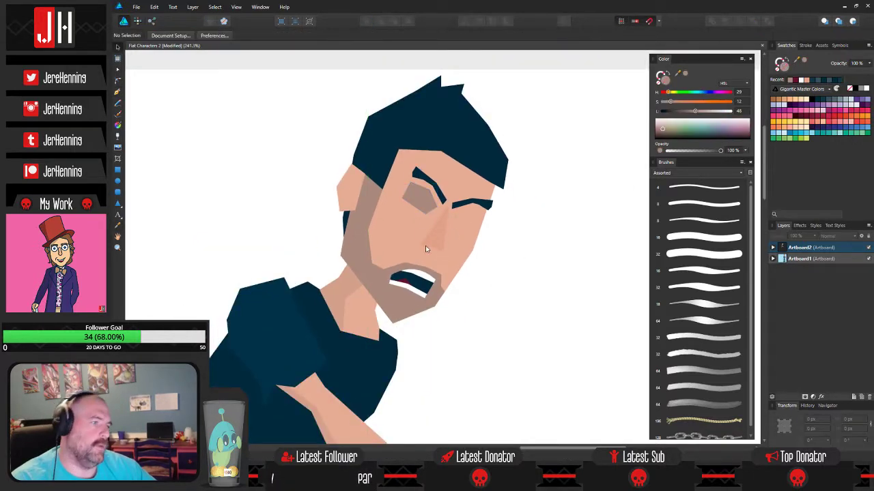
scroll(426, 232, "up", 4)
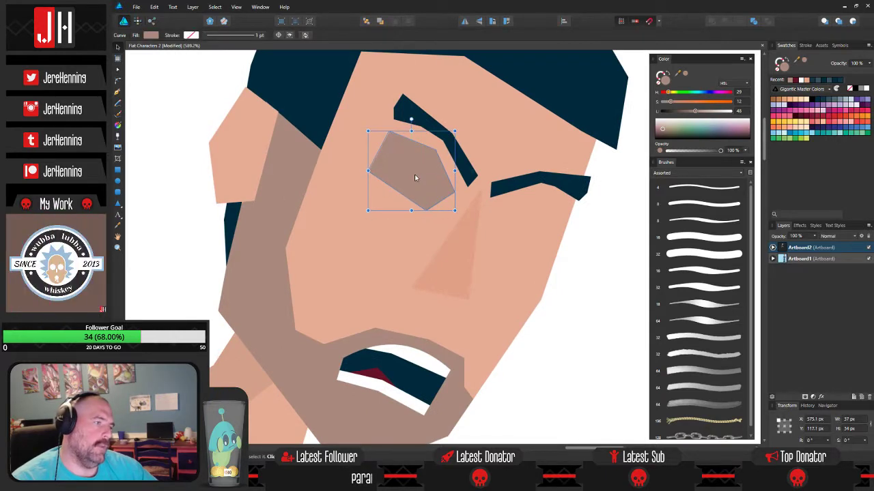
left_click(604, 289)
scroll(565, 273, "down", 2)
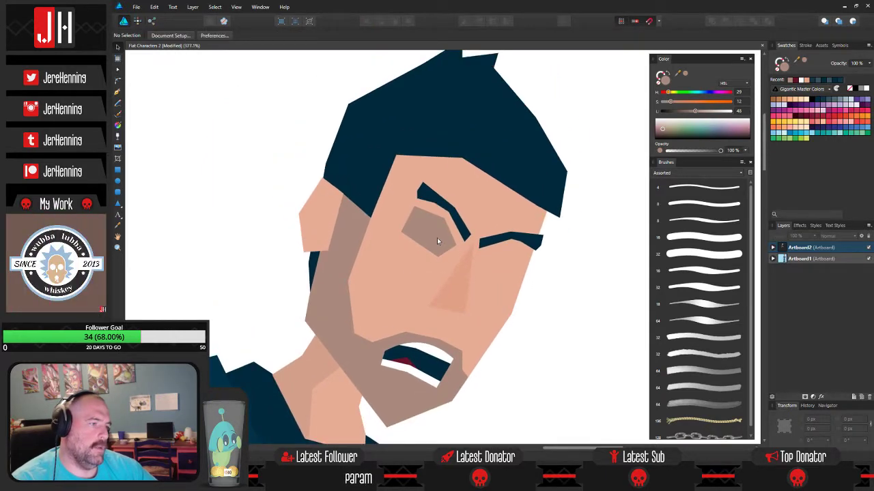
- Duplicate the eye socket, mirror it horizontally and rotate it to about -59° beneath the far eyebrow
left_click(438, 240)
left_click_drag(455, 251, 518, 284)
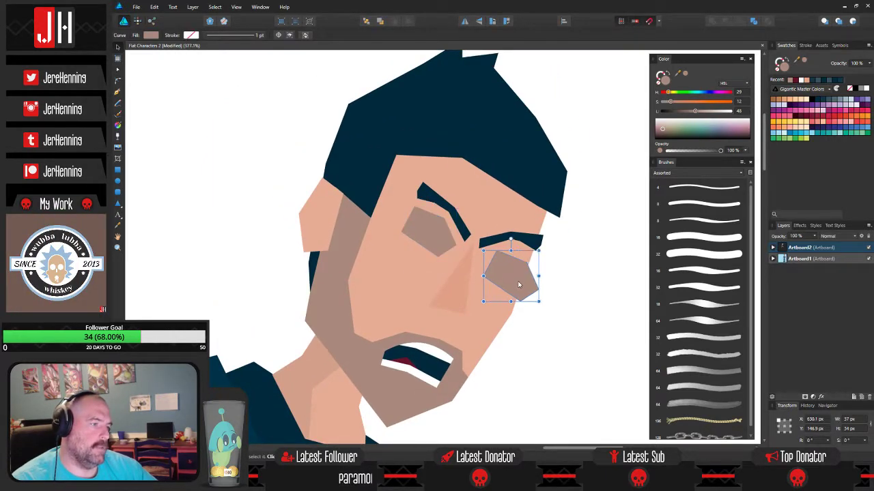
left_click(465, 21)
scroll(513, 245, "up", 2)
left_click_drag(506, 252, 519, 283)
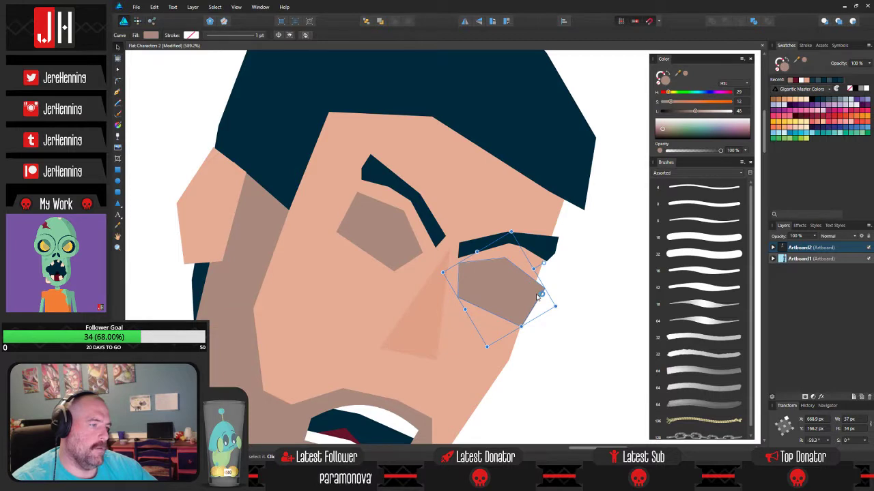
- Clip the far eye socket inside the face shape
key("ctrl+x")
left_click(516, 297)
key("ctrl+alt+v")
left_click(566, 343)
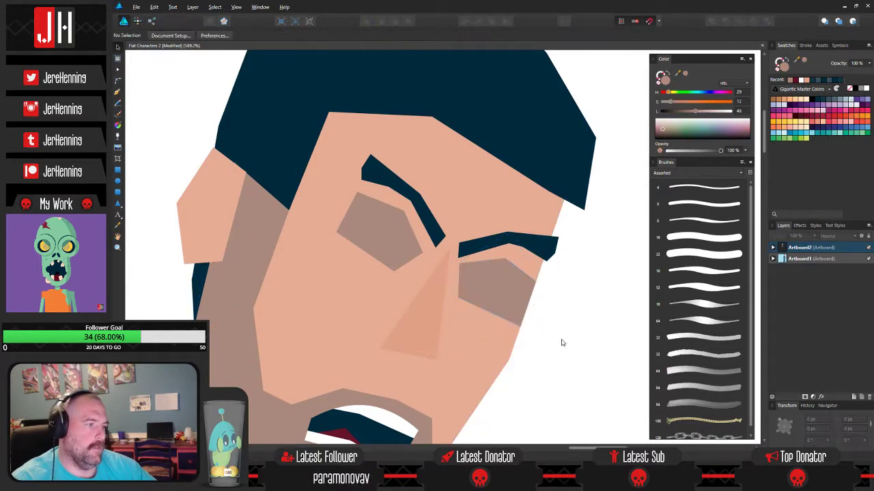
- Narrow the far eye socket by moving its outer nodes inward, away from the edge of the face
scroll(560, 342, "down", 3)
left_click_drag(561, 343, 537, 289)
double_click(511, 265)
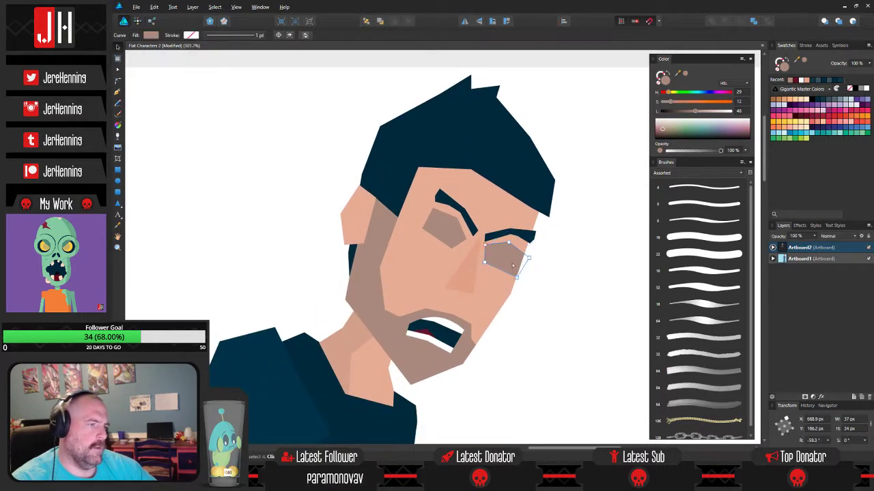
key("a")
left_click_drag(543, 253, 510, 275)
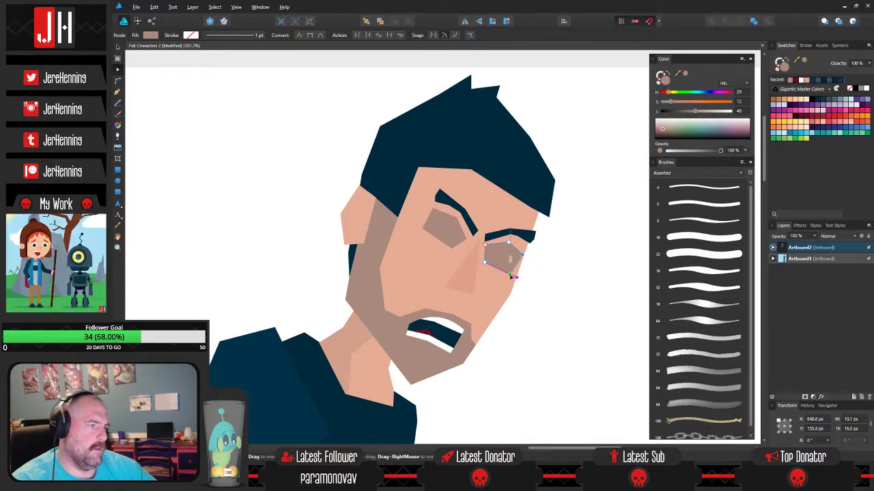
left_click(535, 284)
- Review the new eyebrows and eye sockets against the whole figure and the character on the neighbouring artboard
scroll(533, 290, "down", 4)
scroll(531, 302, "down", 3)
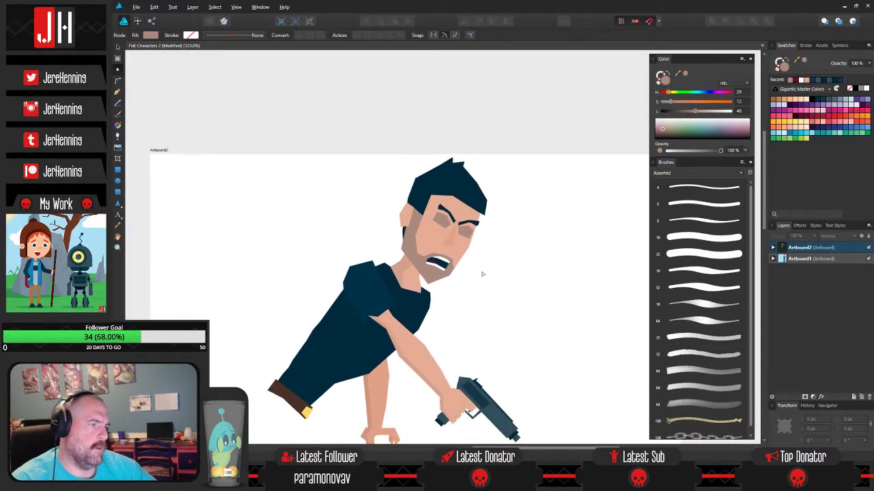
left_click(484, 281)
scroll(483, 278, "up", 3)
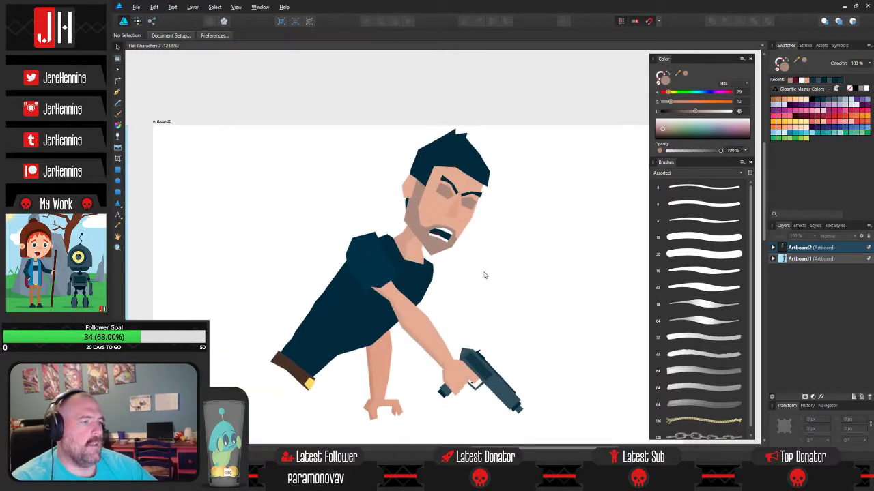
left_click_drag(495, 273, 477, 224)
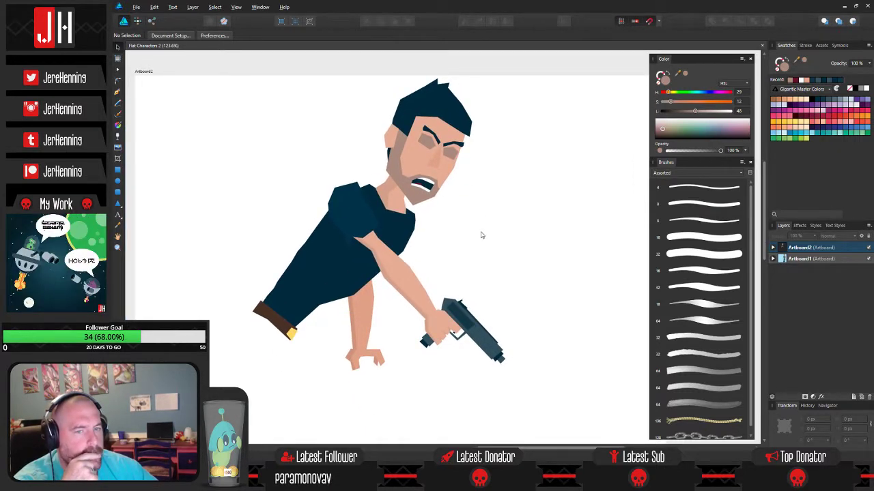
scroll(480, 235, "down", 3)
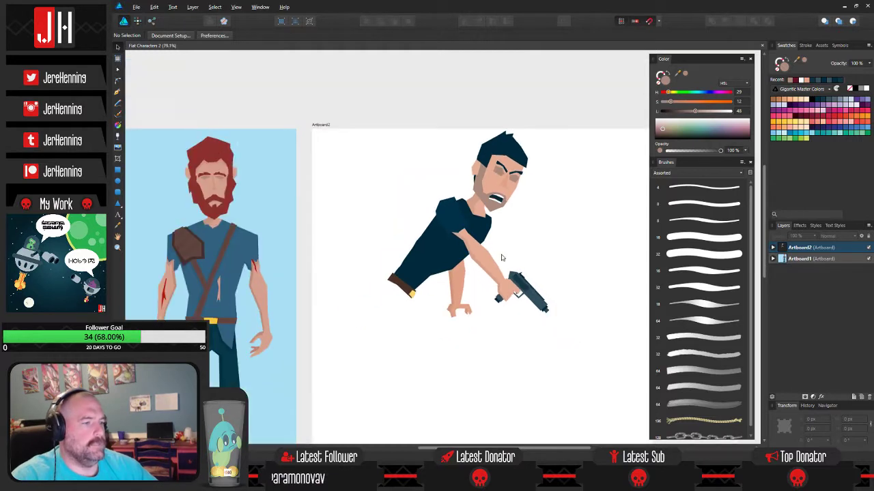
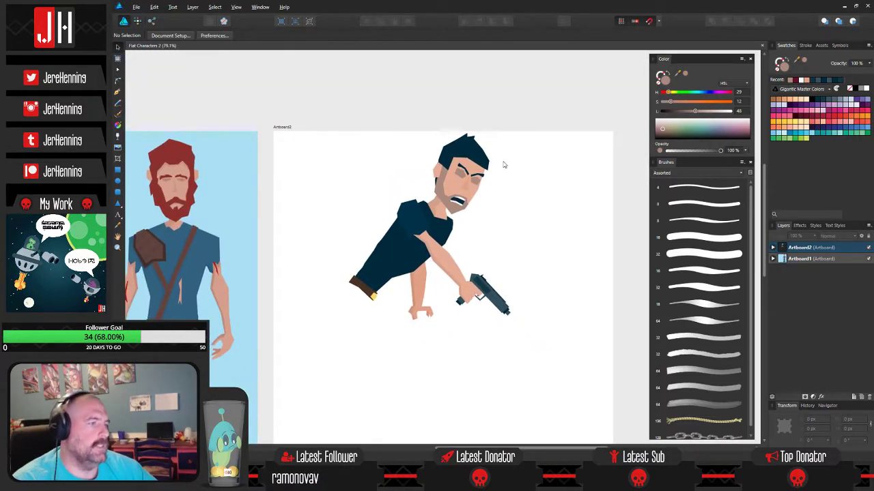
- Recolour the hair with a dark red swatch and reduce the fill's saturation to about 35
scroll(465, 182, "up", 3)
scroll(466, 182, "down", 2)
scroll(465, 183, "up", 2)
left_click_drag(467, 184, 462, 267)
scroll(471, 234, "up", 2)
scroll(471, 234, "down", 2)
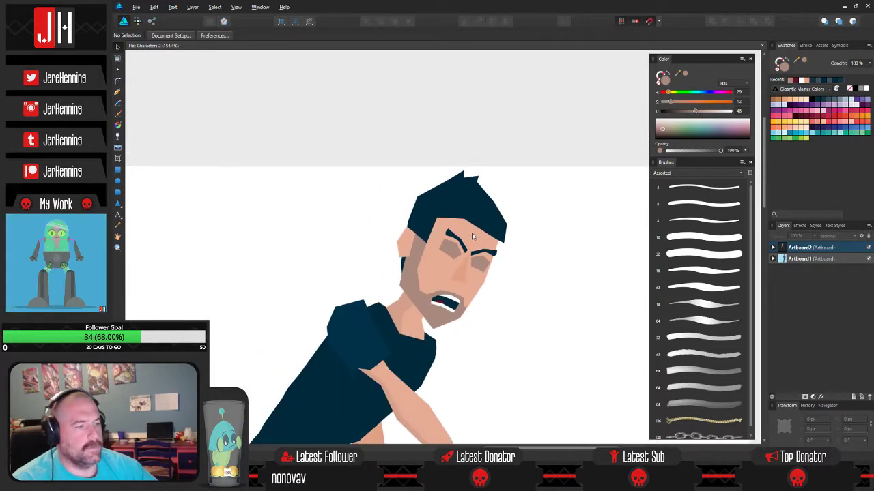
left_click(479, 205)
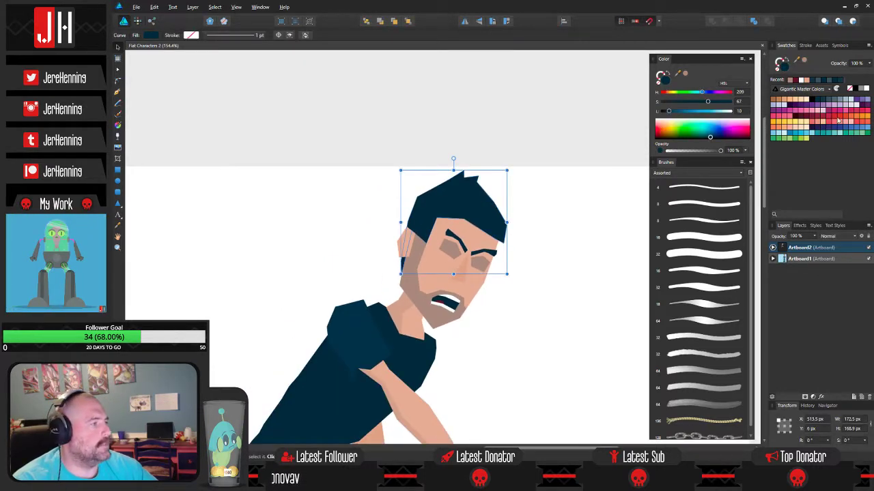
left_click(839, 119)
mouse_move(687, 110)
left_mouse_down()
mouse_move(677, 111)
mouse_move(686, 102)
left_mouse_up()
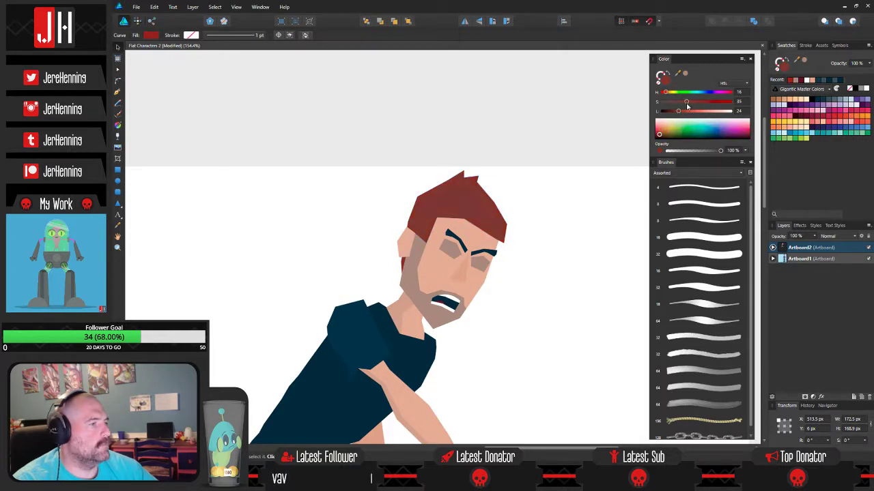
left_click(559, 225)
- Recolour the semi-transparent stubble along the jaw by sampling the hair's dark red
scroll(430, 267, "up", 4)
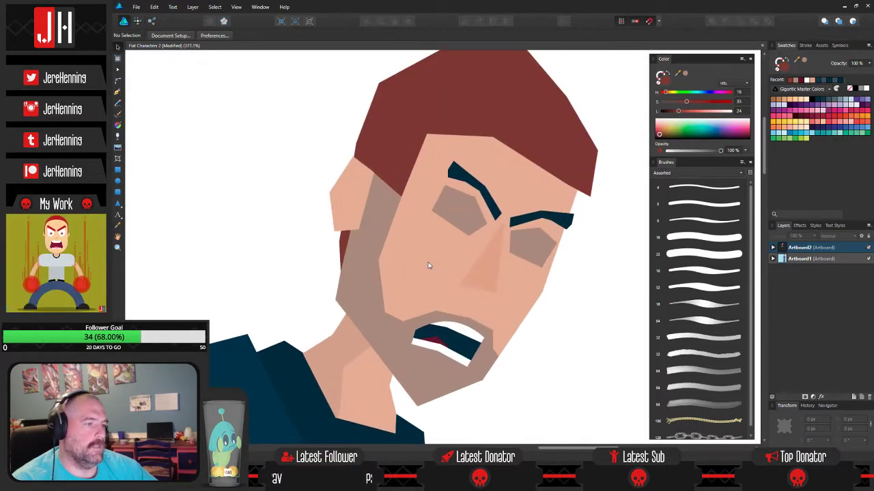
left_click(376, 222)
double_click(376, 222)
key("i")
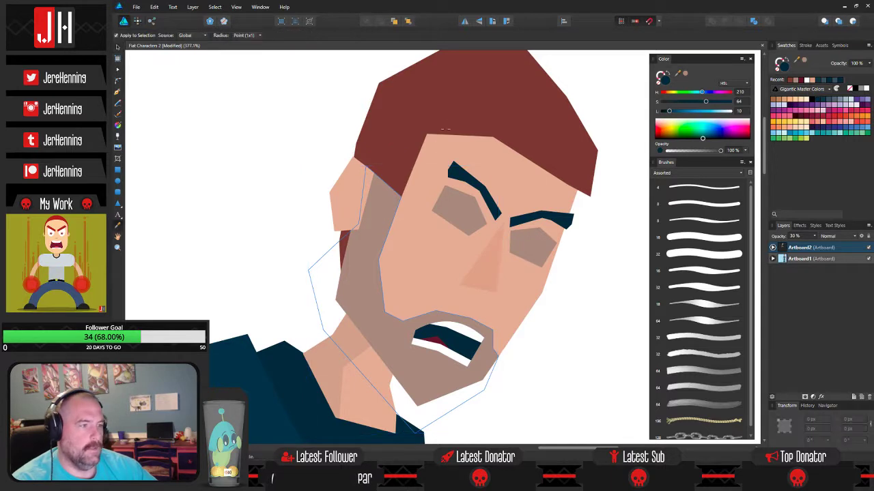
left_click(444, 111)
key("v")
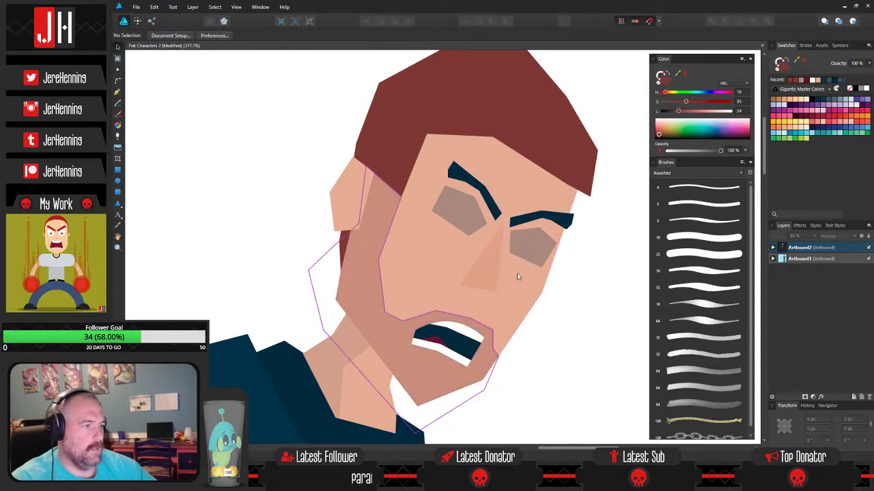
- Recolour both eyebrows with the dark red sampled from the hair and save the document
left_click(493, 198)
left_click(555, 220, "shift")
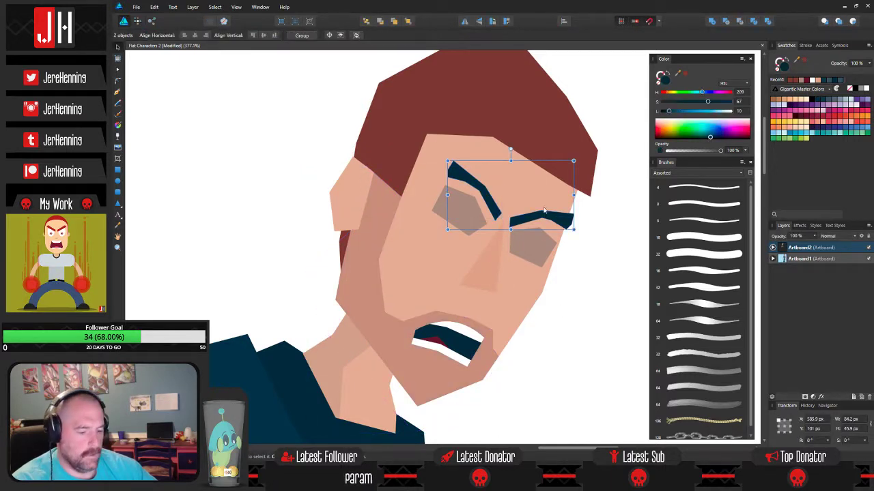
key("i")
left_click(549, 147)
key("v")
left_click(582, 326)
scroll(565, 315, "down", 3)
left_click_drag(565, 315, 538, 273)
scroll(509, 286, "down", 3)
key("ctrl+s")
- Examine the recoloured hair, stubble and eyebrows up close and against the bearded character on the neighbouring artboard
scroll(507, 288, "up", 3)
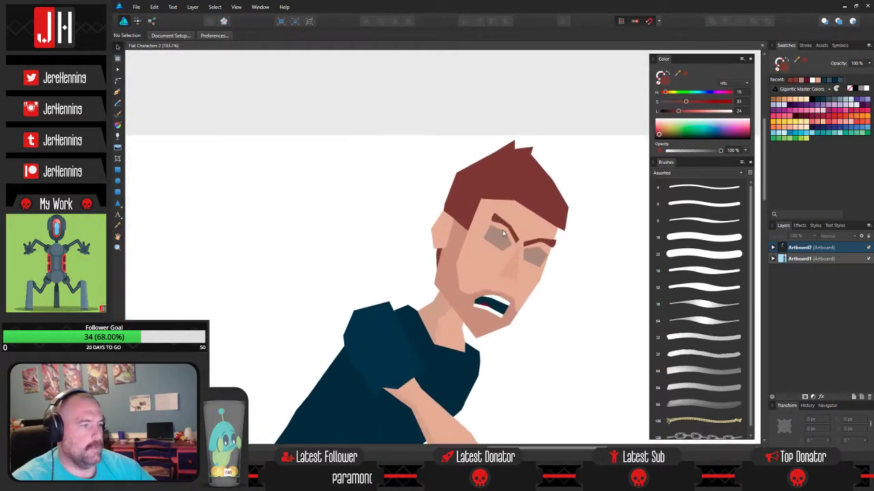
scroll(511, 249, "up", 1)
scroll(519, 269, "down", 1)
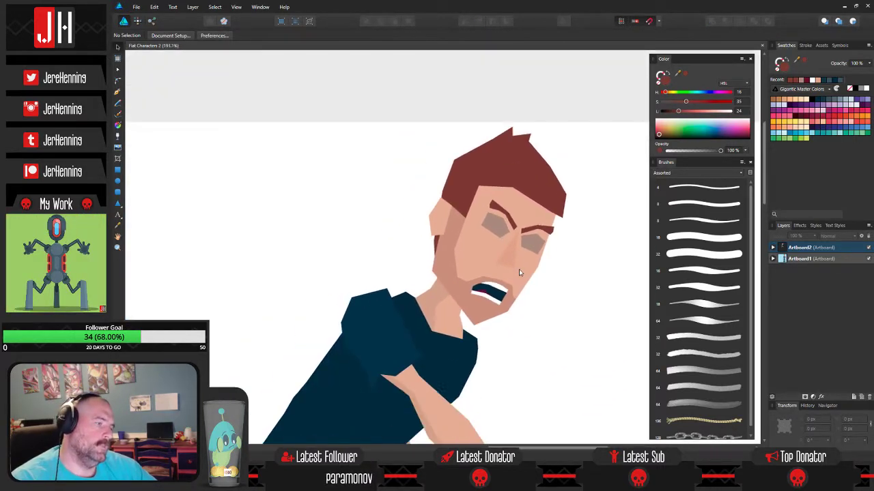
left_click_drag(529, 308, 534, 264)
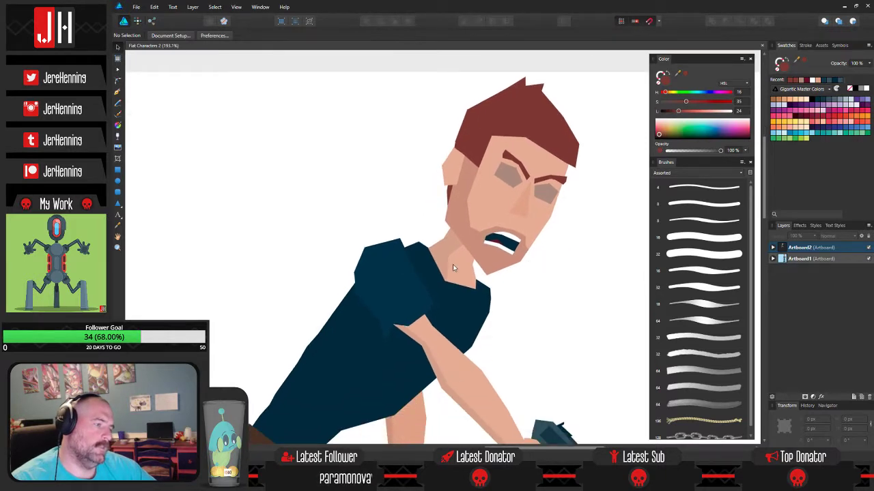
scroll(452, 266, "down", 4)
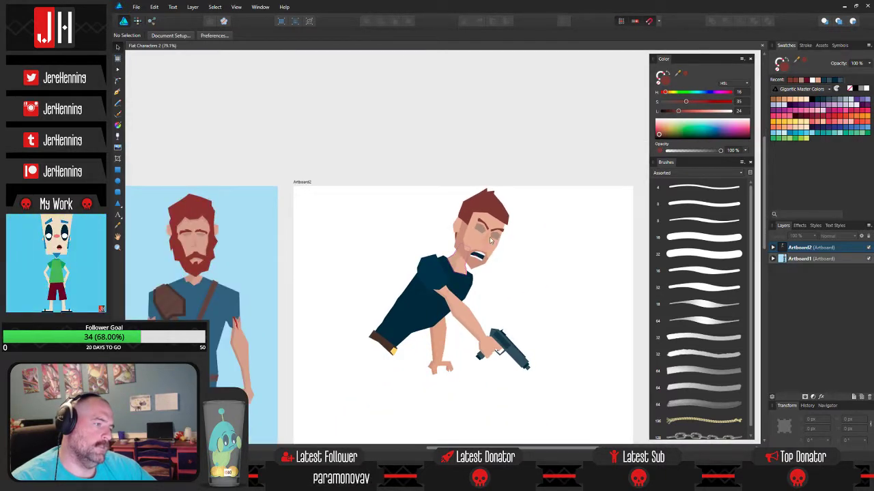
scroll(492, 250, "up", 7)
left_click_drag(480, 237, 462, 251)
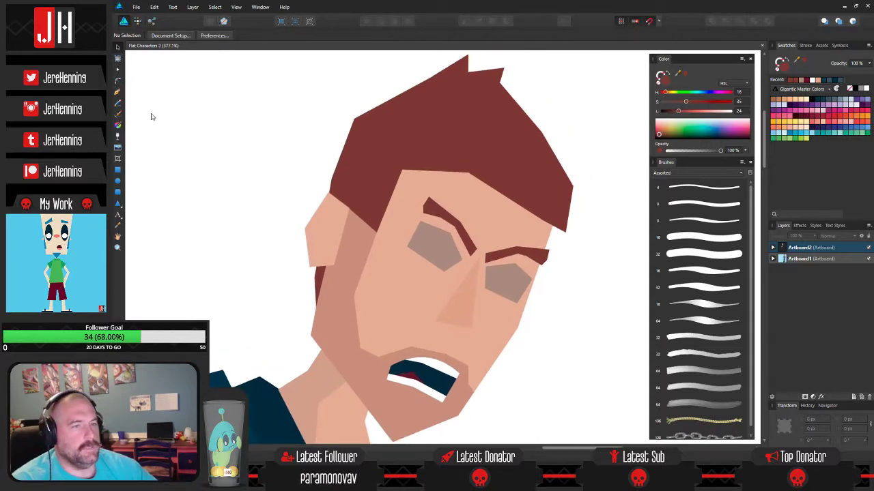
scroll(325, 187, "down", 3)
left_click_drag(370, 197, 366, 233)
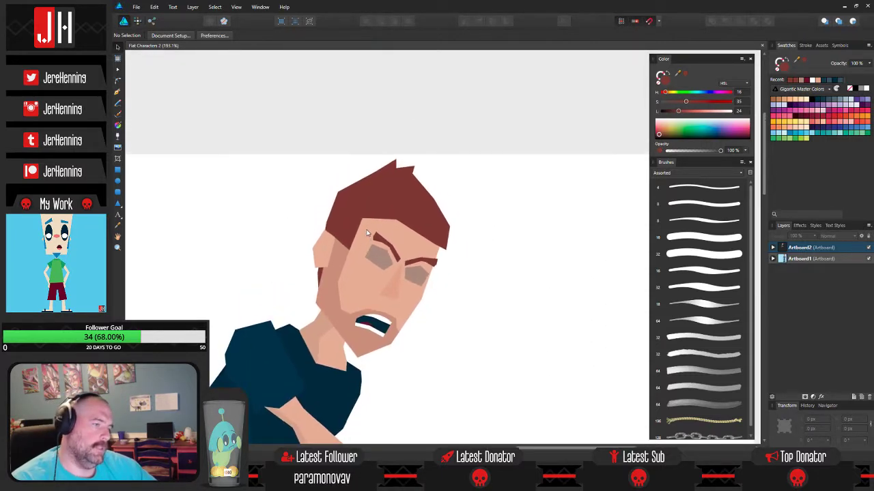
- Draw a closed hairline shadow shape across the forehead with the Pen tool, following the hair's lower edge
key("p")
scroll(415, 283, "up", 3)
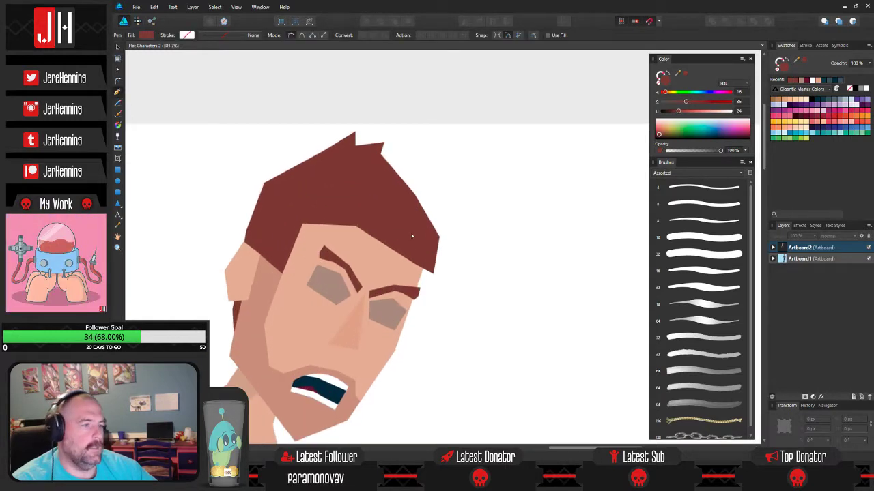
left_click(250, 295)
left_click(277, 239)
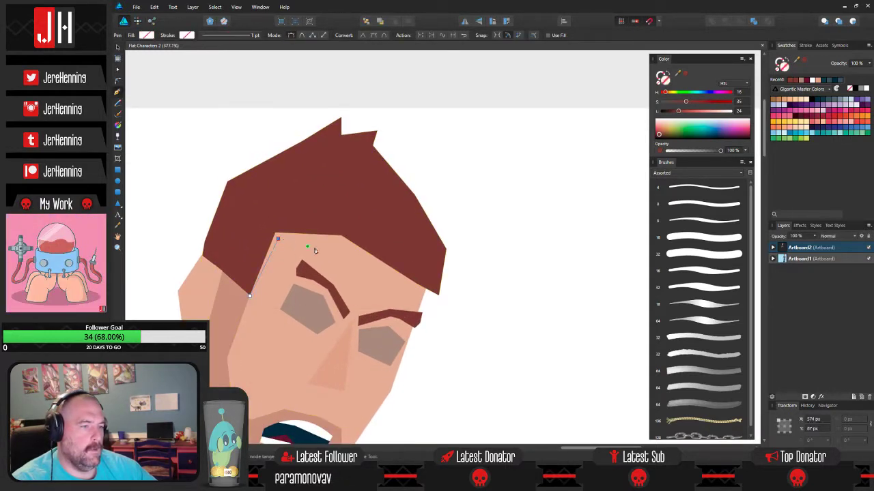
left_click(338, 241)
left_click(439, 303)
left_click(472, 265)
left_click(300, 185)
left_click(271, 216)
left_click(247, 265)
left_click(250, 295)
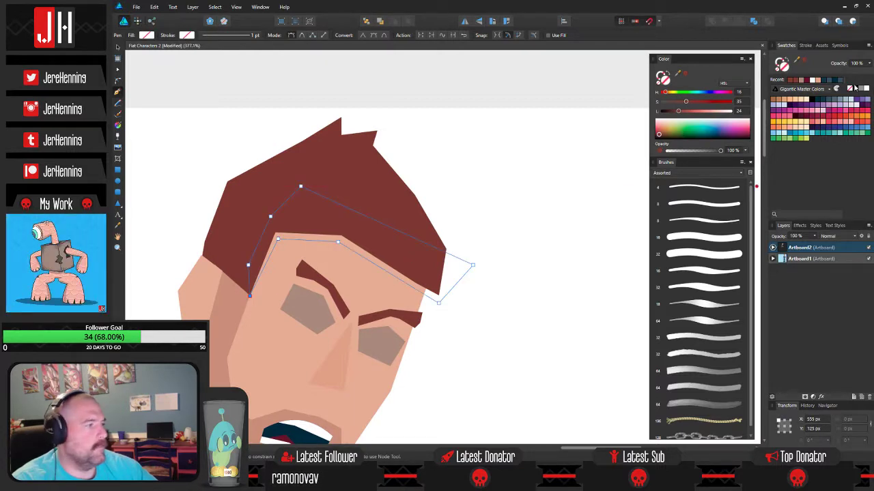
- Fill the hairline shadow with black at 10% opacity and clip it inside the face shape
left_click(856, 89)
key("1")
key("ctrl+x")
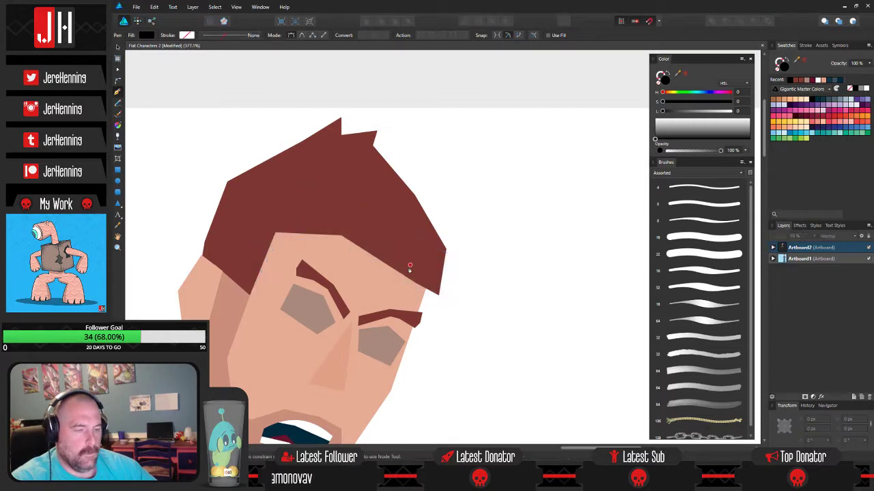
key("v")
left_click(381, 276)
key("ctrl+alt+v")
left_click(502, 320)
scroll(500, 321, "down", 3)
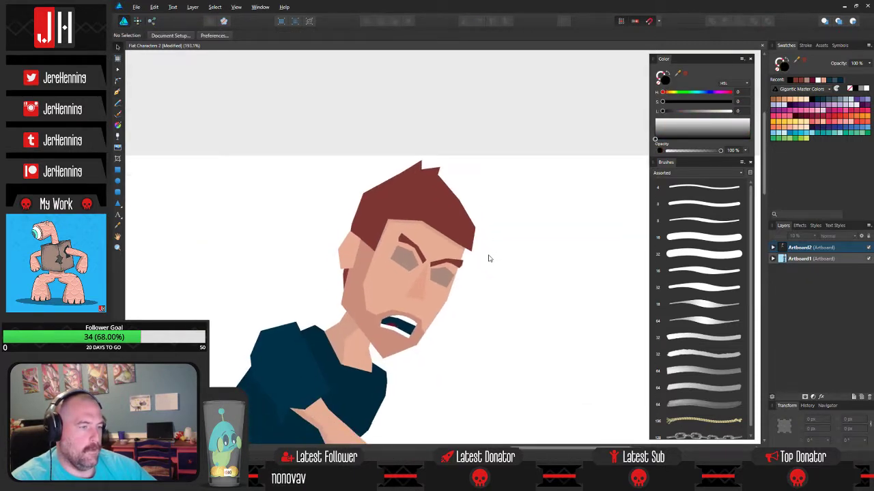
- Move the nose shape slightly down towards the mouth
scroll(463, 268, "up", 3)
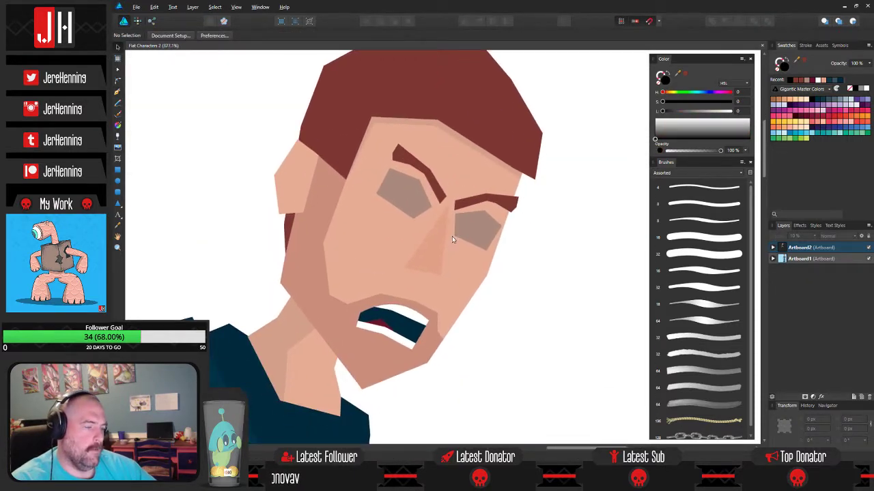
left_click(440, 245)
left_click_drag(440, 245, 435, 252)
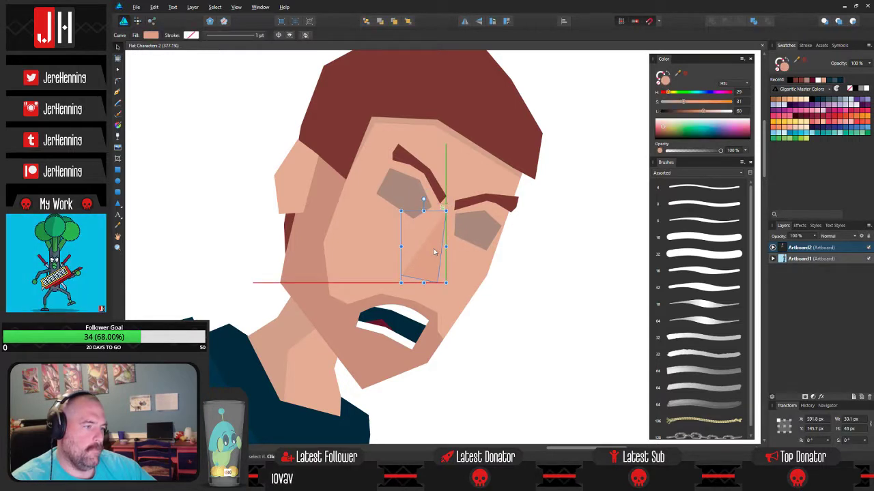
left_click(504, 283)
scroll(501, 275, "down", 2)
key("ctrl+z")
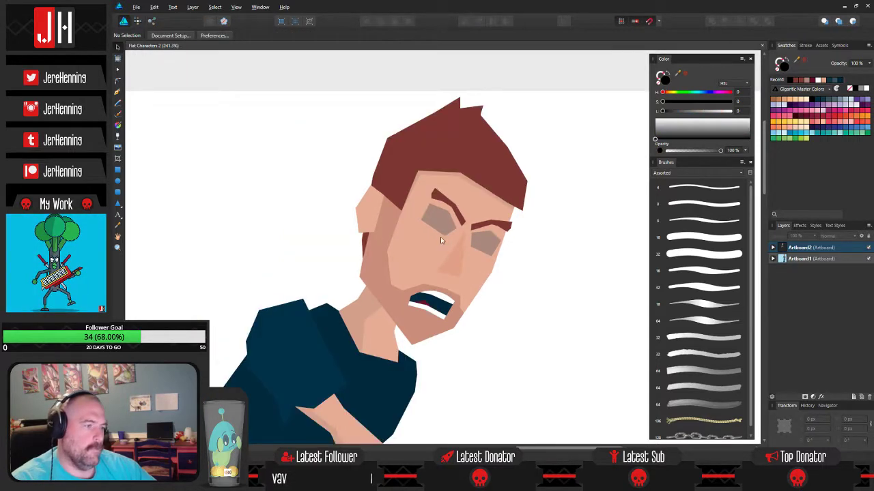
- Examine the eye sockets, nose and ear area of the face up close
key("v")
left_click(440, 230)
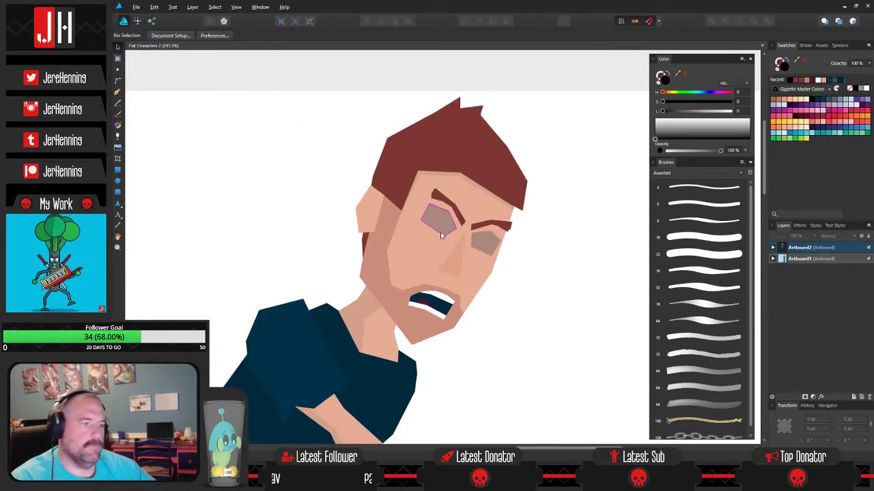
scroll(440, 230, "up", 2)
left_click(551, 308)
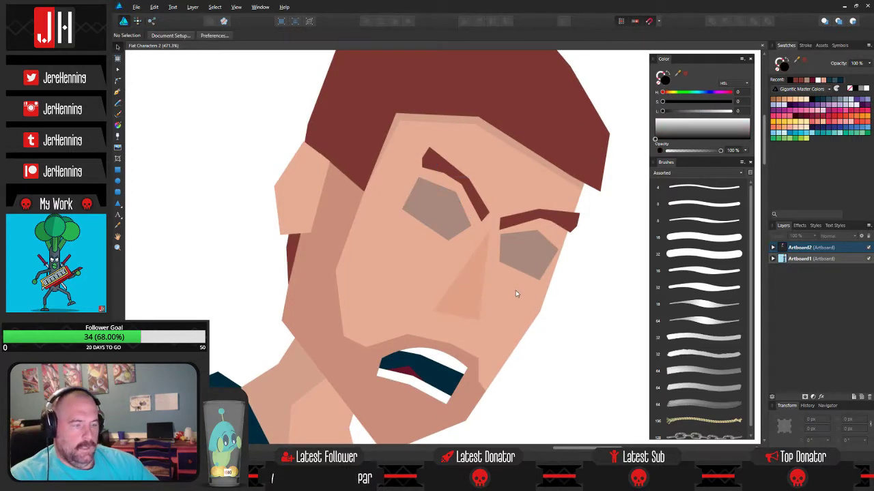
scroll(517, 293, "down", 4)
scroll(451, 273, "up", 4)
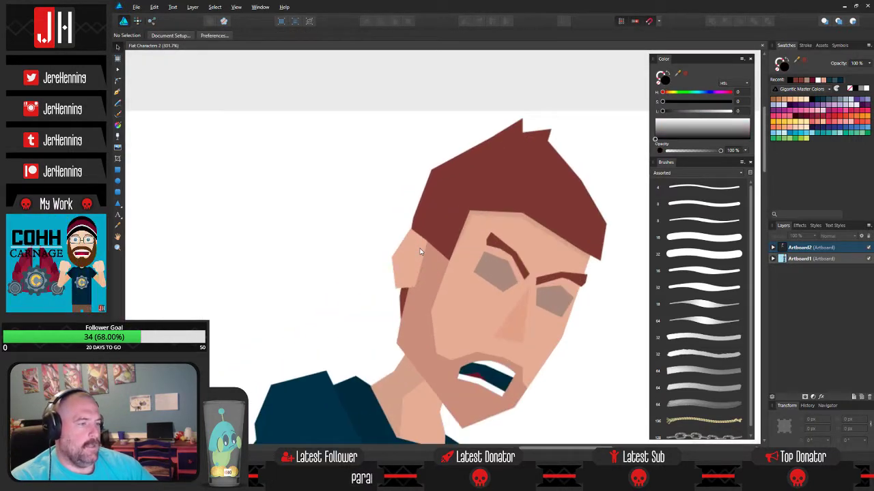
left_click(415, 249)
left_click(379, 234)
left_click_drag(418, 248, 444, 265)
scroll(378, 234, "down", 4)
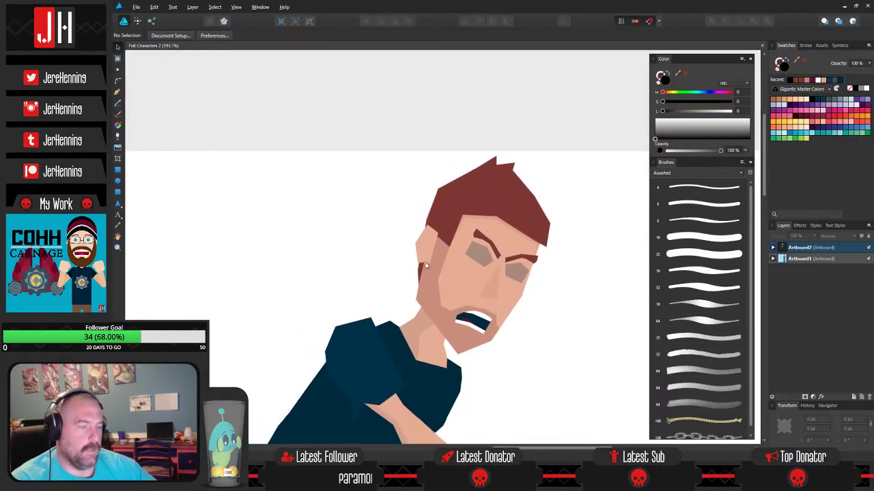
- Adjust the stubble shape's edge node beside the earlobe
scroll(425, 264, "up", 3)
left_click(436, 269)
left_click(427, 254)
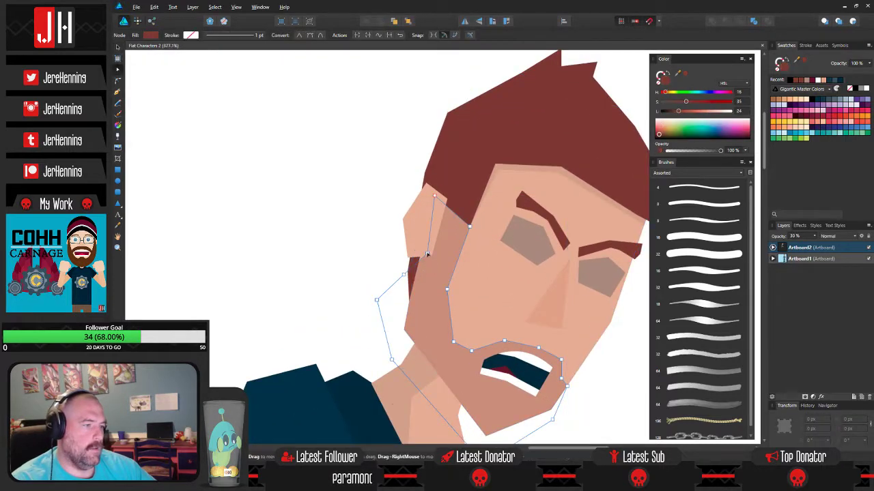
key("ctrl+d")
scroll(376, 253, "down", 2)
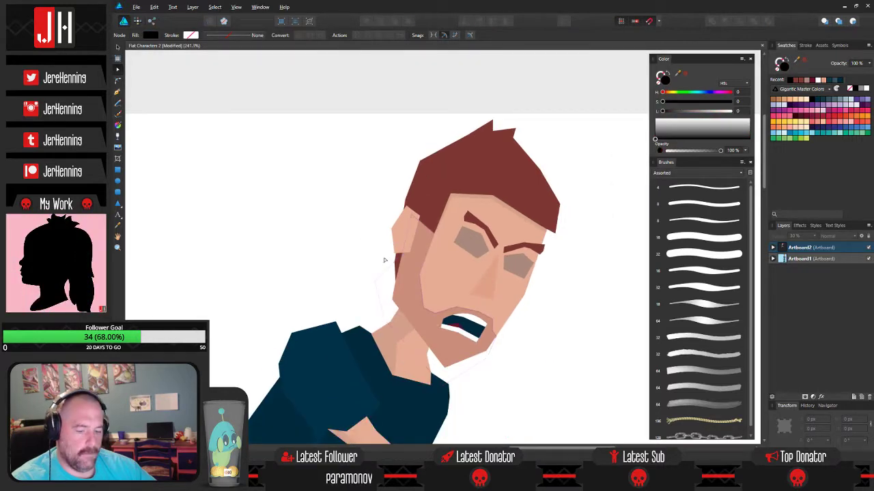
- Select the whole figure with the pistol and move it slightly down and left on Artboard2
scroll(384, 260, "down", 5)
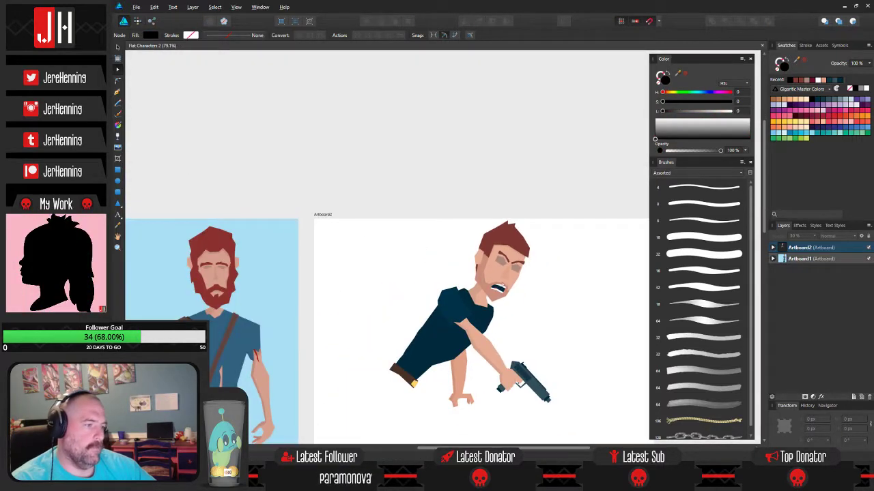
scroll(487, 281, "up", 3)
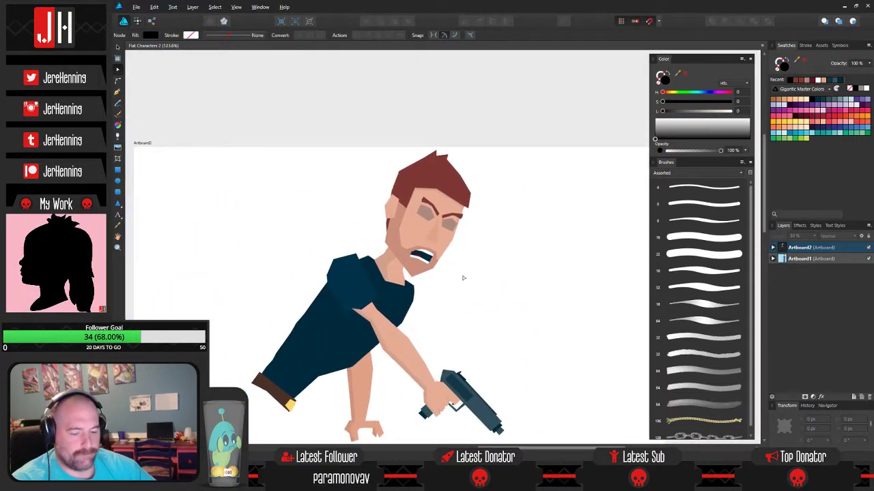
key("v")
scroll(476, 274, "down", 2)
left_click_drag(475, 274, 456, 242)
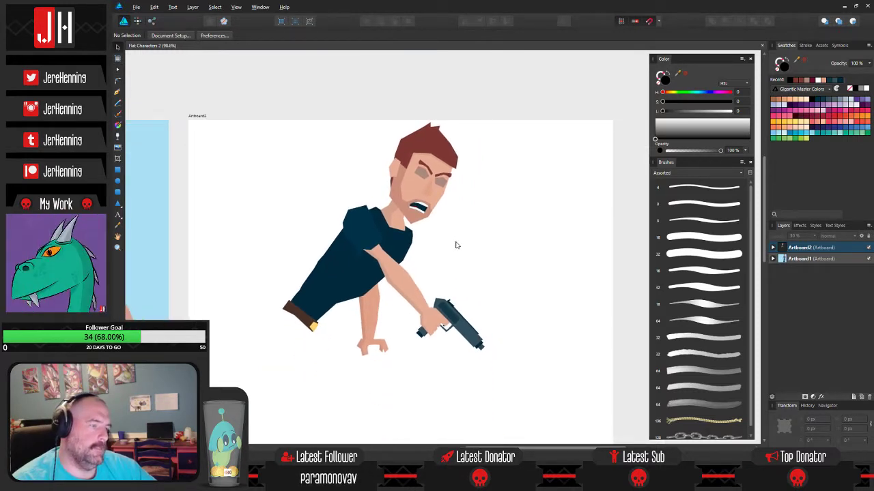
scroll(457, 244, "down", 3)
left_click_drag(353, 140, 538, 358)
left_click_drag(432, 230, 415, 247)
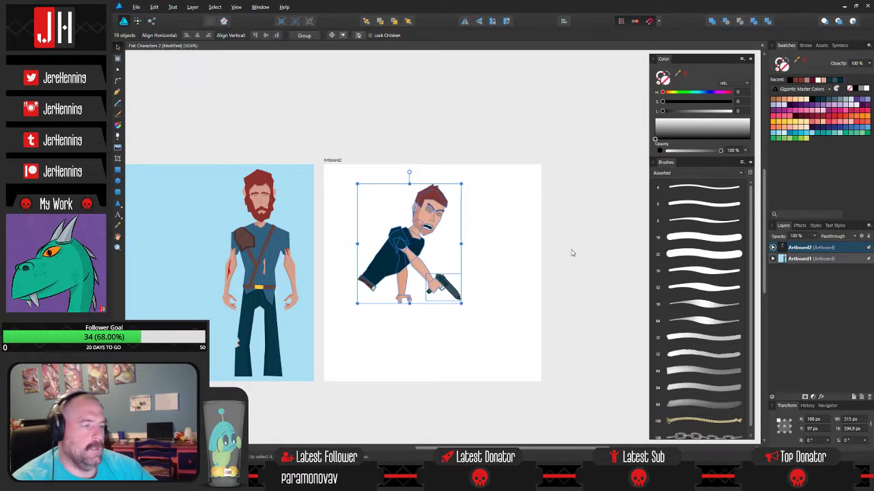
left_click(506, 253)
- Review the repositioned figure's pose and colours against the character on Artboard1
scroll(400, 253, "up", 3)
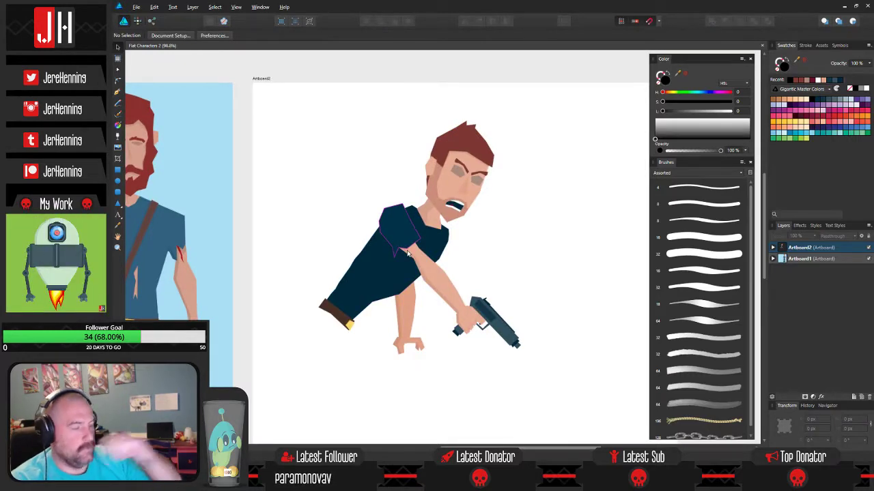
scroll(450, 302, "up", 2)
scroll(449, 301, "down", 2)
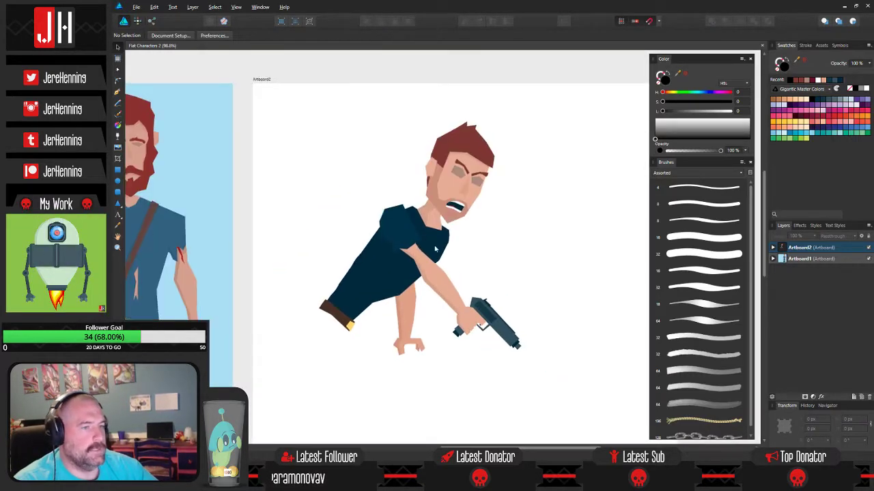
left_click_drag(429, 237, 484, 281)
scroll(483, 281, "down", 3)
scroll(474, 263, "up", 3)
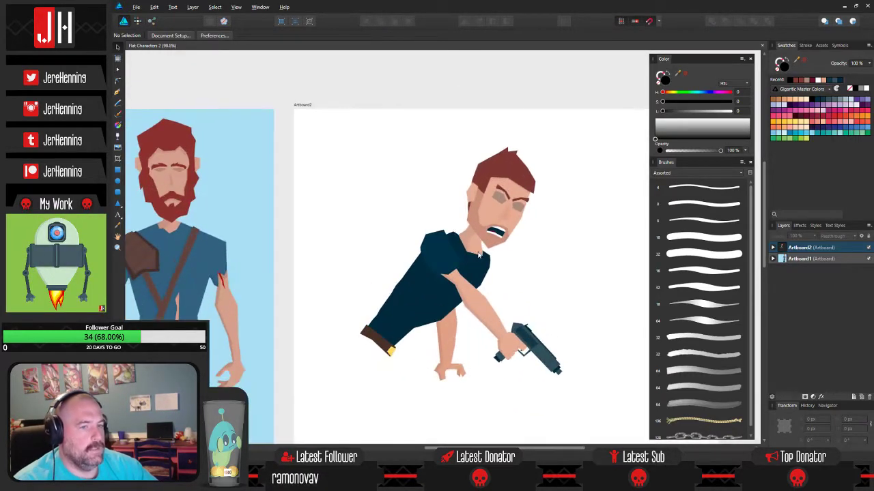
scroll(480, 254, "up", 2)
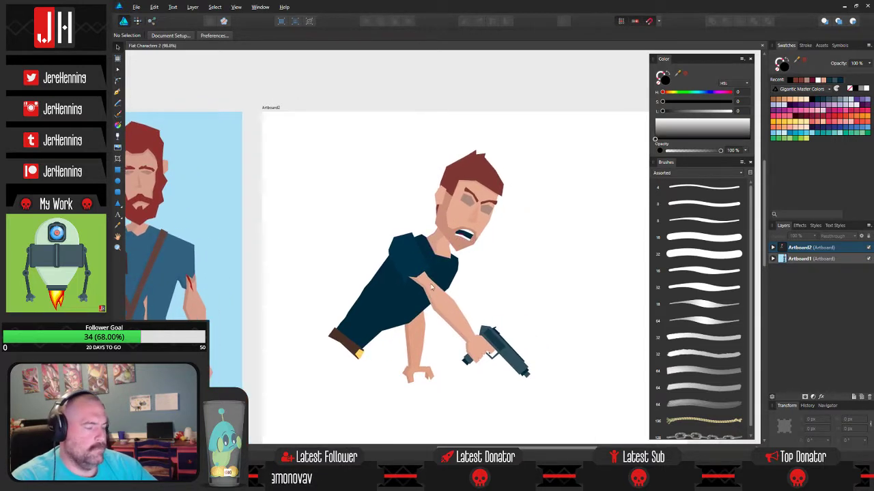
- Examine the figure's face, arms and pistol up close and within the whole of Artboard2
left_click_drag(442, 277, 423, 244)
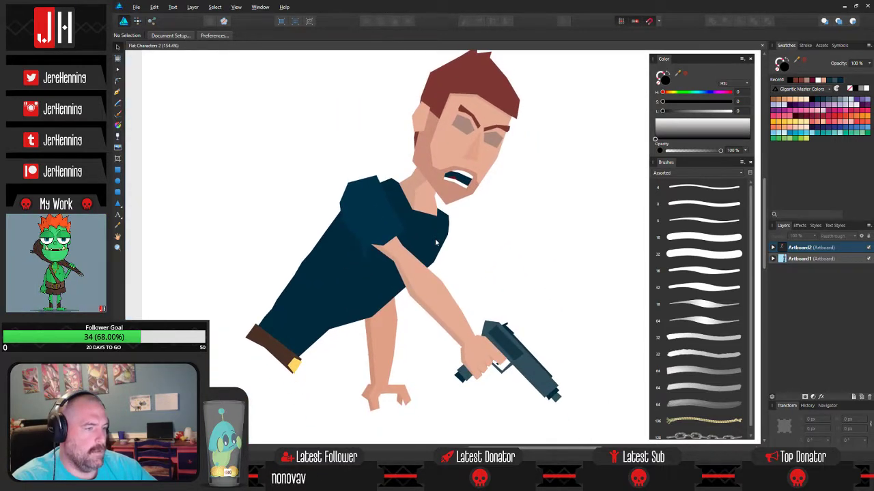
scroll(437, 247, "up", 1)
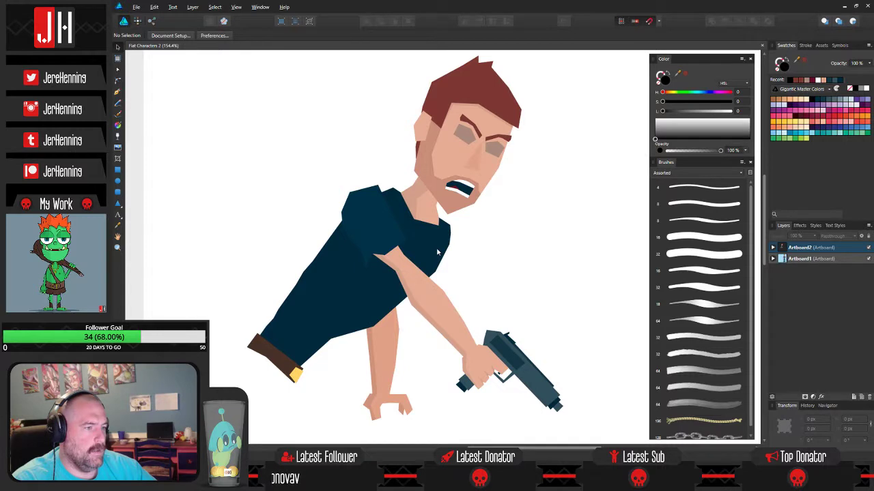
scroll(437, 253, "down", 3)
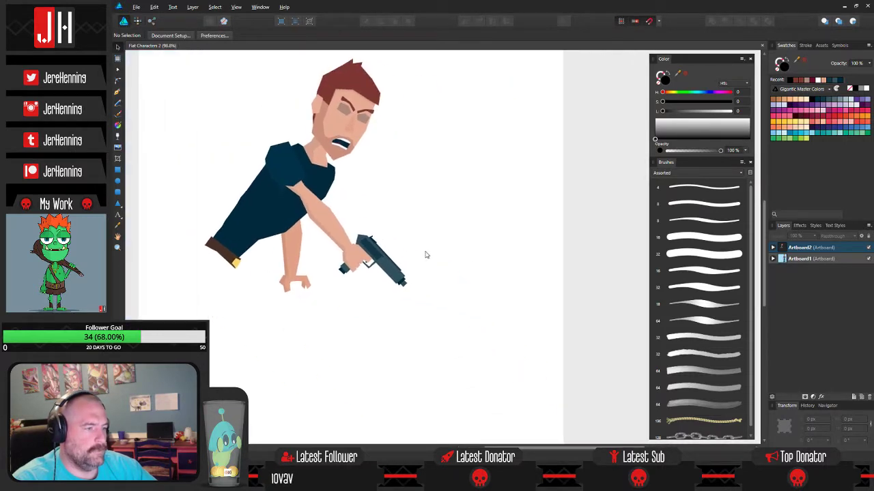
scroll(346, 118, "up", 4)
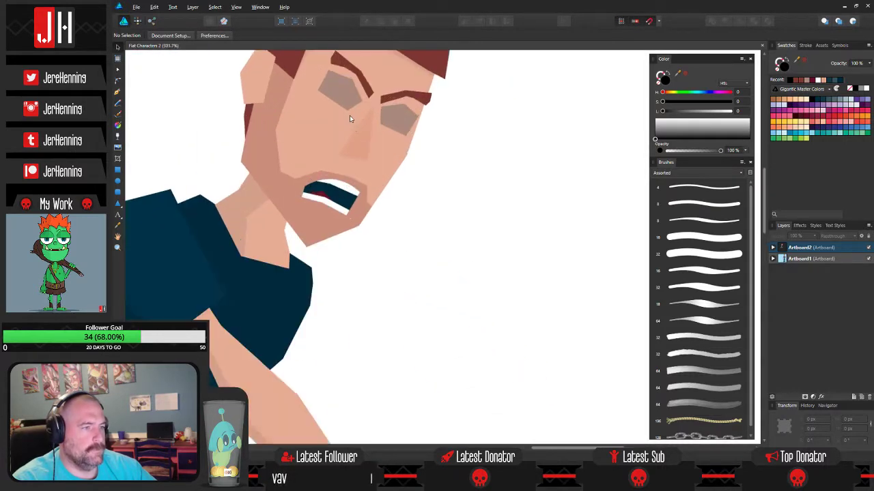
scroll(421, 256, "down", 5)
left_click_drag(421, 256, 444, 182)
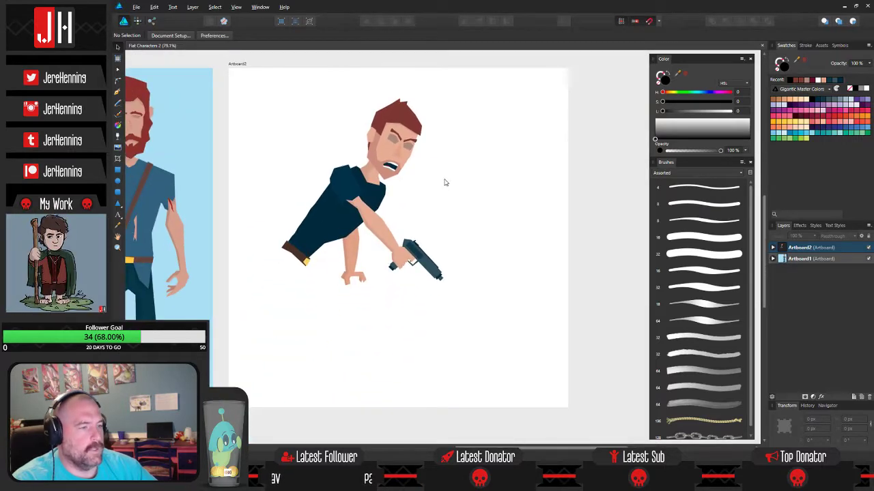
scroll(431, 170, "up", 6)
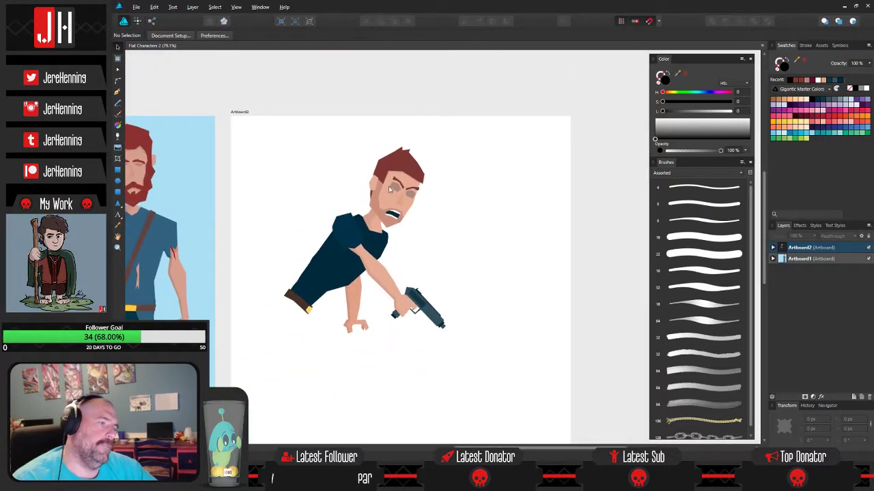
left_click(377, 181)
left_click(477, 221)
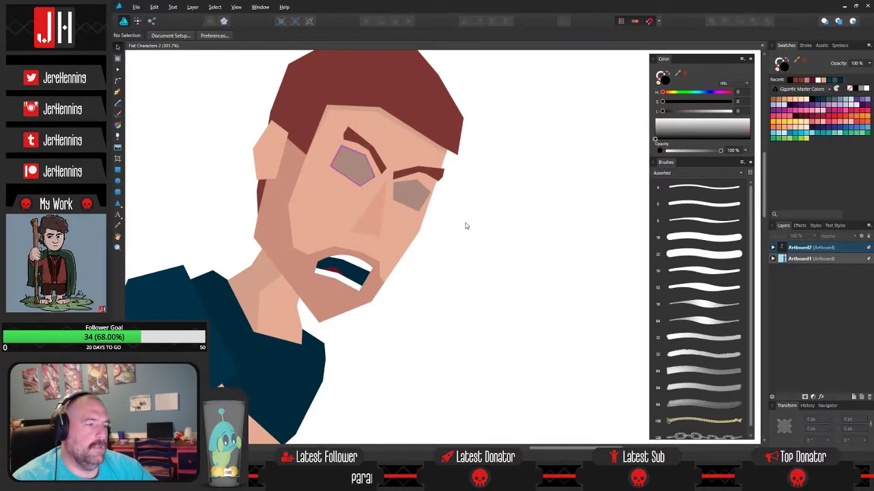
scroll(481, 239, "down", 7)
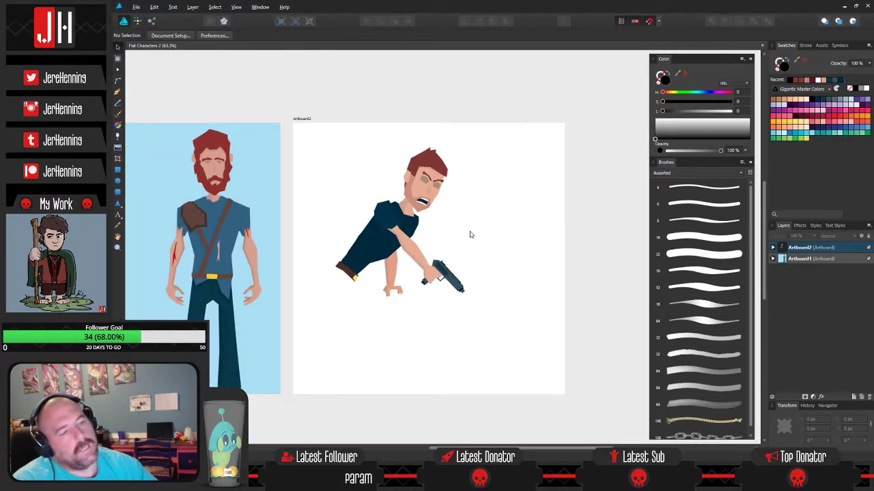
left_click_drag(471, 247, 388, 214)
scroll(461, 248, "up", 3)
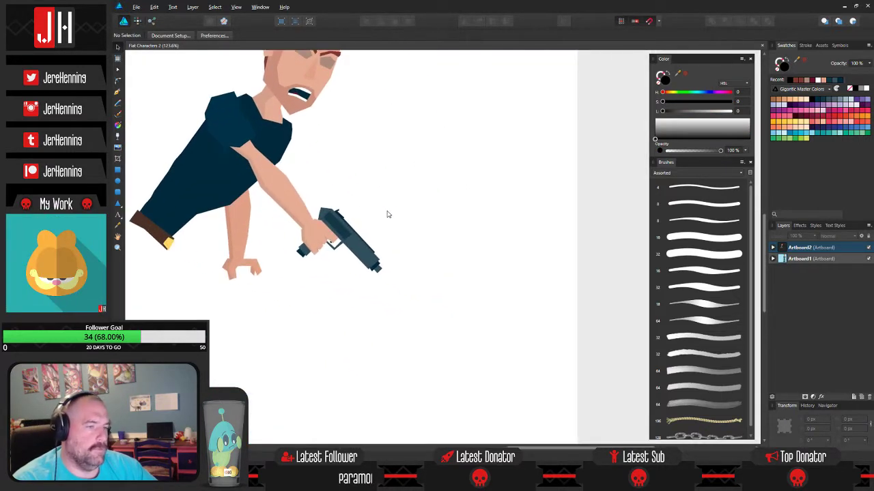
scroll(389, 215, "down", 3)
- Draw a 1080 × 1080 px rectangle covering Artboard2 and fill it with the light blue sampled from Artboard1's background
left_click(122, 172)
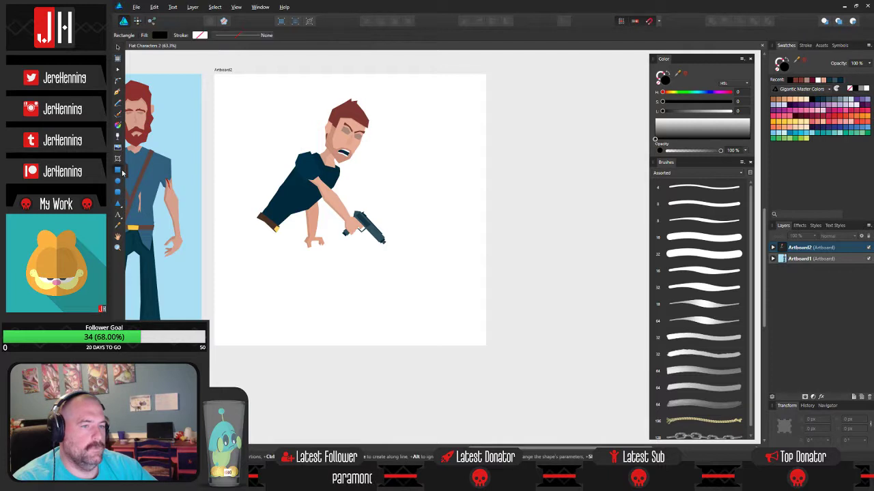
mouse_move(215, 74)
left_mouse_down()
mouse_move(283, 189)
mouse_move(486, 346)
left_mouse_up()
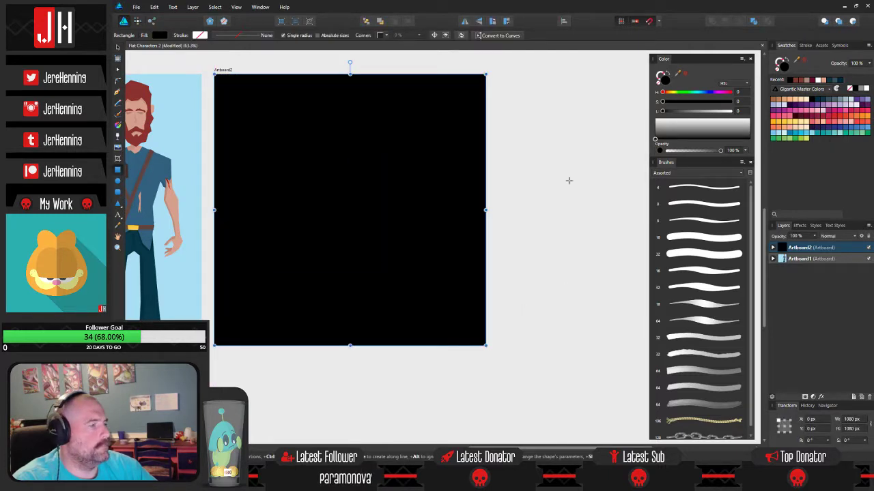
key("i")
left_click(196, 205)
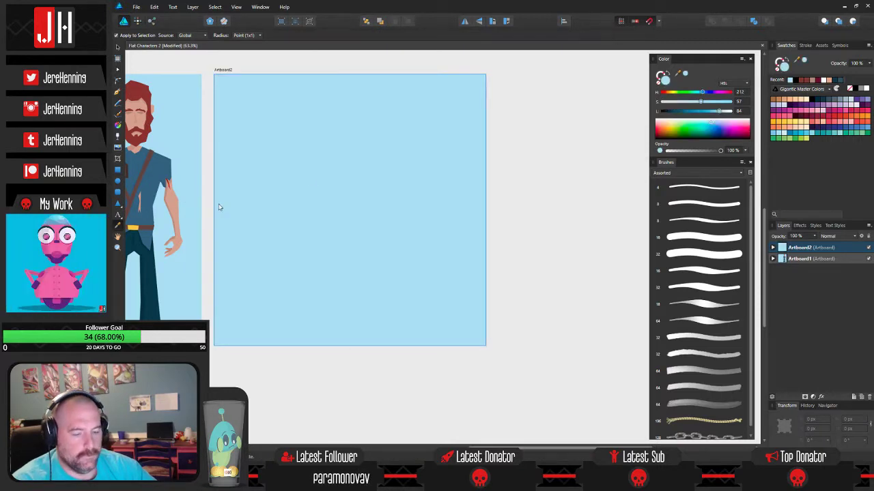
- Send the light blue rectangle behind the figure and lock it, saving the document
key("ctrl+v")
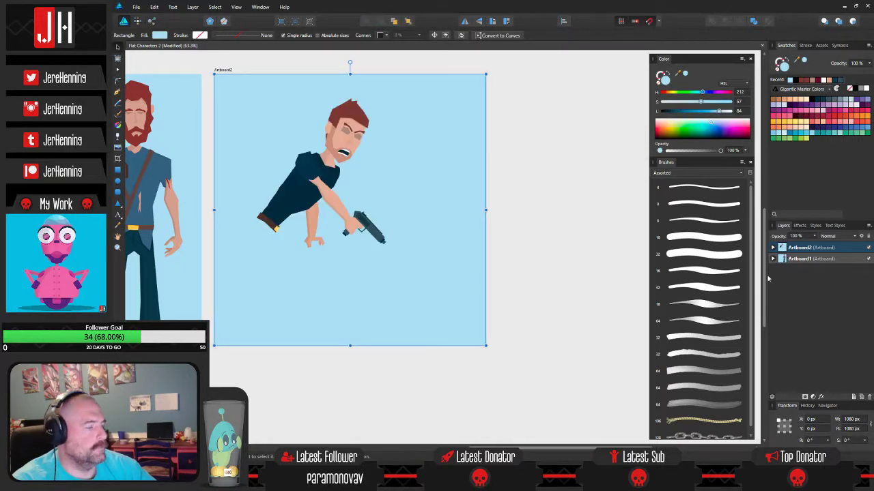
left_click(868, 237)
left_click(539, 216)
key("ctrl+s")
- Review the leaning figure against its light blue background and beside the character on Artboard1
left_click_drag(373, 214, 462, 230)
scroll(417, 222, "up", 1)
scroll(417, 222, "down", 1)
left_click_drag(394, 218, 461, 236)
scroll(462, 237, "up", 2)
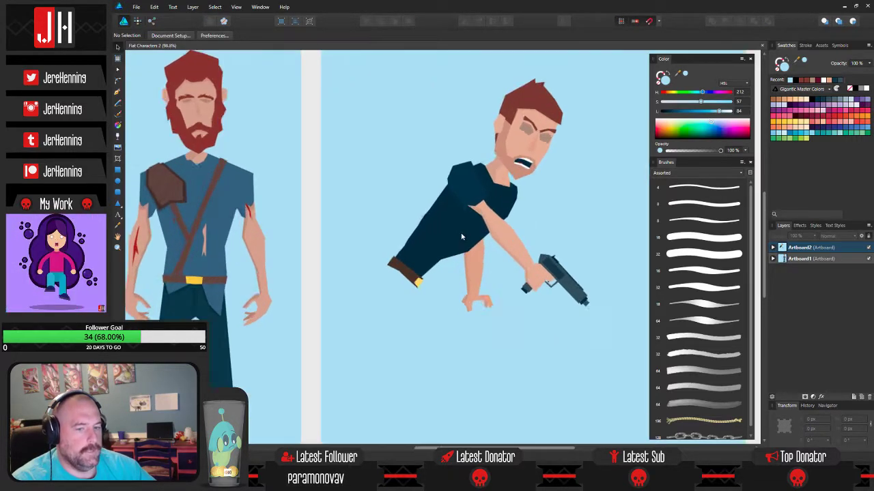
scroll(462, 237, "up", 4)
scroll(481, 226, "down", 4)
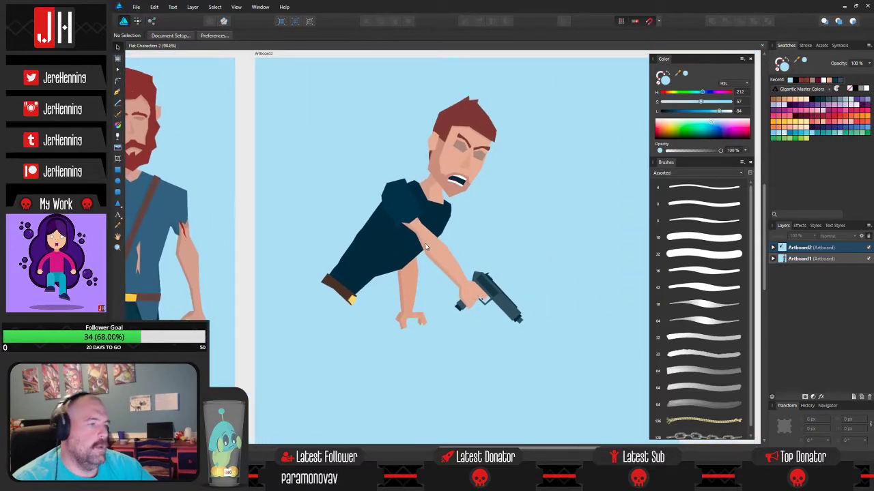
scroll(460, 234, "up", 3)
scroll(470, 155, "up", 4)
scroll(457, 197, "down", 5)
scroll(466, 239, "up", 1)
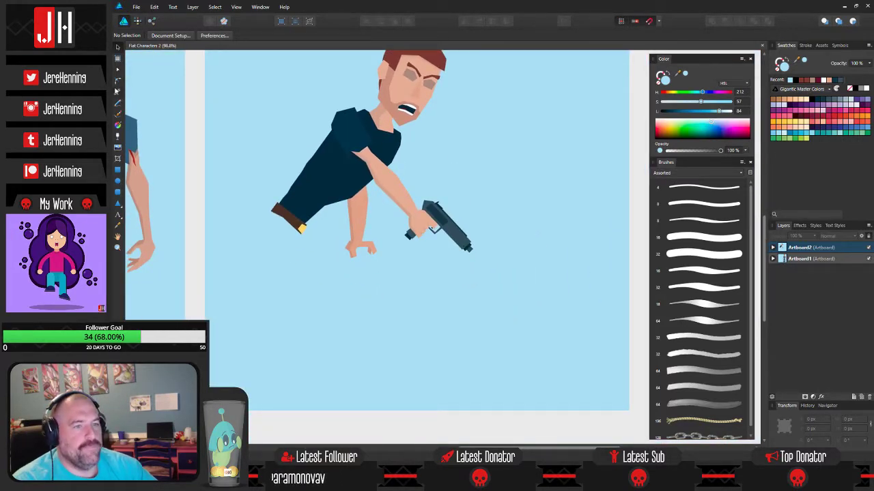
left_click(117, 91)
scroll(478, 257, "up", 4)
scroll(448, 248, "up", 3)
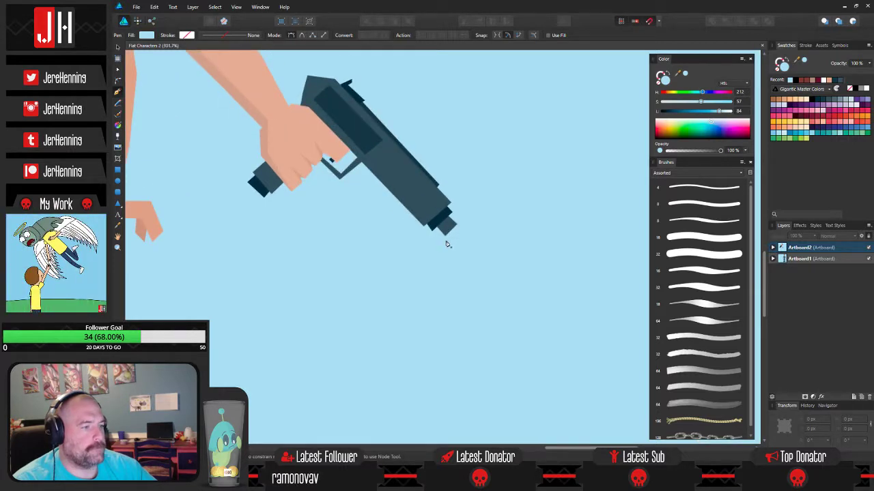
left_click(445, 239)
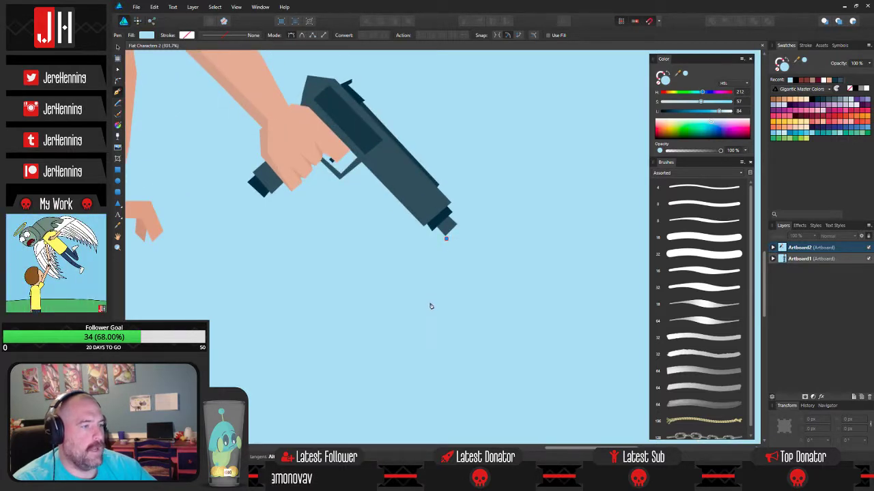
left_click(430, 306)
left_click(466, 376)
left_click(479, 351)
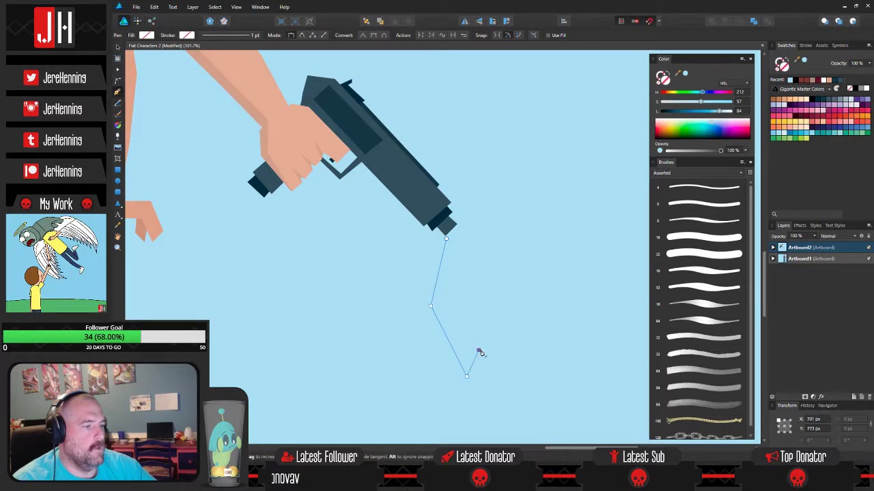
left_click(506, 405)
left_click(520, 375)
left_click_drag(555, 386, 466, 314)
key("ctrl+z")
key("ctrl+z")
key("ctrl+z")
key("ctrl+z")
key("ctrl+z")
key("ctrl+z")
- Draw a closed, jagged muzzle-flash outline with the Pen tool, spreading down and away from the pistol's muzzle
left_click(355, 171)
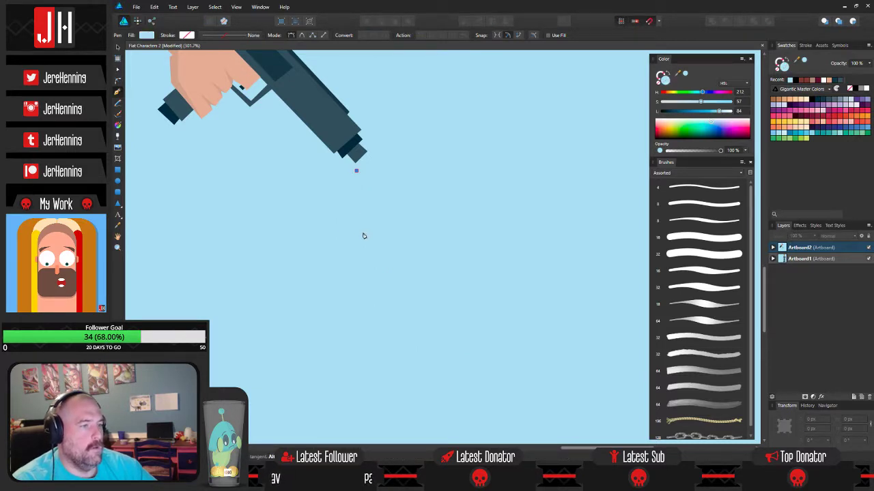
left_click(361, 235)
left_click(377, 227)
left_click(409, 272)
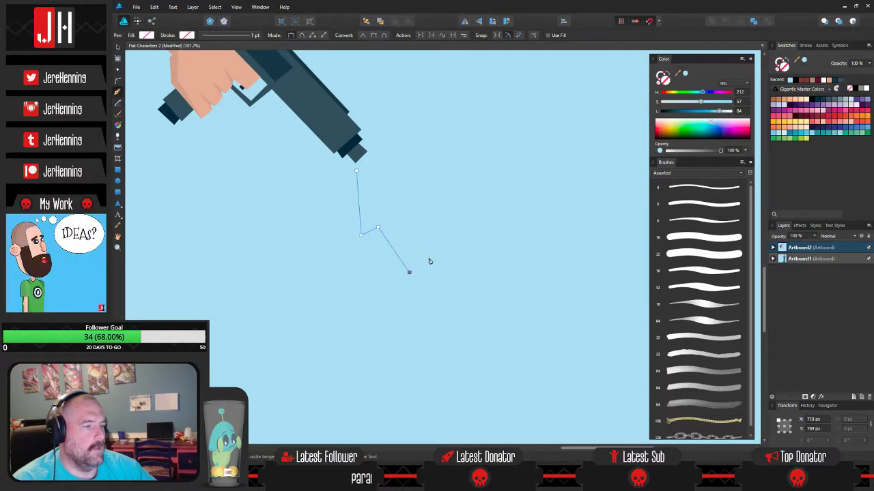
left_click(423, 253)
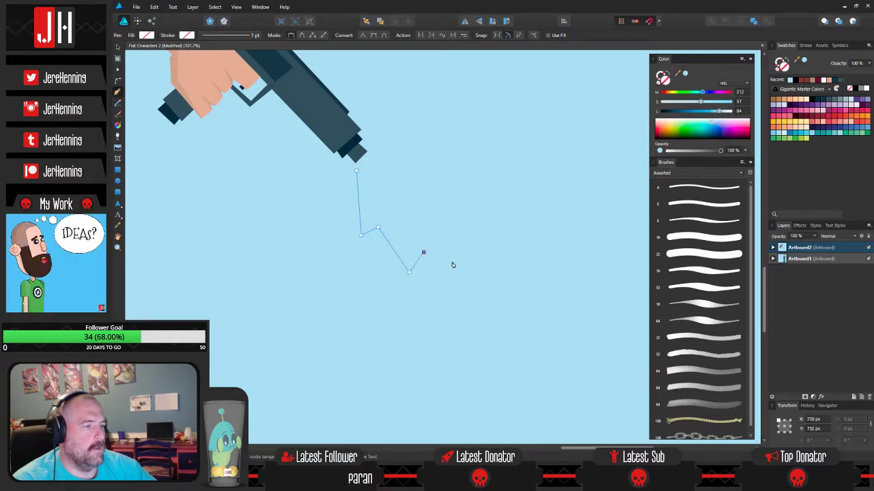
left_click(489, 303)
left_click(507, 297)
left_click(471, 228)
left_click(489, 232)
left_click(470, 212)
left_click(502, 199)
left_click(447, 182)
left_click(467, 168)
left_click(371, 156)
left_click(357, 172)
- Fill the muzzle-flash shape with red and check it against the whole figure
scroll(361, 172, "down", 3)
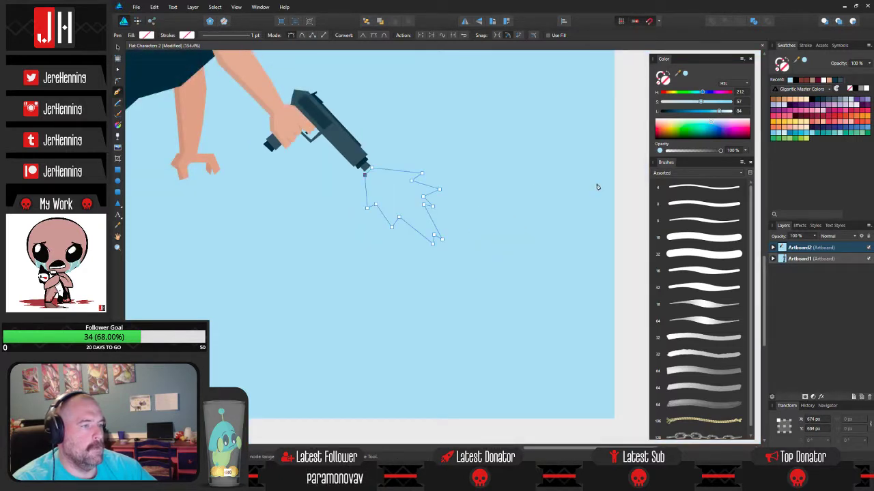
left_click(836, 120)
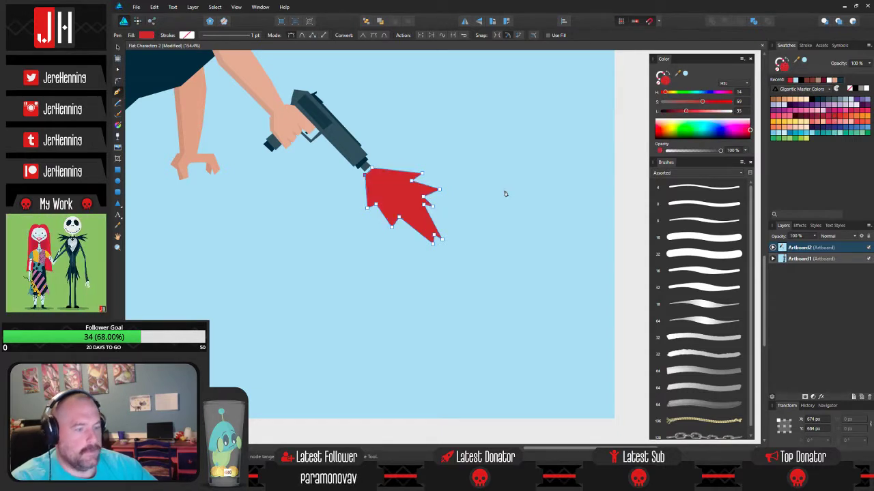
key("v")
left_click(489, 189)
scroll(399, 187, "down", 3)
scroll(369, 190, "up", 4)
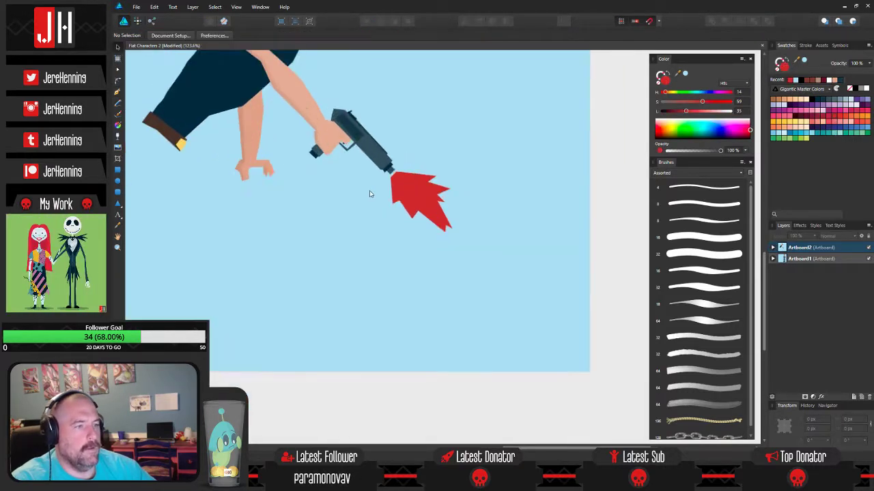
scroll(395, 181, "up", 1)
scroll(435, 186, "down", 7)
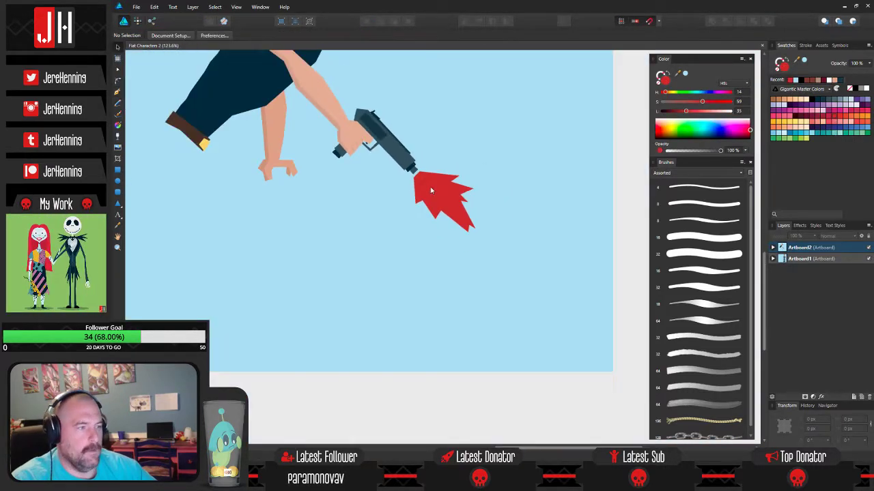
- Recolour the muzzle flash with a bright yellow swatch
scroll(377, 202, "up", 4)
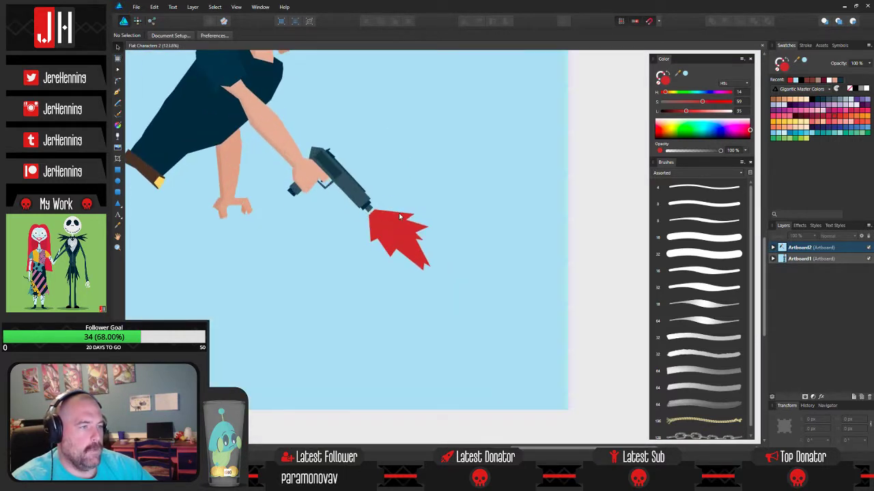
left_click(401, 219)
left_click(785, 127)
left_click(507, 205)
scroll(374, 219, "up", 4)
scroll(406, 215, "down", 3)
- Fill the muzzle flash with a warmer orange-yellow swatch
left_click(408, 217)
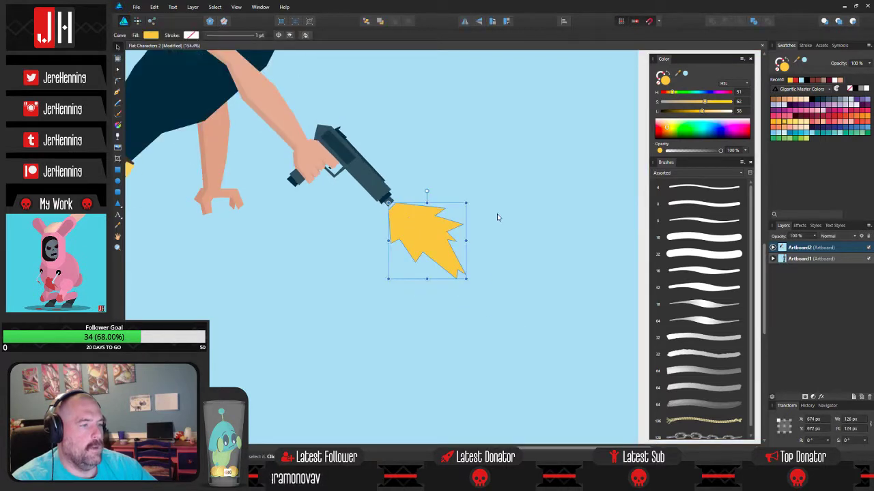
left_click(781, 124)
left_click(531, 181)
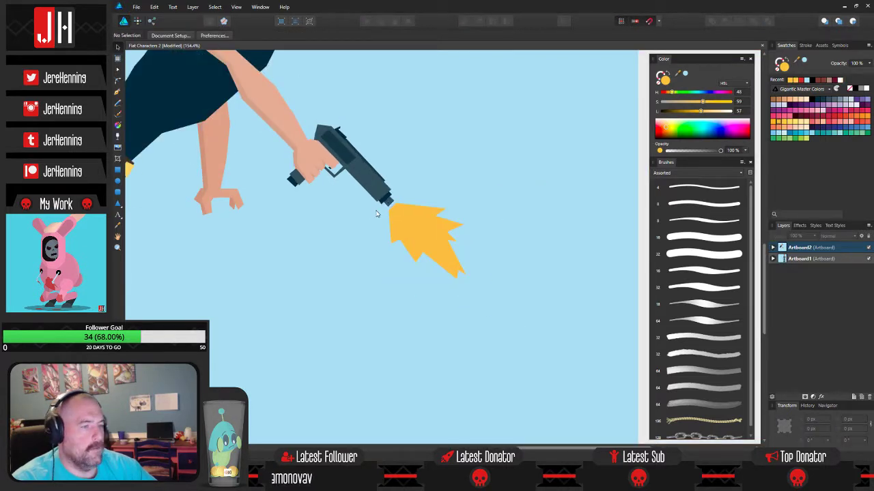
- Draw a smaller closed, jagged outline inside the orange-yellow muzzle flash with the Pen tool, following its spikes
scroll(378, 214, "up", 2)
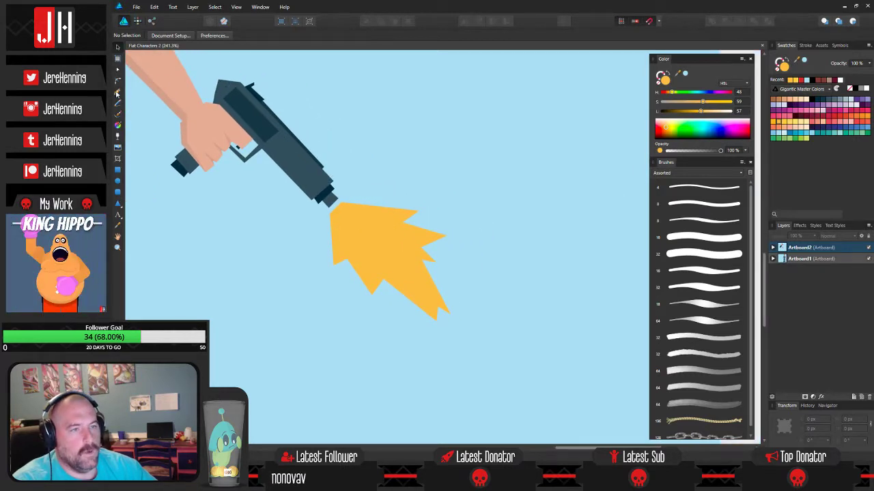
left_click(118, 93)
scroll(403, 227, "up", 1)
left_click(324, 213)
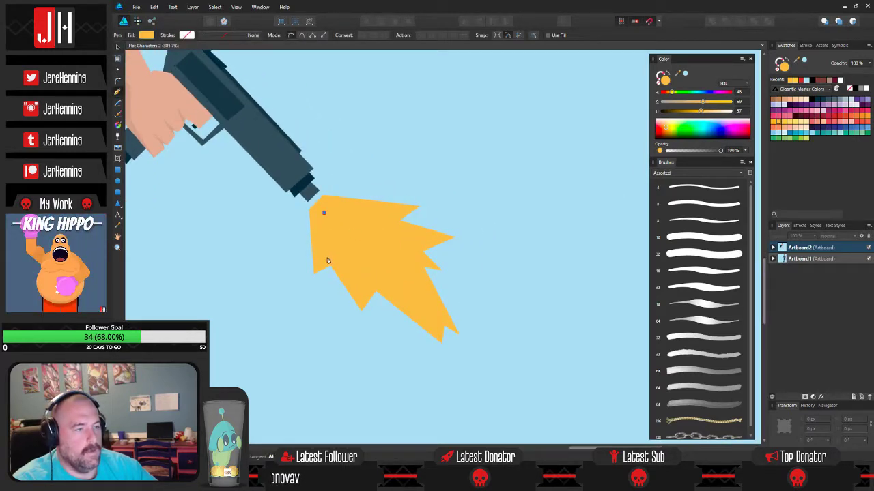
left_click(326, 257)
left_click(361, 295)
left_click(372, 277)
left_click(437, 321)
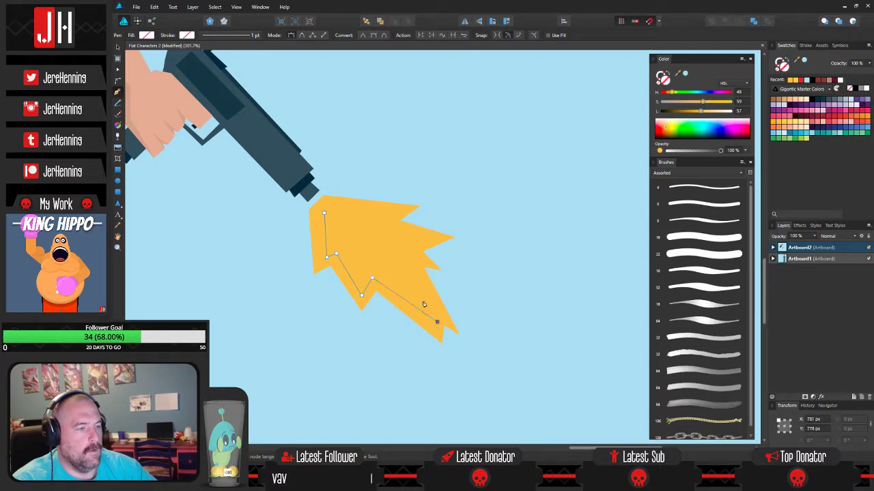
left_click(413, 260)
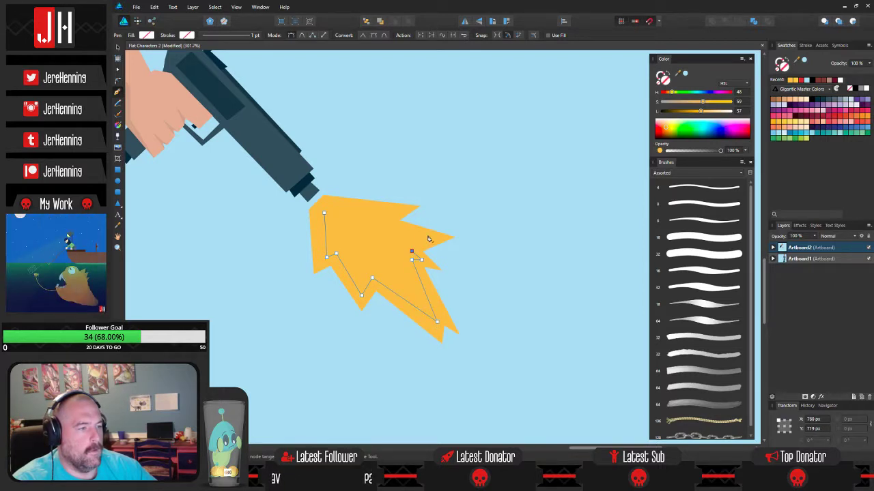
left_click(397, 225)
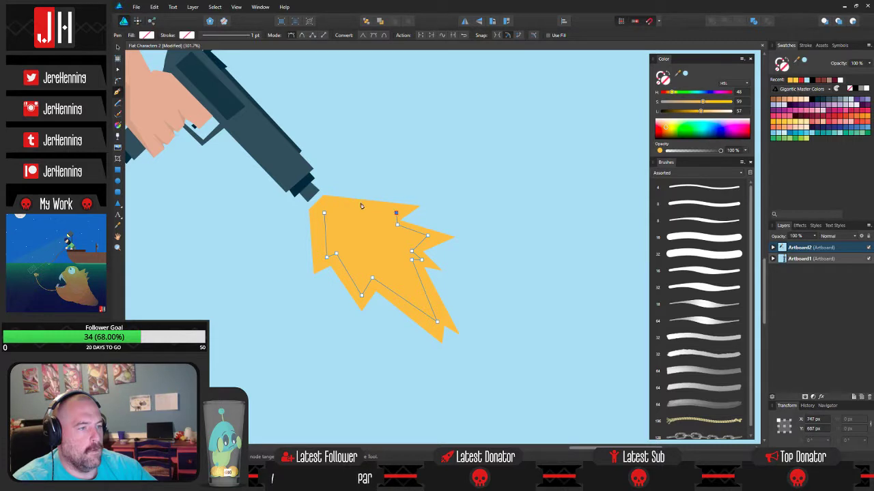
left_click(334, 205)
left_click(325, 213)
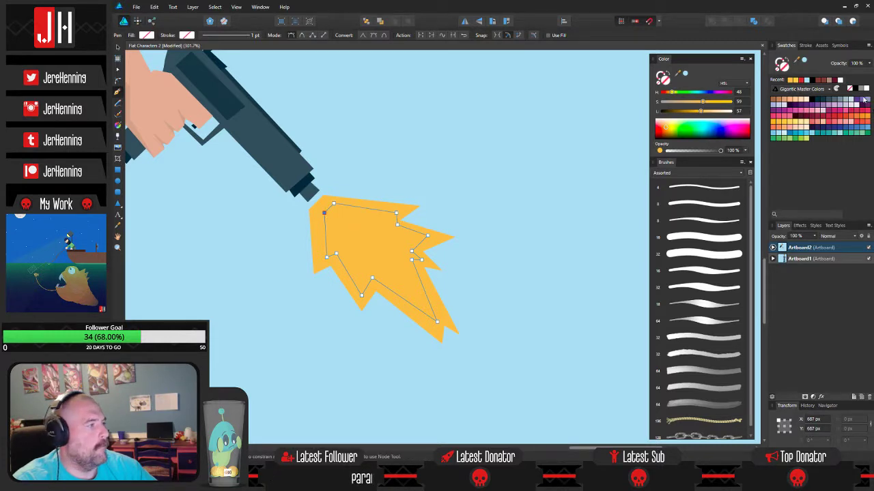
- Fill the inner muzzle-flash shape with white and make it semi-transparent over the orange-yellow shape
left_click(866, 89)
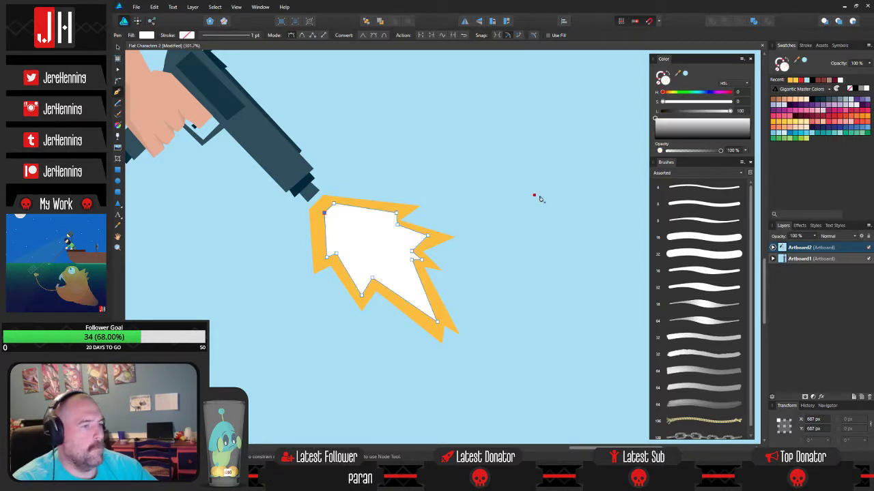
key("5")
key("v")
left_click(477, 210)
scroll(473, 216, "down", 4)
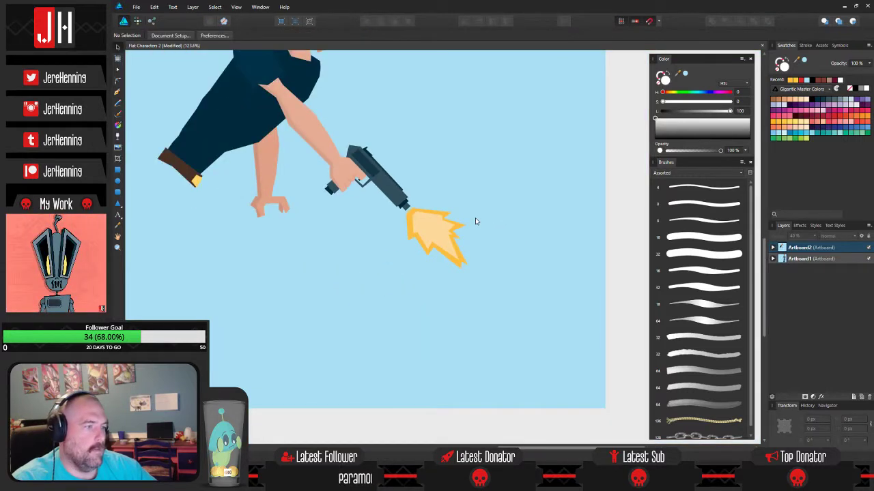
- Examine the two-layer muzzle flash up close and against the whole figure on Artboard2
scroll(476, 221, "down", 2)
scroll(467, 239, "up", 5)
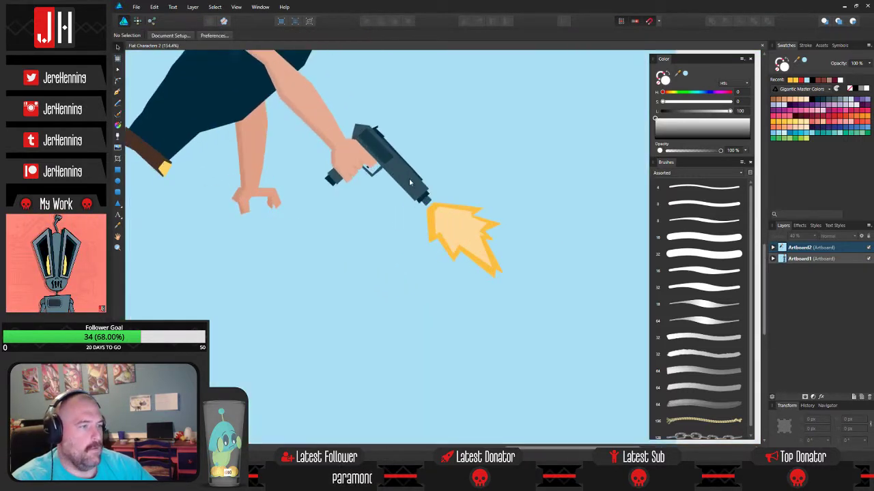
scroll(466, 247, "up", 2)
left_click_drag(479, 253, 336, 194)
scroll(403, 266, "down", 2)
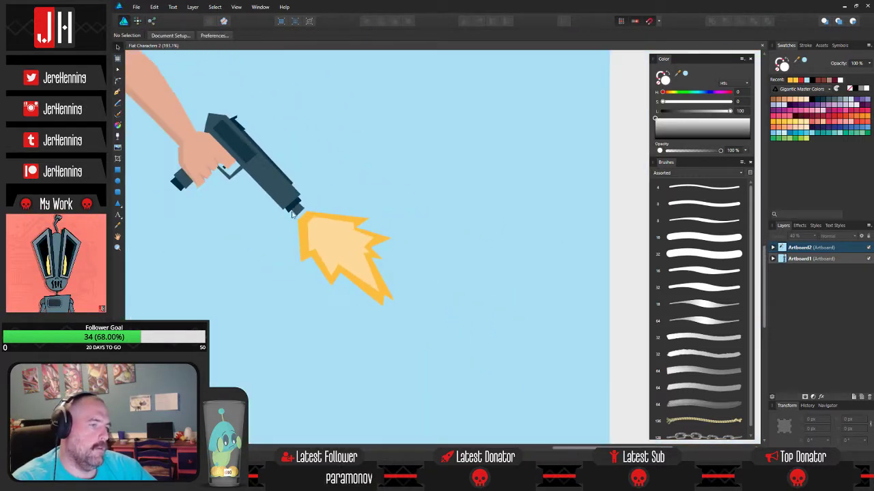
left_click_drag(242, 161, 334, 234)
scroll(340, 235, "down", 3)
scroll(346, 213, "down", 2)
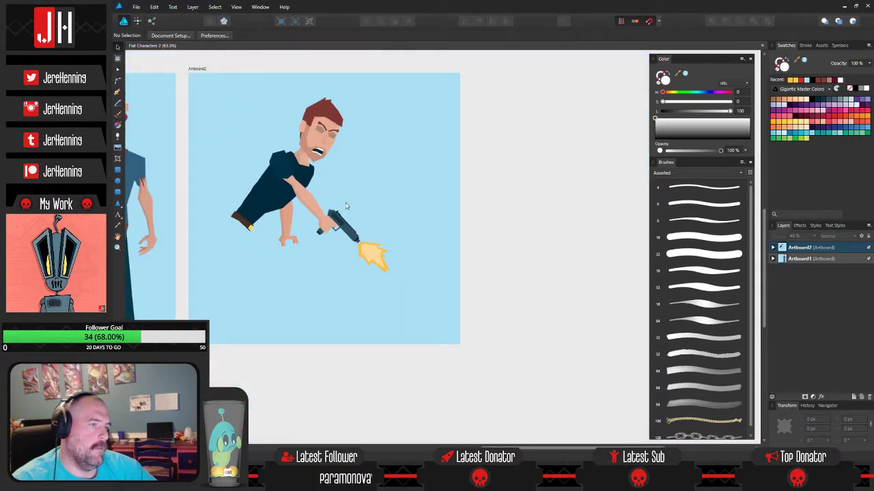
scroll(364, 246, "up", 2)
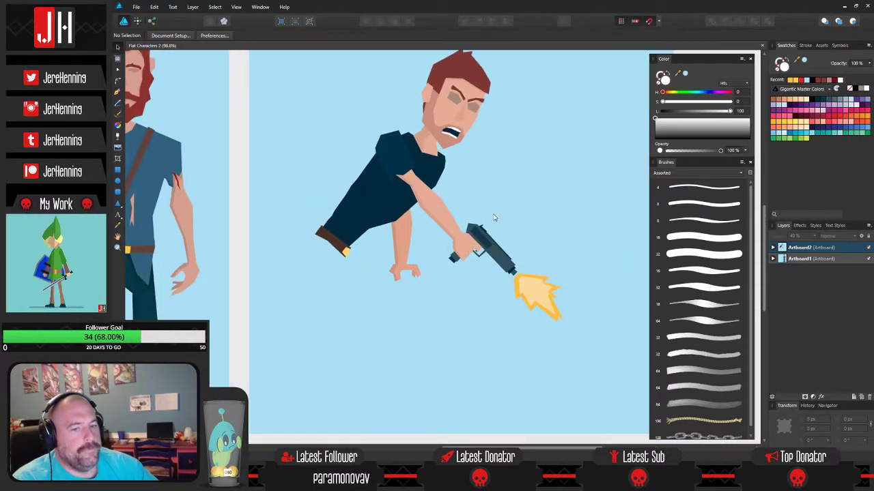
left_click_drag(521, 207, 465, 241)
scroll(465, 242, "up", 2)
scroll(465, 242, "down", 2)
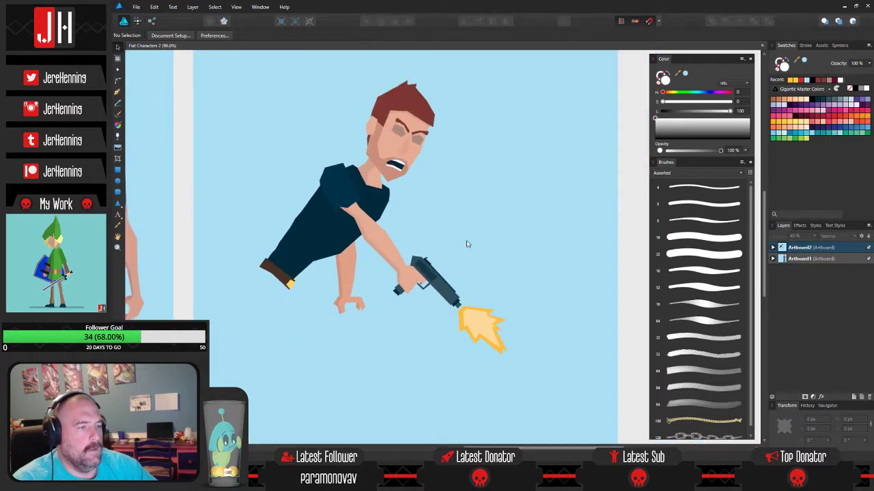
left_click_drag(466, 244, 422, 192)
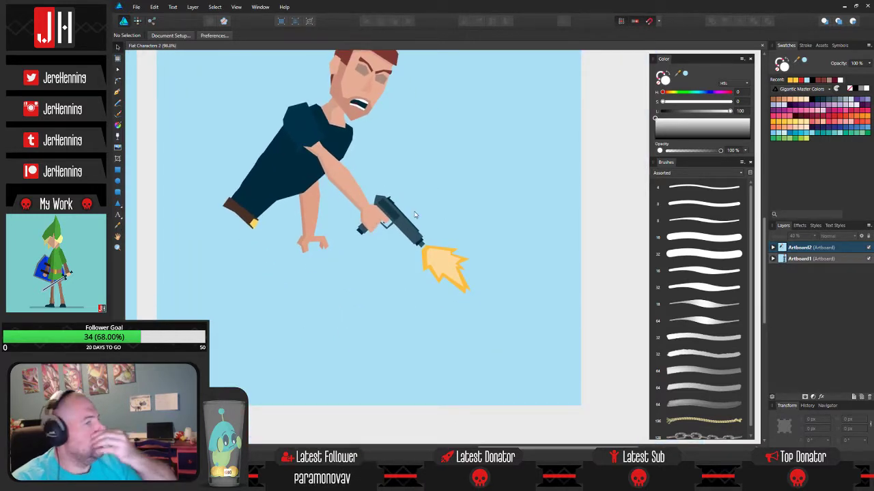
left_click_drag(413, 182, 410, 205)
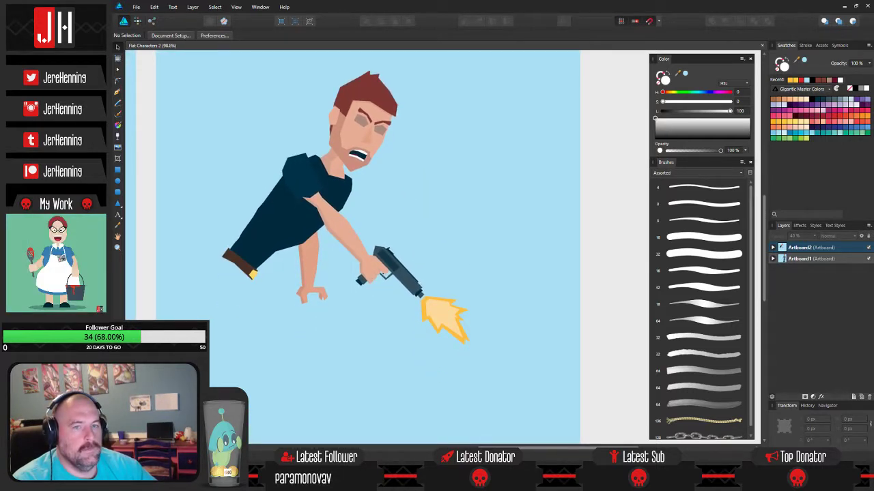
left_click_drag(468, 212, 494, 170)
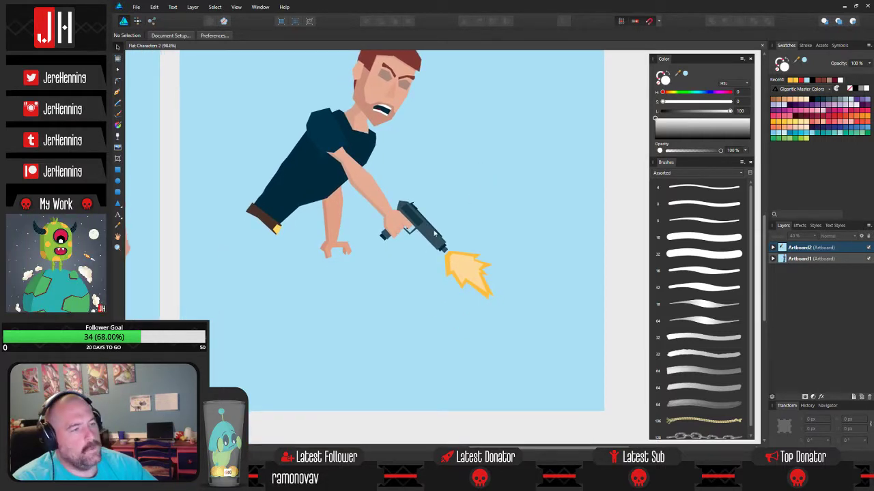
scroll(431, 231, "up", 4)
scroll(431, 229, "down", 3)
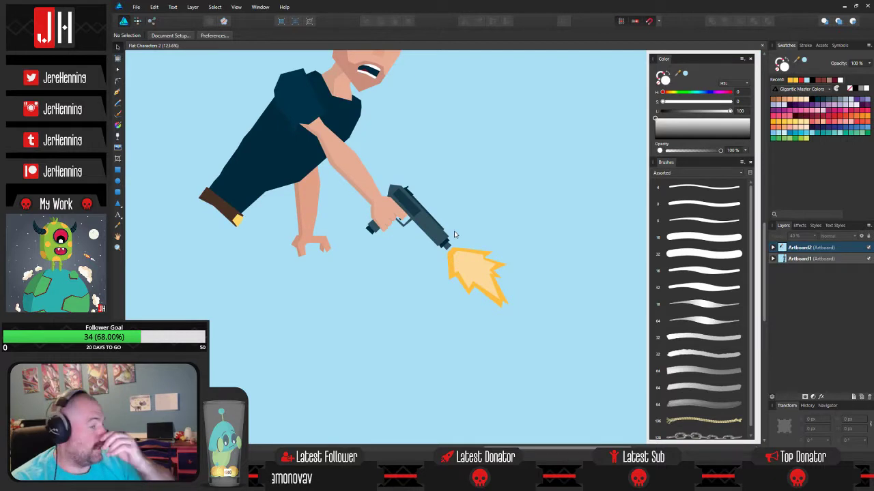
- Draw a closed jagged Pen outline slightly outside the flash's lower edge, tip and lower spikes, cutting back through its middle, and fill it white
scroll(453, 231, "up", 4)
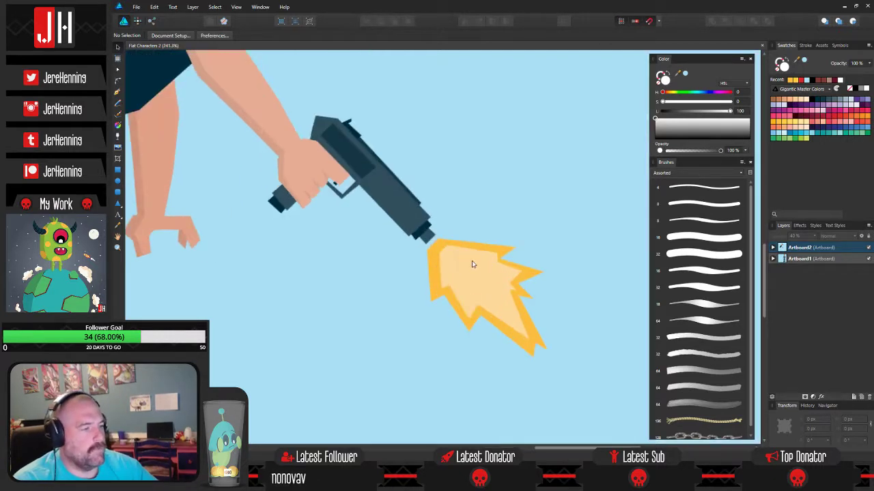
left_click(121, 92)
scroll(323, 250, "up", 2)
left_click(340, 278)
left_click(402, 377)
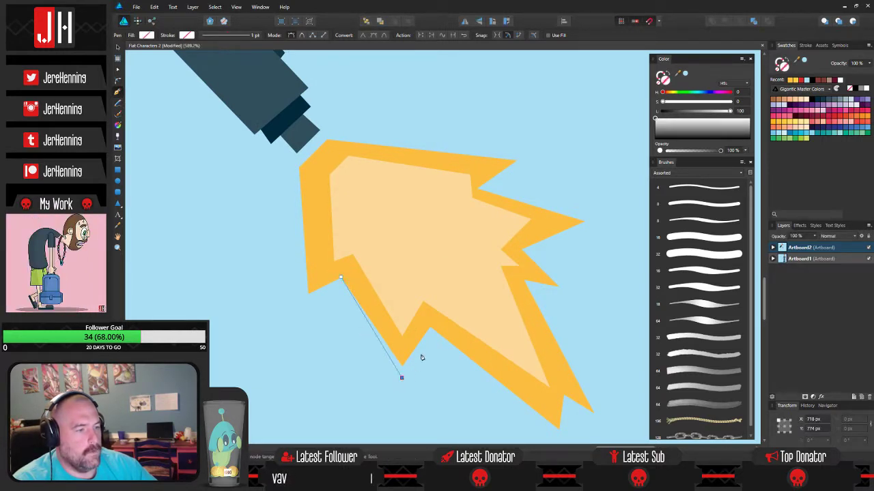
left_click(432, 336)
scroll(432, 341, "down", 2)
scroll(432, 341, "right", 4)
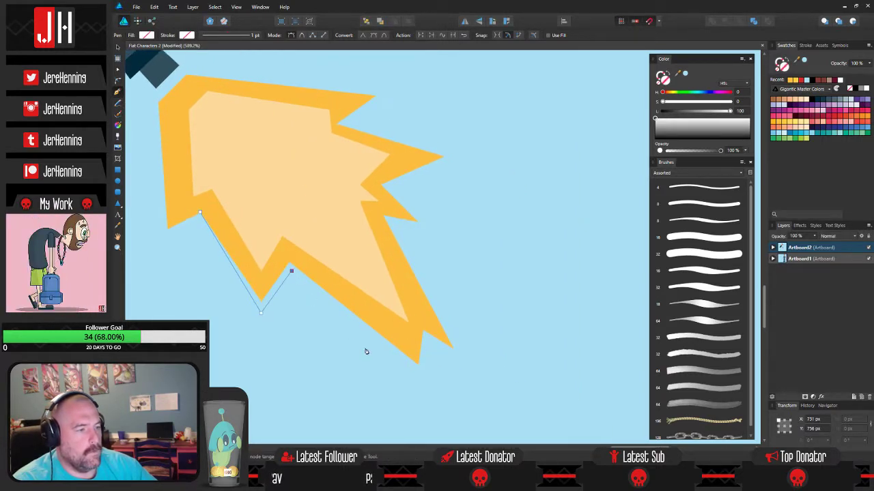
left_click(422, 374)
left_click(427, 341)
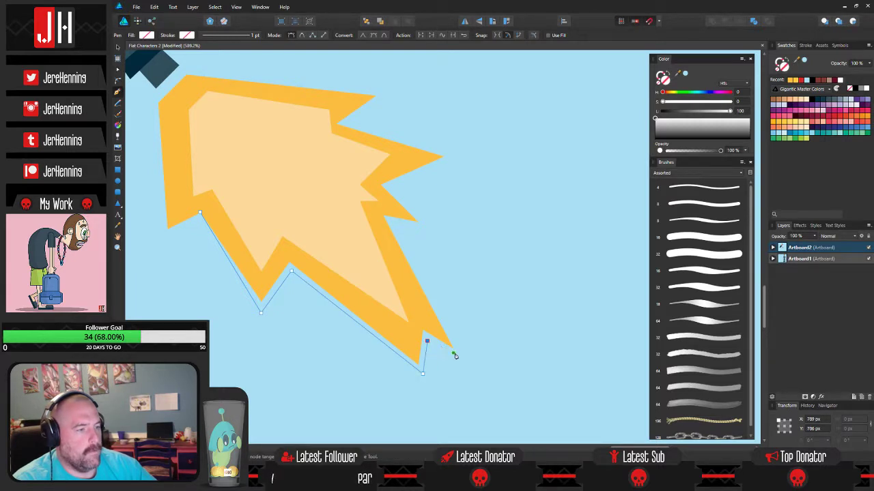
left_click(458, 354)
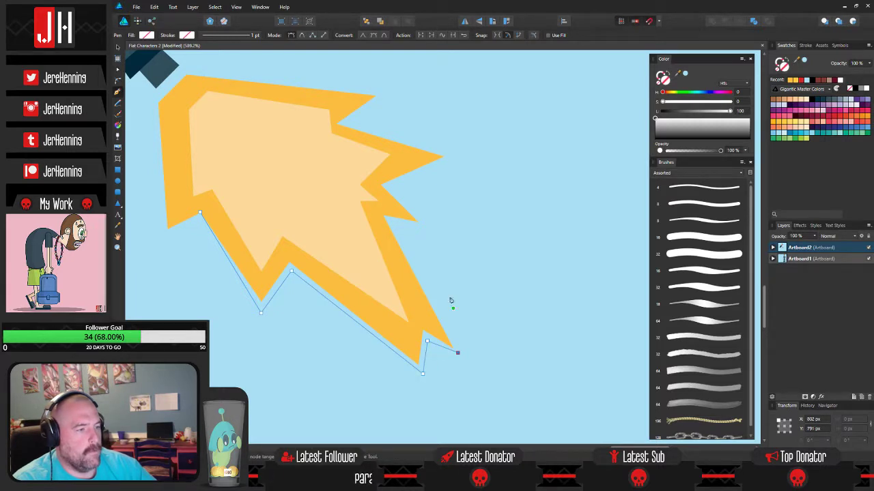
left_click(390, 221)
left_click(424, 228)
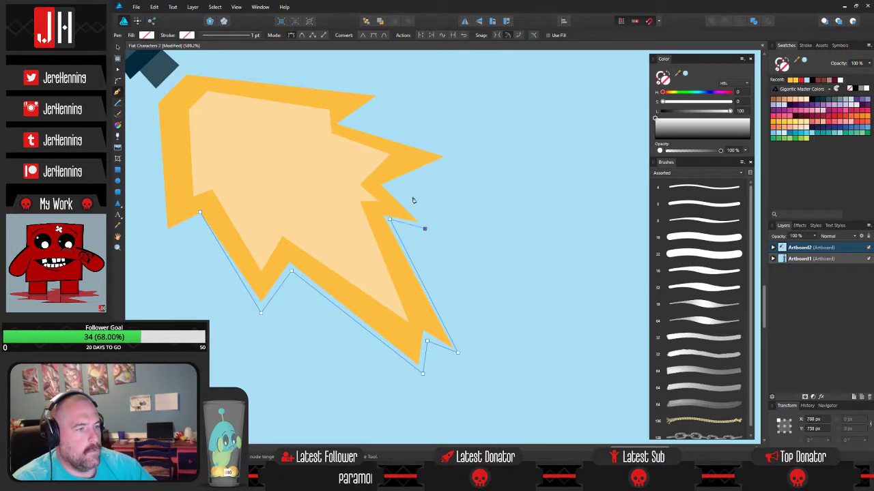
left_click(382, 181)
left_click(279, 166)
left_click(228, 194)
left_click(200, 213)
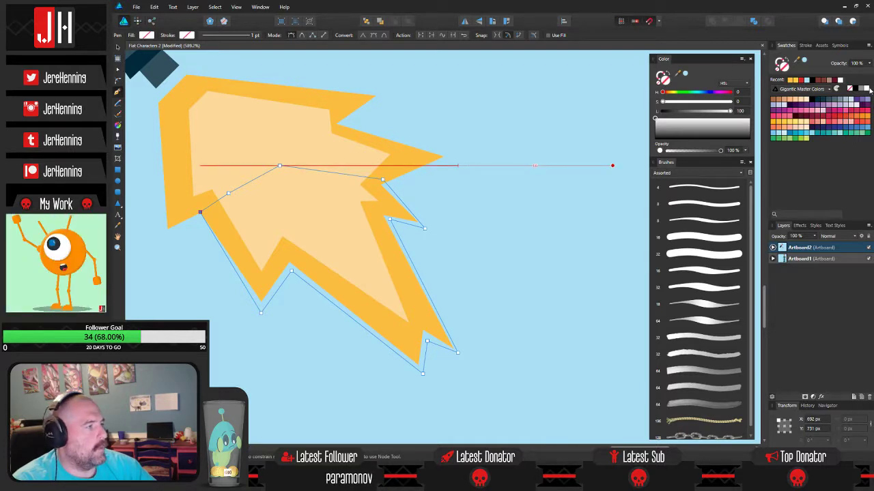
left_click(867, 89)
- Try to send the white shape to the back of the artboard and to delete it, undoing both attempts
left_click(366, 21)
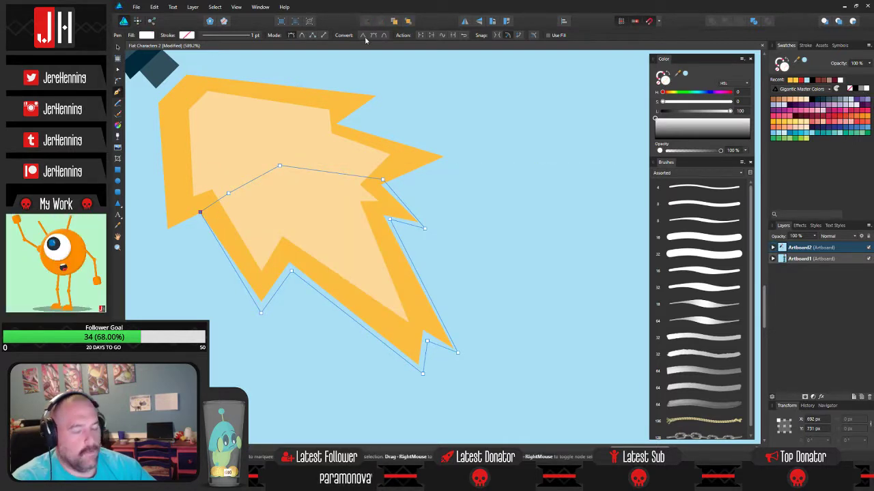
key("ctrl+z")
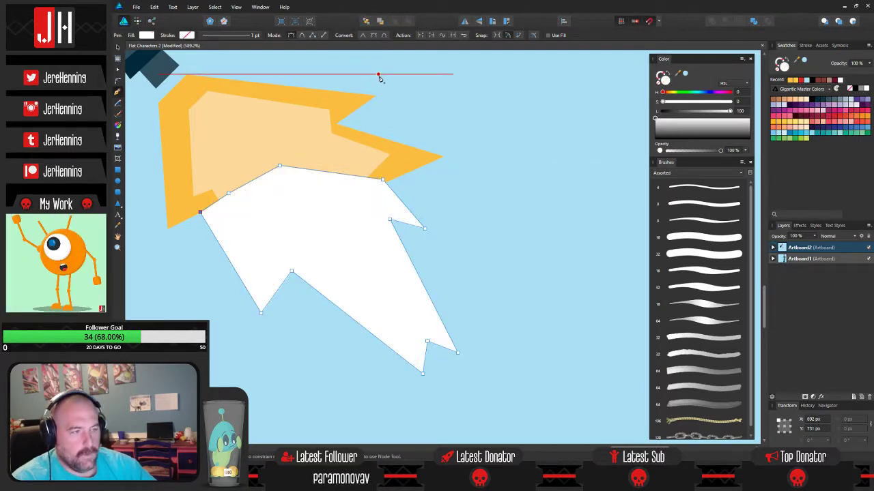
key("Delete")
key("v")
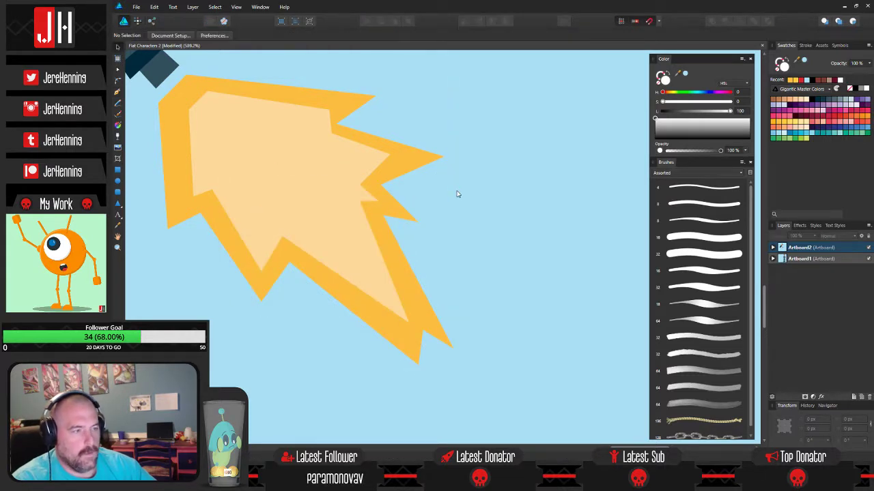
key("ctrl+z")
scroll(457, 195, "down", 8)
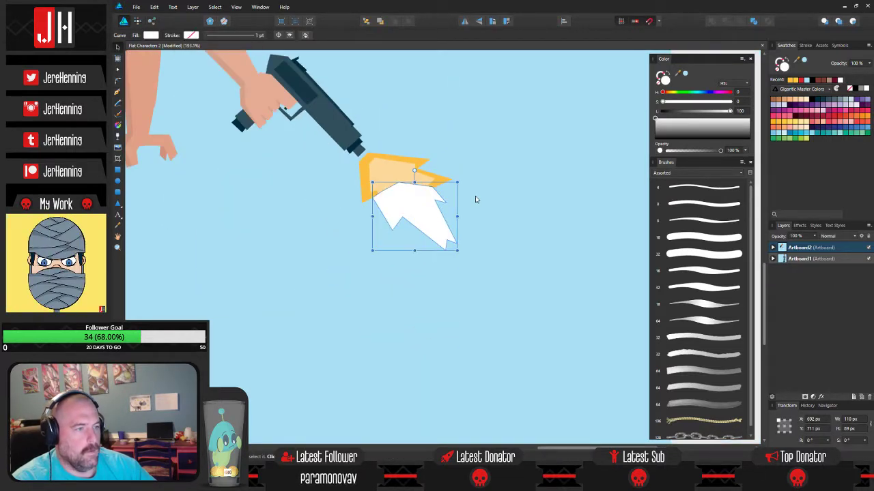
- Move all the character, pistol and muzzle-flash shapes on Artboard2 into a new layer above the locked background rectangle
left_click(596, 227)
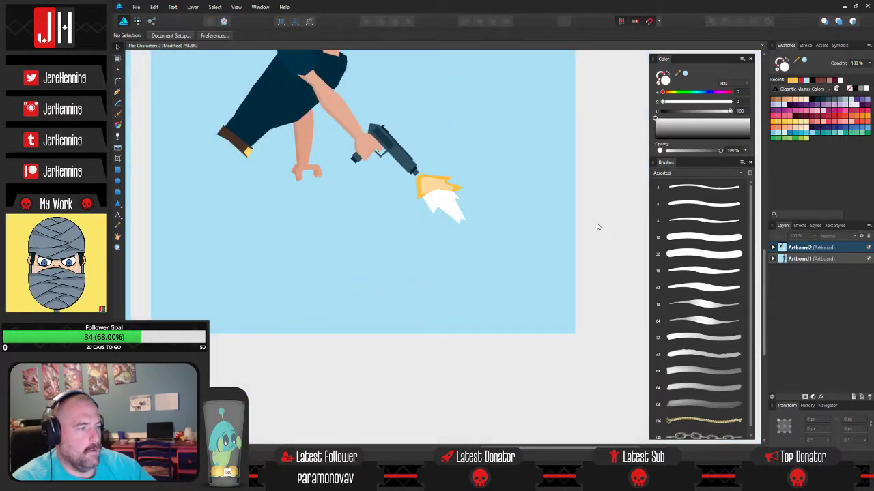
left_click(774, 248)
scroll(832, 347, "down", 5)
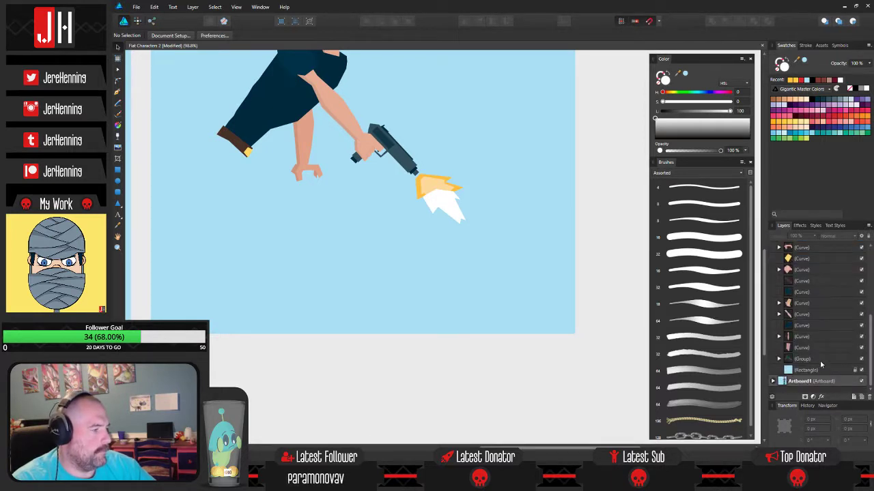
scroll(838, 314, "up", 5)
left_click(824, 260)
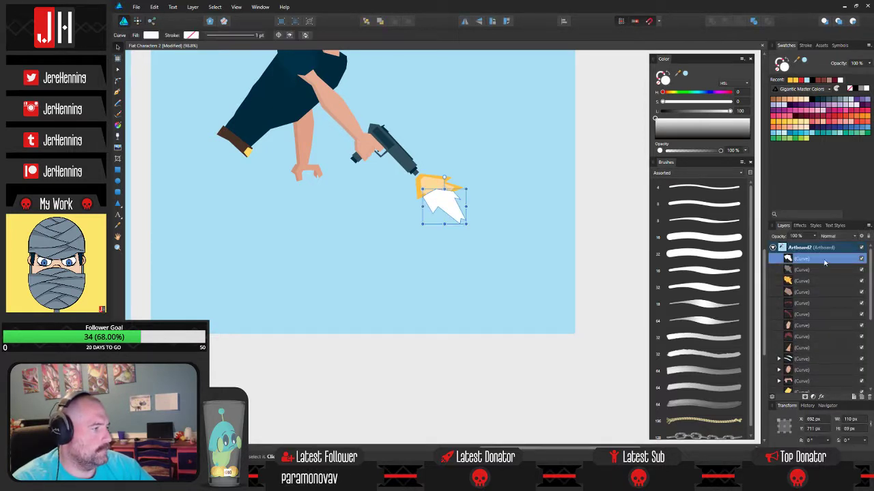
scroll(819, 334, "down", 2)
scroll(820, 335, "down", 3)
scroll(813, 325, "up", 1)
left_click_drag(791, 270, 794, 255)
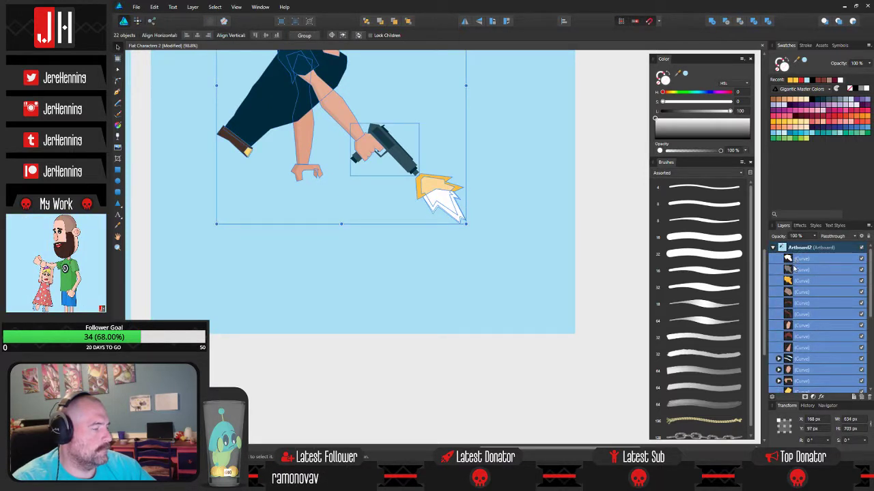
scroll(799, 286, "down", 2)
scroll(802, 291, "down", 3)
left_click_drag(801, 348, 797, 358)
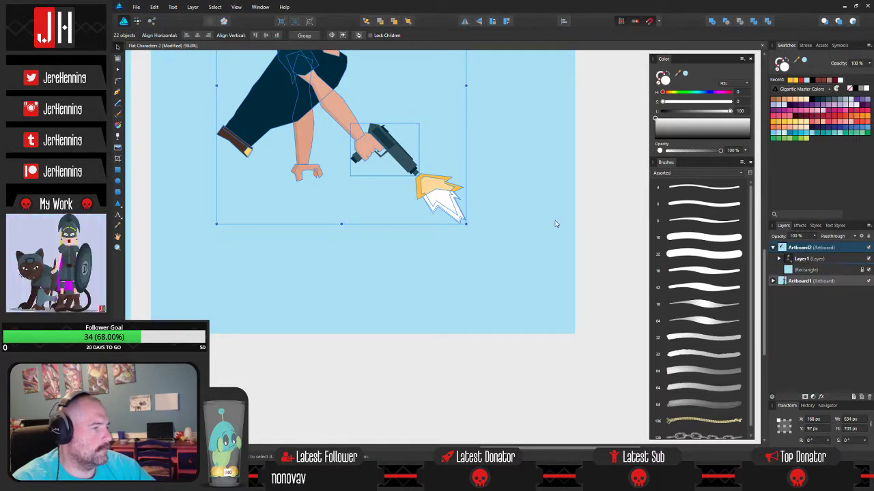
- Send the white jagged shape to the back of its layer, behind the muzzle flash
left_click(477, 226)
left_click(443, 205)
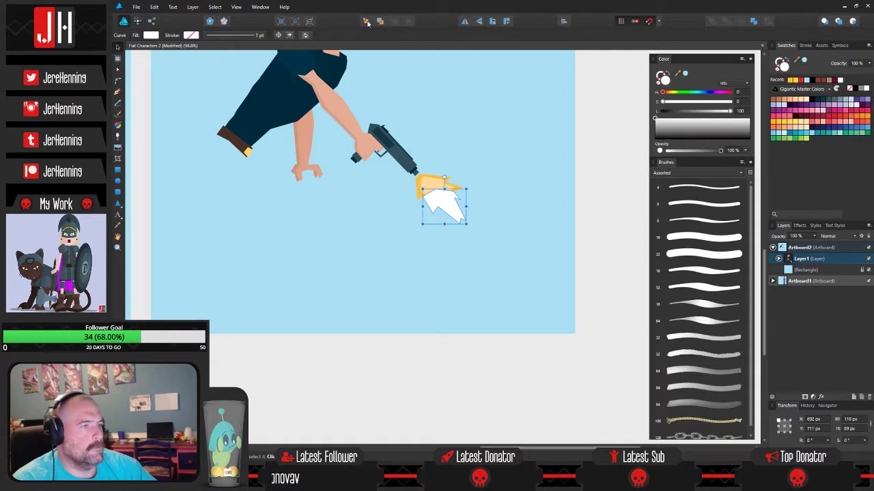
key("Delete")
scroll(430, 154, "up", 5)
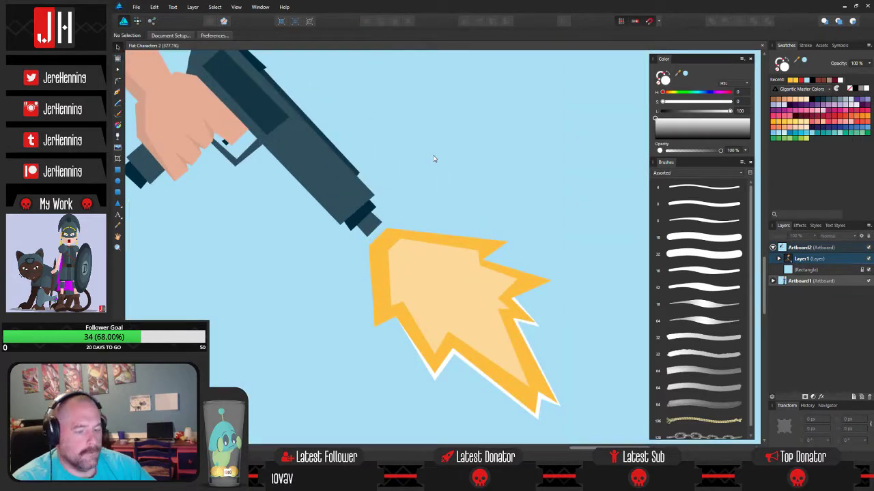
scroll(443, 159, "down", 4)
scroll(458, 161, "down", 2)
scroll(450, 165, "up", 4)
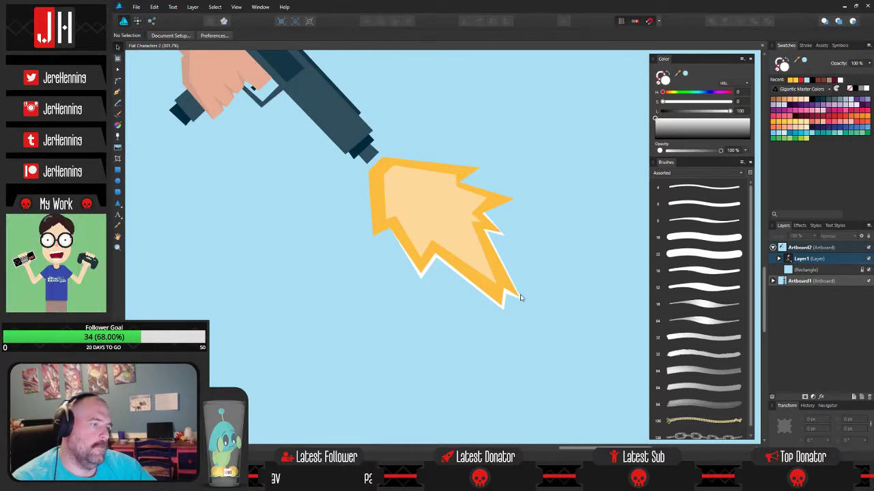
- Draw a small closed five-point Pen outline just outside the flash's muzzle end and upper edge, and fill it white
key("p")
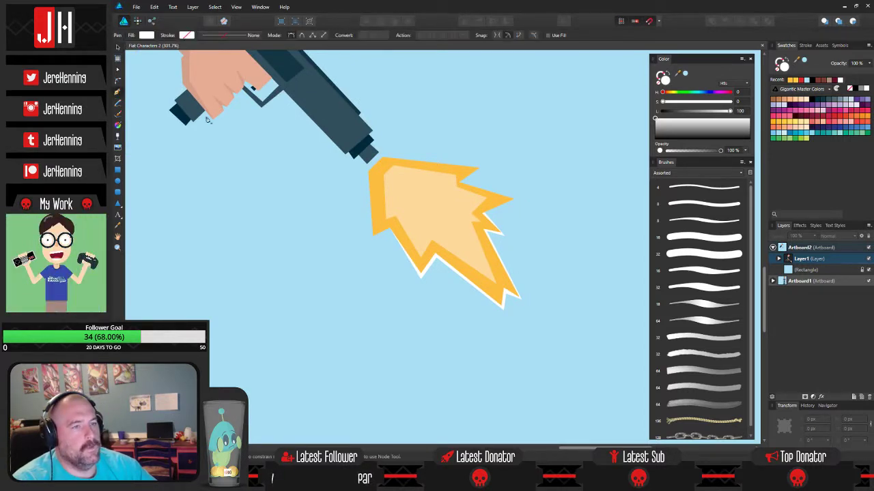
scroll(368, 155, "up", 3)
left_click_drag(374, 237, 400, 149)
left_click(487, 164)
left_click(428, 210)
left_click(374, 237)
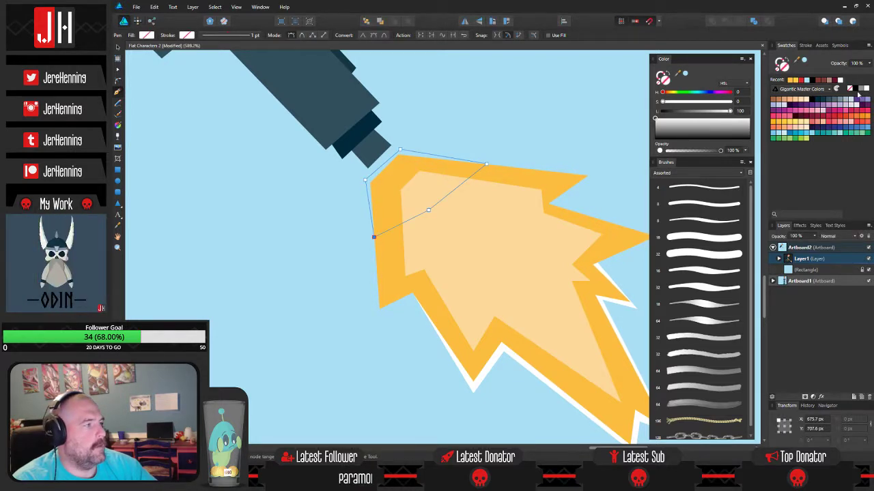
left_click(866, 89)
- Send the small white shape behind the muzzle flash and check the white rim against the figure
left_click(366, 21)
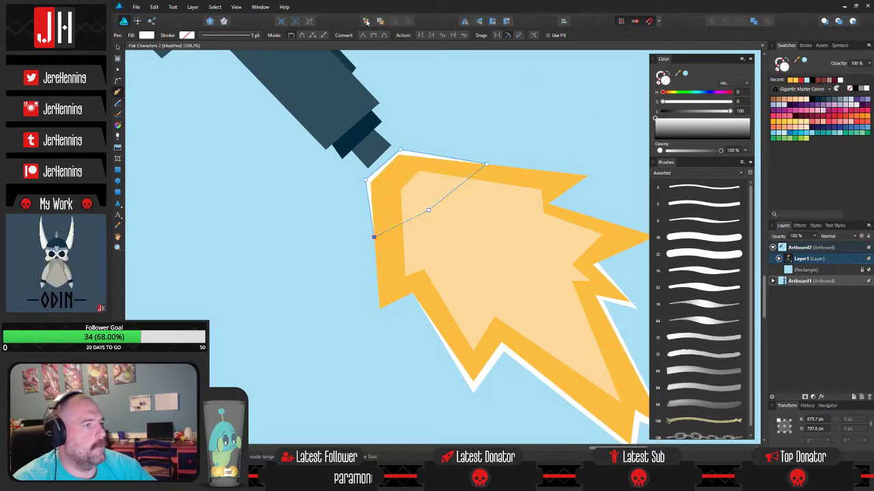
key("v")
left_click(515, 94)
scroll(514, 97, "down", 6)
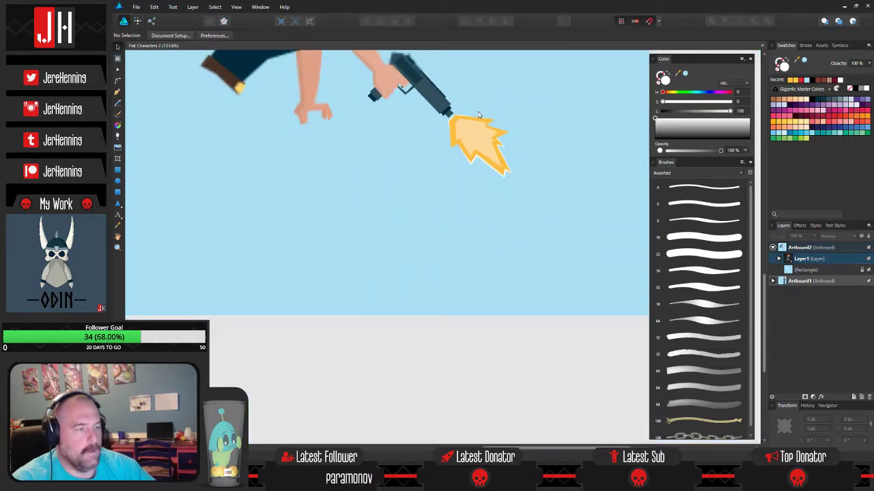
scroll(504, 208, "up", 2)
scroll(486, 193, "down", 1)
scroll(486, 194, "up", 2)
scroll(486, 193, "down", 4)
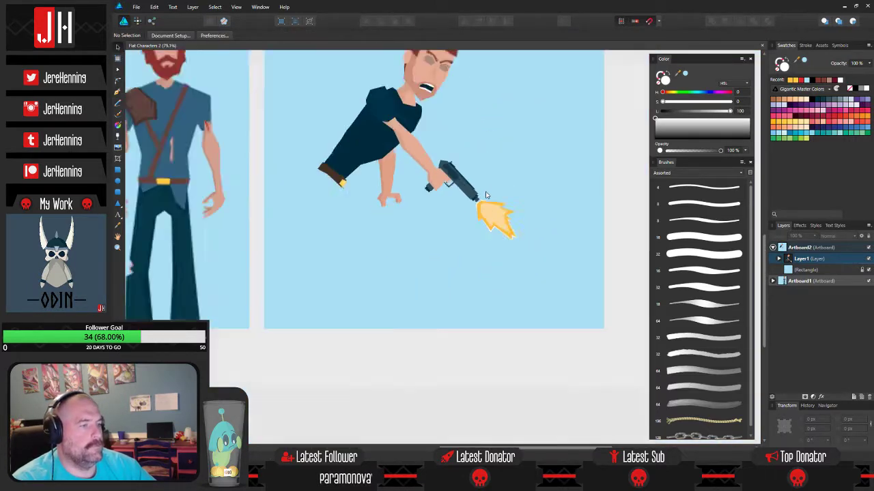
- Compare the firing pose on Artboard2 with the standing character on Artboard1 at several magnifications
left_click_drag(454, 212, 446, 217)
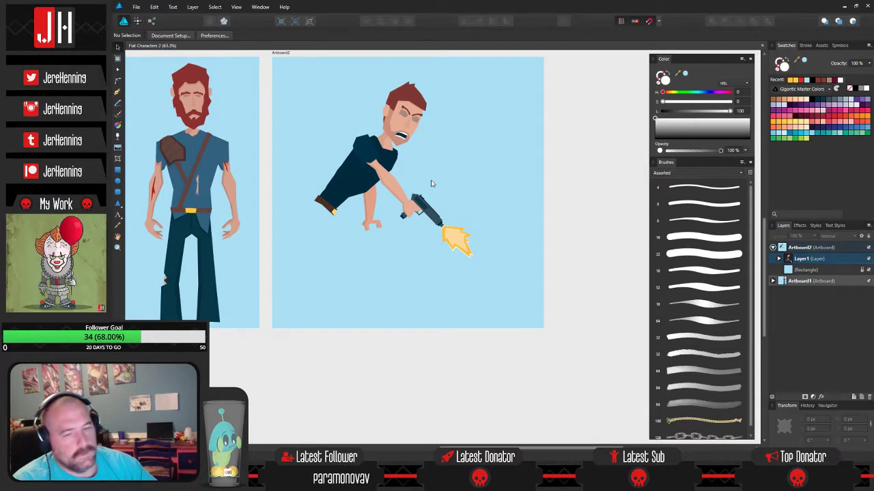
left_click_drag(442, 182, 511, 180)
left_click_drag(491, 146, 486, 174)
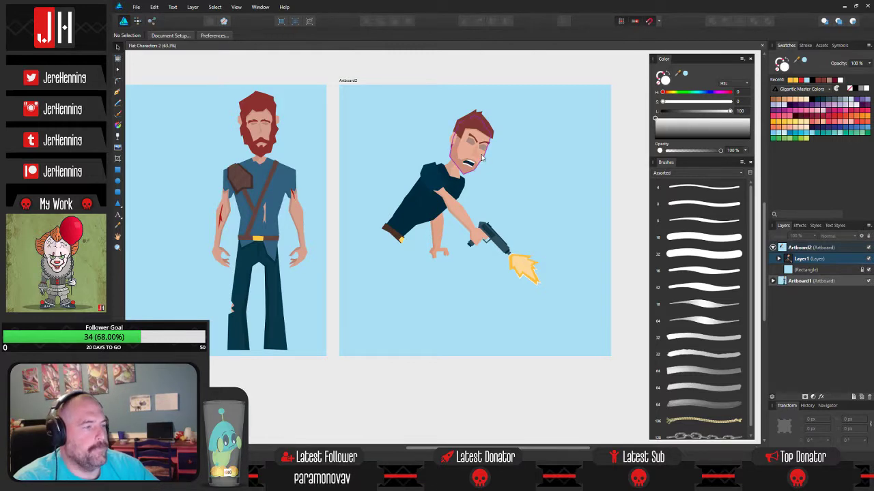
scroll(477, 158, "up", 3)
scroll(464, 161, "down", 4)
scroll(415, 150, "left", 2)
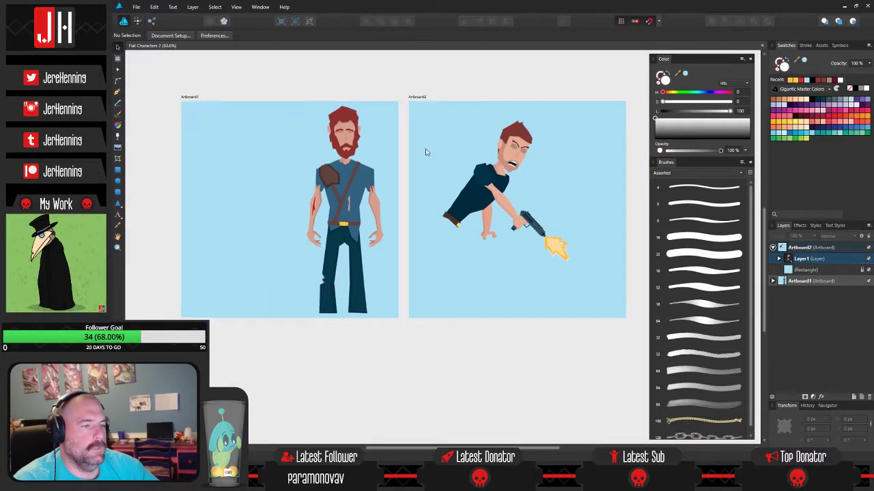
scroll(321, 157, "up", 5)
scroll(338, 162, "down", 4)
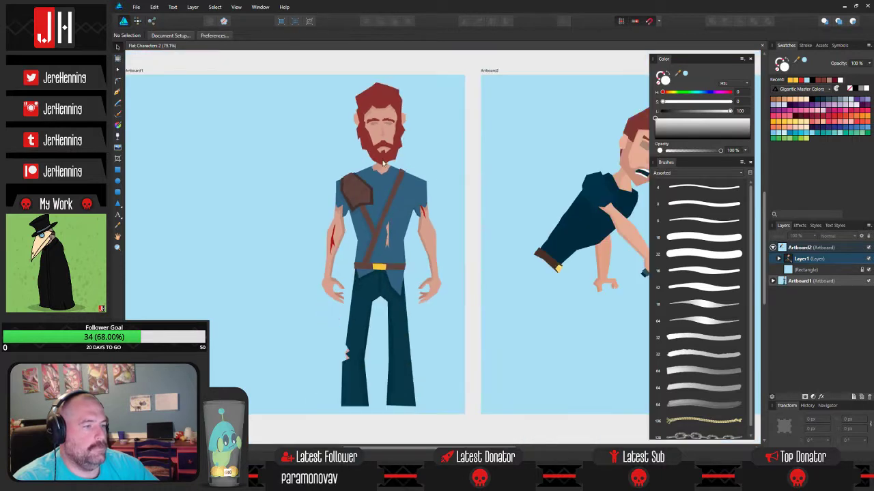
scroll(344, 193, "up", 1)
left_click_drag(469, 198, 429, 192)
scroll(430, 196, "down", 1)
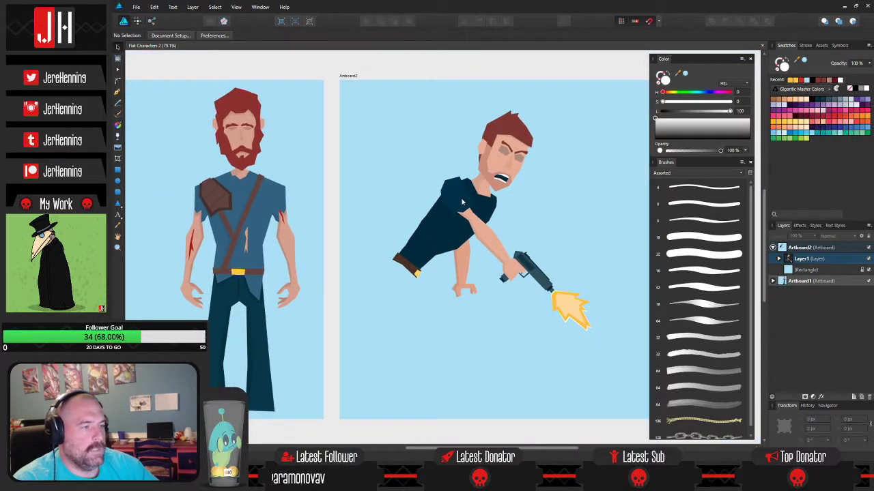
scroll(443, 198, "up", 2)
scroll(458, 201, "down", 3)
scroll(468, 204, "up", 1)
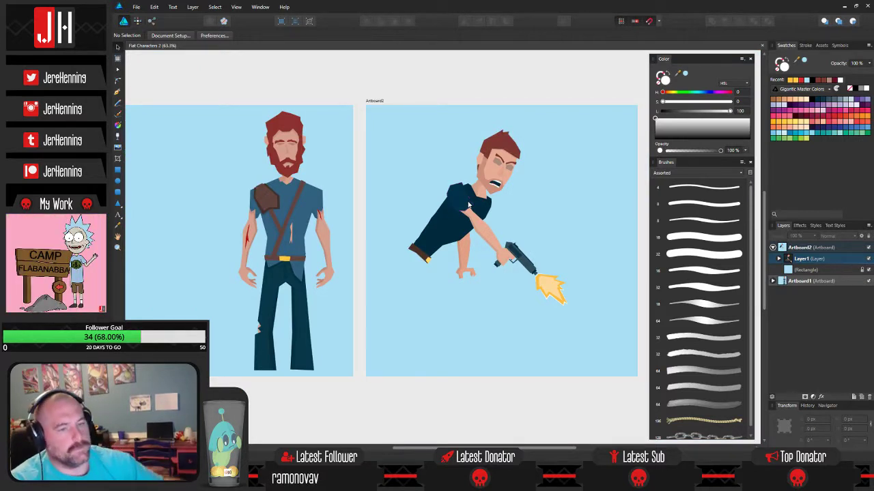
scroll(469, 198, "up", 2)
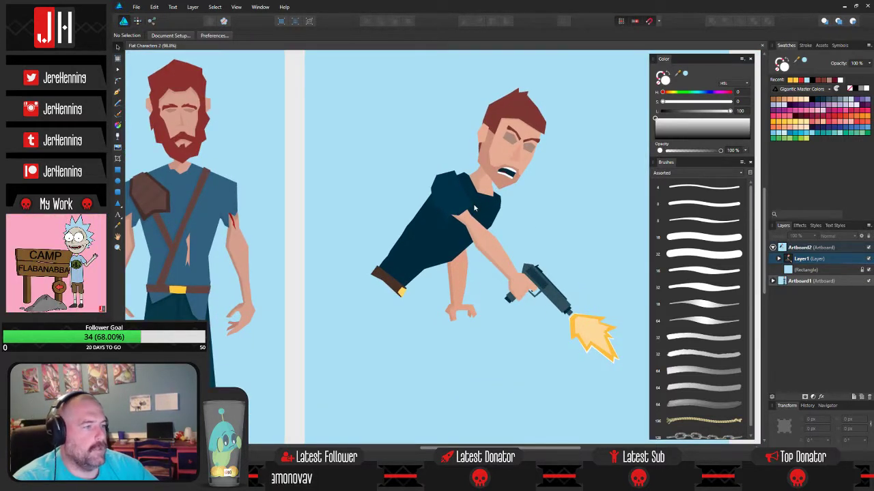
scroll(422, 191, "up", 1)
scroll(422, 190, "down", 2)
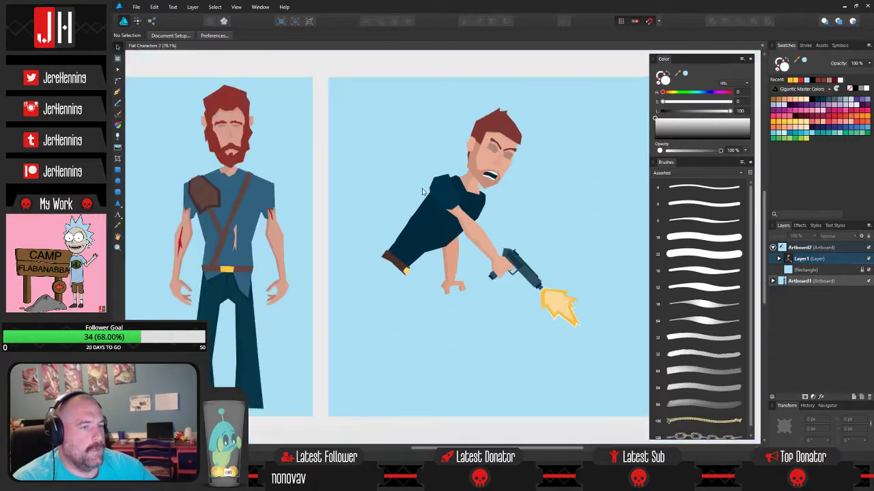
scroll(420, 180, "up", 1)
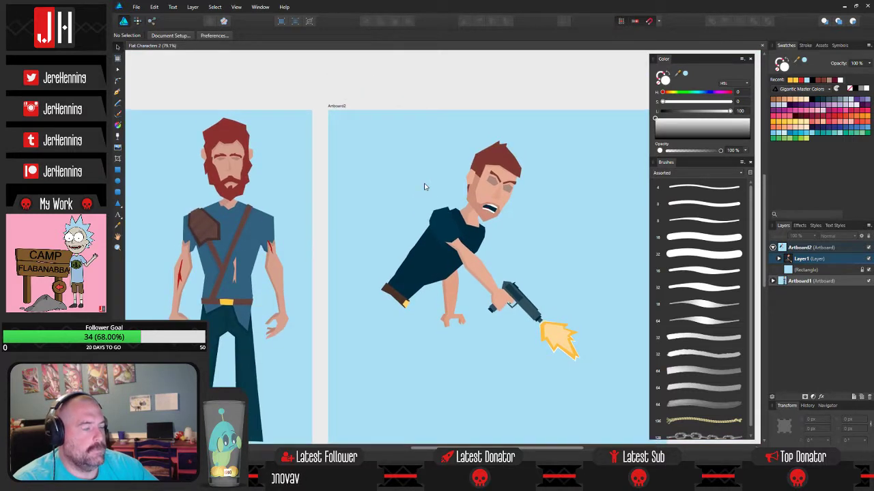
scroll(424, 186, "up", 7)
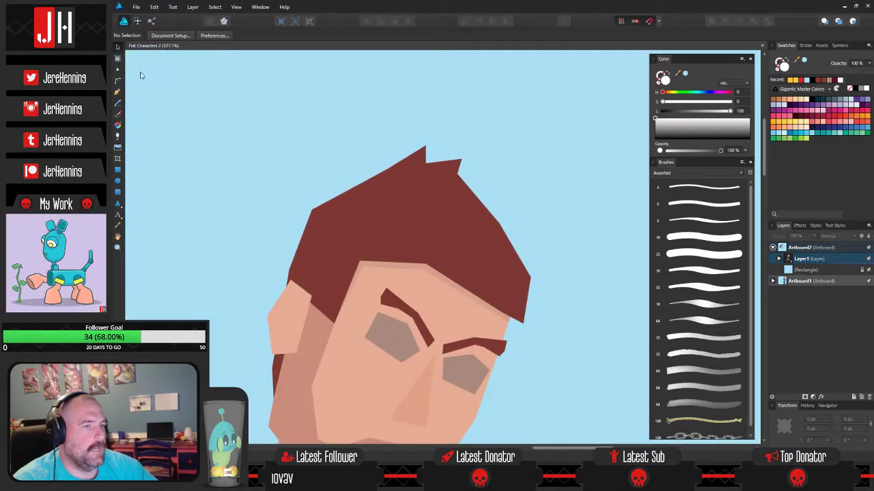
key("p")
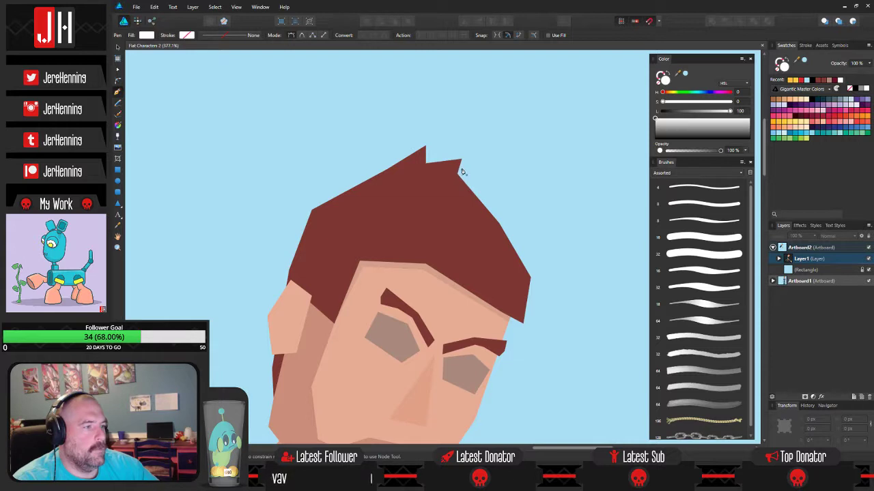
left_click(446, 190)
left_click(460, 168)
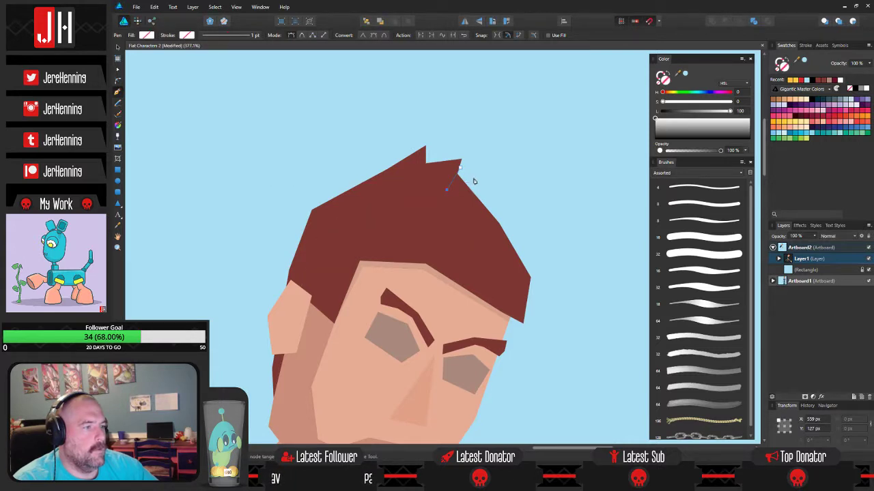
key("Escape")
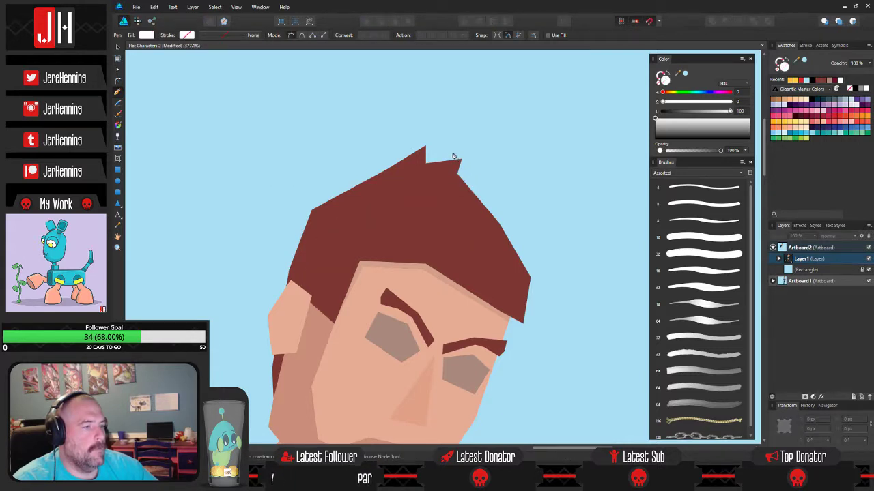
- Try a small black Pen shape at 10% opacity across the notch between the two hair spikes, and remove it
left_click(417, 168)
left_click(439, 153)
left_click(468, 159)
left_click(855, 88)
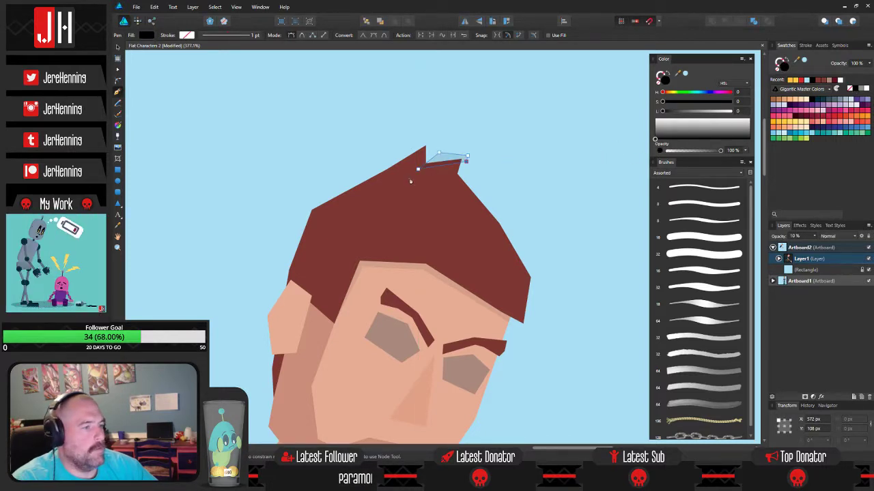
key("1")
key("v")
key("ctrl+d")
left_click(445, 194)
left_click(451, 159)
left_click(507, 184)
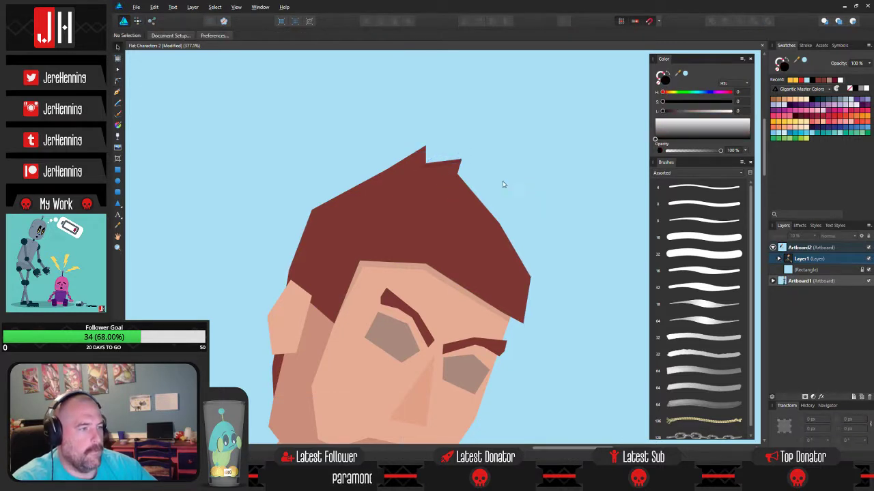
- Try a small black triangle at 10% opacity over the slope of the tallest hair spike, and delete it
key("p")
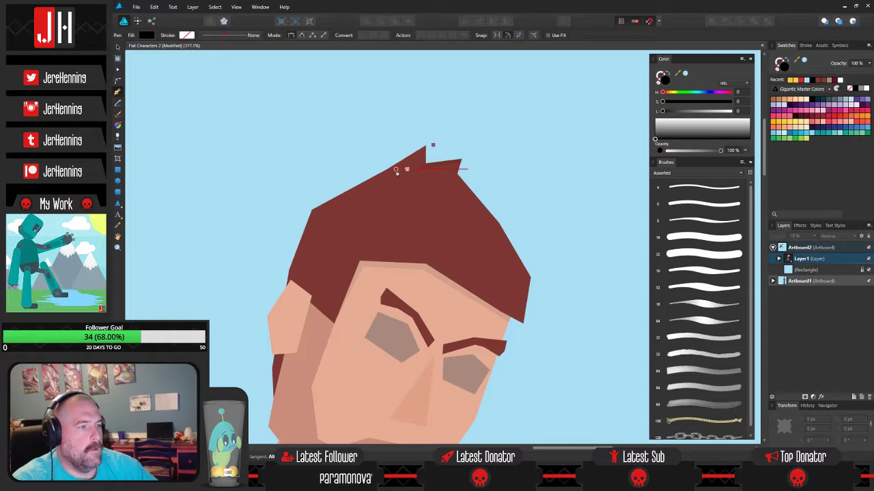
left_click_drag(396, 170, 429, 136)
left_click(433, 146)
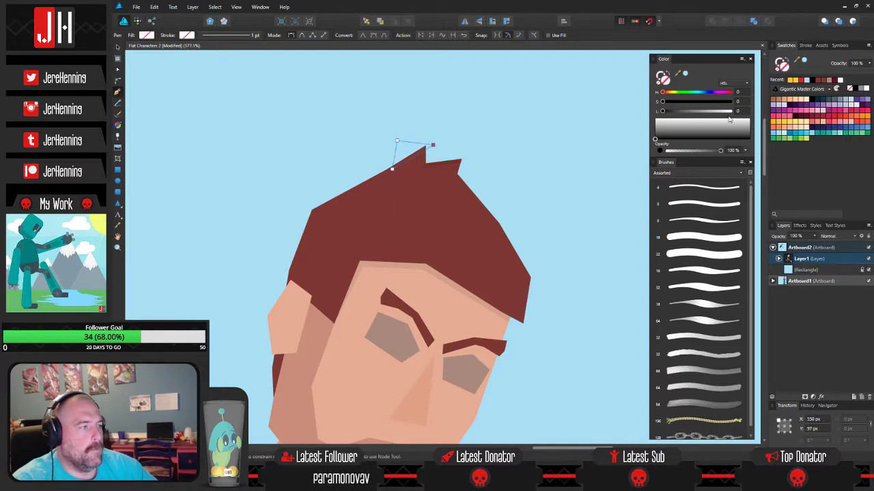
left_click(863, 89)
key("1")
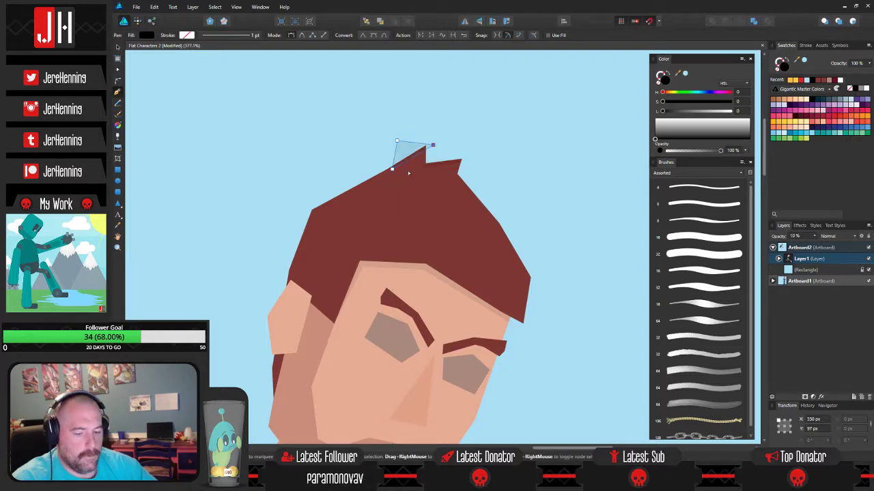
key("Escape")
key("v")
left_click(419, 236)
left_click(407, 153)
key("Delete")
- Save the document and review both characters side by side
scroll(491, 187, "down", 2)
scroll(452, 181, "up", 2)
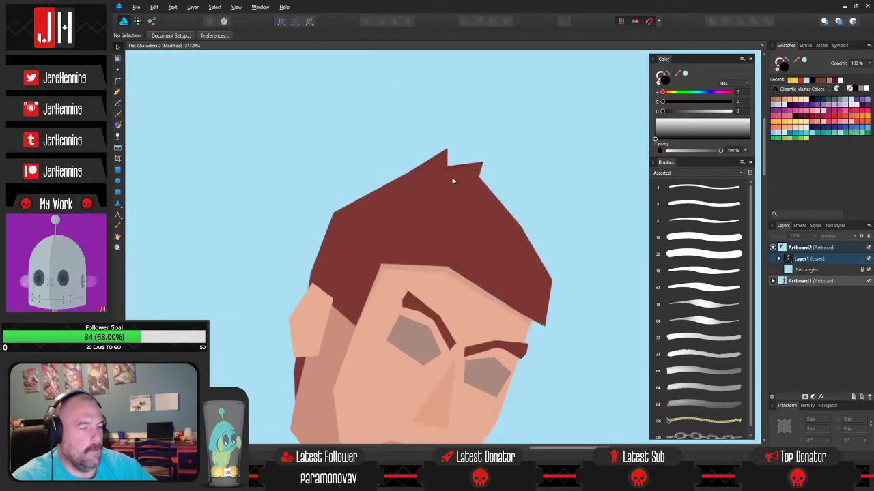
key("ctrl+s")
scroll(452, 181, "down", 7)
left_click_drag(461, 250, 464, 187)
scroll(467, 203, "down", 2)
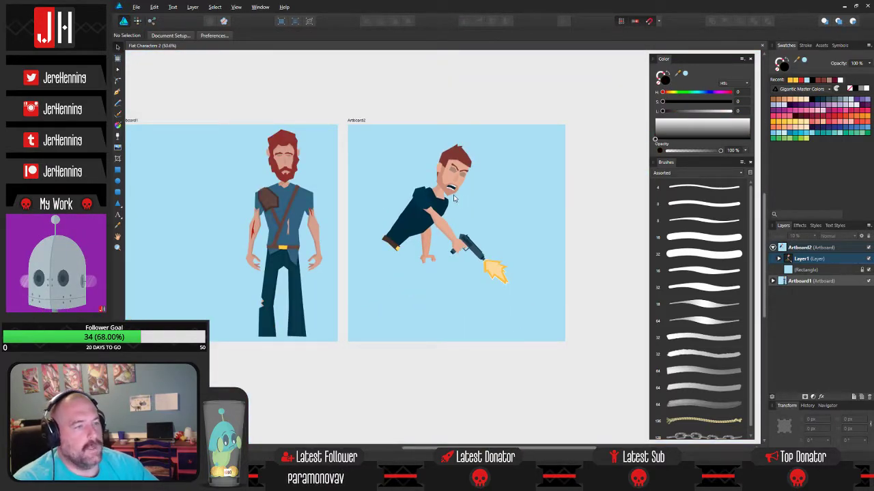
- Move the left eye shape onto the background beside the head and delete the right eye shape
scroll(456, 192, "up", 5)
left_click(445, 142)
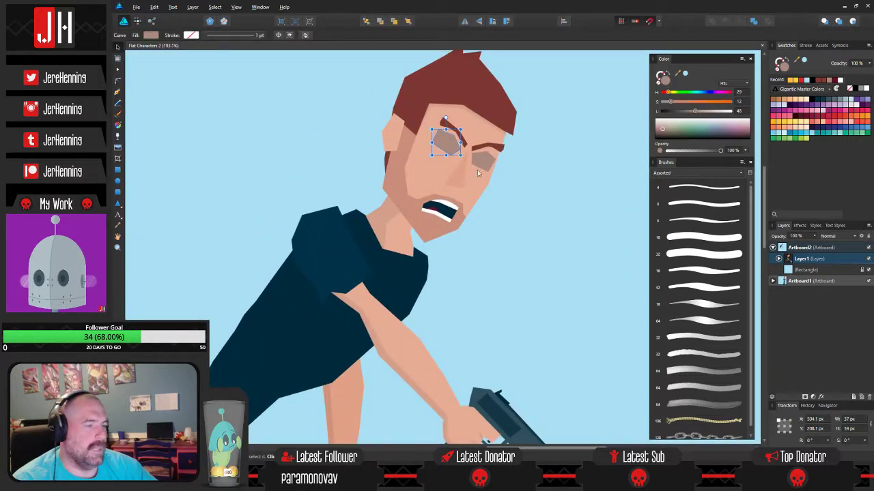
left_click_drag(442, 147, 587, 205)
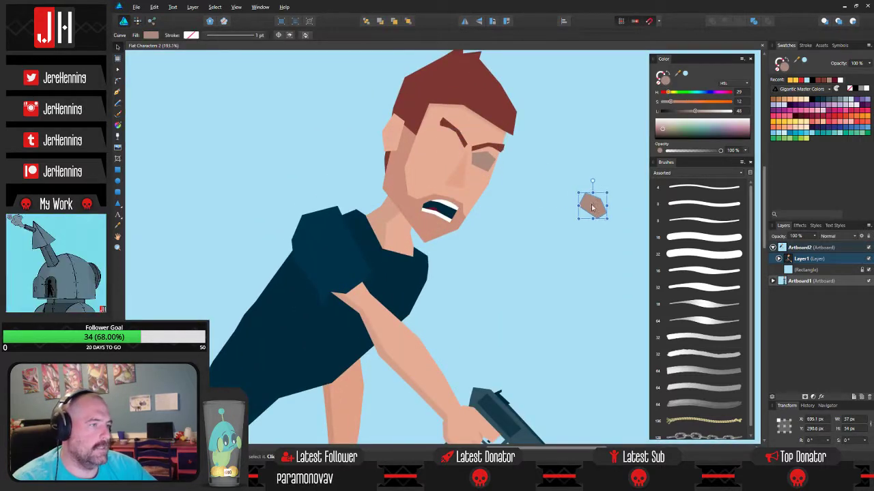
left_click(499, 173)
left_click(516, 171)
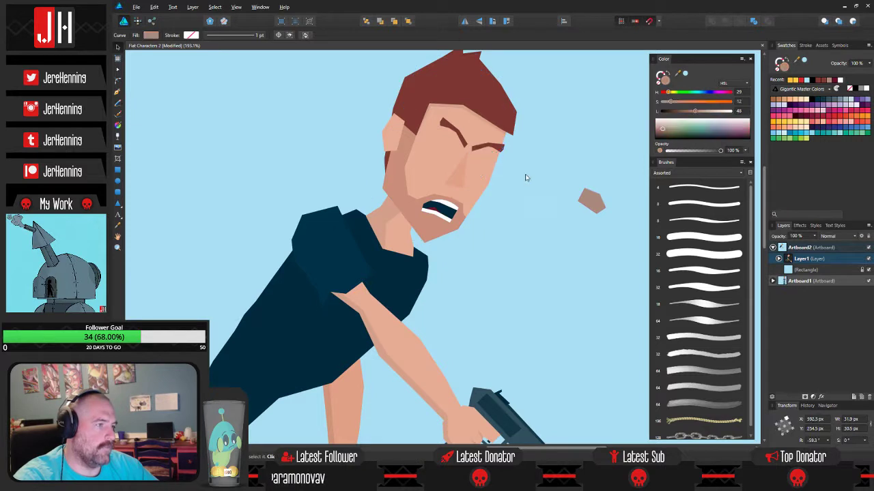
- Draw a closed angular Pen outline for a new eye beneath the left eyebrow, tapering toward the nose
left_click(118, 91)
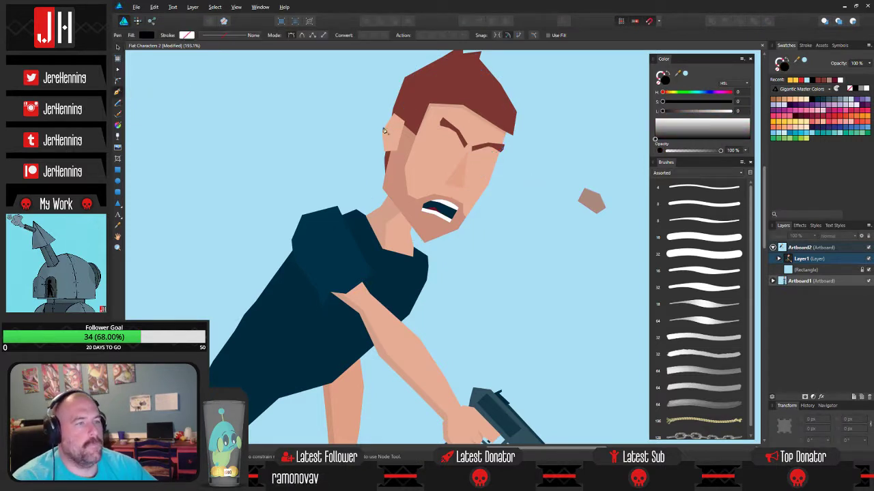
scroll(468, 157, "up", 2)
left_click(478, 161)
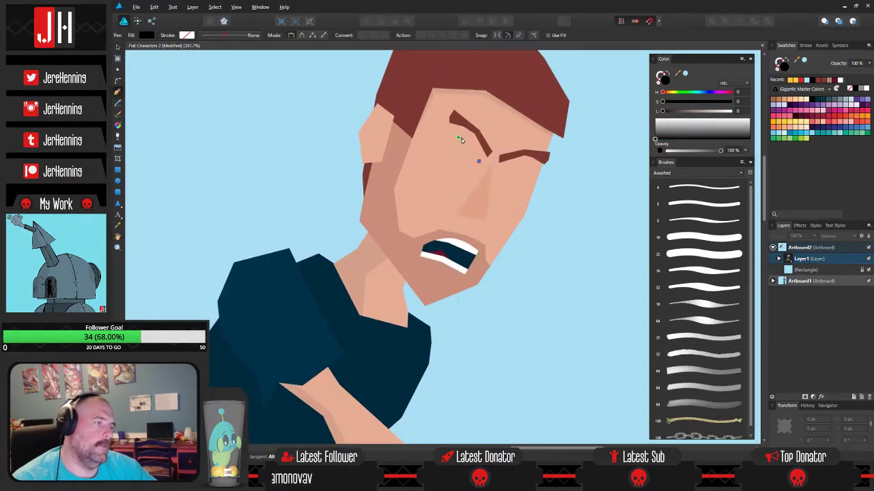
left_click(463, 141)
left_click(445, 131)
left_click(440, 151)
left_click(457, 158)
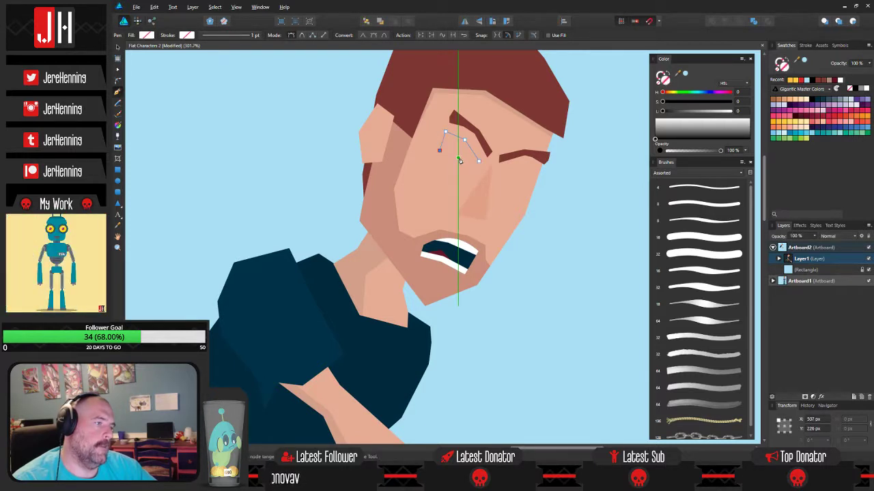
left_click(479, 162)
- Fill the new eye outline with the grey-brown sampled from the old eye shape beside the head
scroll(480, 163, "down", 3)
left_click_drag(551, 196, 490, 217)
key("i")
left_click(572, 211)
key("v")
left_click(510, 208)
- Rotate the new eye slightly and place a duplicate of it beneath the right eyebrow
scroll(458, 193, "up", 3)
scroll(458, 194, "up", 2)
left_click(451, 191)
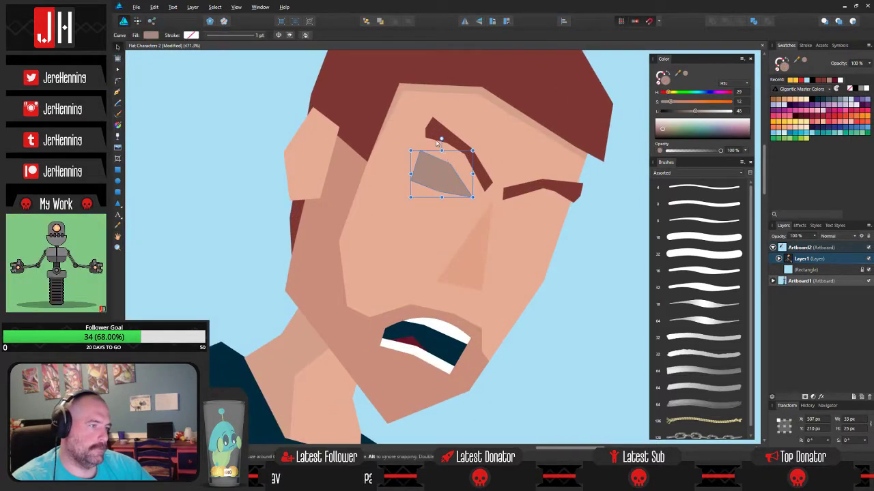
left_click_drag(441, 138, 445, 139)
scroll(448, 180, "up", 2)
left_click_drag(444, 177, 475, 237)
scroll(467, 213, "down", 3)
left_click(535, 247)
left_click(419, 208)
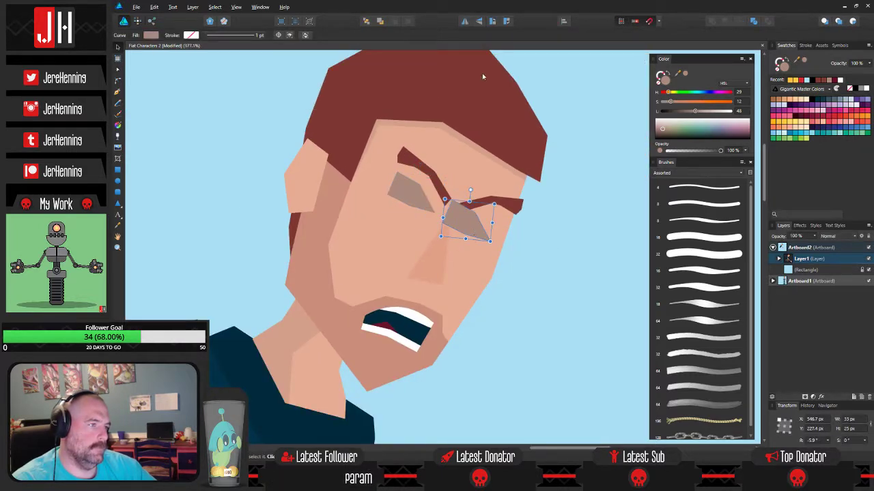
- Flip the duplicated eye horizontally, then rotate and position it to follow the right eyebrow
left_click(463, 21)
scroll(476, 226, "up", 2)
left_click_drag(466, 190, 484, 191)
left_click_drag(454, 220, 494, 235)
- Pull the right eye's outer nodes inward so the shape stays inside the edge of the face
key("a")
left_click_drag(549, 222, 507, 258)
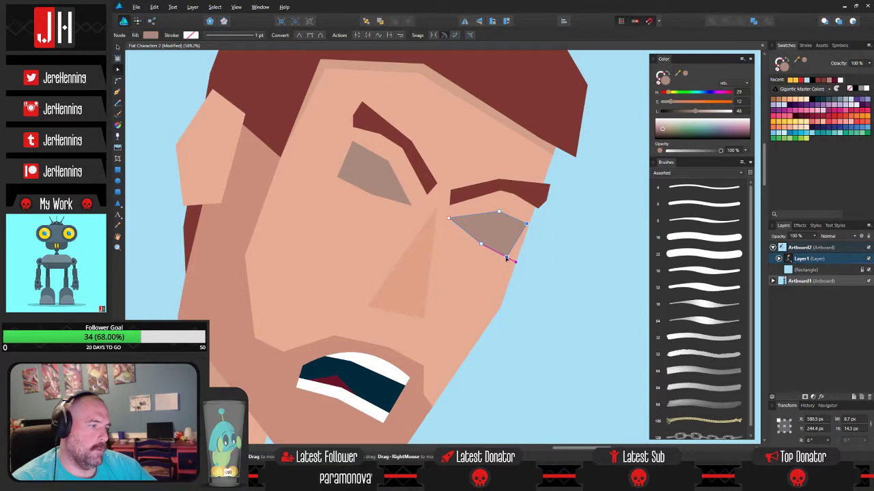
left_click(527, 225)
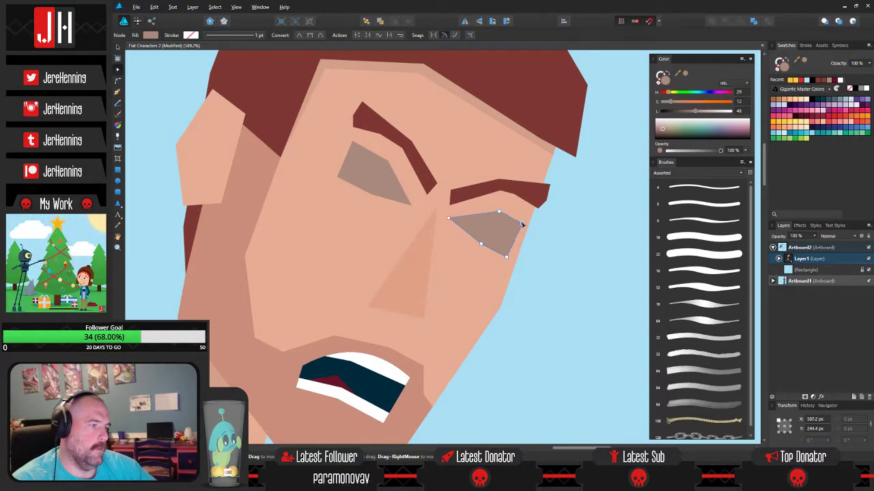
left_click_drag(522, 224, 524, 225)
left_click(537, 247)
- Delete the old eye shape left on the background beside the head
scroll(534, 253, "down", 7)
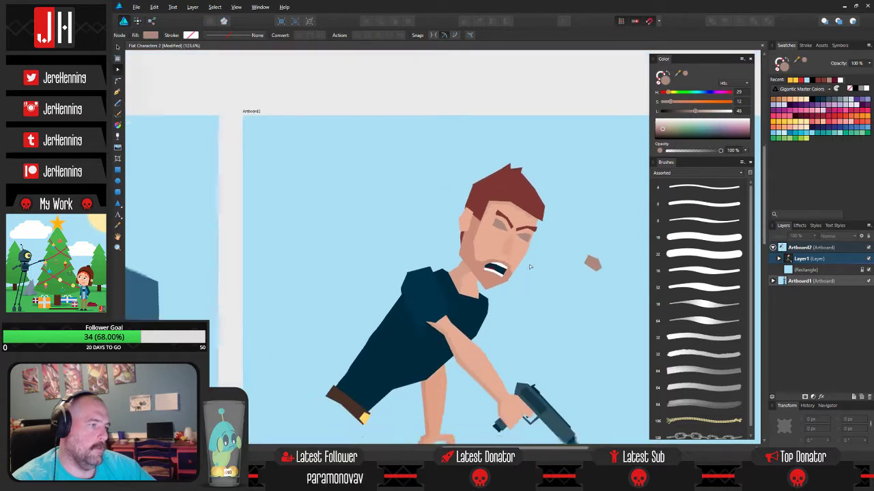
key("v")
left_click(587, 271)
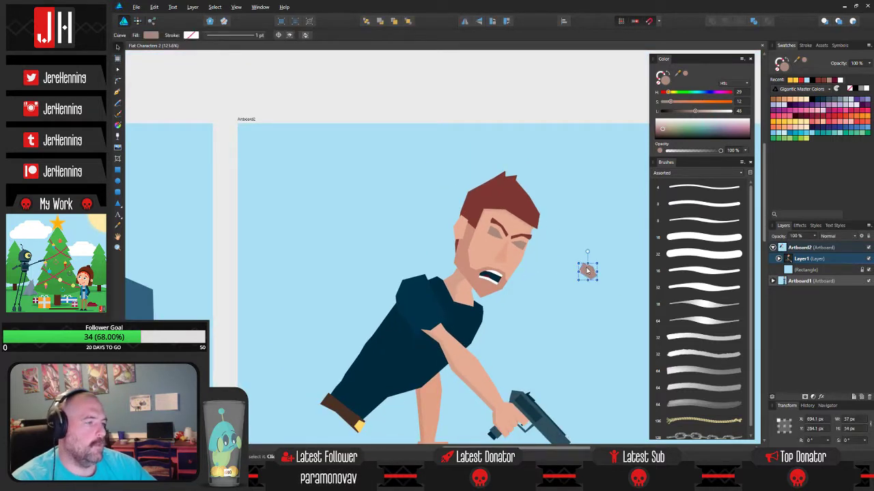
key("Delete")
left_click_drag(560, 253, 493, 220)
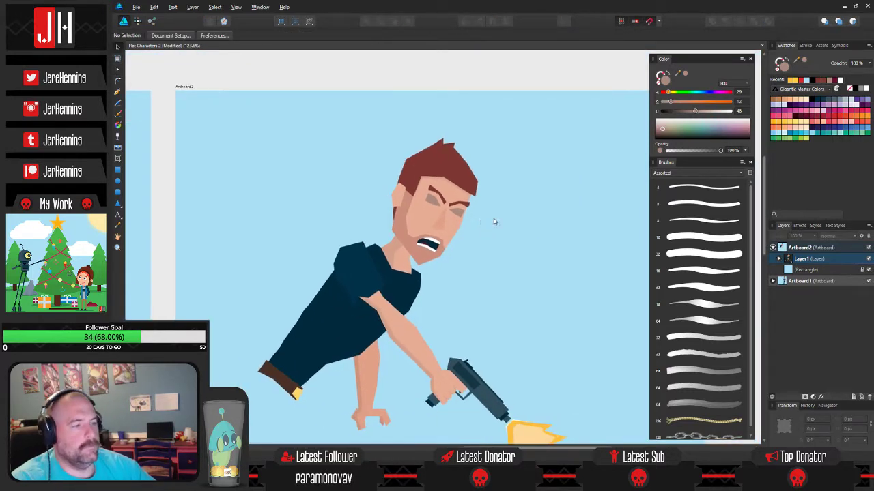
- Lower the right eye slightly and nudge its two outer nodes in from the face edge
scroll(443, 208, "up", 10)
left_click(459, 214)
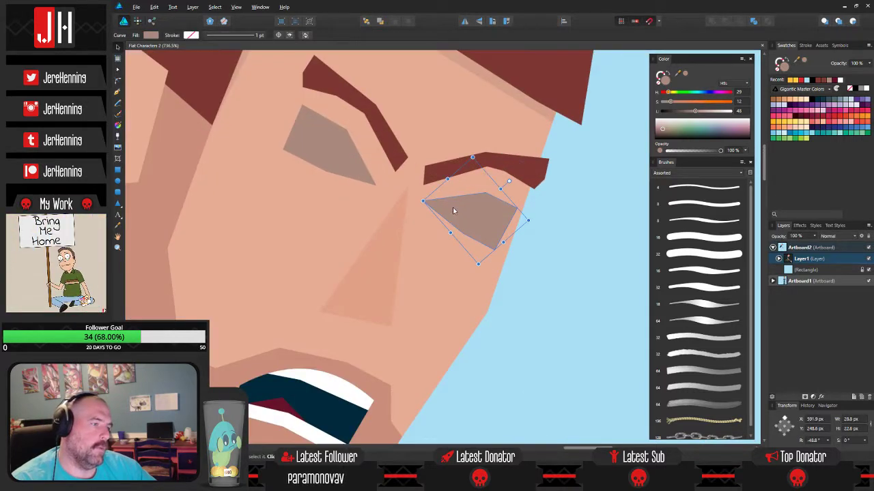
left_click_drag(461, 210, 458, 217)
key("a")
key("a")
left_click(519, 216)
left_click_drag(518, 217, 516, 213)
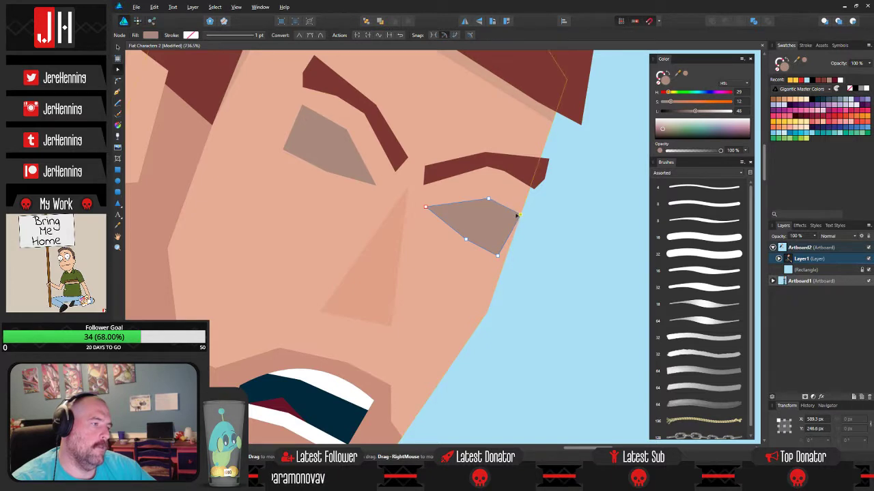
left_click_drag(497, 255, 495, 256)
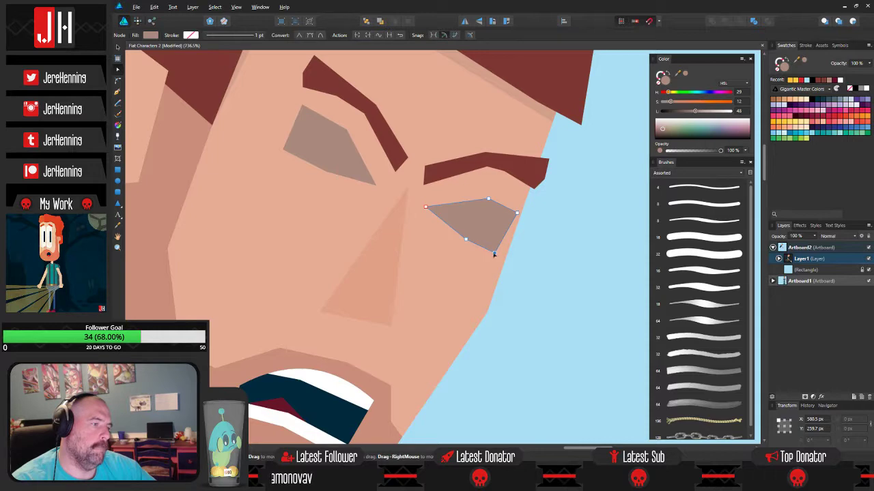
left_click(515, 253)
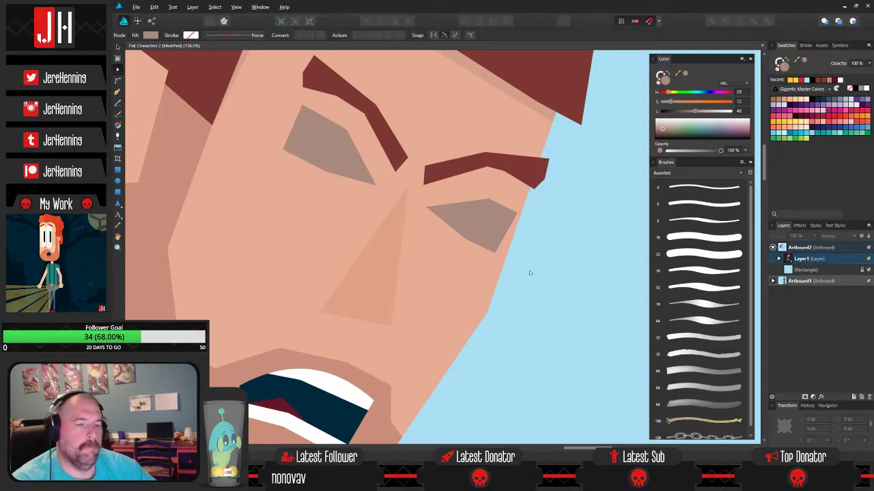
- Examine the shooting figure's upper body on Artboard2 and compare it with the bearded character on Artboard1
key("v")
scroll(535, 277, "down", 10)
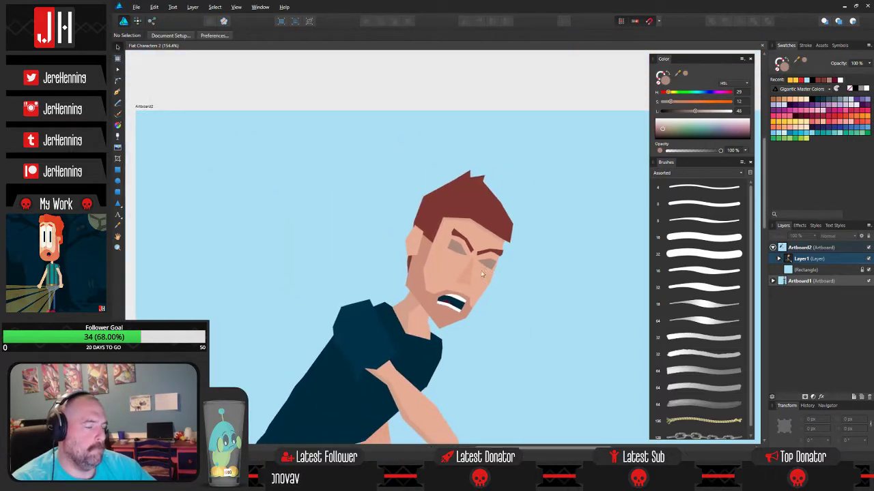
scroll(483, 278, "down", 2)
scroll(471, 249, "up", 8)
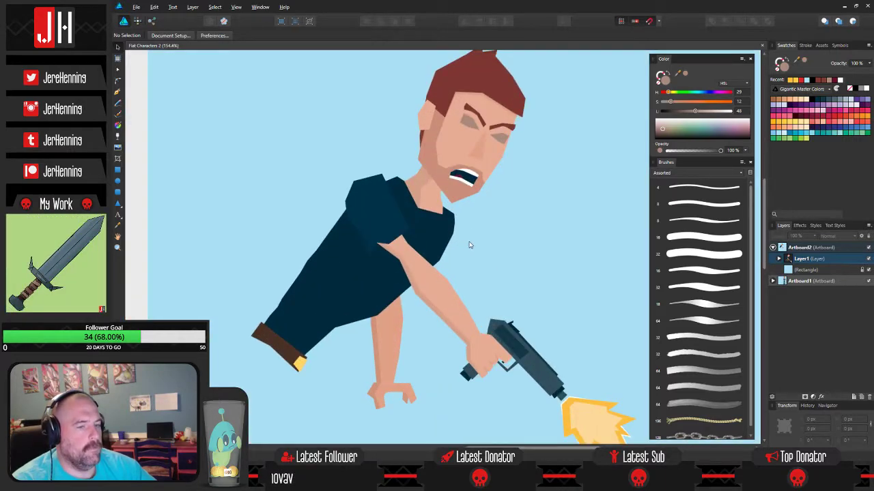
scroll(467, 244, "down", 8)
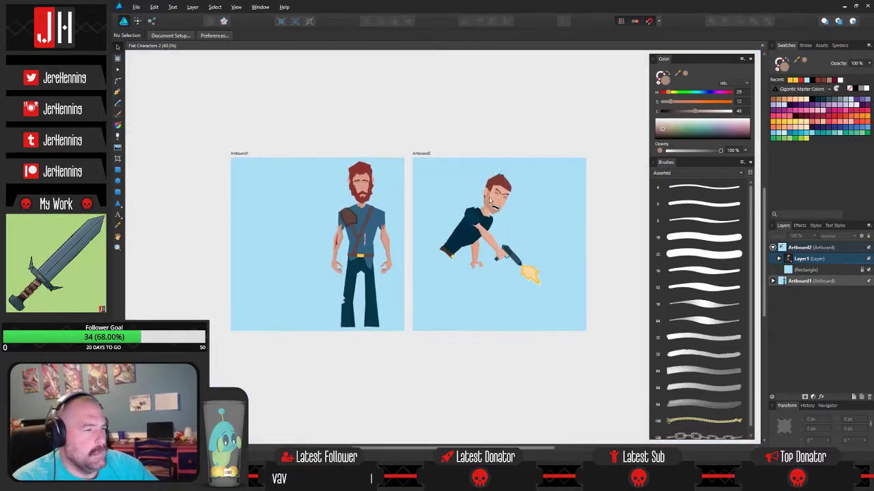
scroll(486, 202, "up", 6)
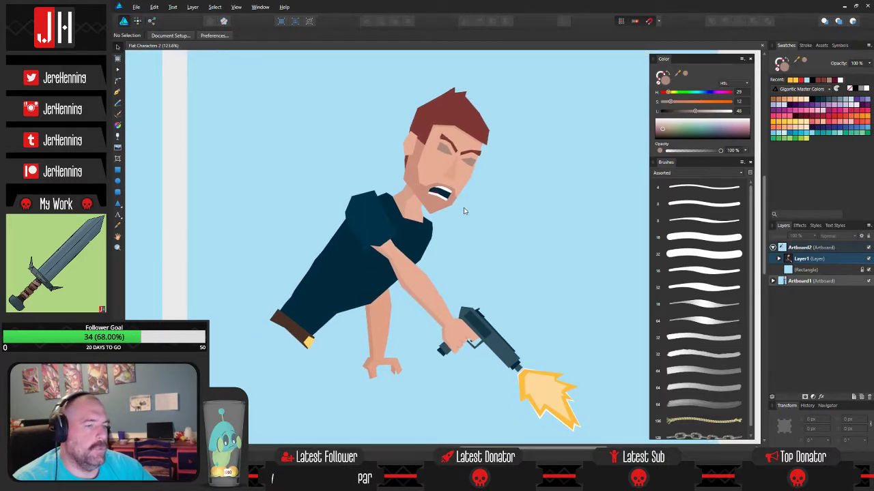
scroll(464, 211, "down", 2)
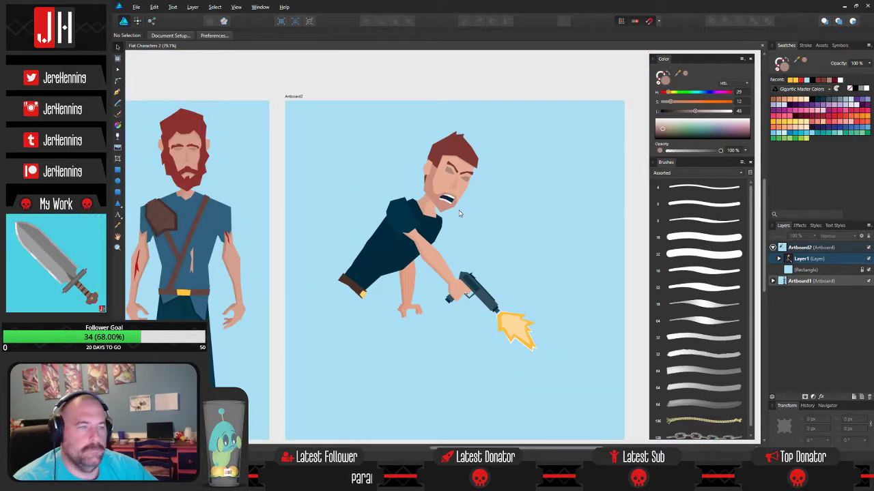
left_click_drag(407, 210, 543, 204)
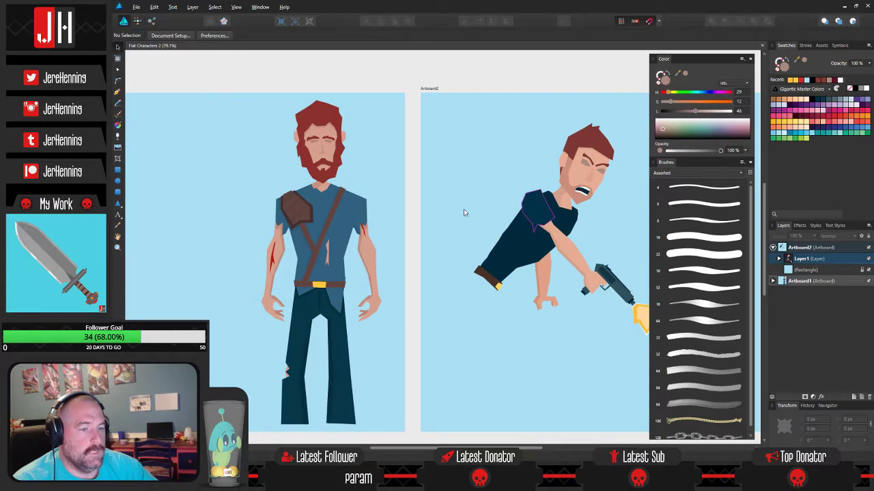
scroll(300, 262, "up", 3)
scroll(305, 260, "down", 5)
scroll(426, 263, "up", 2)
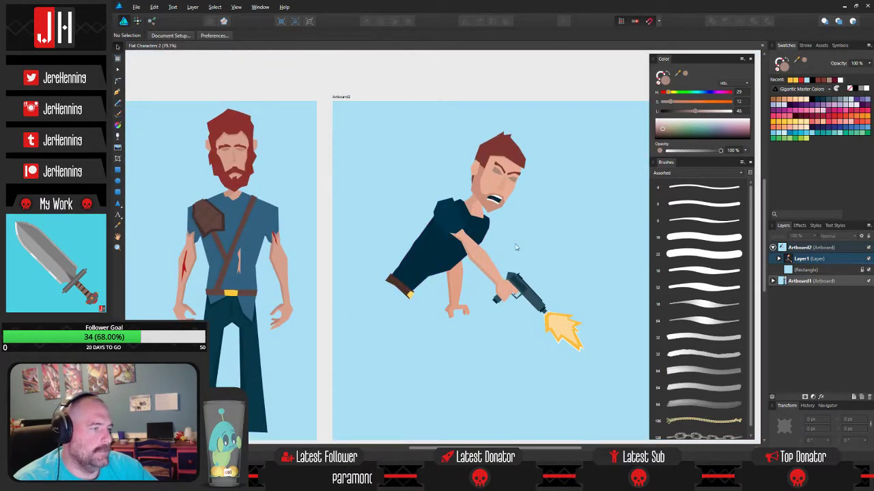
scroll(451, 227, "down", 1)
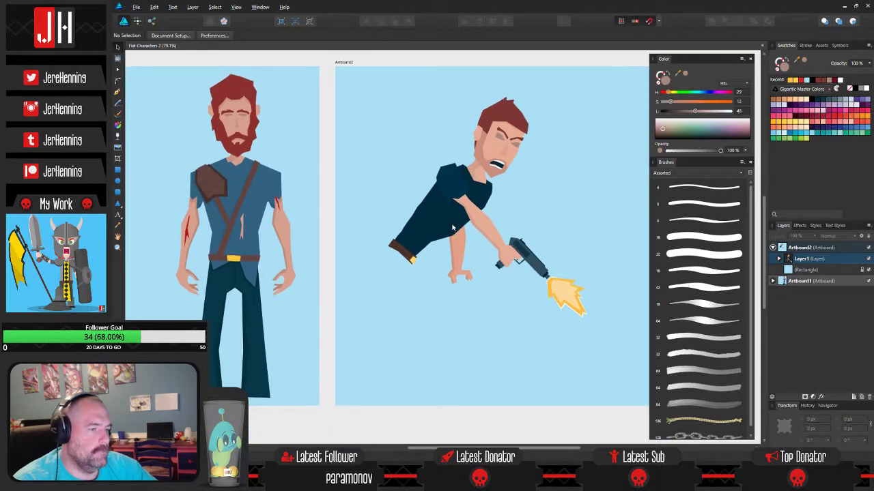
- Draw a bent trouser leg with a flared cuff below the shooting figure's belt using the Pen tool
left_click(118, 91)
left_click_drag(417, 249, 493, 219)
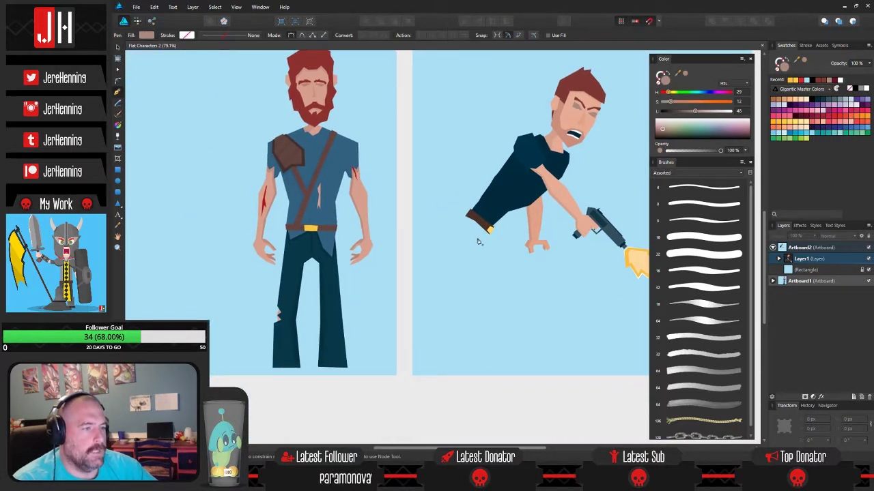
left_click(470, 219)
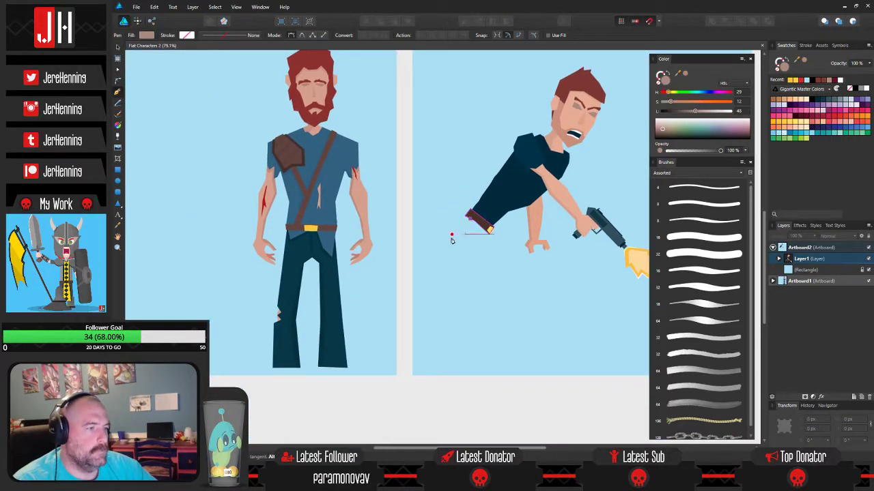
left_click(444, 240)
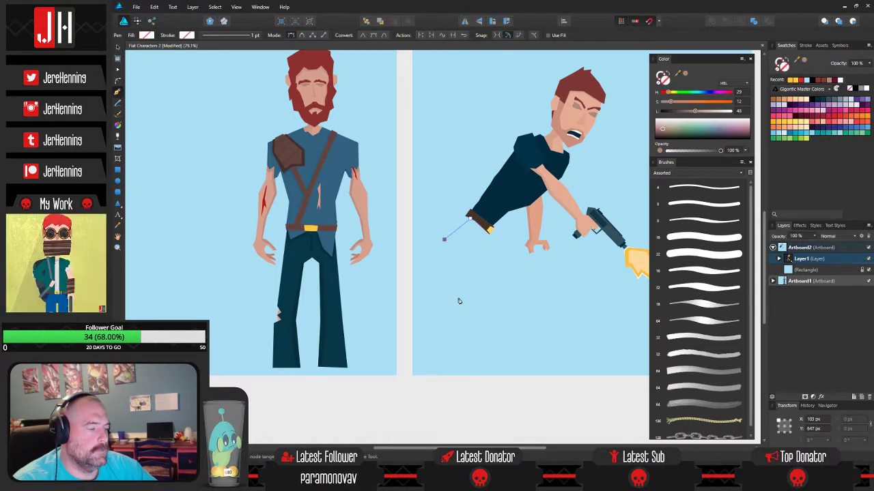
left_click(456, 298)
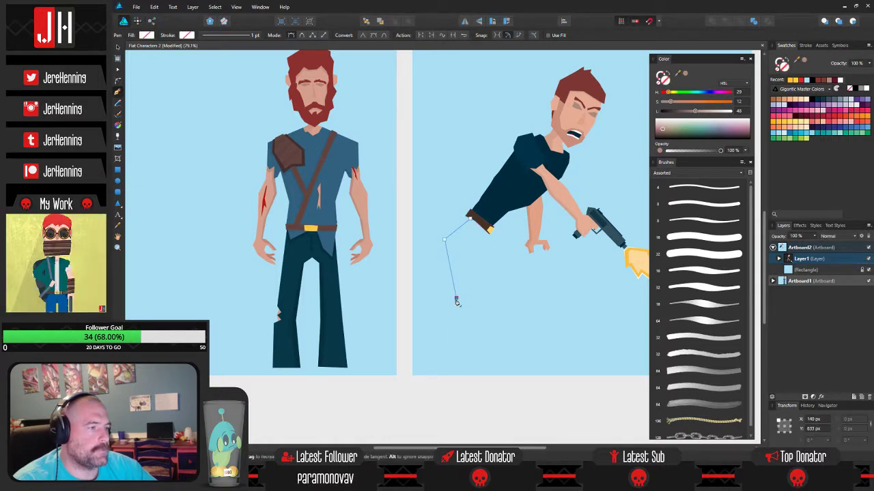
left_click(438, 359)
left_click(475, 359)
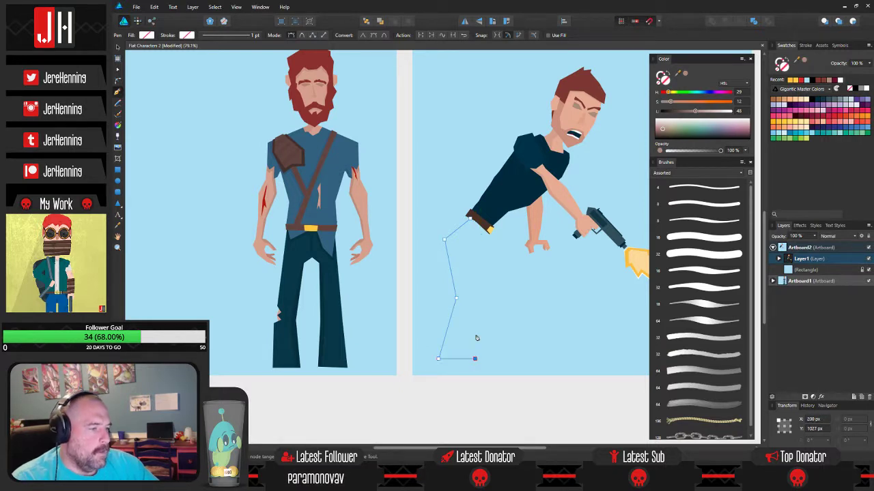
left_click(475, 297)
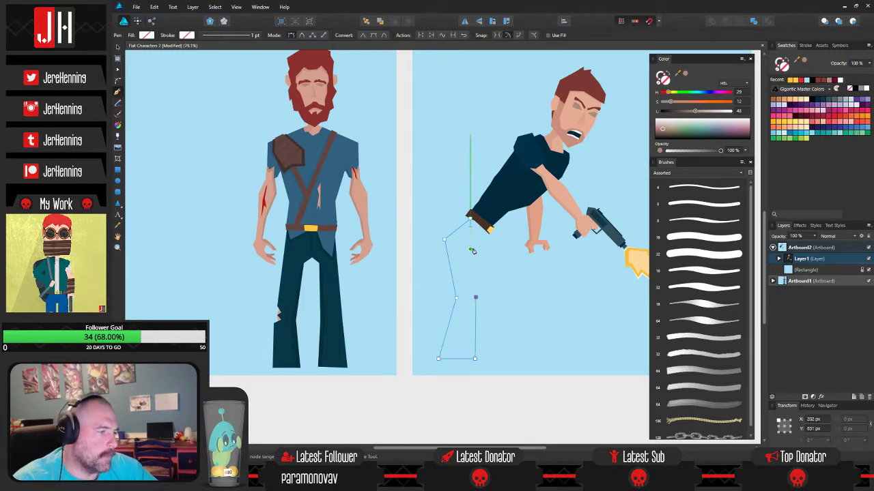
left_click(471, 246)
left_click(485, 228)
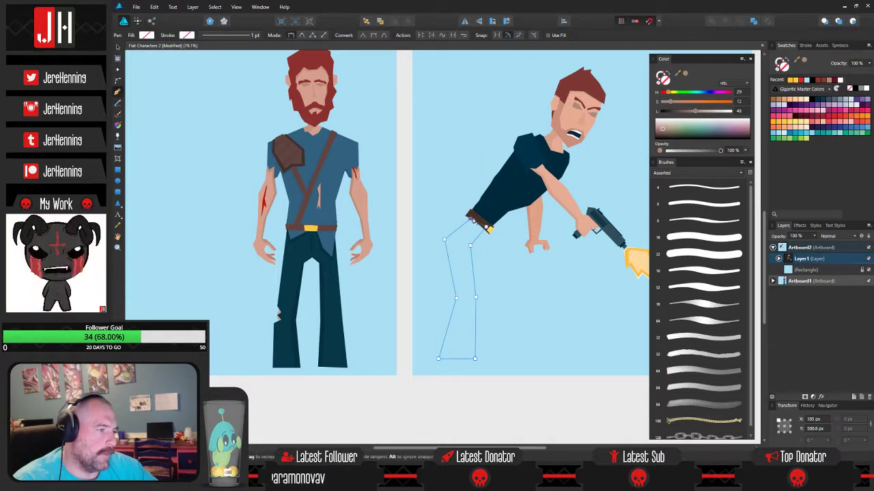
- Fill the new leg with the dark navy sampled from the shirt and send it behind the belt
key("i")
left_click(496, 203)
key("v")
left_click(498, 289)
left_click(463, 242)
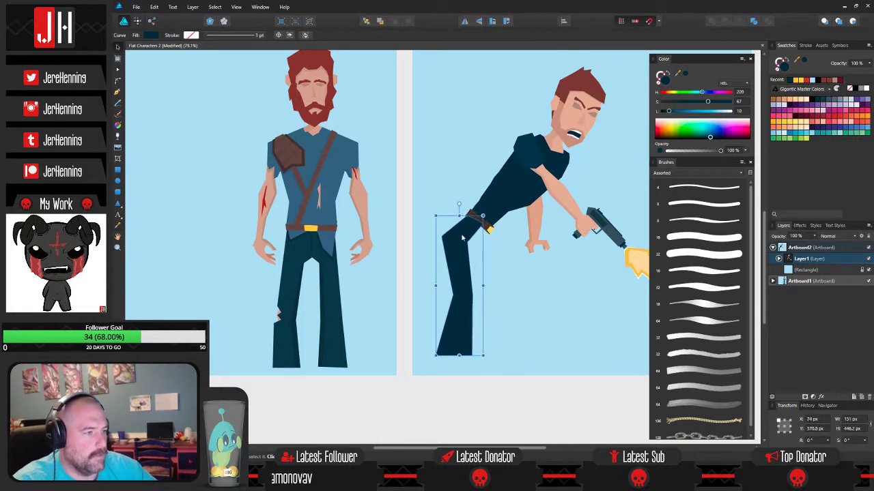
left_click(371, 21)
left_click(435, 76)
- Rotate the leg to about -42.2° so it trails behind the body, and reposition its hip under the belt
left_click_drag(495, 207, 426, 239)
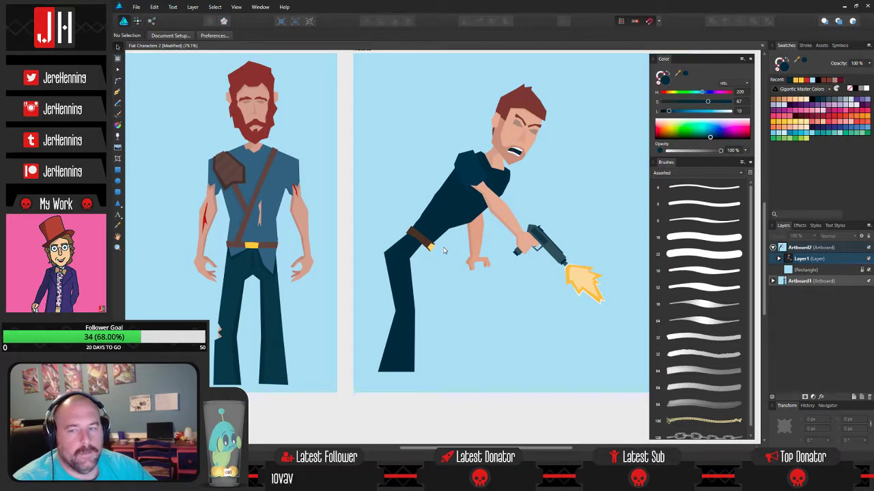
left_click(396, 262)
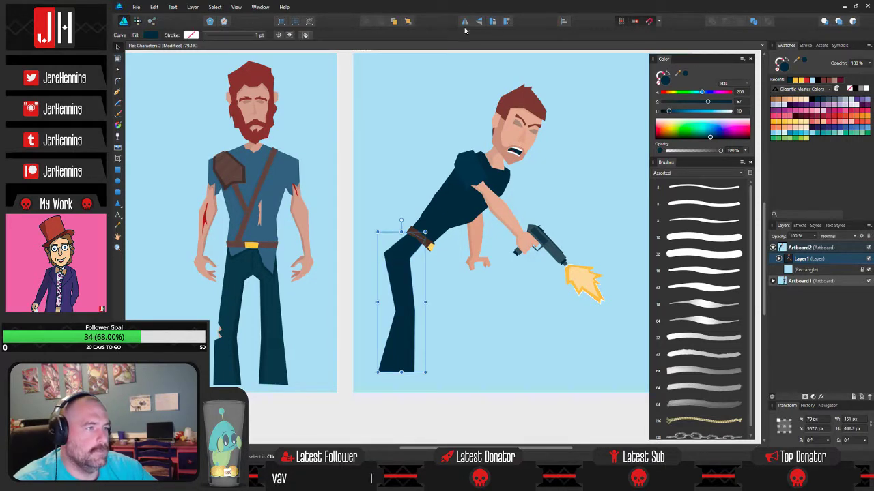
left_click_drag(401, 220, 460, 239)
left_click_drag(441, 276, 428, 275)
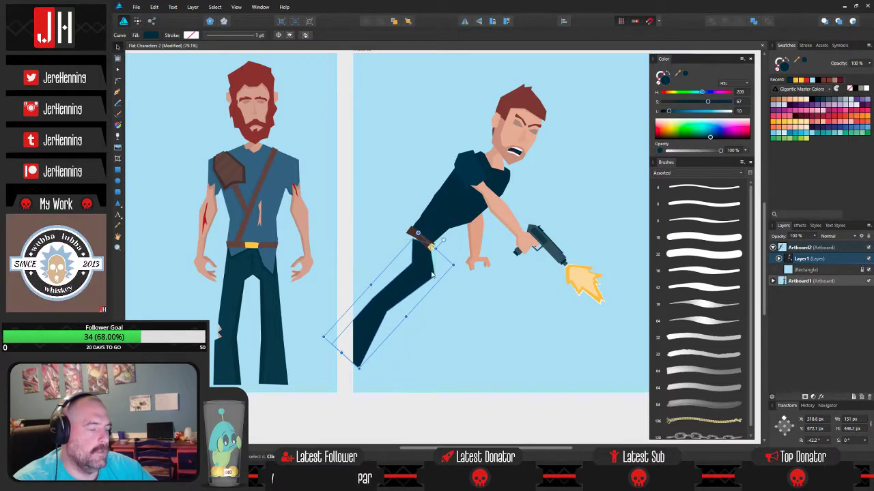
left_click(455, 276)
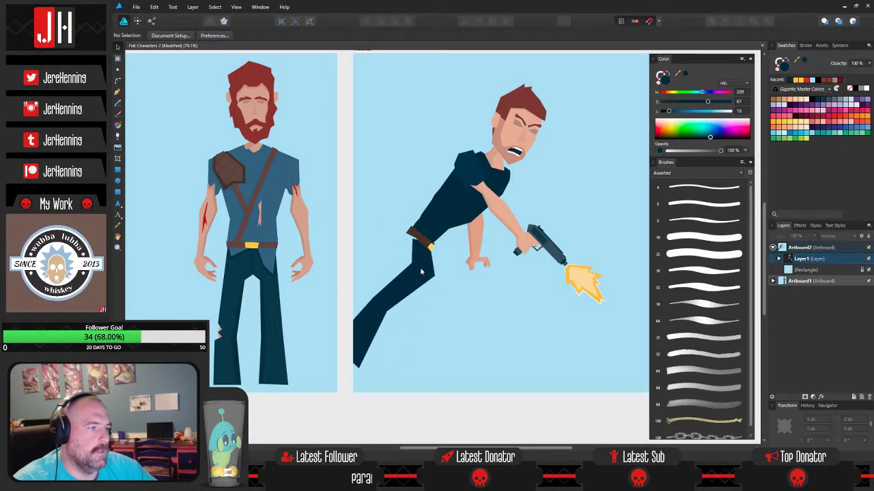
left_click(422, 272)
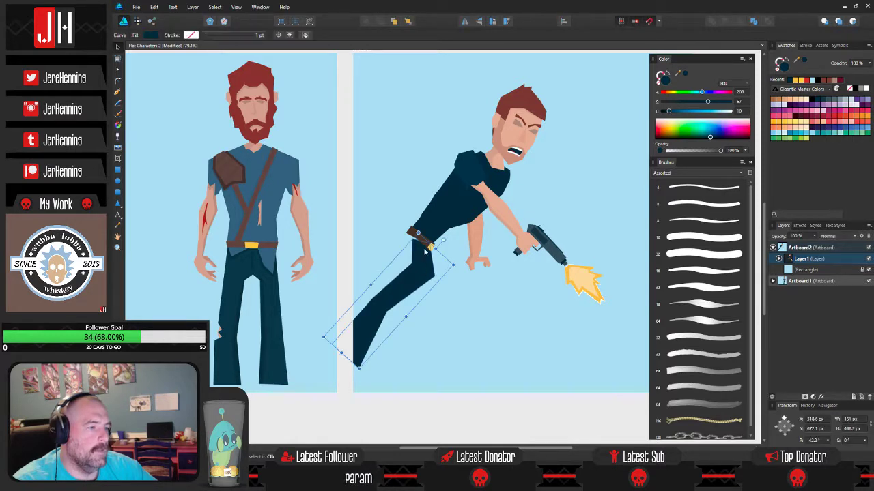
left_click(462, 275)
- Draw the second trouser leg kicking backward from the belt with the Pen tool, adjusting its hip corner near the buckle
left_click(117, 91)
scroll(433, 255, "up", 2)
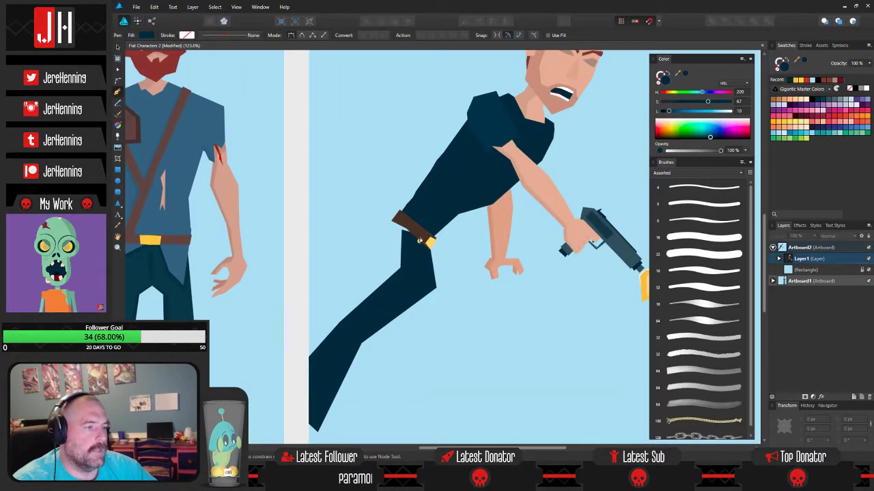
left_click_drag(320, 312, 243, 301)
left_click_drag(259, 262, 321, 283)
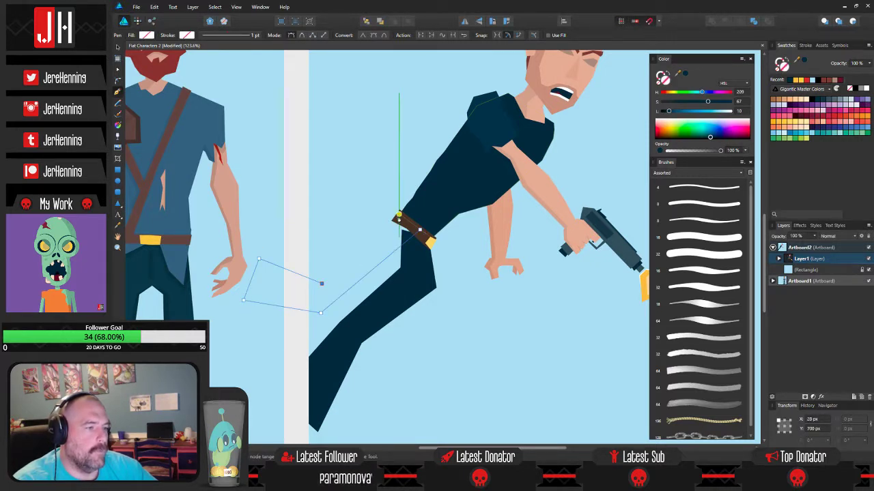
left_click(398, 217)
left_click_drag(420, 230, 424, 238)
key("super")
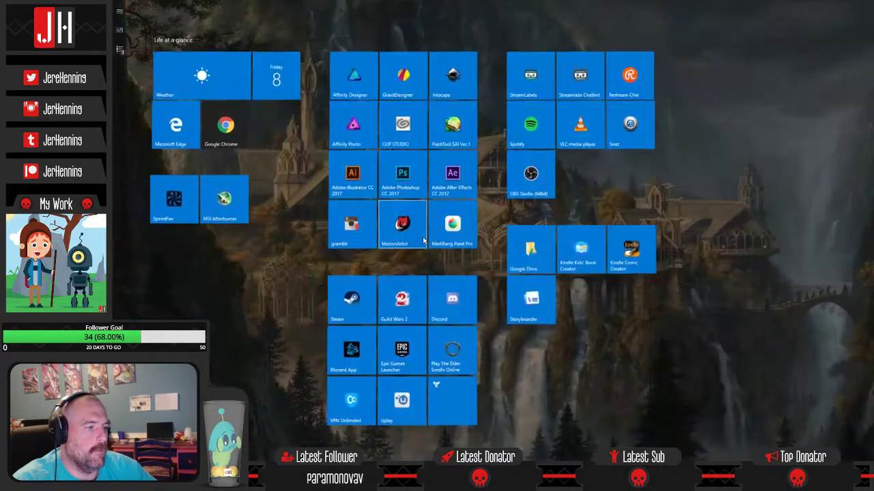
key("super")
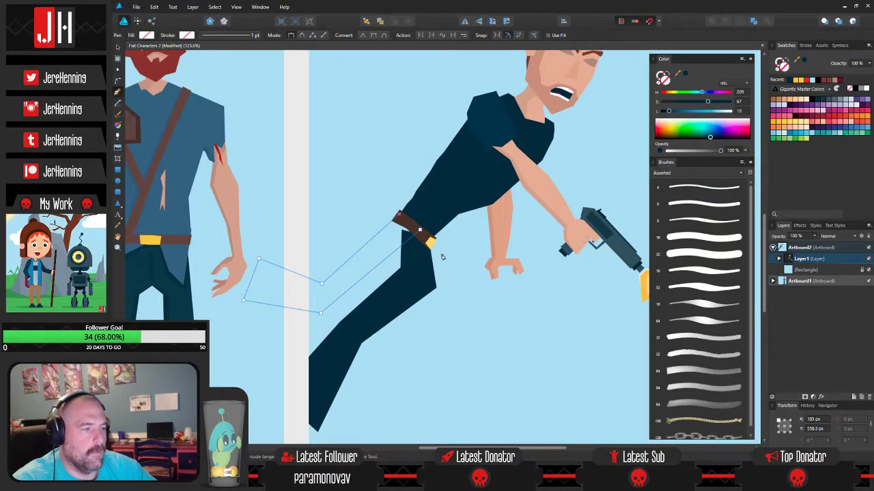
key("a")
left_click_drag(420, 232, 424, 239)
- Fill the second leg with the first leg's dark navy and send it to the back, behind the belt
key("i")
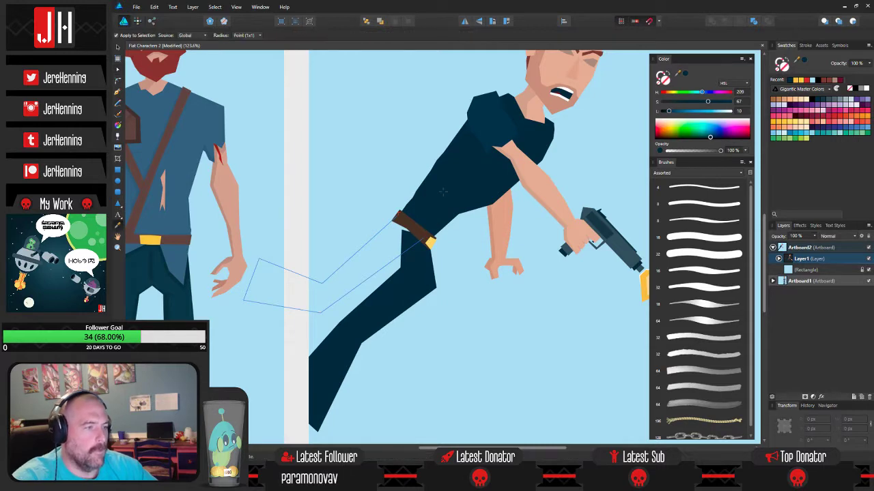
left_click(418, 261)
key("v")
left_click(476, 314)
left_click(398, 252)
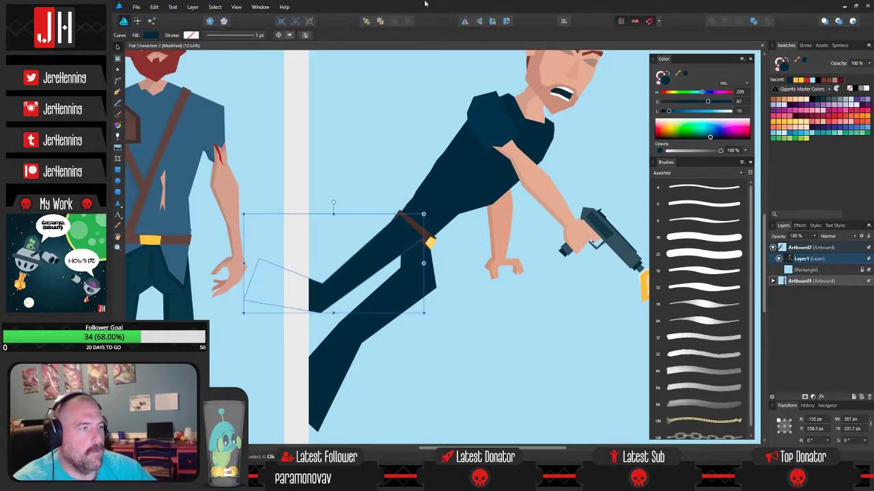
left_click(367, 22)
left_click(384, 86)
scroll(394, 96, "down", 2)
left_click_drag(408, 113, 423, 197)
scroll(423, 197, "down", 2)
scroll(413, 263, "up", 6)
left_click(417, 213)
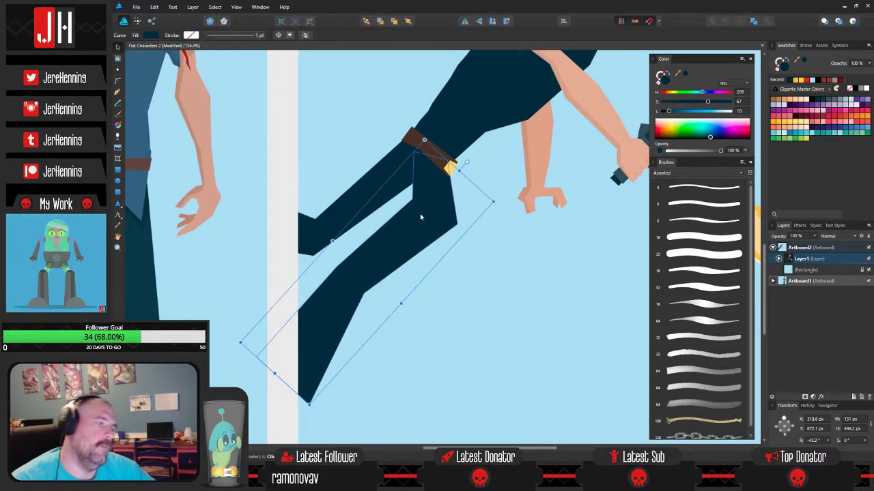
key("ctrl+d")
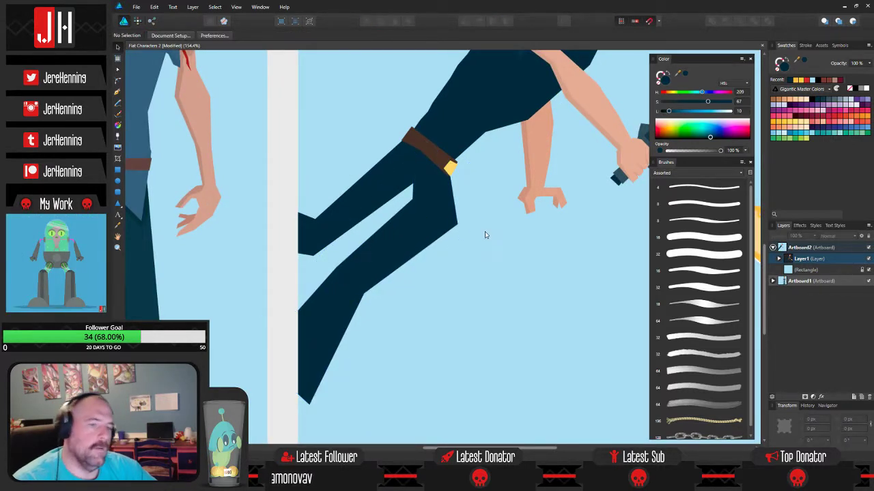
left_click(429, 210)
key("ctrl+d")
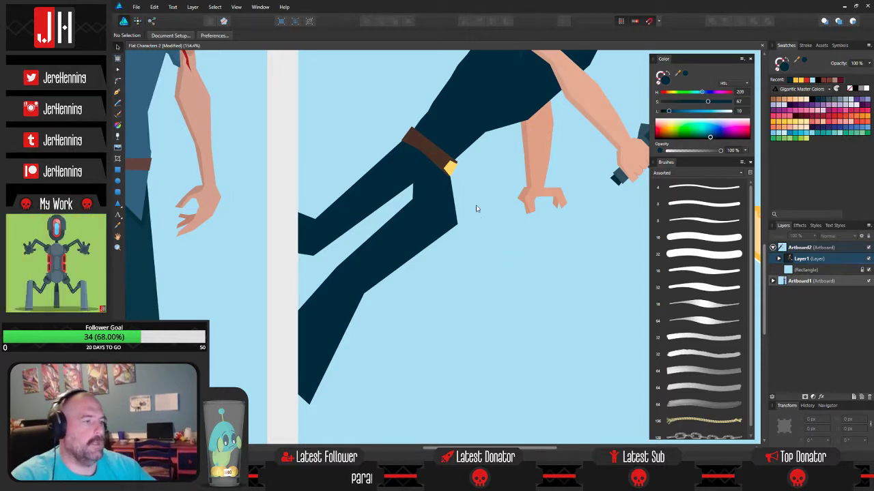
- Try to move the front leg's outer knee node inward, and undo the change
scroll(460, 208, "down", 3)
left_click(453, 206)
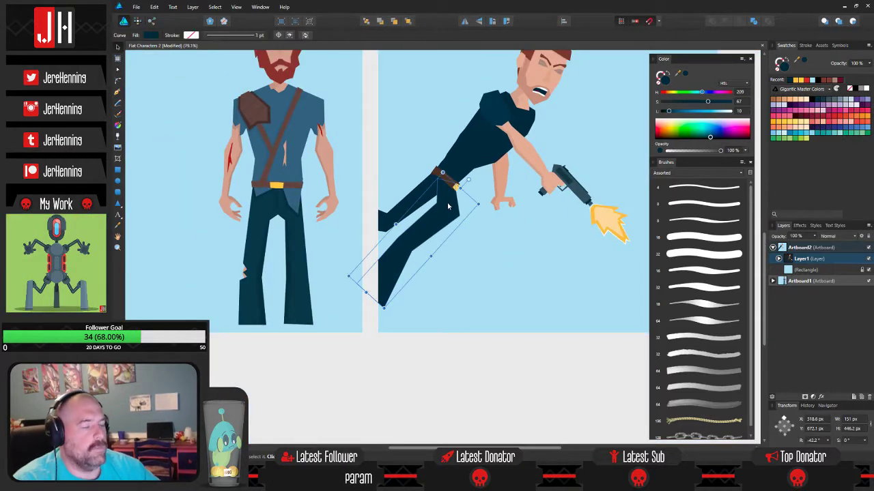
key("a")
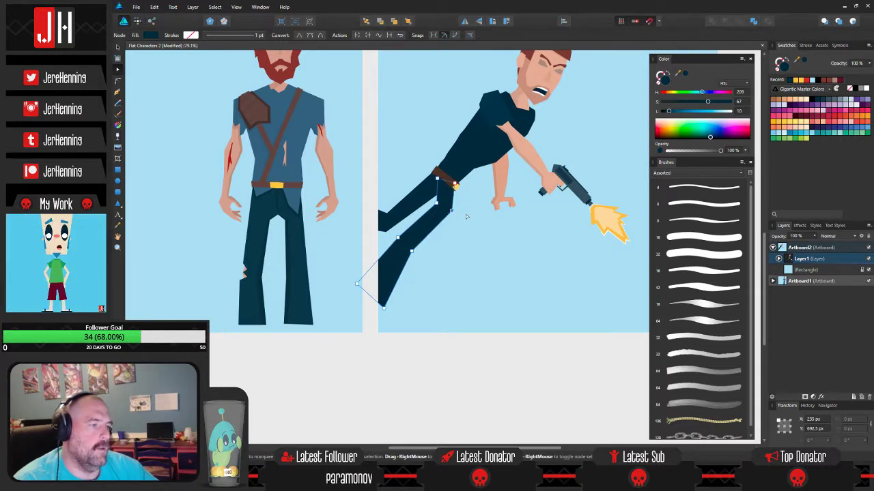
key("ctrl+z")
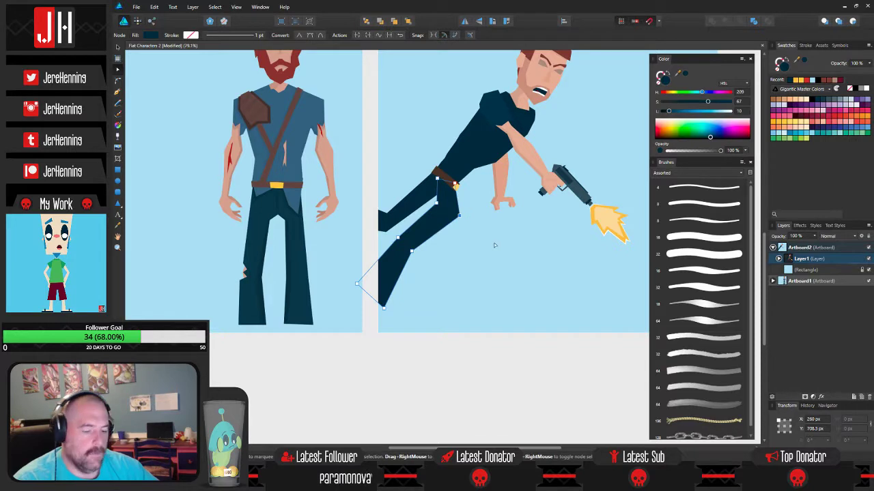
key("v")
left_click(484, 238)
- Shift the rear leg's knee and cuff nodes slightly farther from the hip to lengthen the thigh
scroll(482, 236, "up", 2)
scroll(454, 262, "up", 1)
left_click(394, 258)
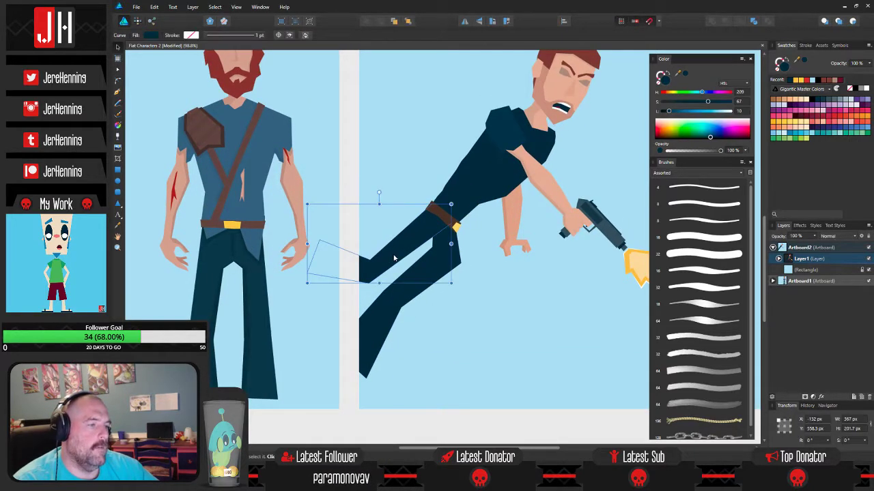
key("a")
left_click_drag(296, 225, 371, 283)
left_click(431, 270)
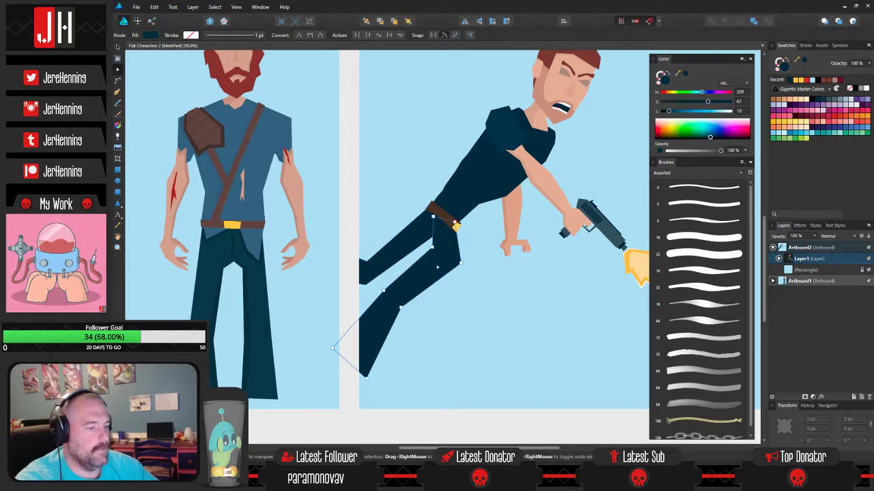
- Replace the front trouser leg with a duplicate of the rear leg, rotated about 56° so it hangs down from the belt with its cuff kicked back
key("Delete")
key("v")
left_click_drag(401, 244, 468, 291)
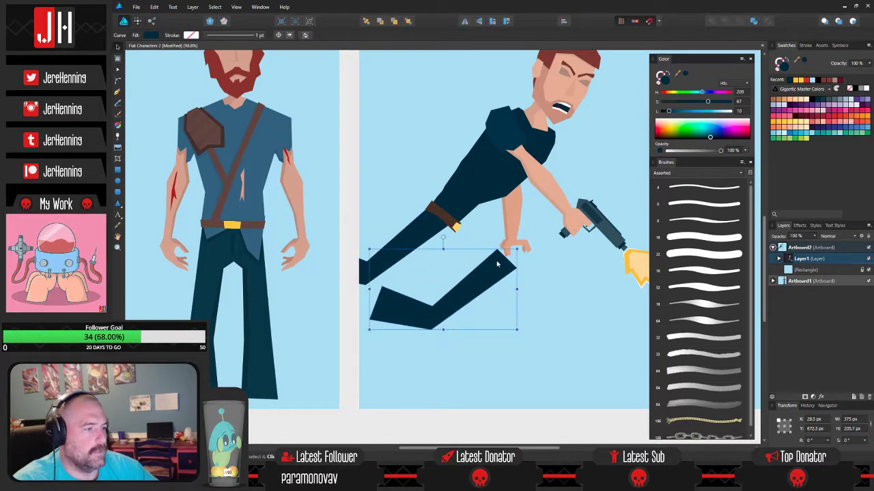
mouse_move(452, 248)
left_mouse_down()
mouse_move(459, 265)
mouse_move(447, 250)
left_mouse_up()
left_click(496, 260)
key("ctrl+0")
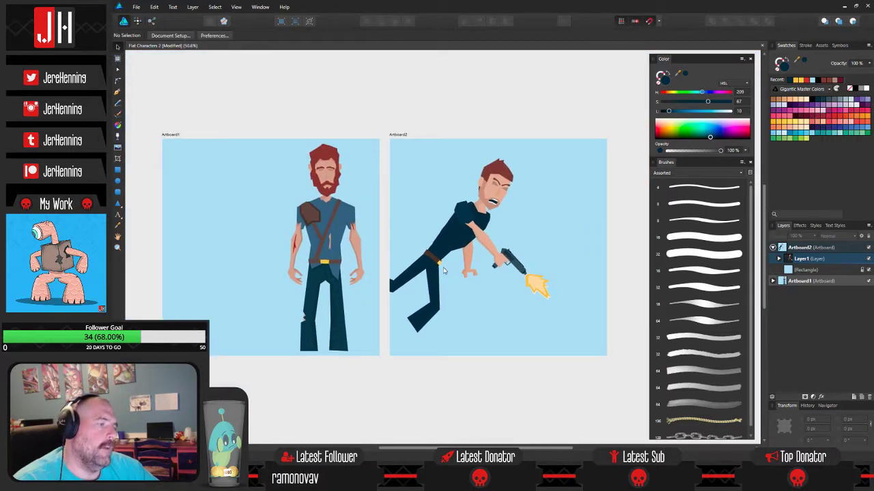
- Nudge the duplicated front leg slightly backward and down so its hip lines up under the belt buckle
scroll(443, 272, "up", 6)
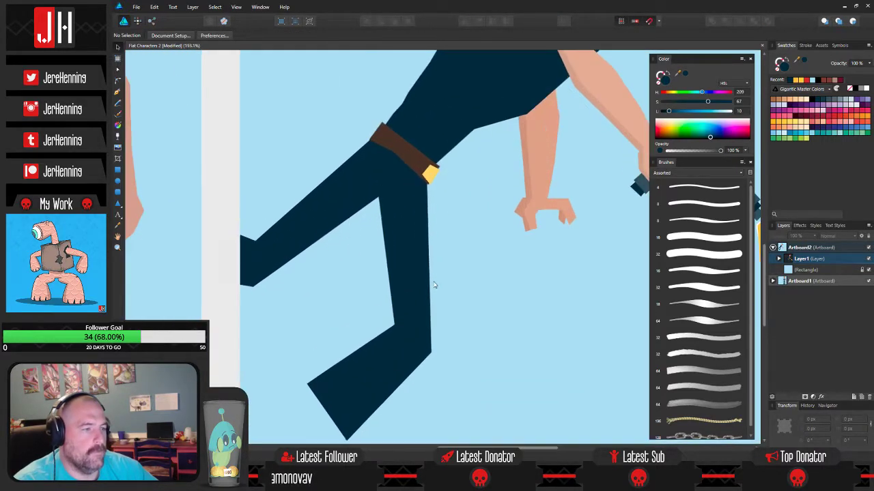
left_click_drag(408, 225, 400, 230)
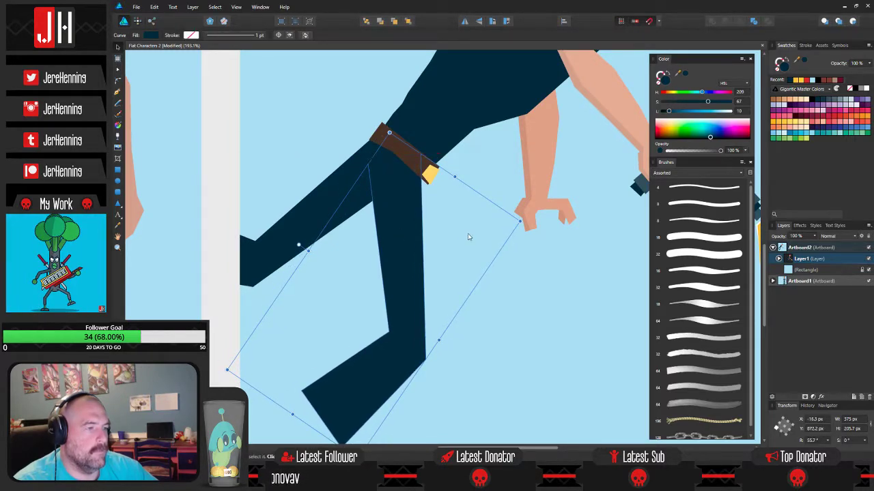
left_click(466, 235)
- Recolour both trouser legs with the dark teal sampled from the standing character's trousers on Artboard1
left_click_drag(450, 198, 448, 243)
scroll(451, 247, "down", 3)
left_click(391, 252)
left_click(417, 269, "shift")
key("i")
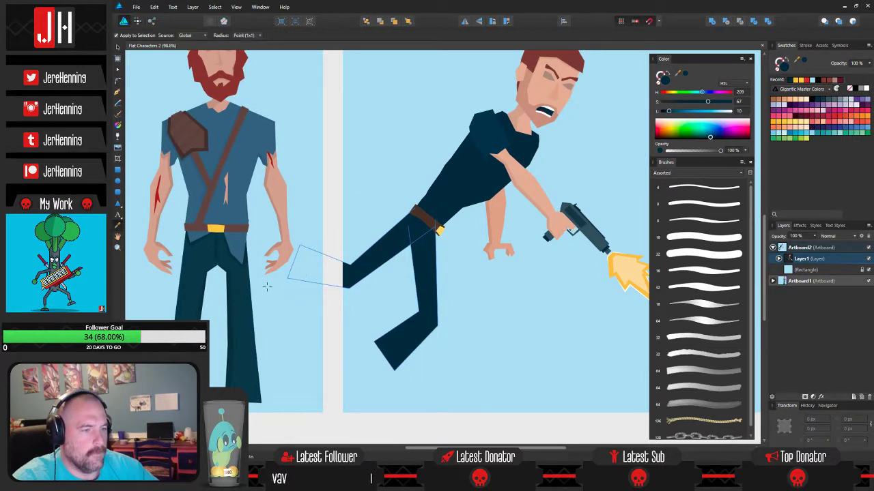
left_click(244, 291)
key("v")
left_click(483, 305)
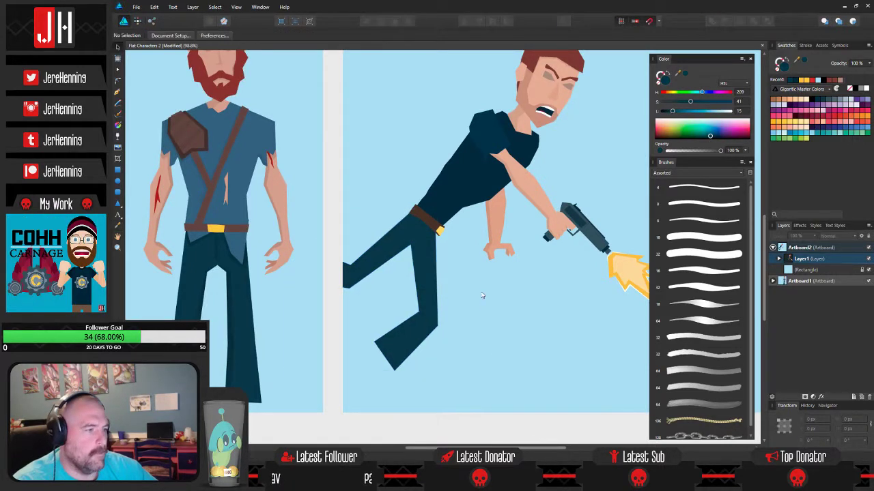
- Fill the leaping character's shirt torso with the blue sampled from the standing character's shirt
left_click_drag(473, 275, 440, 323)
left_click(449, 234)
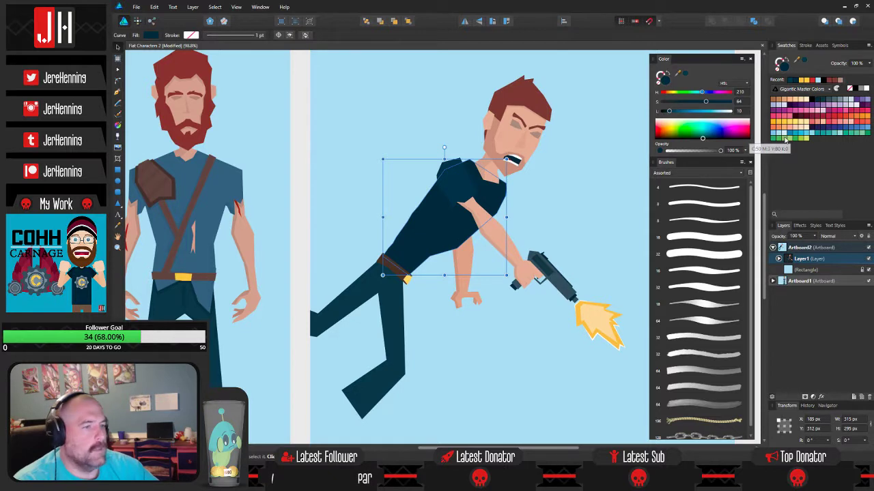
key("i")
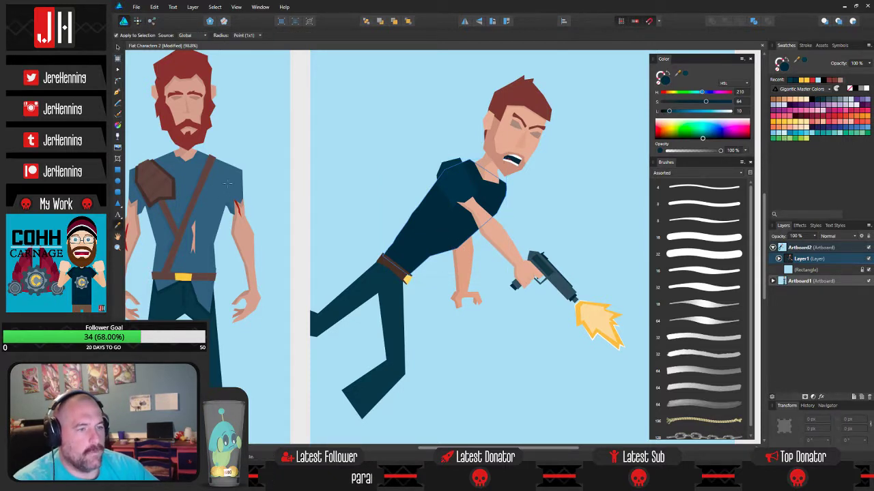
left_click(228, 183)
key("v")
- Fill the near sleeve with the torso's blue and darken it to a luminance of 28
left_click(459, 187)
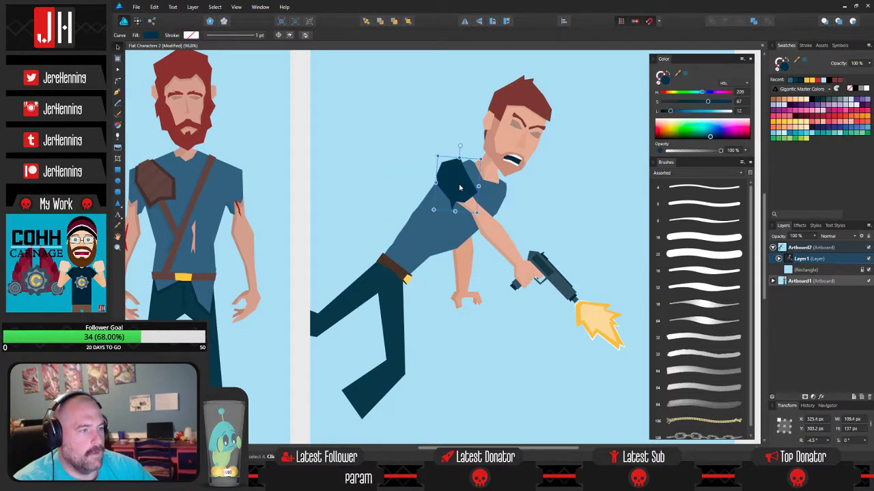
key("i")
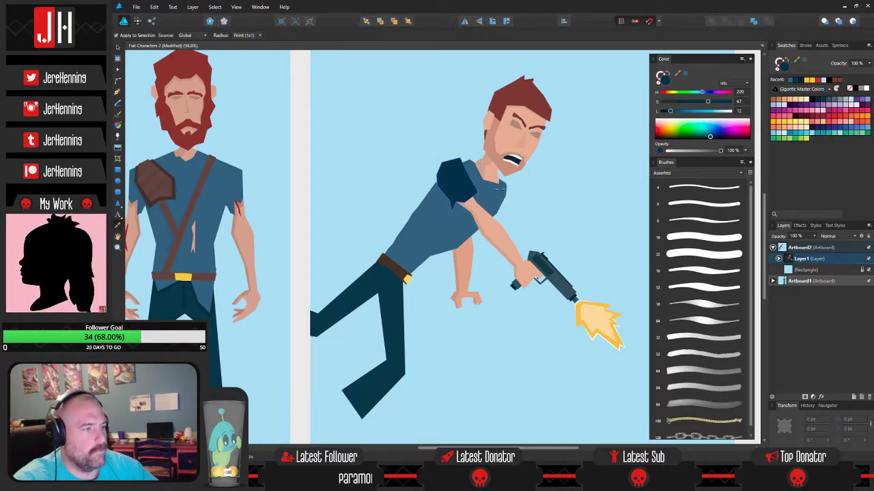
left_click(504, 190)
key("v")
left_click(739, 112)
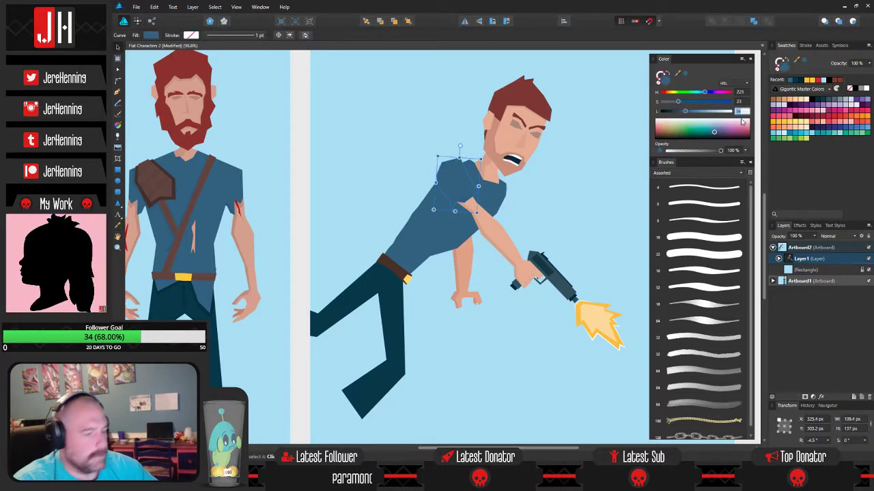
key("Return")
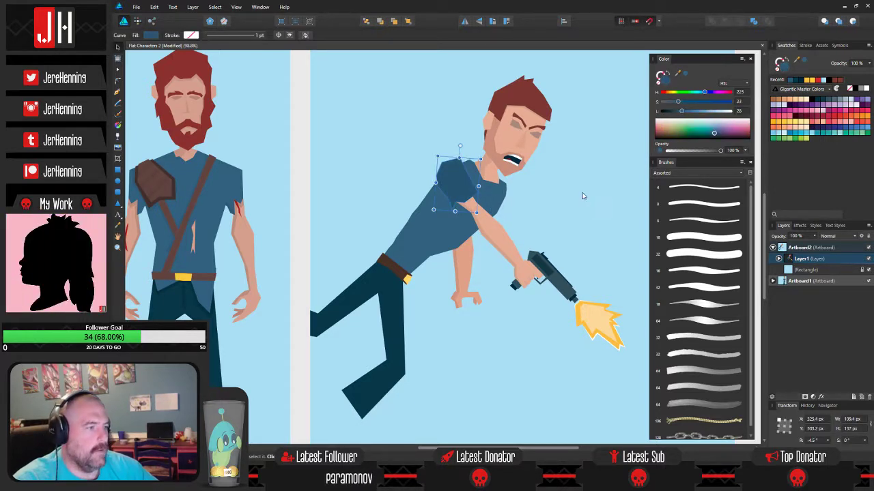
left_click(582, 194)
- Set the near sleeve's luminance to 30 and save the document
scroll(471, 191, "down", 3)
scroll(462, 185, "up", 4)
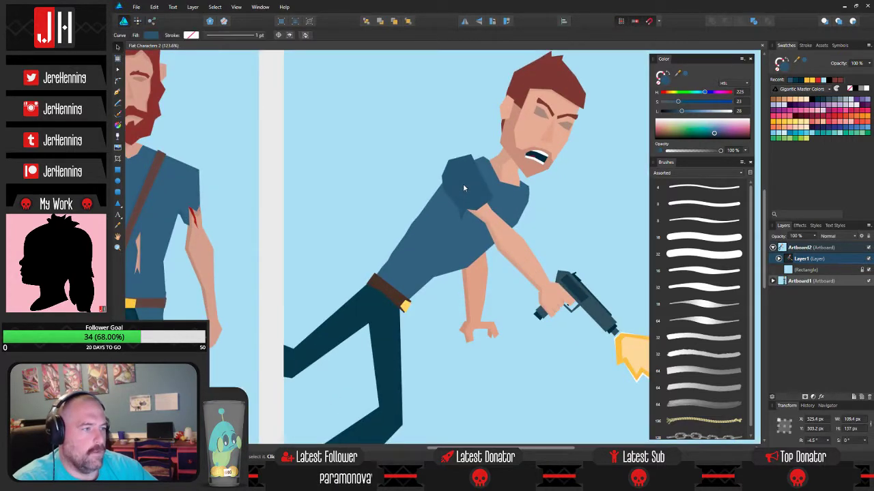
left_click(463, 185)
left_click(741, 111)
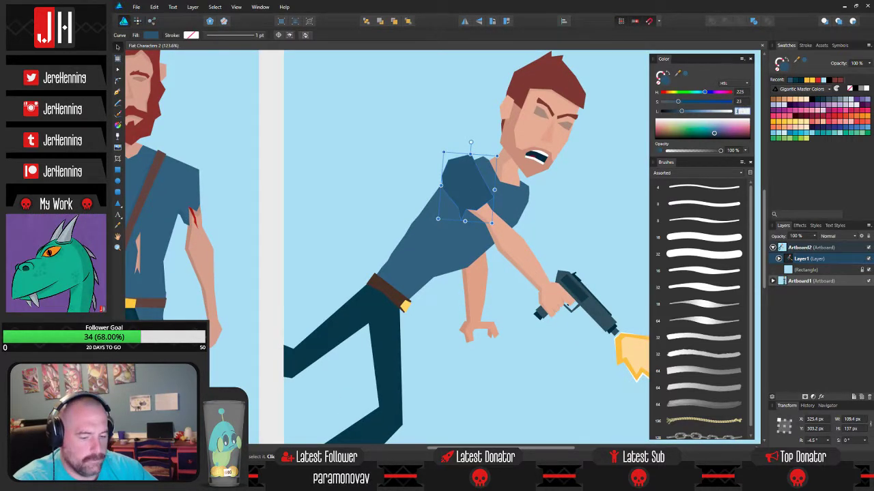
type("30")
key("Return")
left_click(465, 214)
key("ctrl+s")
- Try a luminance of 32 on the near sleeve's blue fill
left_click(476, 188)
left_click(741, 112)
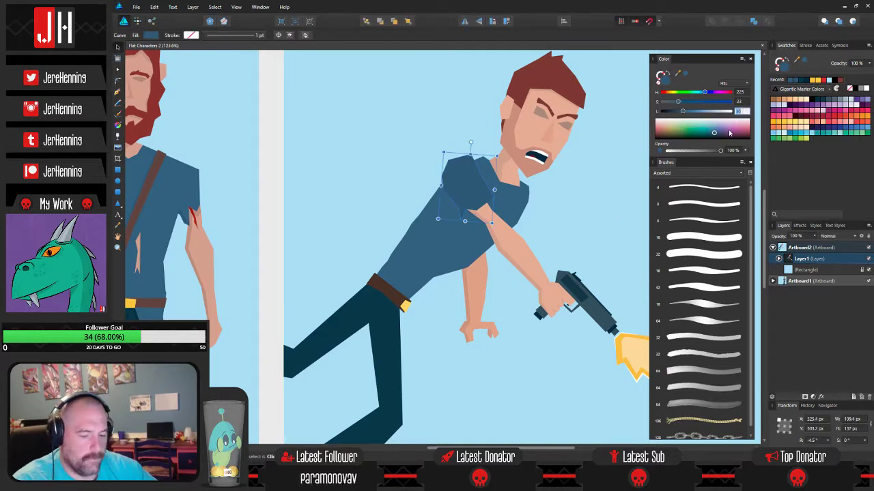
type("32")
key("Return")
left_click(580, 224)
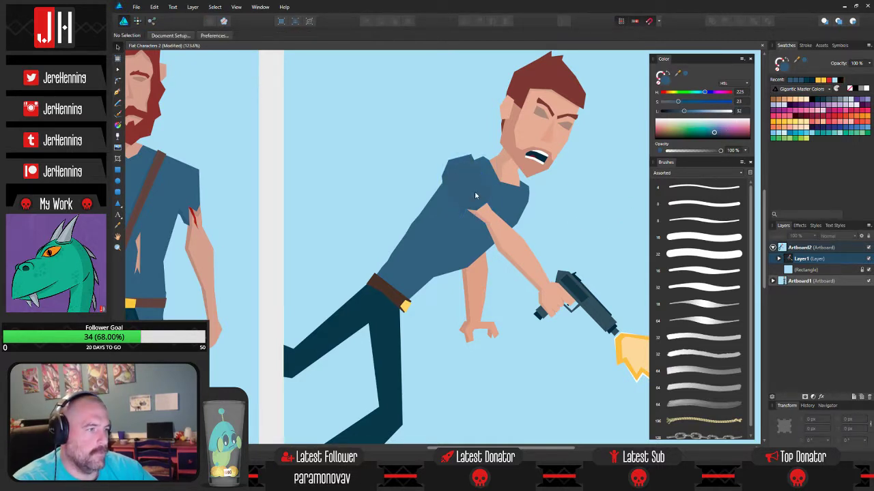
- Set the near sleeve's luminance to 31 and save the document
left_click(476, 196)
left_click(741, 112)
type("31")
key("Return")
left_click(608, 231)
key("ctrl+s")
key("ctrl+0")
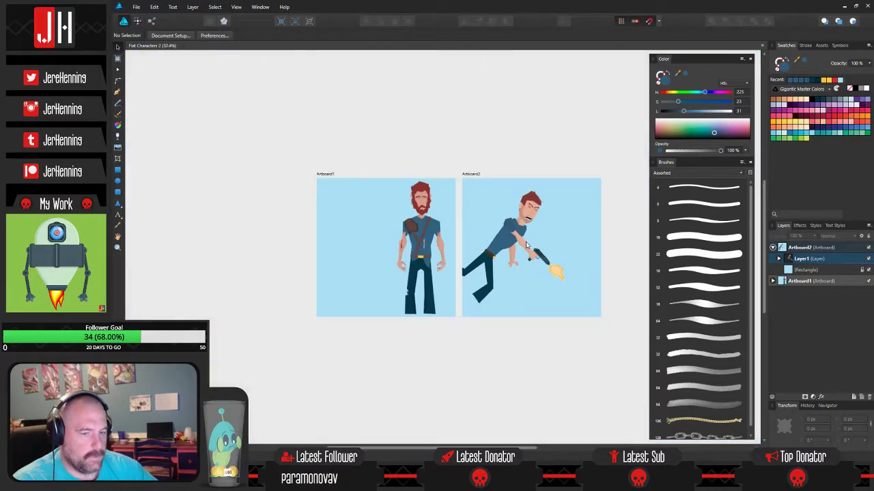
- Draw a closed shading shape with the Pen tool along the front leg's inner edge, from crotch past the knee to the cuff
scroll(518, 242, "up", 3)
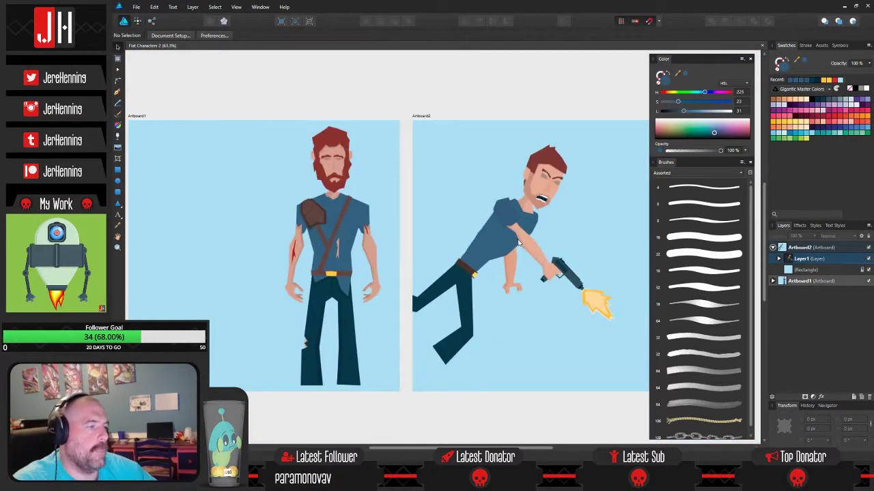
left_click_drag(518, 243, 488, 244)
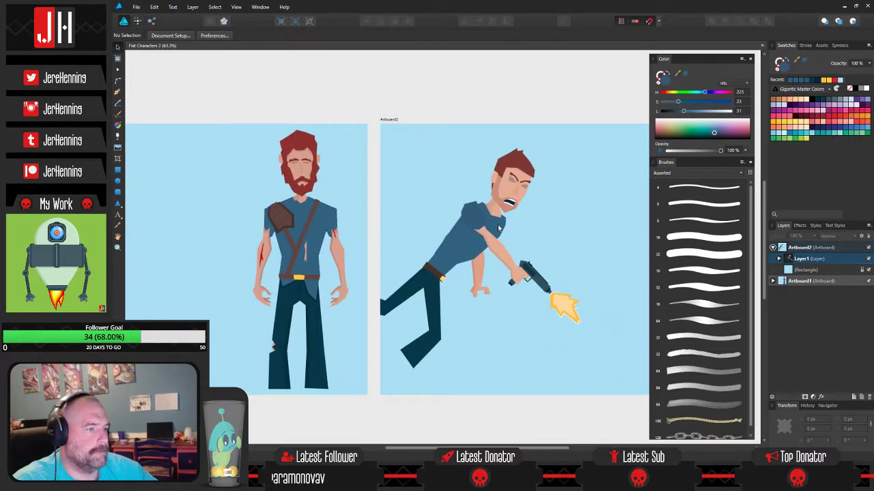
scroll(497, 225, "up", 1)
scroll(491, 220, "up", 2)
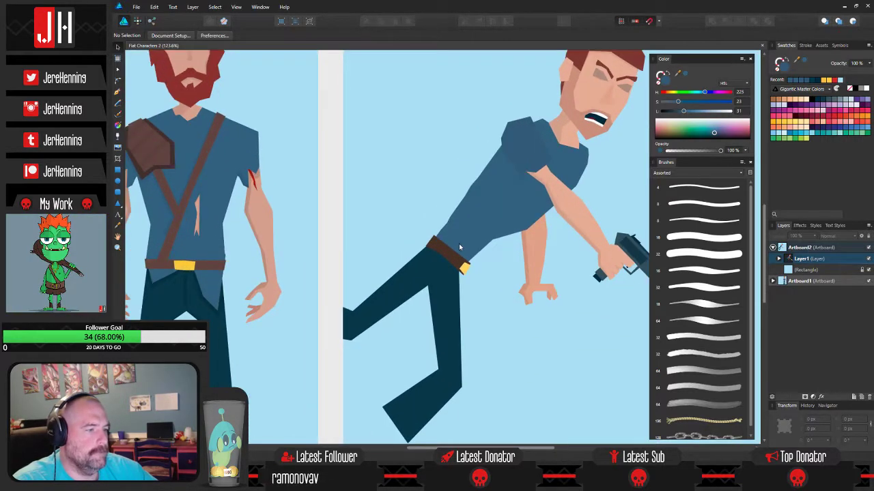
left_click_drag(459, 248, 506, 207)
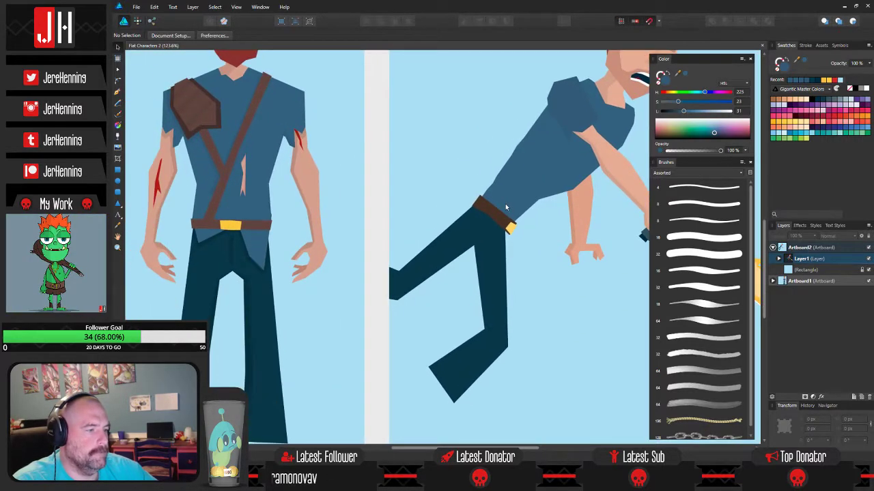
left_click(118, 92)
left_click_drag(452, 244, 449, 191)
left_click(471, 197)
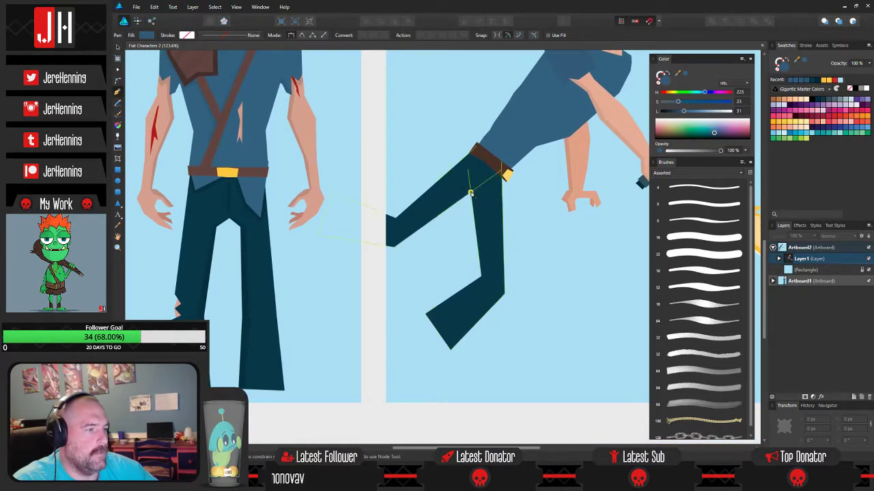
left_click(486, 278)
left_click(426, 317)
left_click(458, 256)
key("ctrl+z")
key("ctrl+z")
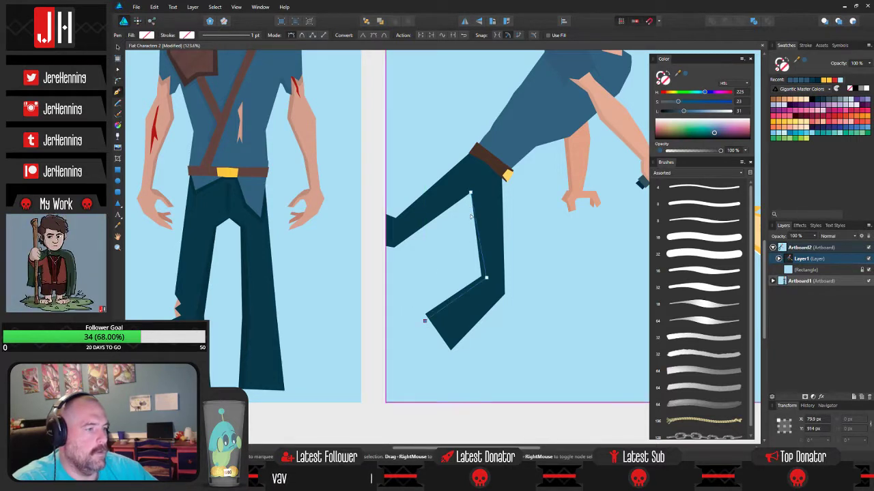
left_click(395, 280)
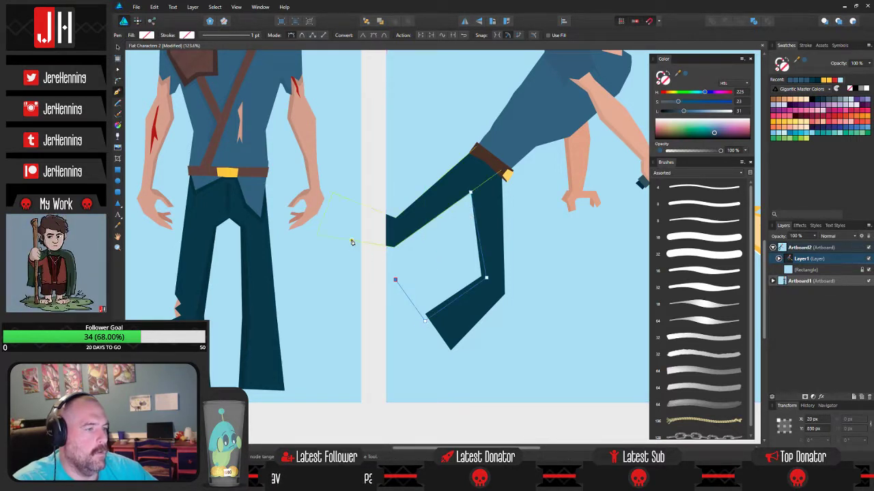
left_click_drag(450, 267, 464, 226)
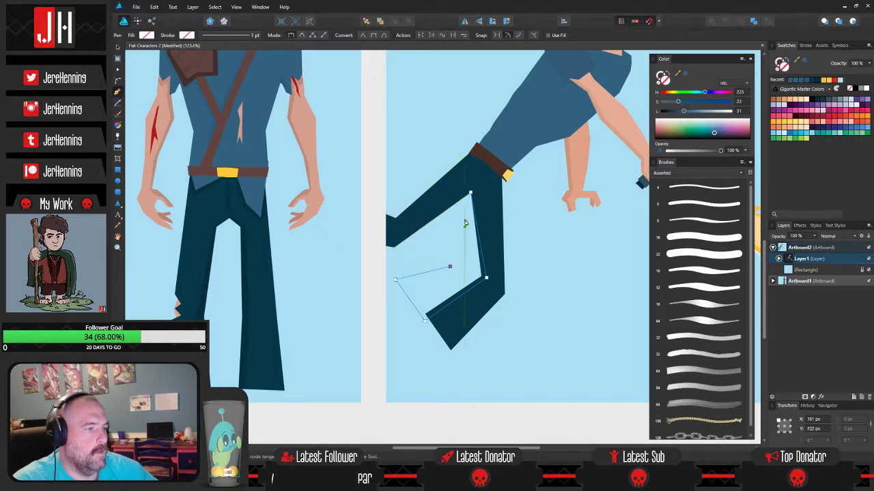
left_click(471, 197)
- Fill the shading shape with black and lower its opacity
key("i")
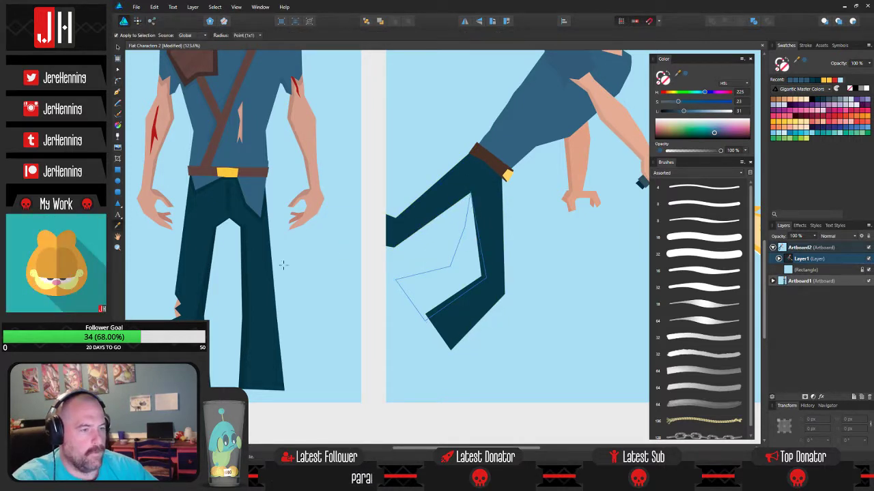
key("v")
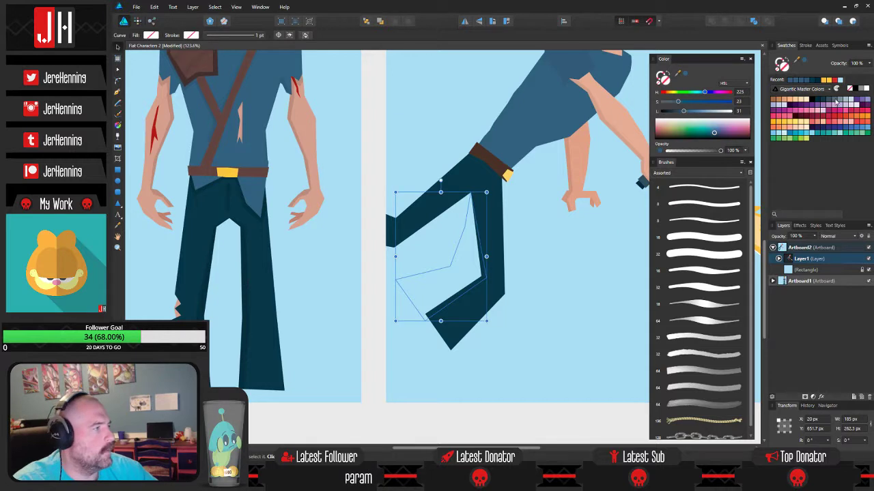
left_click(811, 103)
left_click(609, 253)
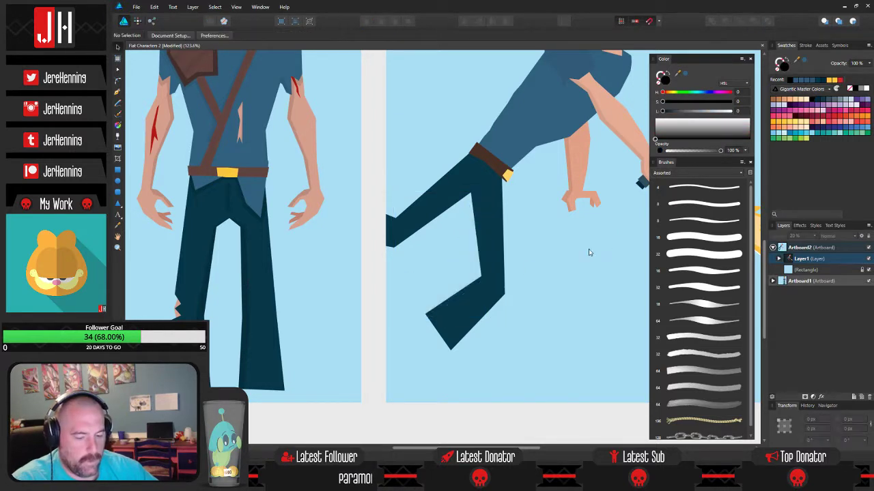
- Place the shading shape inside the front leg so it is clipped to the trouser outline
left_click(489, 274)
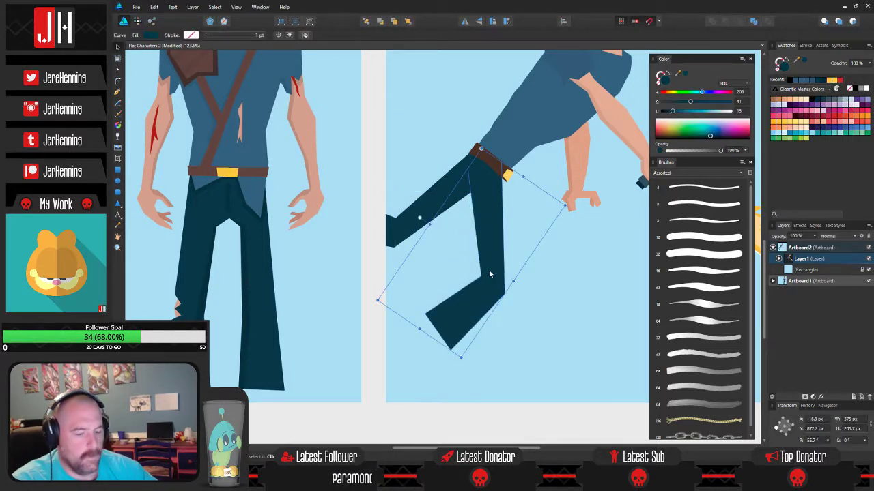
double_click(488, 274)
left_click(555, 287)
double_click(477, 284)
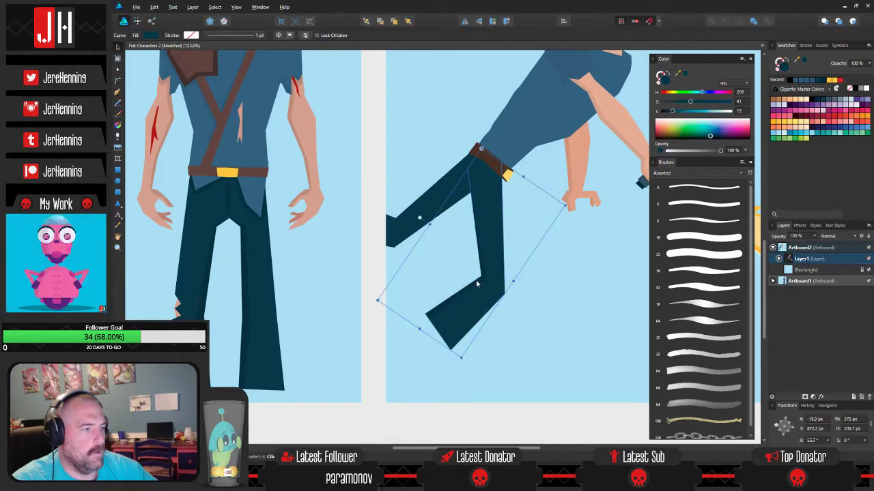
left_click(539, 269)
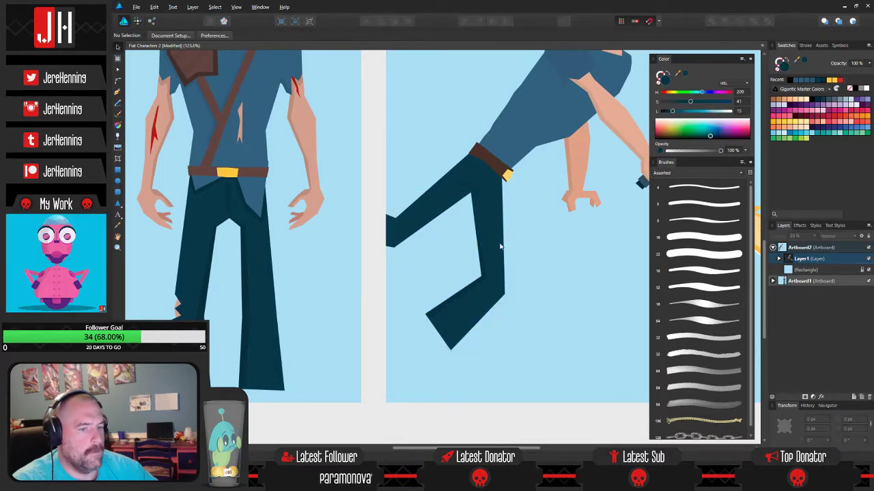
- Raise the saturation of the front leg's fill to 54
scroll(472, 284, "up", 2)
left_click(484, 279)
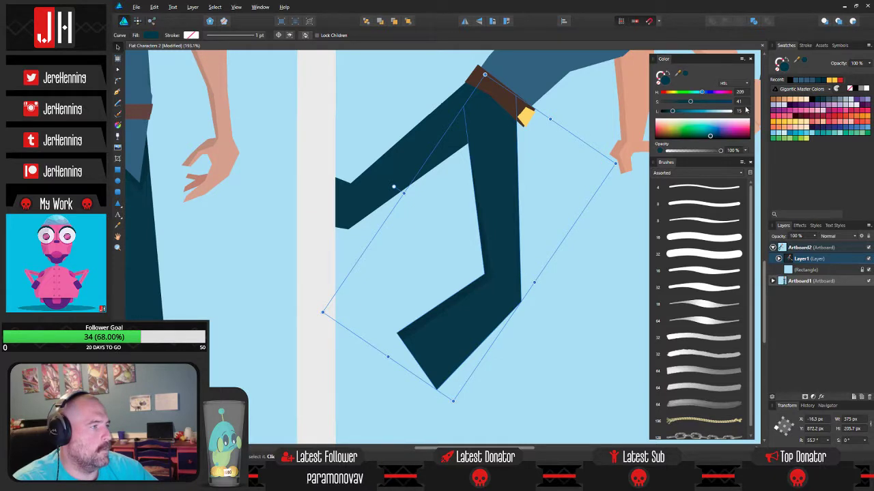
mouse_move(689, 103)
left_mouse_down()
mouse_move(716, 101)
mouse_move(699, 101)
left_mouse_up()
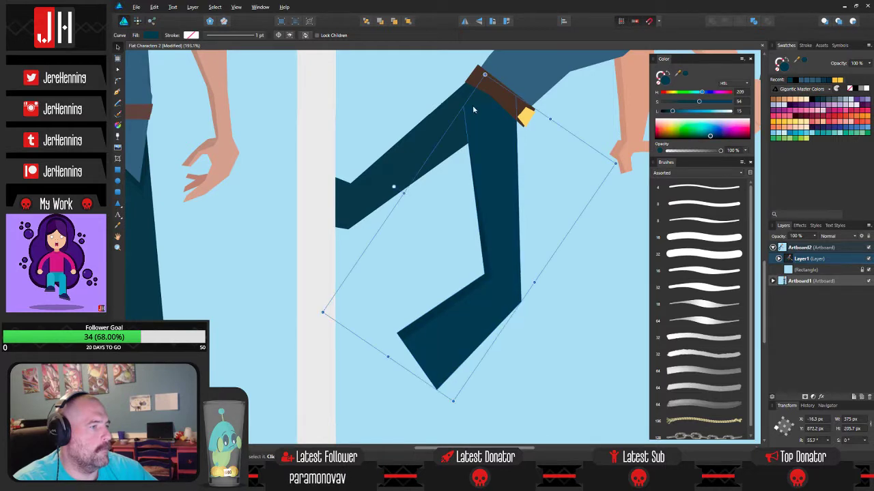
- Match the rear leg's fill to the front leg by sampling the front leg's colour
left_click(432, 138)
key("i")
left_click(492, 168)
key("v")
left_click(546, 219)
- Draw a closed shading shape over the rear trouser leg's upper edge, filled with black at 20% opacity
scroll(514, 214, "down", 2)
left_click_drag(520, 172, 482, 232)
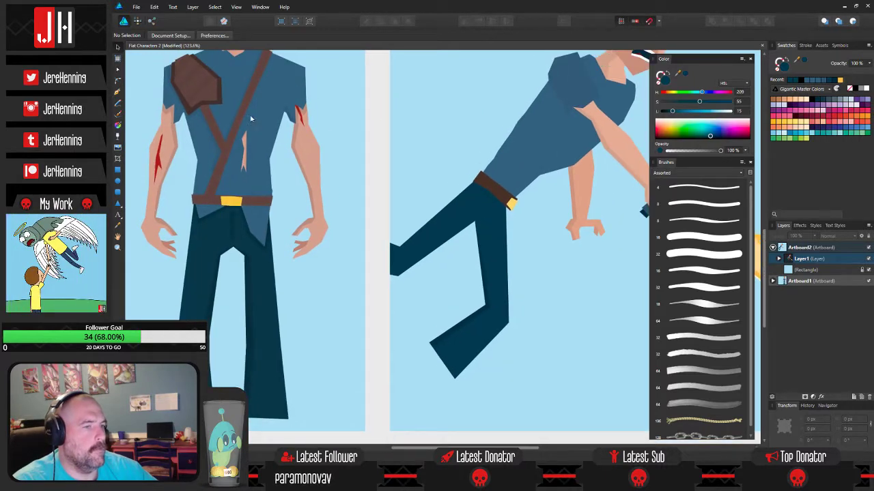
left_click(118, 91)
scroll(476, 198, "up", 4)
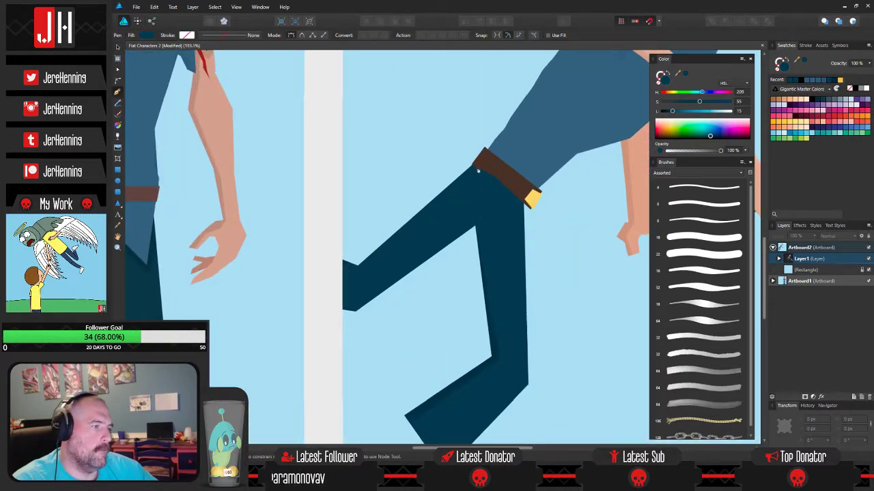
left_click(378, 259)
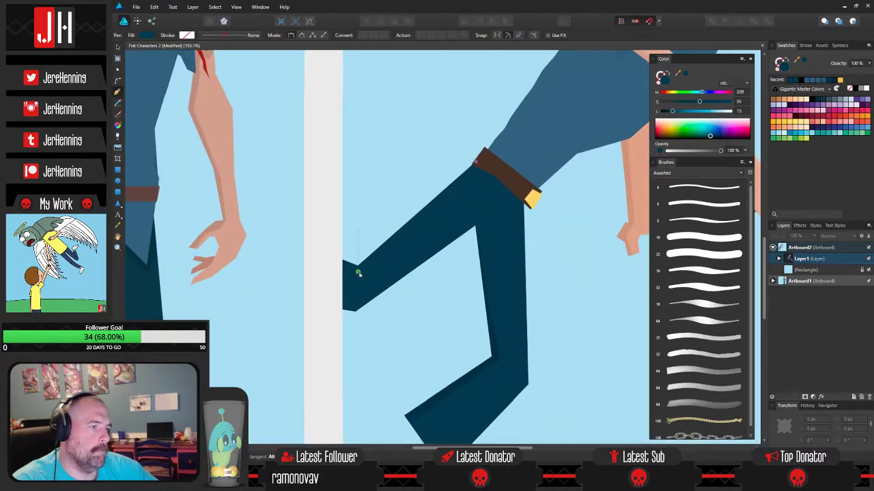
left_click(357, 273)
left_click(293, 250)
left_click(300, 191)
left_click(436, 162)
left_click(475, 163)
left_click(855, 89)
key("2")
- Place the new shading shape inside the rear leg so it is clipped to the trouser outline
key("ctrl+x")
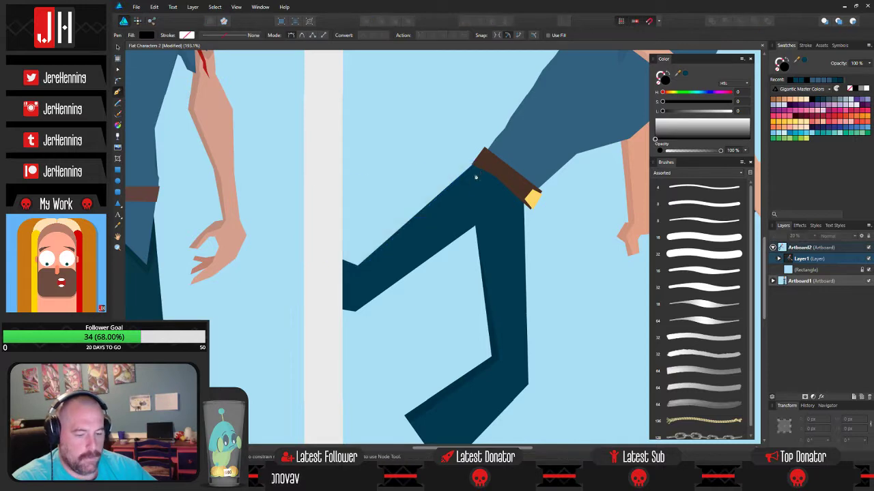
key("v")
left_click(448, 210)
key("ctrl+alt+v")
left_click(431, 114)
scroll(437, 131, "down", 3)
left_click_drag(438, 132, 460, 187)
scroll(461, 186, "up", 4)
left_click_drag(451, 260, 416, 226)
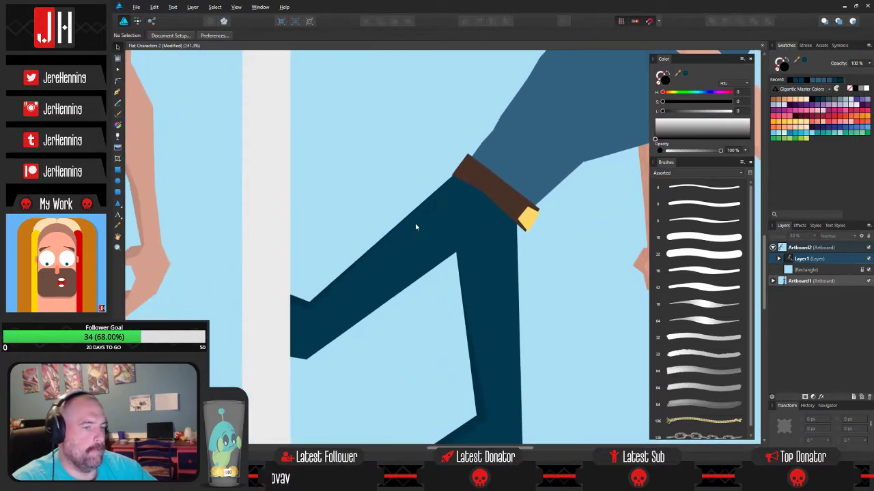
- Adjust the rear leg shading's corner node where the trousers meet the belt
double_click(324, 292)
key("a")
left_click(457, 173)
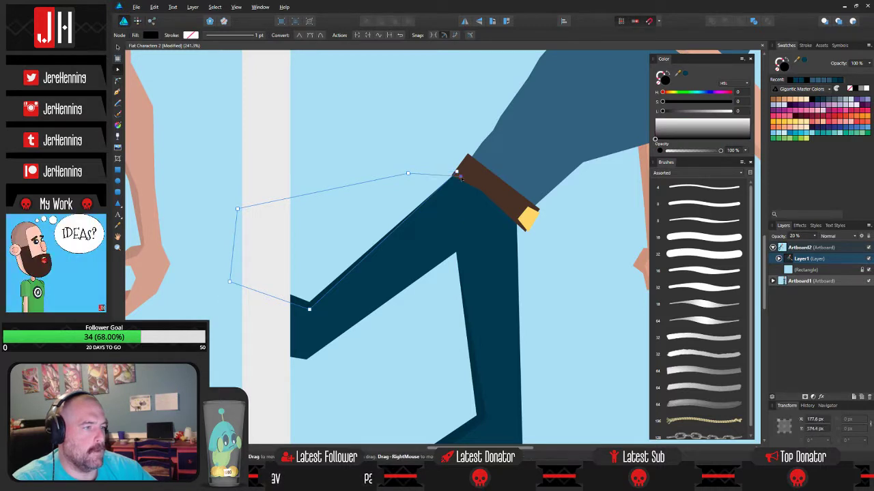
left_click_drag(461, 177, 462, 173)
left_click(448, 139)
scroll(374, 117, "down", 3)
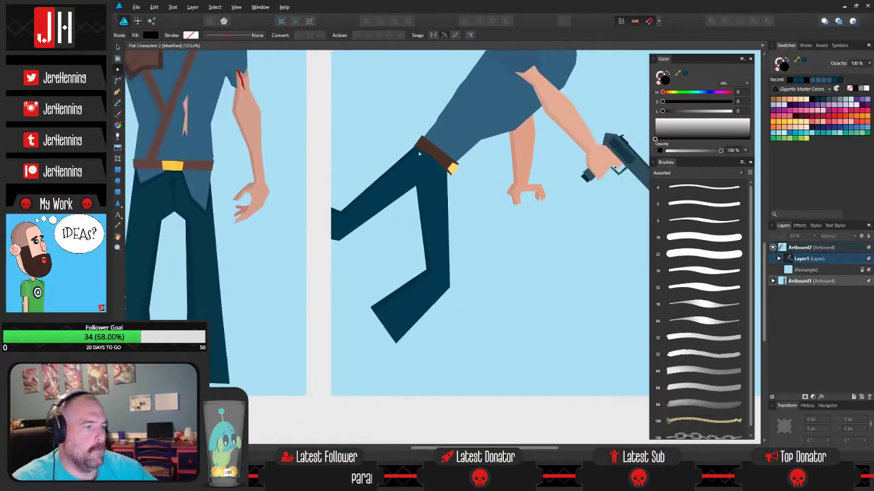
scroll(420, 157, "up", 4)
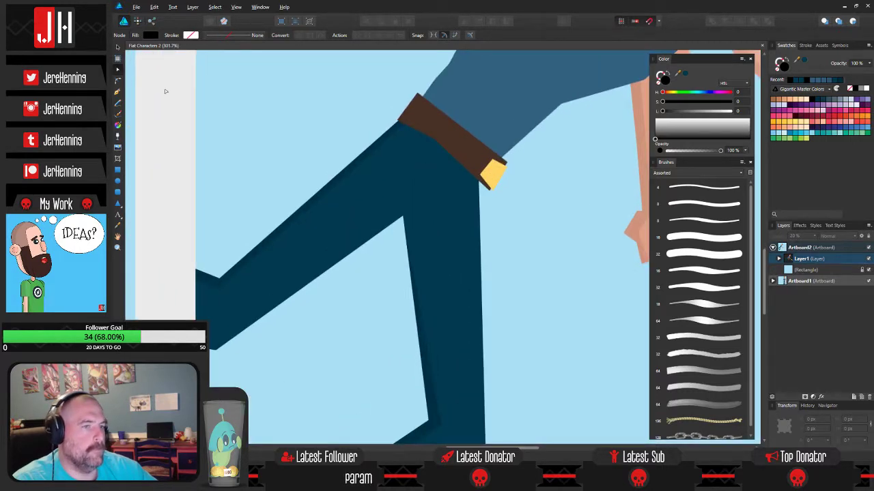
- Trace the inner edge of a shading shape with the Pen tool along the leaping character's back, from shoulder to belt
left_click(117, 92)
scroll(410, 189, "up", 3)
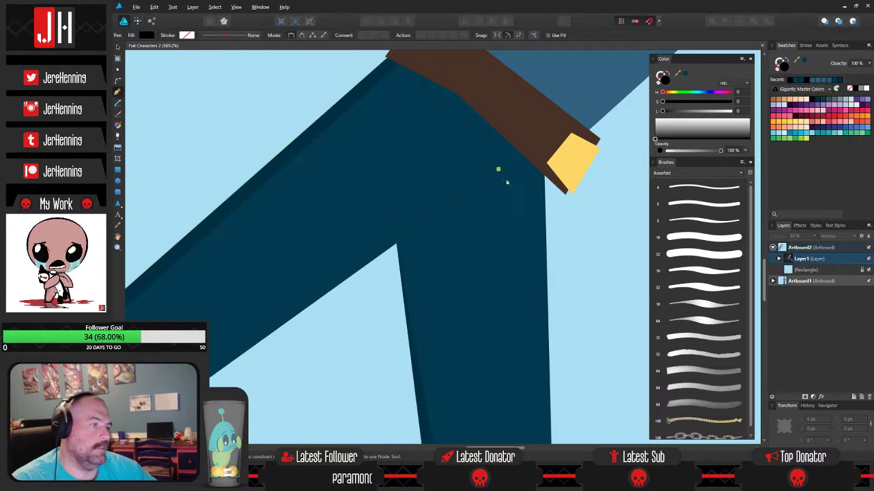
scroll(490, 202, "down", 3)
scroll(489, 202, "down", 4)
scroll(484, 205, "up", 5)
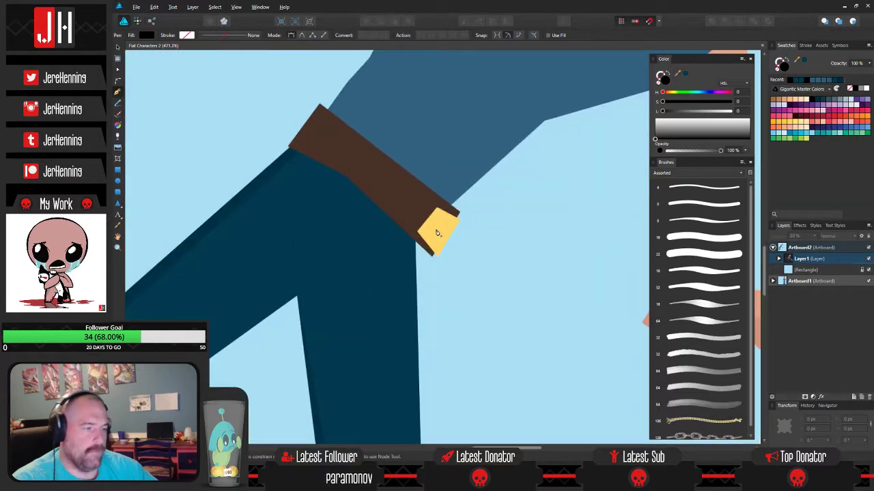
scroll(475, 175, "down", 7)
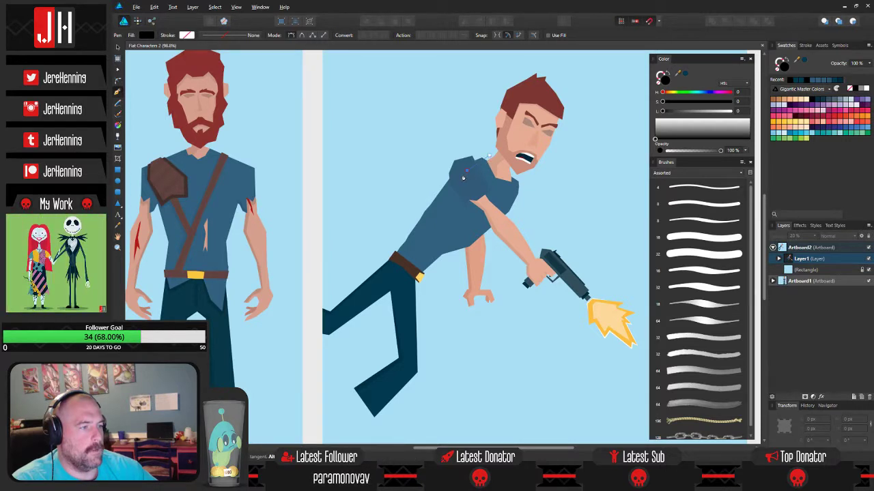
left_click(464, 175)
left_click(425, 217)
left_click(397, 259)
left_click(393, 267)
left_click(374, 246)
left_click(406, 196)
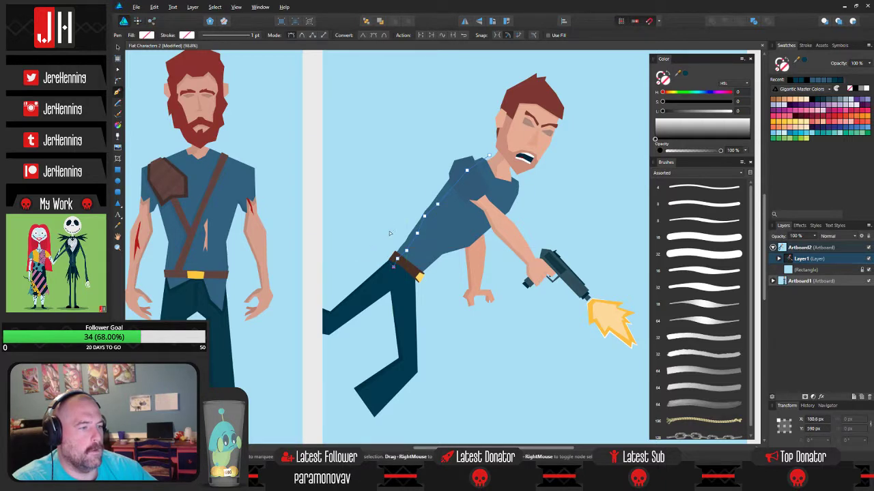
- Continue the shirt shading outline around the outside of the back, from the belt up past the shoulder
scroll(394, 252, "up", 5)
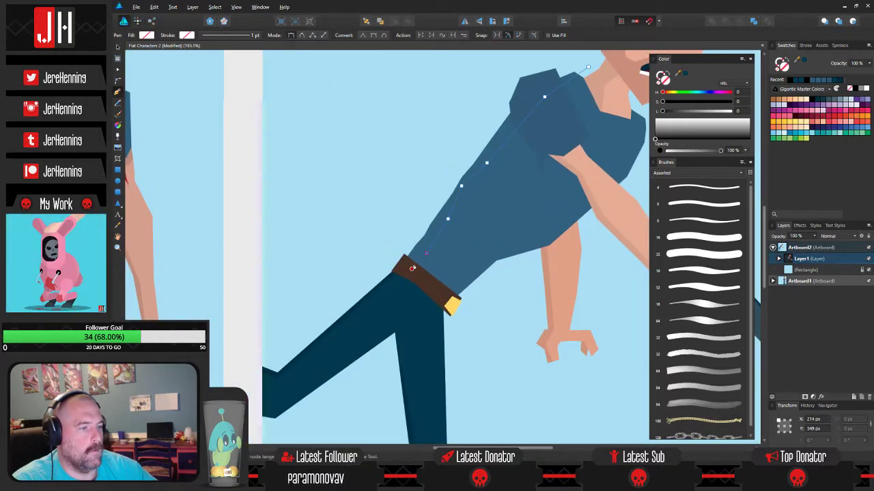
left_click(391, 278)
left_click(370, 247)
left_click(422, 177)
left_click(463, 110)
left_click_drag(514, 69, 482, 105)
left_click(502, 76)
left_click(545, 82)
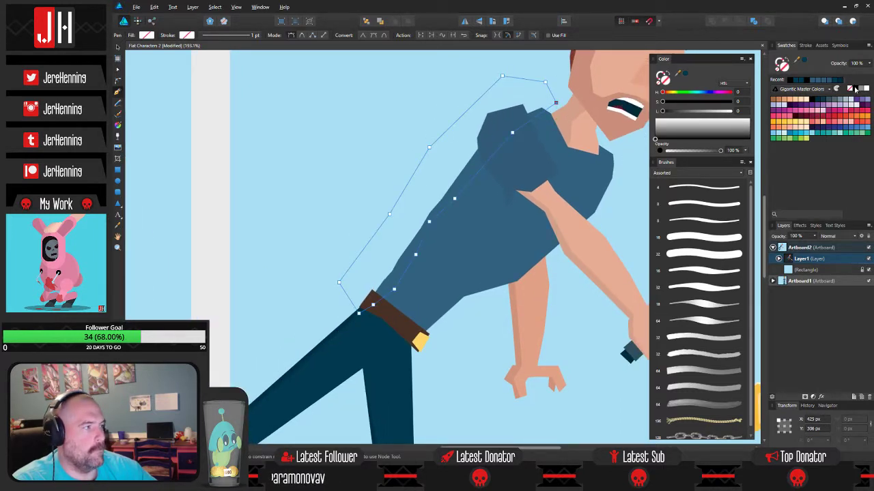
- Fill the back shading with black at 10% opacity and place it inside the shirt shape
left_click(855, 90)
key("1")
key("ctrl+x")
key("v")
left_click(473, 200)
key("ctrl+v")
left_click(375, 295)
left_click(377, 209)
left_click(496, 151)
left_click(410, 140)
scroll(410, 140, "down", 3)
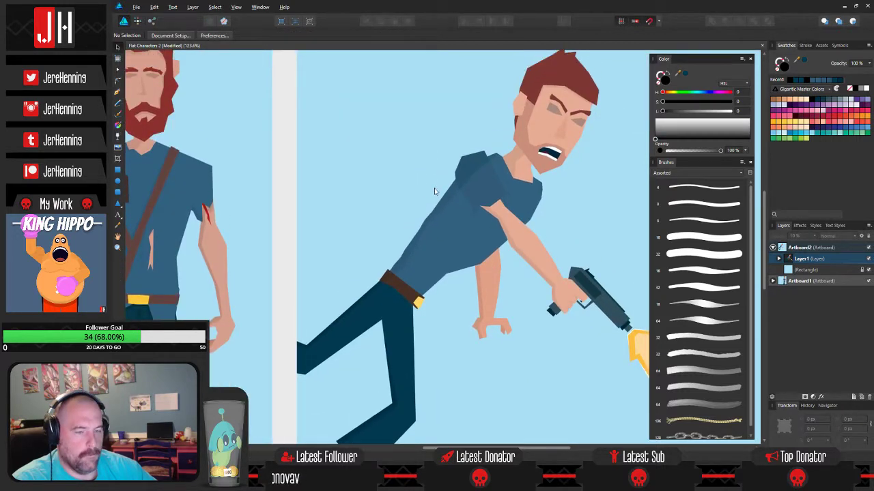
- Examine the shading on the leaping character's shirt, sleeves and trousers up close and beside the standing character
scroll(471, 180, "up", 3)
left_click(480, 159)
scroll(472, 162, "down", 2)
left_click(401, 151)
scroll(402, 154, "down", 1)
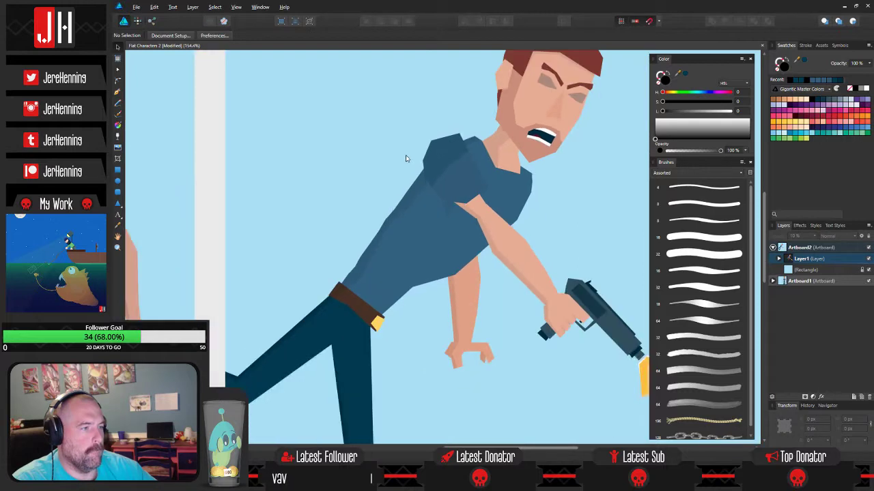
scroll(447, 150, "down", 4)
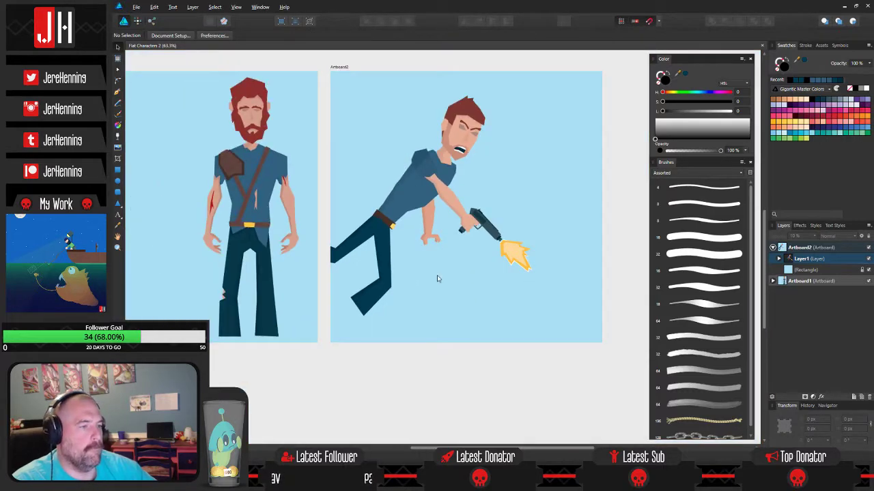
scroll(436, 253, "up", 1)
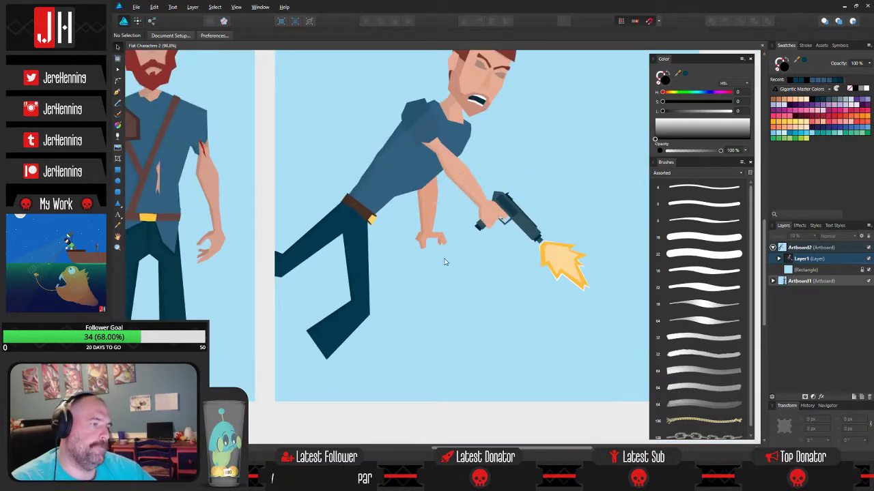
scroll(457, 263, "down", 1)
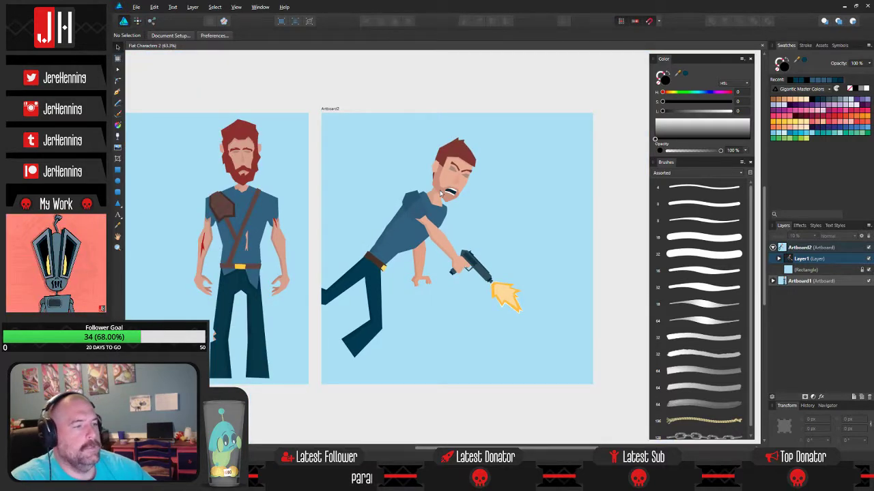
scroll(440, 193, "up", 4)
left_click(416, 207)
left_click_drag(417, 205, 404, 192)
left_click(350, 160)
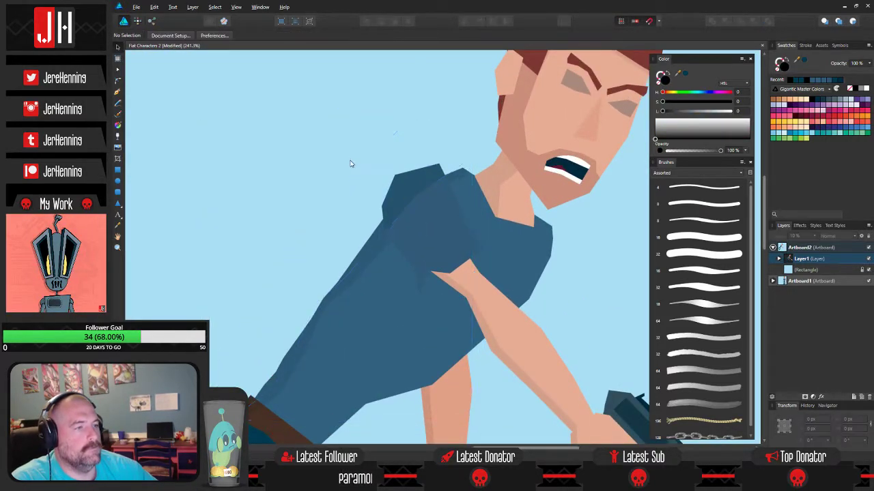
scroll(349, 162, "down", 3)
scroll(396, 189, "up", 1)
scroll(414, 187, "down", 3)
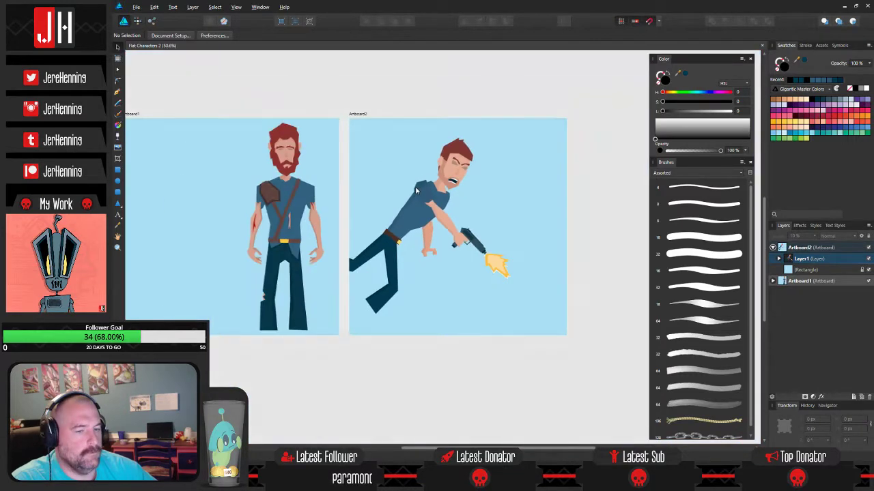
scroll(423, 186, "up", 2)
left_click(428, 184)
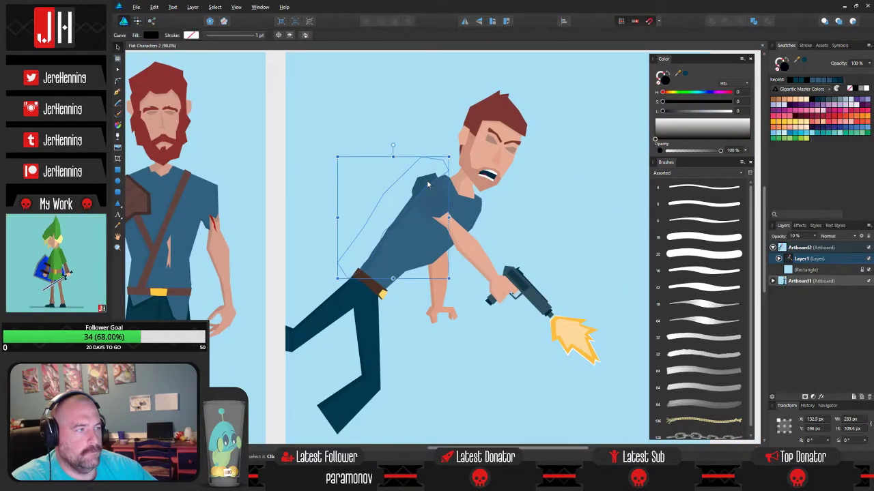
left_click(561, 208)
left_click_drag(483, 214, 444, 187)
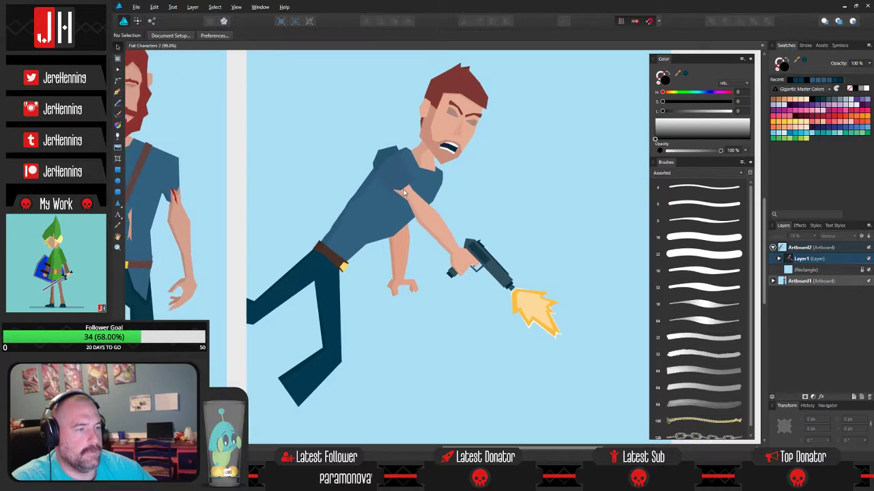
scroll(349, 239, "up", 4)
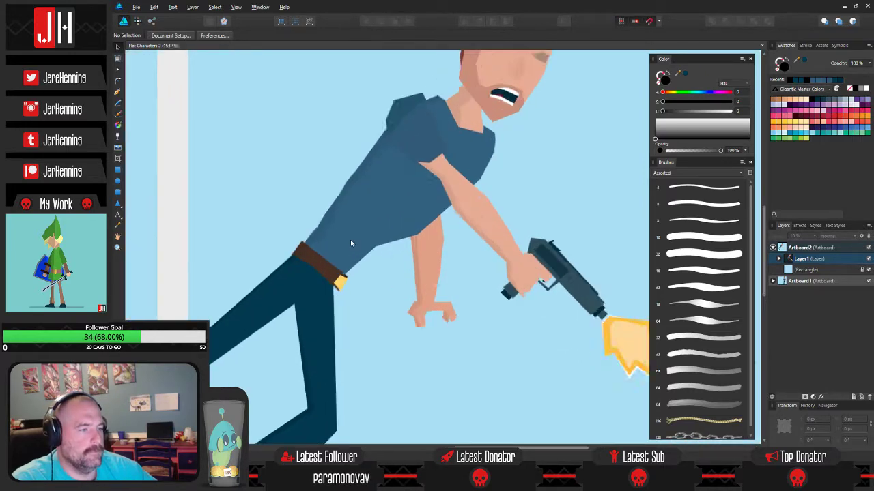
scroll(364, 240, "down", 4)
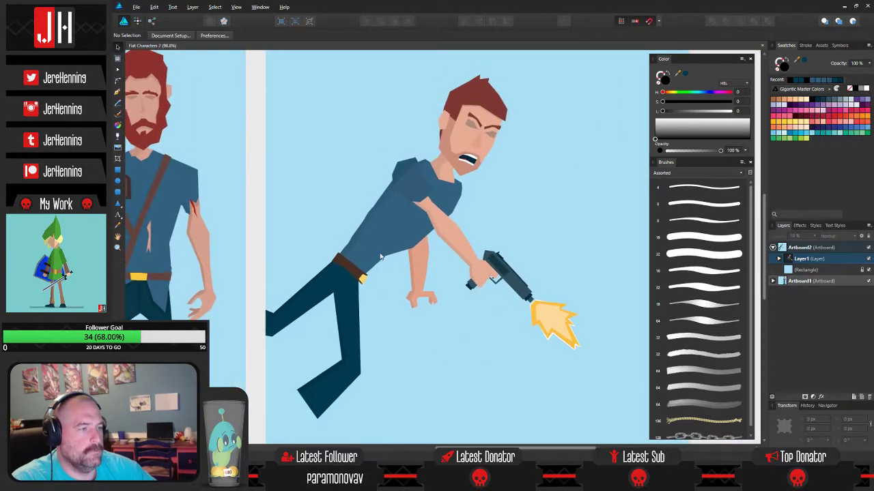
- Draw an angular shoe at the front trouser leg's hem and fill it with very dark blue (H 210, S 64, L 10)
left_click_drag(393, 258, 416, 221)
key("p")
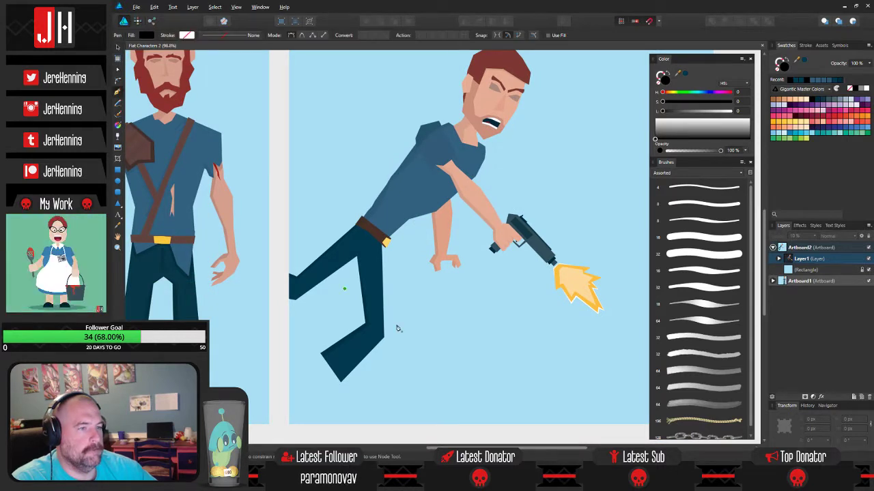
left_click_drag(336, 381, 362, 309)
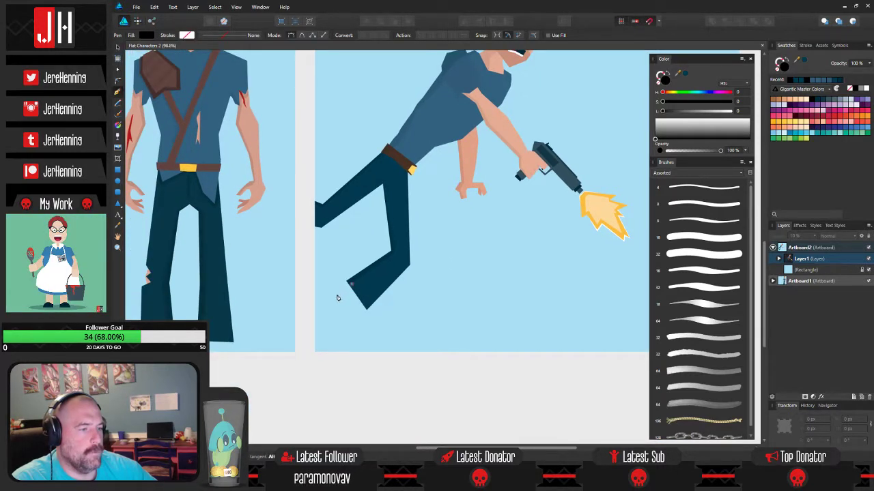
left_click(336, 295)
left_click(364, 340)
left_click(371, 329)
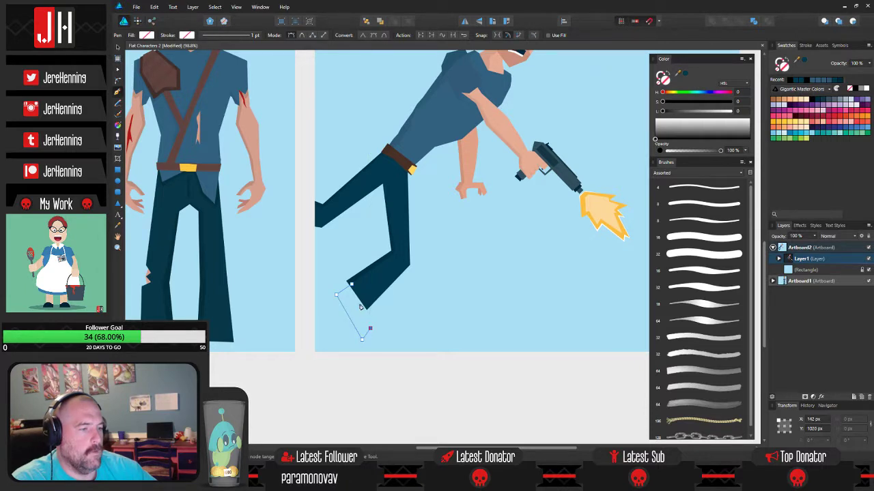
left_click(373, 294)
left_click(818, 99)
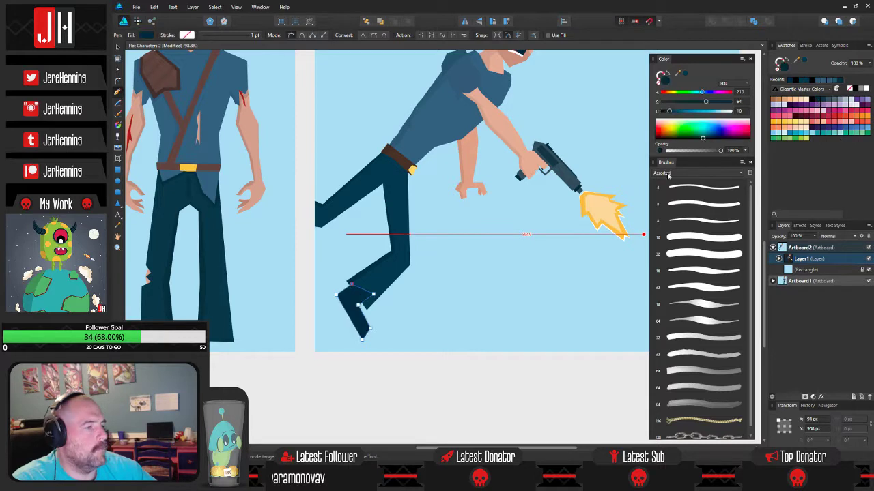
- Send the shoe behind the front trouser leg so the hem overlaps it
key("v")
left_click(366, 23)
left_click(434, 262)
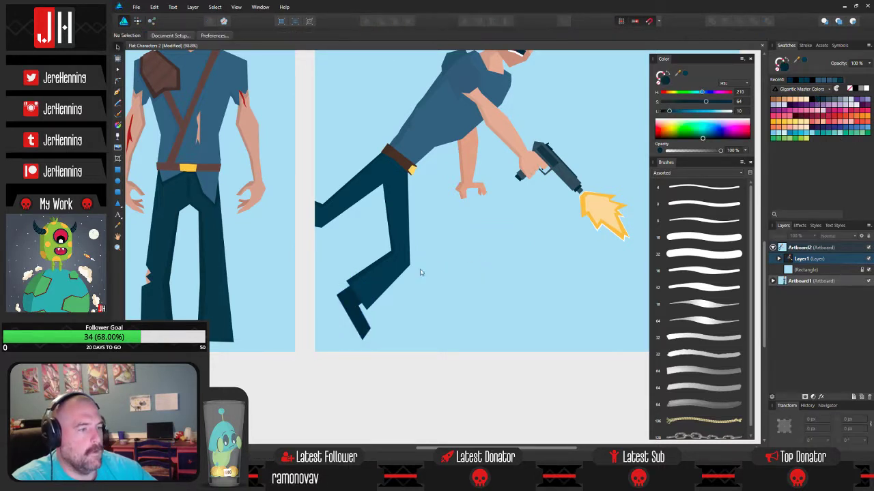
scroll(404, 281, "down", 2)
left_click_drag(418, 277, 416, 291)
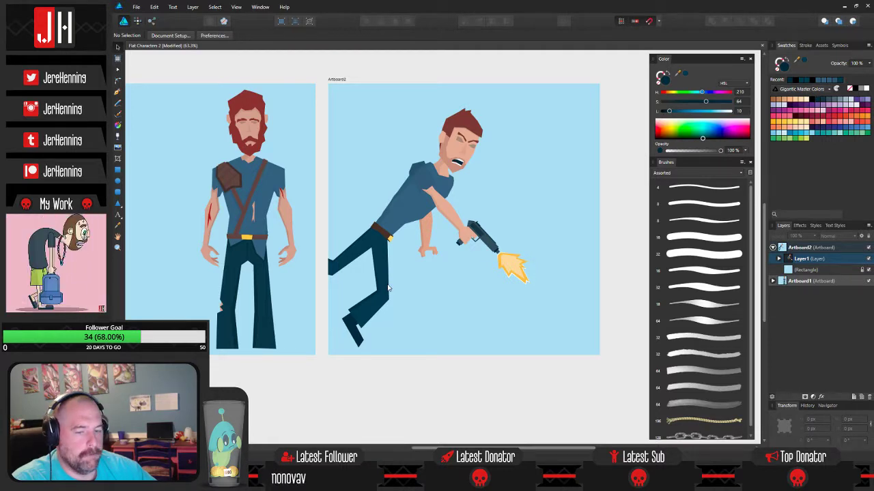
scroll(387, 287, "down", 2)
scroll(369, 285, "up", 2)
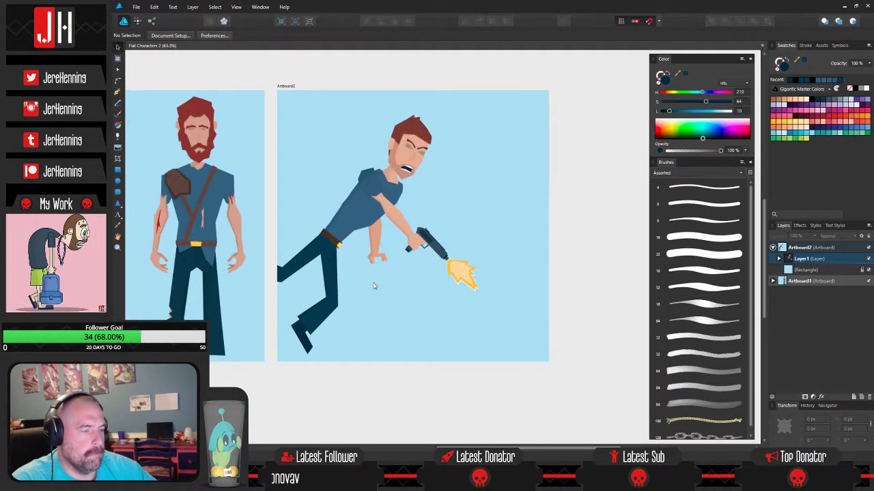
left_click(117, 92)
scroll(360, 290, "up", 4)
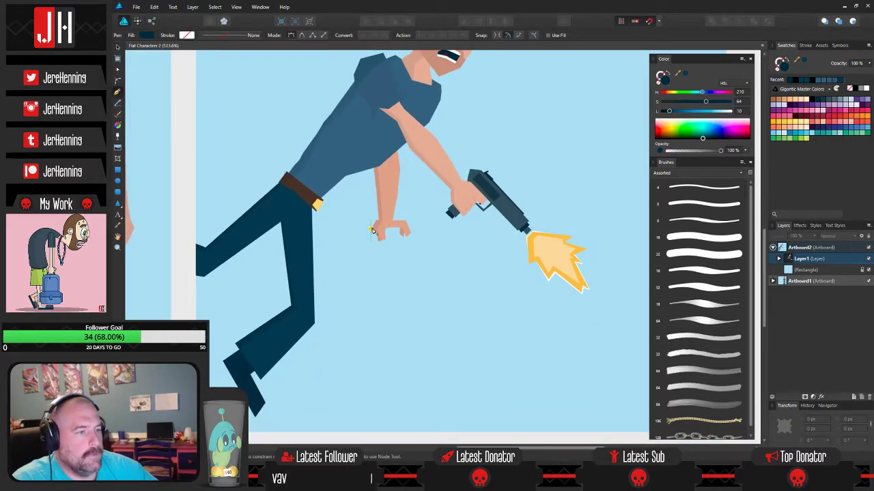
left_click(367, 233)
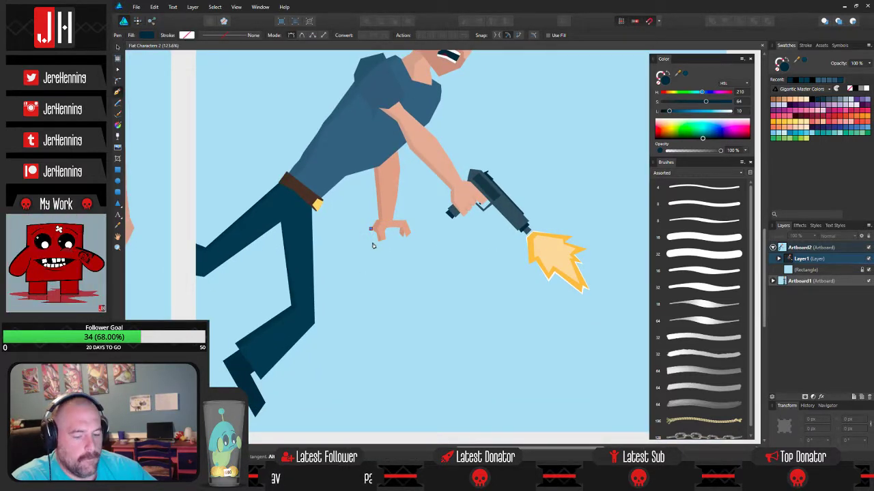
key("ctrl+0")
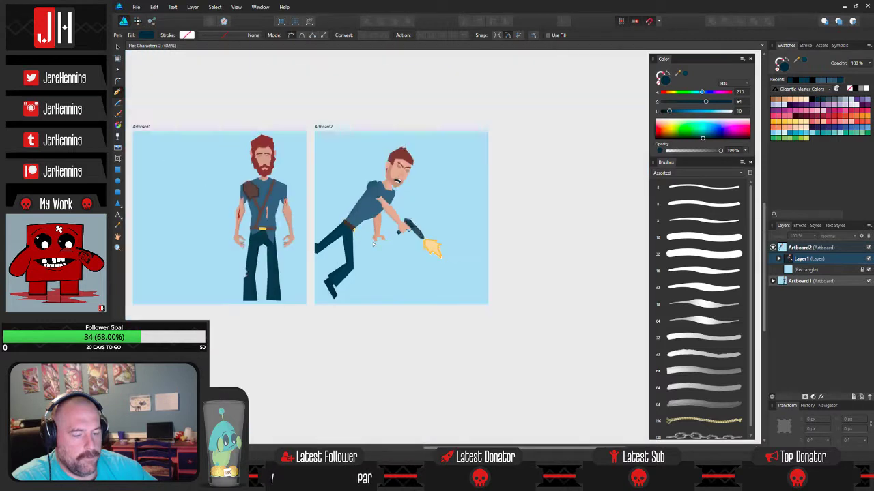
- Move Artboard2 farther away from Artboard1, leaving a wider gap between the two artboards
key("v")
left_click_drag(290, 94, 451, 348)
left_click_drag(511, 112, 286, 338)
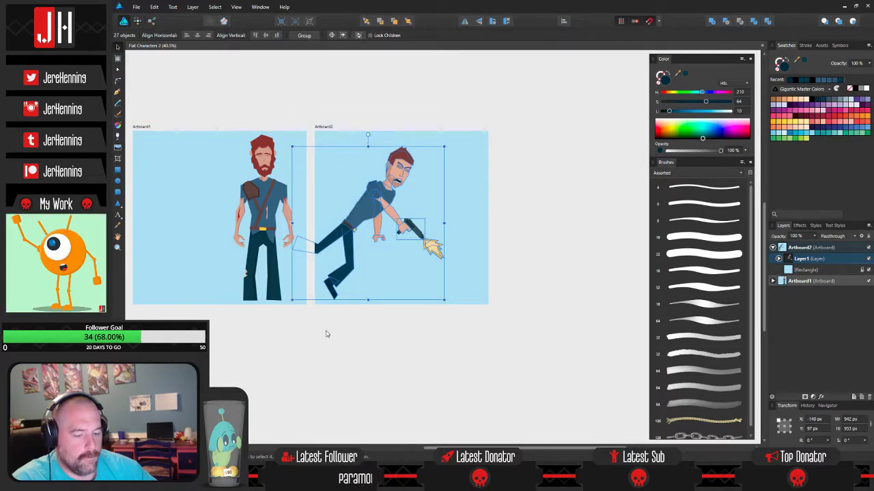
left_click(325, 333)
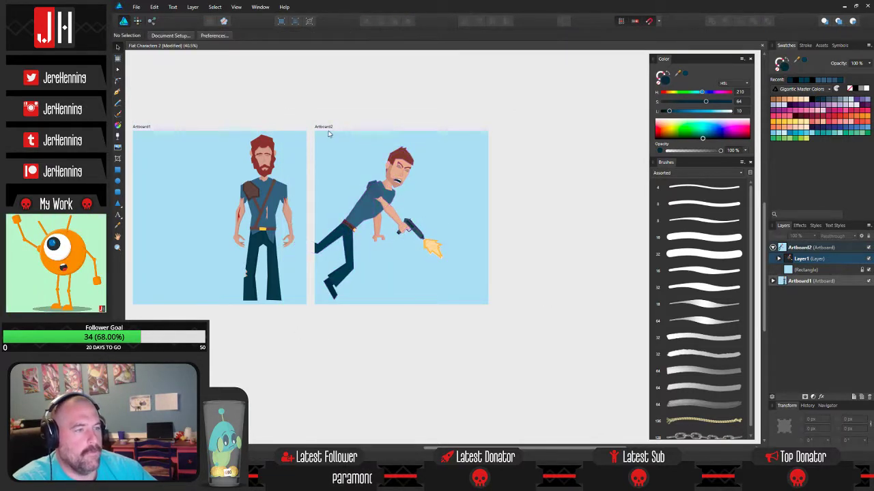
left_click_drag(330, 134, 390, 135)
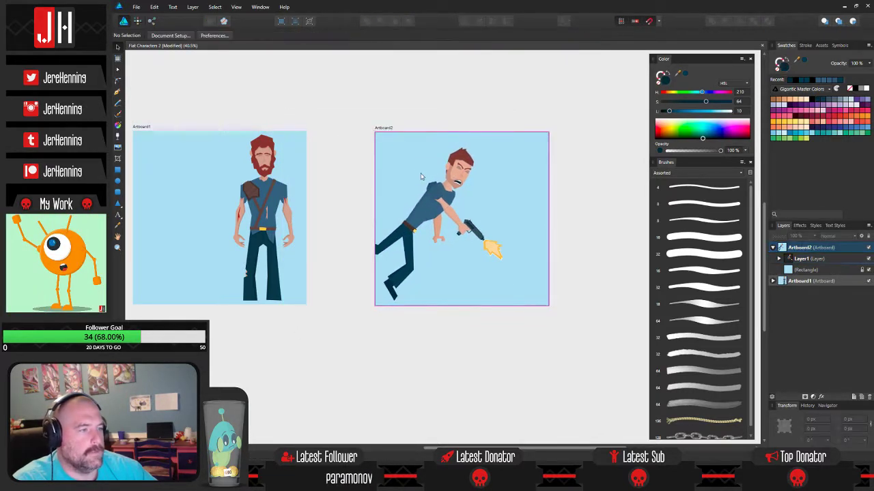
left_click_drag(443, 211, 398, 212)
scroll(398, 213, "up", 2)
left_click(118, 92)
scroll(432, 296, "up", 2)
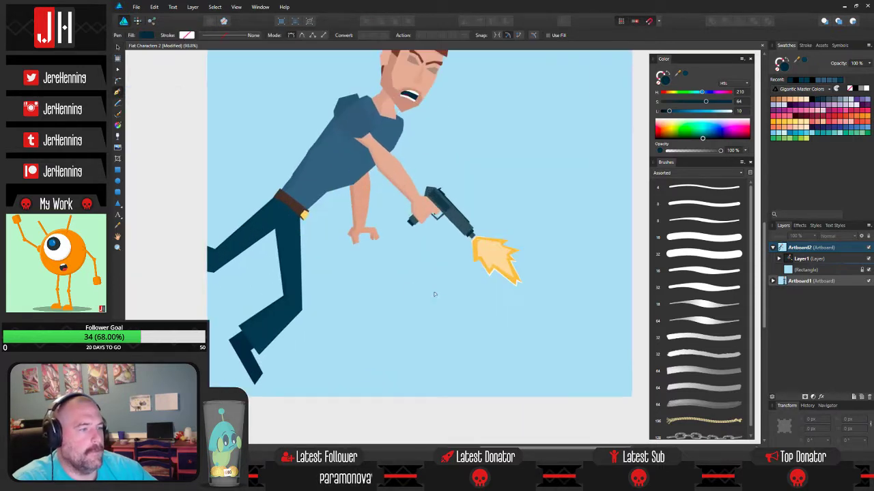
scroll(388, 267, "up", 2)
left_click_drag(464, 237, 424, 264)
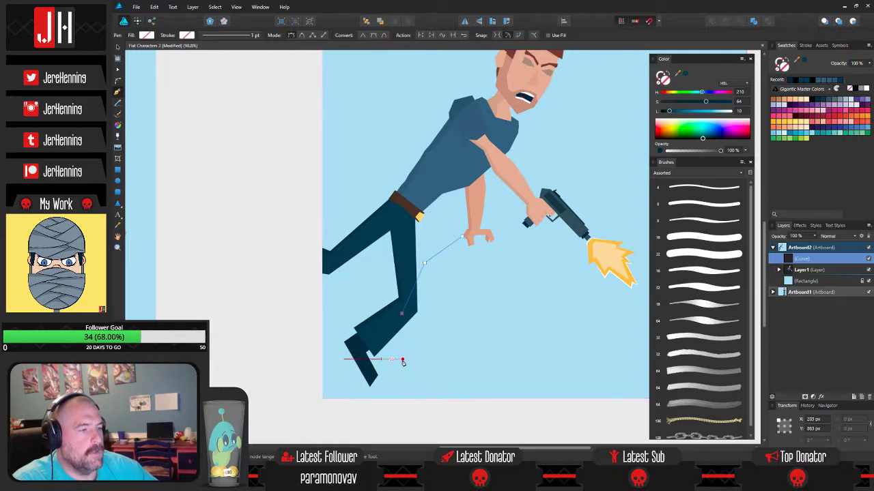
left_click_drag(399, 363, 408, 361)
key("ctrl+z")
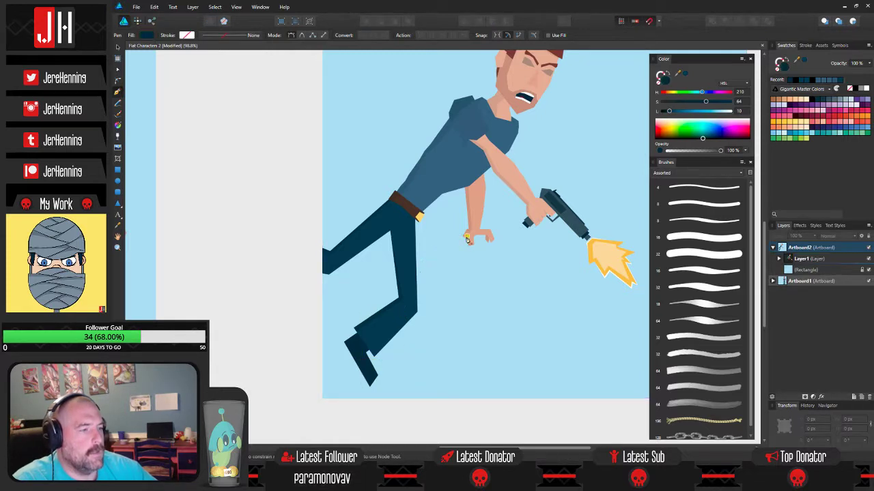
- Outline an angular rock about 712 px wide and 498 px tall beneath the supporting hand, extending past Artboard2's lower edge
left_click(433, 251)
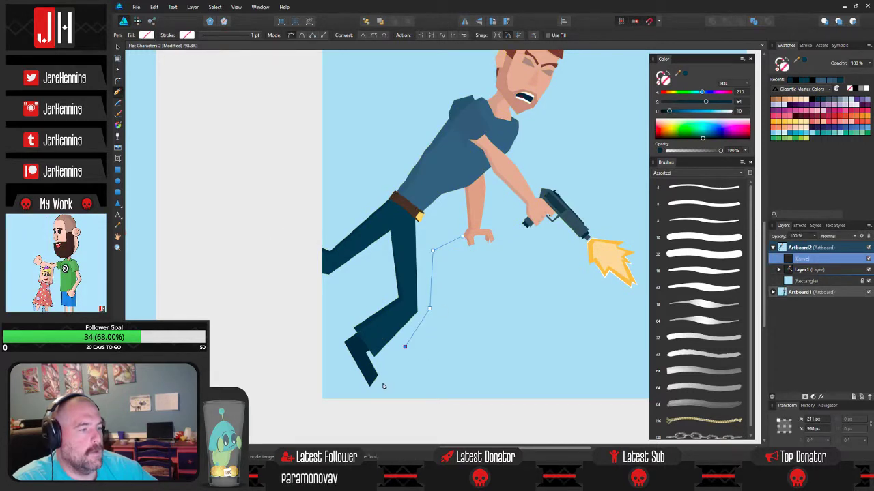
left_click(350, 399)
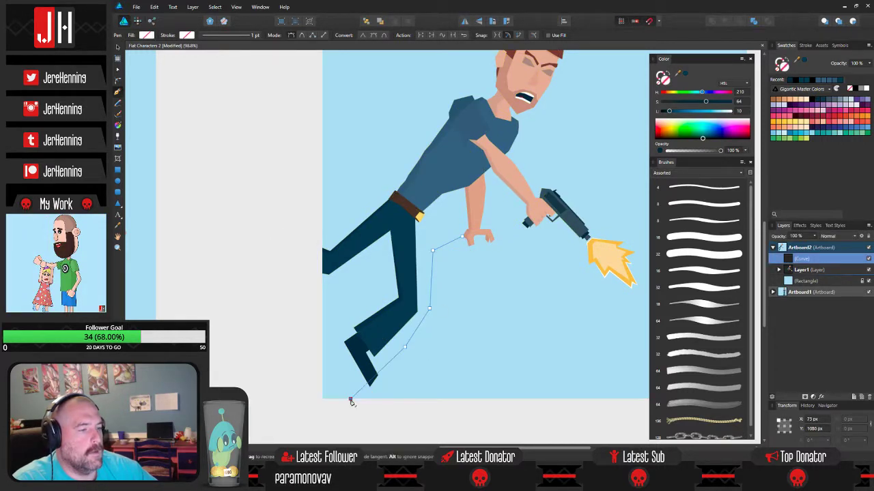
left_click(407, 430)
left_click(551, 430)
left_click(592, 421)
left_click(630, 387)
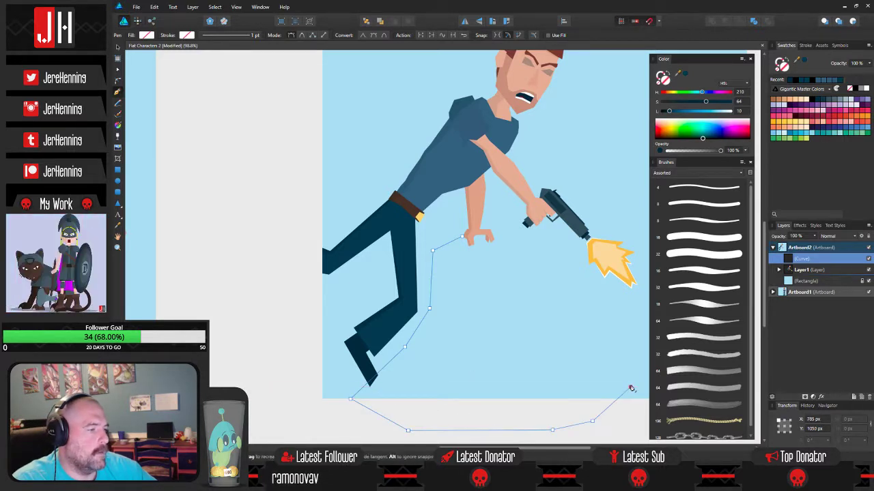
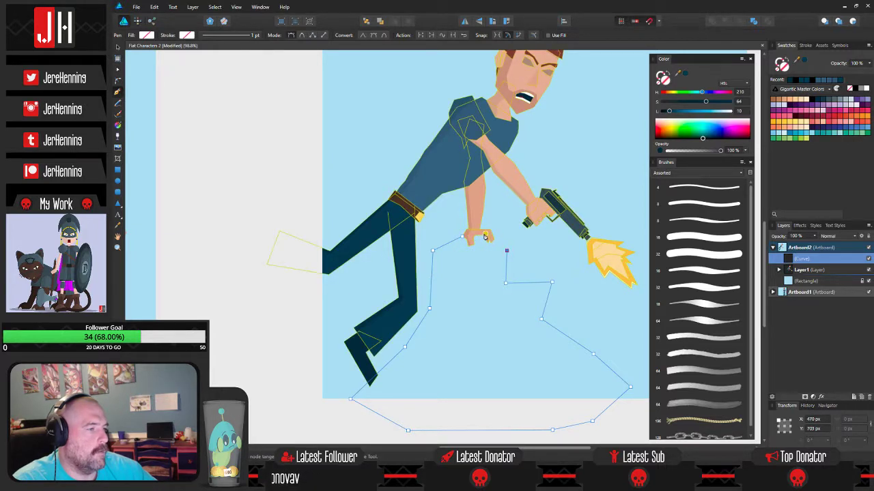
scroll(487, 245, "up", 5)
key("BackSpace")
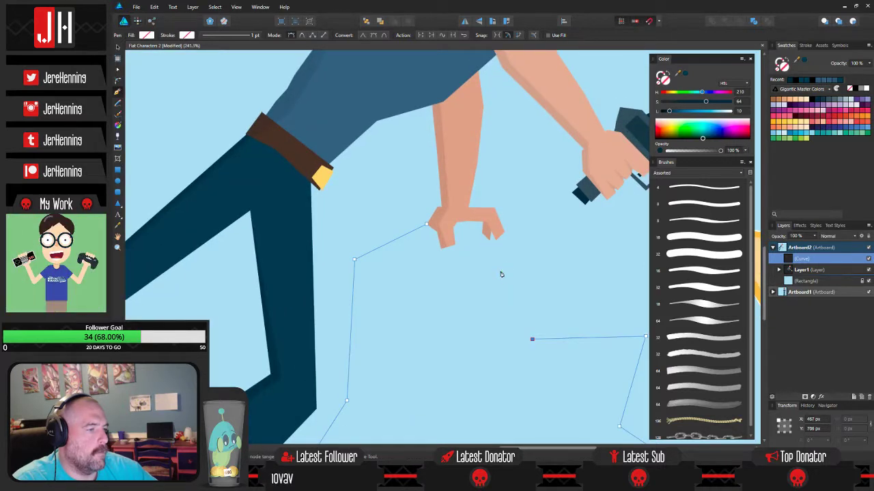
left_click(477, 224)
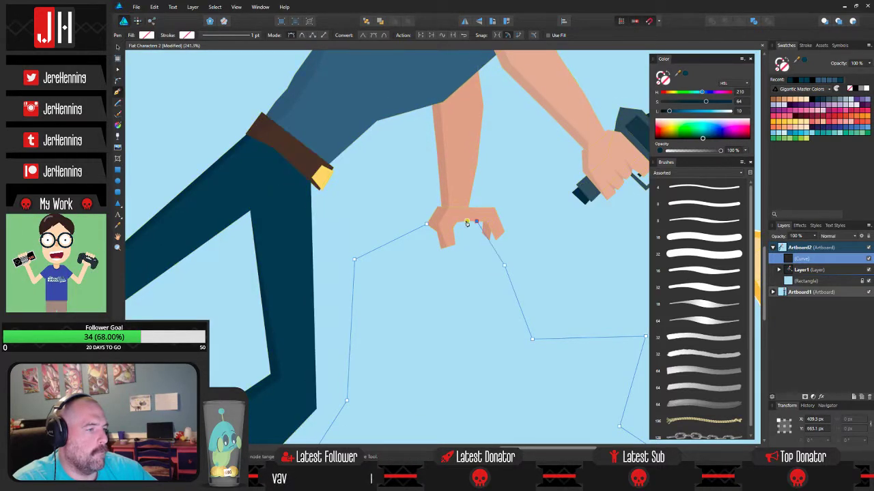
left_click(426, 226)
scroll(453, 265, "down", 5)
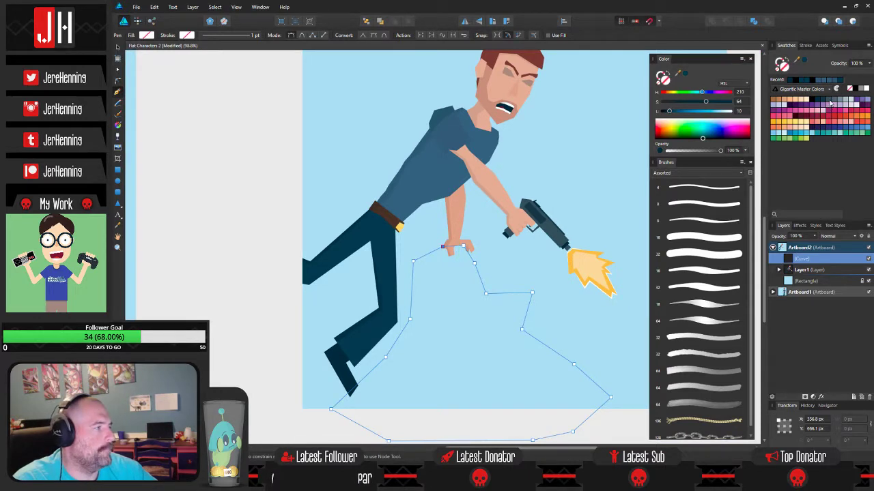
- Fill the rock with a mid blue-grey swatch (H 224, S 9, L 49) and deselect it
left_click(830, 104)
left_click(837, 101)
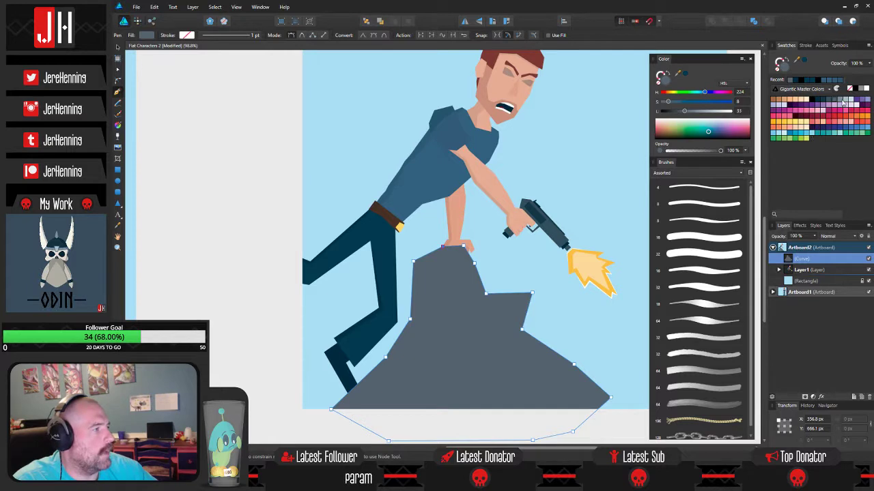
left_click(840, 101)
key("v")
left_click(231, 167)
left_click_drag(400, 205, 317, 224)
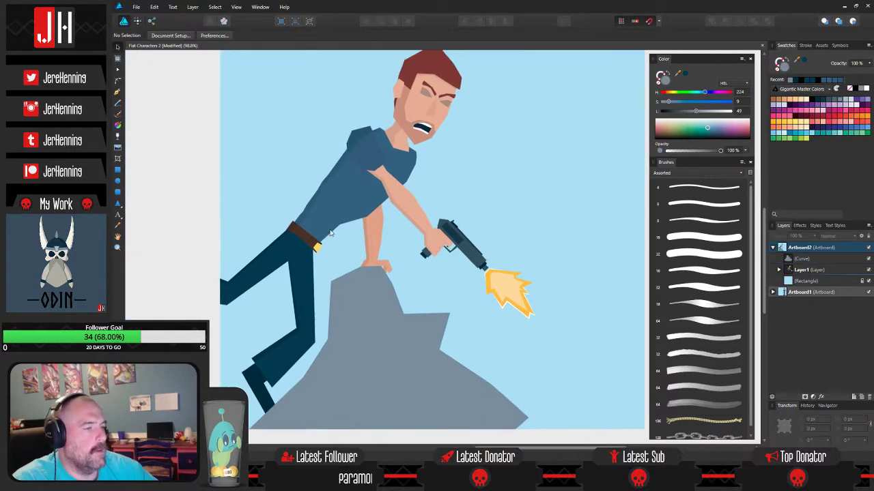
scroll(348, 298, "down", 3)
scroll(357, 296, "up", 4)
scroll(362, 337, "down", 4)
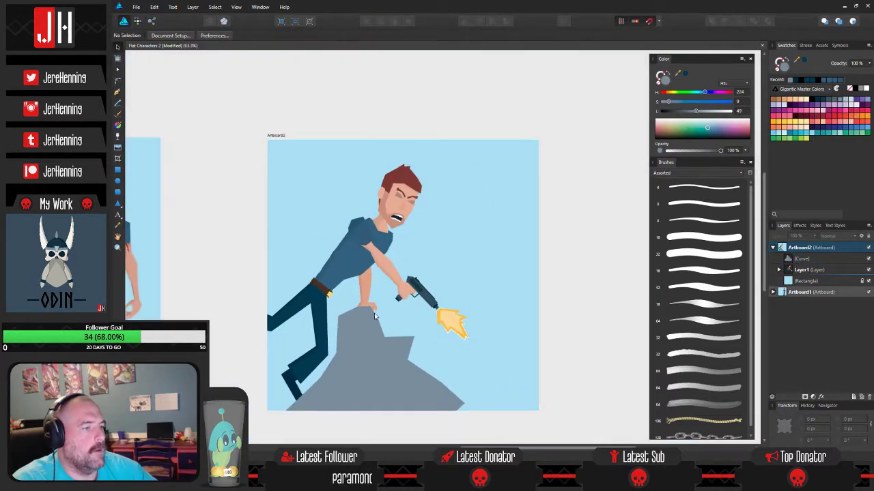
- Stretch the rock's base outward at its lower right corner, making the shape 772 px wide
left_click(384, 342)
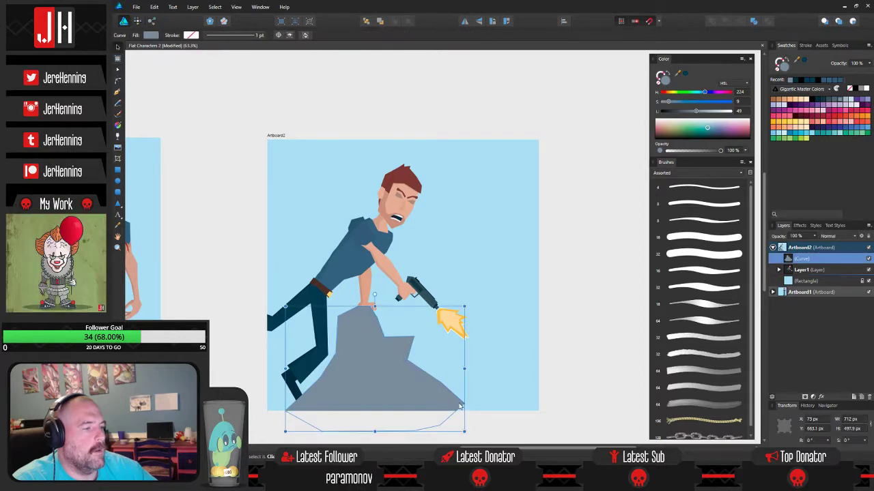
key("a")
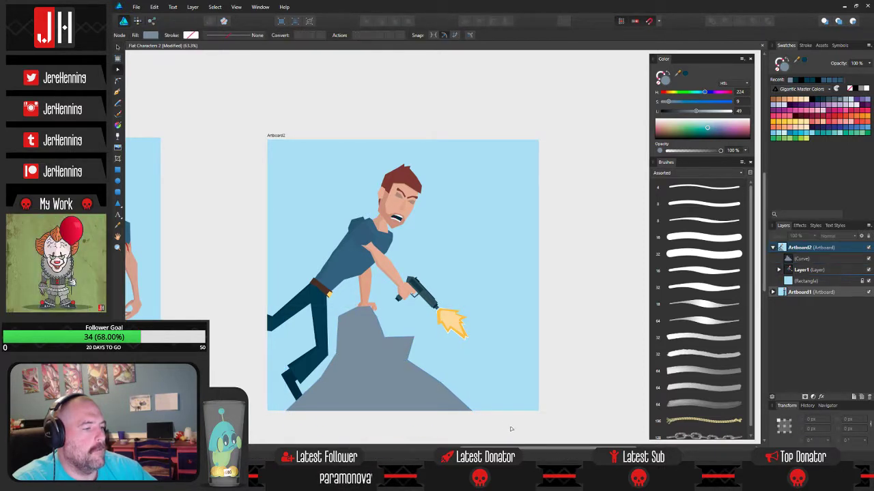
left_click(511, 426)
scroll(509, 423, "down", 2)
scroll(419, 396, "up", 3)
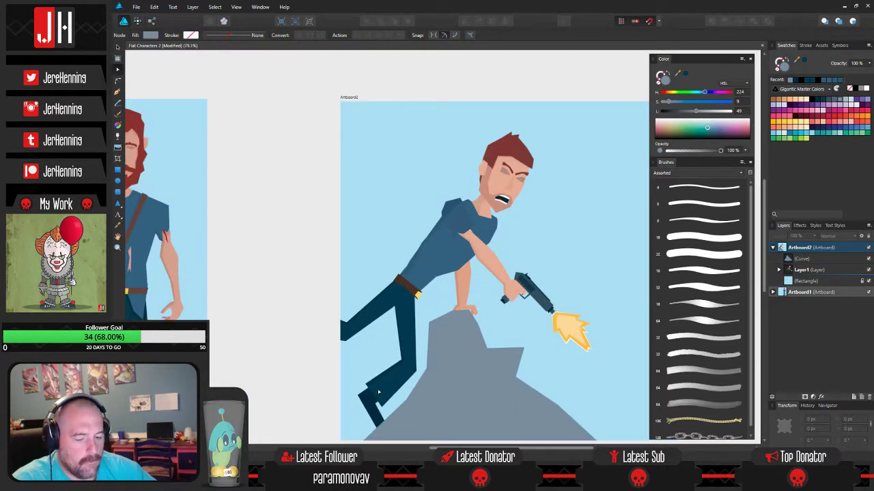
scroll(379, 392, "down", 2)
- Try to send the rock to the back of Artboard2's objects
key("v")
left_click(450, 390)
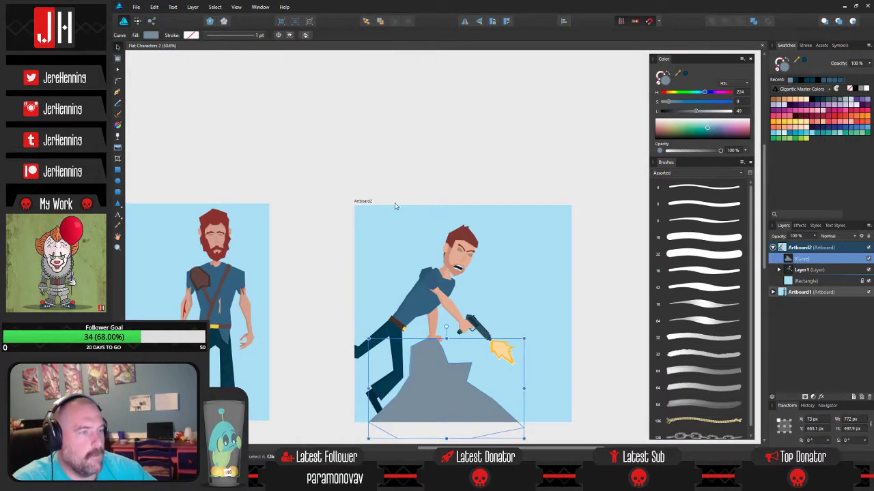
left_click(367, 20)
left_click(439, 104)
key("ctrl+z")
key("ctrl+z")
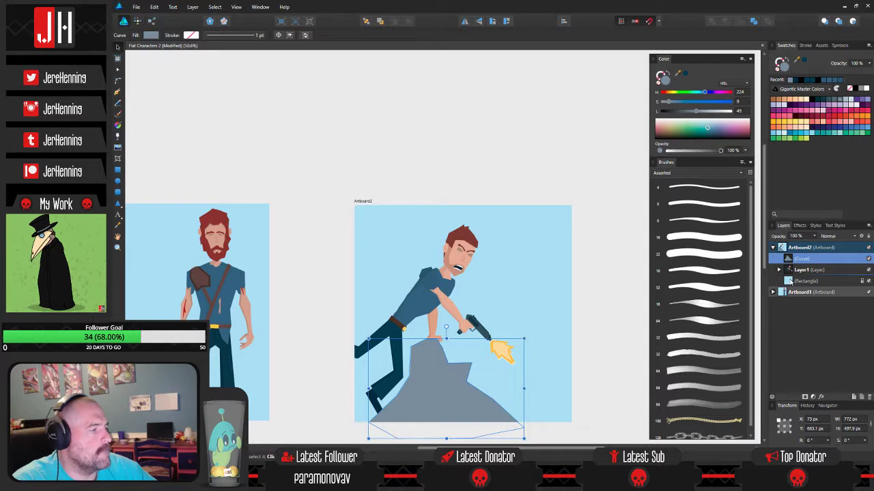
- Place the rock inside Layer1 and send it behind the character so the hand rests over it
left_click_drag(790, 271, 797, 274)
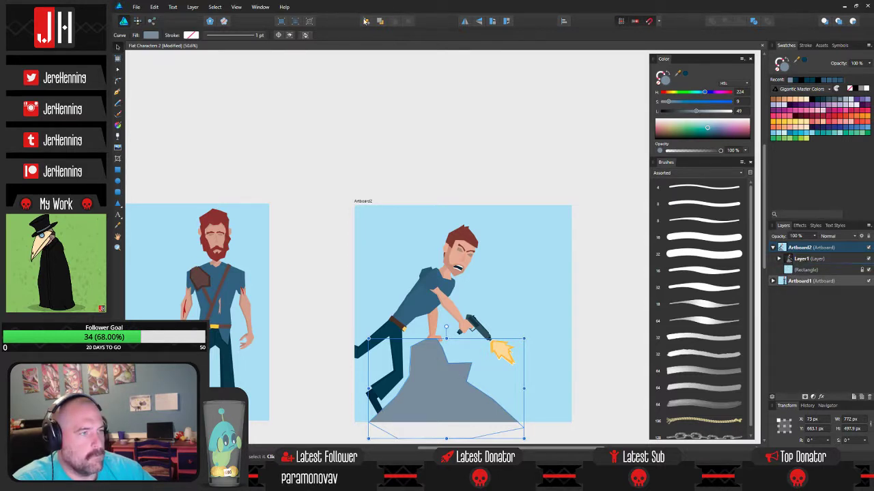
left_click(434, 123)
scroll(459, 184, "down", 3)
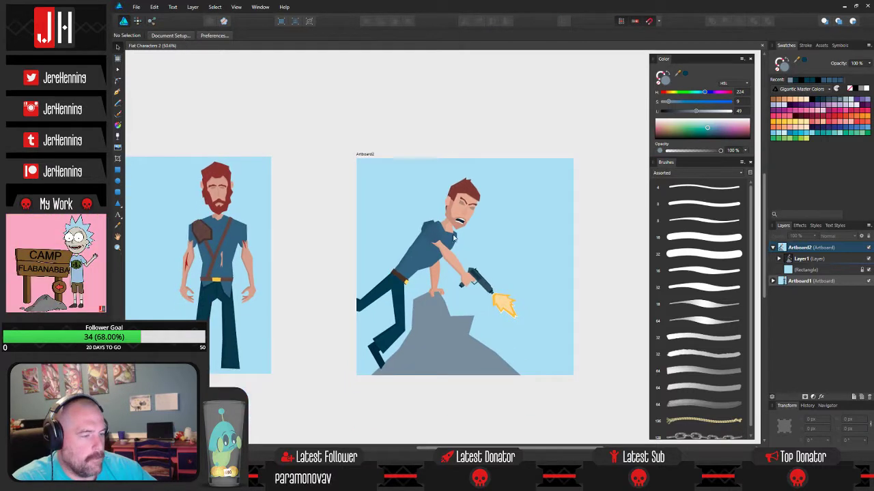
scroll(462, 203, "up", 4)
scroll(470, 176, "down", 2)
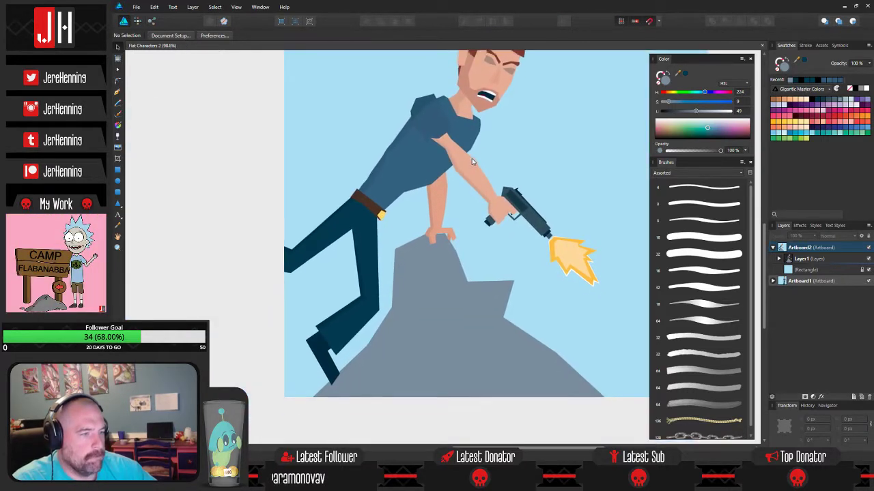
- Draw a closed angular shading shape covering the rock's left edge from the supporting hand to below the artboard
left_click(117, 91)
scroll(465, 252, "up", 2)
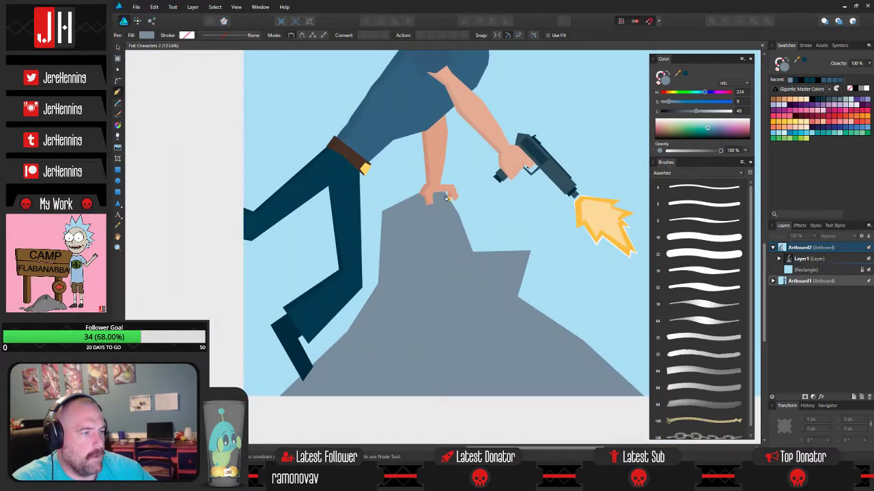
left_click(433, 194)
left_click(393, 222)
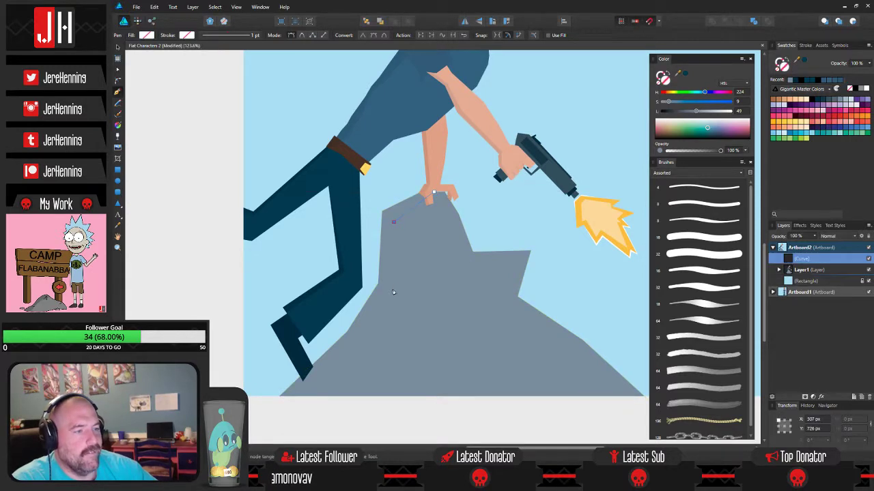
left_click(363, 339)
left_click(223, 412)
left_click(275, 274)
left_click(350, 178)
left_click(410, 161)
left_click(433, 194)
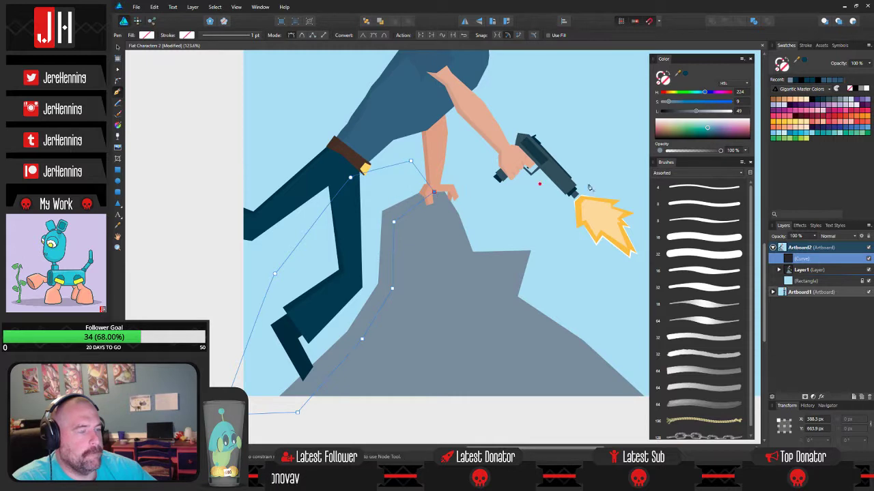
- Fill the rock shading with black at 10% opacity and place it inside the rock shape
left_click(856, 88)
key("1")
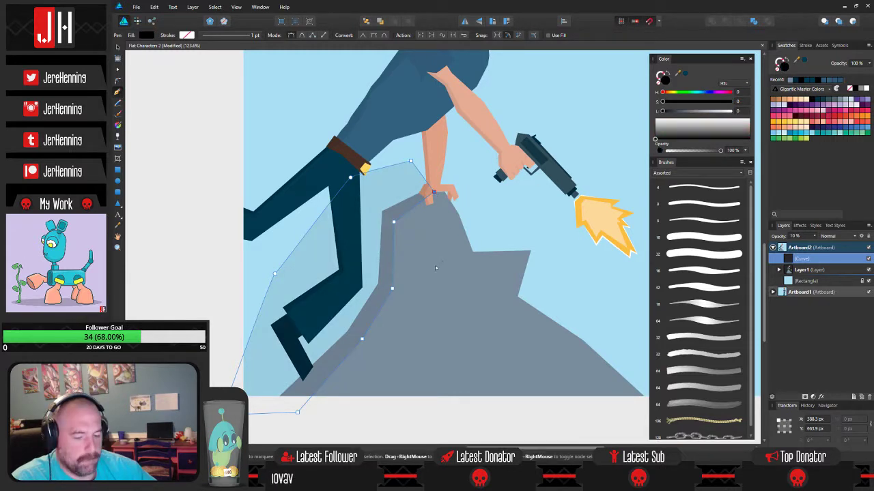
key("ctrl+x")
key("v")
left_click(434, 269)
key("ctrl+alt+v")
left_click(563, 293)
scroll(525, 284, "down", 2)
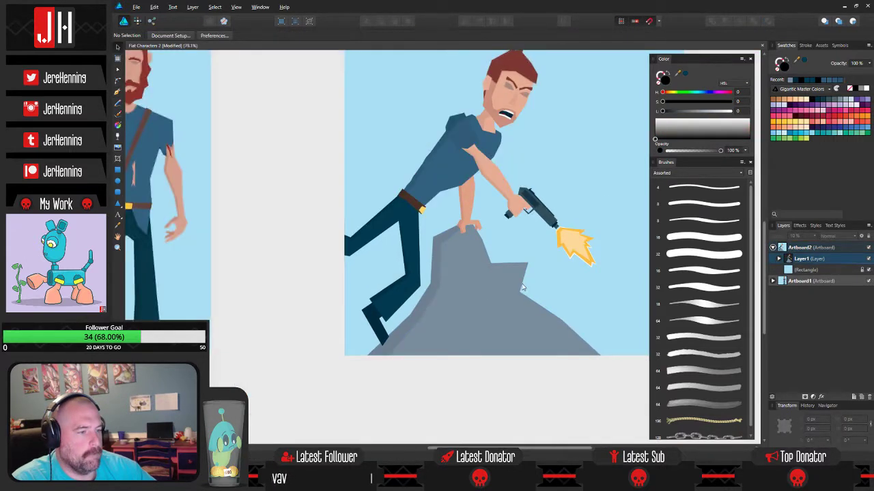
- Reshape the rock's right ledge by adding a node along its upper edge and lowering the outer corner
left_click_drag(521, 283, 421, 282)
scroll(421, 282, "up", 5)
key("a")
left_click(426, 289)
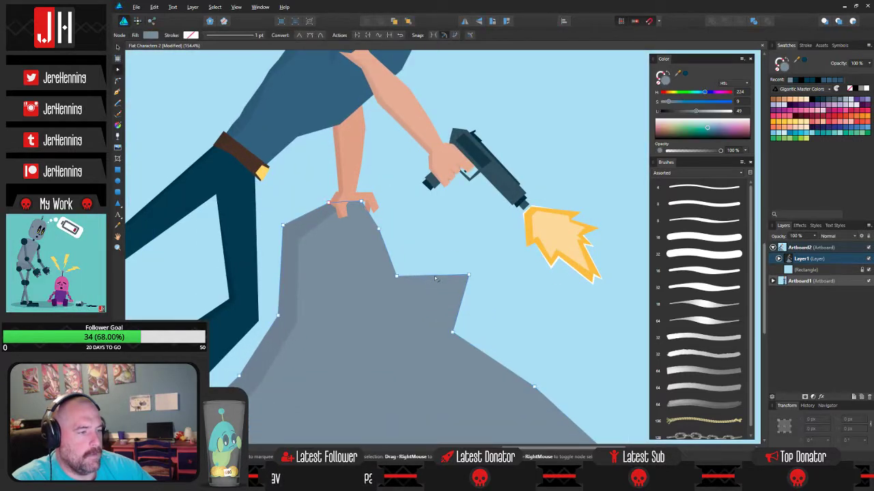
left_click_drag(427, 258, 394, 258)
key("ctrl+z")
key("ctrl+d")
scroll(437, 255, "down", 5)
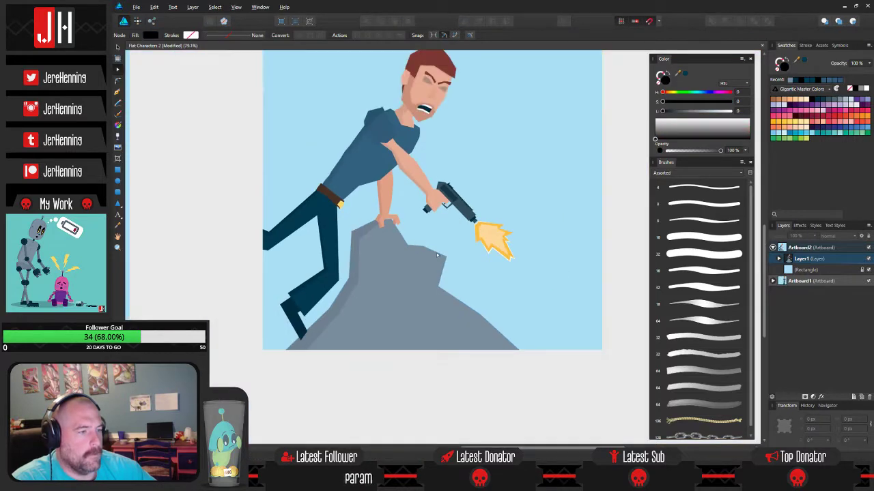
- Move the rock's inner corner below the right ledge outward so the side drops steeply into the lower slope
left_click(438, 294)
scroll(456, 290, "up", 6)
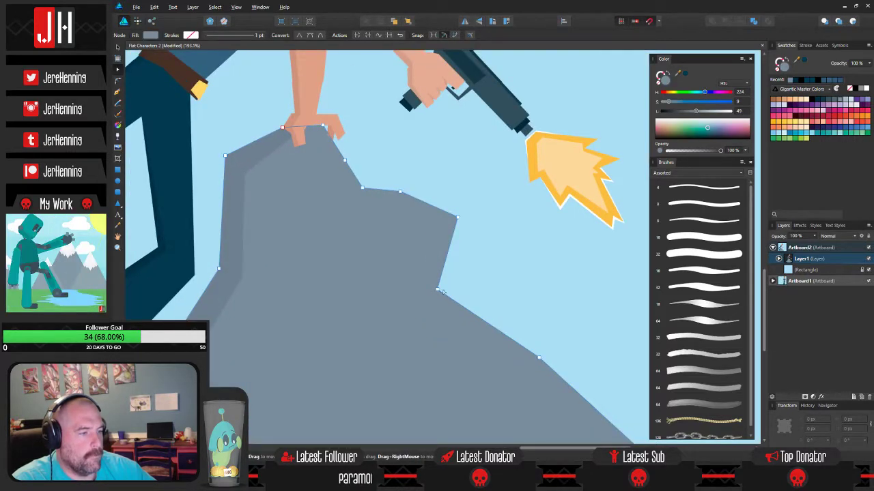
key("ctrl+d")
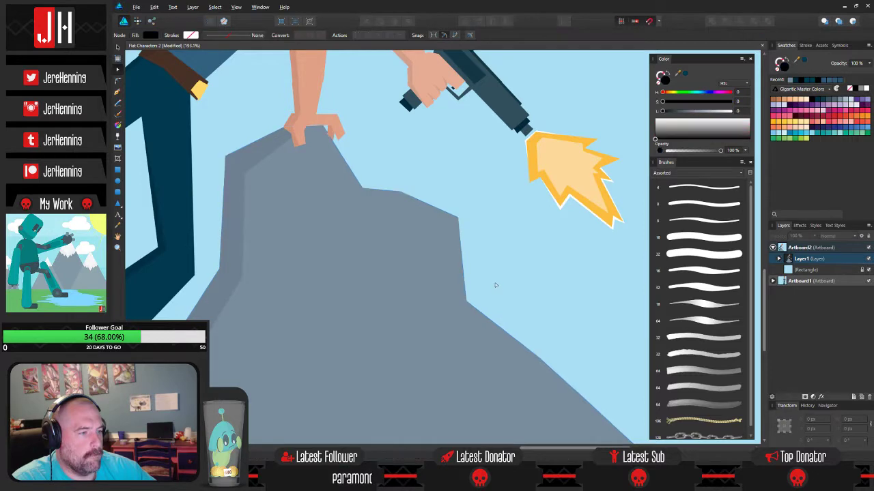
scroll(481, 277, "down", 5)
key("v")
scroll(519, 273, "up", 3)
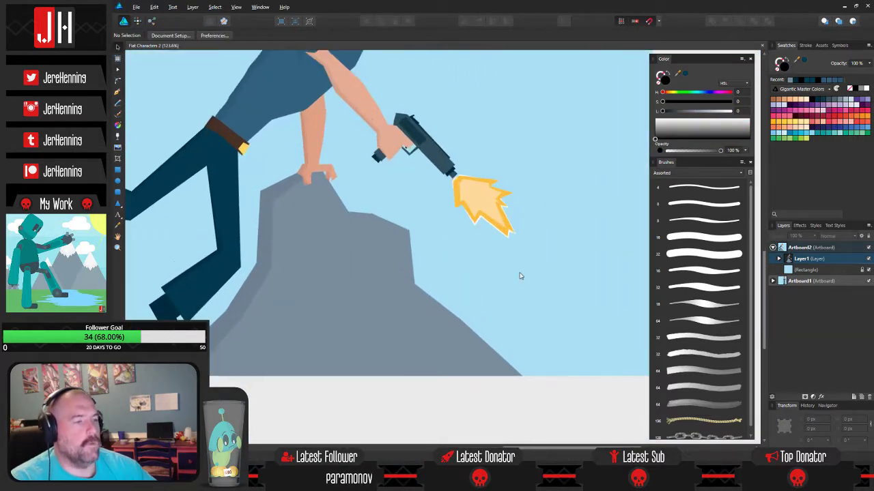
- Draw a narrow triangular shading shape pointing down from the notch between the rock's peak and right ledge
left_click(118, 93)
scroll(365, 230, "up", 2)
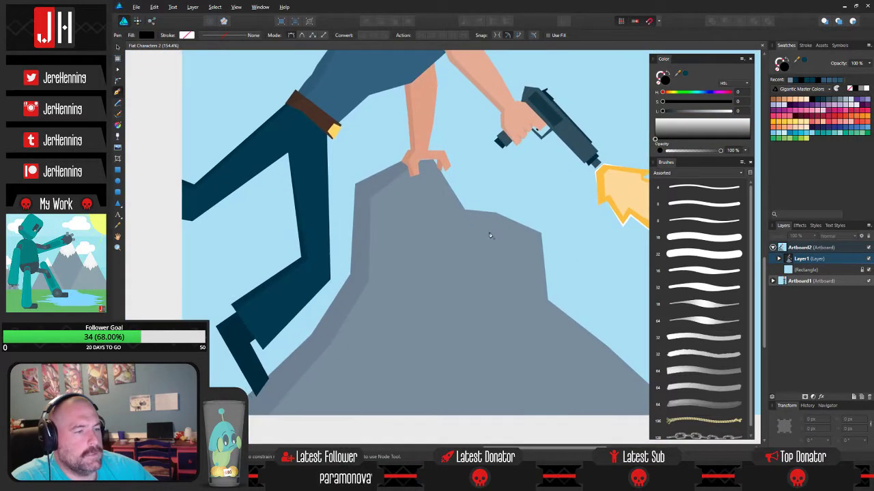
left_click_drag(480, 220, 431, 223)
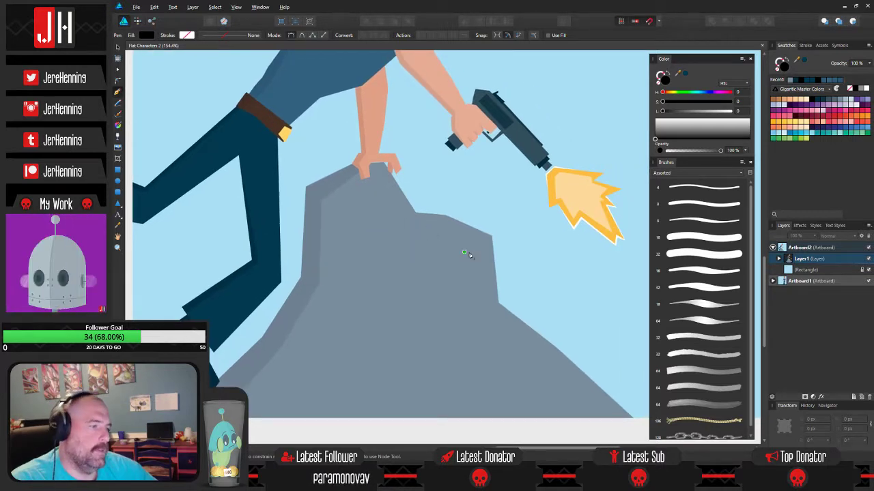
left_click_drag(466, 255, 376, 230)
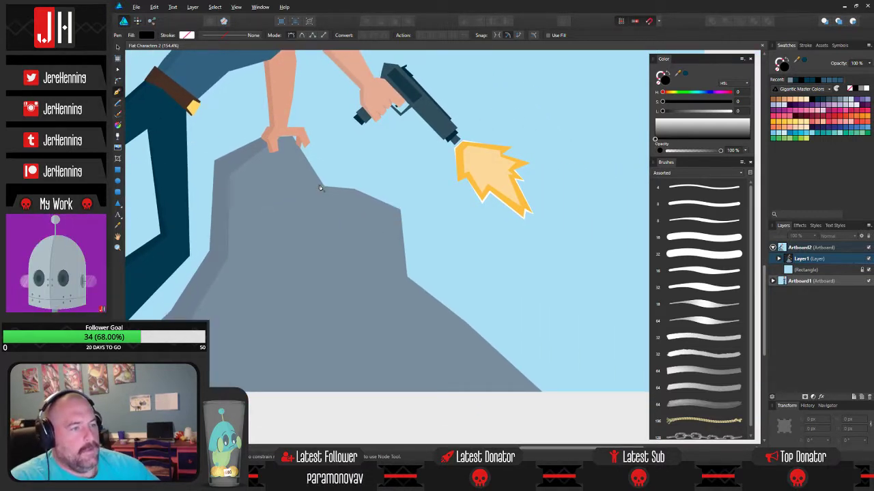
left_click(322, 233)
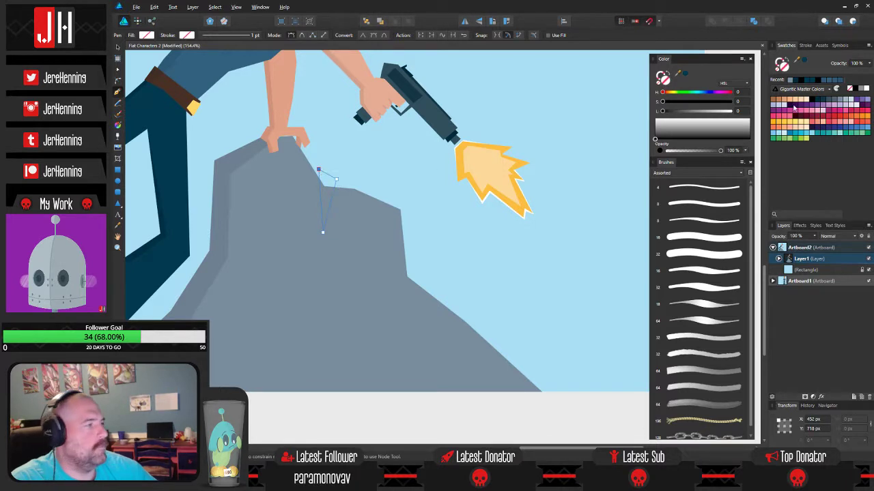
- Place the black triangular notch shading inside the rock shape and save the document
key("v")
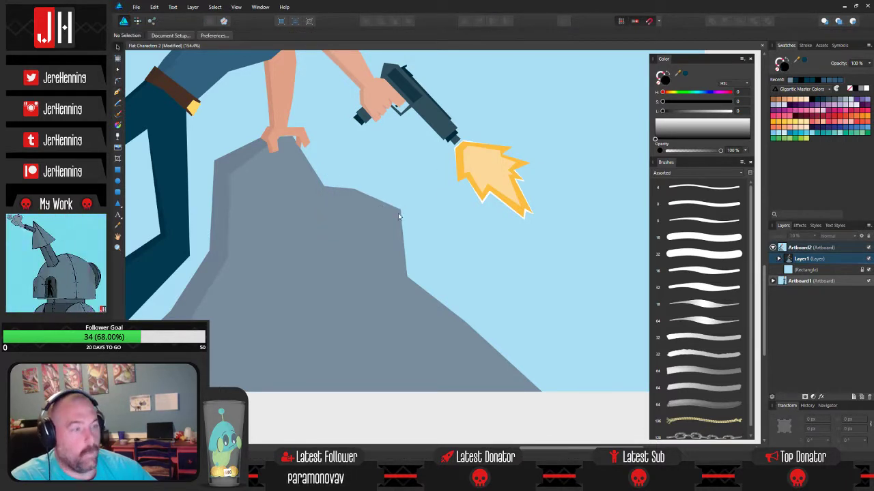
key("ctrl+alt+v")
left_click(457, 232)
scroll(443, 244, "down", 2)
mouse_move(447, 244)
left_mouse_down()
mouse_move(429, 240)
mouse_move(444, 228)
left_mouse_up()
key("ctrl+s")
- Draw a small closed triangular shading shape at the corner below the rock's right ledge, pointing down into the rock
scroll(429, 239, "up", 2)
key("p")
left_click(402, 242)
left_click(381, 292)
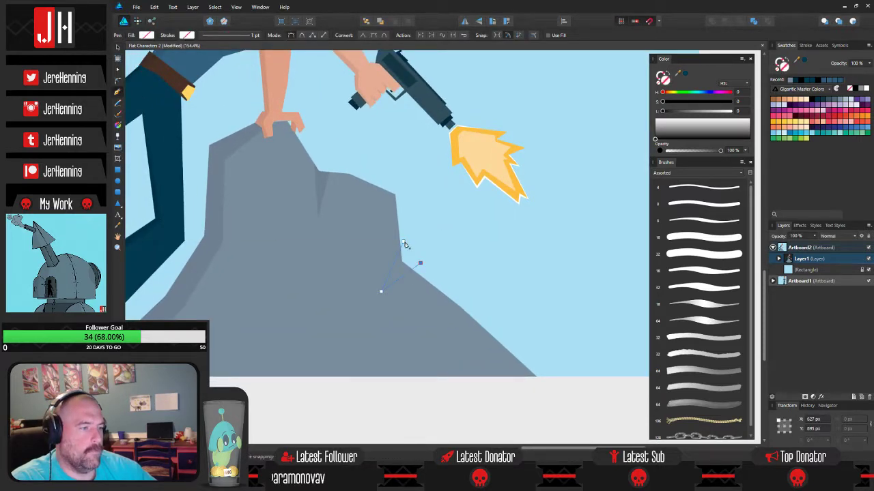
left_click(402, 242)
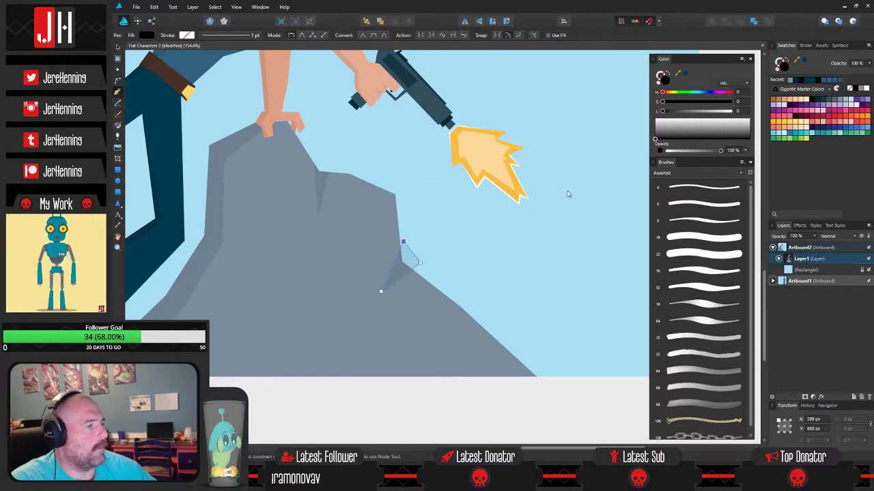
- Place the black triangular shading below the right ledge inside the rock shape
key("ctrl+x")
key("v")
left_click(427, 290)
key("ctrl+alt+v")
left_click(494, 272)
scroll(493, 272, "down", 3)
left_click_drag(494, 274, 462, 275)
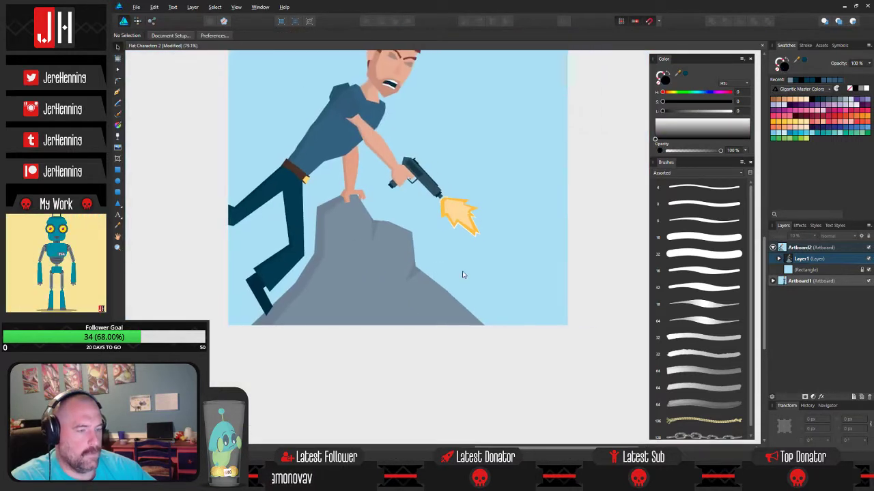
- Draw a thin crack-like sliver beside the bend in the rock's left shading, widening toward its lower end
scroll(478, 283, "up", 5)
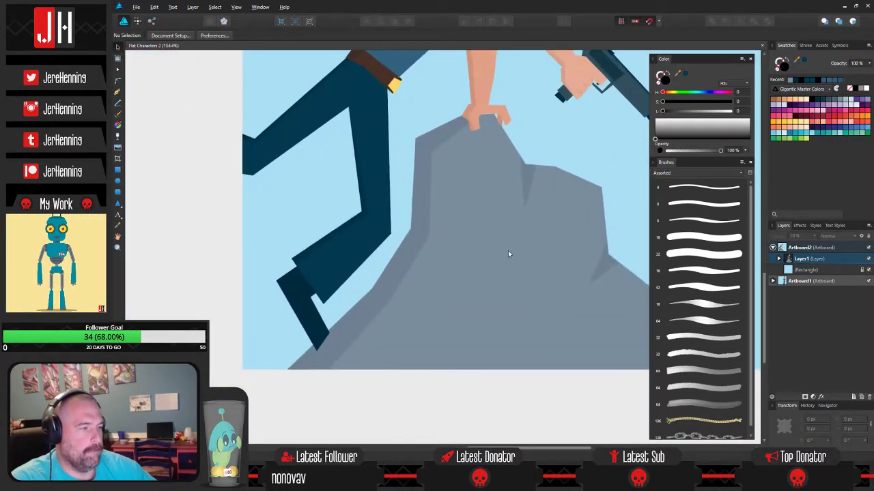
left_click(116, 89)
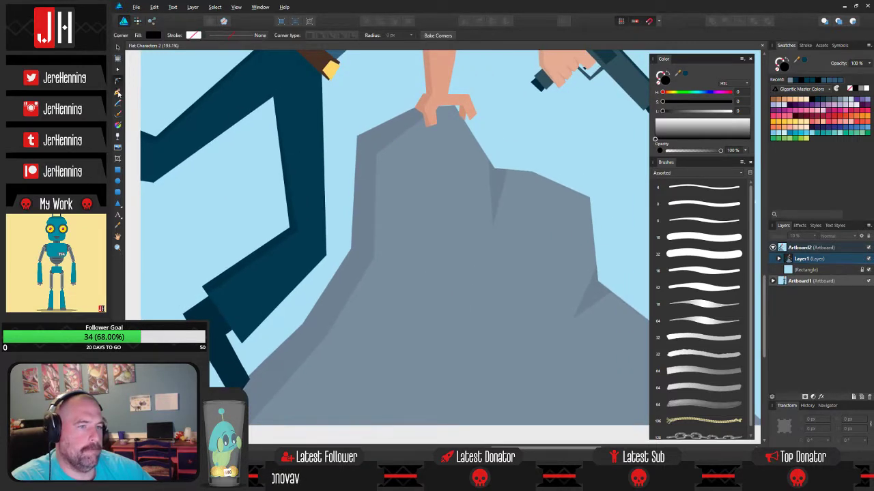
scroll(362, 346, "up", 2)
left_click(323, 348)
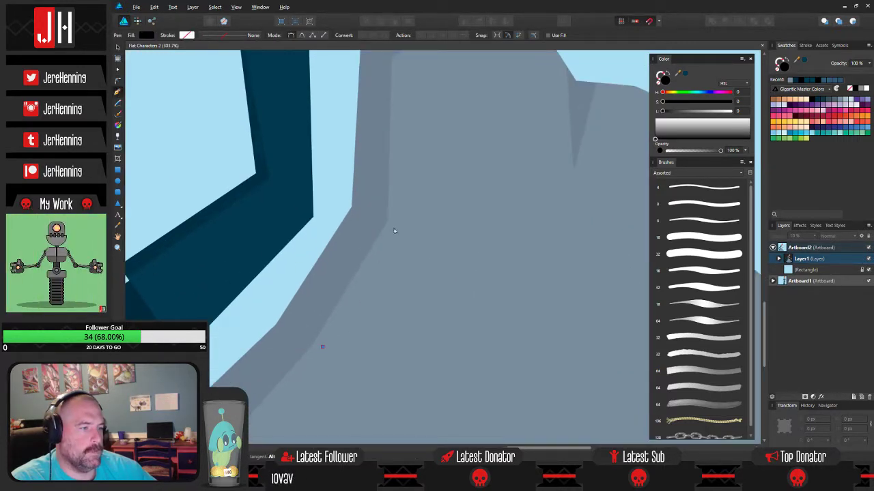
left_click(393, 222)
left_click(332, 352)
- Fill the crack sliver with black at 10% opacity and place it inside the rock shape
left_click(858, 88)
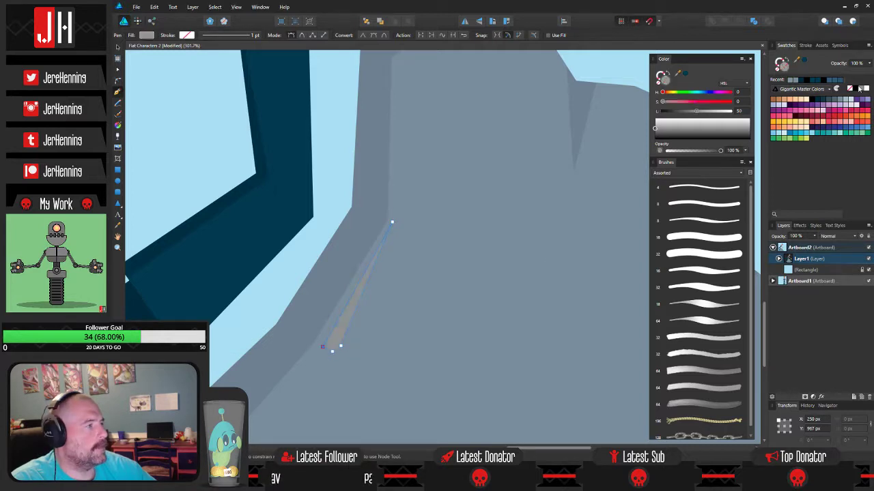
left_click(856, 89)
key("1")
key("ctrl+x")
key("v")
left_click(484, 248)
key("ctrl+alt+v")
scroll(485, 247, "down", 5)
left_click(537, 351)
left_click_drag(535, 327, 450, 319)
- Draw a closed shadow shape from the tip of the character's lower leg over the rock's bottom-left edge
scroll(286, 282, "up", 4)
left_click_drag(324, 287, 379, 259)
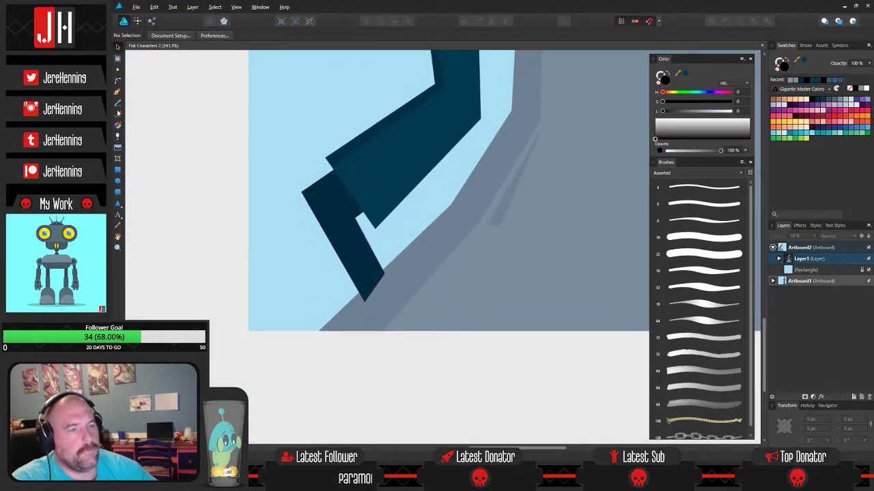
left_click(117, 92)
left_click_drag(349, 285, 402, 279)
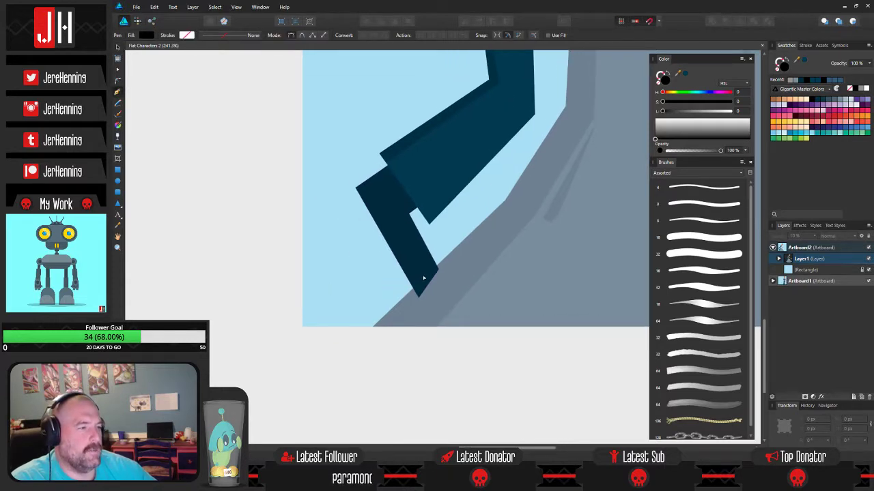
scroll(403, 279, "down", 2)
scroll(417, 300, "up", 5)
left_click(446, 237)
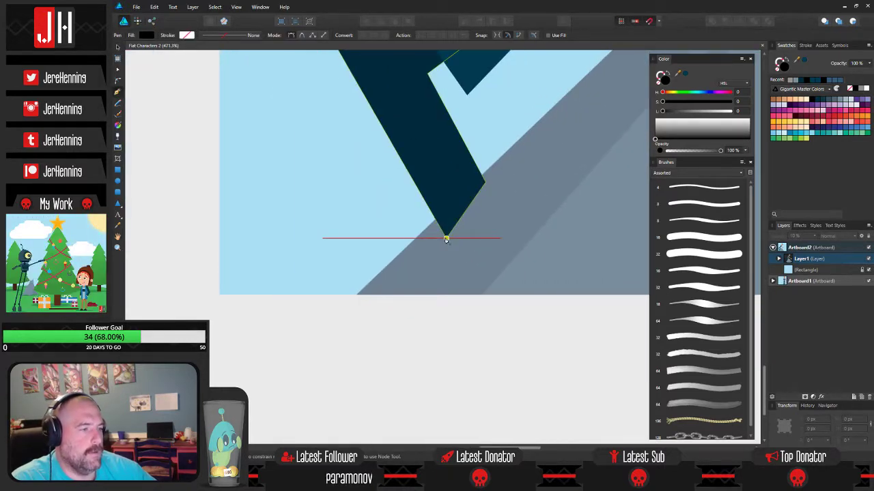
left_click(385, 321)
left_click(374, 238)
left_click(426, 212)
left_click(441, 214)
left_click(446, 238)
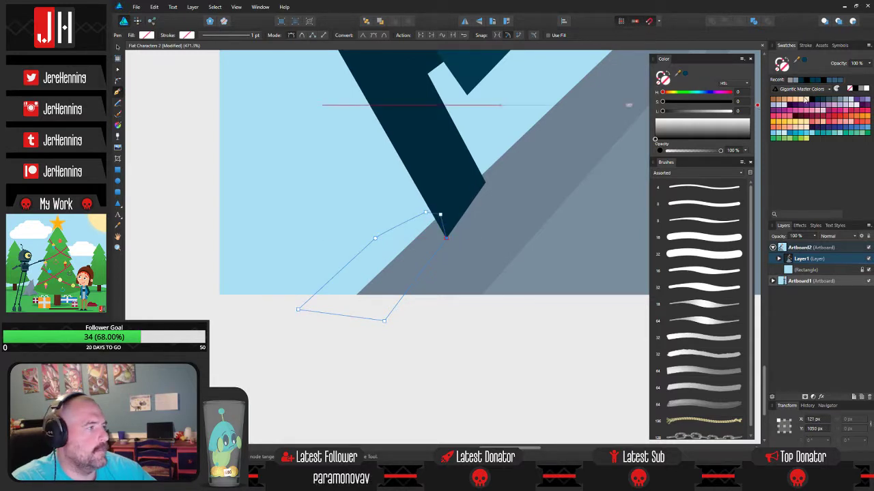
- Fill the leg's shadow with black at 20% opacity and place it inside the rock shape
left_click(855, 90)
key("2")
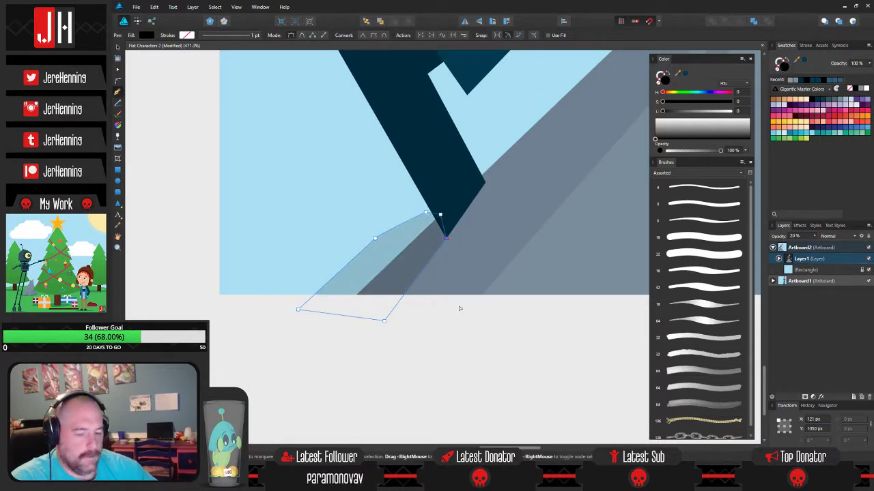
key("ctrl+x")
key("v")
left_click(458, 283)
key("ctrl+alt+v")
left_click(485, 330)
scroll(485, 331, "down", 5)
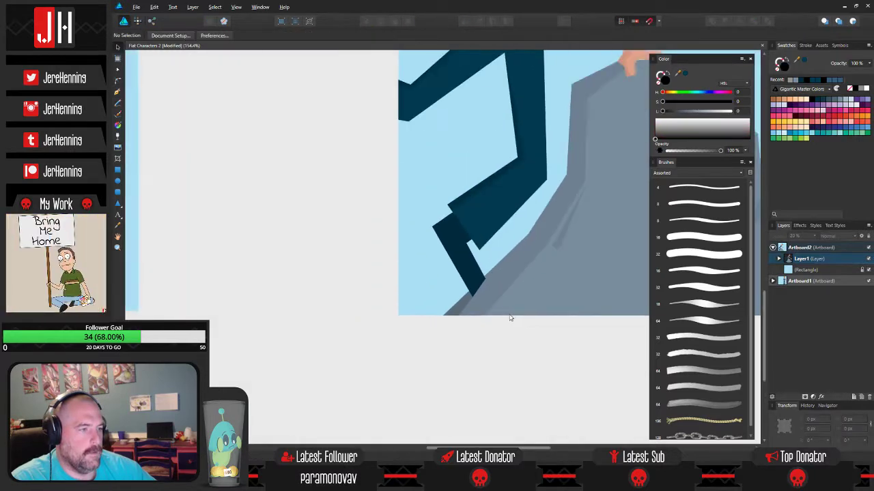
left_click_drag(509, 305, 470, 312)
scroll(470, 312, "down", 3)
left_click_drag(489, 246, 443, 276)
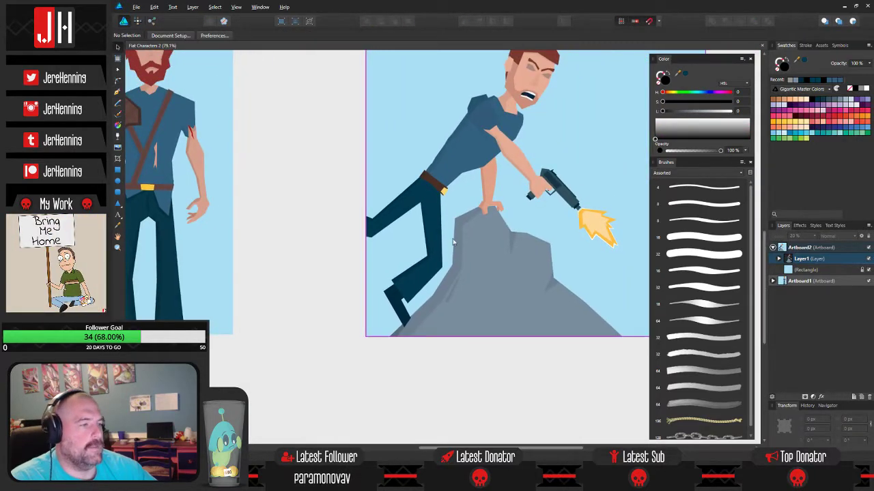
- Draw a closed shading strip along the rock's upper-left edge, from the supporting hand down to the bend
scroll(484, 195, "up", 5)
left_click(118, 90)
scroll(444, 250, "up", 2)
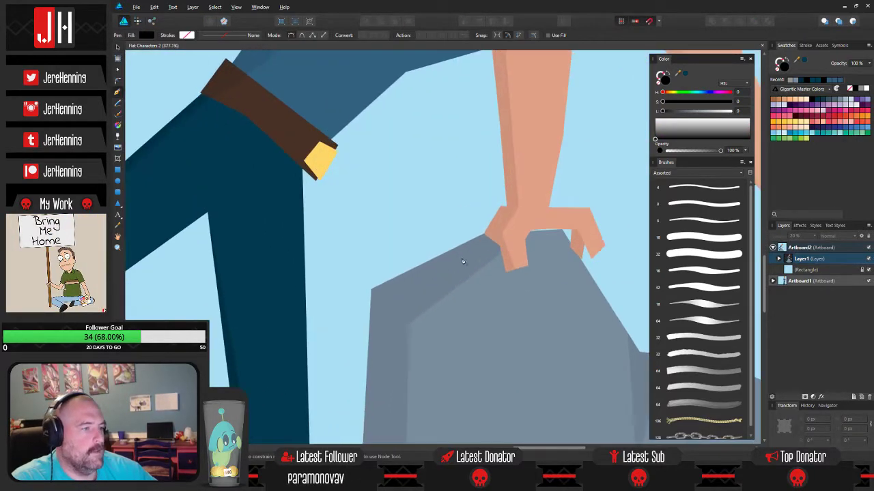
left_click(506, 242)
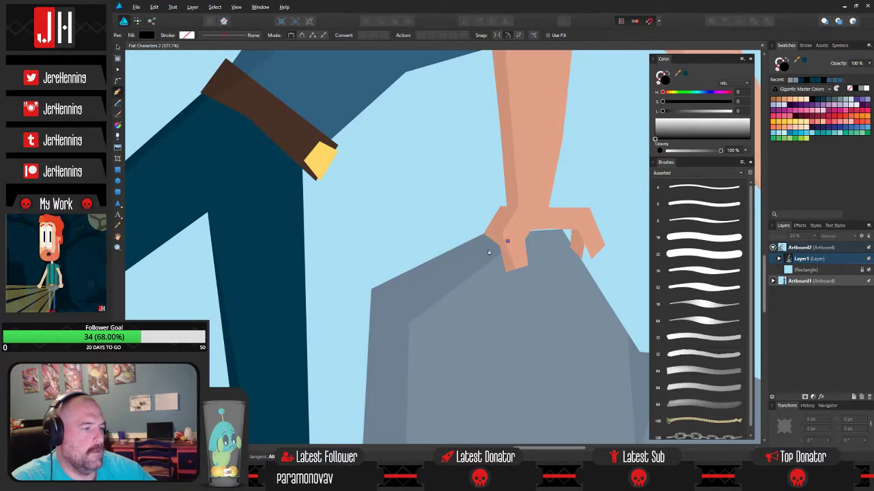
left_click(414, 286)
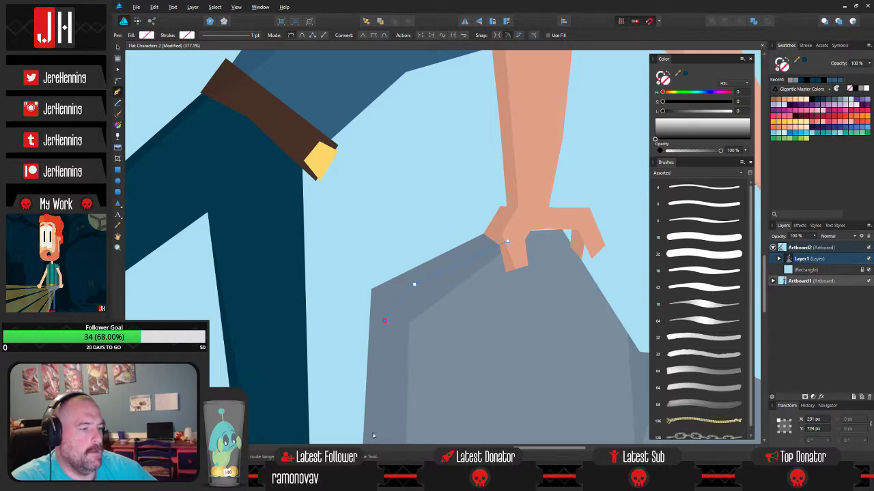
scroll(393, 247, "down", 3)
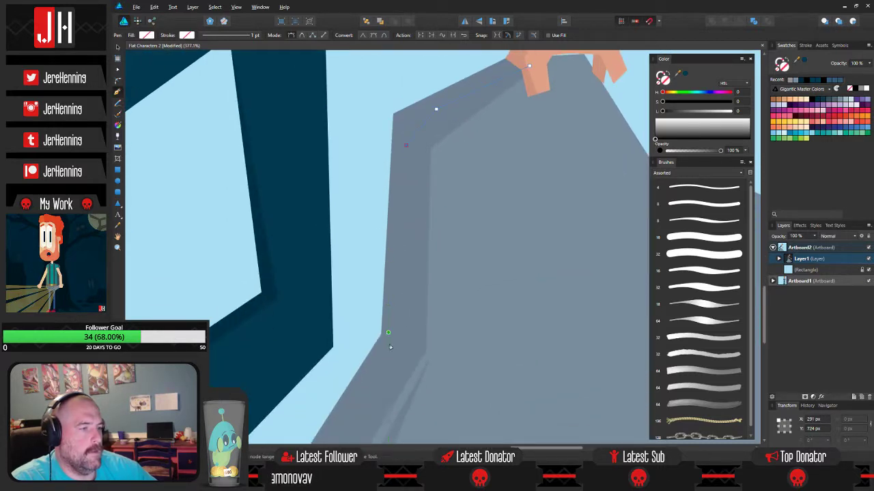
left_click(389, 312)
left_click(370, 343)
left_click(365, 162)
left_click(398, 79)
left_click_drag(416, 100, 403, 158)
left_click(474, 88)
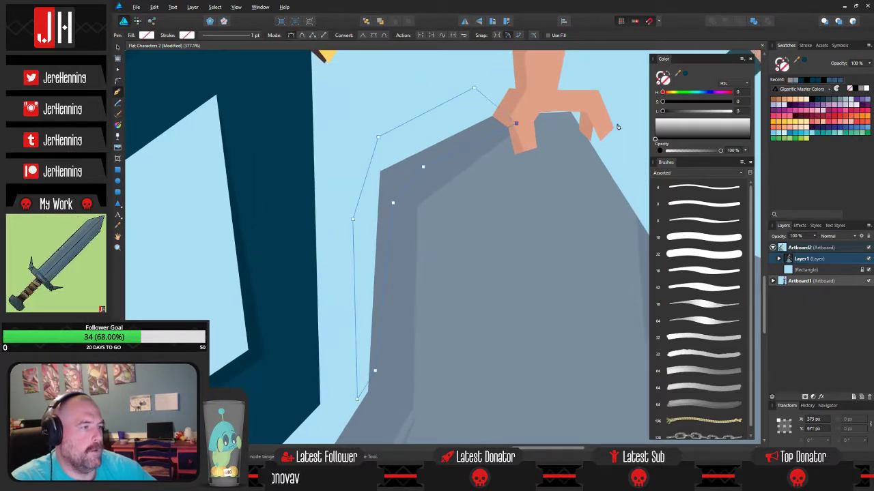
- Fill the upper-left edge strip with black at 20% opacity and place it inside the rock shape
left_click(856, 89)
key("2")
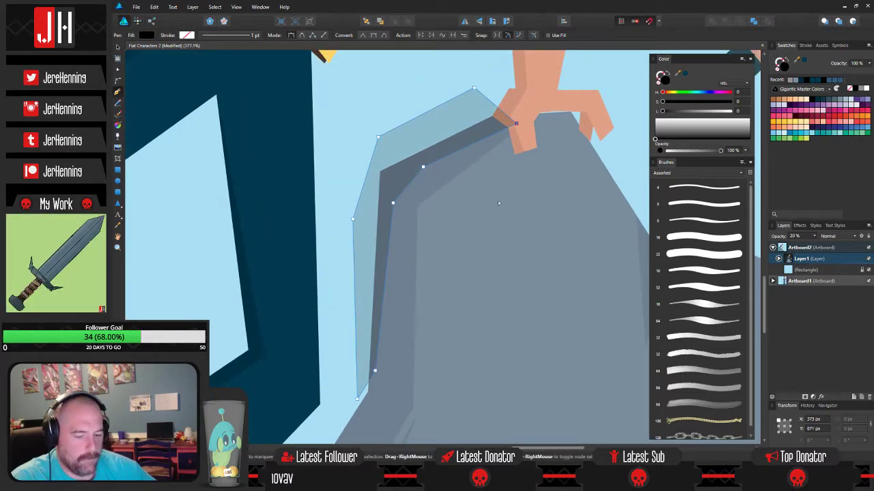
key("ctrl+x")
key("v")
left_click(479, 216)
key("ctrl+alt+v")
left_click(604, 164)
- Examine the shaded rock and the whole character composition on Artboard2
scroll(596, 163, "down", 3)
left_click_drag(589, 168, 502, 180)
scroll(501, 185, "down", 3)
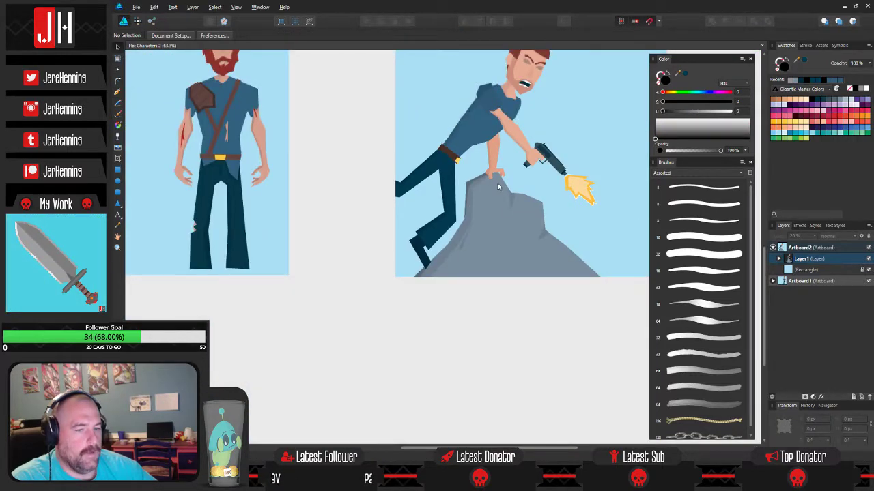
scroll(498, 186, "down", 1)
scroll(495, 198, "up", 3)
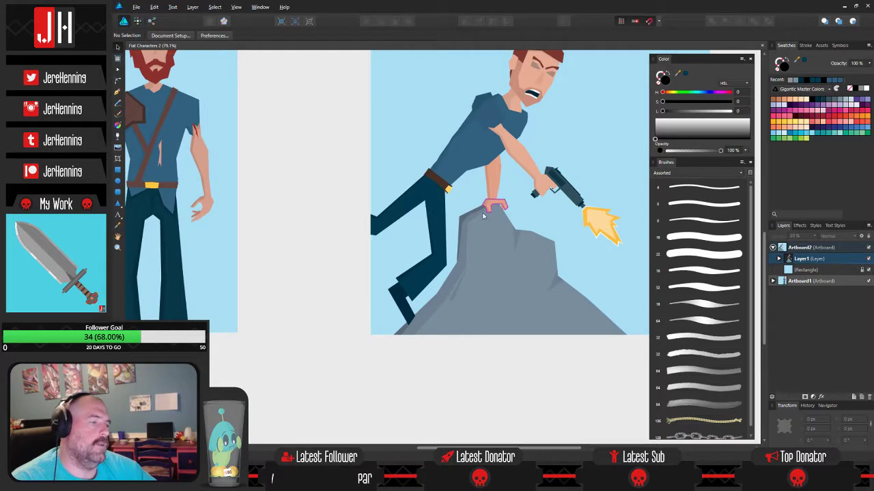
left_click_drag(509, 201, 426, 213)
scroll(410, 209, "up", 4)
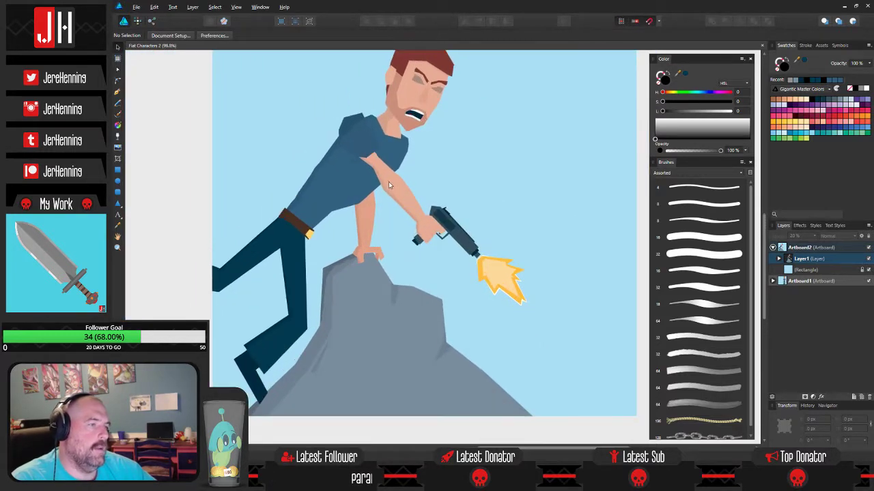
scroll(412, 208, "down", 3)
scroll(415, 208, "up", 1)
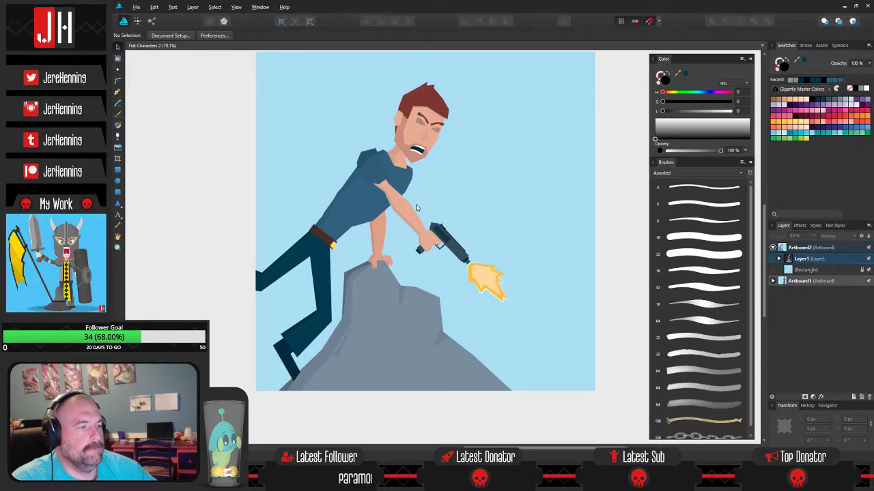
mouse_move(463, 227)
left_mouse_down()
mouse_move(424, 210)
mouse_move(477, 226)
mouse_move(454, 241)
left_mouse_up()
scroll(454, 241, "down", 2)
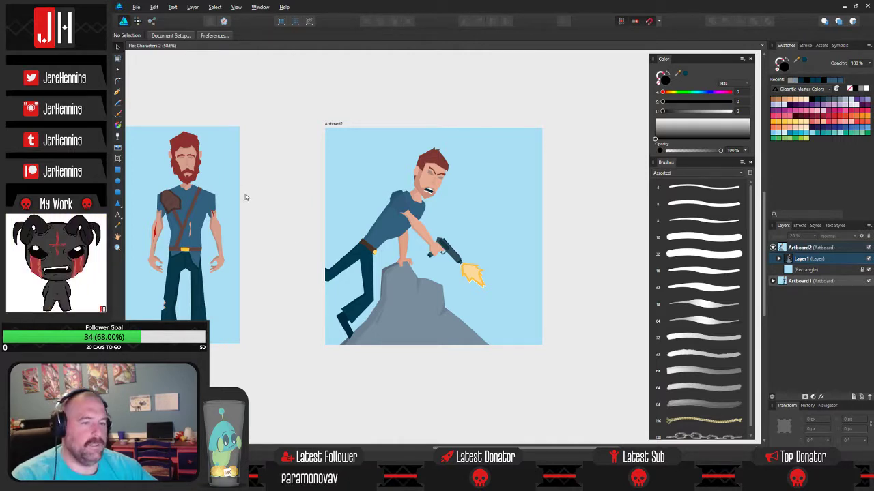
- Inspect the shirt's sleeve and back-shoulder shading by selecting its shapes, and compare the characters on both artboards
scroll(390, 255, "up", 3)
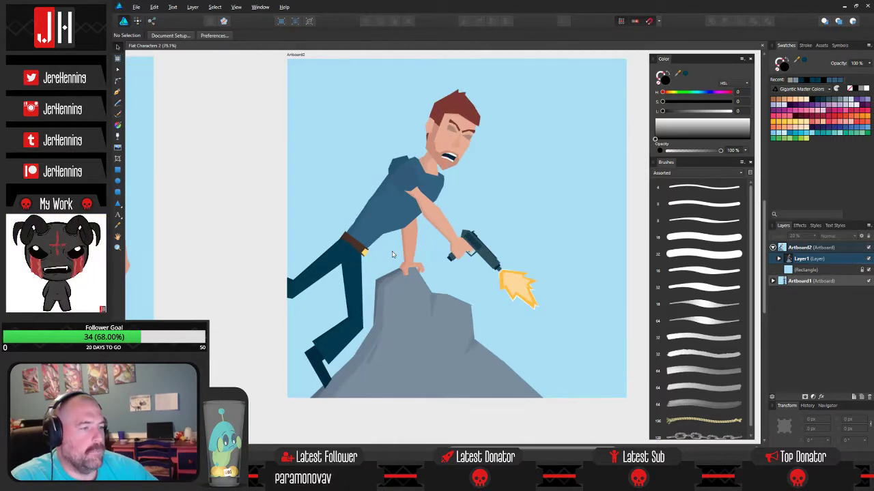
scroll(417, 227, "up", 10)
left_click(364, 236)
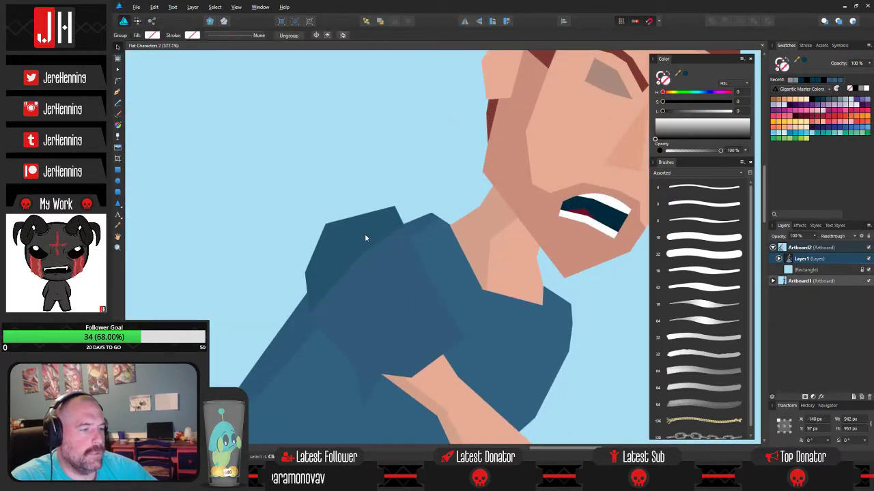
double_click(358, 235)
left_click_drag(357, 235, 348, 228)
scroll(361, 210, "down", 1)
left_click(359, 219)
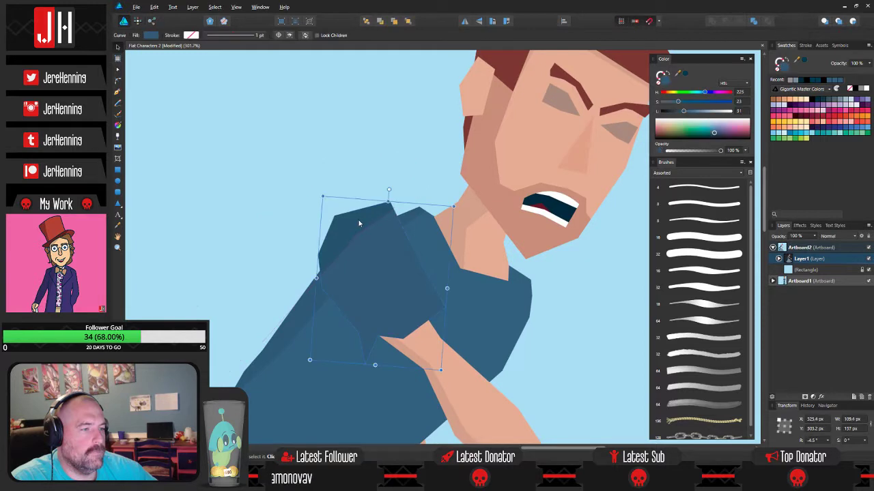
double_click(343, 228)
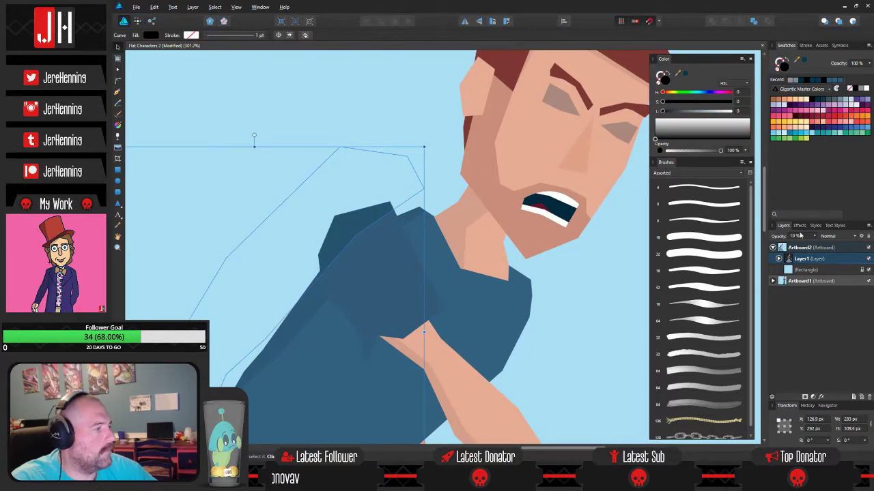
key("ctrl+d")
scroll(362, 137, "down", 4)
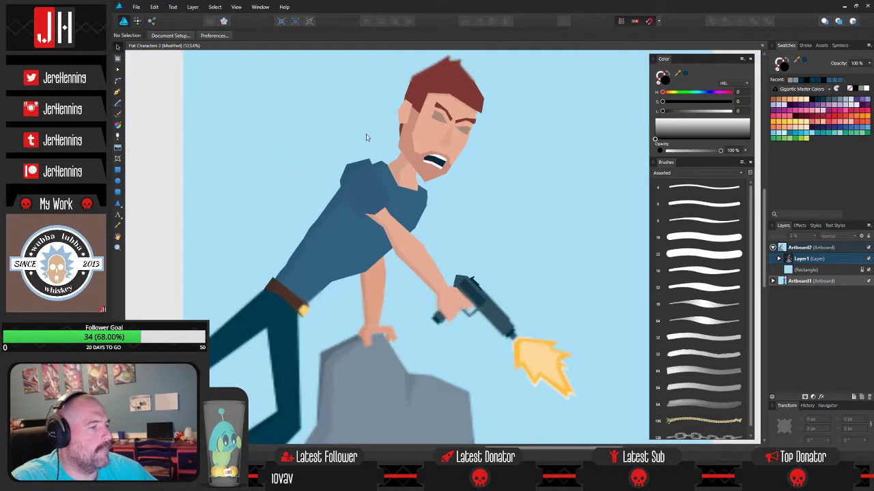
scroll(439, 138, "down", 5)
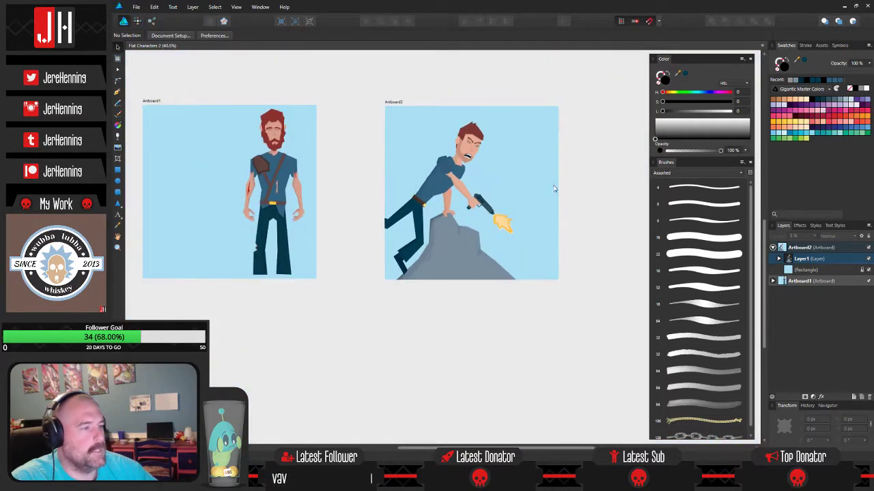
- Draw a closed shading shape over the gun's rear end and grip, filled with black at 10% opacity
scroll(540, 198, "up", 5)
scroll(431, 181, "down", 2)
scroll(464, 195, "up", 4)
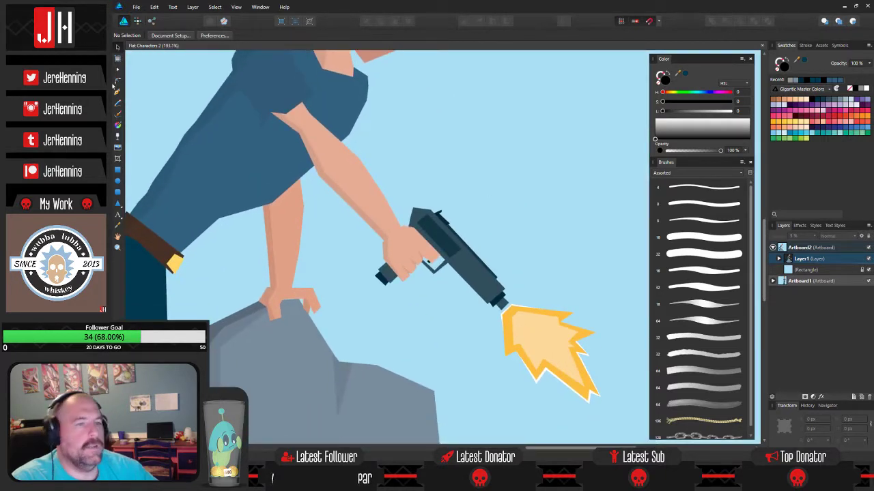
key("p")
scroll(468, 224, "up", 3)
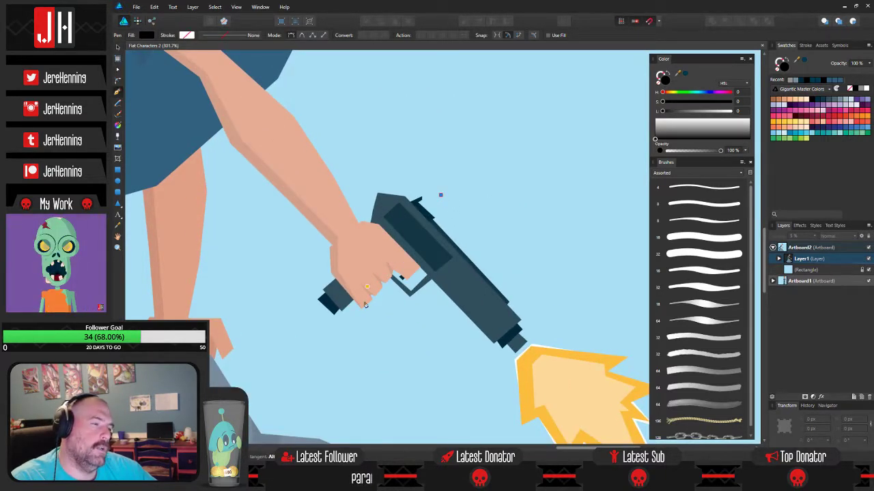
left_click_drag(316, 345, 306, 408)
key("ctrl+z")
left_click(448, 198)
left_click(360, 267)
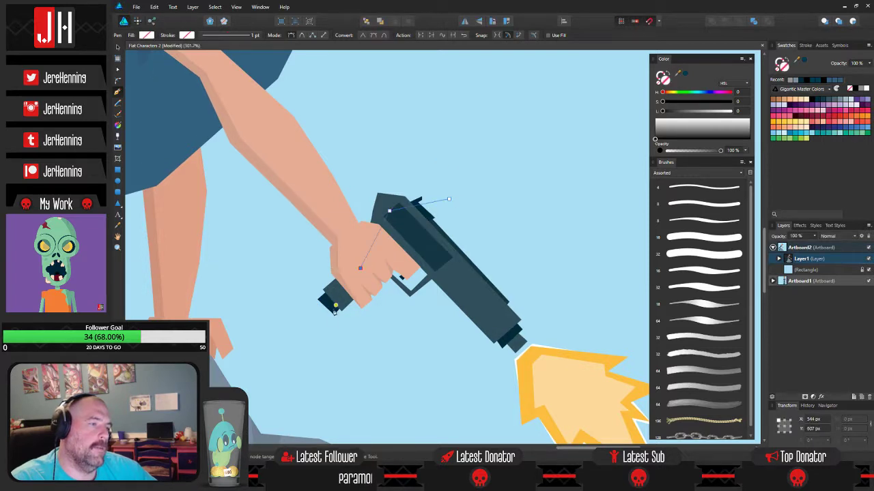
left_click(326, 333)
left_click(274, 259)
left_click(346, 133)
left_click(403, 138)
left_click(452, 182)
left_click(449, 199)
left_click(855, 89)
key("1")
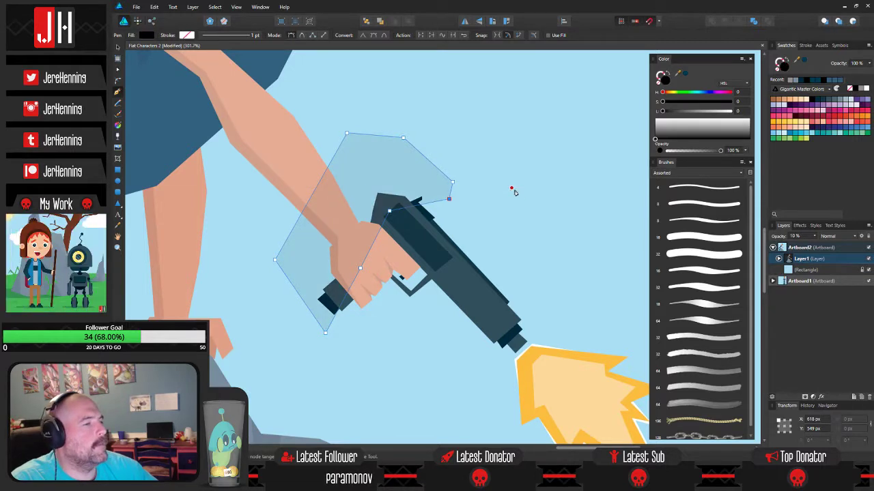
- Try to paste the new shading shape inside the gun
key("v")
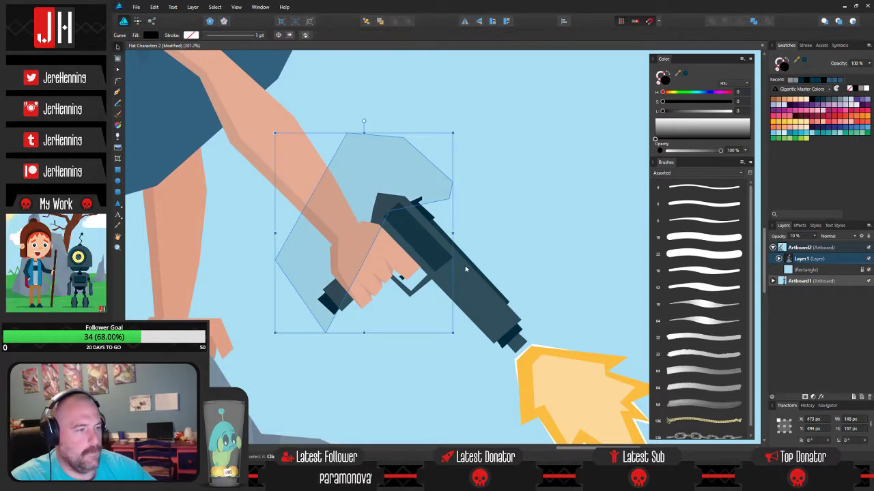
left_click(467, 267)
scroll(469, 267, "down", 4)
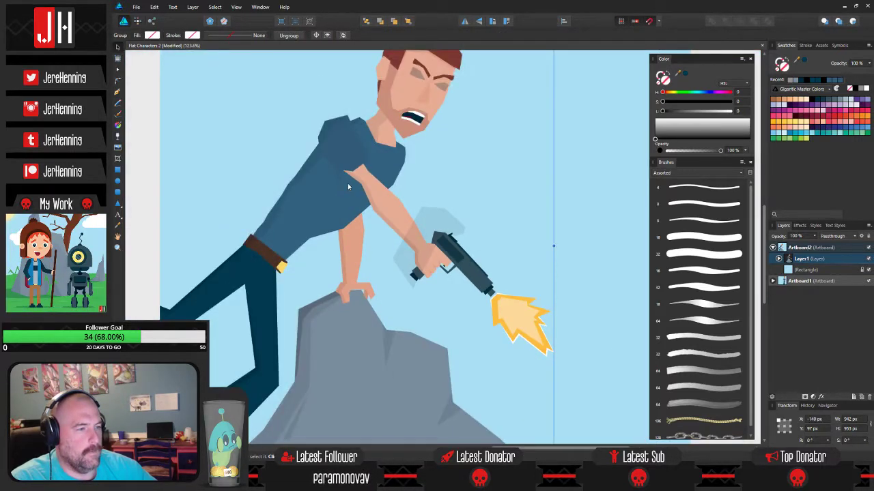
key("ctrl+v")
left_click(613, 234)
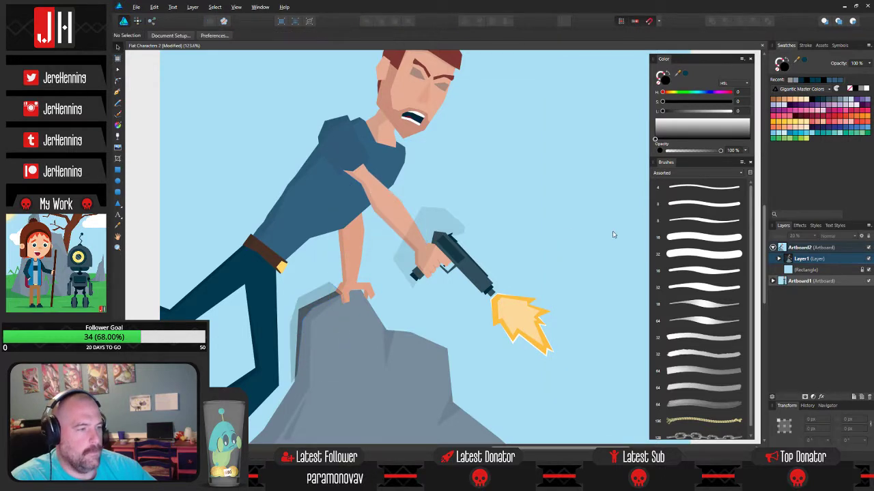
left_click(346, 170)
left_click(472, 270)
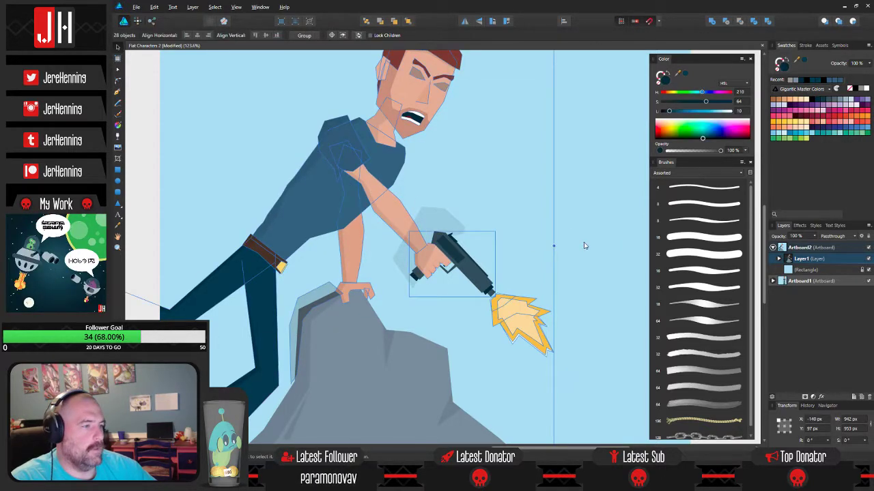
left_click(552, 267)
- Place the black shading shape inside the gun's body so it covers only the rear and grip
scroll(442, 212, "up", 3)
left_click(442, 211)
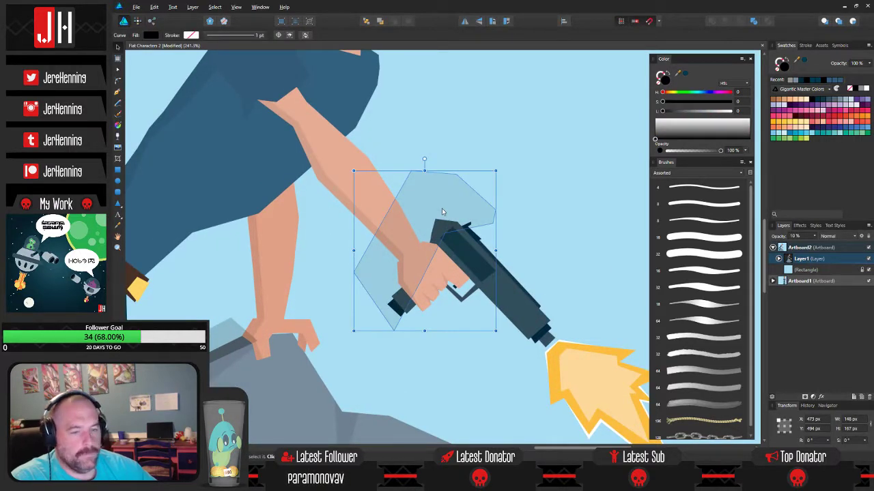
scroll(444, 215, "up", 2)
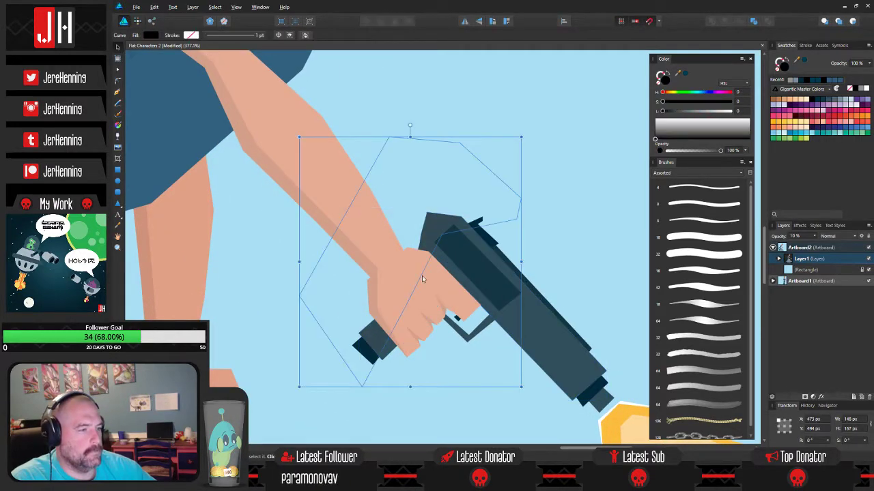
left_click(406, 374)
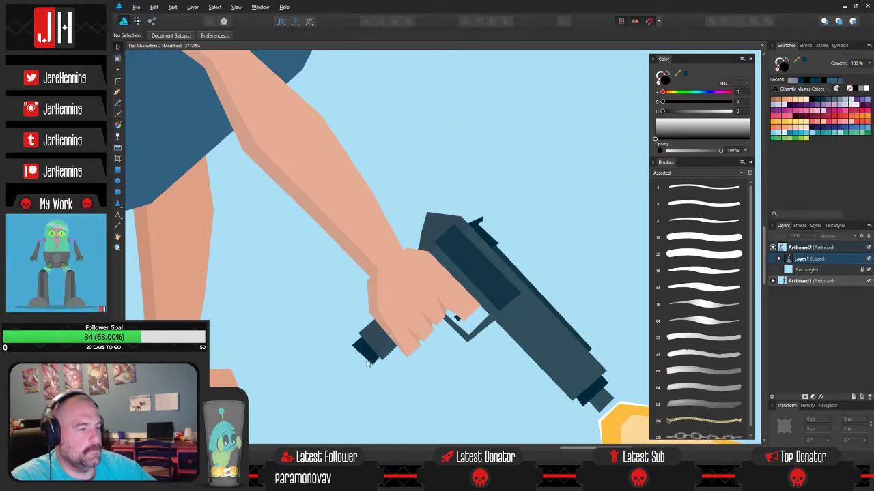
left_click(364, 353)
left_click_drag(364, 354, 391, 363)
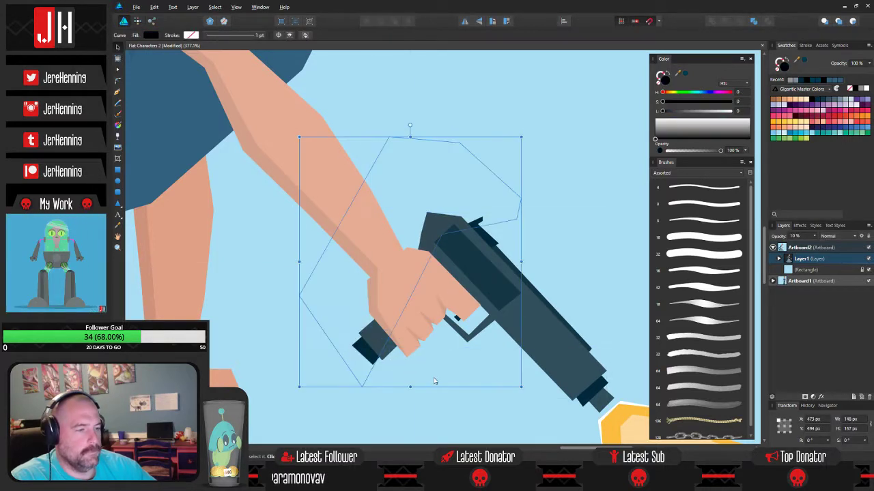
left_click(462, 260)
left_click(461, 260)
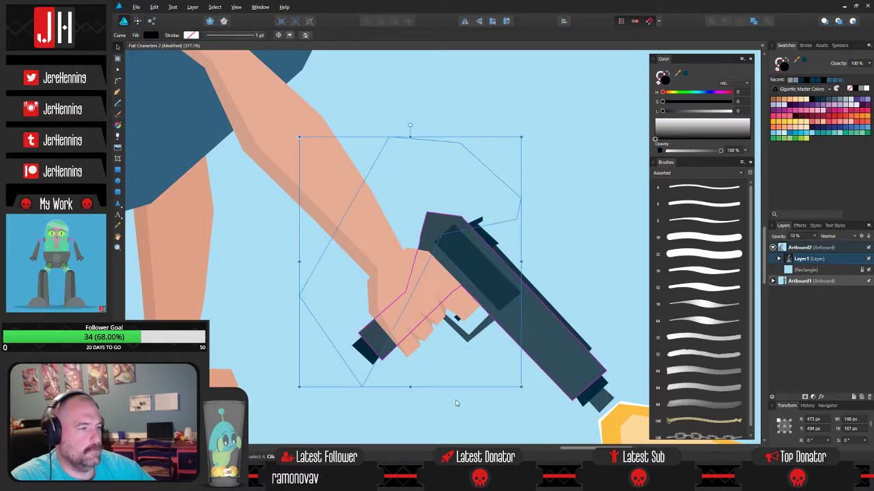
left_click(456, 403)
- Examine the shaded gun within the whole composition and compare it with the standing character on Artboard1
scroll(449, 373, "down", 8)
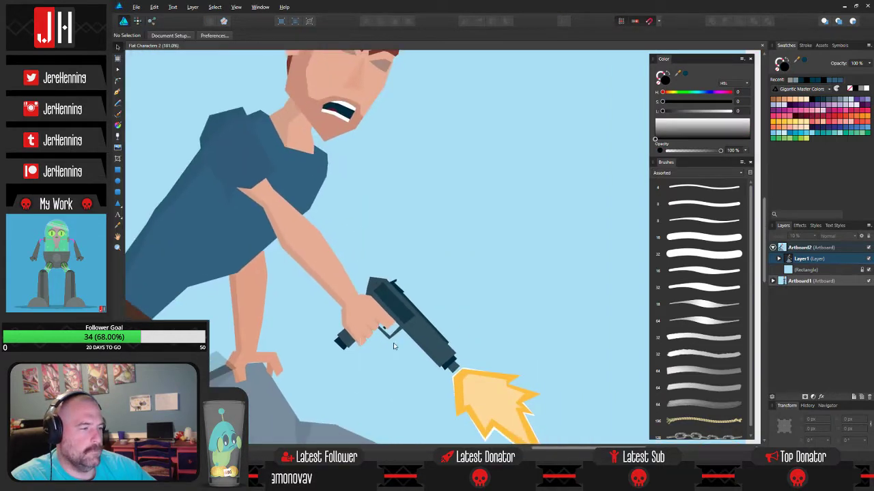
scroll(410, 347, "down", 8)
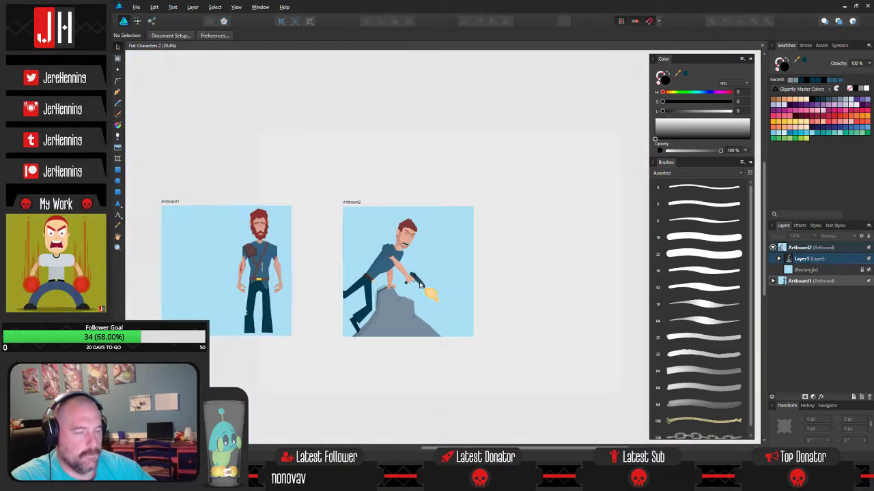
scroll(449, 290, "up", 5)
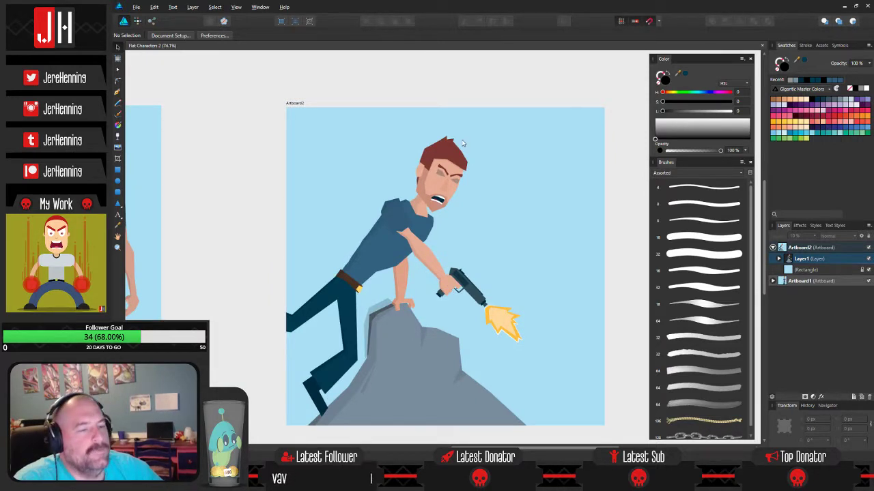
scroll(399, 169, "down", 3)
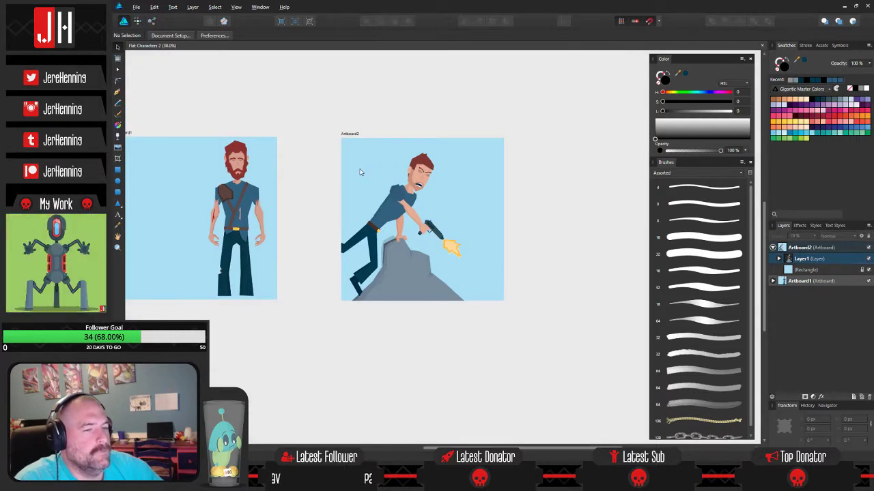
scroll(361, 172, "up", 3)
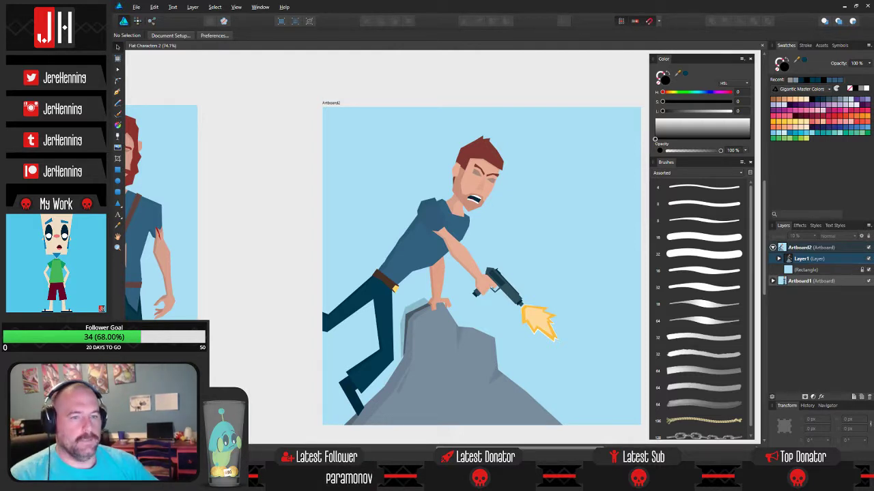
scroll(237, 180, "down", 2)
left_click_drag(254, 191, 330, 199)
scroll(253, 210, "up", 1)
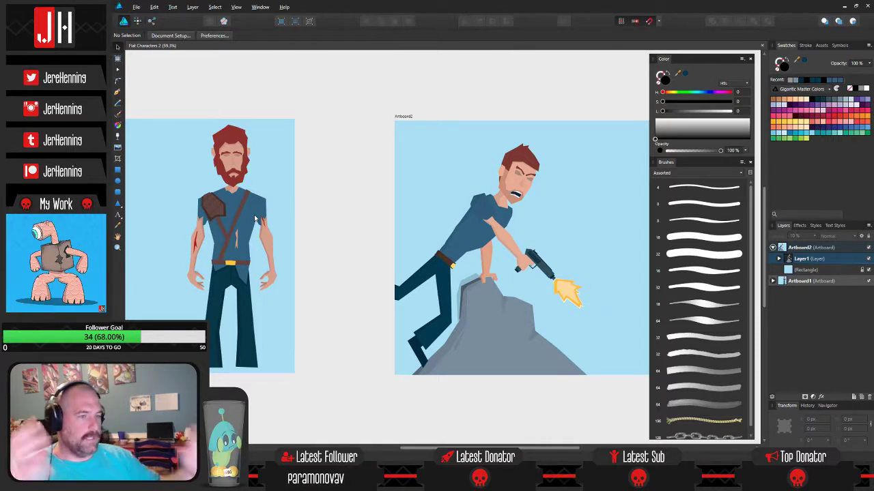
- Delete the stray shading strip beside the supporting hand on the rock, and undo the deletion
scroll(465, 237, "up", 2)
left_click_drag(478, 235, 314, 231)
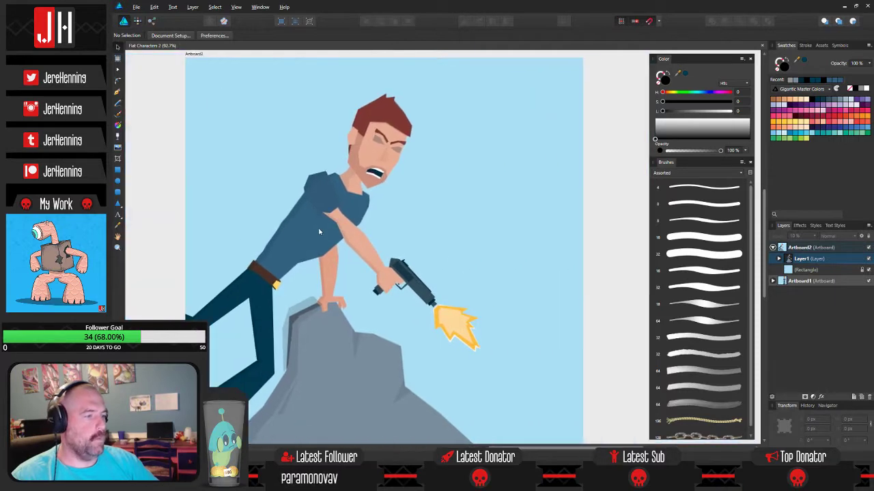
left_click(308, 313)
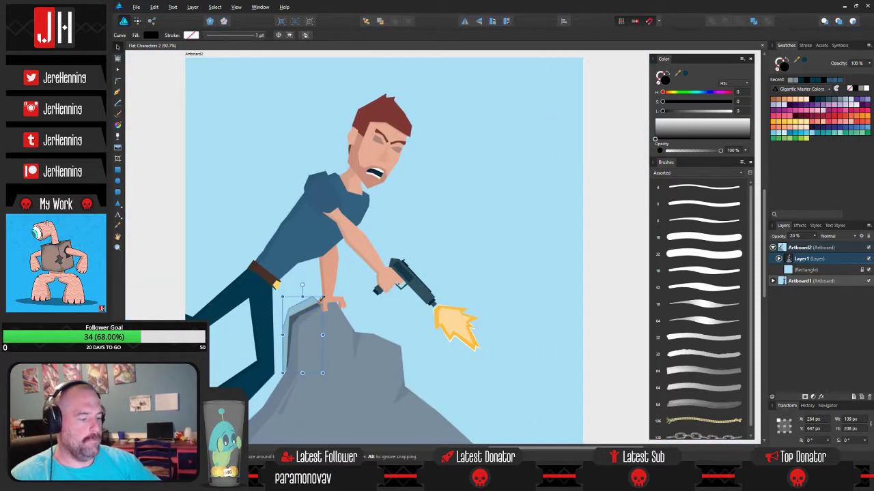
key("Delete")
scroll(324, 303, "down", 3)
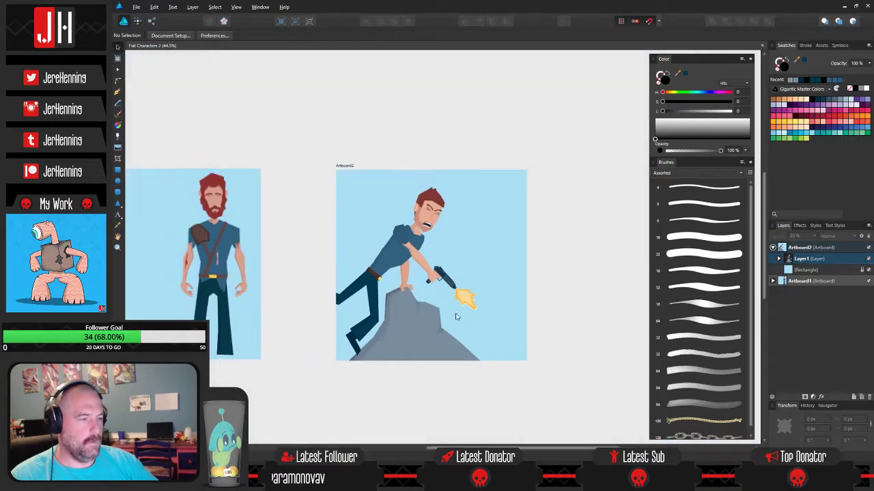
scroll(413, 196, "up", 5)
key("ctrl+z")
key("ctrl+z")
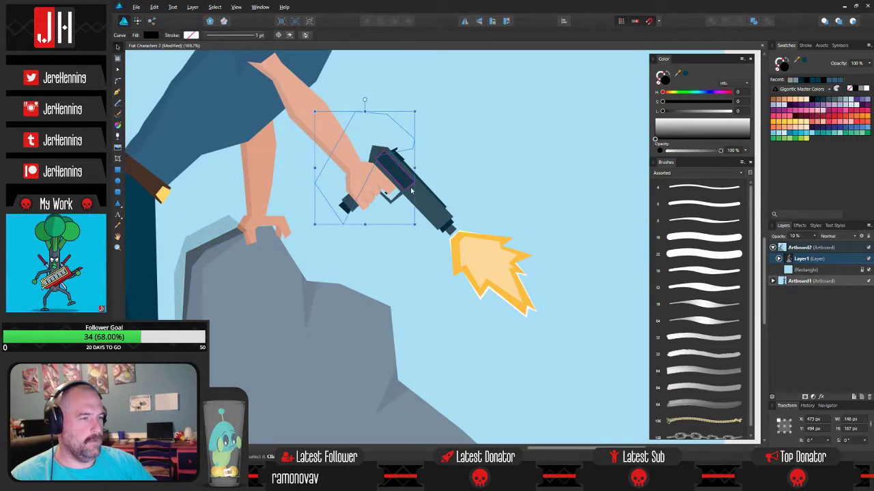
- Set the opacity of the shading shape inside the gun's body to 20%
left_click(467, 160)
scroll(388, 146, "up", 5)
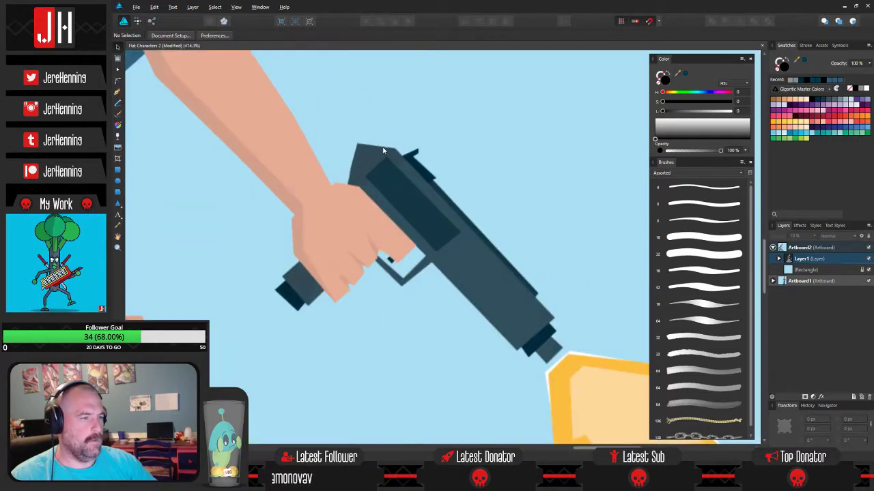
left_click(369, 159)
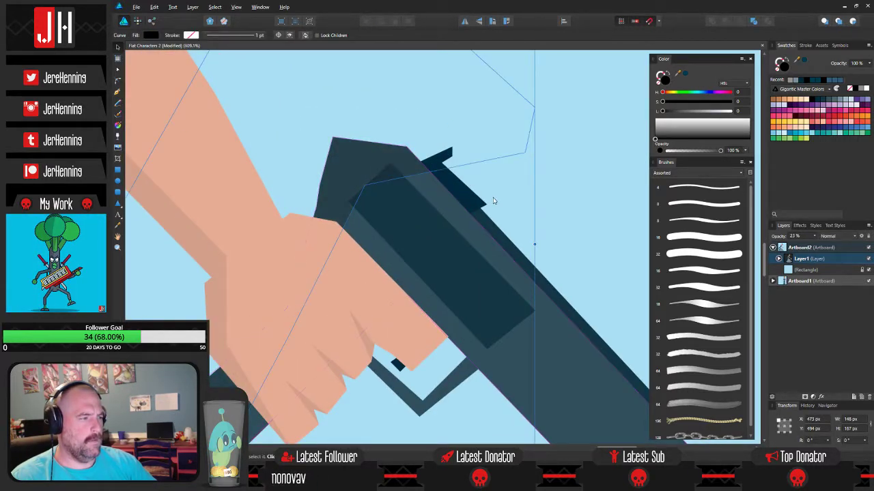
left_click(592, 222)
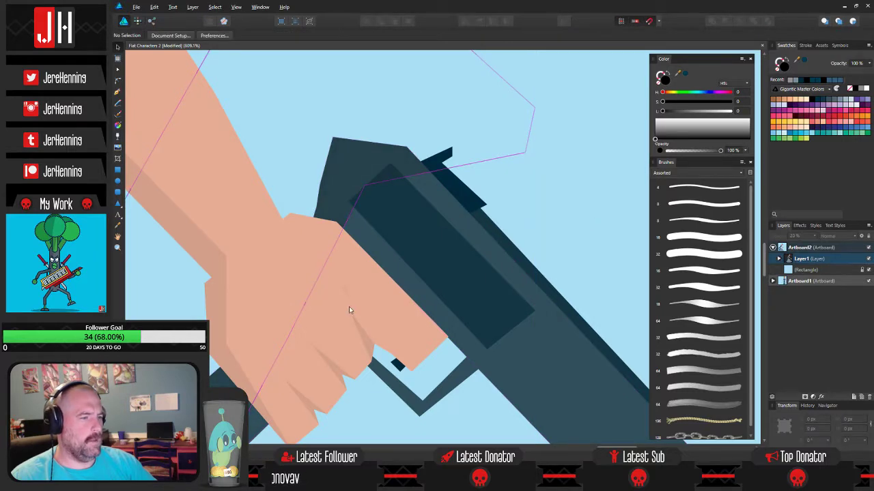
- Review the gun's shading up close and at full-artboard scale alongside the rock and character
scroll(287, 287, "down", 3)
scroll(306, 292, "down", 3)
scroll(307, 292, "down", 5)
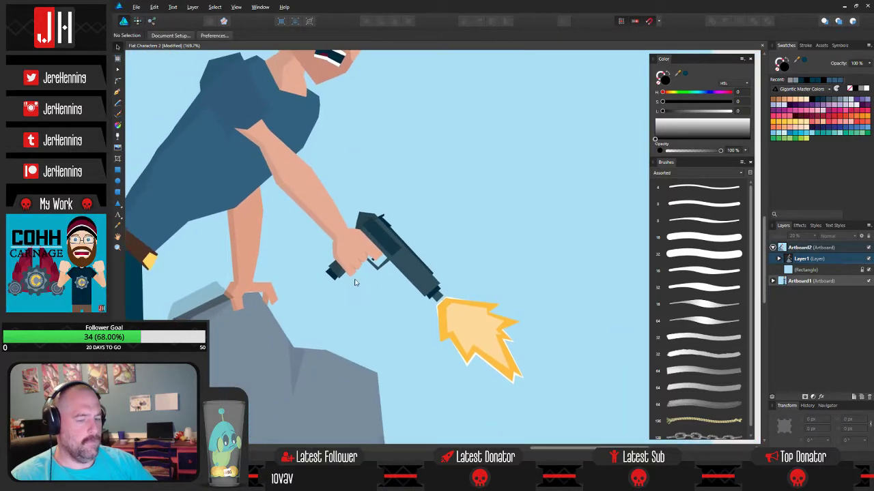
scroll(362, 283, "up", 3)
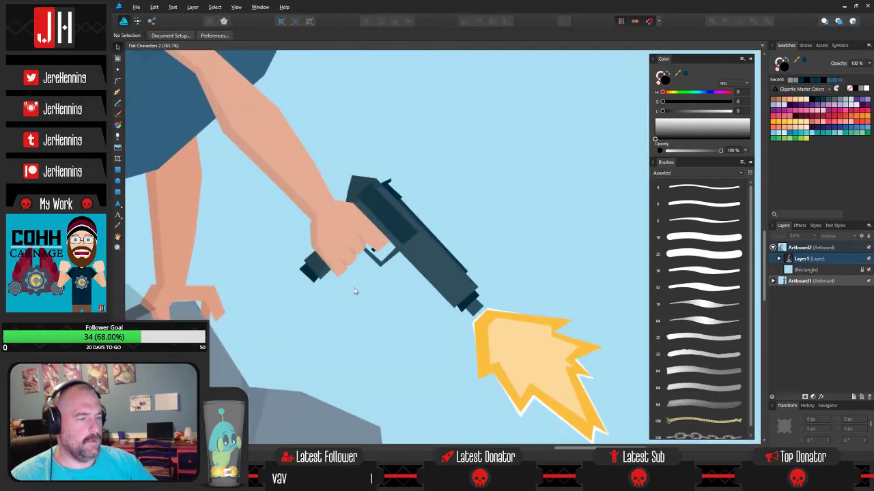
scroll(452, 269, "down", 4)
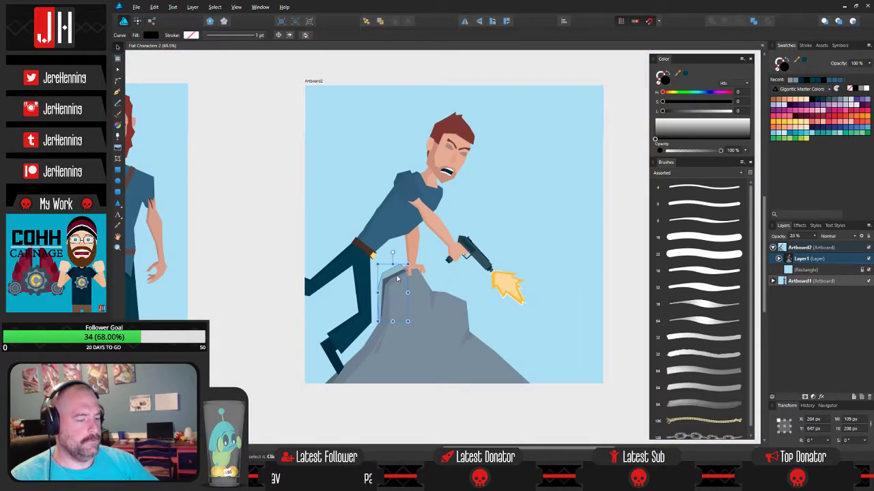
scroll(387, 282, "down", 2)
scroll(387, 282, "up", 2)
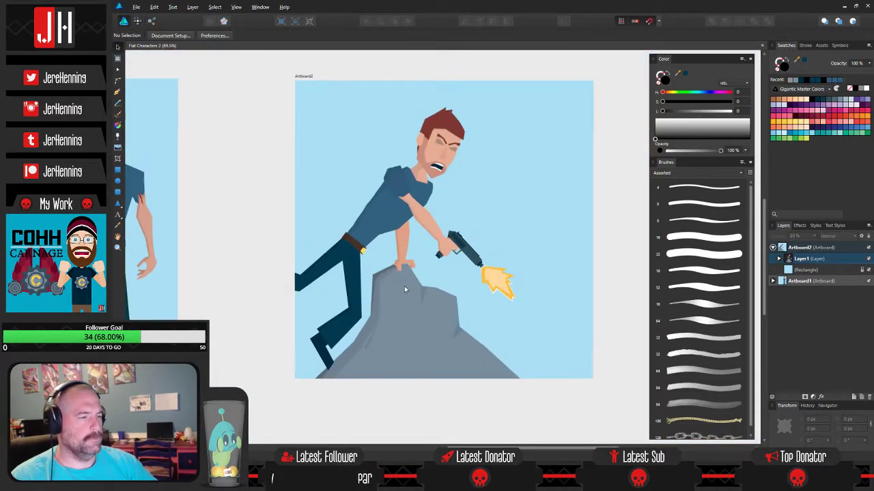
- Draw a closed shading shape along the belt's lower edge over the trousers, filled black at 20% opacity
scroll(369, 266, "up", 3)
scroll(307, 247, "up", 5)
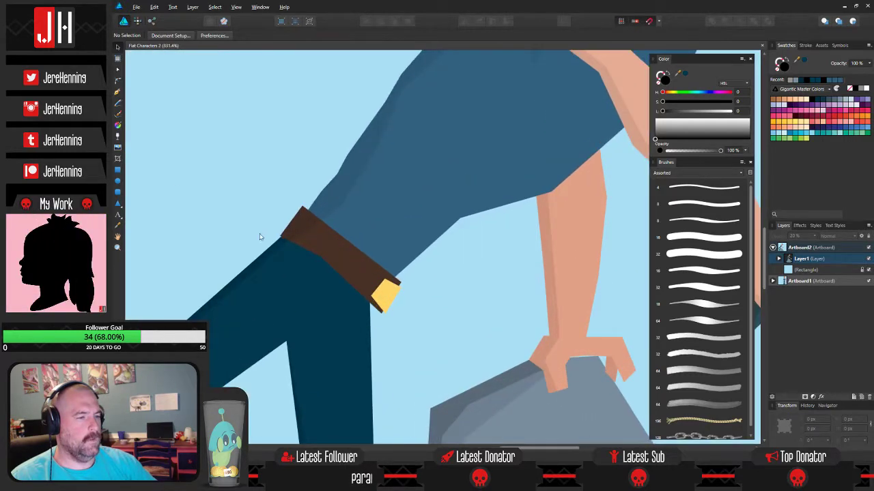
key("p")
left_click_drag(266, 247, 339, 285)
left_click_drag(438, 382, 471, 367)
left_click(268, 208)
left_click(266, 247)
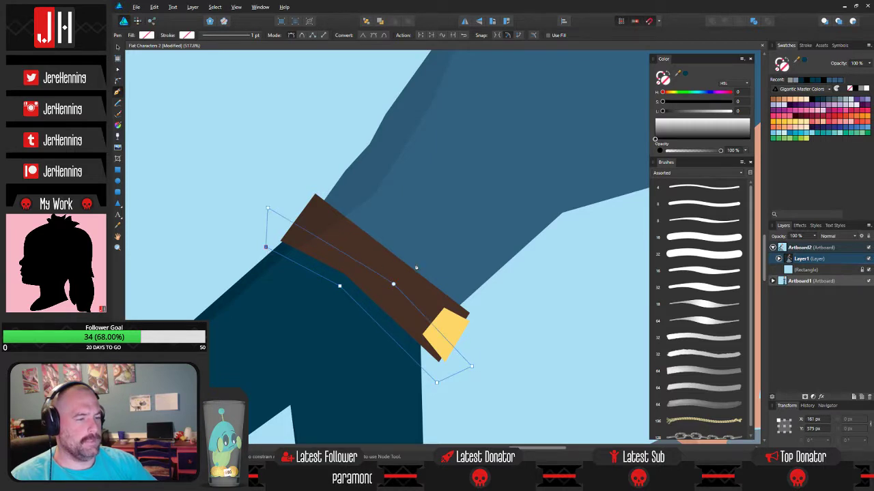
left_click(812, 100)
key("2")
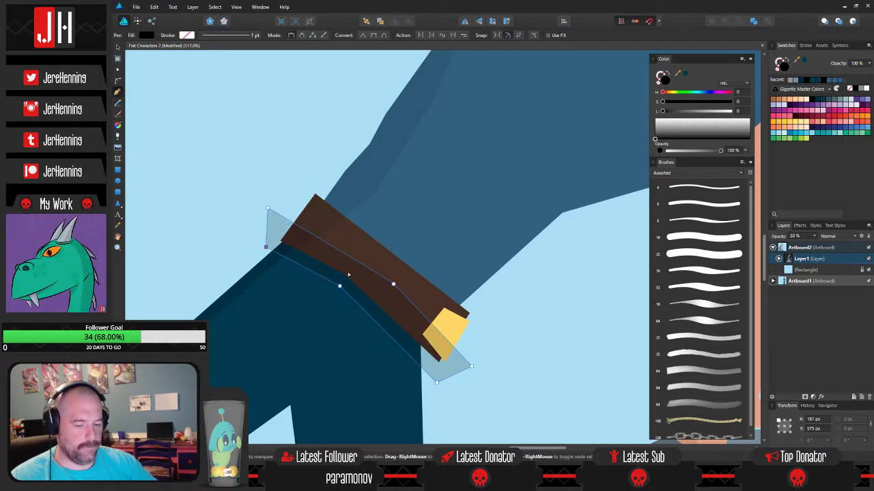
- Clip the belt's shading shape inside the trousers
key("ctrl+x")
key("v")
left_click(338, 296)
key("ctrl+alt+v")
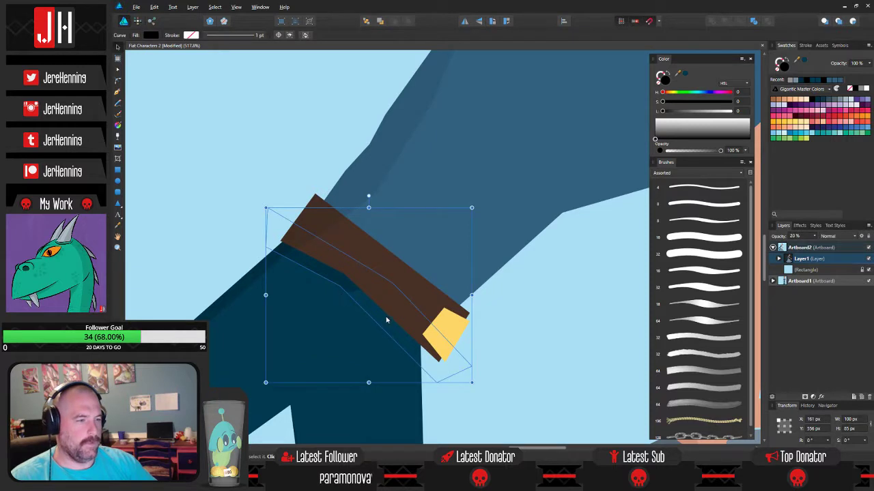
- Combine the belt's shadow with the overlapping thigh shading into one even shadow, and save the document
left_click(369, 401)
key("ctrl+z")
left_click(505, 404)
double_click(310, 269)
key("Escape")
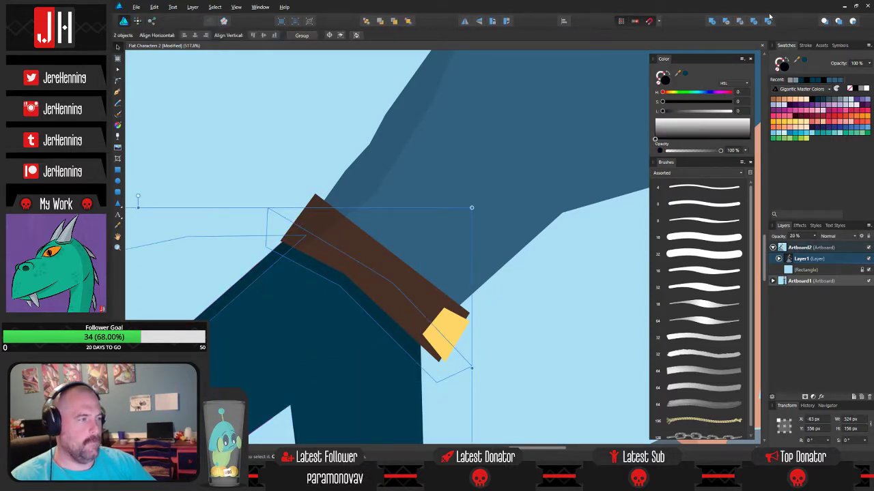
scroll(497, 332, "down", 2)
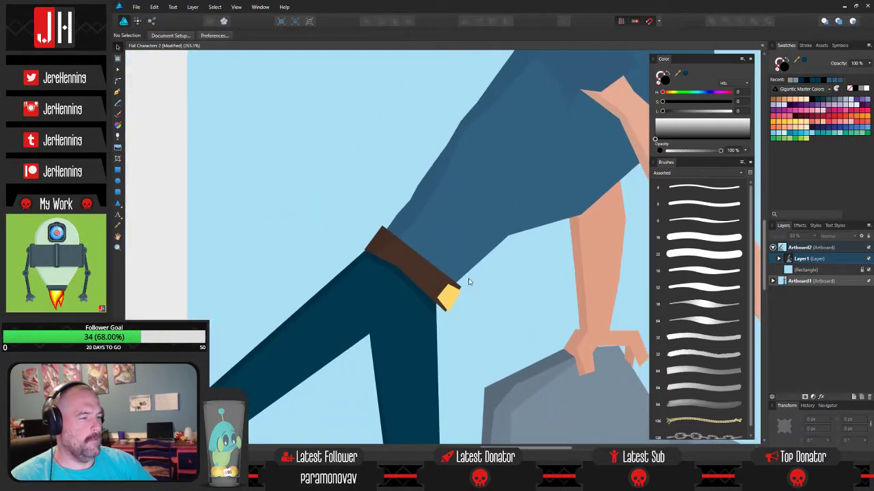
key("ctrl+s")
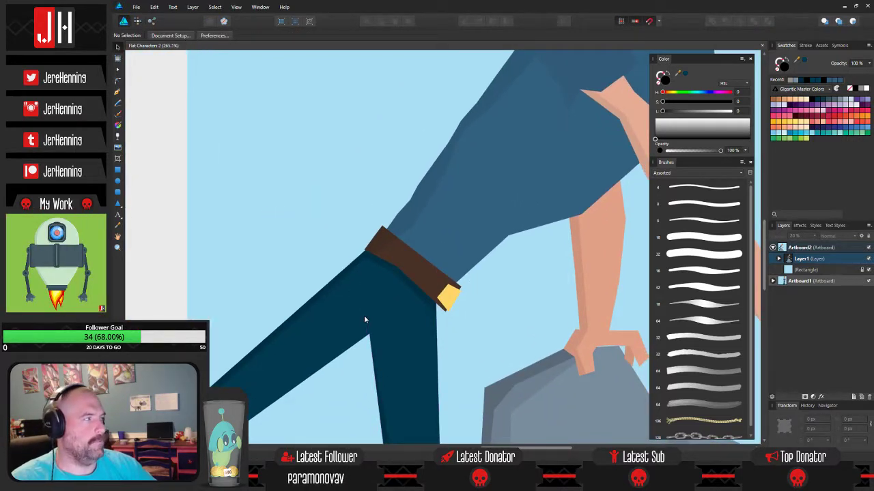
- Draw a narrow wedge-shaped crease shadow where the legs meet, filled black at 20% opacity, and clip it inside the trousers
left_click(351, 335)
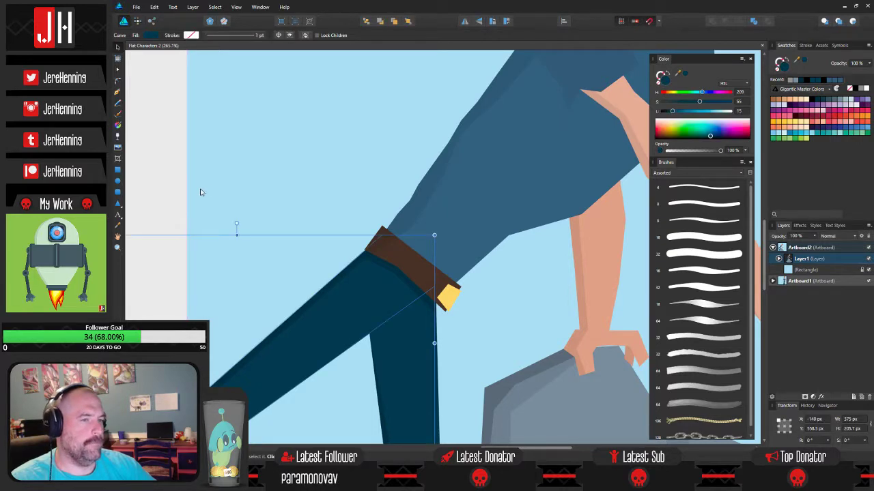
left_click(117, 92)
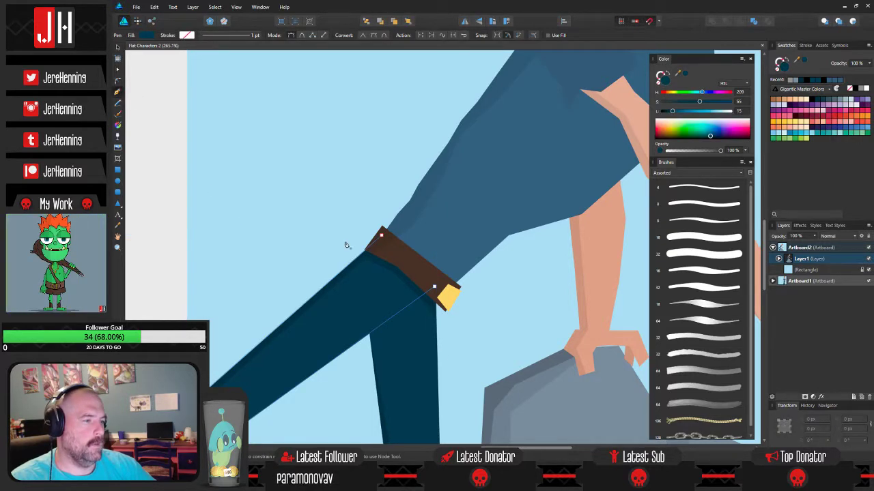
left_click(366, 343)
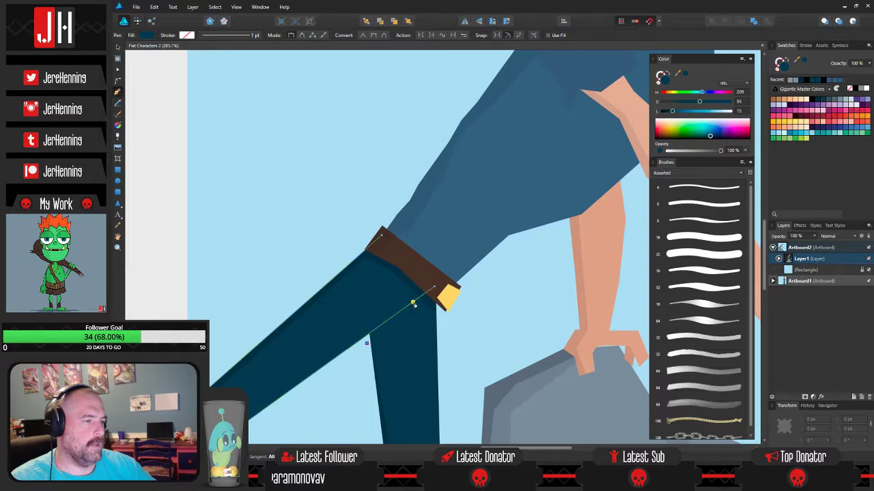
left_click(413, 302)
left_click(356, 330)
left_click(363, 351)
left_click(367, 343)
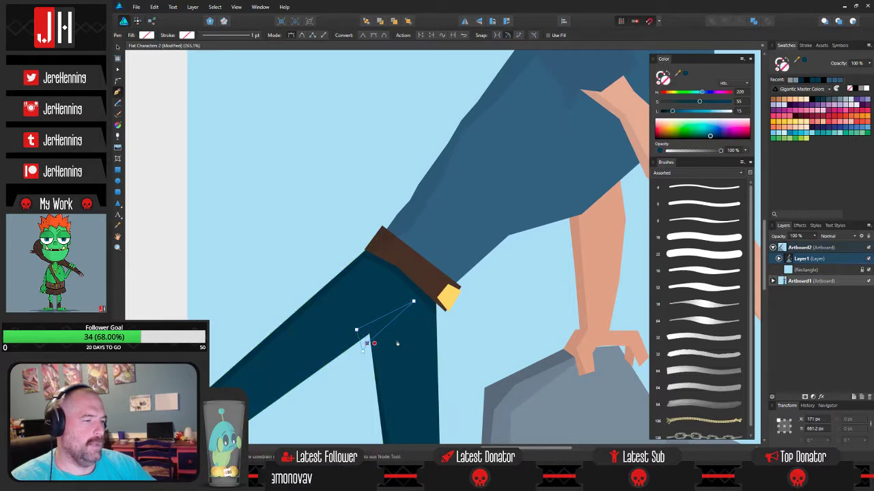
left_click(855, 89)
key("2")
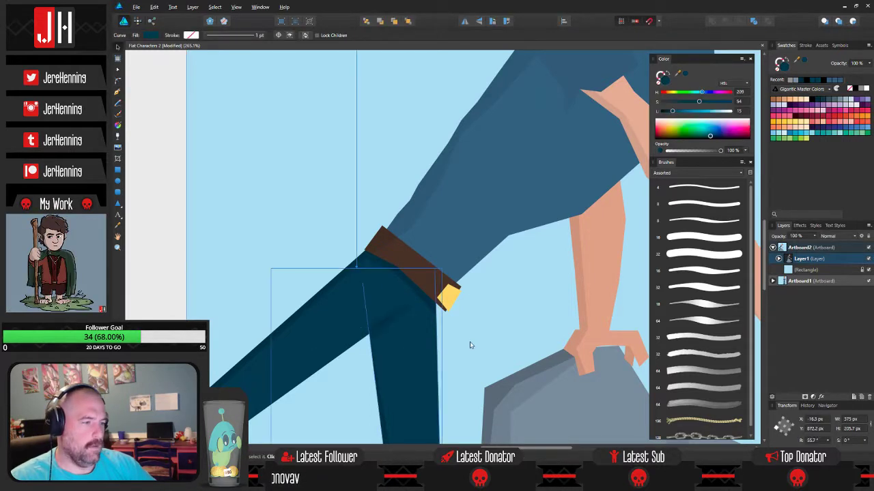
scroll(370, 331, "up", 3)
left_click(387, 326)
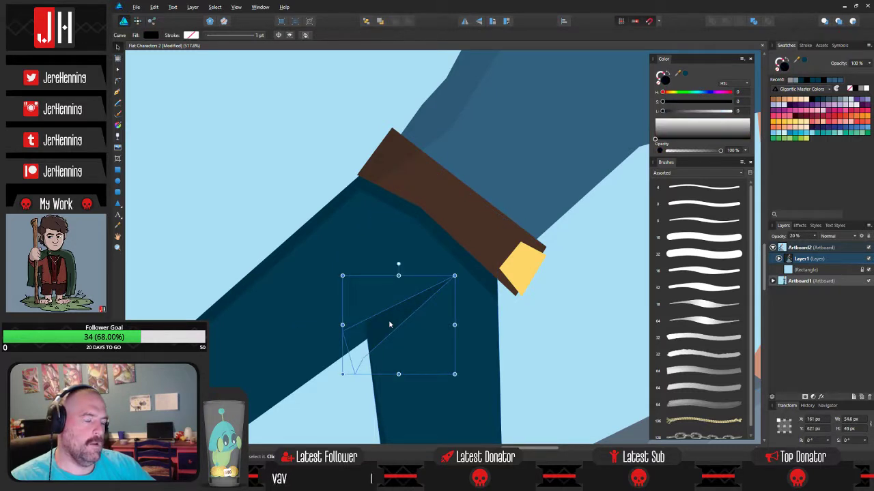
scroll(389, 325, "down", 2)
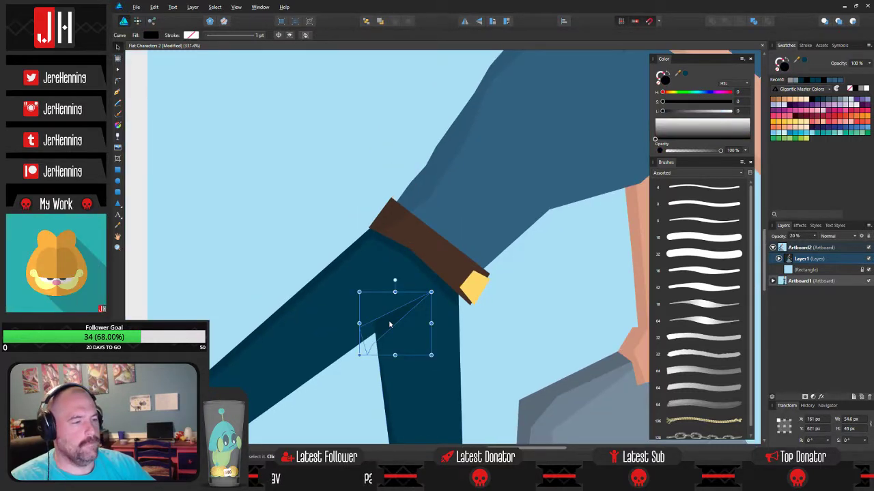
left_click(476, 340)
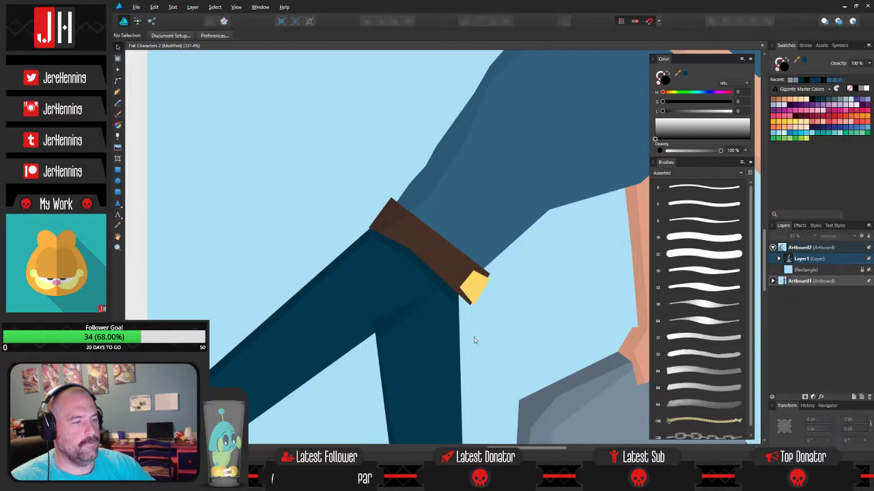
left_click(435, 318)
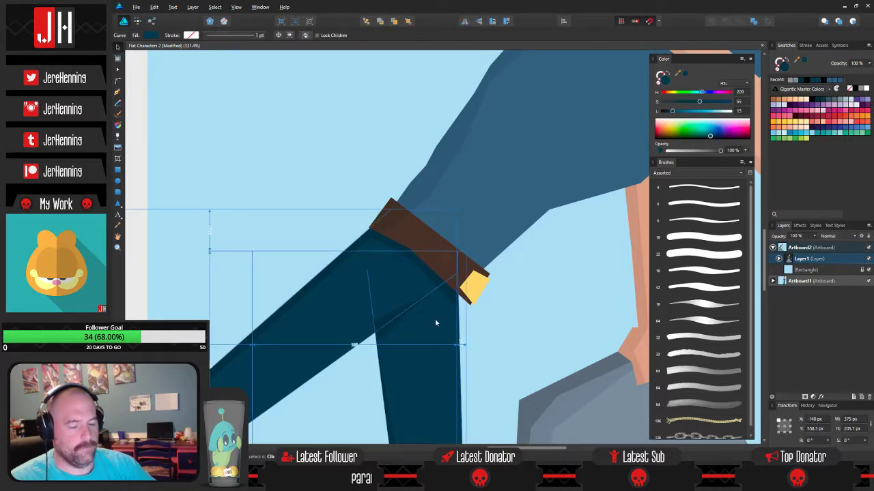
key("Delete")
scroll(437, 326, "down", 3)
key("ctrl+z")
key("ctrl+d")
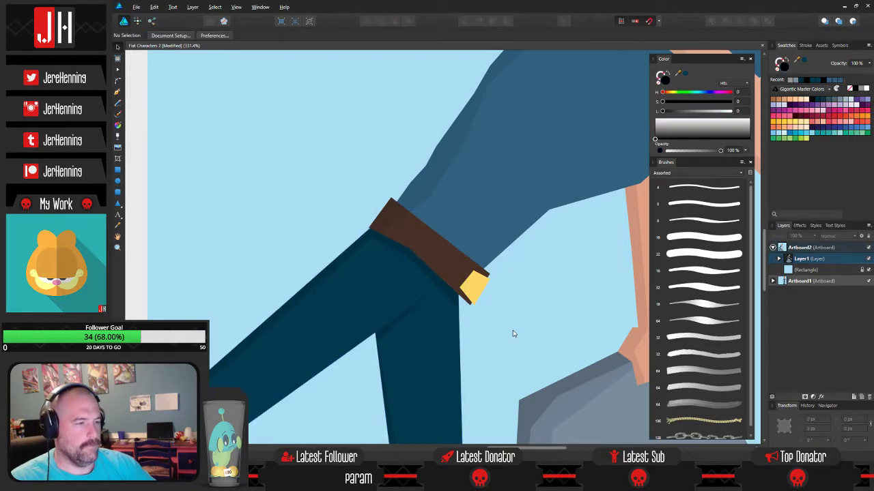
- Shift the yellow buckle back along the belt and pull in the belt's front end to meet the waist
scroll(511, 327, "down", 2)
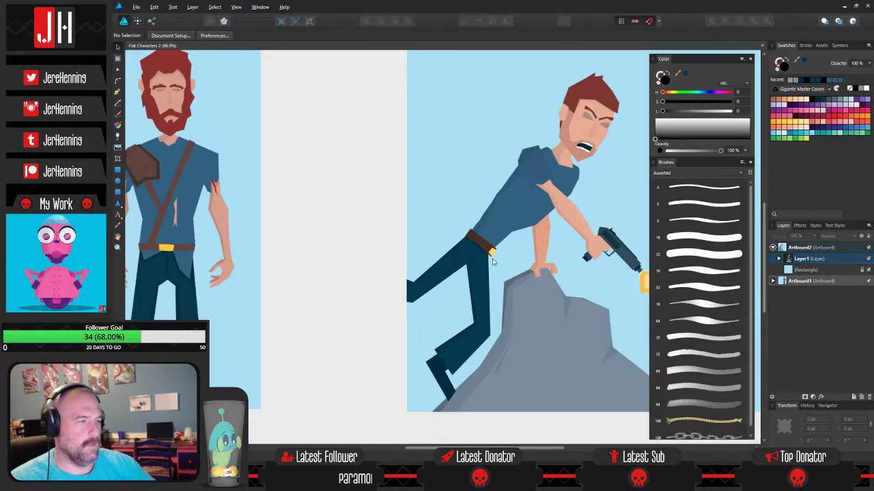
scroll(464, 273, "up", 4)
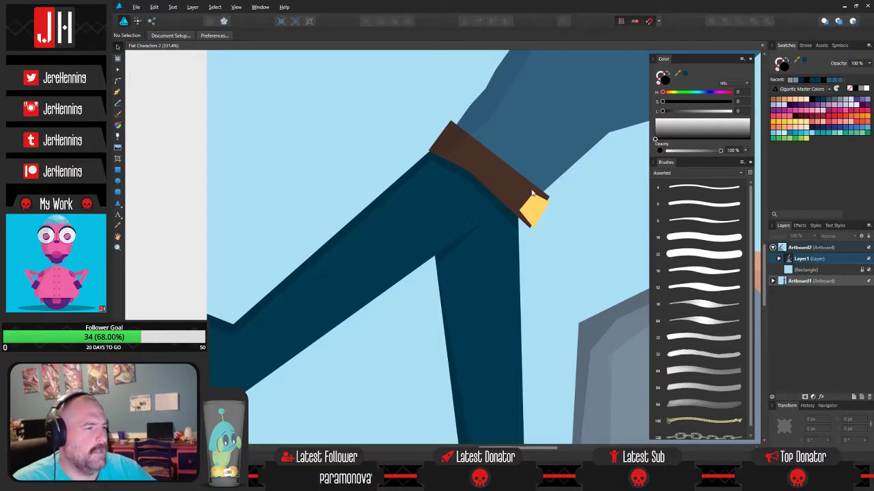
left_click(535, 201)
scroll(535, 198, "up", 3)
key("a")
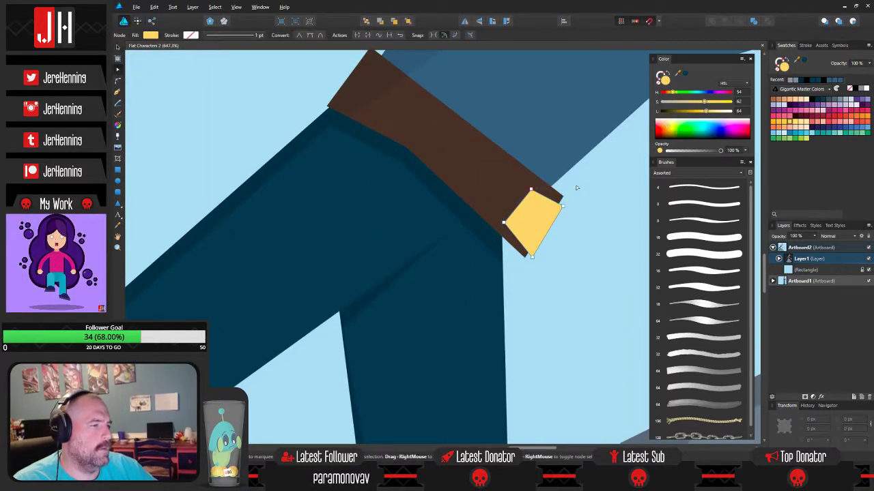
left_click(503, 182)
left_click_drag(524, 255, 507, 253)
- Reshape the buckle's outer edge with extra corner points so it protrudes slightly beyond the belt's front end
left_click_drag(542, 191, 543, 213)
left_click(574, 238)
key("v")
key("a")
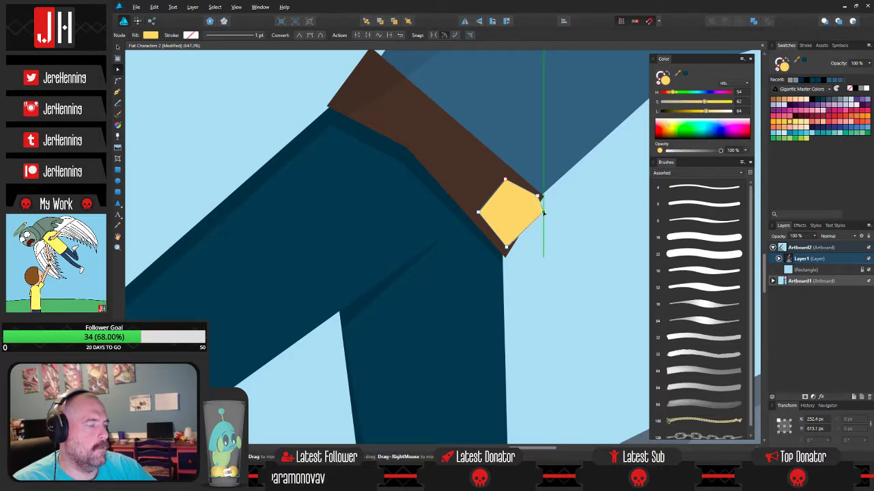
left_click_drag(506, 247, 517, 252)
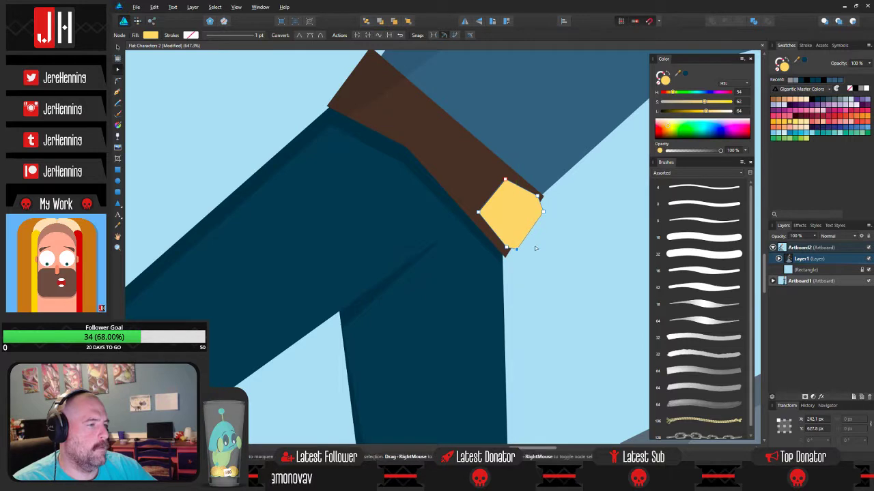
left_click(534, 249)
scroll(541, 254, "down", 3)
left_click_drag(542, 255, 463, 243)
key("v")
scroll(469, 243, "down", 2)
- Draw a closed shading shape around the buckle's inner edges, overlapping the belt, filled black at 10% opacity
scroll(464, 232, "up", 6)
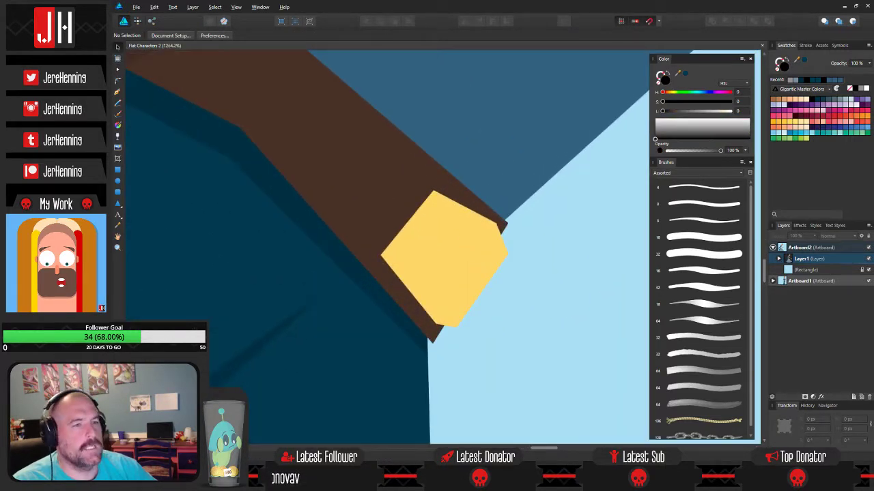
key("p")
scroll(412, 254, "up", 3)
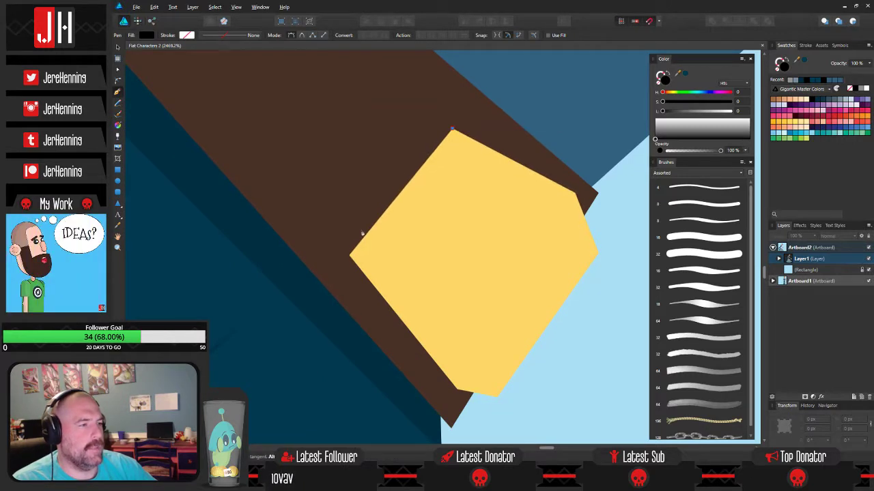
left_click(338, 258)
left_click(446, 396)
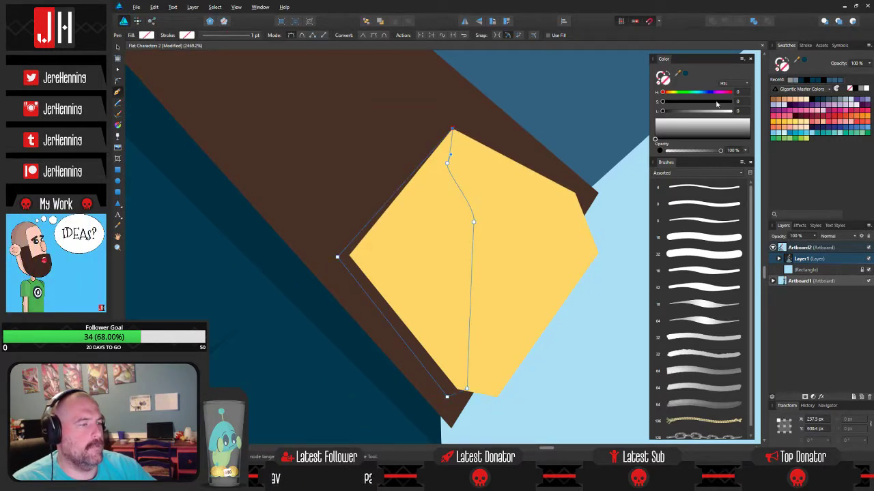
left_click(855, 89)
key("1")
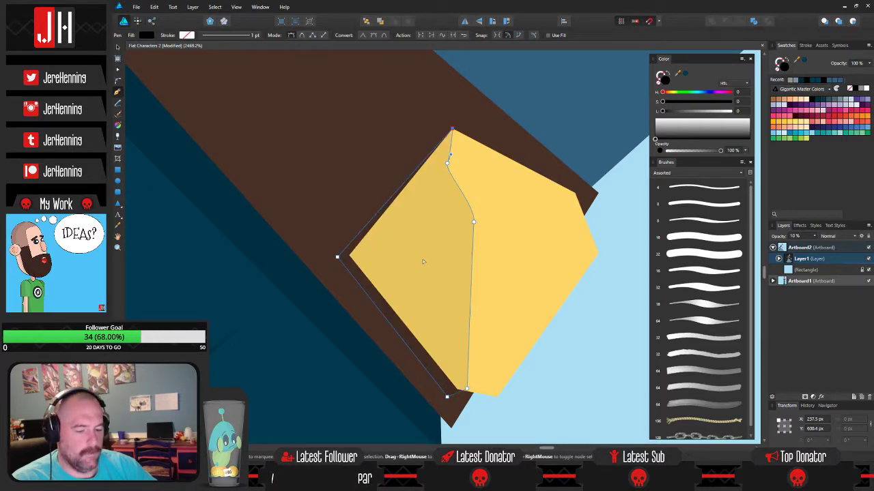
- Clip the buckle's shading shape inside the belt so it casts a shadow from behind the buckle
key("ctrl+x")
key("v")
left_click(354, 174)
key("ctrl+alt+v")
left_click(578, 361)
scroll(578, 359, "down", 4)
left_click_drag(577, 359, 534, 310)
scroll(534, 308, "down", 2)
scroll(482, 299, "up", 4)
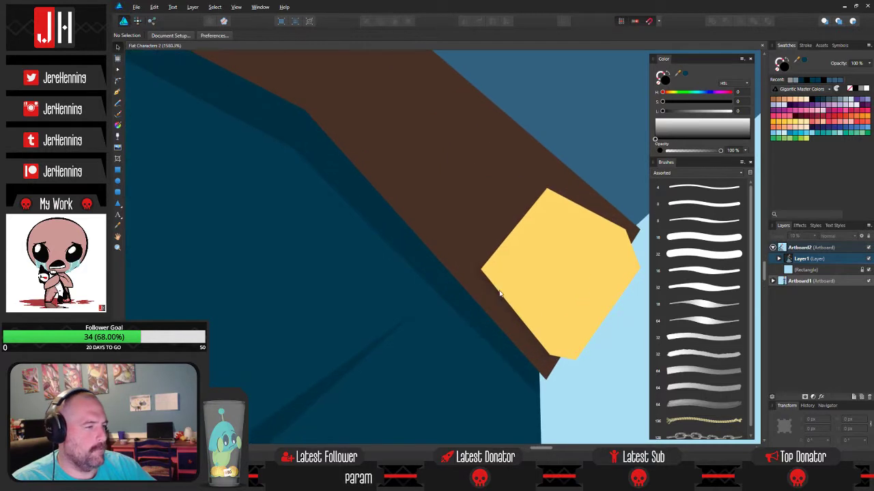
left_click(497, 294)
key("2")
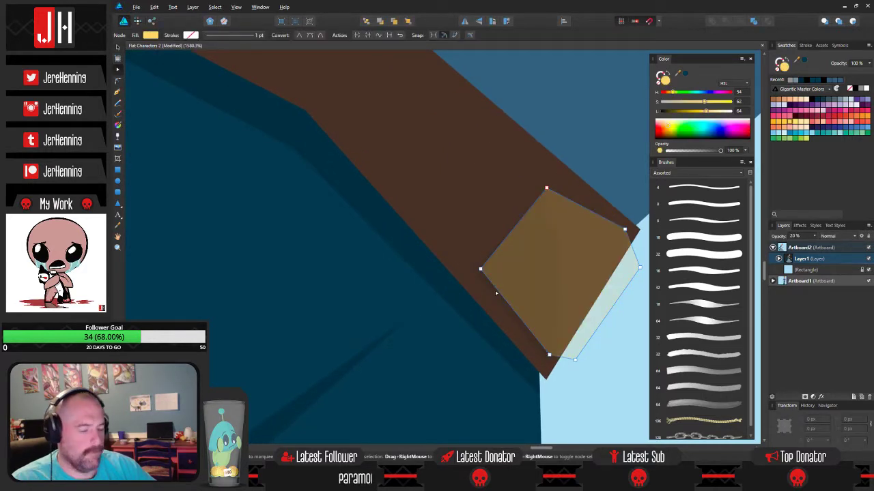
key("ctrl+z")
- Set the opacity of the buckle's shadow on the belt to 20%
key("v")
left_click(497, 295)
key("2")
left_click(632, 353)
scroll(591, 332, "down", 2)
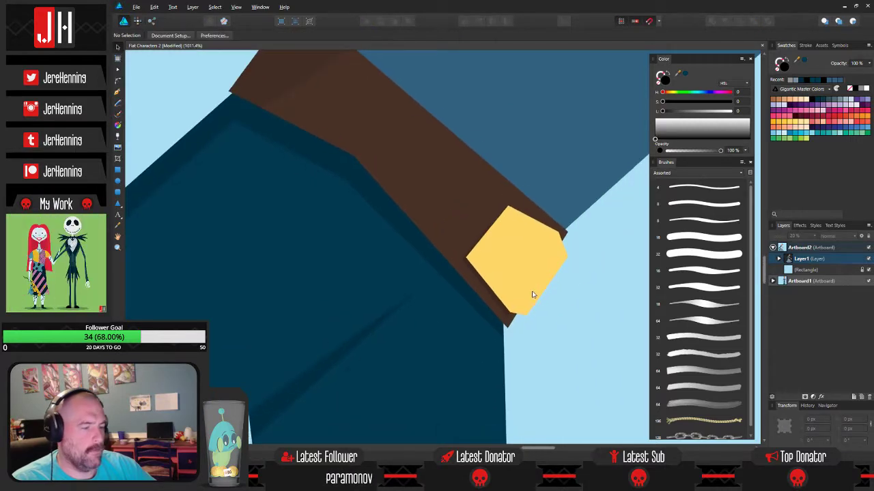
scroll(533, 294, "down", 4)
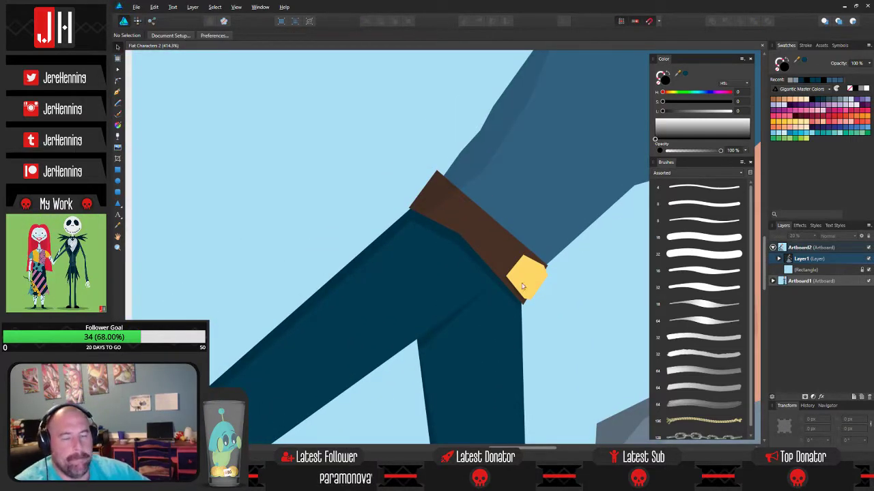
scroll(390, 247, "down", 4)
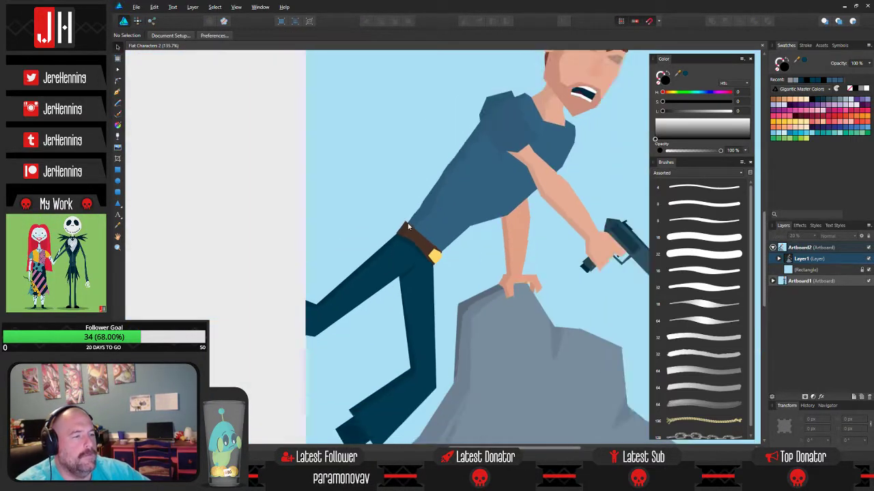
- Move the rock's peak corner point up slightly so the rock's top edge tucks behind the resting hand
scroll(407, 232, "down", 5)
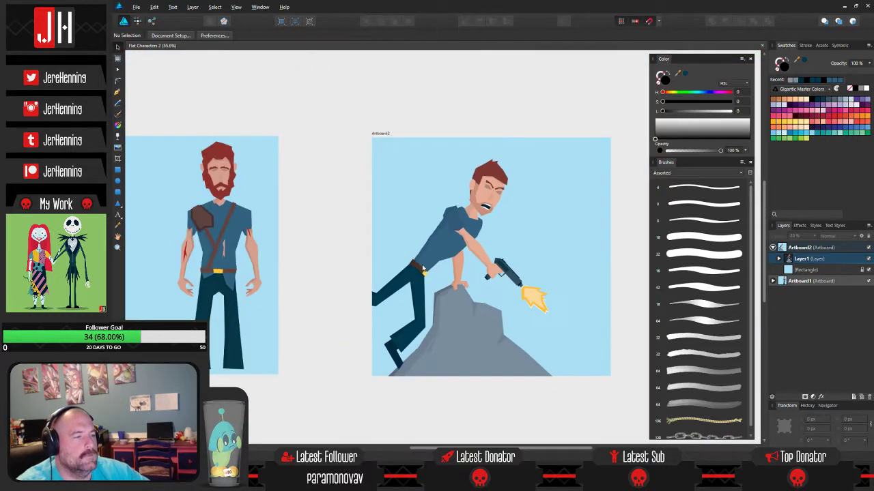
scroll(372, 265, "up", 4)
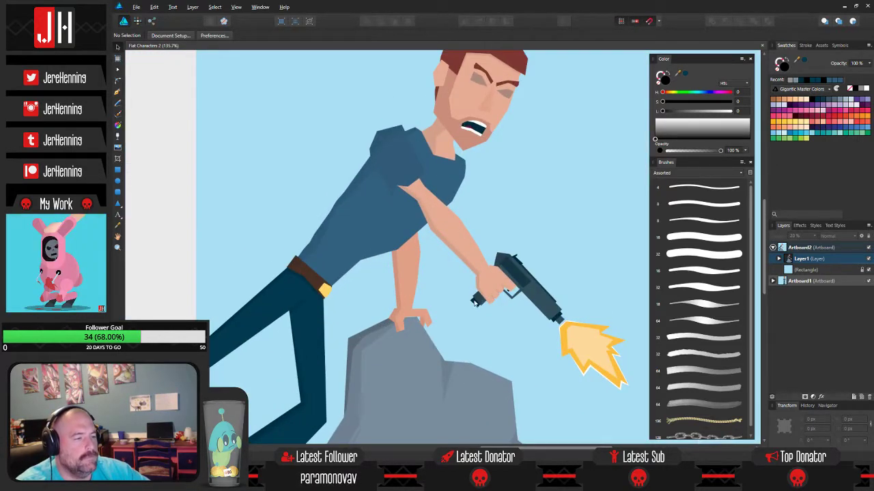
scroll(474, 345, "up", 5)
left_click(485, 338)
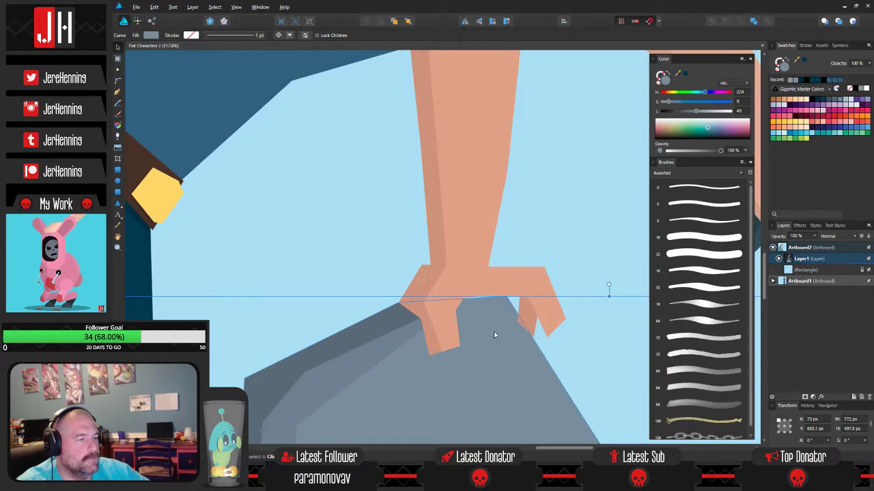
key("a")
left_click_drag(506, 297, 504, 286)
key("v")
left_click(528, 314)
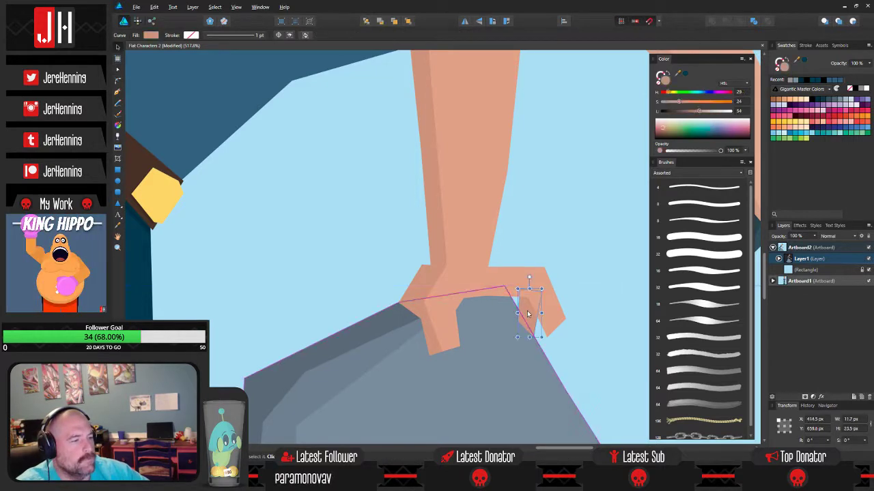
key("ctrl+d")
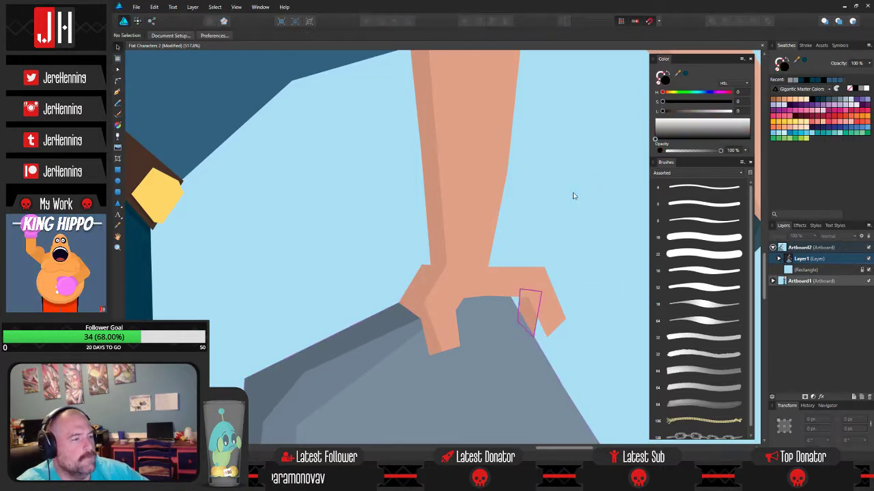
- Draw a closed shading shape around the resting hand's fingers, overlapping the rock's peak, filled black at 10% opacity
scroll(505, 201, "down", 3)
scroll(517, 225, "down", 3)
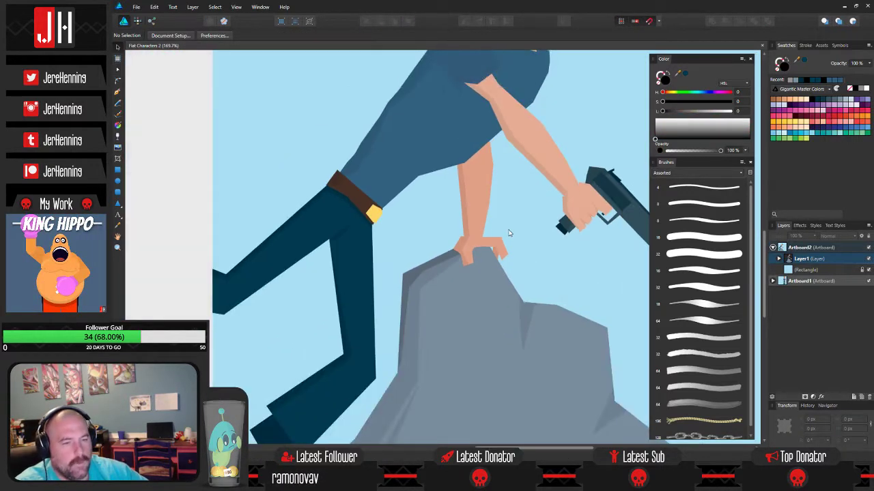
scroll(430, 250, "up", 6)
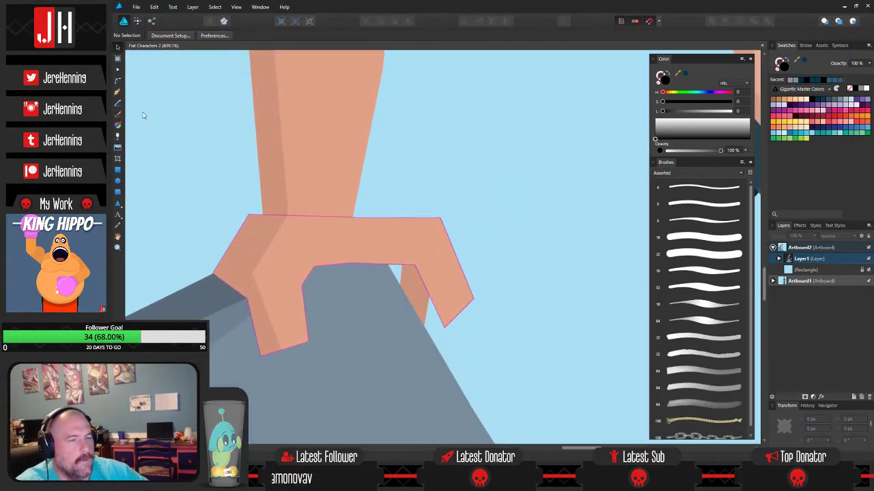
left_click(118, 93)
left_click_drag(389, 241, 355, 184)
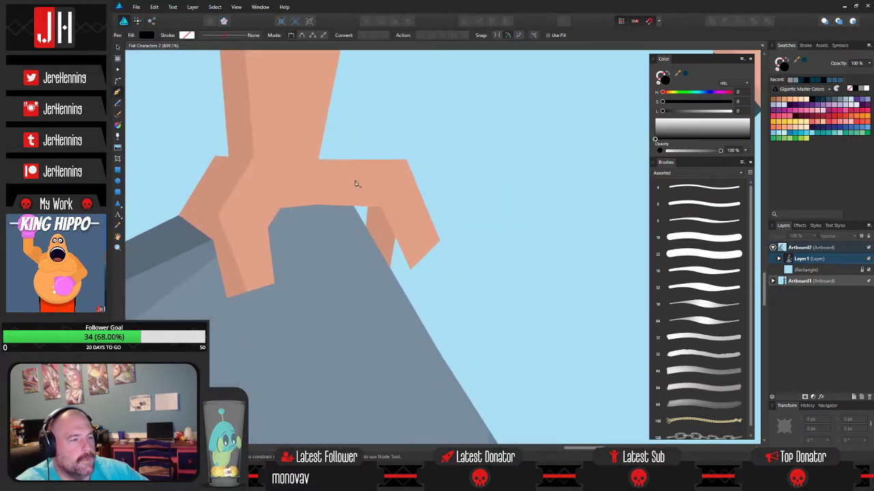
left_click(349, 241)
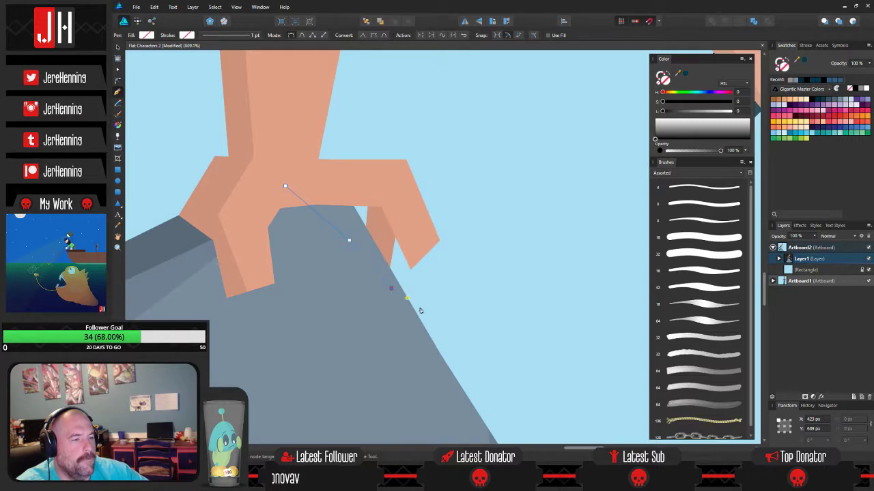
left_click_drag(468, 190, 459, 179)
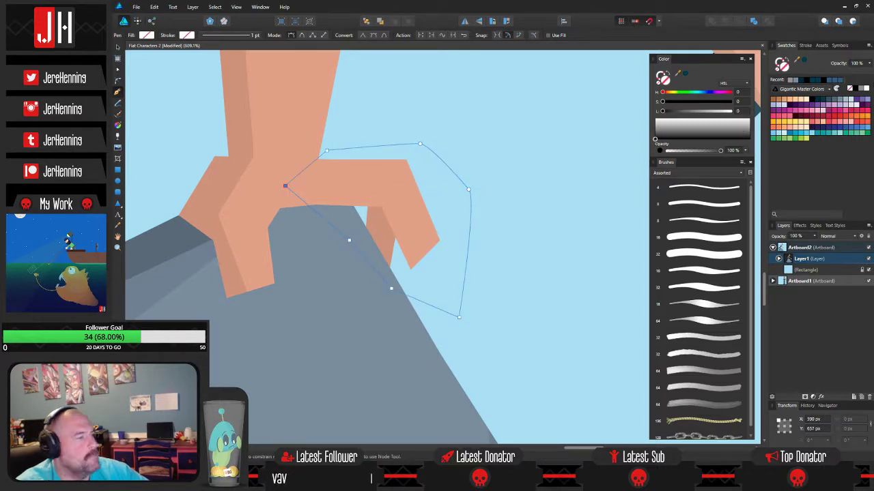
left_click(856, 88)
- Clip the resting hand's shading shape inside the rock so it casts a shadow on the peak
key("ctrl+x")
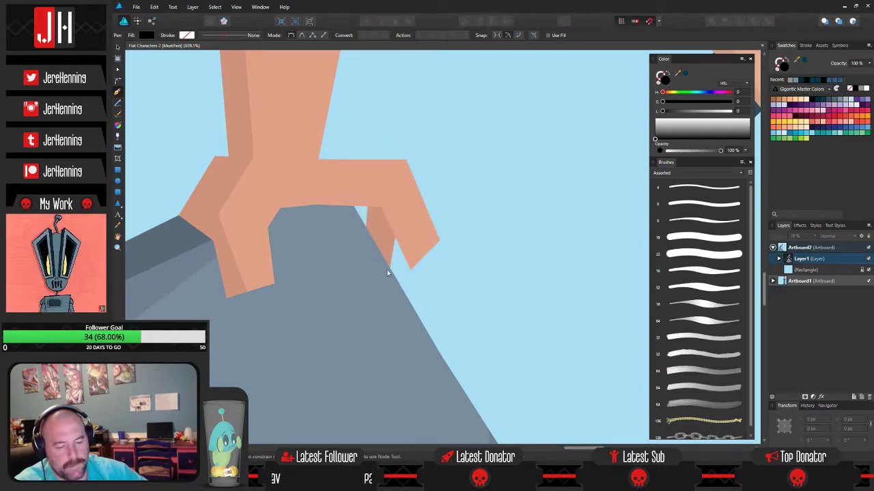
key("v")
left_click(391, 283)
key("ctrl+d")
scroll(438, 262, "down", 3)
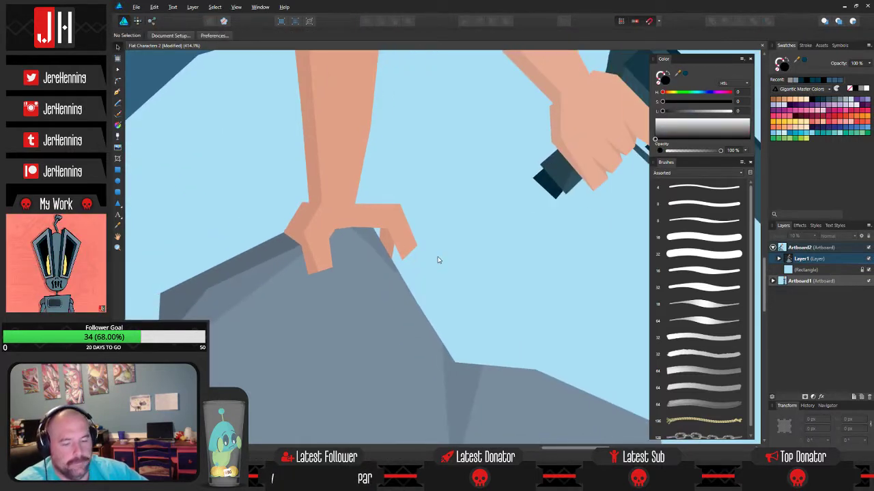
- Reshape the lower edge of the hand's shadow so it lies closer beneath the palm, and save the document
scroll(349, 243, "up", 6)
key("a")
left_click(478, 295)
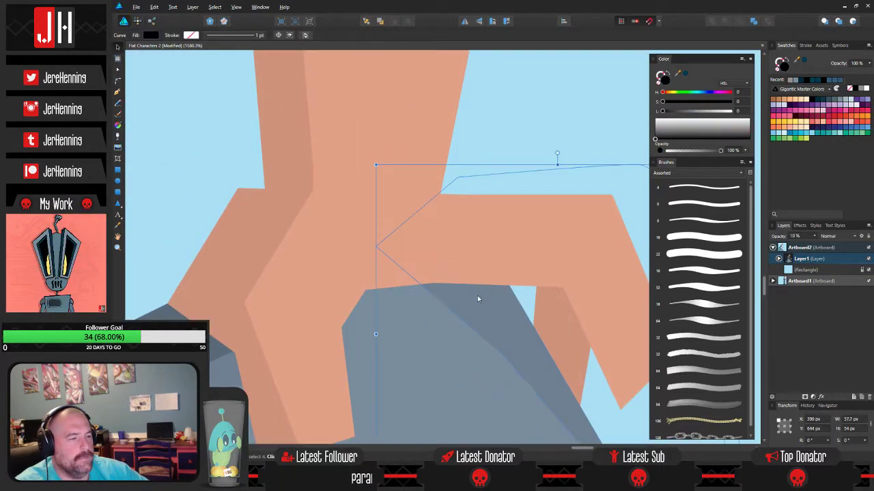
left_click_drag(451, 295, 313, 322)
left_click_drag(502, 353, 486, 320)
scroll(487, 316, "down", 2)
scroll(487, 316, "down", 6)
key("ctrl+d")
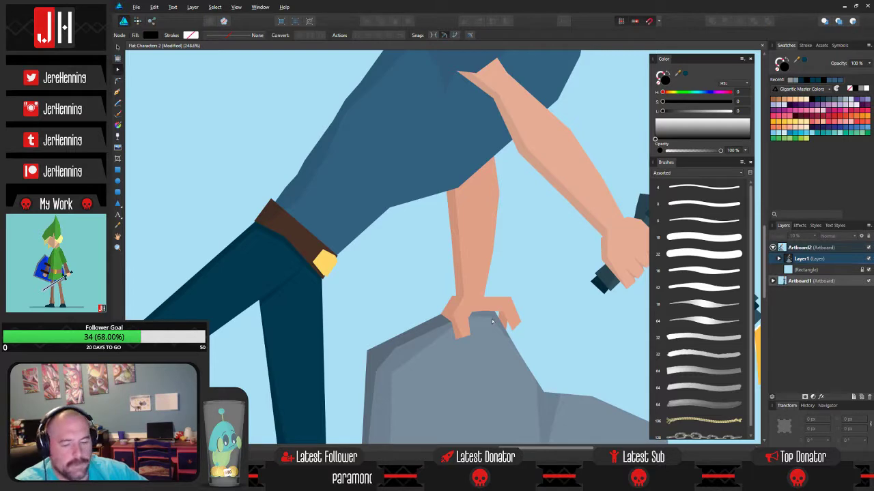
key("ctrl+s")
- Draw a triangular crevice about 91 px wide and 191 px high at the rock's base, filled with the rock's sampled dark edge colour
key("v")
scroll(481, 311, "down", 2)
scroll(499, 326, "up", 2)
left_click_drag(499, 326, 413, 269)
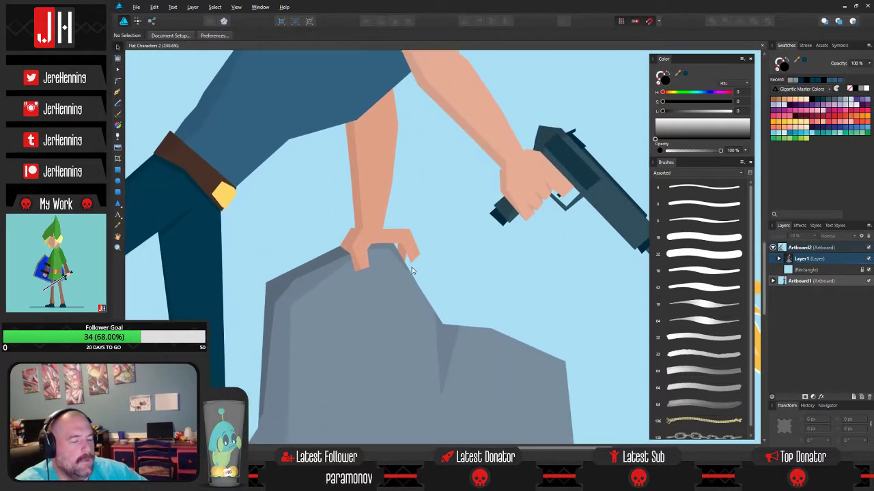
scroll(409, 259, "down", 3)
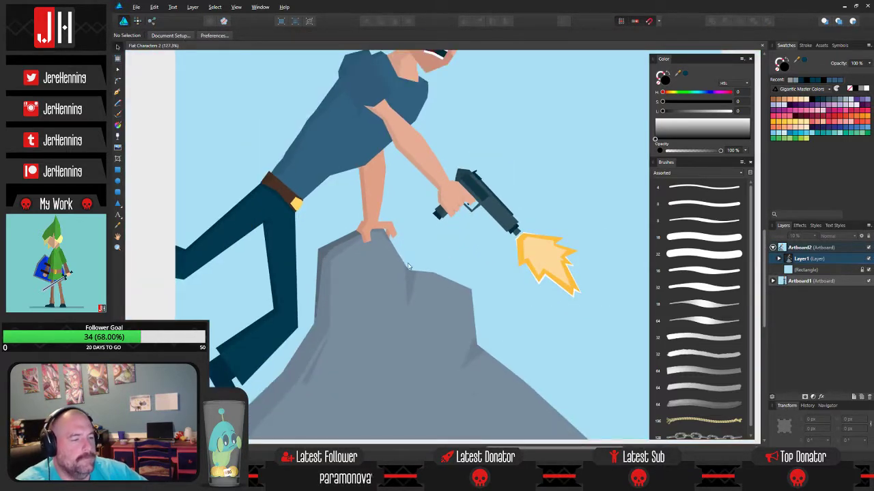
key("p")
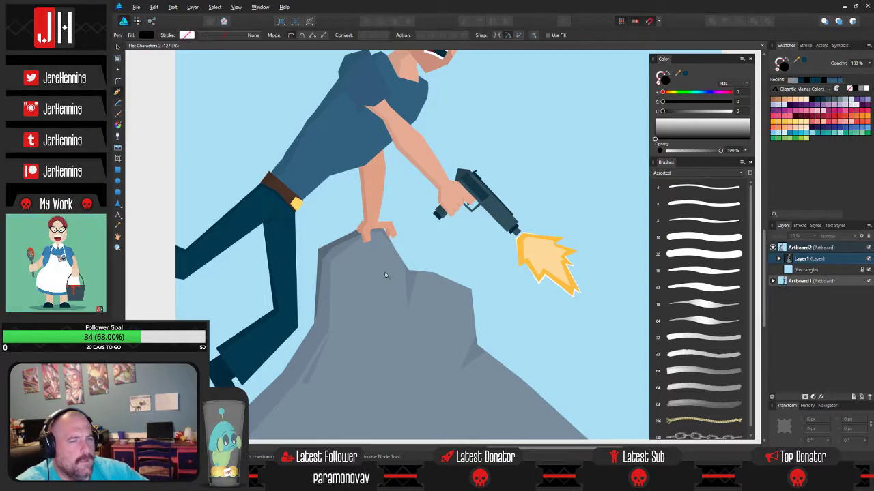
scroll(406, 290, "down", 3)
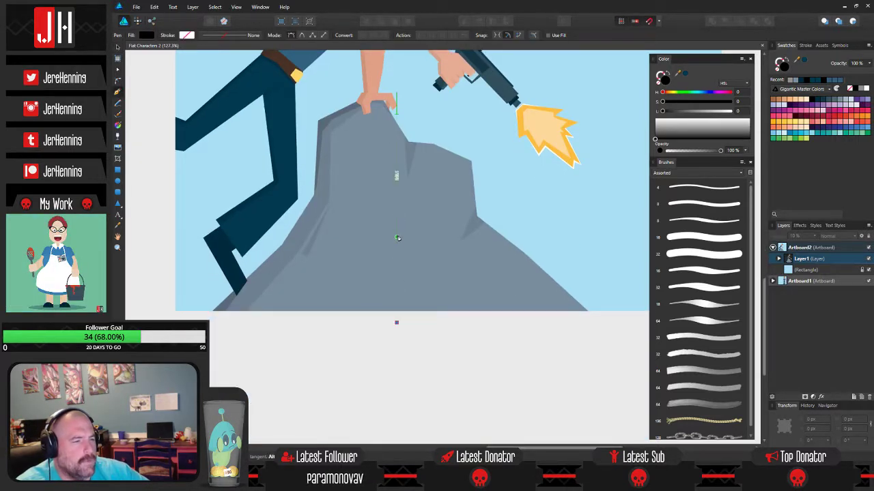
left_click(397, 229)
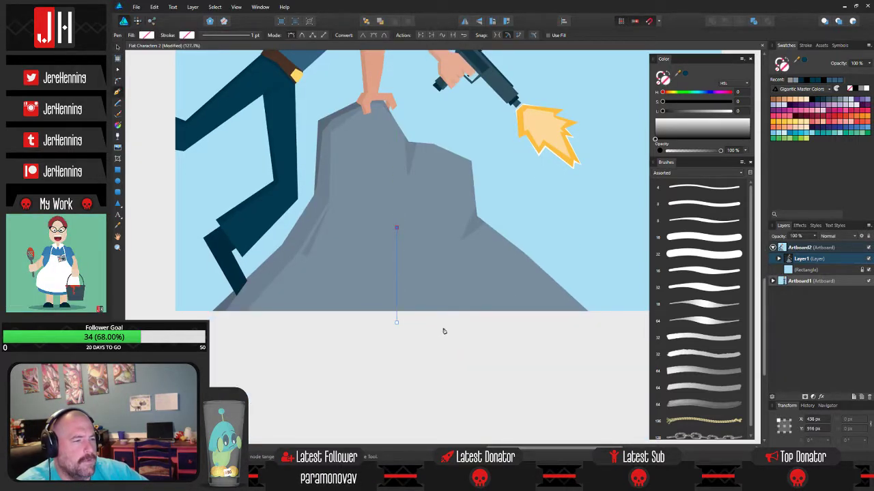
left_click(397, 323)
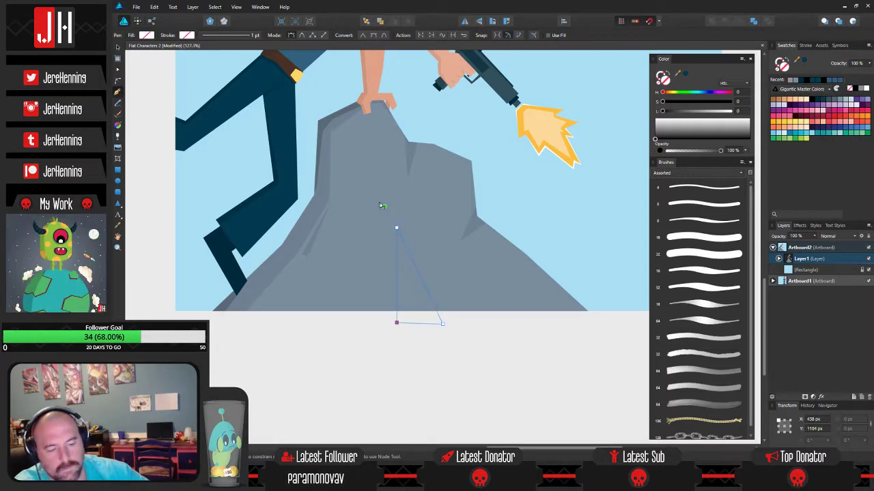
key("i")
left_click(325, 124)
key("v")
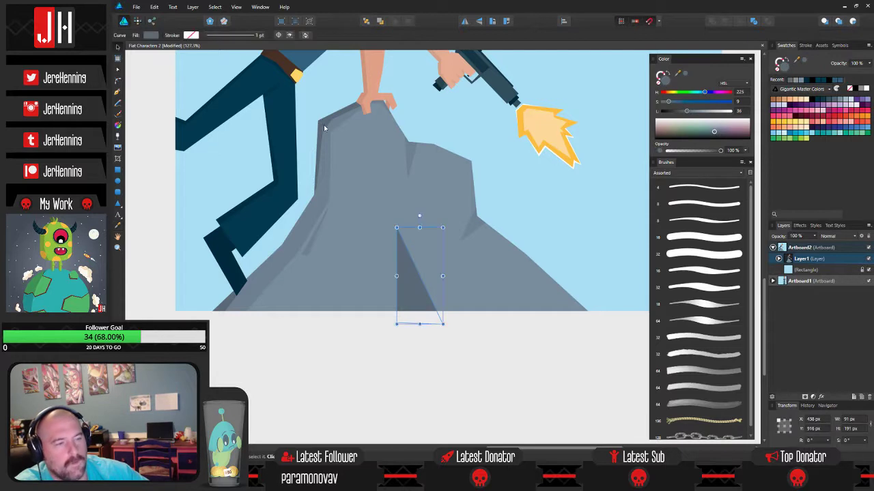
- Draw an adjoining triangle against the crevice's vertical edge, filled with the lighter shadow colour sampled from the rock's upper crack
key("p")
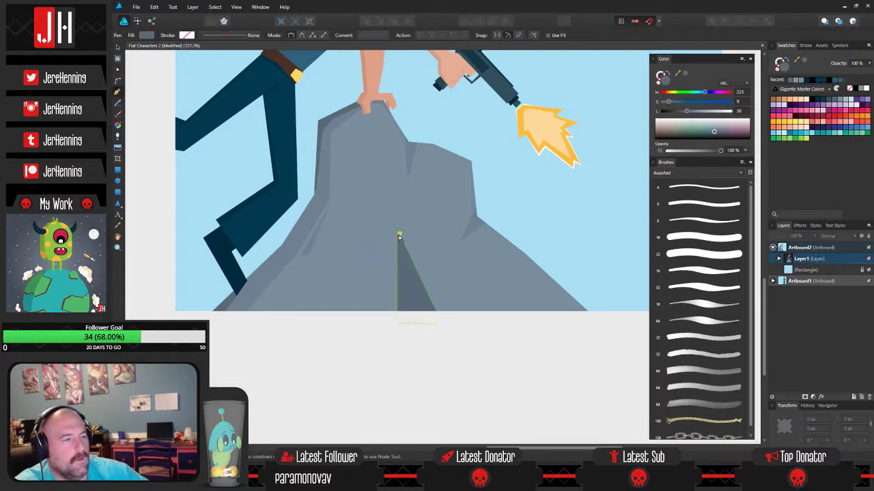
key("Escape")
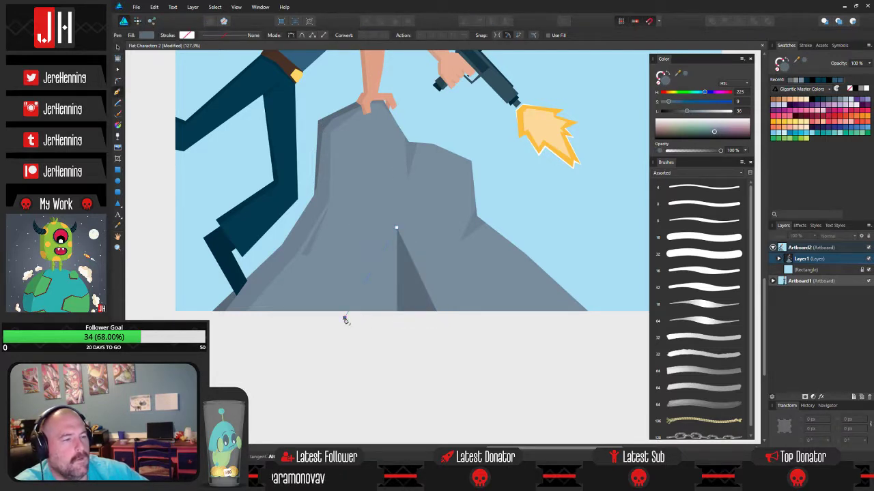
left_click(344, 318)
left_click(397, 321)
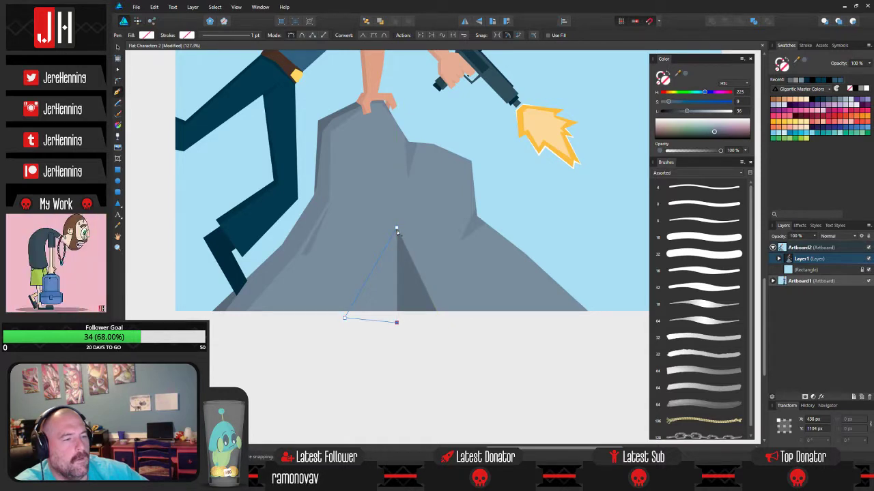
key("i")
left_click(411, 157)
key("v")
left_click(568, 220)
- Select both crevice triangles and move them together down and to the left along the rock's base
scroll(473, 228, "down", 2)
left_click_drag(474, 230, 446, 257)
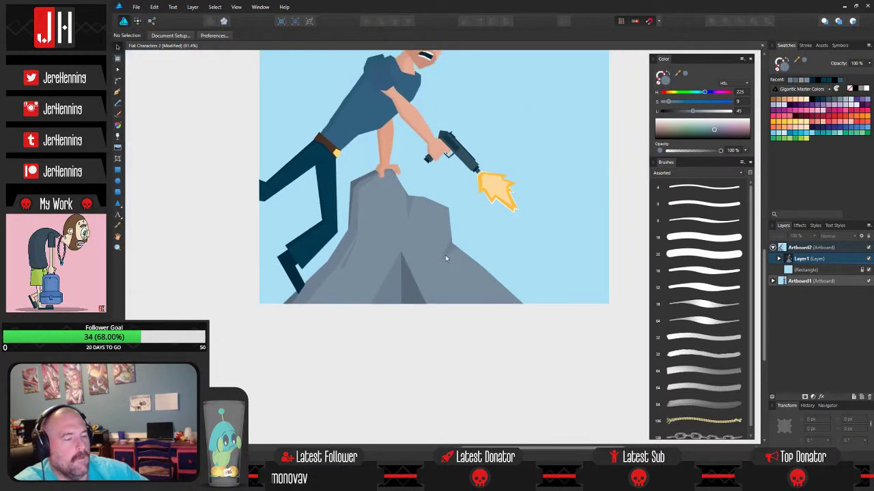
scroll(390, 277, "up", 5)
left_click(404, 270)
left_click_drag(441, 282, 340, 312)
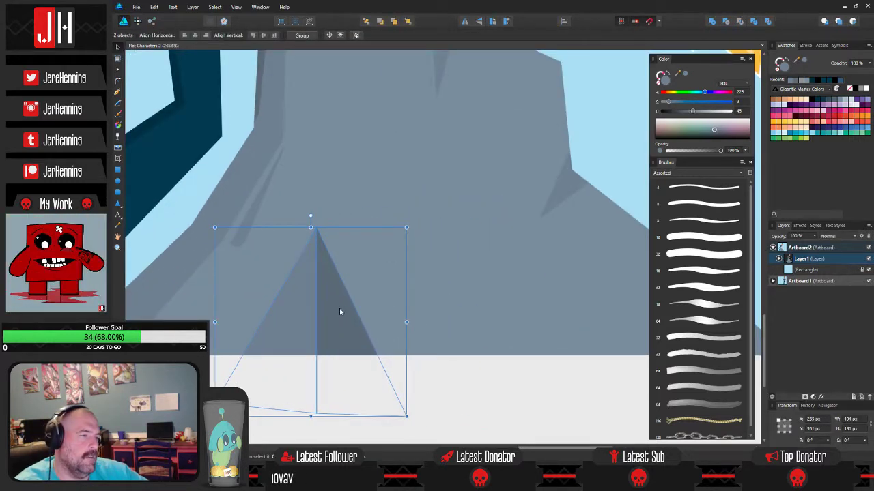
- Try a duplicate of the crevice triangles near the rock's lower right corner, and delete both copied pieces
scroll(339, 314, "down", 3)
left_click_drag(256, 313, 411, 347)
left_click(457, 252)
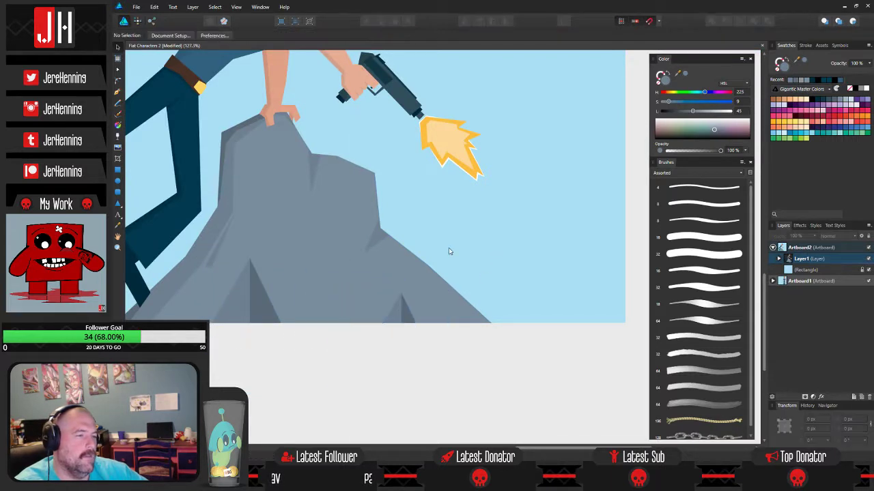
scroll(457, 252, "down", 2)
scroll(419, 308, "up", 2)
left_click(406, 333)
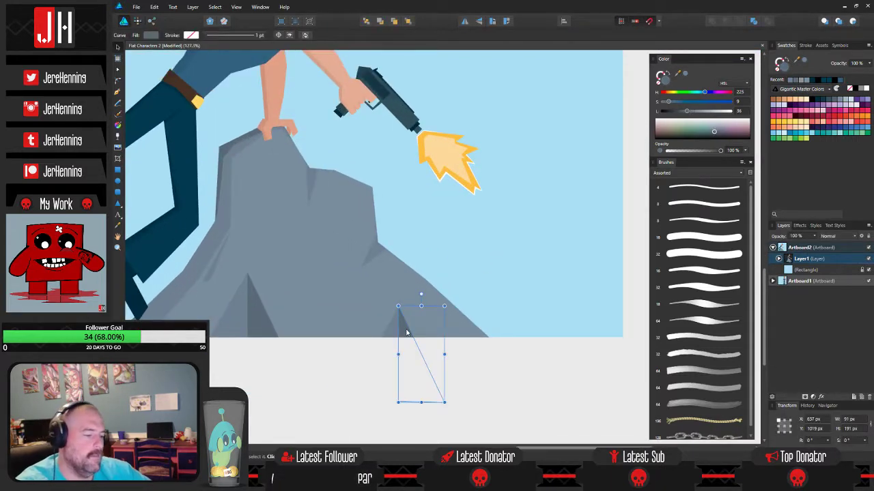
key("Delete")
left_click(393, 334)
key("Delete")
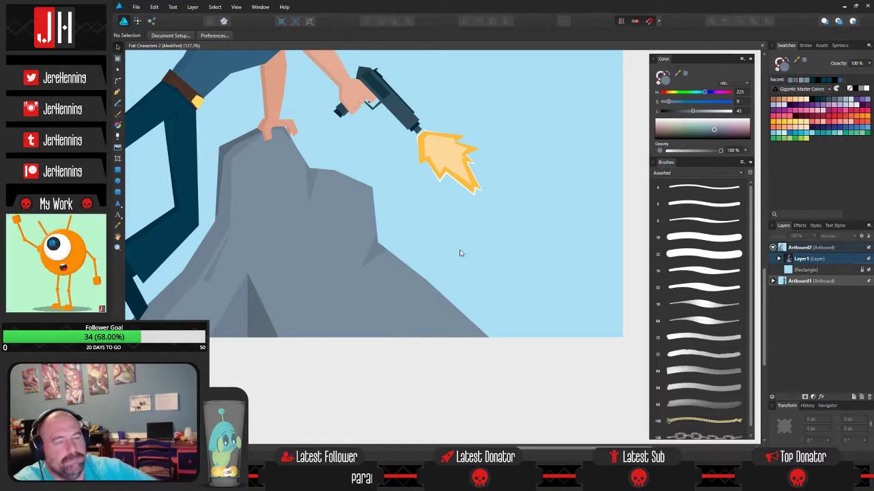
- Move the corner point on the rock's lower right slope outward to about X 700 px, Y 951 px
left_click_drag(436, 262, 498, 264)
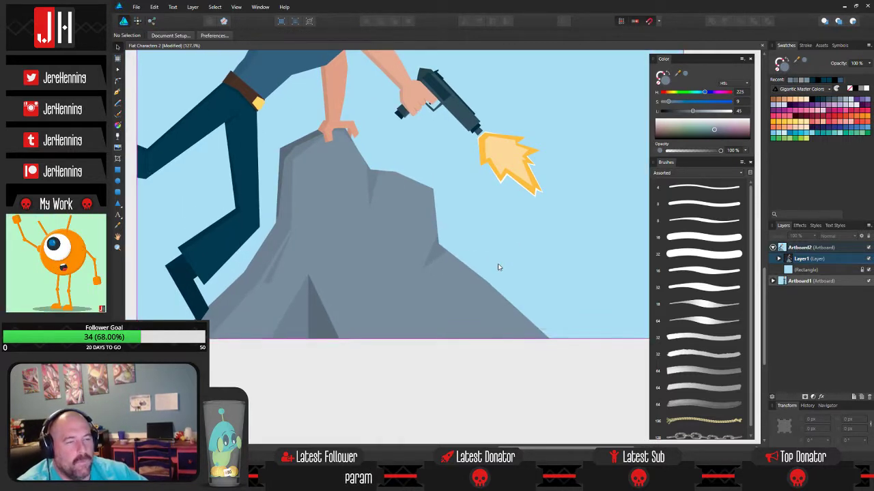
left_click(479, 286)
key("a")
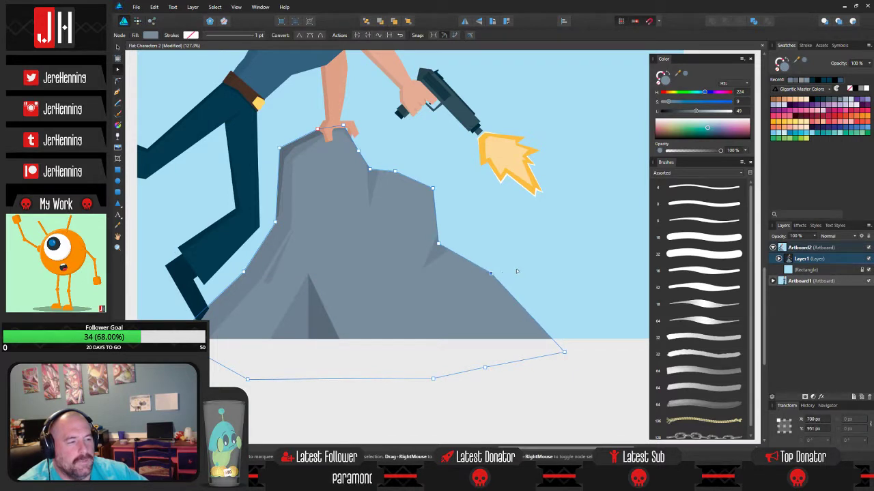
left_click(516, 270)
left_click_drag(516, 272, 477, 263)
- Draw a closed four-point shading shape from the lower right slope's corner past the rock's base, filled black at 10% opacity
key("p")
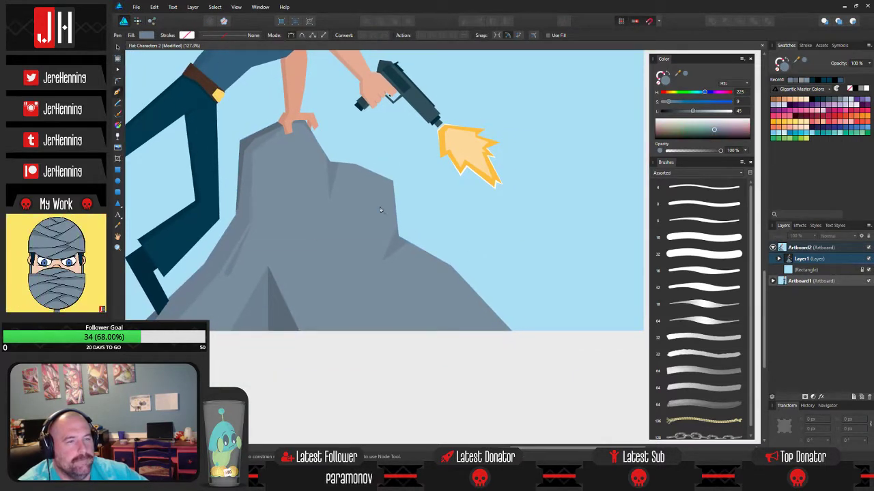
left_click(451, 268)
left_click(489, 338)
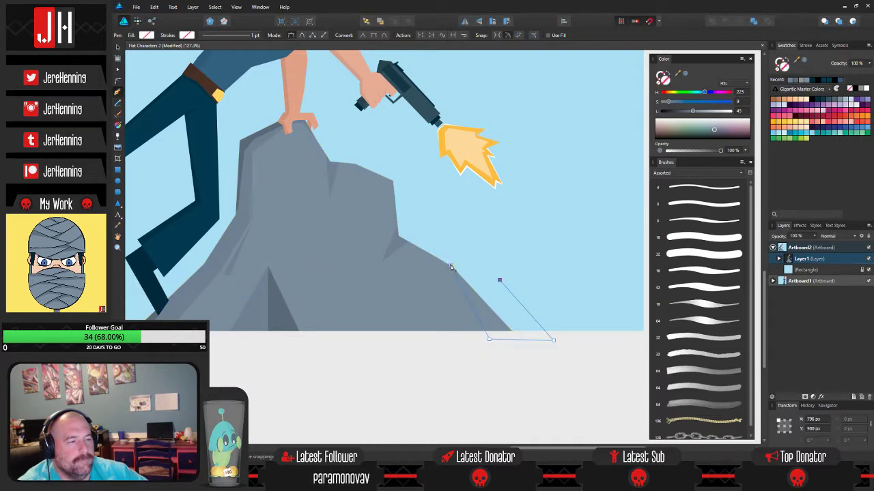
left_click(856, 91)
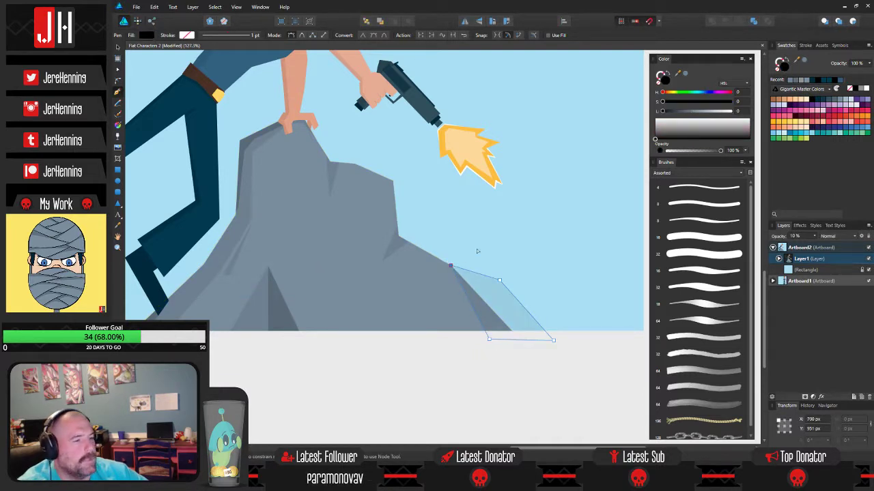
- Clip the slope's shading shape inside the rock so it shades only the lower right edge
key("ctrl+x")
key("v")
left_click(459, 316)
key("ctrl+alt+v")
left_click(554, 280)
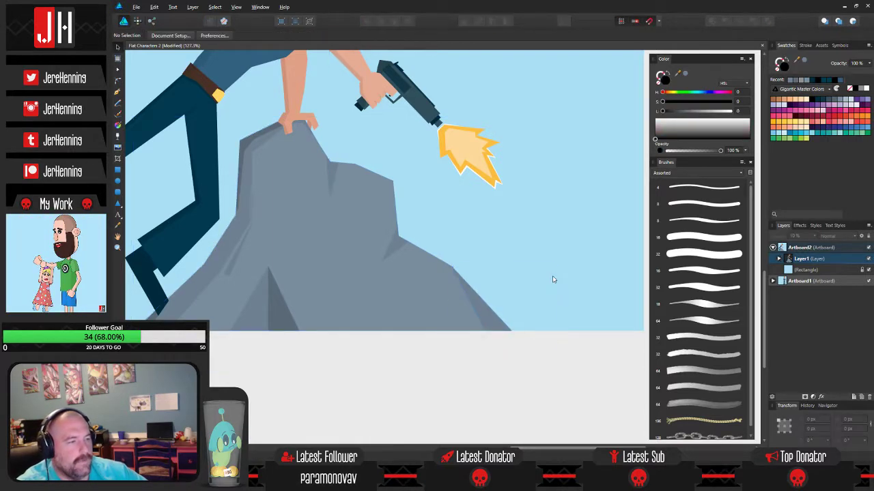
- Shift both crevice triangles slightly further right along the rock's base
scroll(548, 281, "down", 3)
scroll(519, 279, "right", 2)
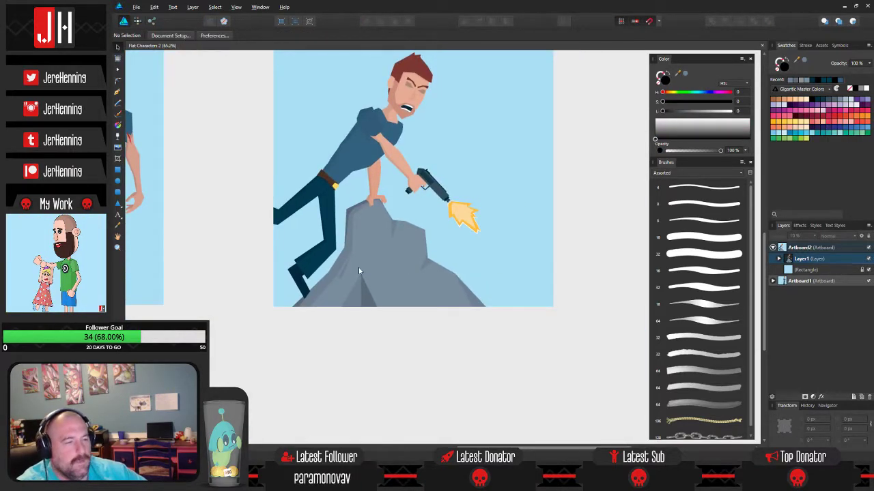
left_click_drag(359, 268, 453, 276)
scroll(450, 289, "up", 3)
left_click(467, 310)
left_click(482, 311, "shift")
left_click_drag(483, 311, 505, 307)
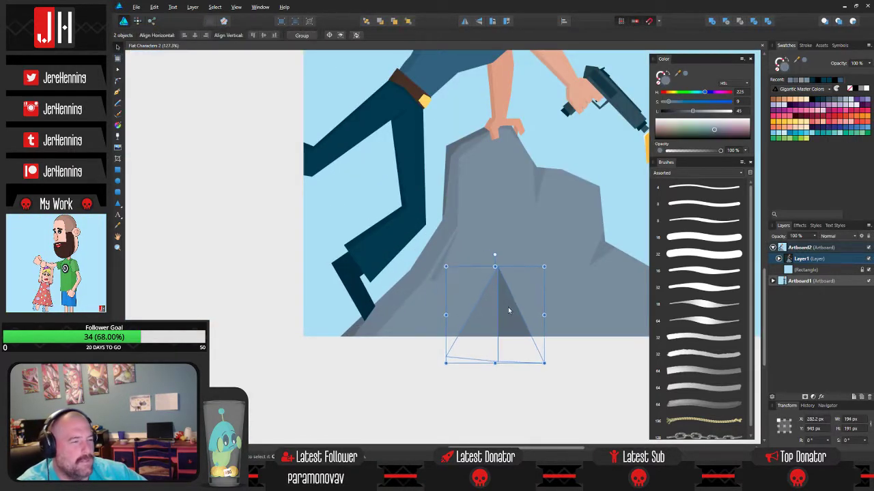
left_click(562, 347)
scroll(563, 337, "down", 2)
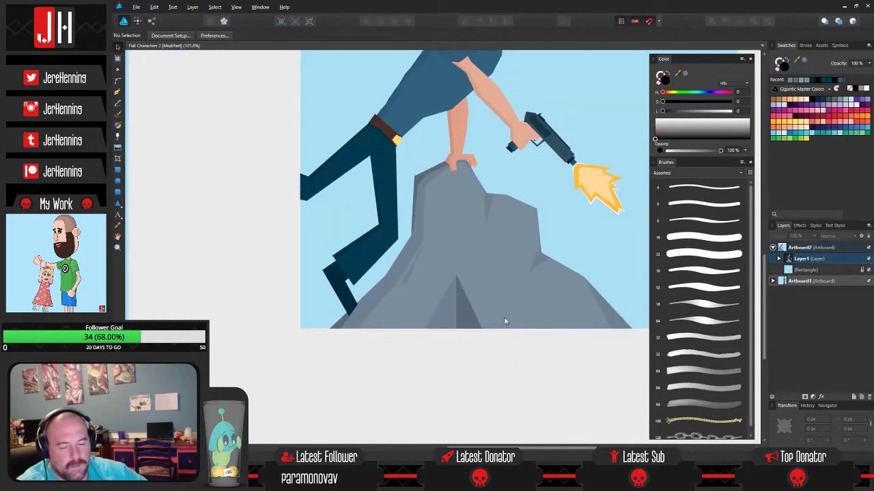
- Delete the two-tone crevice triangles at the rock's base
scroll(507, 324, "down", 5)
scroll(478, 315, "up", 5)
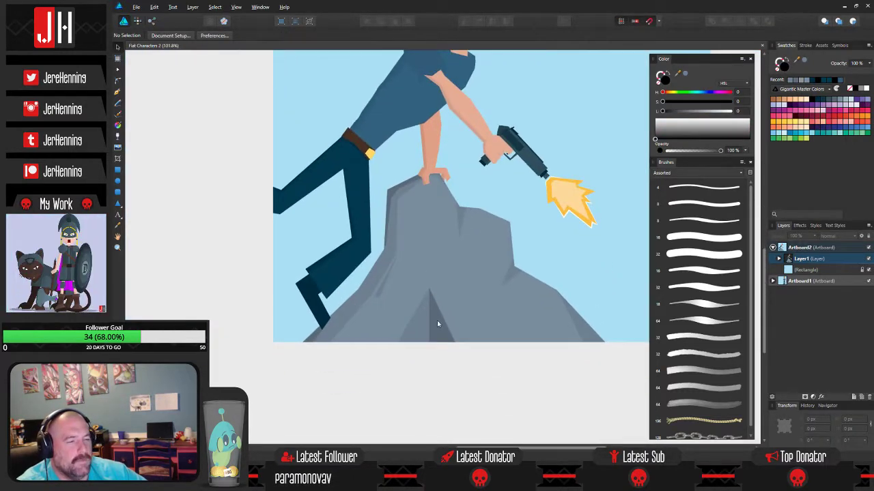
left_click(439, 322)
key("Delete")
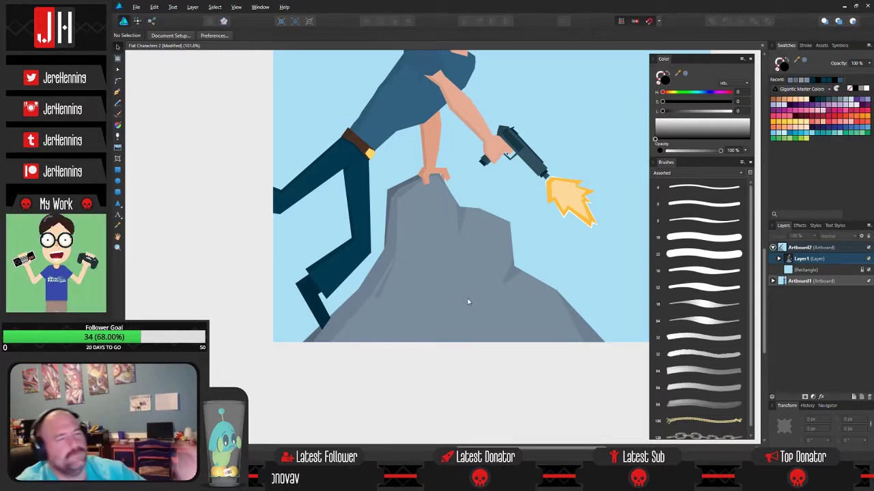
- Examine the trousers, torso and rock up close and compare the figures on both artboards
scroll(348, 179, "up", 5)
double_click(356, 194)
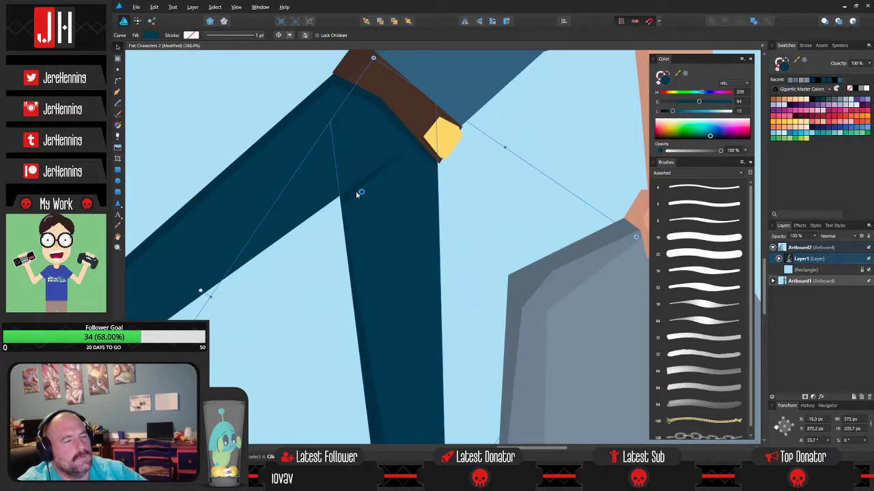
left_click(504, 194)
scroll(505, 204, "down", 5)
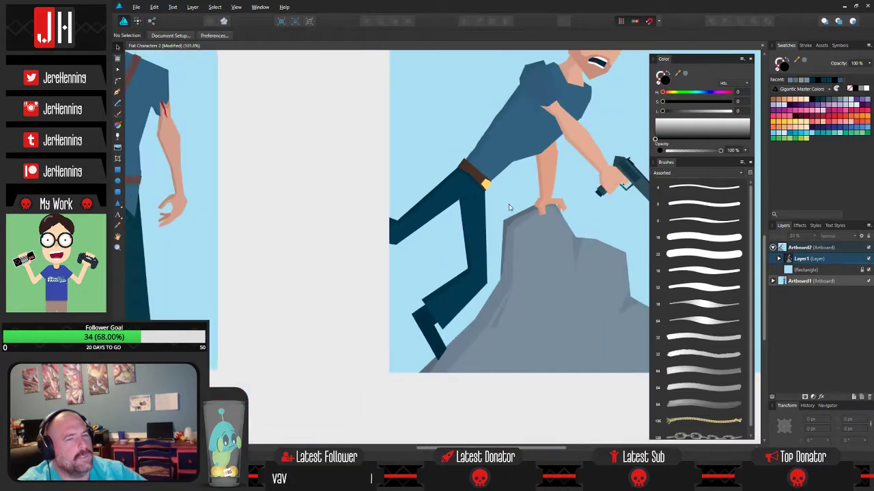
scroll(416, 227, "down", 2)
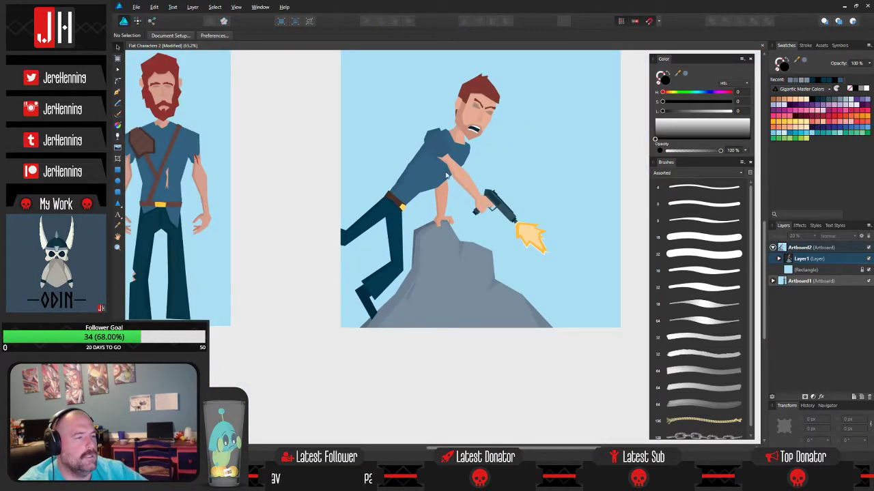
scroll(423, 229, "up", 4)
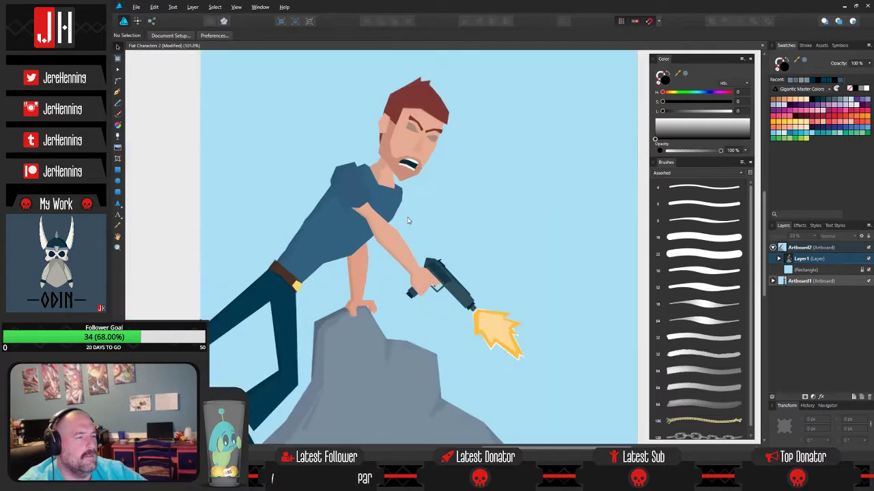
scroll(407, 220, "down", 4)
scroll(407, 220, "down", 2)
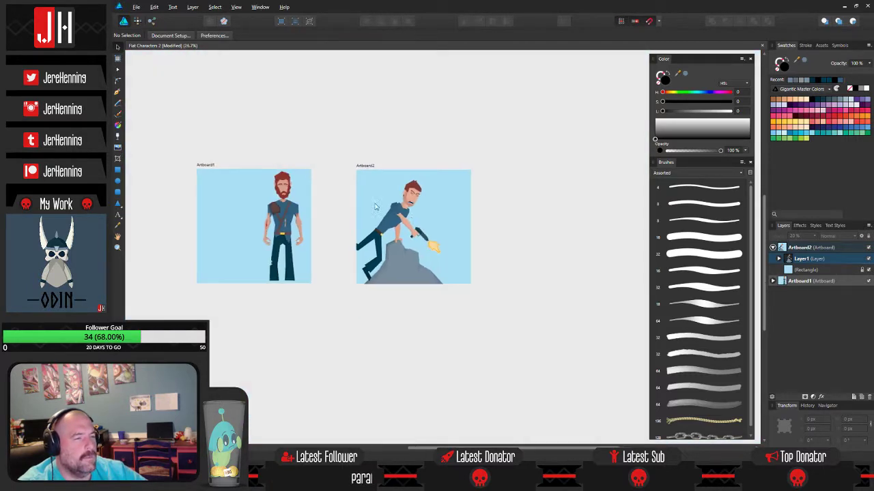
scroll(341, 208, "up", 4)
scroll(404, 212, "down", 5)
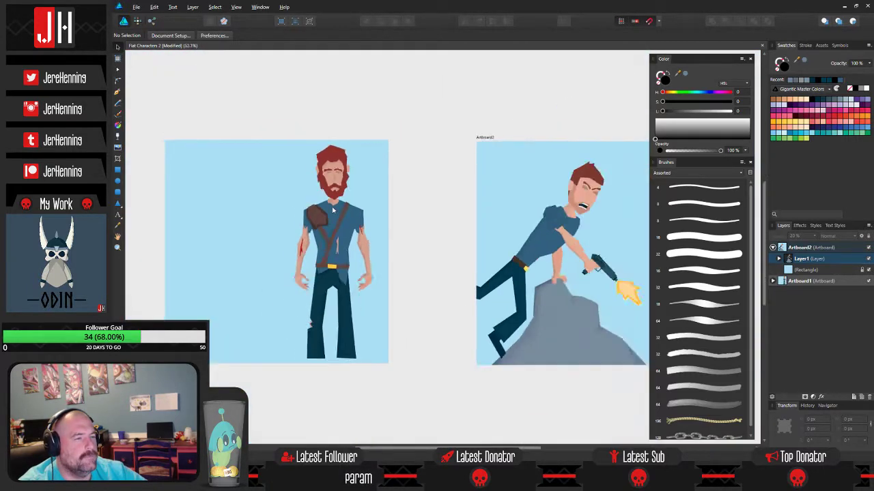
scroll(360, 214, "up", 2)
scroll(391, 217, "up", 4)
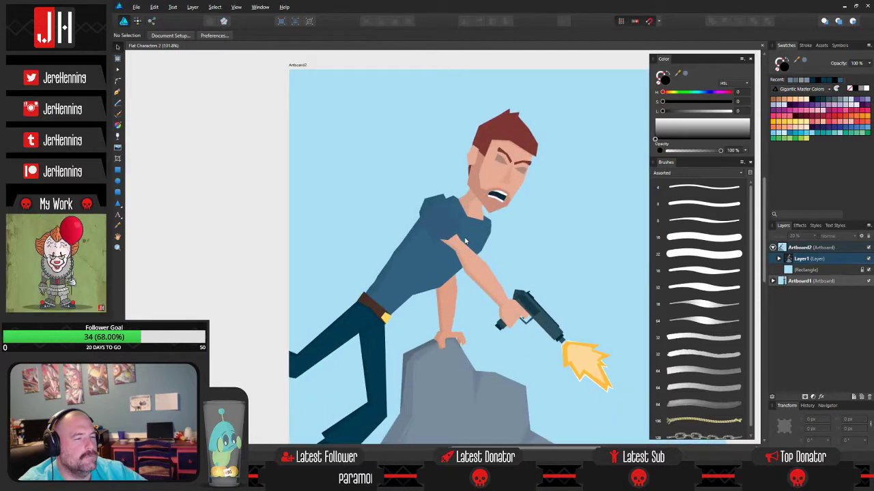
scroll(362, 214, "down", 3)
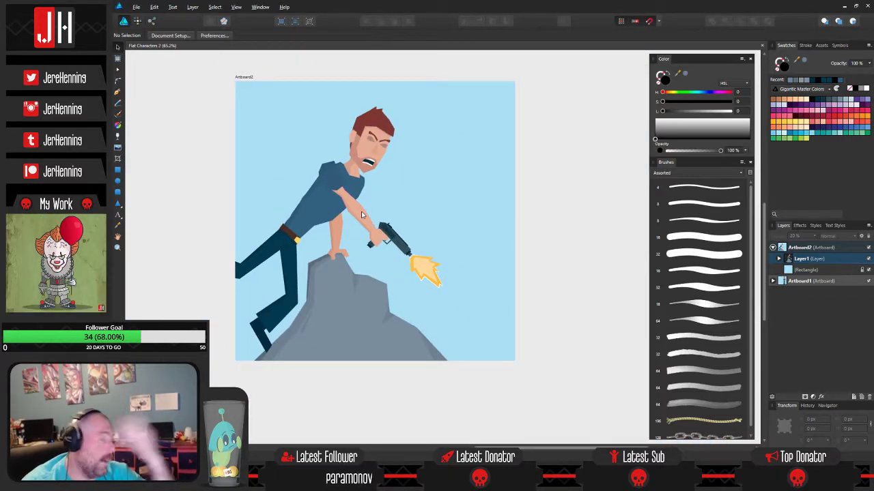
- Reduce the opacity of the white inner shape within the gun's orange muzzle flash
scroll(412, 259, "up", 3)
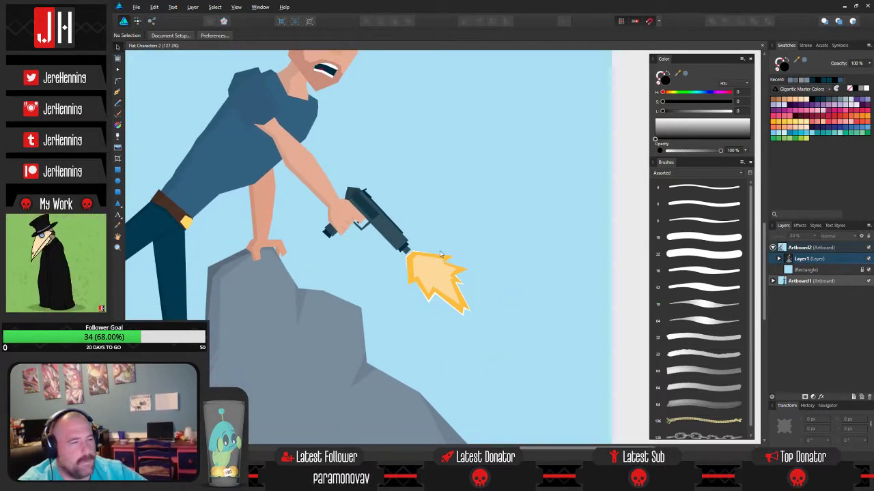
scroll(420, 269, "up", 3)
left_click(437, 272)
left_click(539, 205)
scroll(518, 222, "down", 3)
left_click(509, 244)
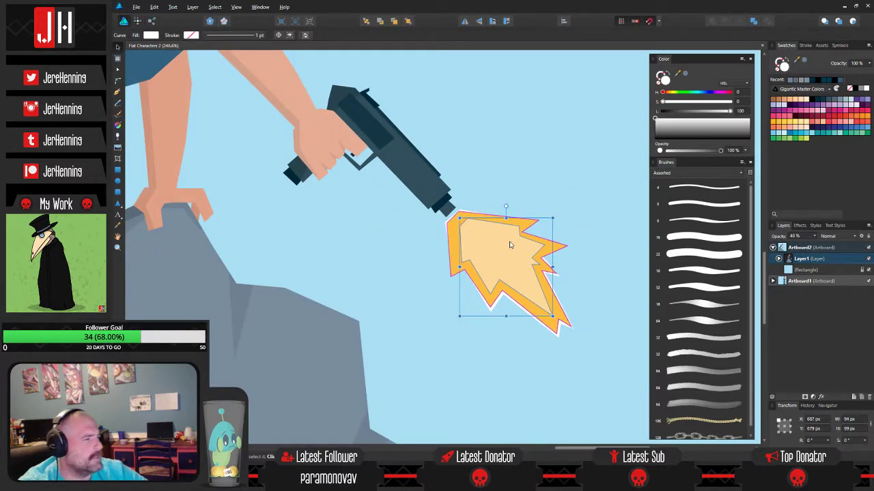
left_click(538, 186)
left_click(506, 246)
left_click(568, 172)
left_click(507, 236)
left_click(549, 183)
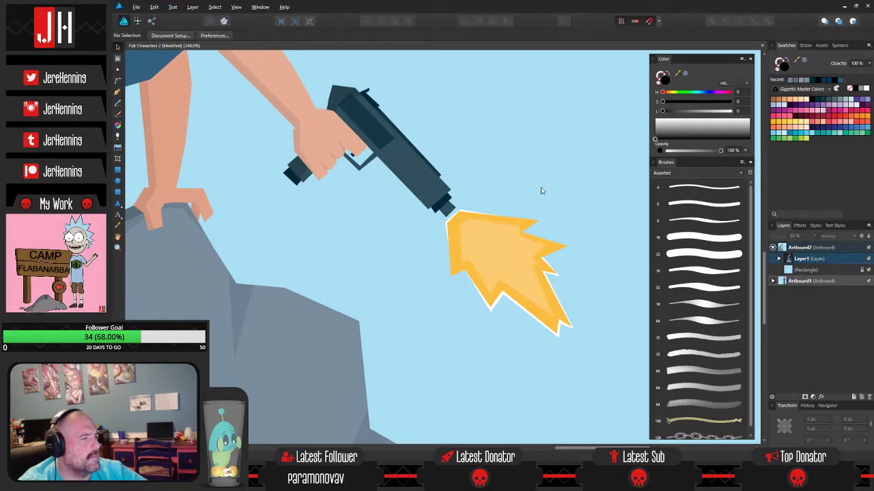
- Set the two white edge shapes around the muzzle flash to 60% opacity
left_click(498, 305)
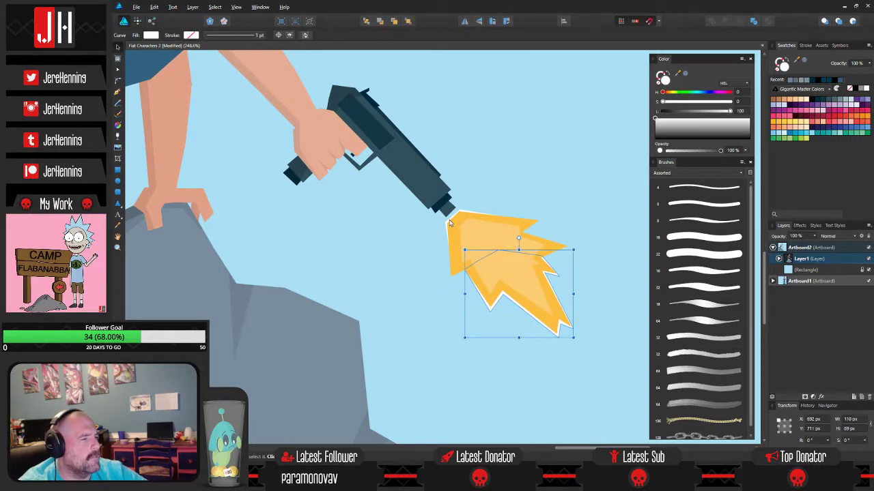
left_click(450, 223, "shift")
scroll(496, 314, "up", 2)
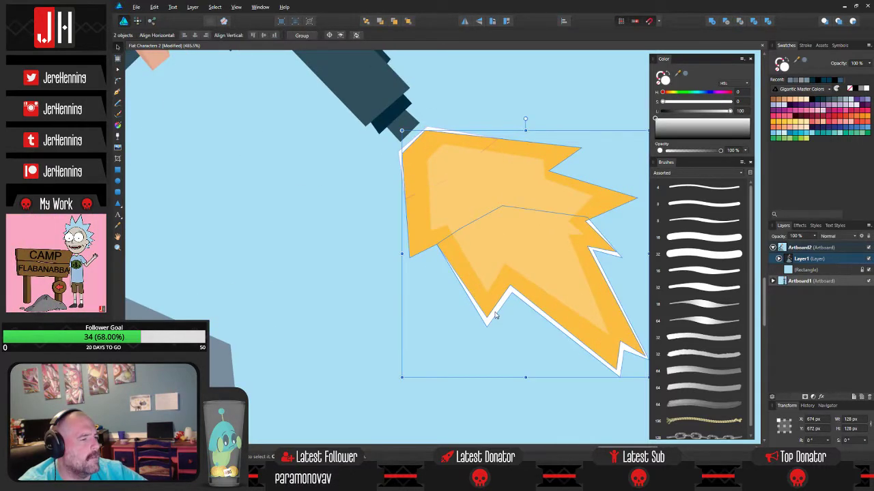
left_click(402, 213, "shift")
left_click(403, 151, "shift")
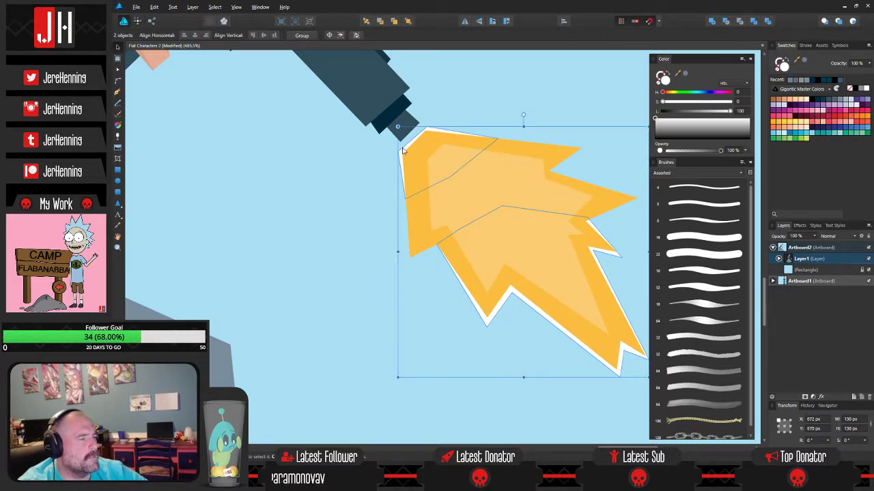
key("6")
left_click(485, 80)
- Examine the muzzle flash up close and within the whole Artboard2 composition
scroll(475, 129, "down", 4)
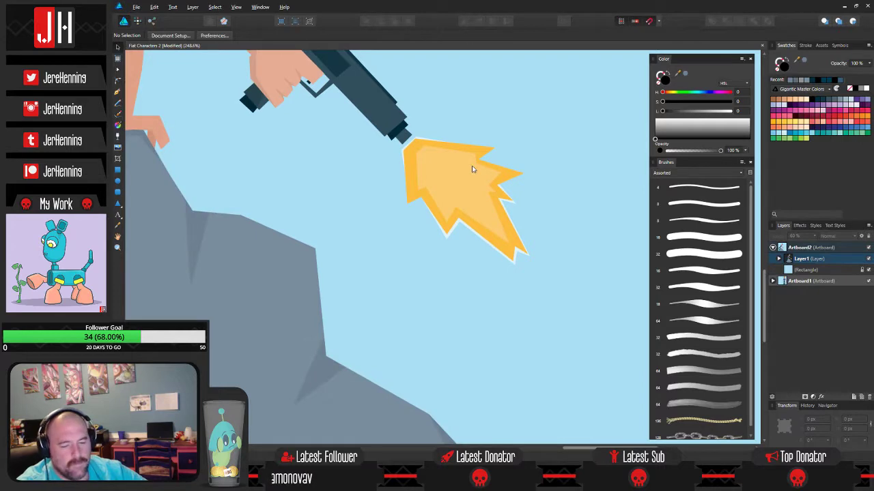
scroll(471, 168, "down", 5)
scroll(467, 192, "up", 5)
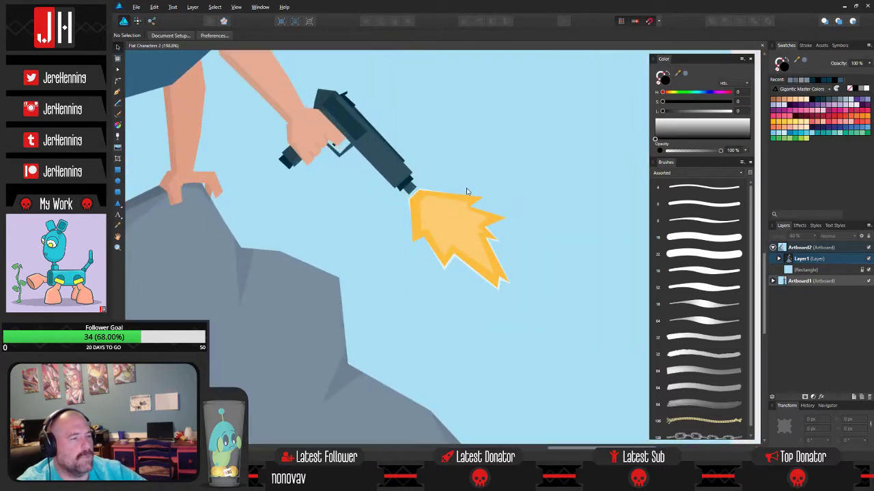
scroll(467, 191, "down", 5)
left_click_drag(591, 210, 507, 258)
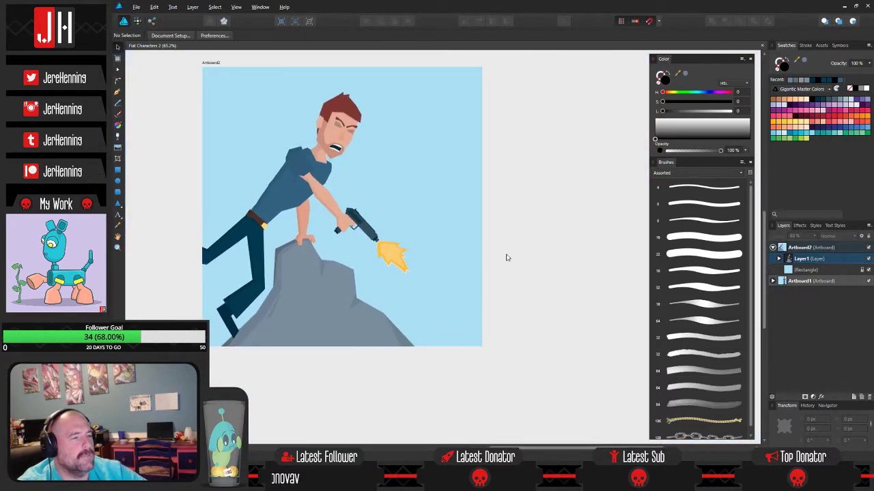
scroll(343, 252, "up", 3)
left_click_drag(335, 209, 415, 328)
scroll(376, 271, "down", 3)
scroll(376, 270, "down", 2)
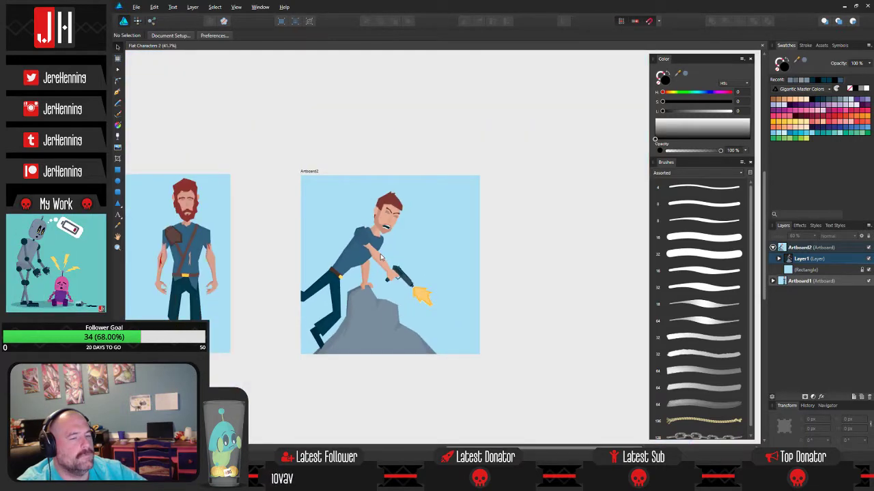
scroll(378, 254, "up", 4)
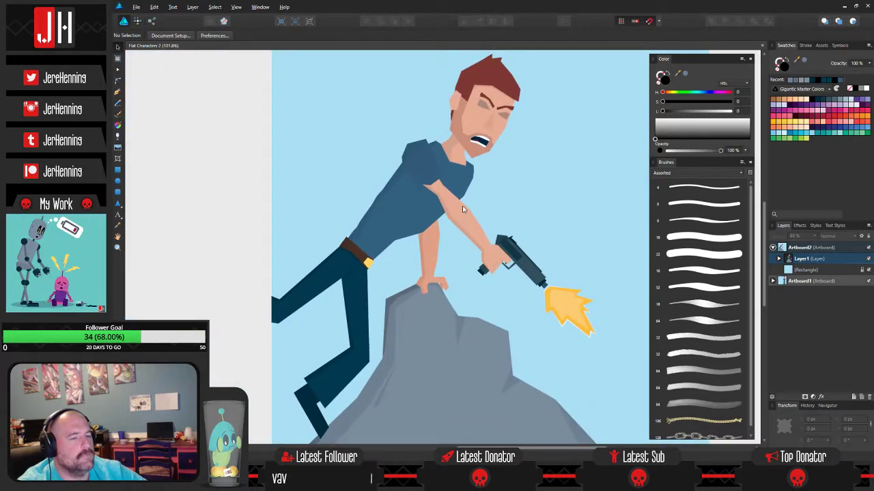
scroll(462, 210, "down", 5)
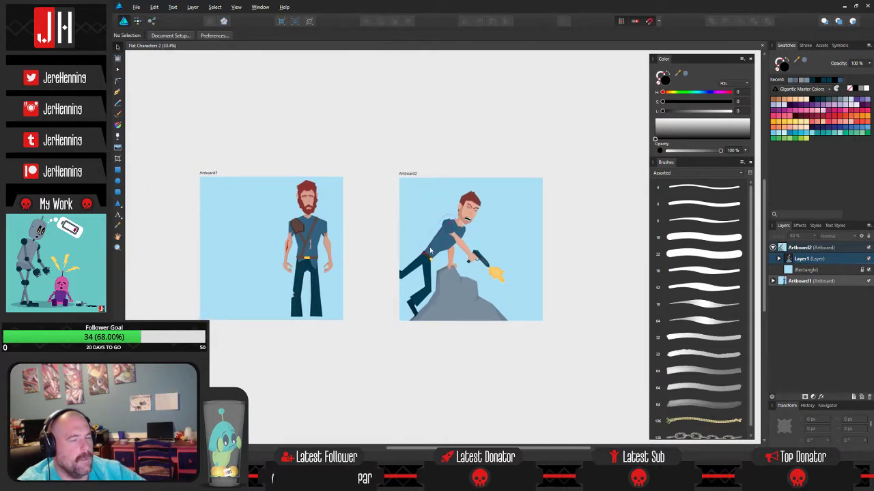
- Scale all of Artboard2's artwork to about 942 × 1017 px and place it at about X -98, Y 159 px, with the rear foot beyond the artboard
left_click_drag(370, 131, 550, 378)
left_click_drag(491, 341, 396, 360)
mouse_move(416, 209)
left_mouse_down()
mouse_move(433, 196)
mouse_move(421, 204)
left_mouse_up()
left_click_drag(379, 236, 398, 233)
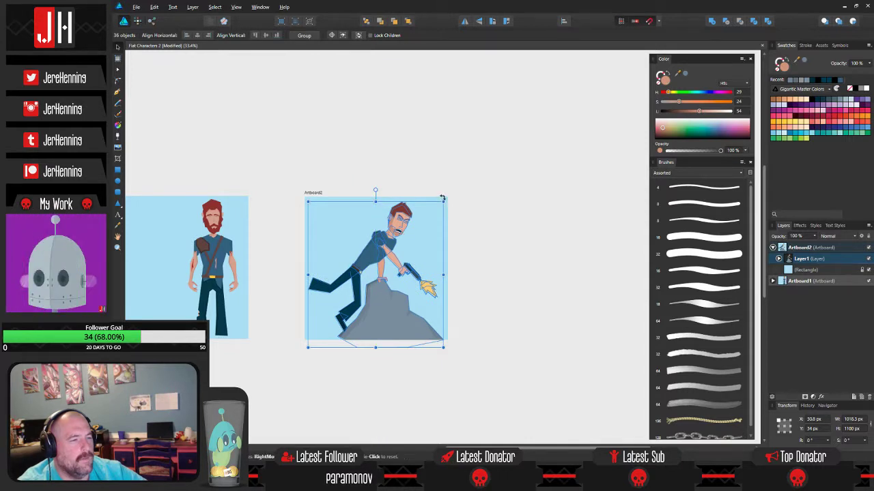
left_click_drag(443, 201, 450, 193)
mouse_move(407, 228)
left_mouse_down()
mouse_move(398, 242)
mouse_move(404, 231)
left_mouse_up()
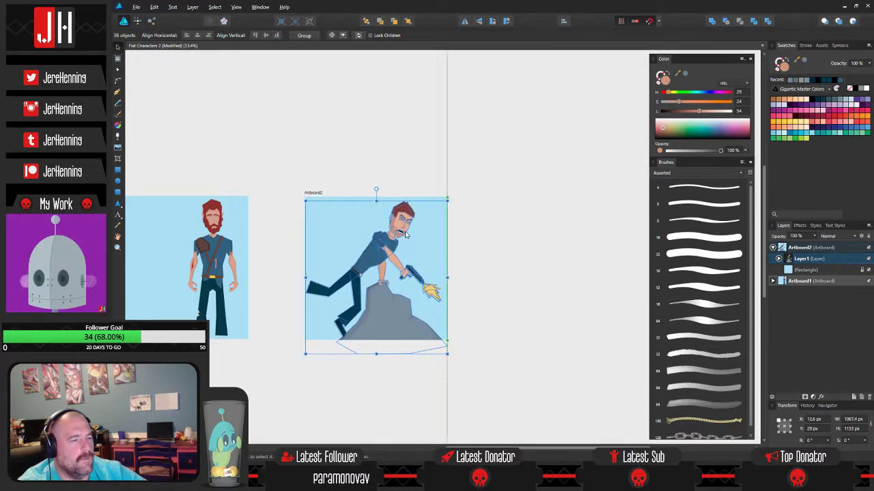
left_click_drag(446, 201, 431, 219)
left_click_drag(386, 251, 364, 255)
left_click(495, 290)
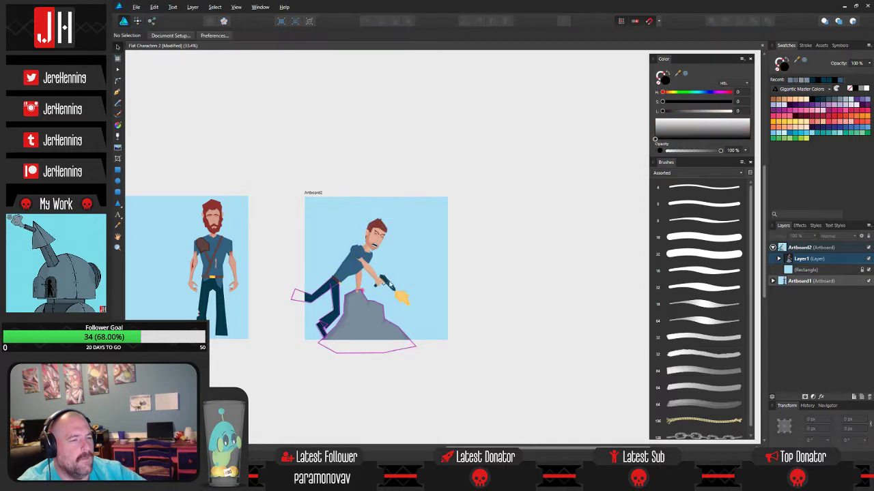
- Move the whole character and rock artwork up slightly to about Y 146 px on Artboard2
scroll(381, 281, "up", 4)
left_click_drag(365, 289, 400, 267)
key("ctrl+minus")
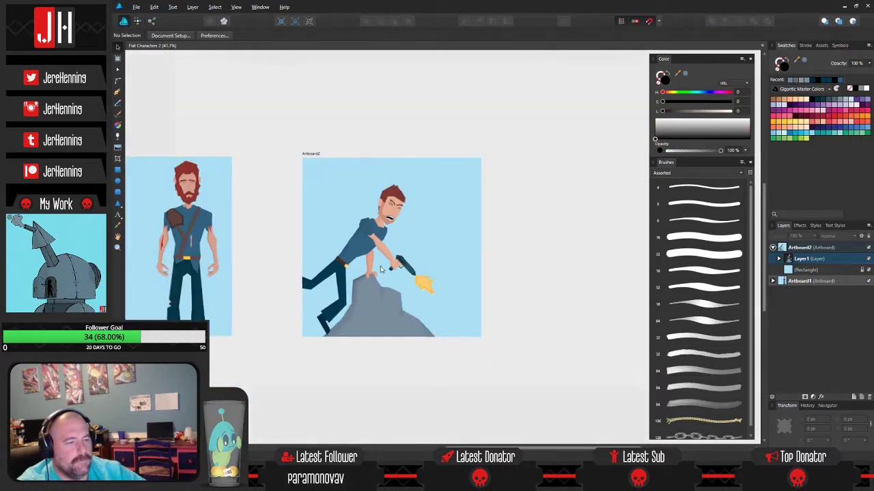
left_click_drag(253, 151, 516, 403)
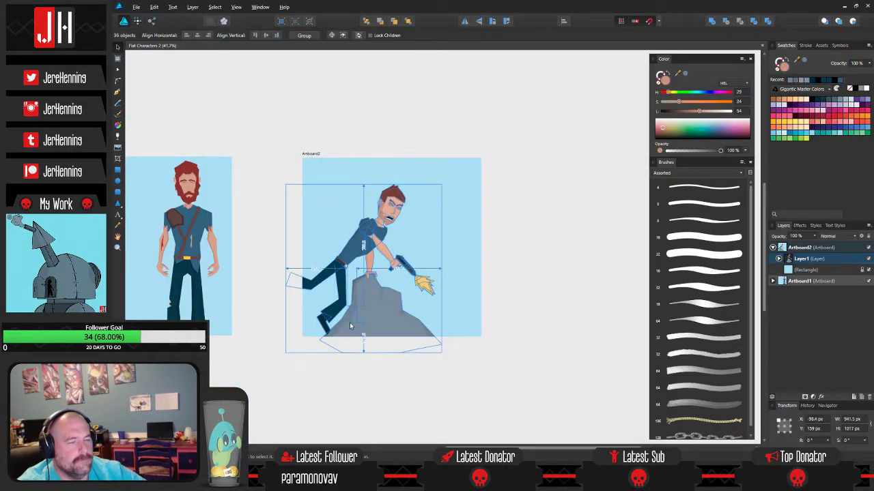
scroll(369, 321, "up", 5)
left_click_drag(369, 307, 373, 316)
scroll(374, 316, "down", 6)
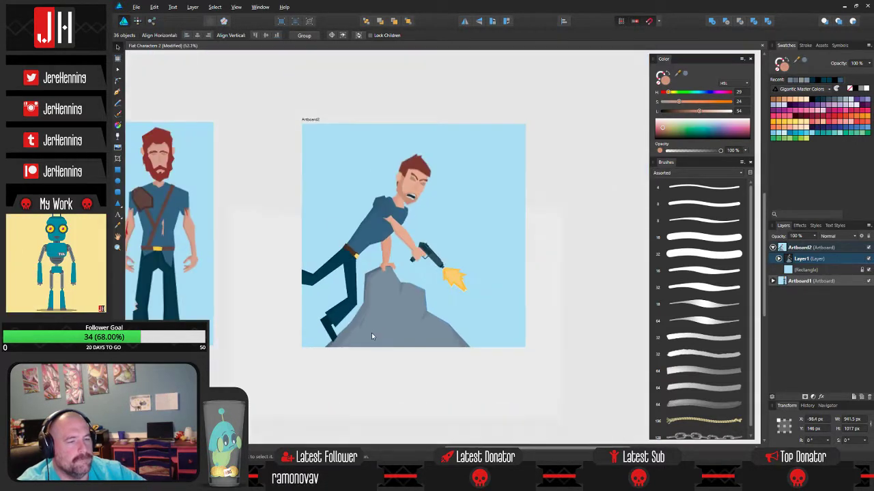
left_click(519, 318)
- Save the document and review the composition on both artboards
scroll(378, 297, "up", 6)
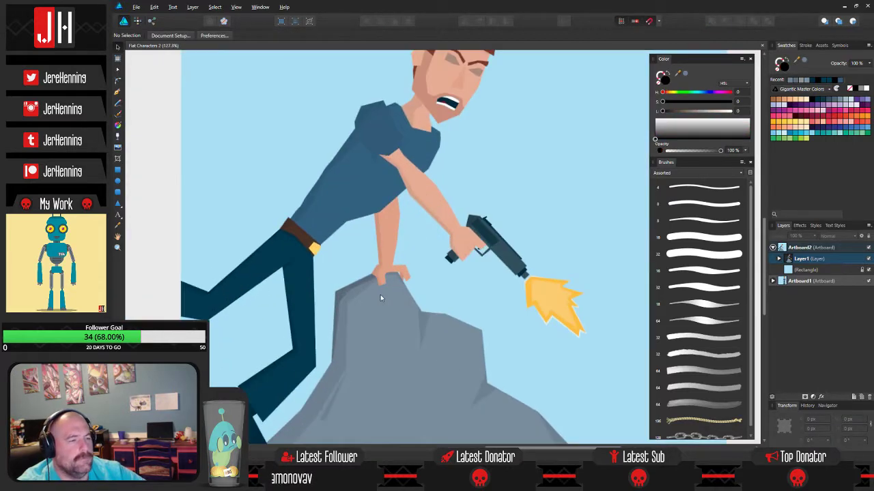
scroll(379, 296, "down", 6)
key("ctrl+s")
scroll(380, 296, "down", 2)
scroll(347, 296, "up", 4)
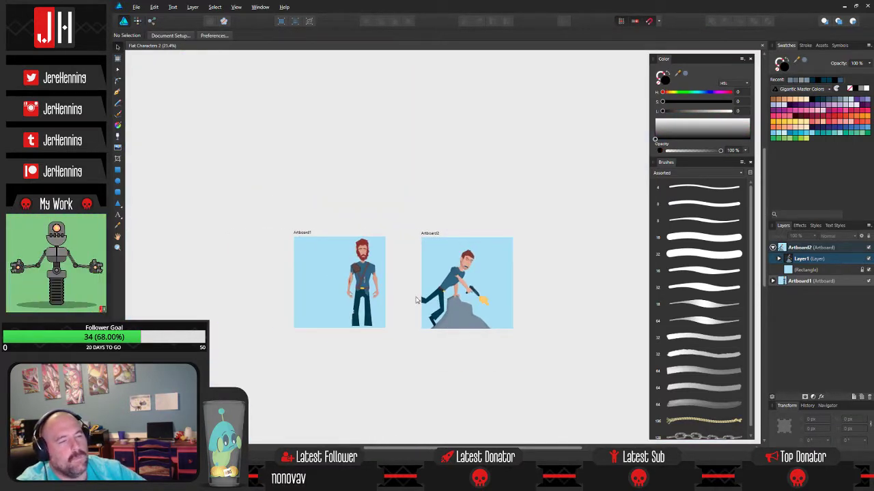
scroll(373, 296, "down", 4)
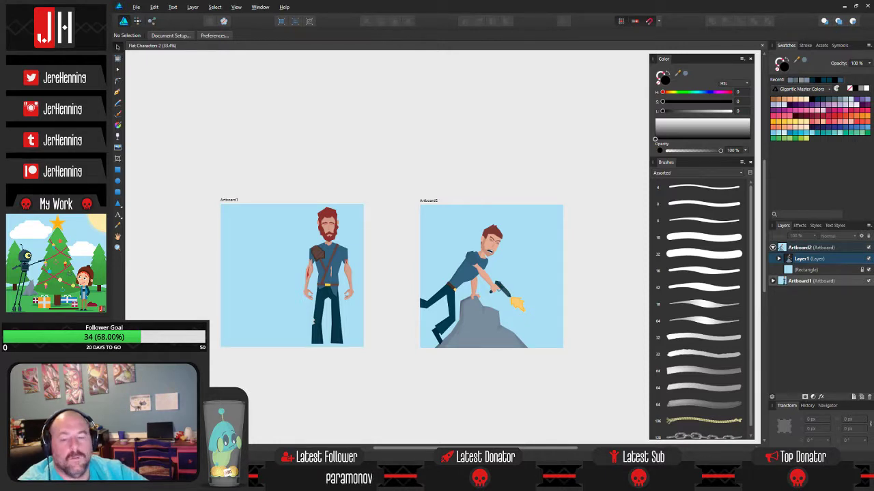
scroll(483, 258, "up", 5)
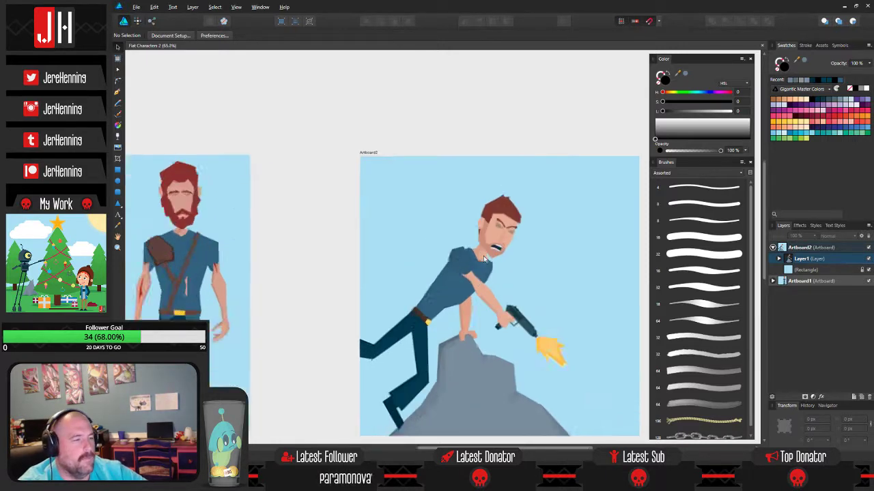
- Review the Artboard2 composition overall and up close, from the rear leg and torso to the muzzle flash
scroll(483, 258, "down", 3)
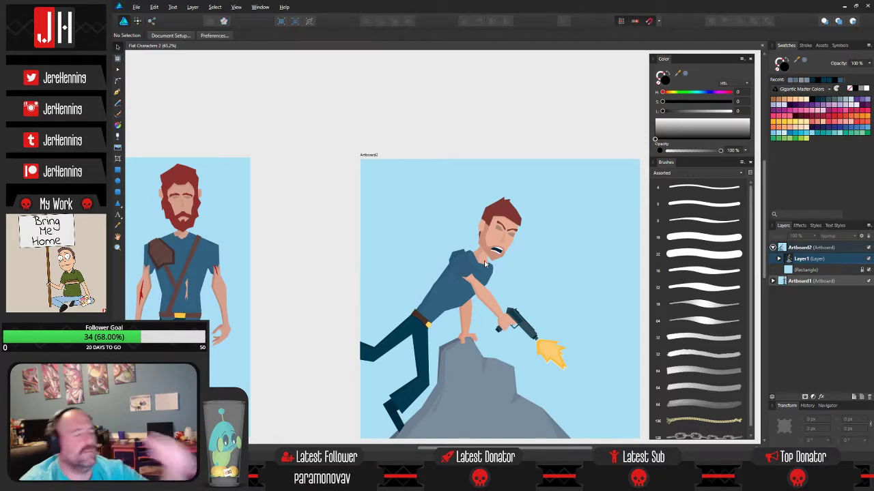
scroll(443, 315, "up", 4)
scroll(445, 290, "down", 3)
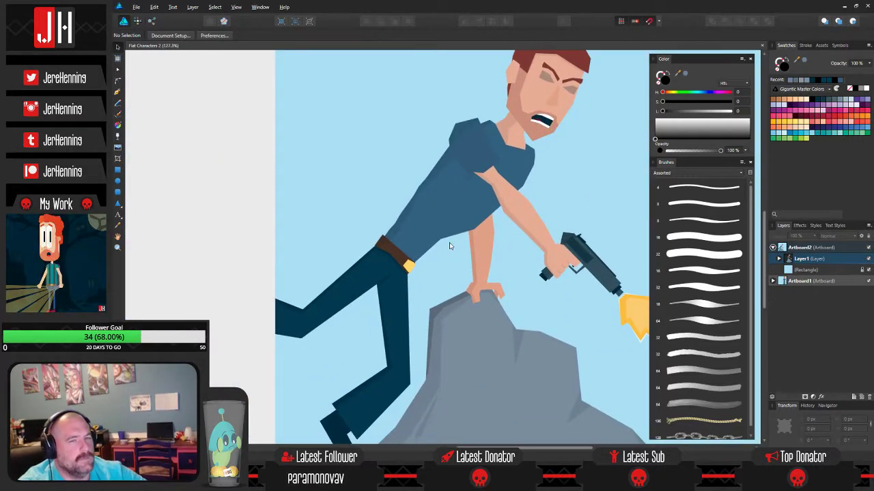
scroll(436, 232, "right", 1)
scroll(422, 217, "left", 1)
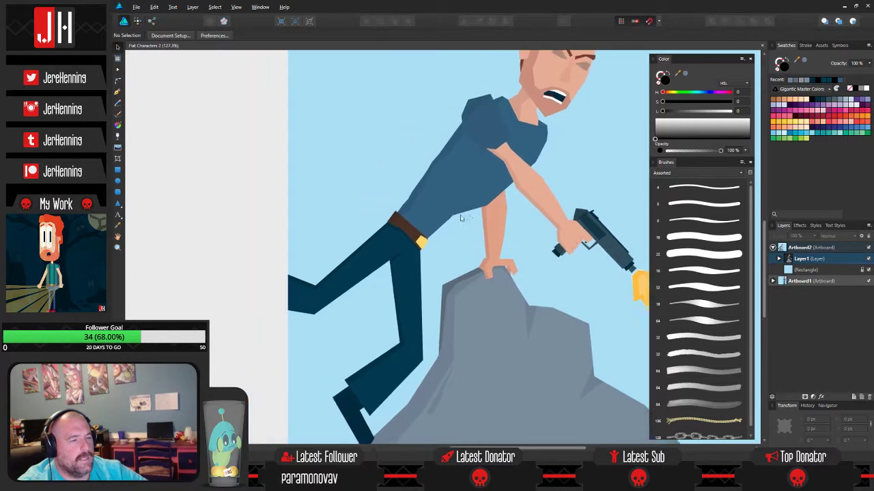
scroll(396, 225, "right", 5)
scroll(365, 235, "down", 3)
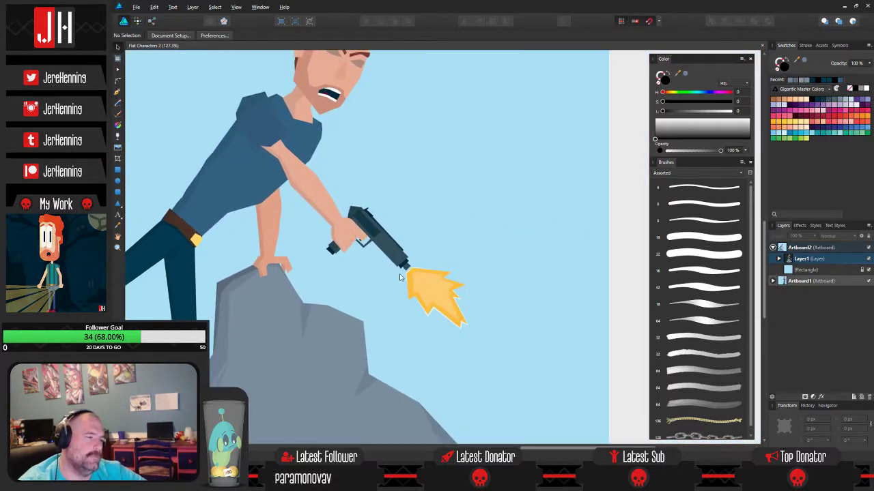
scroll(355, 235, "up", 4)
scroll(402, 278, "down", 5)
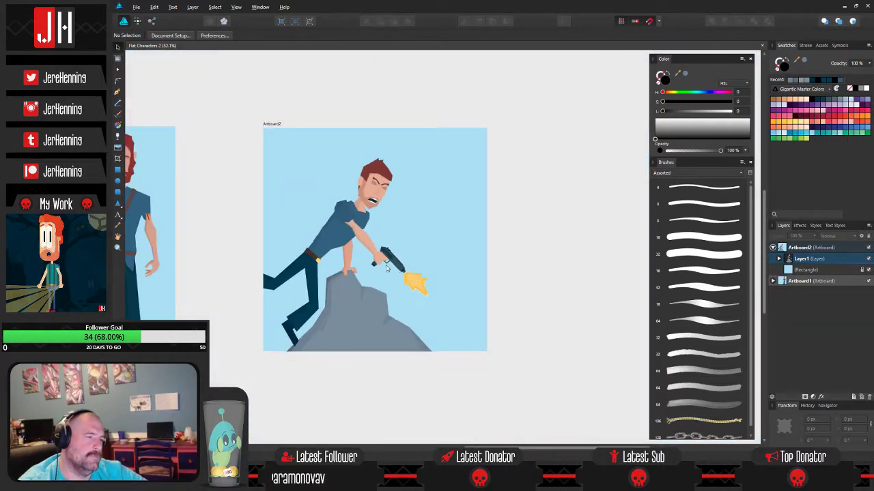
scroll(402, 278, "left", 4)
scroll(515, 271, "right", 7)
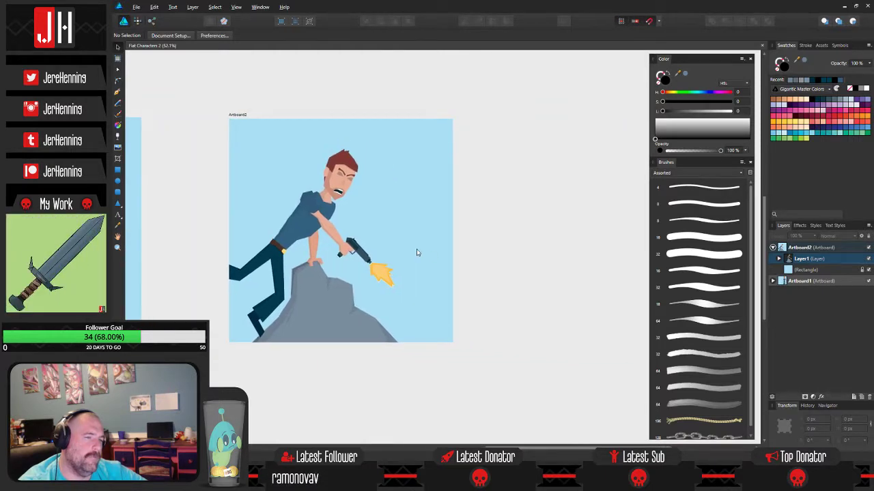
scroll(347, 239, "left", 1)
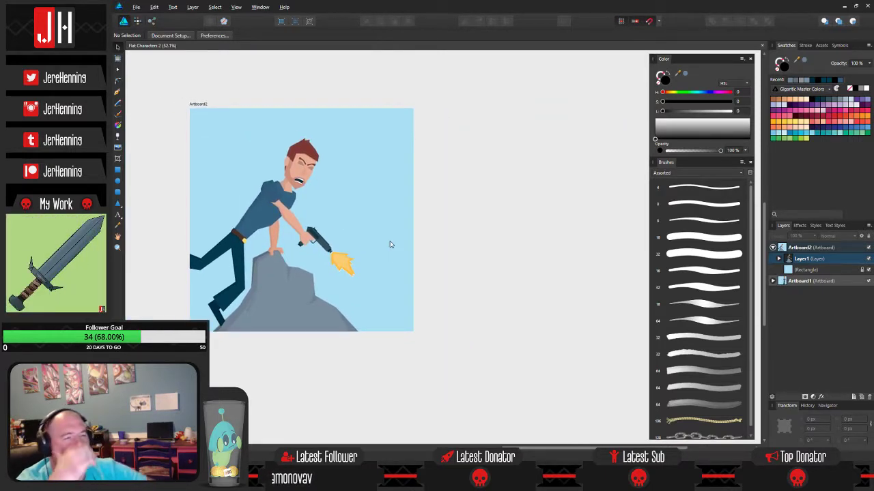
scroll(382, 247, "left", 2)
scroll(372, 253, "up", 1)
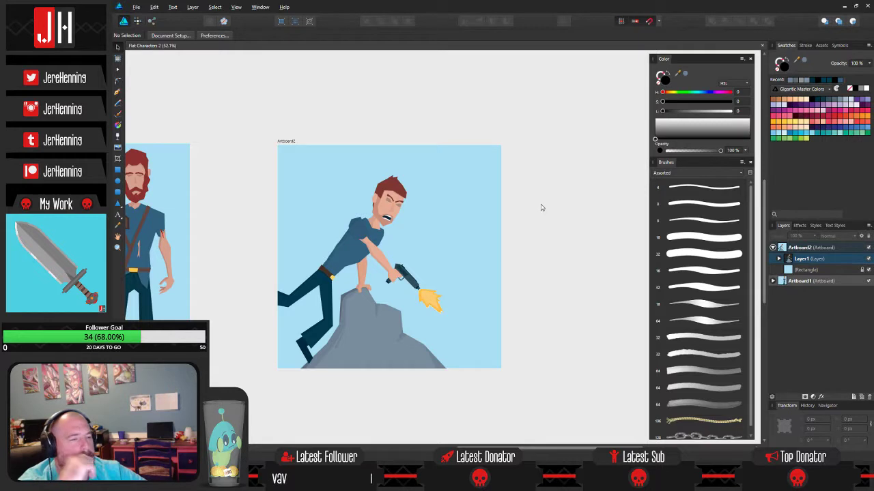
- Recolour the near sleeve on Artboard2 to match the shirt's fill, with a lightness of 34
scroll(327, 232, "up", 8)
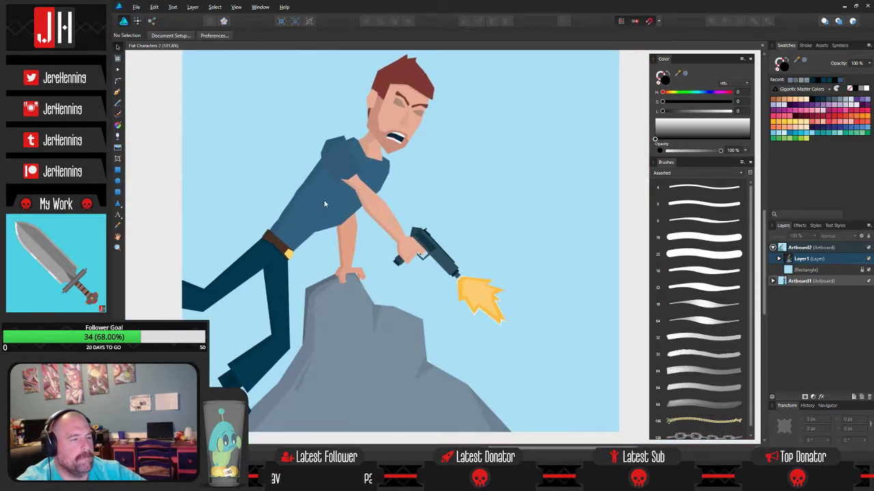
scroll(332, 235, "up", 4)
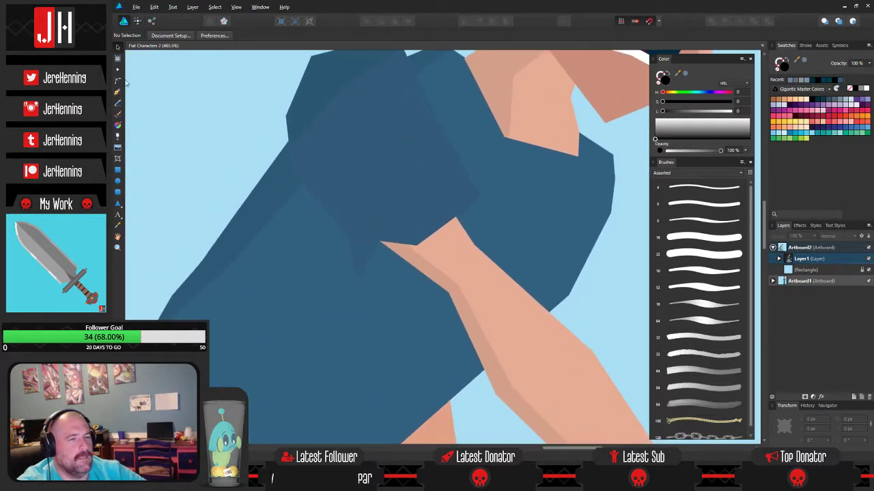
left_click(391, 165)
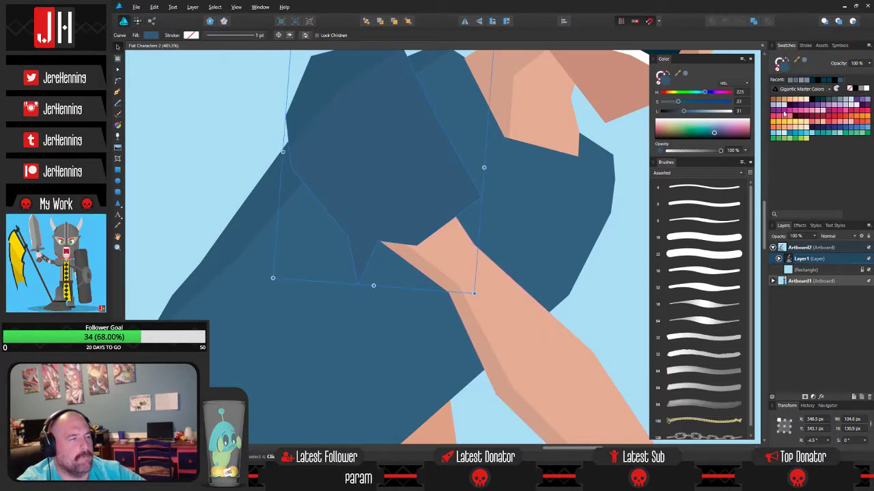
key("i")
left_click(401, 325)
key("v")
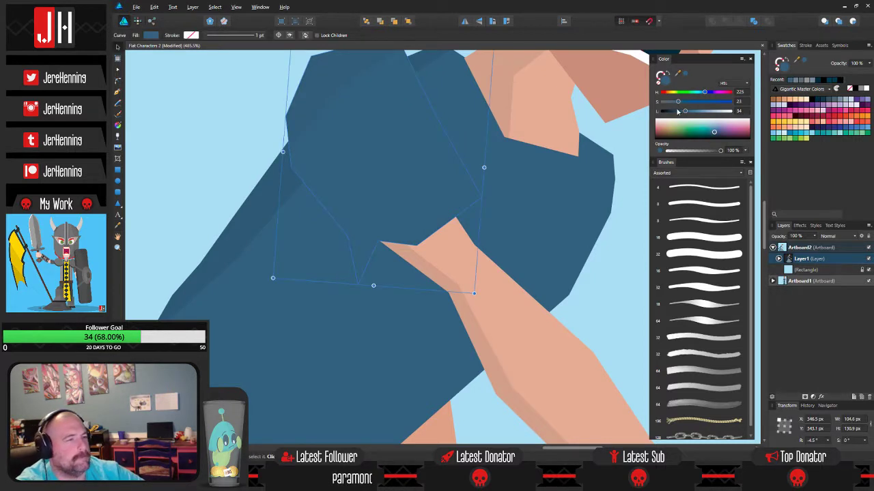
left_click(225, 104)
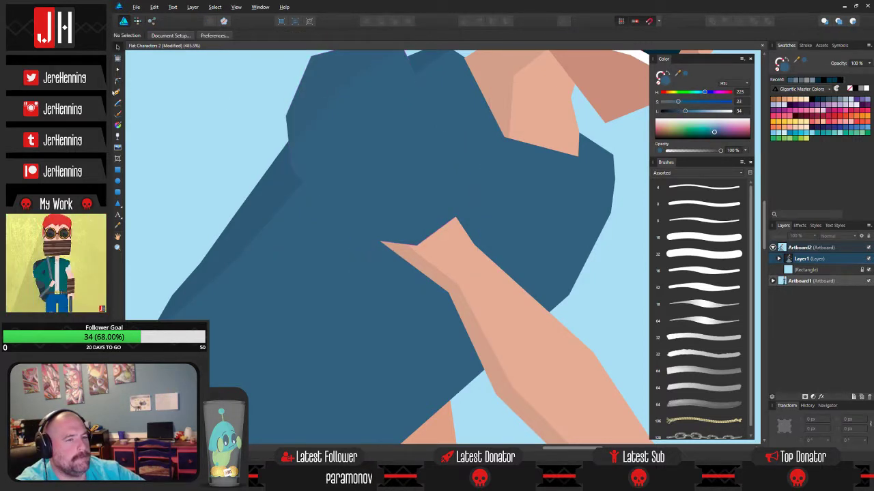
- Draw a closed, angular shadow shape with the Pen tool, following the near sleeve's lower edge from the back to the arm
key("p")
left_click(285, 181)
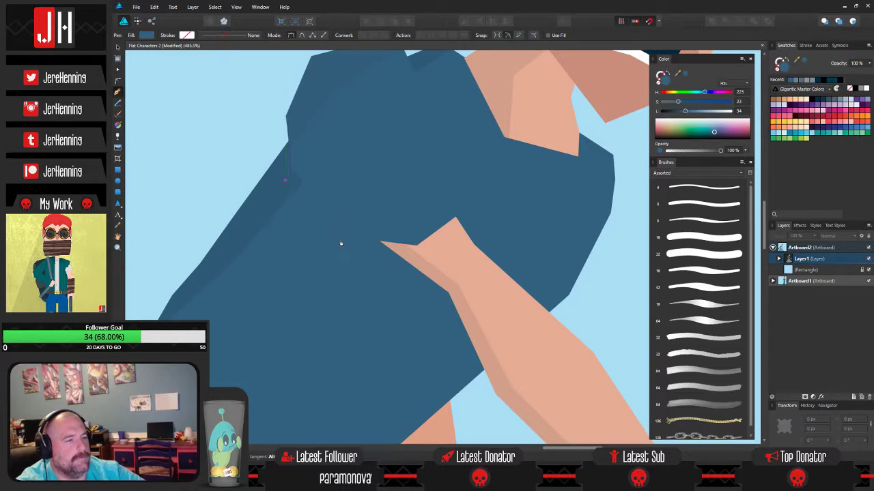
left_click(337, 243)
left_click(337, 292)
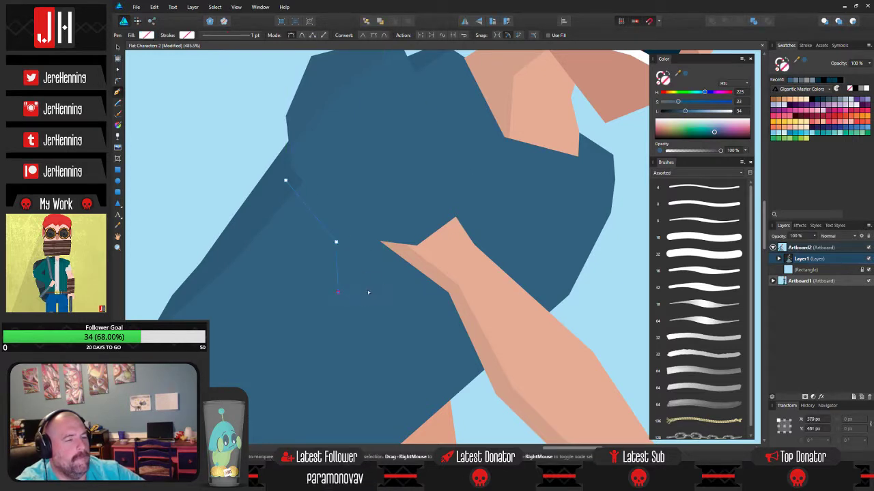
left_click(345, 315)
left_click(374, 264)
left_click(426, 239)
left_click(373, 188)
left_click(324, 159)
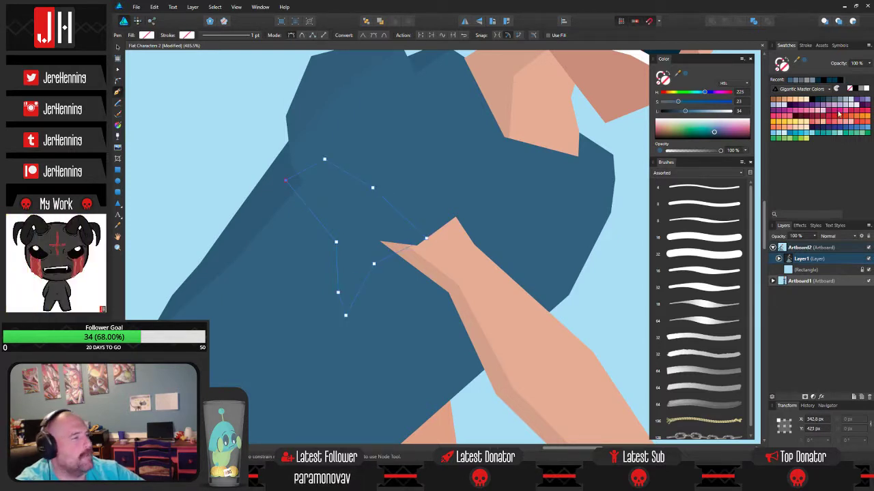
- Fill the new sleeve shadow with black at 10% opacity and move it into the shirt, beneath the sleeve
left_click(855, 89)
key("1")
key("ctrl+x")
key("ctrl+v")
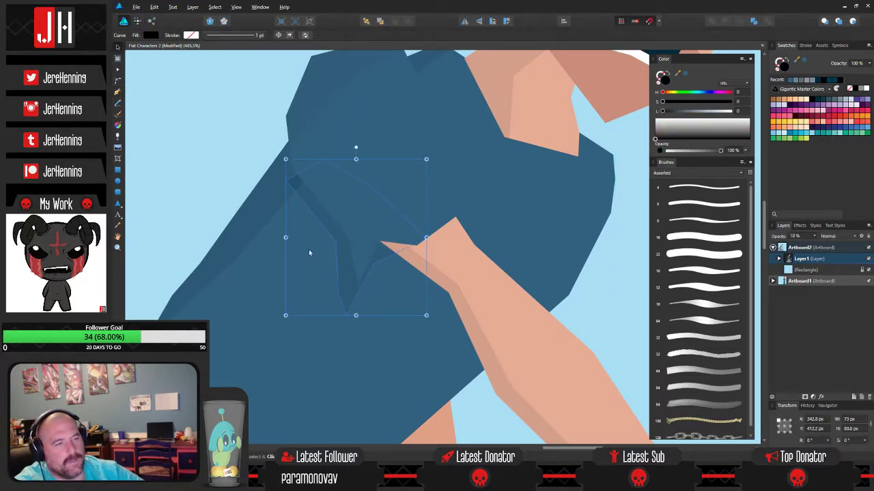
- Merge the sleeve shadow with the shading along the character's back into a single shape
left_click(275, 188, "shift")
left_click(712, 22)
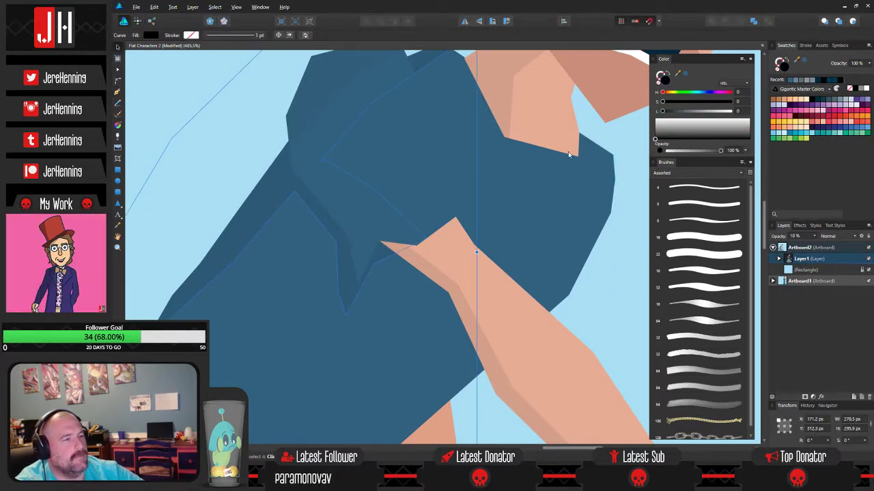
left_click(618, 265)
scroll(349, 197, "down", 3)
scroll(362, 214, "down", 5)
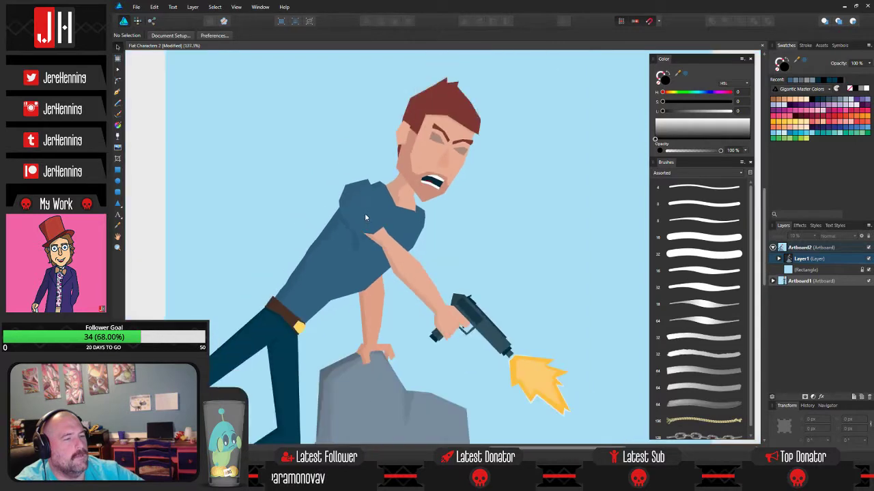
- Move the nodes at the sleeve shadow's tip closer to the sleeve's point, the rear one to about X 375, Y 477 px
scroll(367, 211, "up", 10)
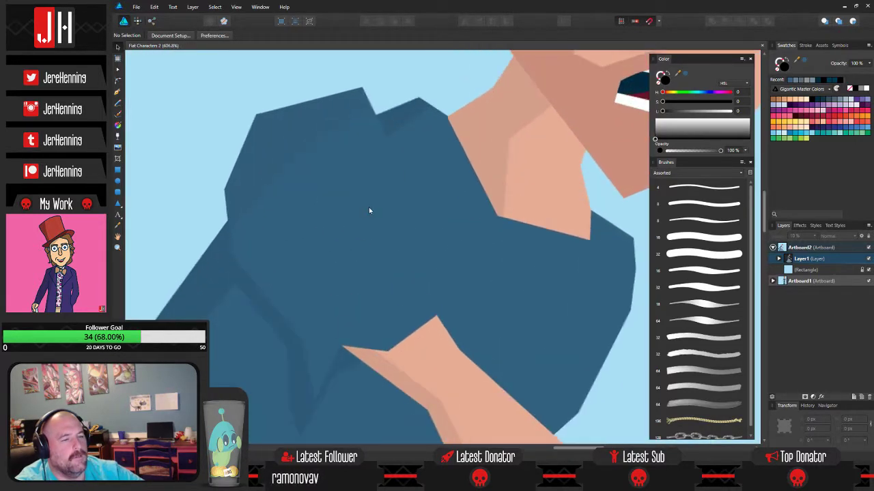
left_click(432, 293)
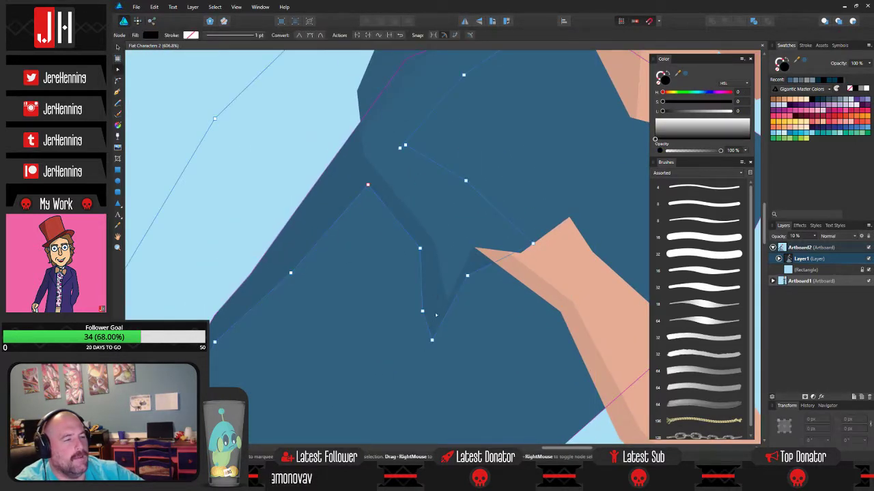
left_click(432, 340)
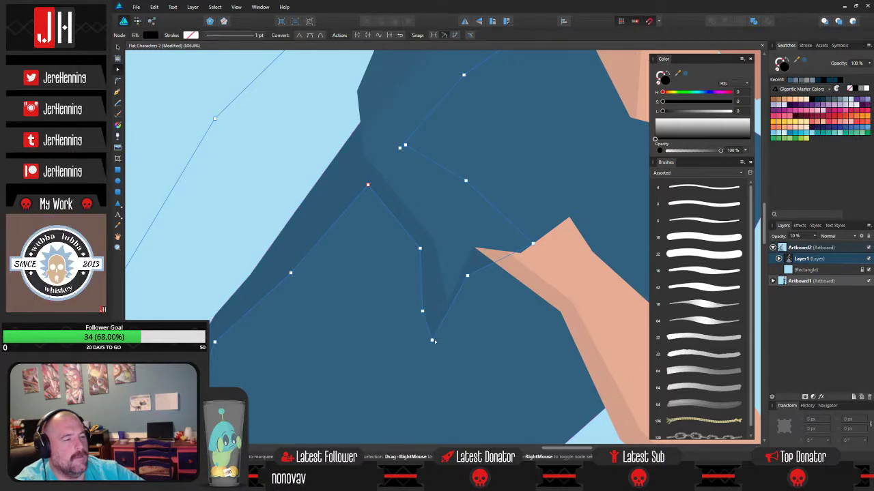
left_click_drag(431, 341, 433, 301)
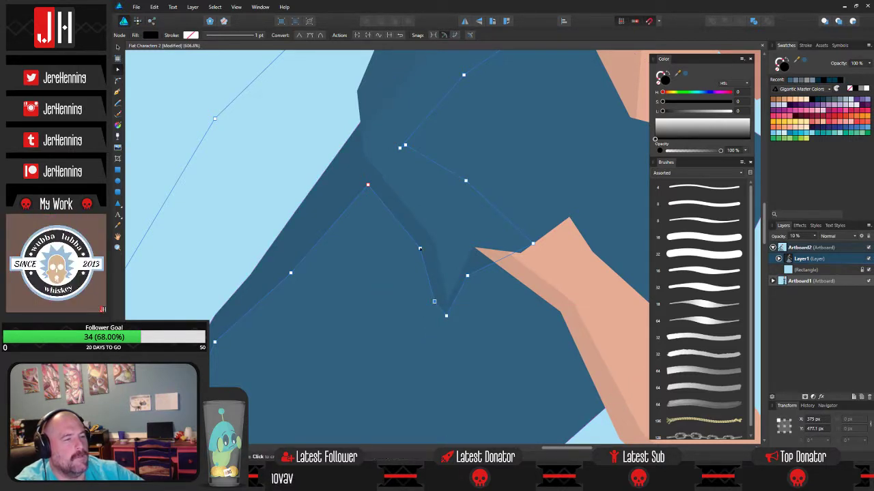
- Extend the sleeve shadow's tip downward by moving its lowest node to about X 379, Y 489 px
scroll(430, 254, "down", 7)
left_click(503, 267)
scroll(428, 262, "up", 3)
scroll(426, 262, "up", 5)
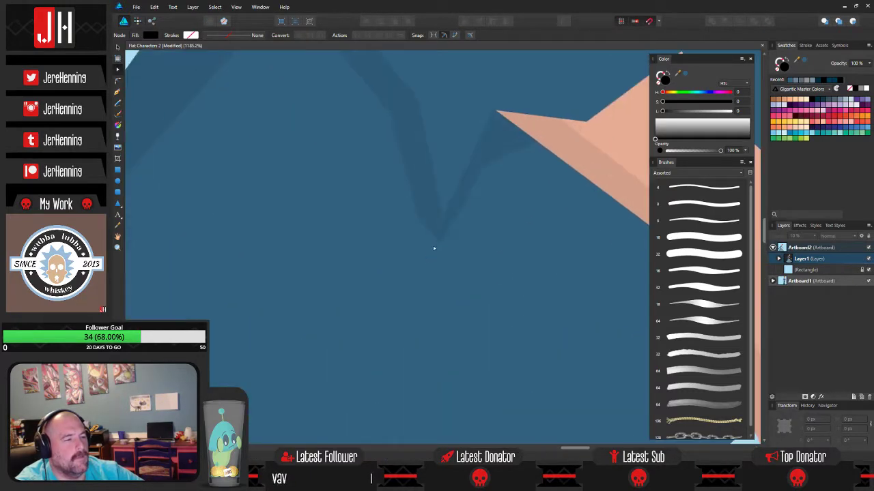
left_click(437, 230)
left_click_drag(441, 244, 437, 274)
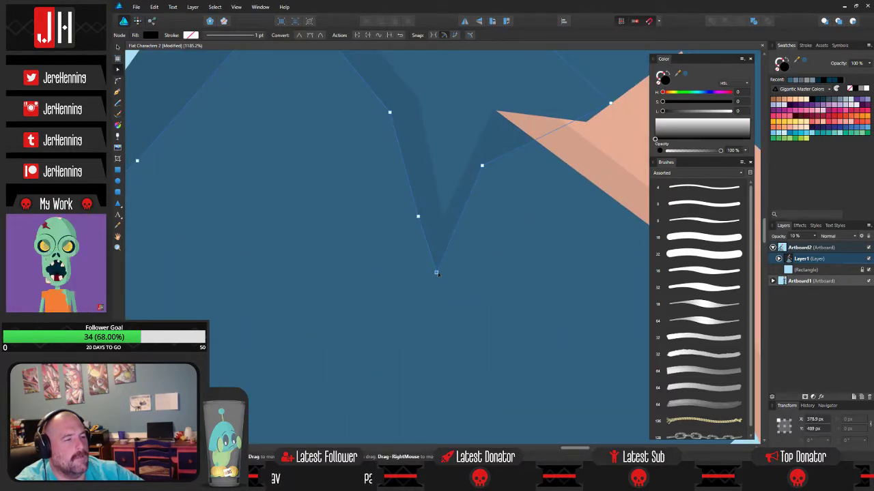
left_click(487, 243)
scroll(487, 246, "down", 6)
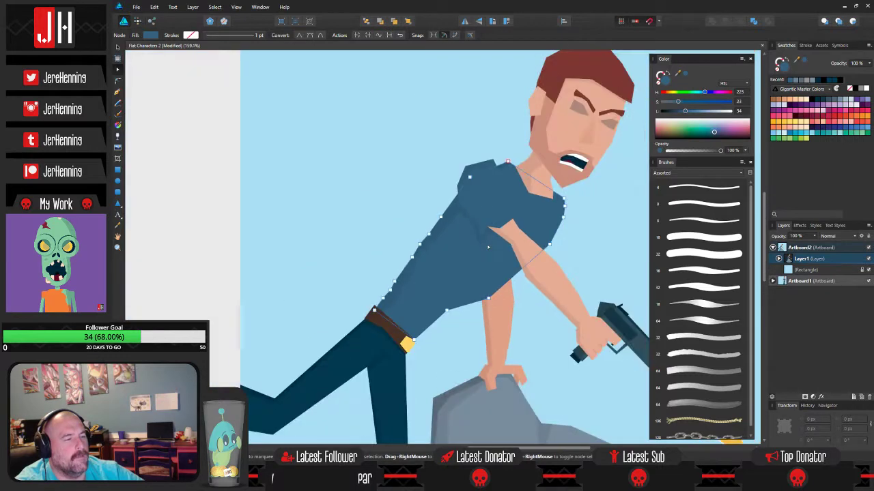
- Try a lightness of 33 for the near sleeve's fill
key("v")
left_click(505, 203)
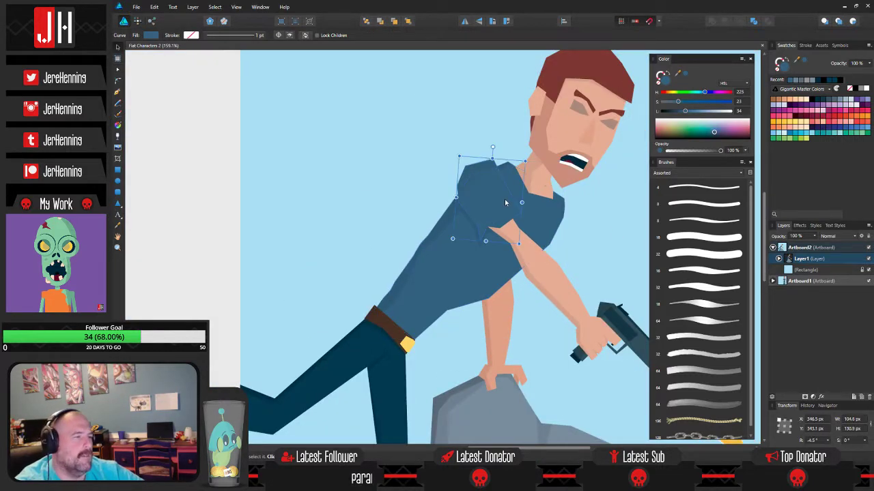
left_click(743, 112)
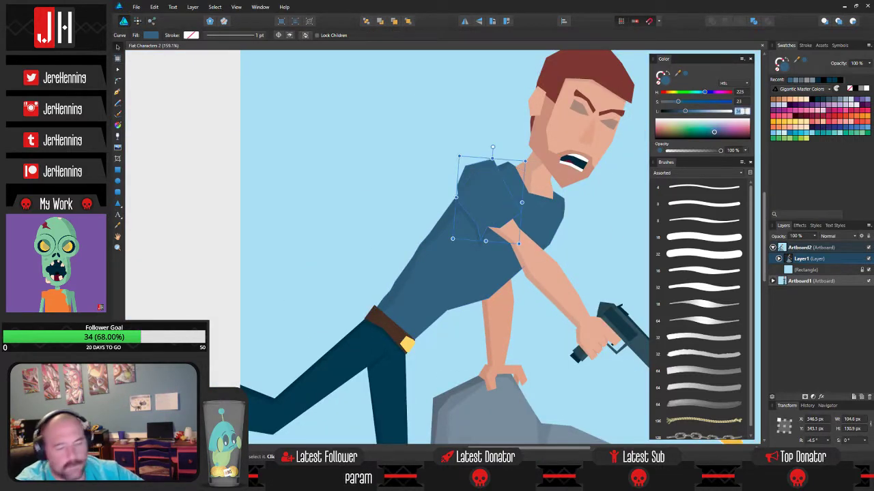
type("33")
key("Return")
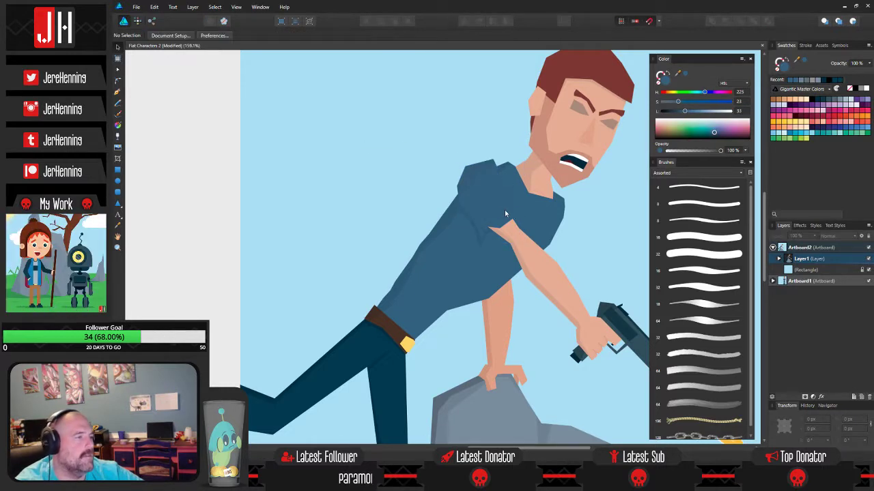
- Set the near sleeve's fill lightness to 36
left_click(741, 112)
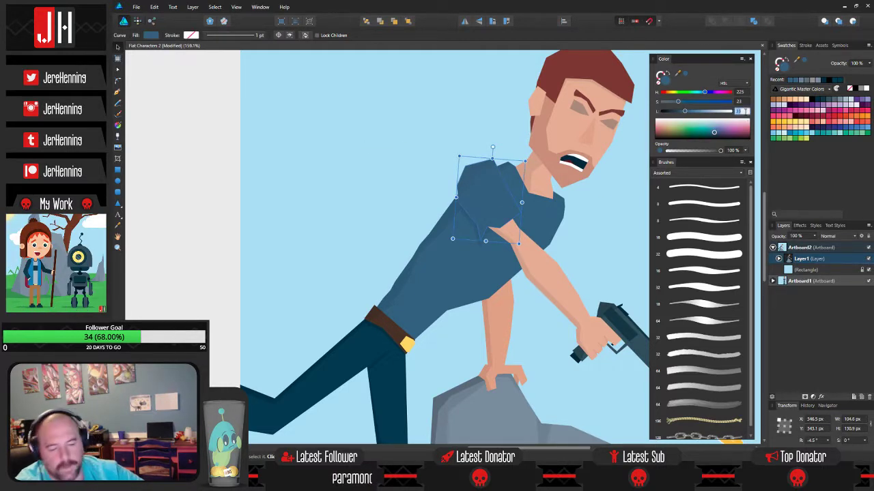
type("36")
left_click(427, 122)
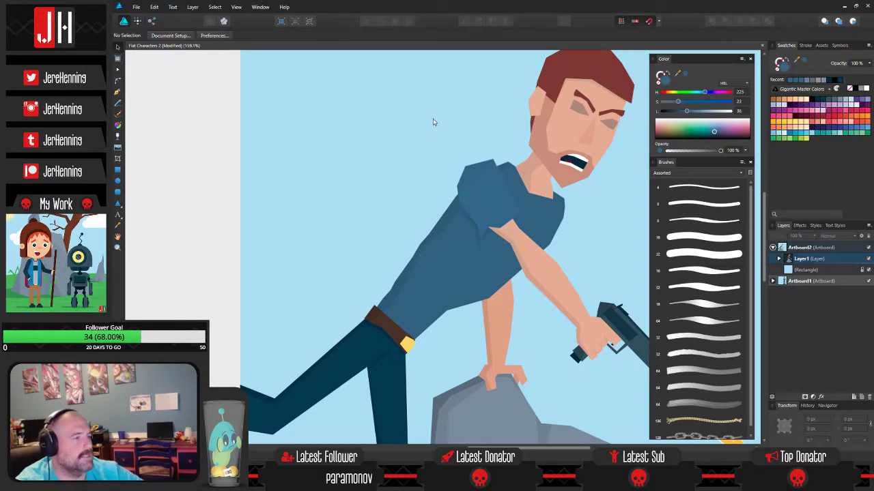
scroll(446, 128, "up", 3)
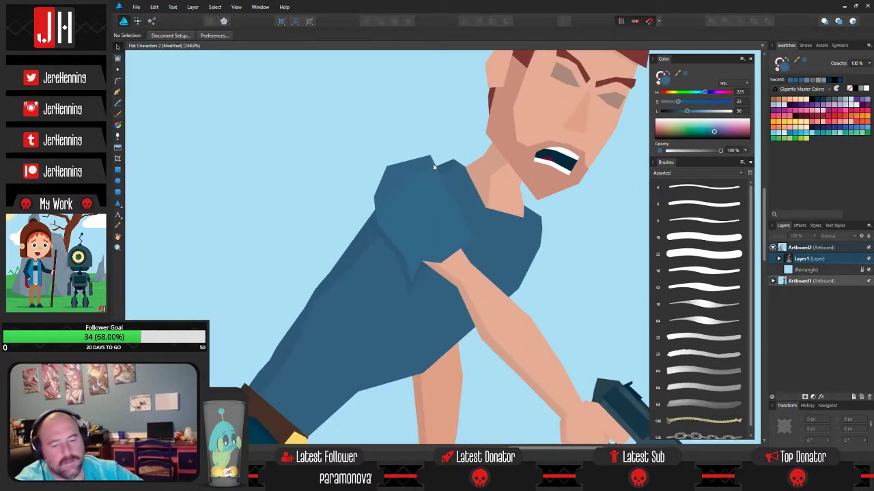
- Save the document and review the shaded sleeve within the full character and across both artboards
key("ctrl+s")
scroll(433, 166, "down", 2)
scroll(448, 157, "down", 2)
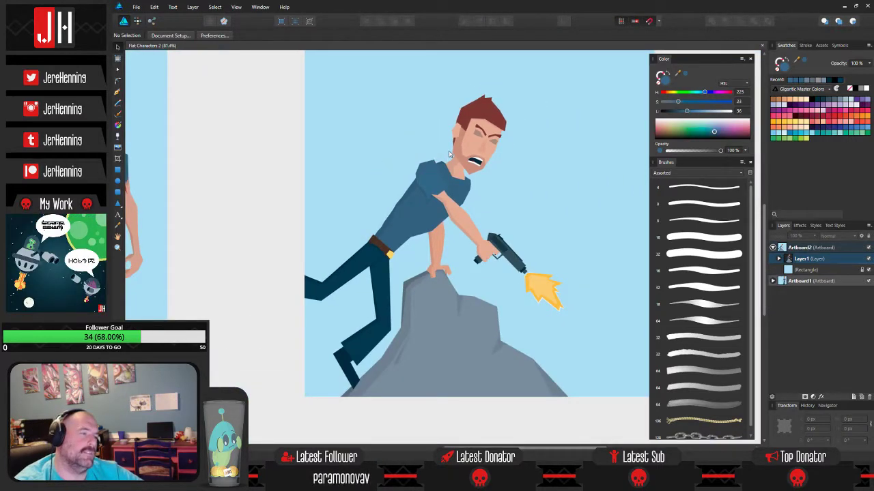
scroll(449, 154, "up", 2)
scroll(444, 162, "down", 1)
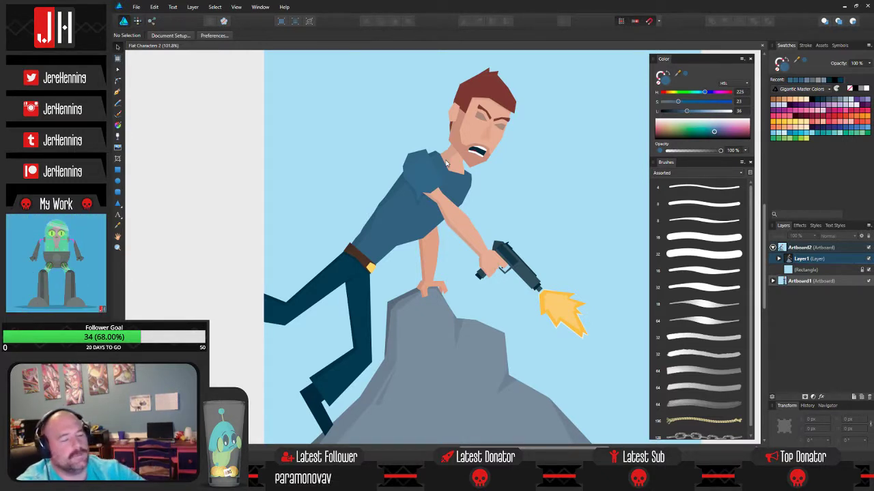
scroll(447, 164, "down", 5)
scroll(456, 203, "left", 3)
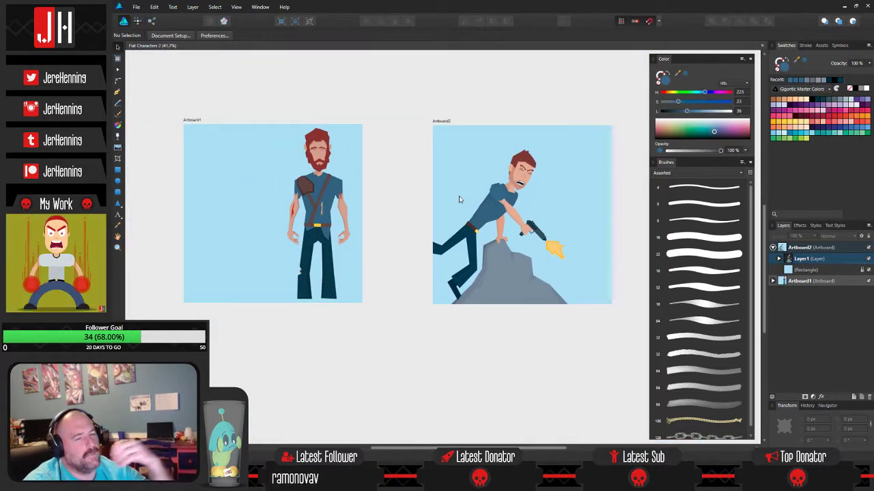
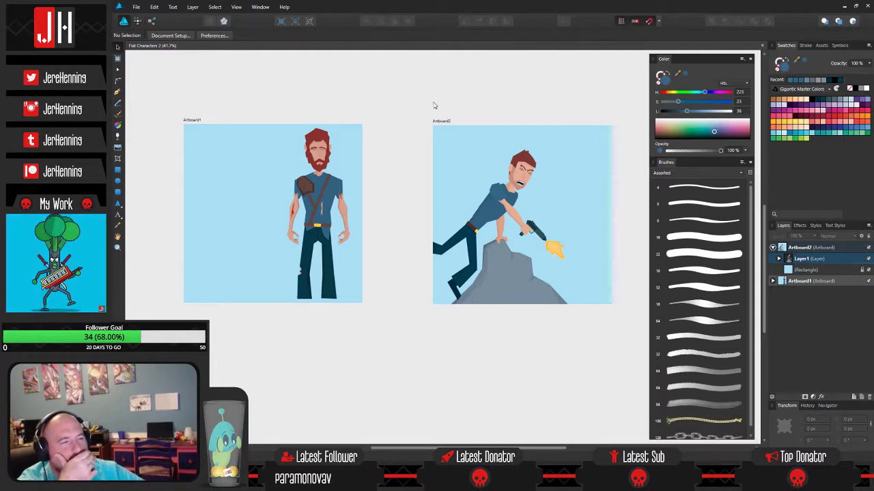
- Insert a new 1080 × 1080 px artboard beside Artboard2
left_click(118, 58)
left_click(215, 35)
key("v")
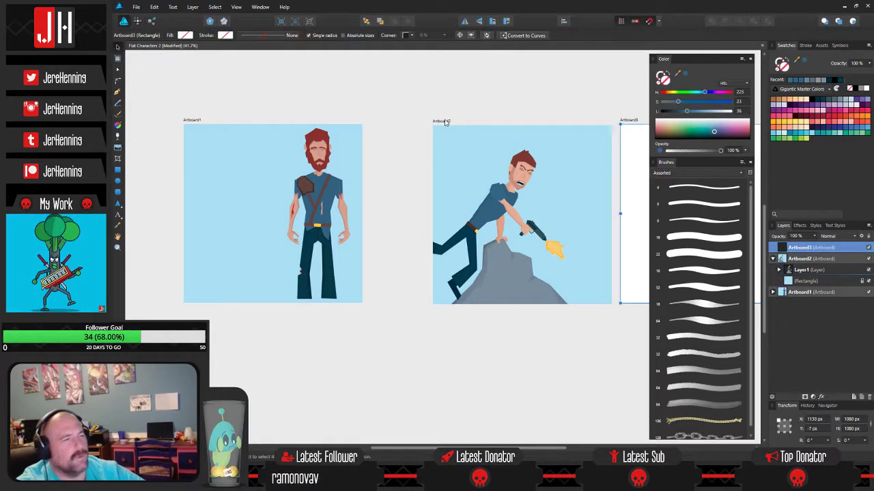
- Move Artboard2 and Artboard3 so the three artboards sit in an evenly spaced row, and save the document
left_click(445, 122)
left_click(392, 121)
left_click_drag(445, 123, 395, 123)
left_click_drag(453, 102, 332, 108)
left_click_drag(507, 126, 485, 134)
left_click(507, 111)
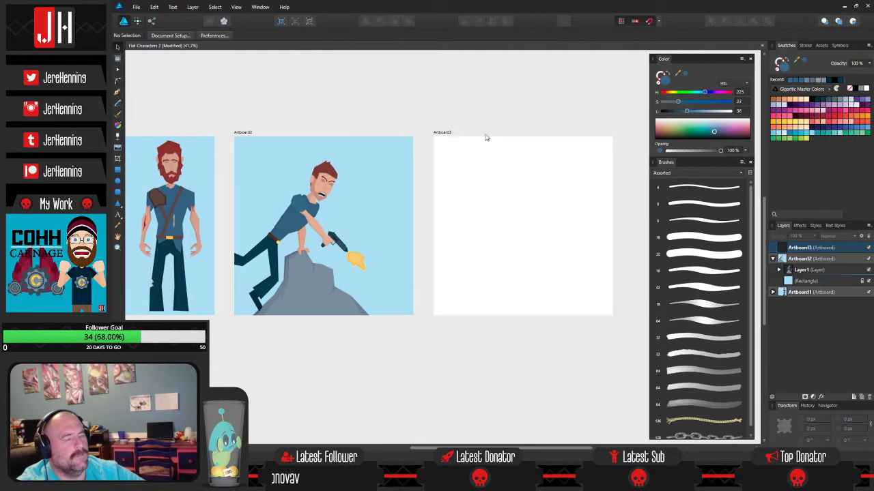
key("ctrl+s")
scroll(478, 151, "down", 2)
scroll(347, 198, "up", 1)
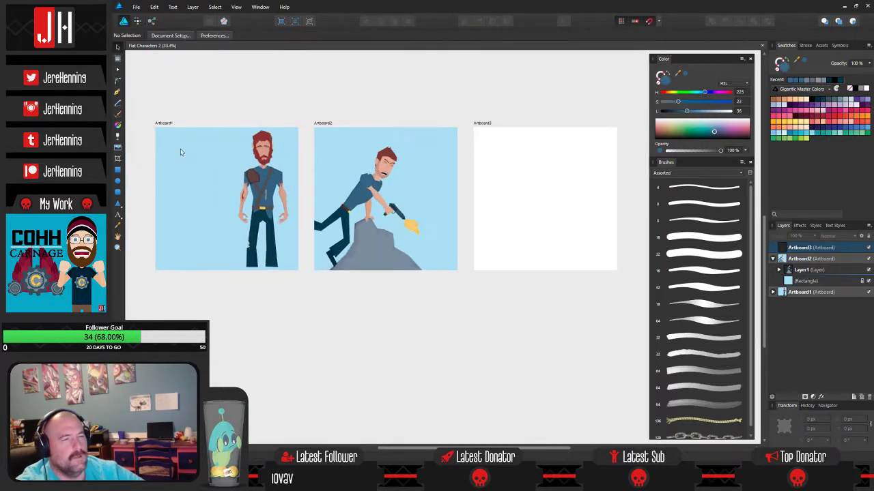
left_click(117, 92)
left_click_drag(483, 210, 452, 225)
scroll(481, 262, "up", 3)
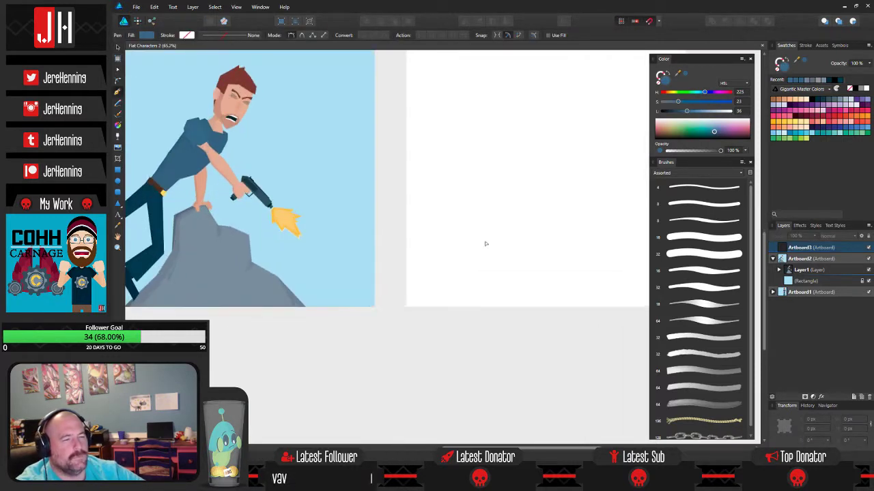
left_click_drag(496, 198, 430, 258)
scroll(443, 232, "up", 1)
scroll(468, 177, "down", 2)
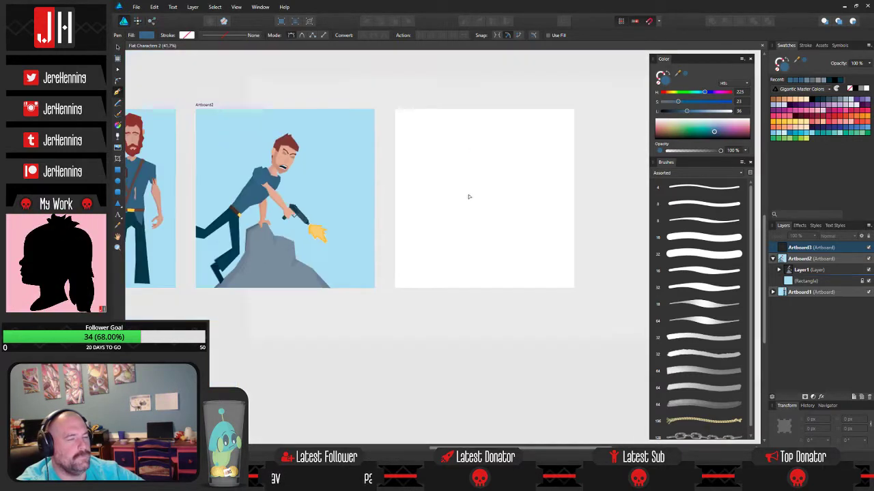
key("v")
scroll(299, 203, "left", 2)
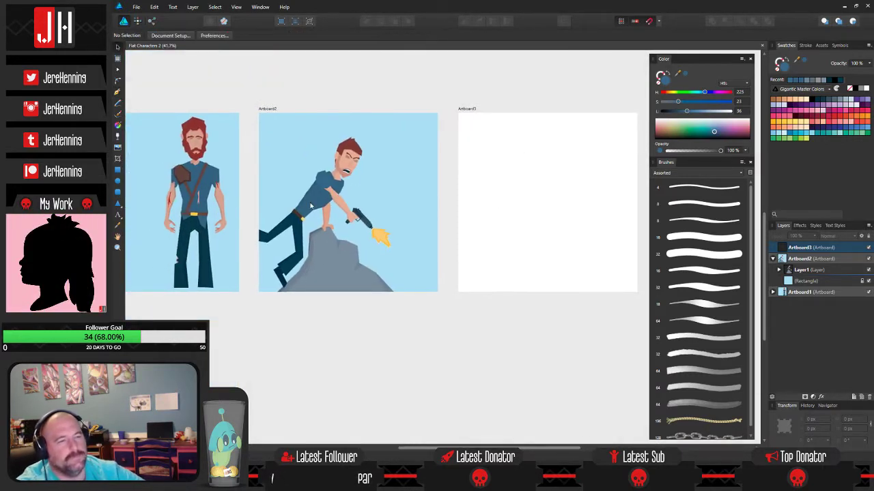
- Copy the arm and hand pieces braced on the rock from Artboard2 into Artboard3
left_click(326, 216)
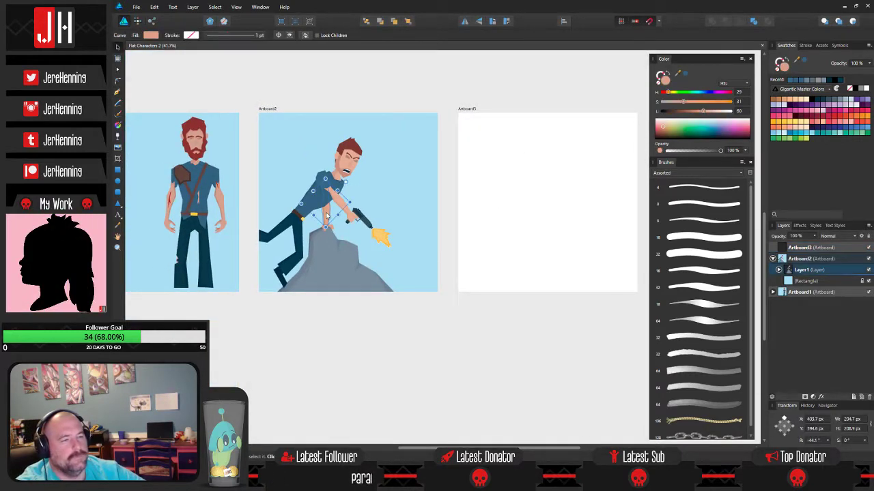
scroll(333, 229, "up", 3)
left_click(331, 235, "shift")
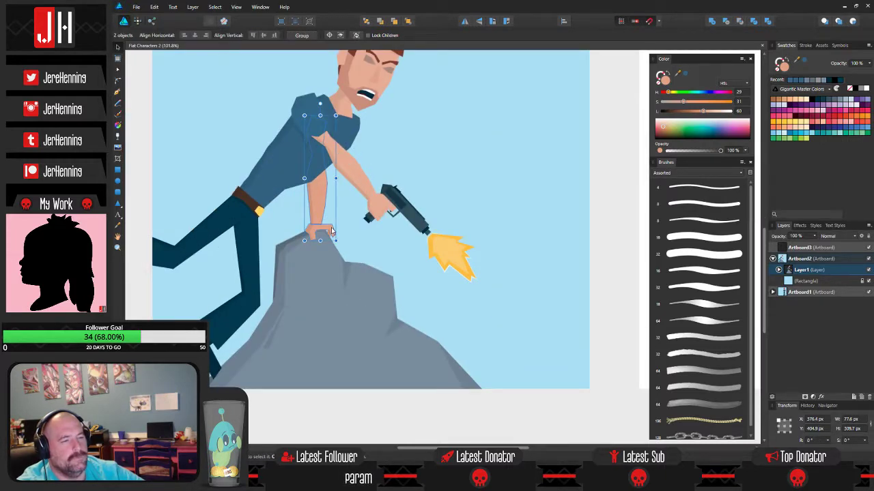
left_click(331, 237)
scroll(331, 238, "up", 4)
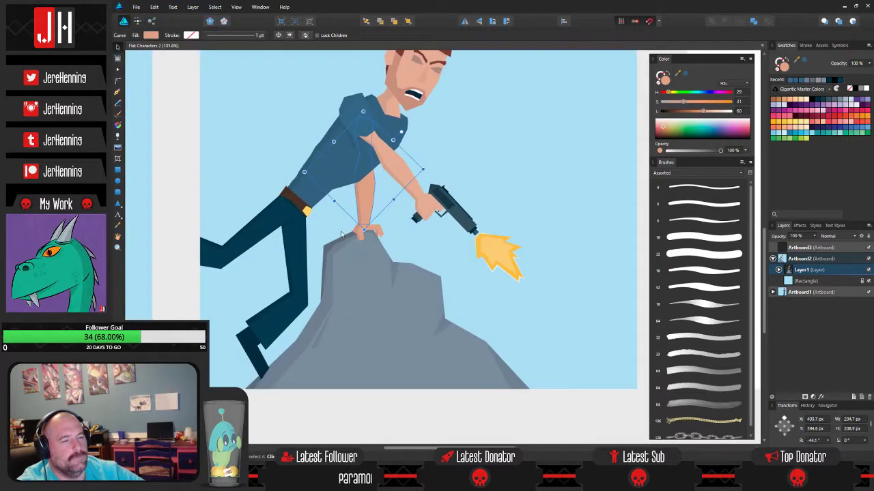
left_click(362, 219, "shift")
left_click(360, 234, "shift")
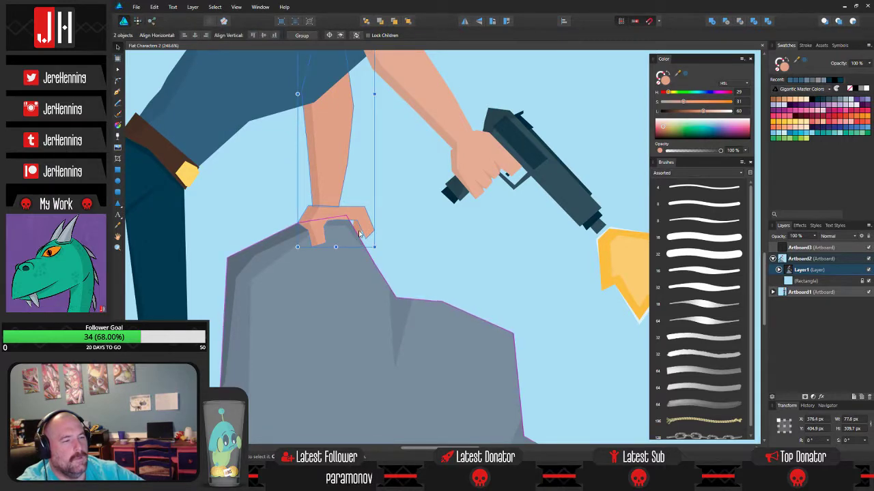
scroll(357, 236, "down", 5)
scroll(360, 233, "down", 4)
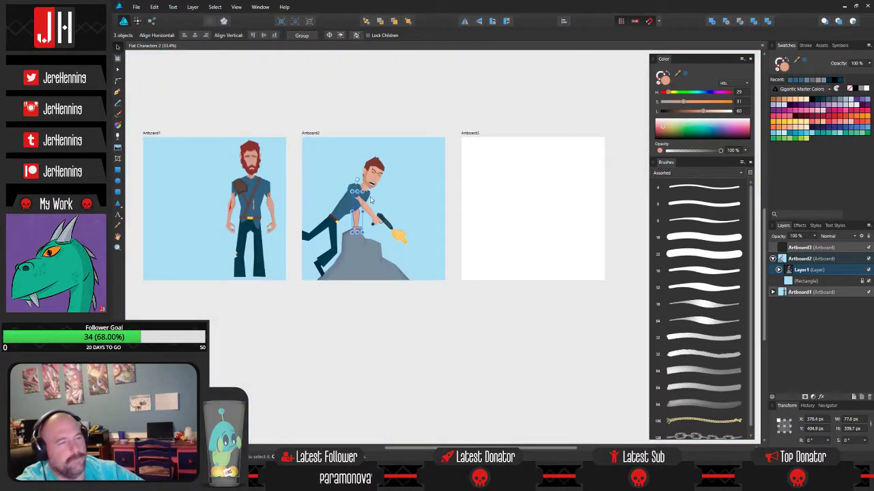
left_click(472, 135)
key("ctrl+v")
scroll(515, 219, "up", 6)
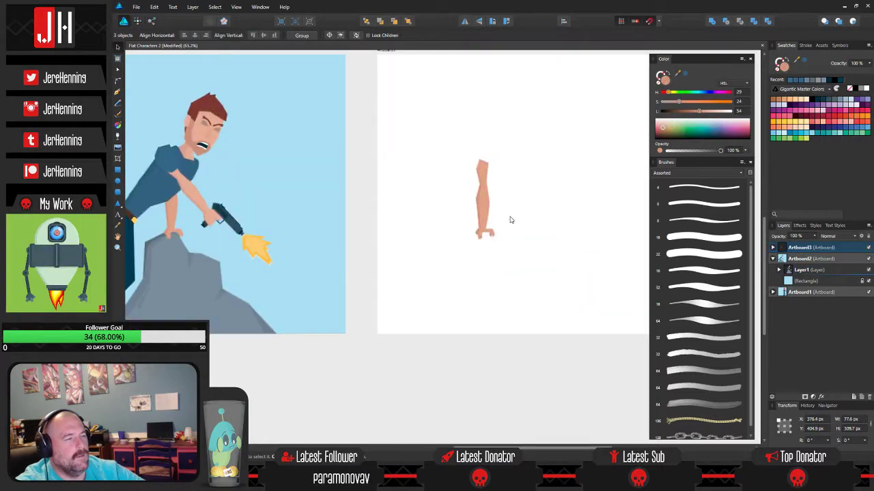
left_click(506, 183)
- Draw a closed, spiky flame-like outline about 377 × 496 px beside the copied arm with the Pen tool
left_click_drag(505, 183, 493, 267)
left_click_drag(482, 237, 462, 226)
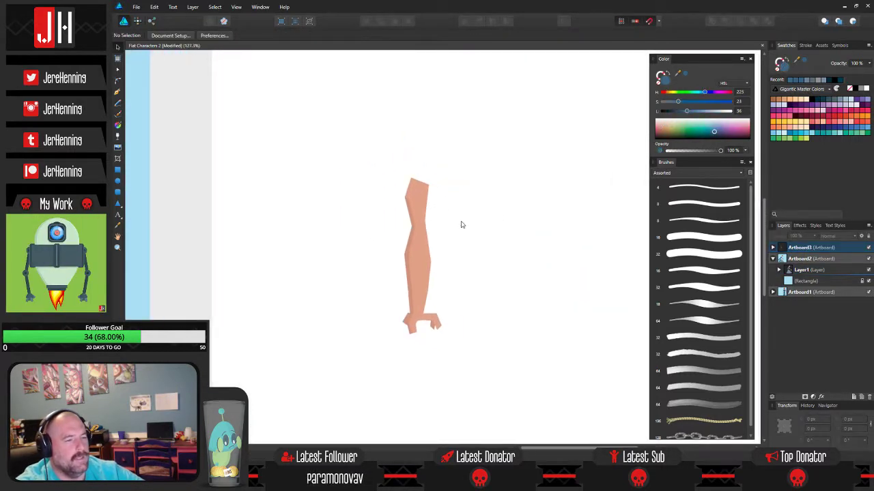
left_click_drag(423, 162, 345, 155)
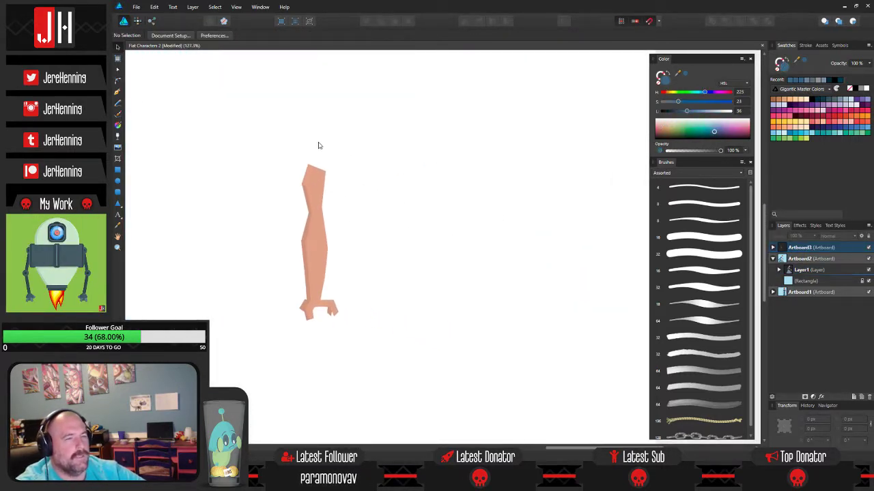
left_click(117, 93)
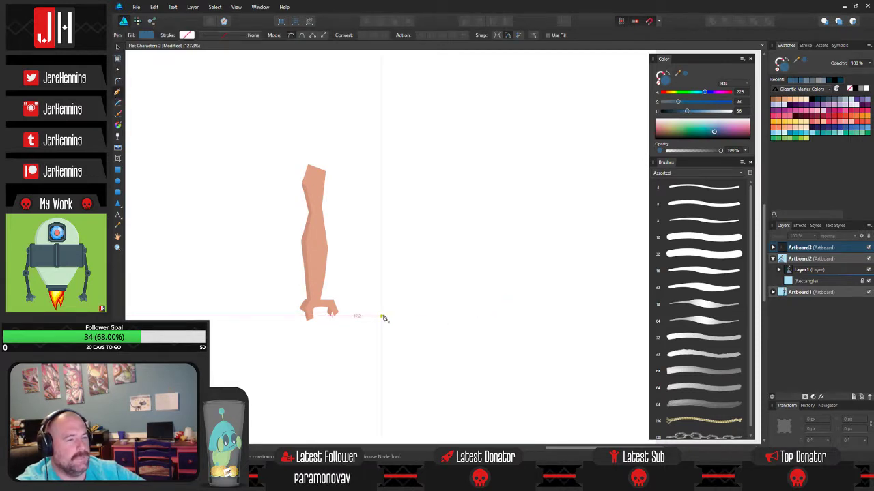
left_click(412, 316)
left_click(381, 272)
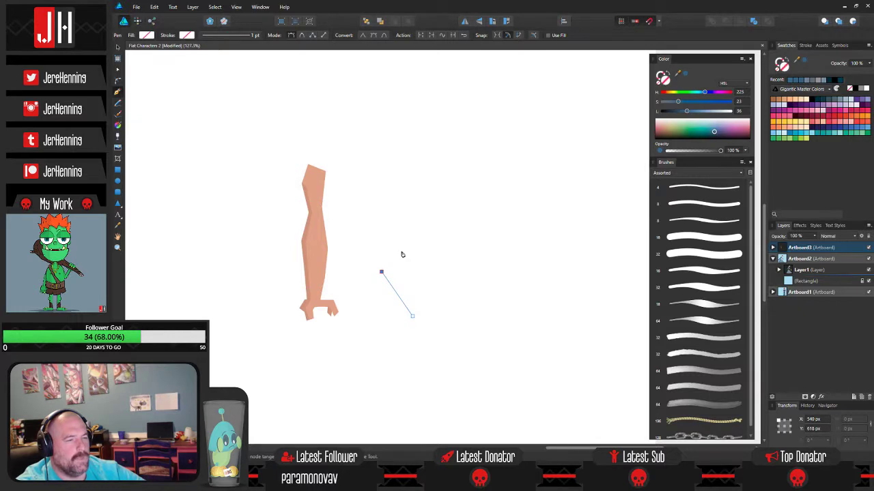
left_click(372, 245)
left_click(388, 254)
left_click(409, 222)
left_click(384, 193)
key("BackSpace")
key("BackSpace")
left_click(377, 206)
left_click(360, 174)
left_click(388, 169)
left_click(414, 121)
left_click(448, 82)
left_click(464, 125)
left_click(503, 98)
left_click(483, 142)
left_click(485, 172)
left_click(552, 147)
left_click(511, 184)
left_click(483, 227)
left_click(487, 250)
left_click(483, 270)
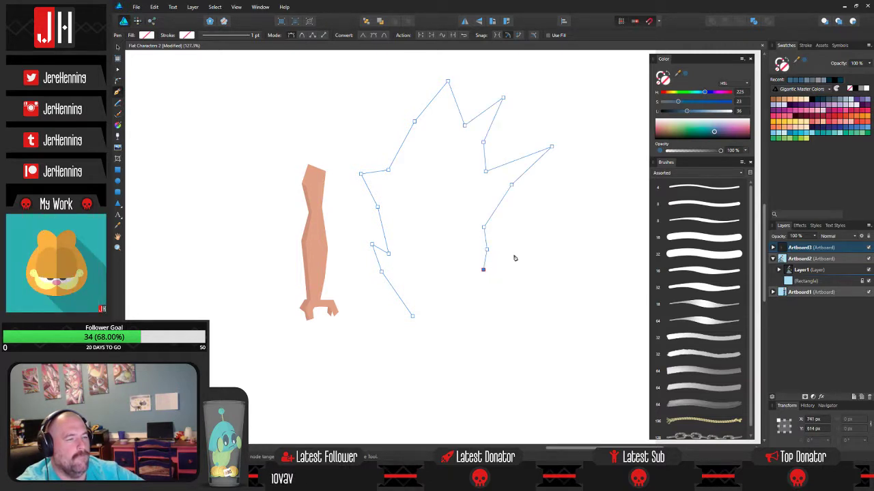
left_click(506, 253)
left_click(487, 311)
left_click(470, 331)
left_click(447, 332)
left_click(431, 321)
left_click(413, 318)
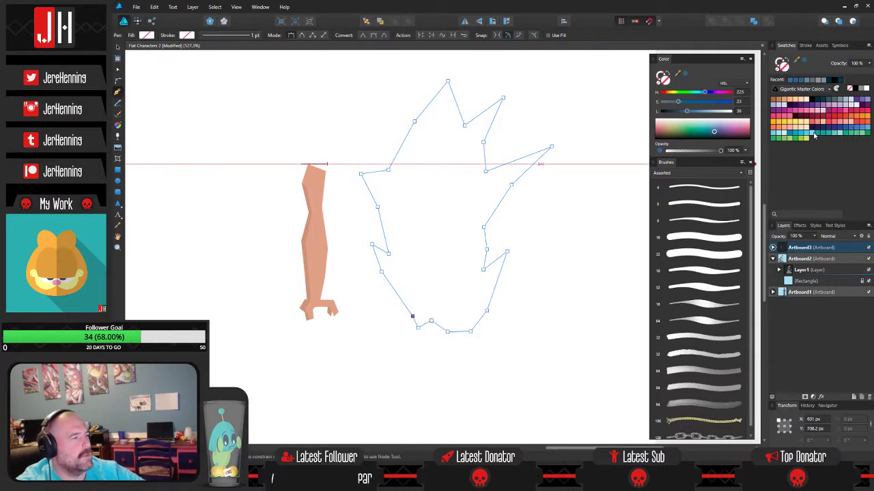
- Fill the spiky flame shape with the light blue swatch and deselect it
left_click(813, 134)
key("v")
left_click(524, 279)
left_click_drag(527, 274, 573, 290)
left_click_drag(468, 223, 469, 214)
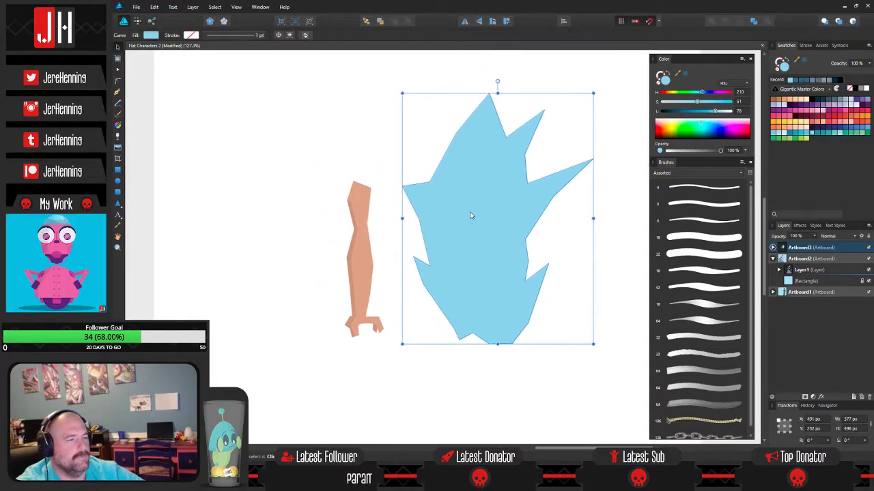
left_click(582, 275)
scroll(455, 267, "up", 3)
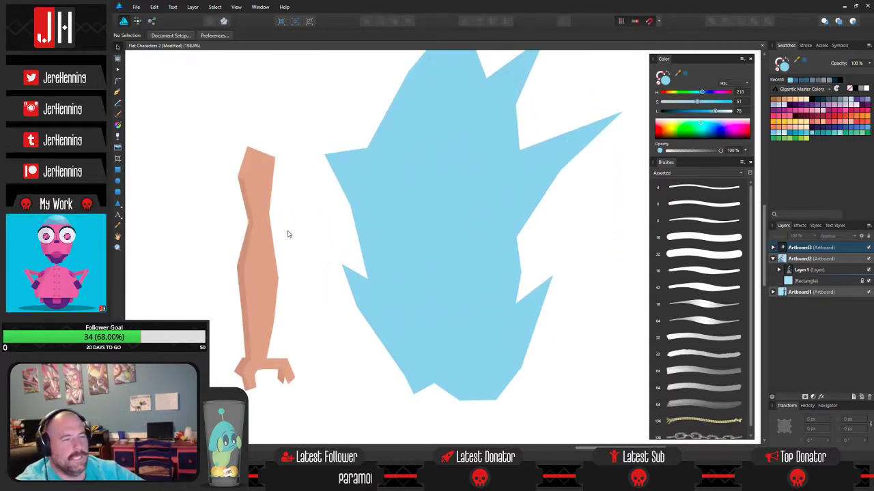
scroll(288, 233, "down", 3)
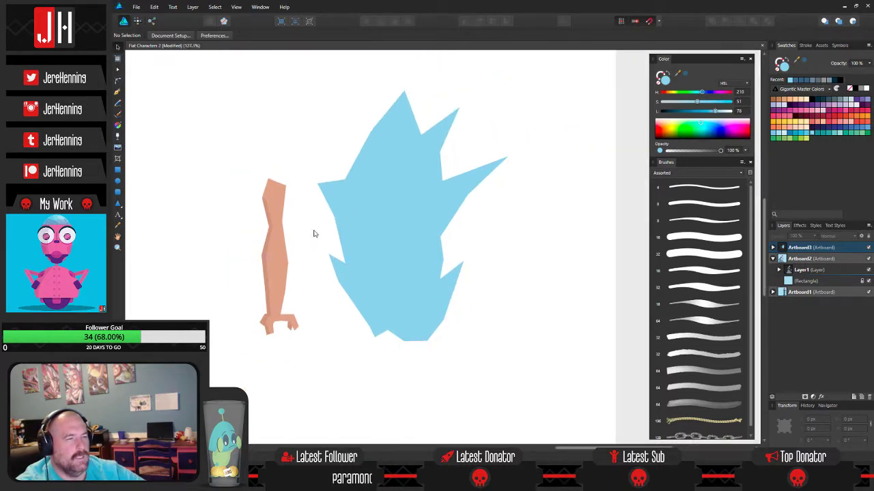
- Draw a thin shard about 37 × 53 px off the flame's upper-right spike and fill it with the flame's sampled blue
left_click(117, 92)
scroll(414, 141, "up", 3)
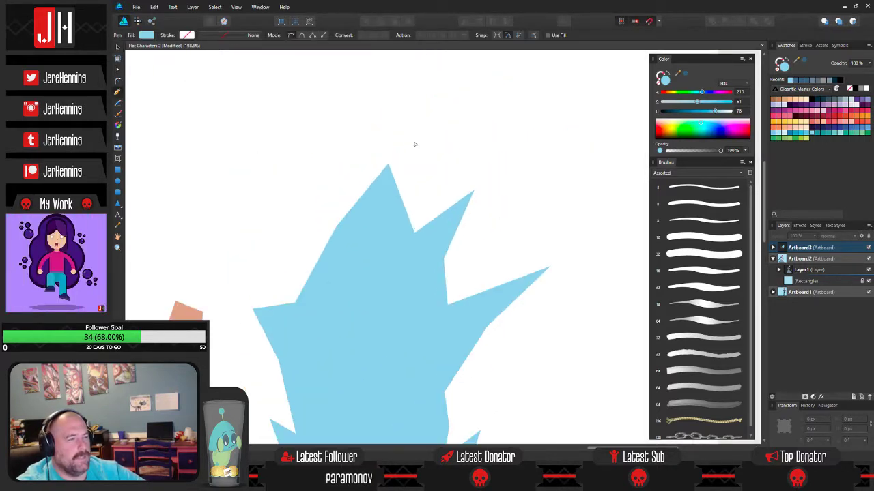
left_click(482, 175)
left_click(508, 135)
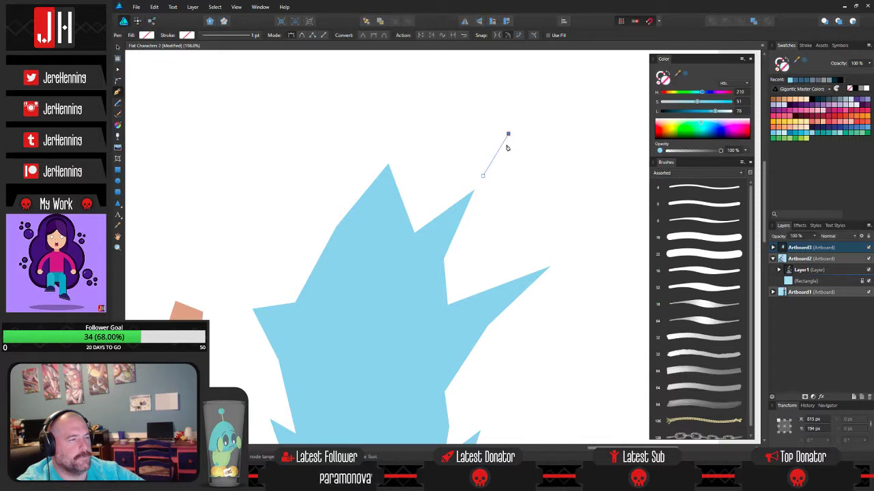
left_click(482, 175)
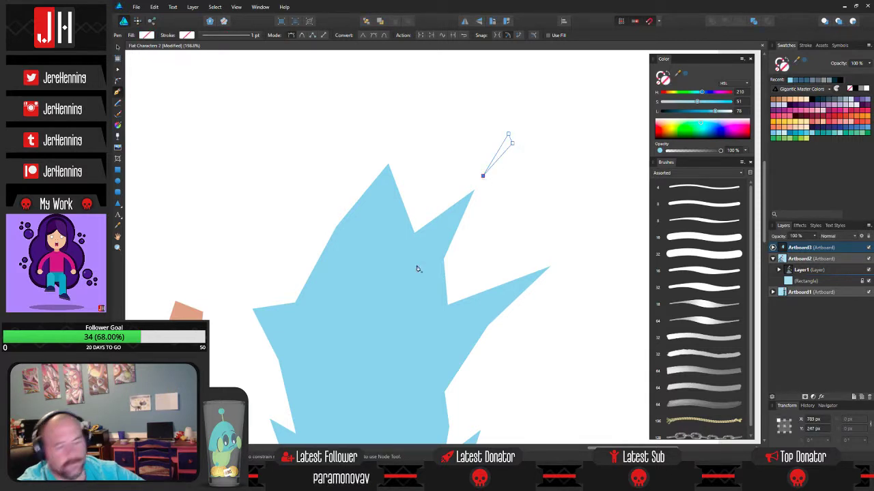
key("i")
left_click(393, 279)
key("v")
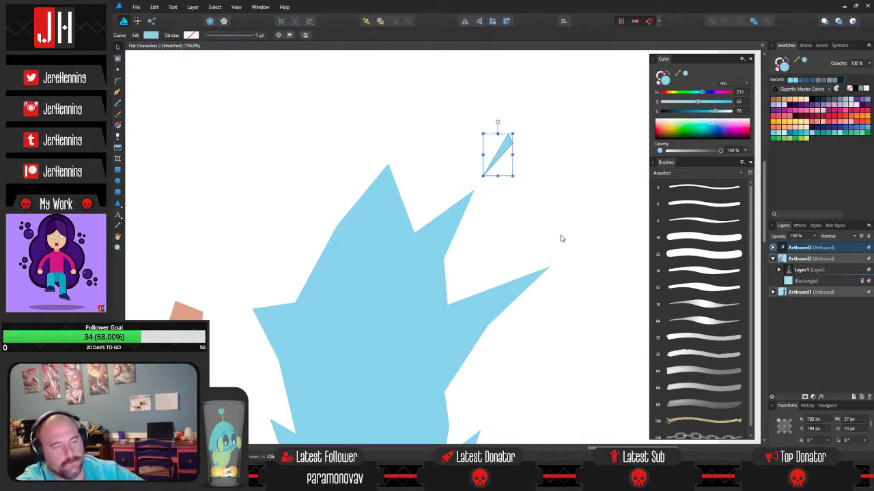
left_click(561, 238)
- Draw a second narrow shard beside the flame's upper-left edge and fill it with the same sampled blue
left_click_drag(531, 231, 519, 233)
left_click(117, 92)
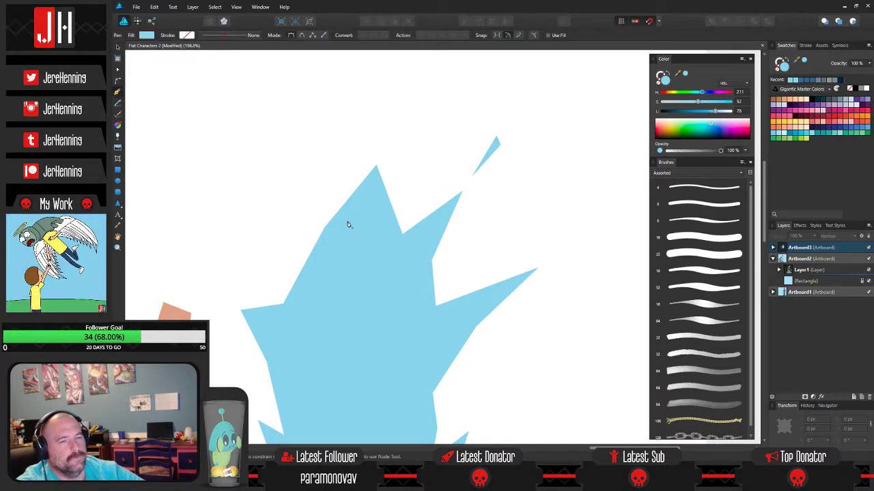
left_click_drag(531, 295, 548, 284)
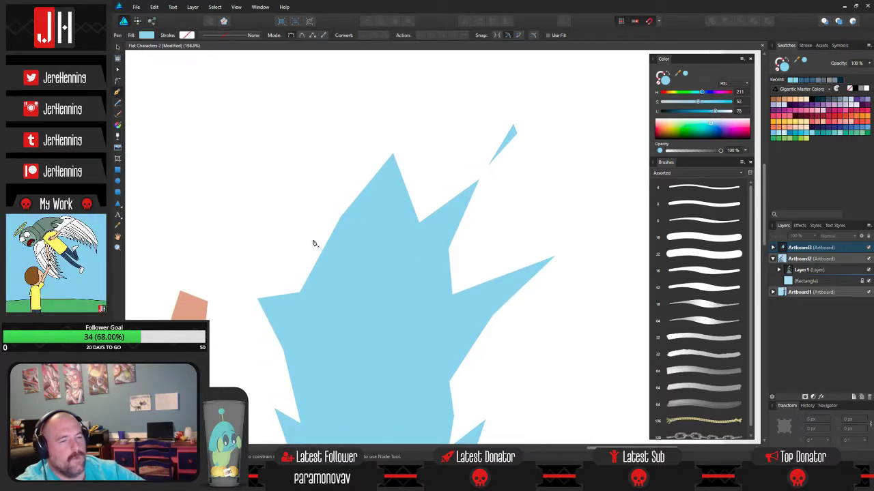
left_click(317, 240)
left_click_drag(303, 196, 310, 189)
left_click(317, 240)
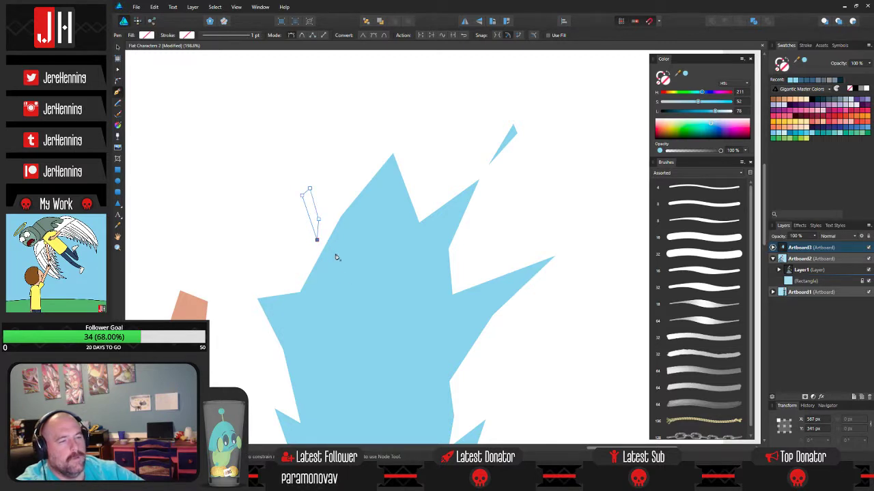
key("i")
left_click(363, 301)
key("v")
left_click(295, 136)
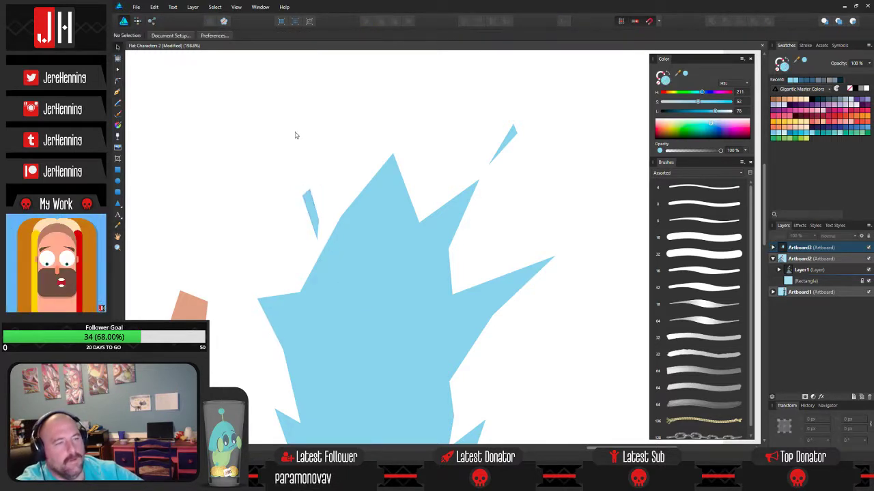
scroll(313, 169, "down", 3)
scroll(310, 264, "up", 1)
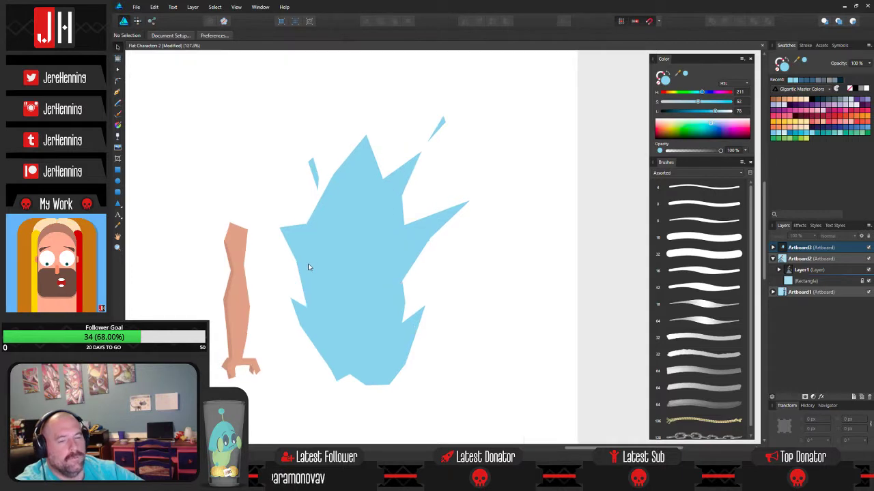
- Draw a closed, angular outline about 67 × 326 px overlapping the copied arm's inner edge and hand with the Pen tool
scroll(247, 247, "up", 3)
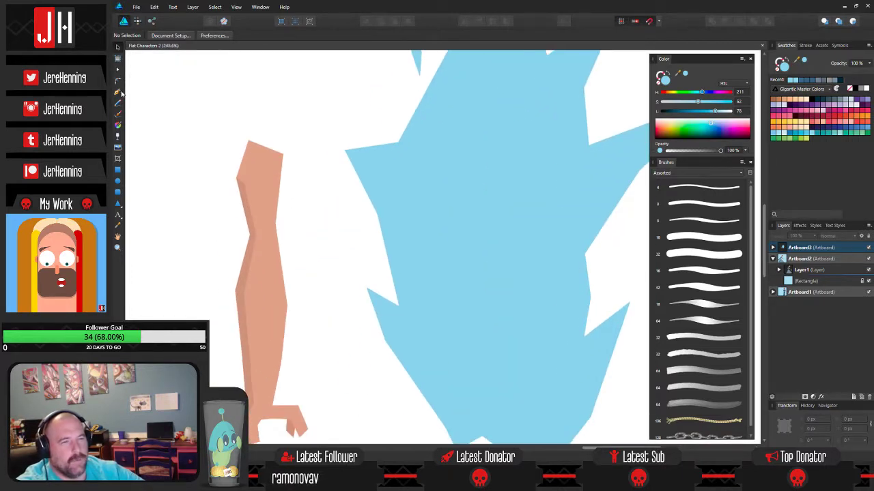
left_click(117, 92)
scroll(280, 141, "down", 2)
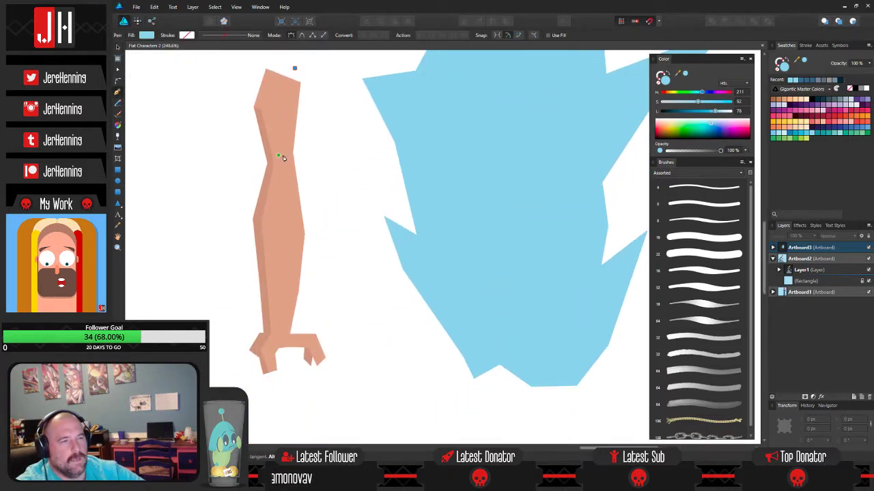
left_click(286, 156)
left_click(298, 235)
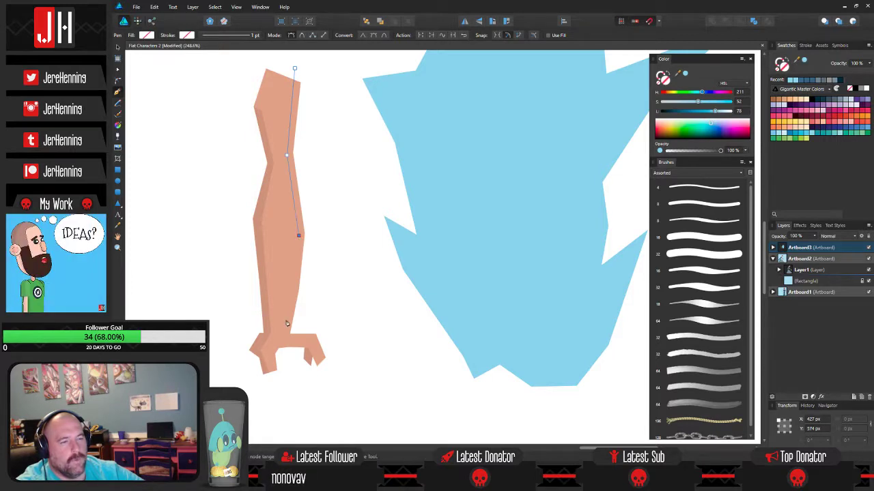
left_click(284, 334)
left_click(268, 355)
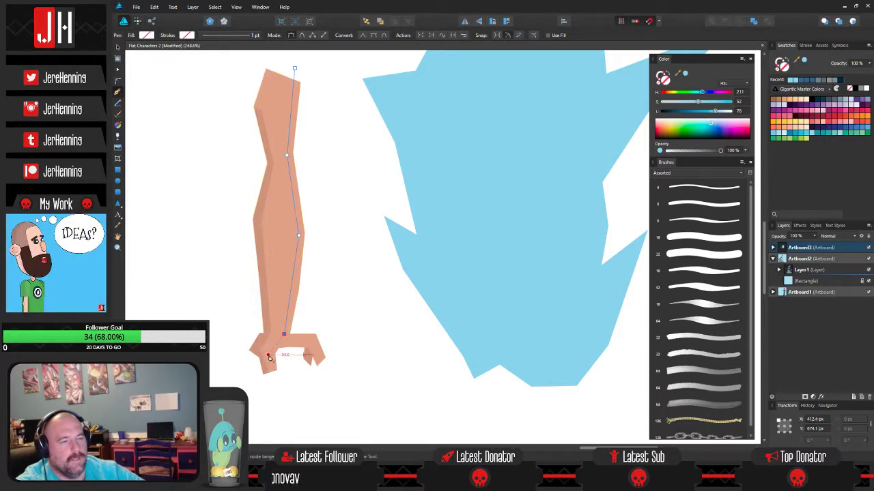
left_click(331, 390)
left_click(334, 338)
left_click(314, 316)
left_click_drag(327, 212, 328, 199)
left_click(318, 107)
left_click(313, 82)
left_click(294, 67)
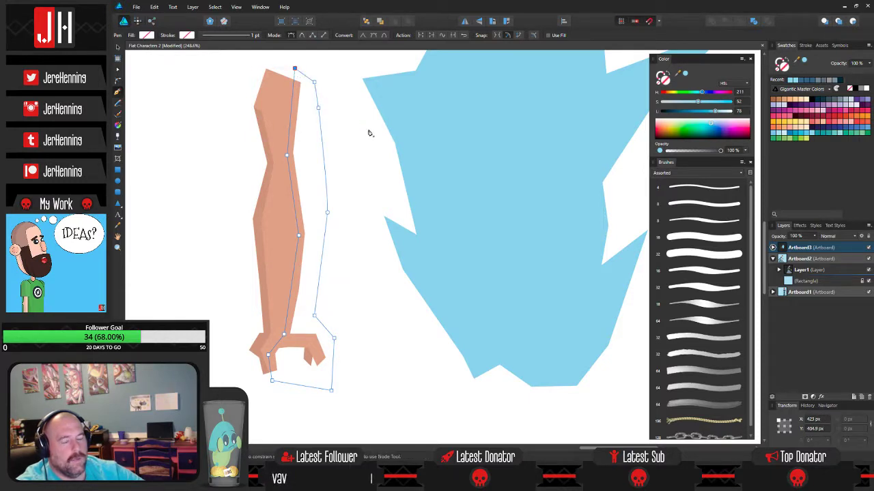
- Fill the new outline with the blue sampled from the flame and cut the shape
key("i")
left_click(516, 162)
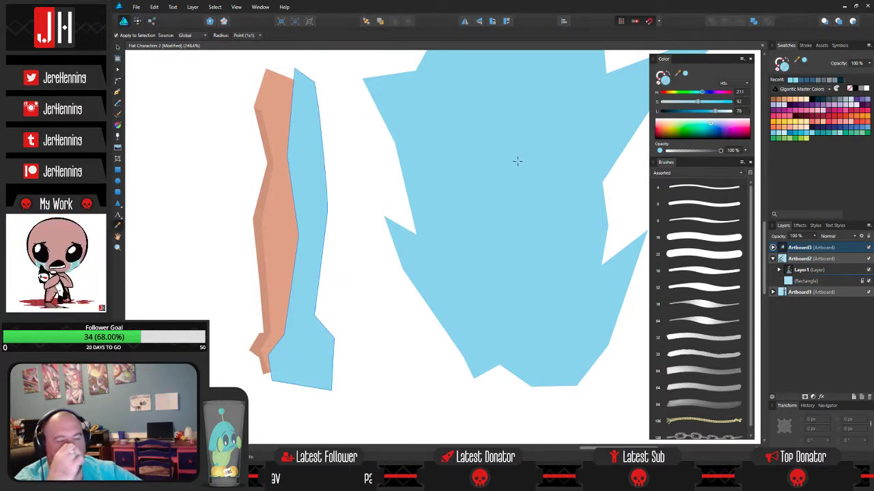
key("ctrl+z")
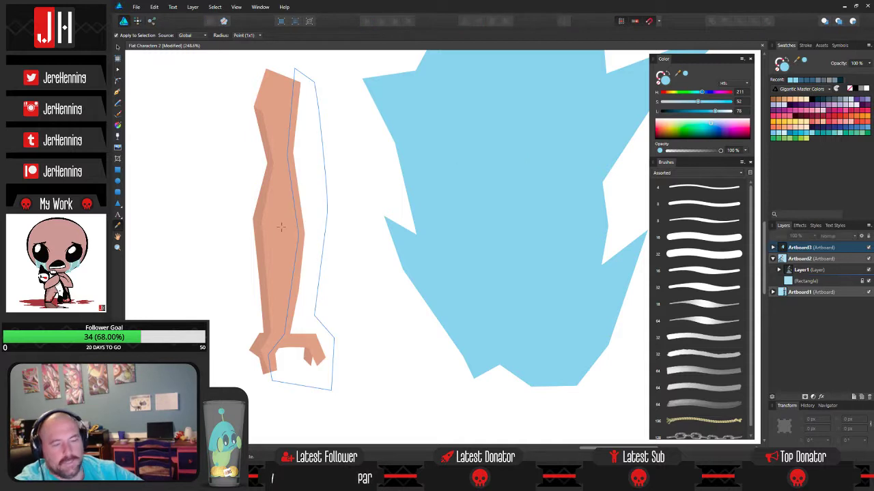
- Paste the blue shape inside the arm and again inside the hand so it is clipped to both, and deselect
key("v")
left_click(299, 233)
key("ctrl+alt+v")
left_click(359, 333)
left_click(314, 344)
key("ctrl+alt+v")
left_click(381, 359)
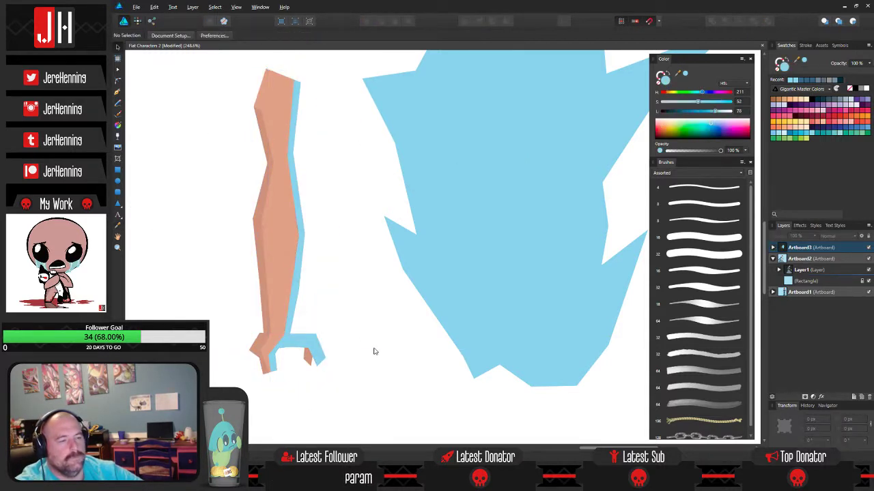
- Lower the opacity of the blue overlay clipped inside the hand, trying 30% and settling on 20%
double_click(314, 342)
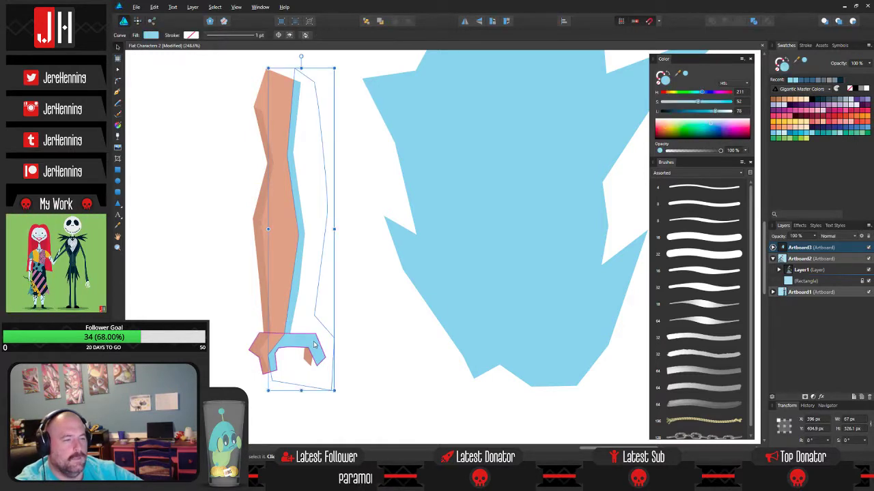
key("Delete")
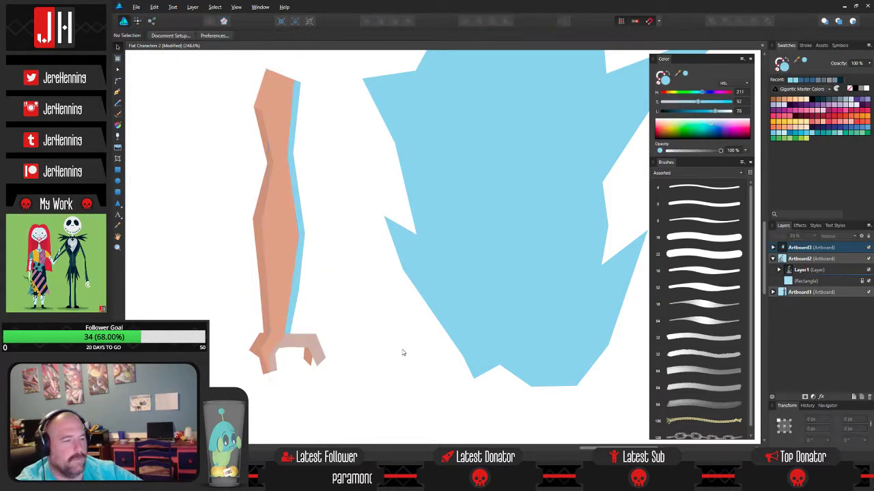
left_click(301, 343)
left_click(301, 344)
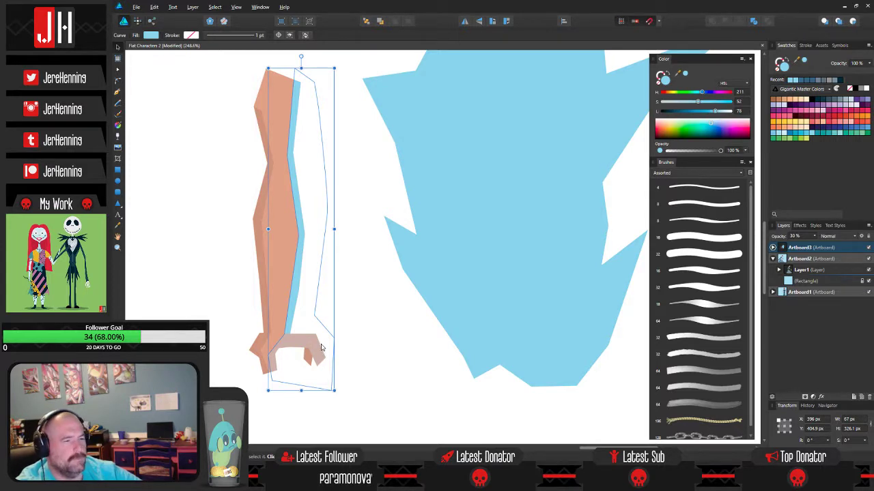
left_click(369, 360)
double_click(311, 344)
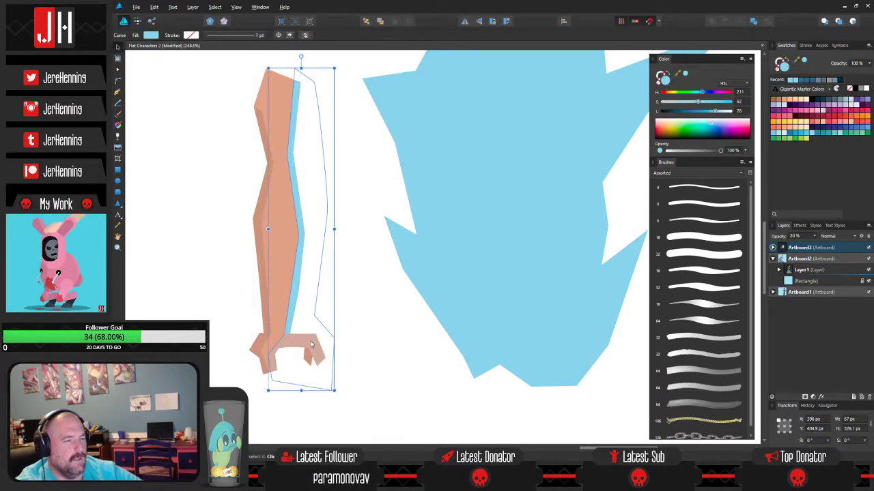
- Set the opacity of the blue shading overlays on the arm and hand to 40%
left_click(364, 353)
left_click(298, 299)
left_click(297, 294)
left_click(363, 331)
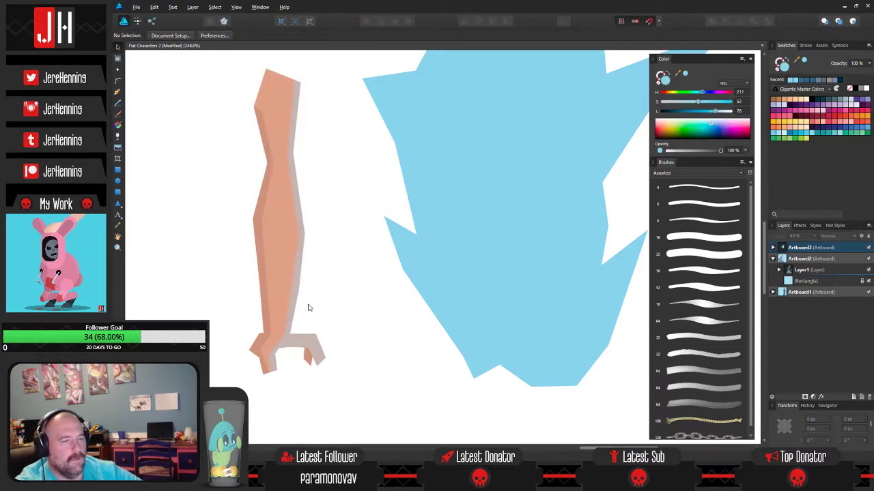
scroll(307, 306, "down", 2)
scroll(306, 308, "up", 3)
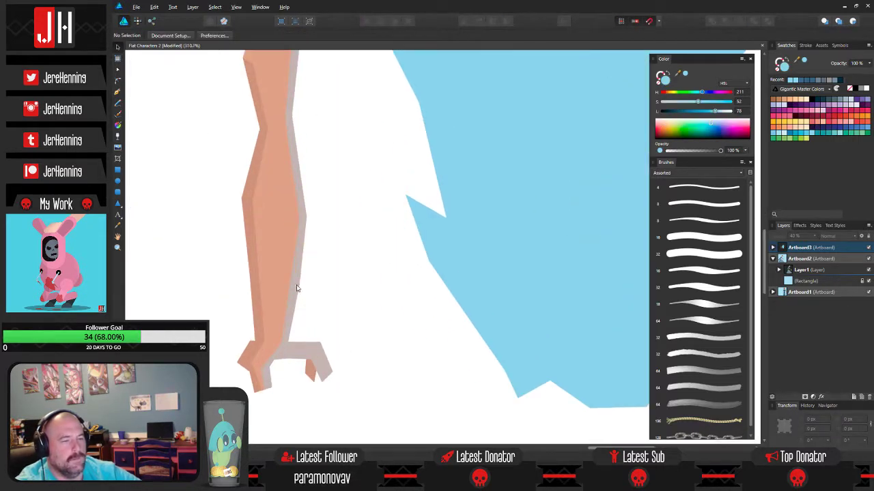
- Increase the opacity of the blue shading overlays on the arm and hand further
left_click(298, 288)
left_click(297, 287)
left_click(355, 305)
double_click(303, 353)
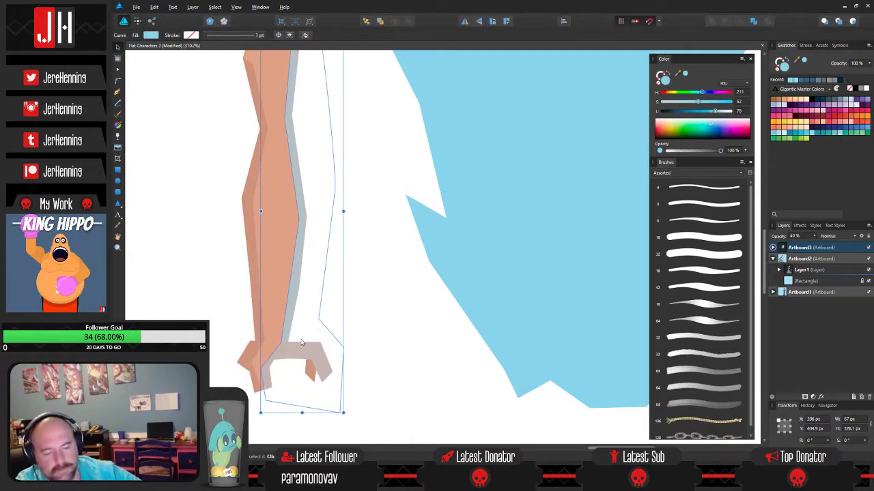
left_click(335, 329)
- Examine the arm's overlay shading at different zoom levels, both close up and against the whole artboard
scroll(335, 325, "down", 2)
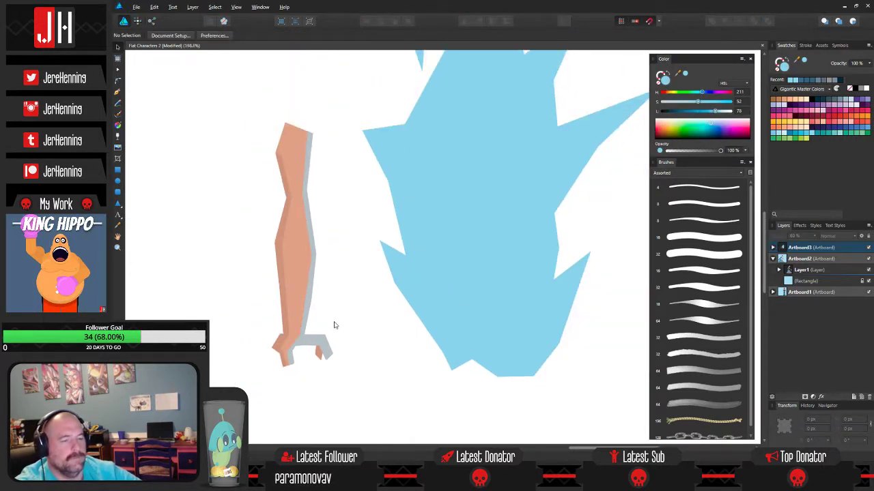
scroll(335, 324, "down", 5)
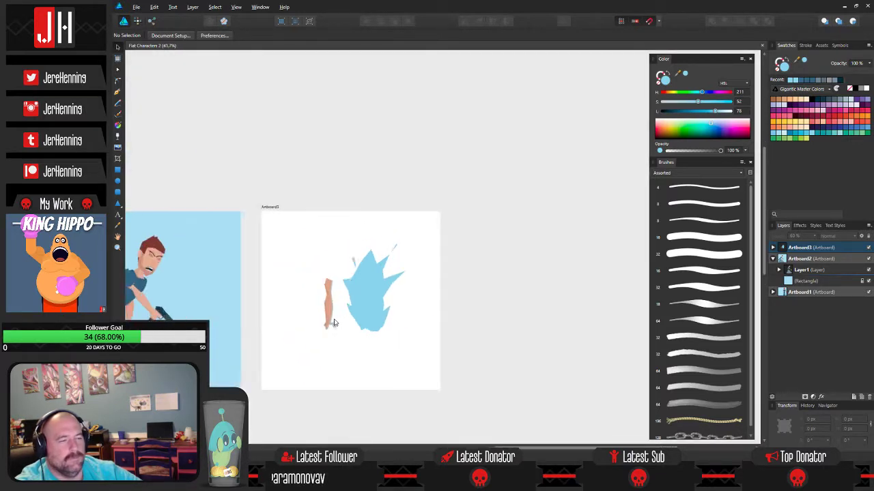
scroll(334, 323, "up", 4)
scroll(334, 323, "up", 6)
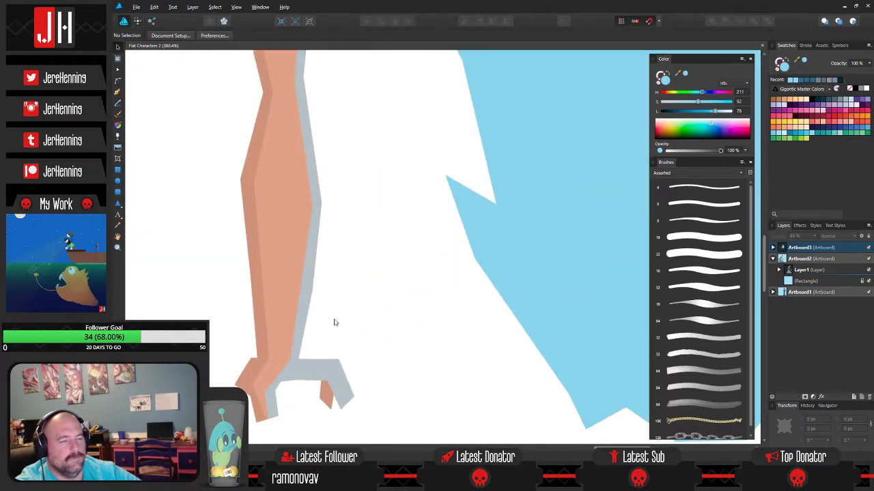
scroll(334, 323, "down", 3)
scroll(334, 323, "up", 3)
scroll(334, 323, "down", 2)
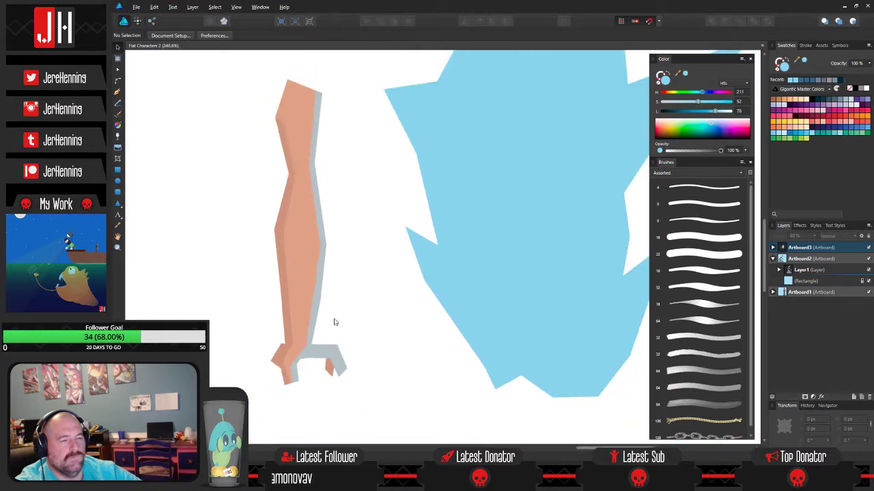
scroll(334, 323, "down", 4)
scroll(334, 322, "up", 5)
scroll(334, 323, "down", 4)
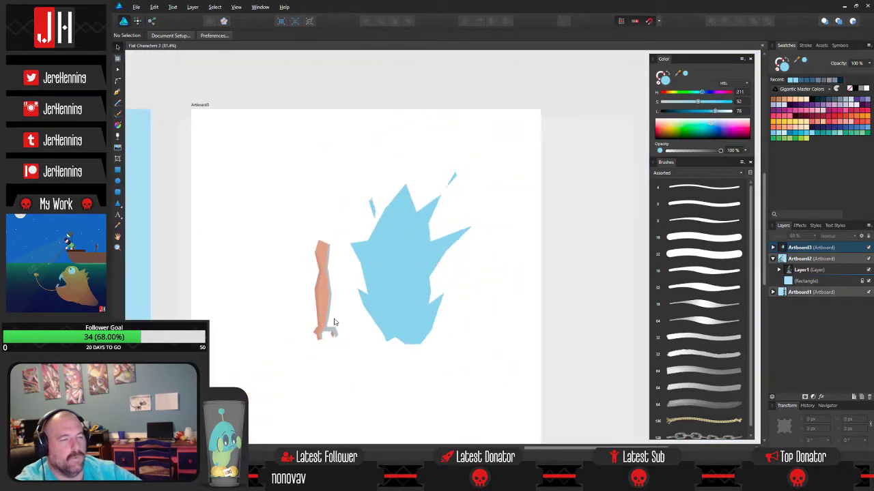
scroll(334, 322, "up", 8)
- Set the opacity of the blue shading overlays on the arm and hand to 30%
left_click(300, 315)
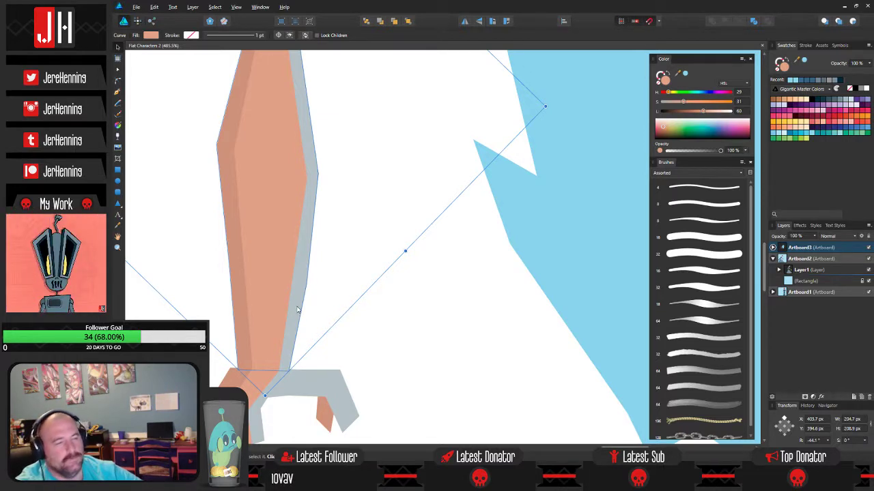
left_click(296, 305)
key("2")
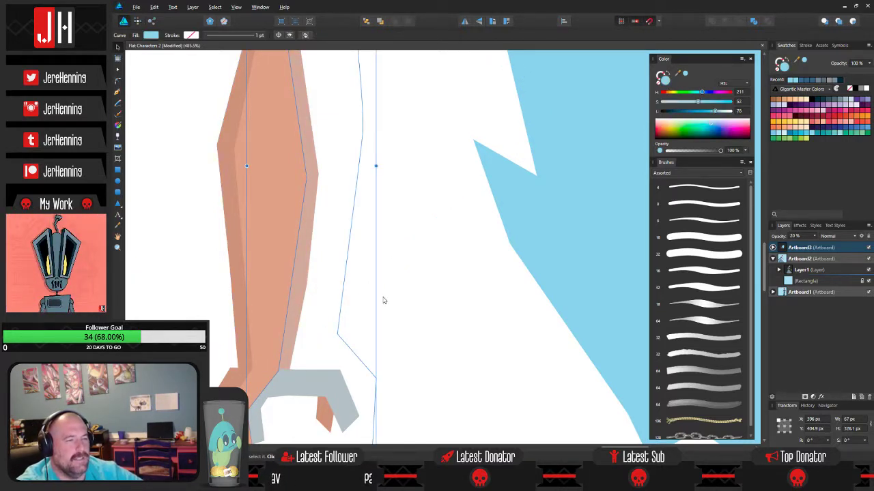
left_click(403, 301)
left_click(311, 385)
key("3")
left_click(422, 370)
scroll(410, 362, "down", 5, "ctrl")
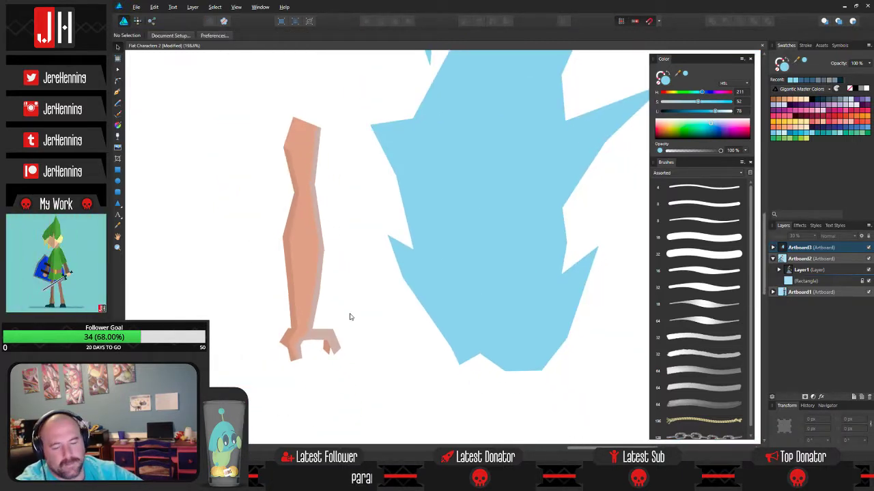
- Draw a small narrow triangle with the Pen tool beside the dark shadow edge at the widest part of the forearm
scroll(350, 317, "down", 2, "ctrl")
scroll(324, 302, "up", 4, "ctrl")
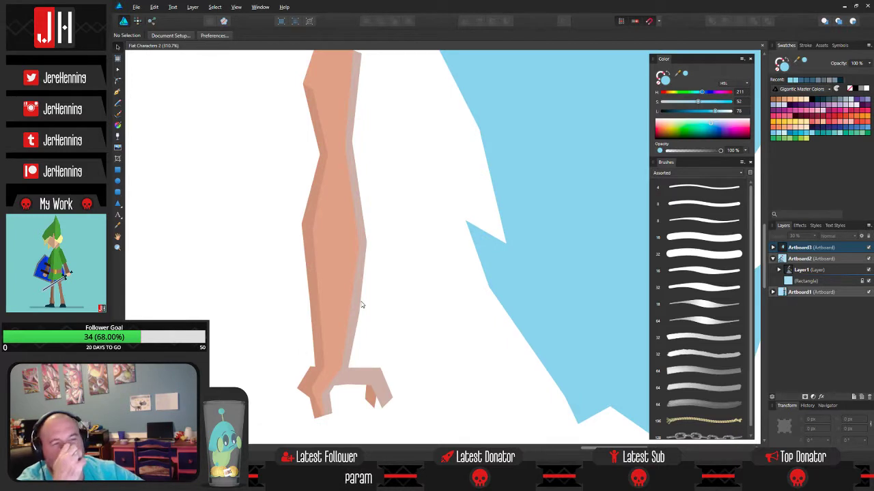
left_click_drag(385, 304, 346, 338)
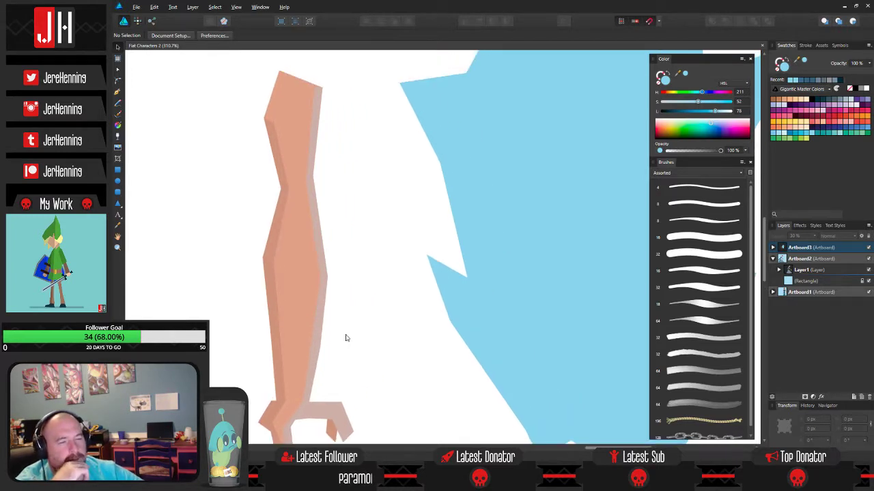
left_click(117, 91)
scroll(274, 273, "up", 5)
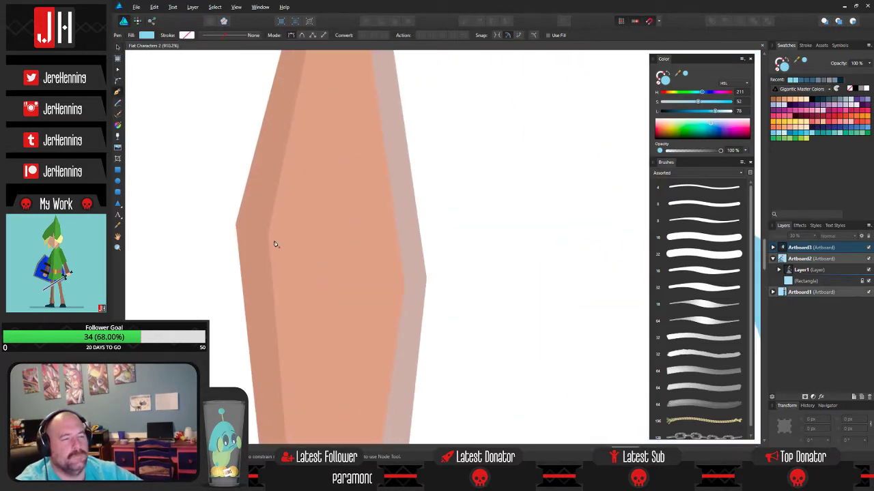
left_click(277, 235)
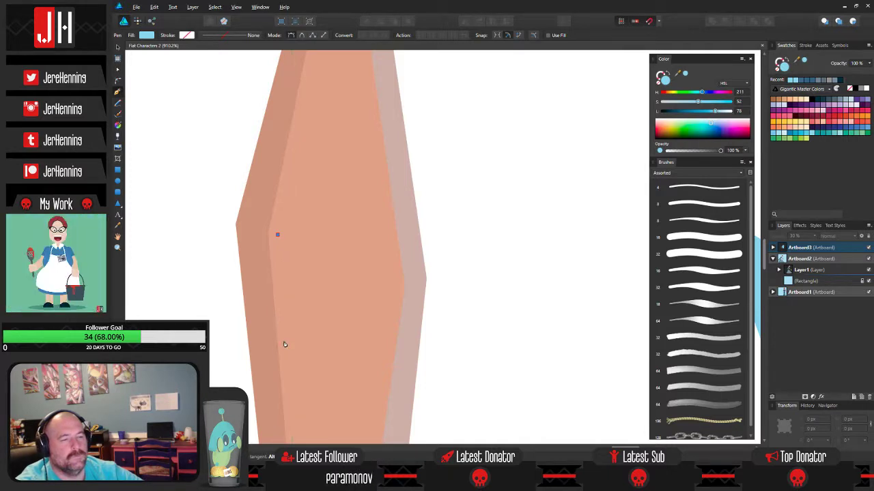
left_click(284, 339)
left_click(299, 325)
left_click(278, 236)
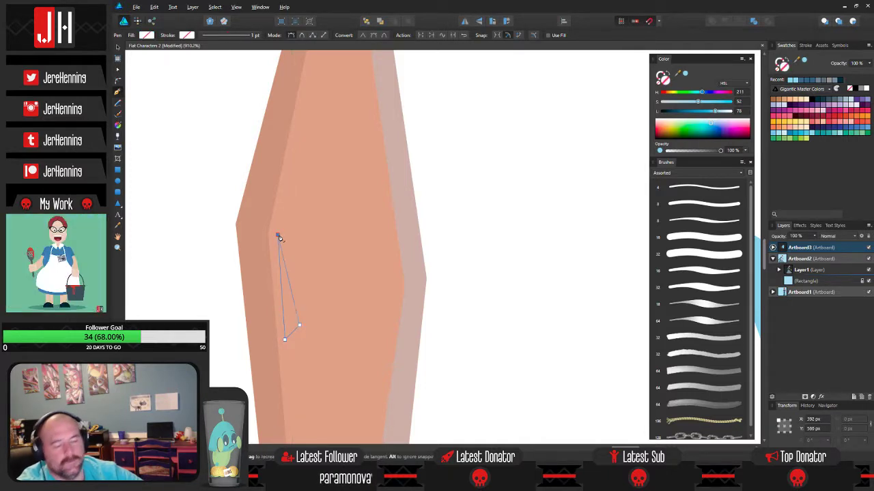
- Fill the triangle with the darker skin tone sampled from the arm's shadow, and save the document
key("i")
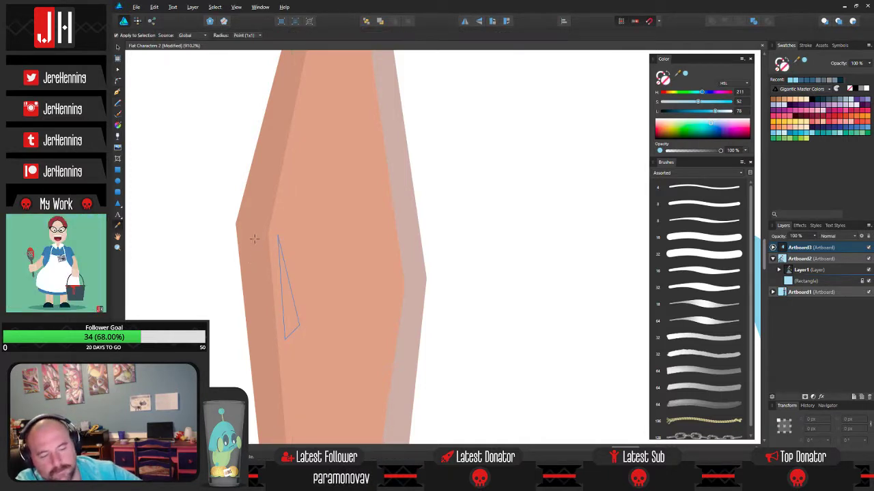
left_click(256, 239)
key("v")
left_click(195, 182)
scroll(224, 220, "down", 4)
scroll(227, 227, "down", 4)
left_click_drag(248, 245, 336, 269)
key("ctrl+s")
scroll(334, 271, "up", 1)
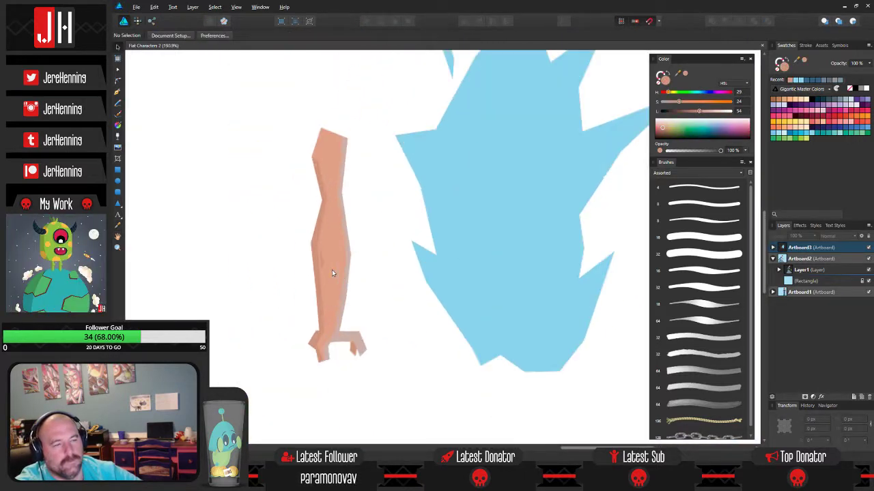
- Delete the blue shading overlays from the arm and the hand
scroll(331, 272, "down", 2)
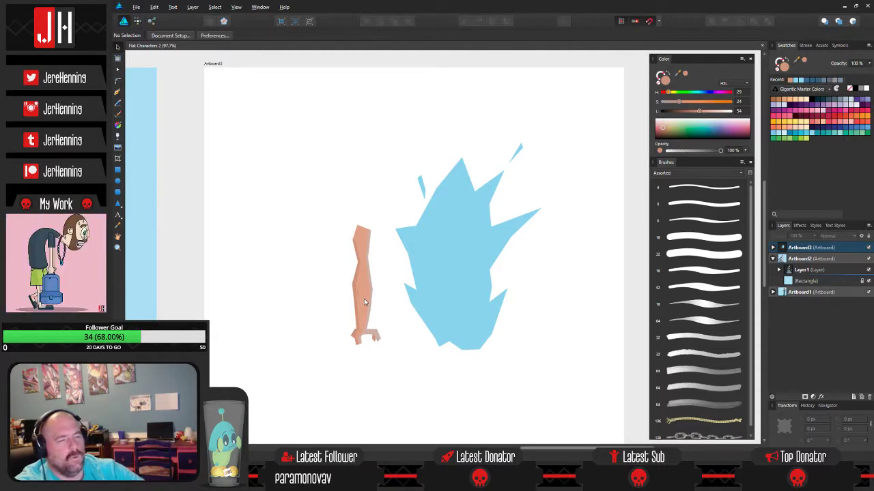
scroll(361, 322, "up", 3)
scroll(362, 322, "up", 2)
left_click_drag(362, 322, 327, 237)
scroll(338, 241, "down", 1)
left_click_drag(370, 193, 371, 275)
scroll(370, 280, "down", 1)
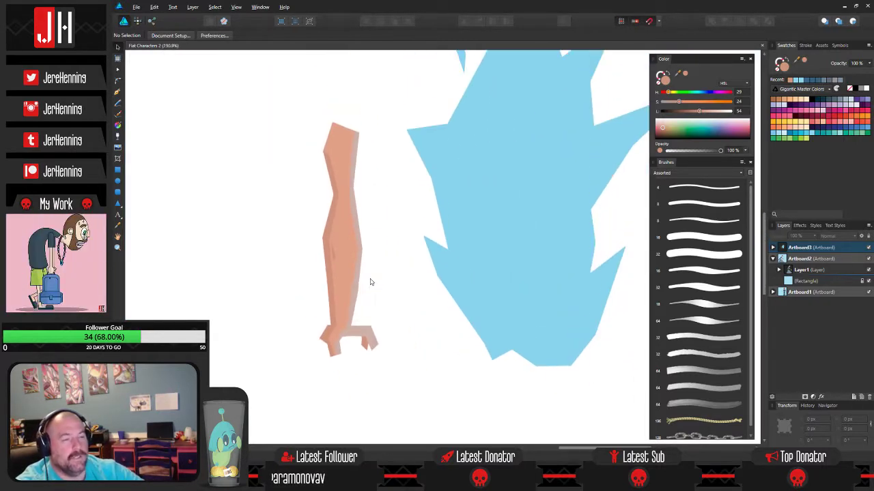
left_click(353, 273)
left_click(356, 275)
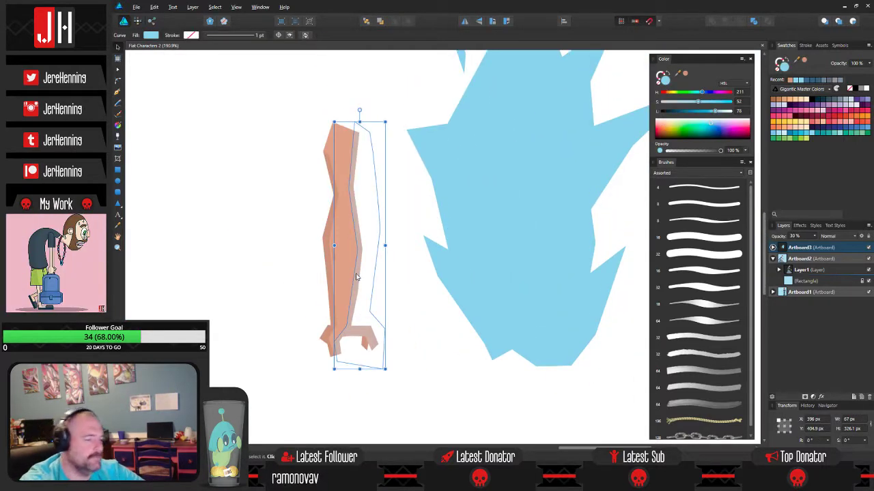
left_click(372, 310)
left_click(361, 330)
left_click(397, 297)
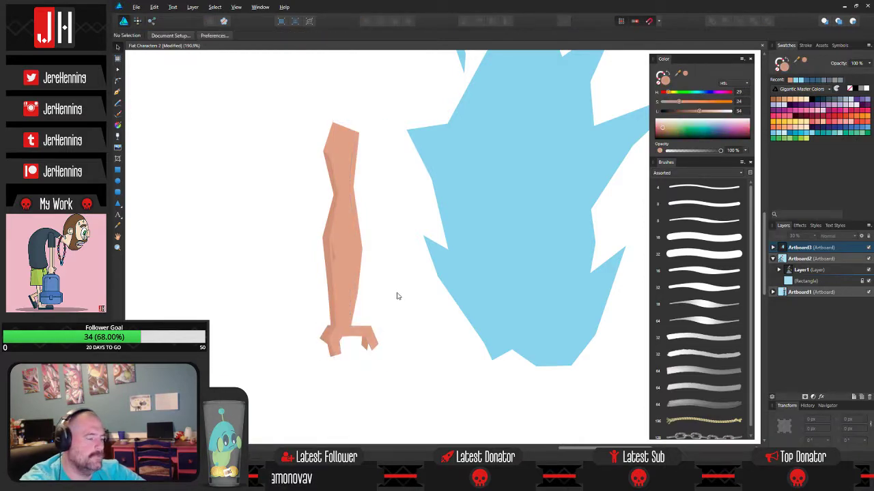
key("super")
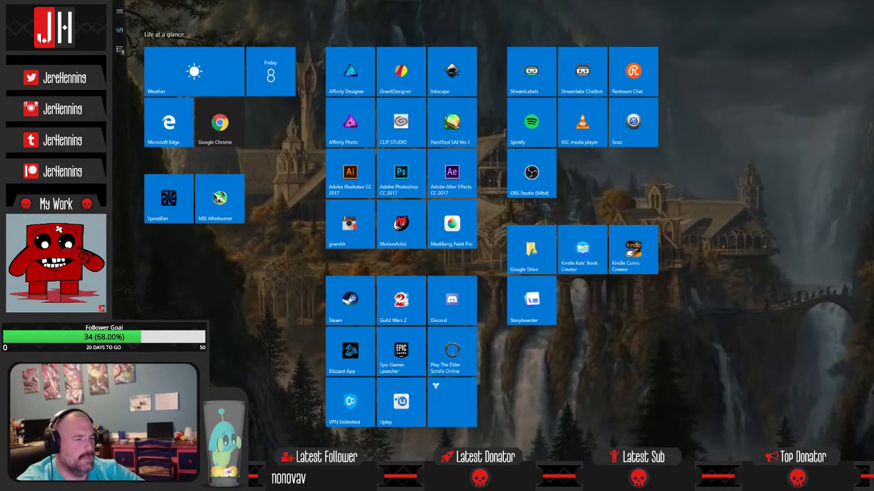
key("super")
- Start a jagged flame outline with the Pen tool, running from the wrist's left edge down the left side below the hand
scroll(402, 326, "up", 3)
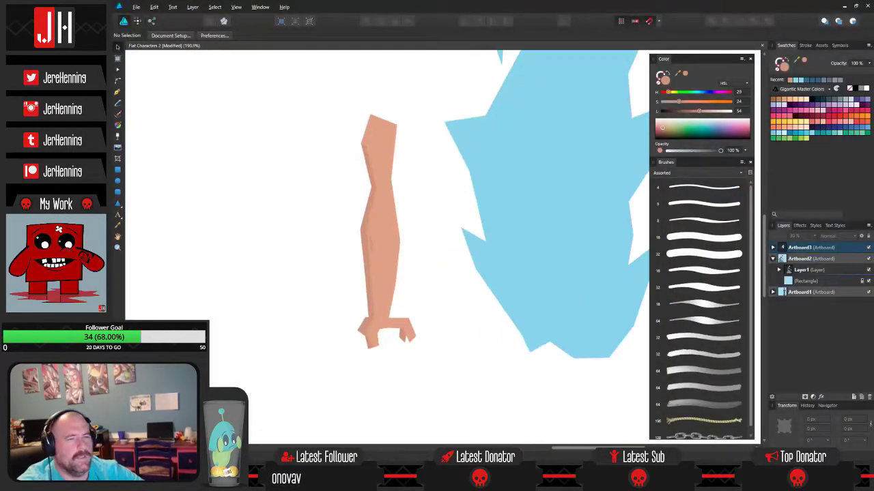
left_click(118, 93)
scroll(332, 304, "up", 1)
left_click_drag(372, 298, 360, 291)
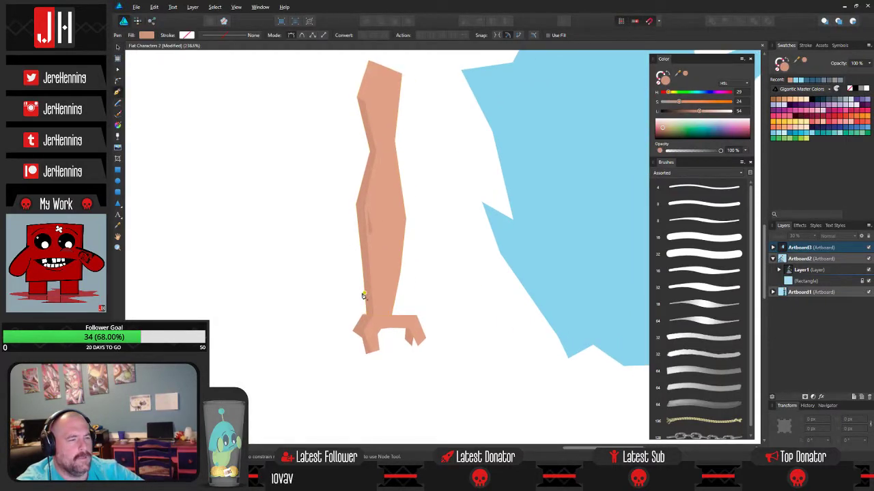
scroll(316, 324, "down", 2)
left_click_drag(301, 318, 321, 318)
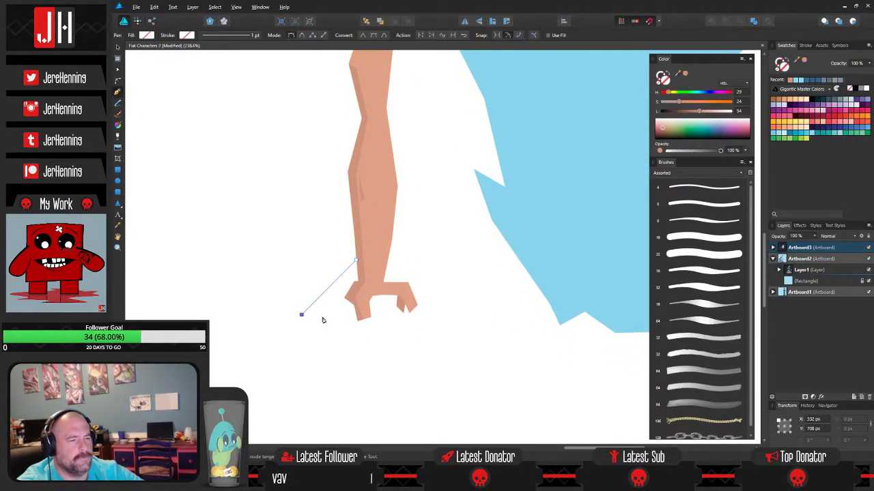
scroll(342, 264, "down", 5)
left_click(279, 296)
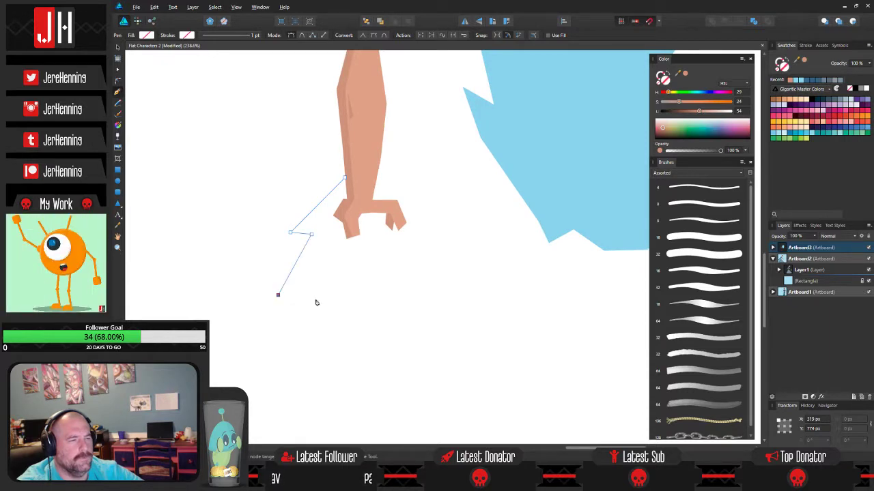
left_click(369, 318)
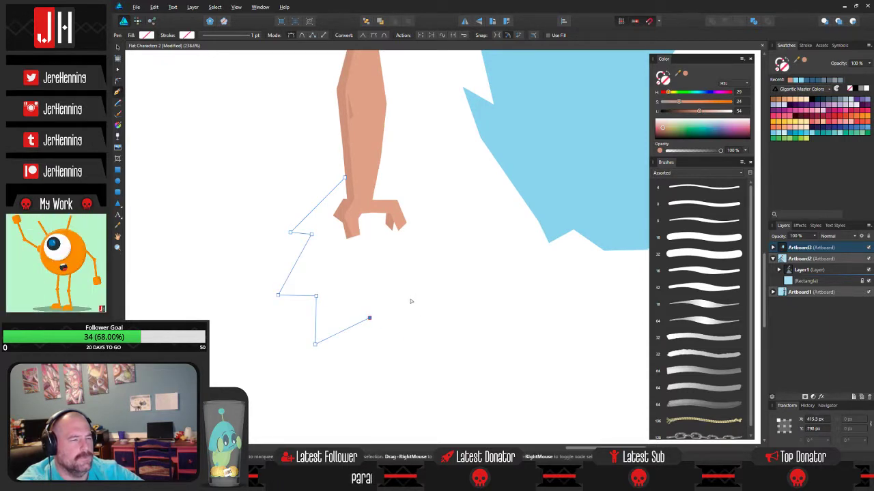
scroll(364, 338, "down", 2)
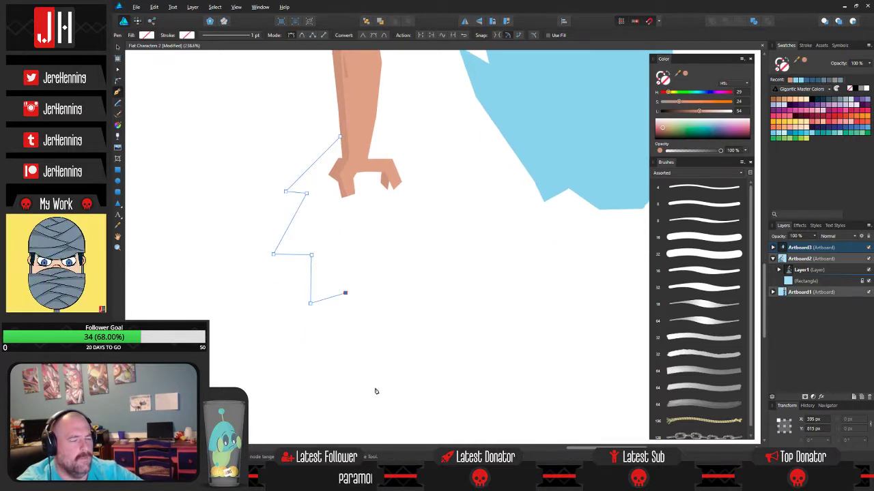
scroll(375, 392, "down", 3)
- Continue the outline down to a long pointed tip and up the spiky right side, closing it at the wrist
left_click(364, 382)
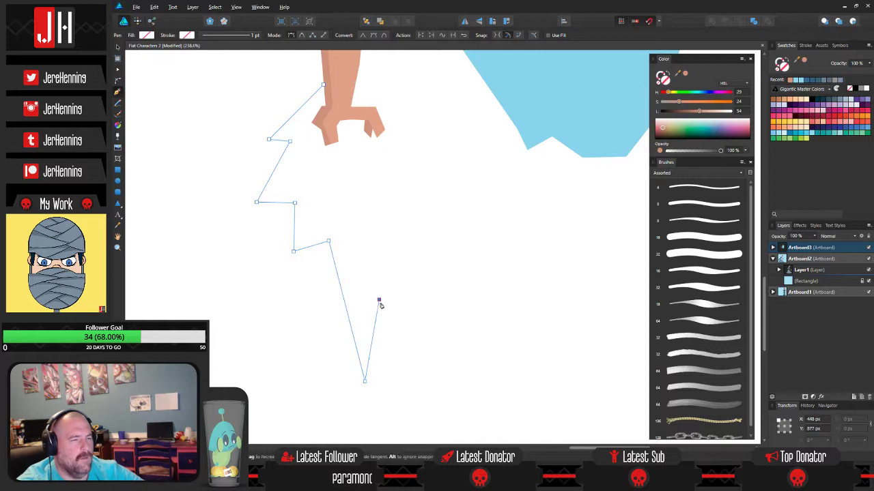
left_click(388, 231)
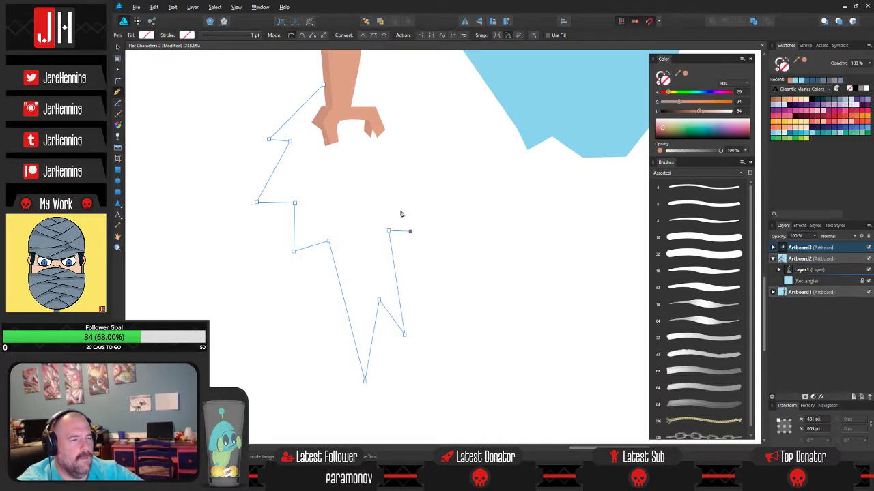
left_click(398, 156)
left_click(444, 145)
left_click(394, 101)
left_click(348, 81)
left_click(324, 85)
scroll(391, 229, "down", 2)
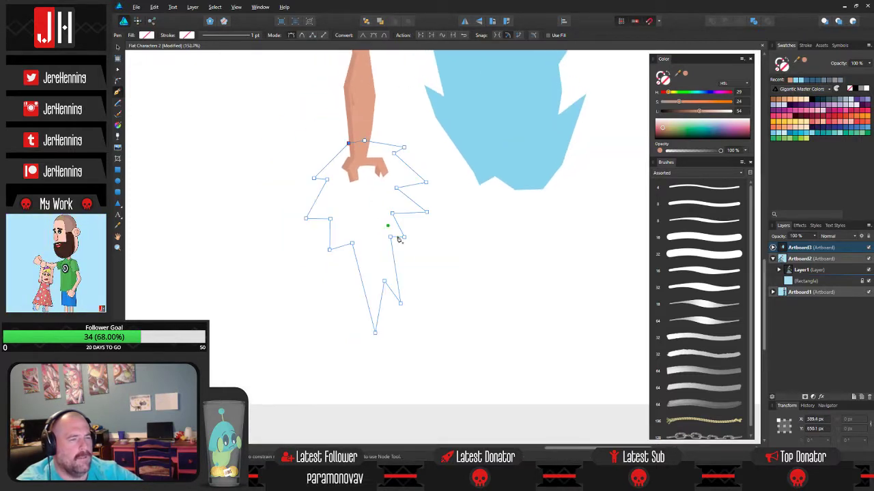
- Fill the jagged flame shape around the hand with the light blue swatch
left_click(811, 134)
key("v")
left_click(514, 268)
- Reposition the flame shape's upper node so its top edge meets the right edge of the arm at the wrist
key("a")
left_click(368, 196)
left_click_drag(383, 204, 396, 256)
scroll(375, 203, "up", 3)
left_click_drag(383, 182, 392, 183)
left_click(419, 169)
scroll(401, 193, "up", 3)
- Set the light blue flame shape's opacity to 30% and deselect it
left_click(400, 209)
key("3")
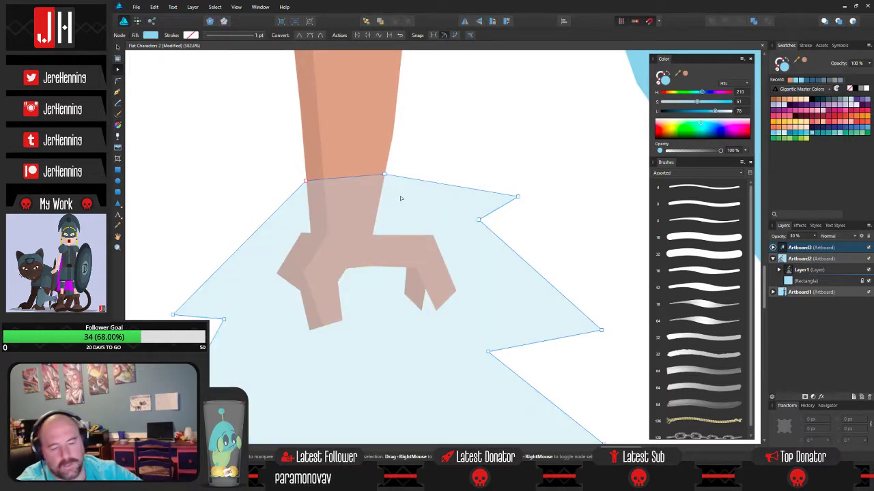
key("v")
left_click(470, 127)
scroll(471, 141, "down", 3)
scroll(470, 178, "down", 2)
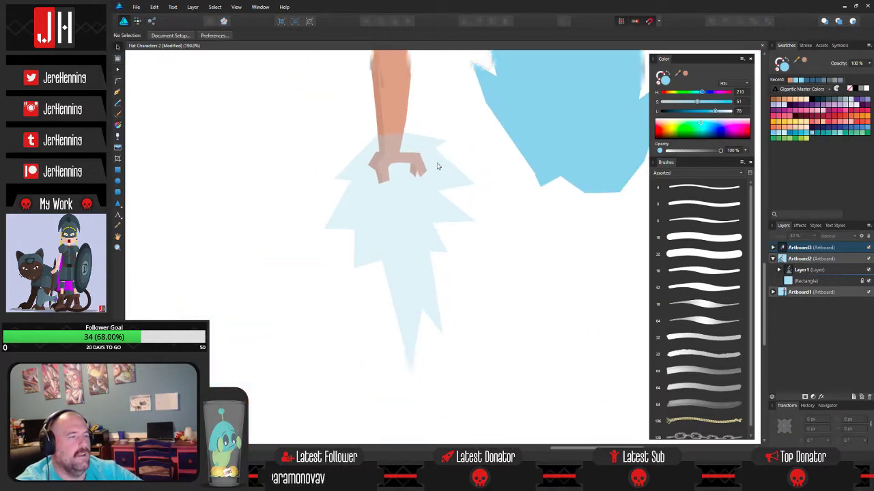
scroll(438, 166, "down", 3)
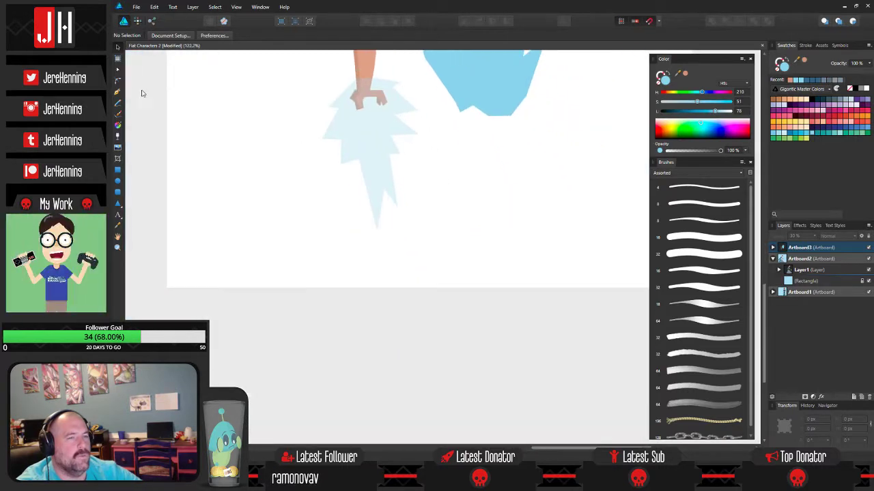
- Delete the old large blue flame shape and the two small slivers beside it on Artboard3
scroll(423, 217, "down", 3)
left_click(432, 163)
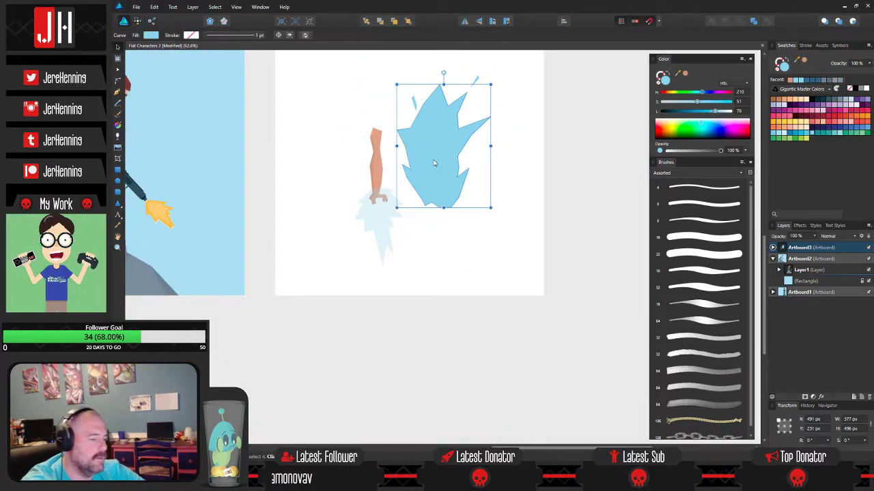
key("Delete")
left_click_drag(397, 60, 542, 148)
key("Delete")
- Rotate the arm together with its flame by 90° so they extend horizontally from the artboard's left edge
left_click_drag(337, 94, 478, 317)
left_click_drag(367, 120, 313, 164)
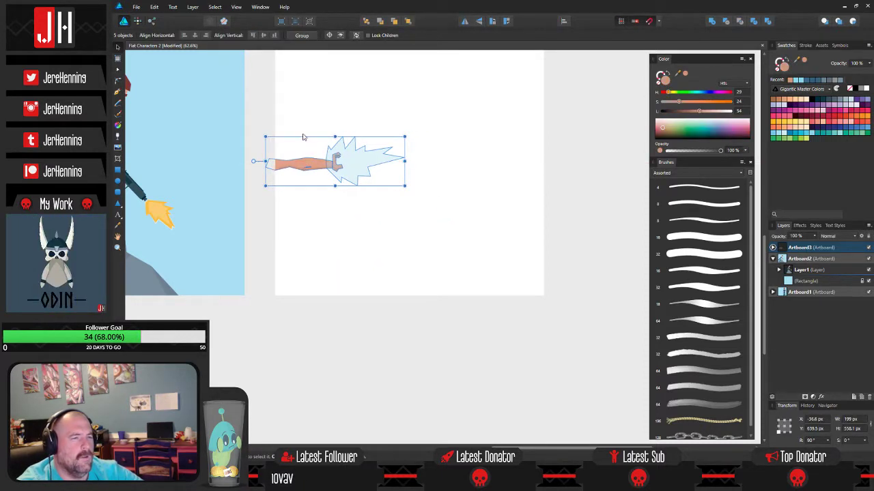
- Shift the three nodes at the flame's long pointed end slightly downward to level it with the arm
scroll(385, 156, "up", 5)
left_click(387, 175)
key("a")
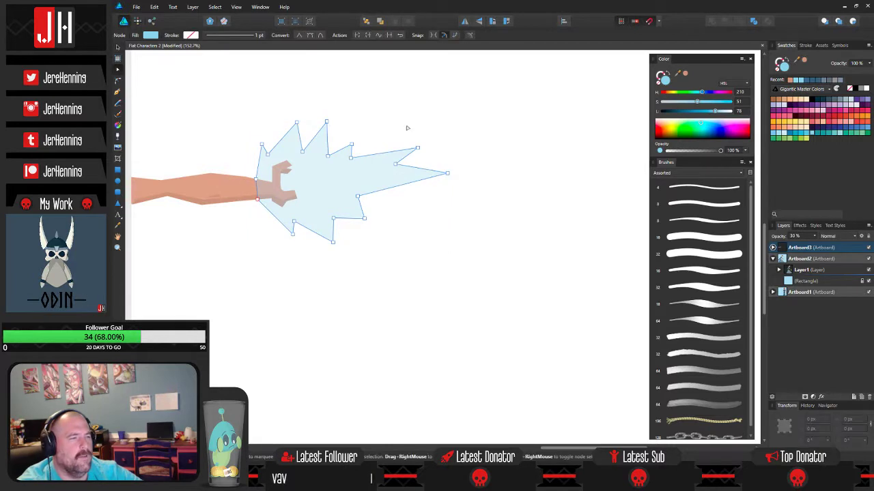
left_click_drag(389, 134, 431, 185)
left_click(476, 172)
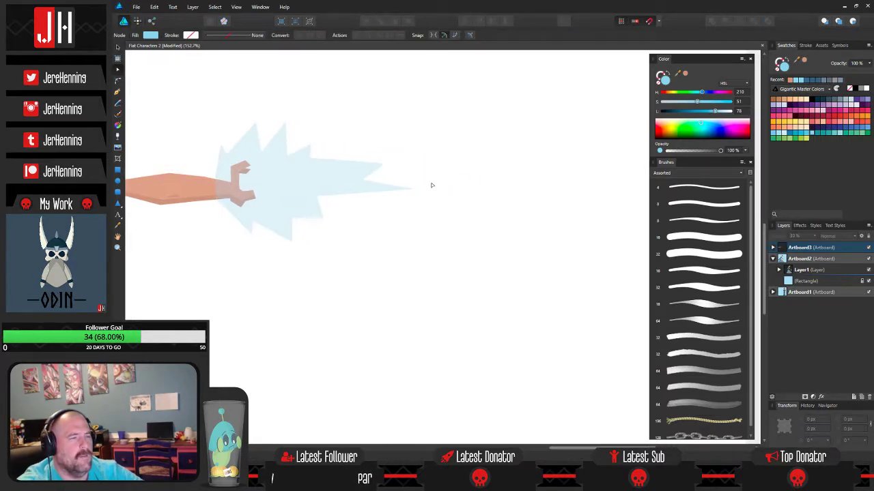
- Extend the upper spike at the flame's pointed end slightly outward
scroll(431, 185, "up", 1)
left_click(344, 162)
left_click_drag(374, 162, 380, 167)
left_click(457, 170)
left_click_drag(448, 169, 395, 168)
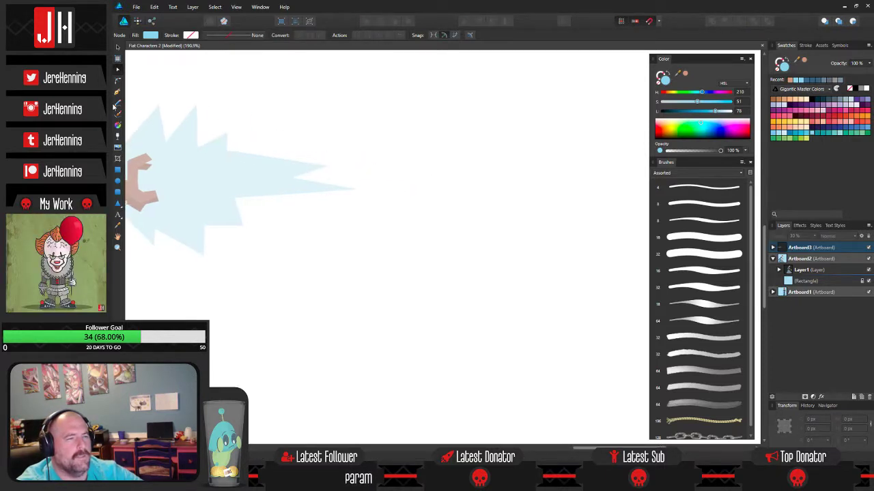
- Draw a long thin jagged wisp outline trailing off beyond the flame's tip with the Pen tool
left_click(118, 92)
left_click(341, 170)
left_click(407, 163)
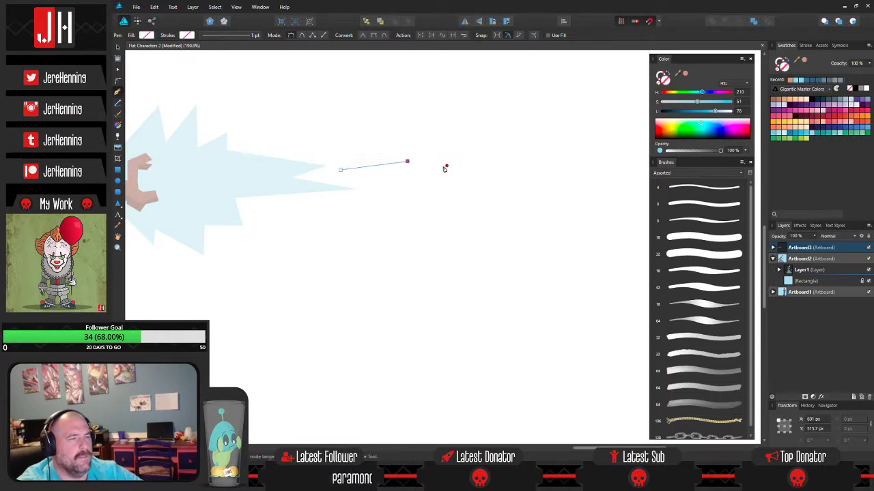
left_click(451, 167)
left_click(485, 167)
left_click(579, 176)
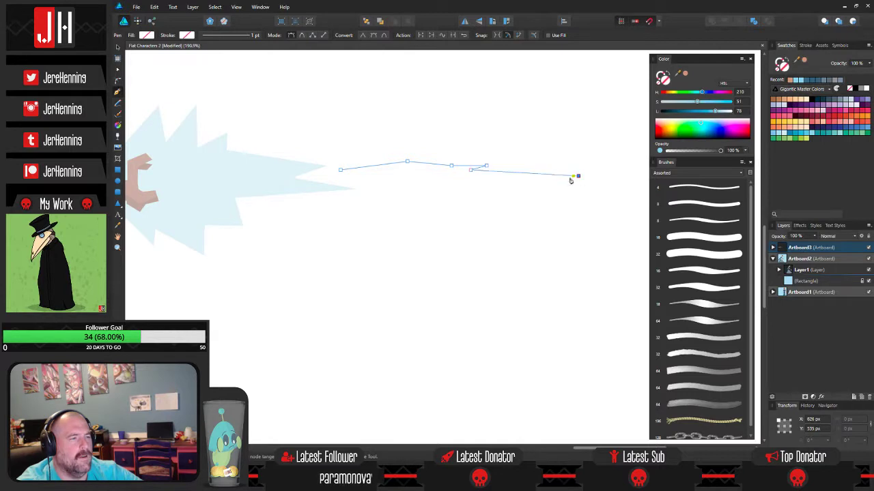
left_click(459, 182)
left_click(427, 180)
left_click(389, 179)
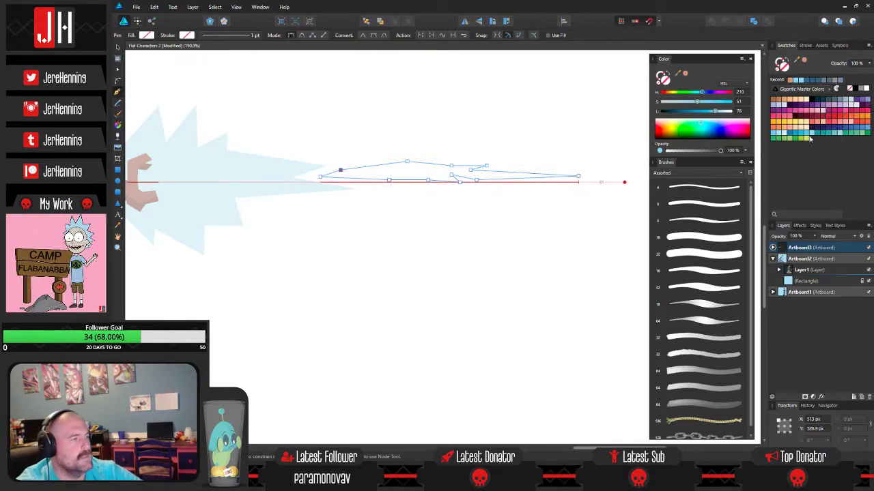
- Fill the wisp with the light blue swatch, make it as translucent as the hand flame, and deselect it
left_click(812, 135)
key("v")
left_click(439, 232)
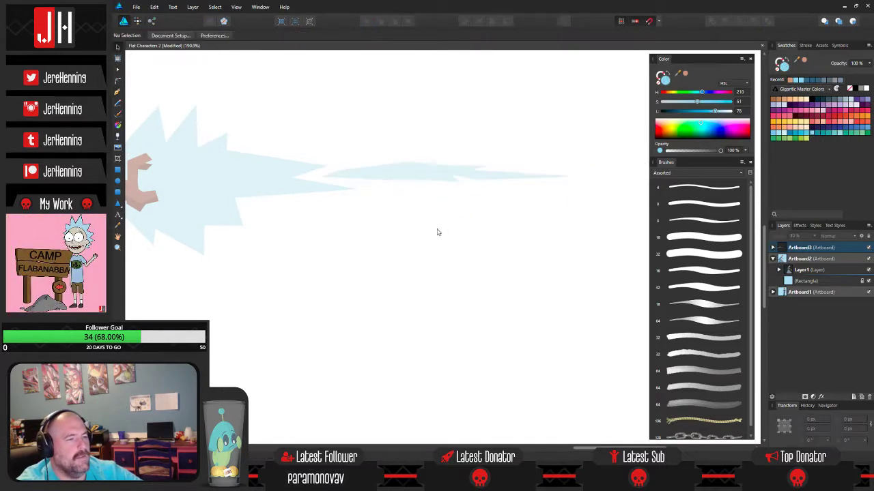
- Examine the arm, flame and trailing wisp on Artboard3 both up close and next to the neighbouring artboard
scroll(373, 197, "down", 3)
scroll(336, 203, "up", 5)
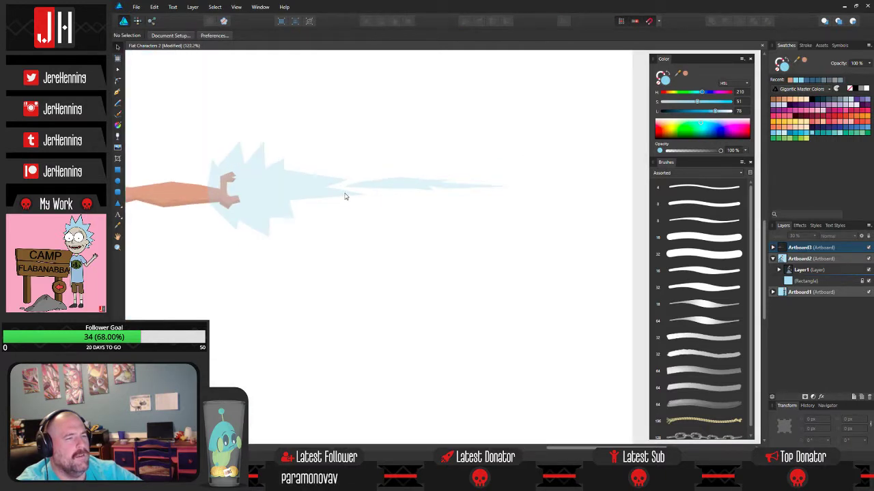
scroll(318, 215, "up", 2)
scroll(321, 214, "down", 3)
scroll(327, 211, "up", 1)
scroll(367, 204, "down", 2)
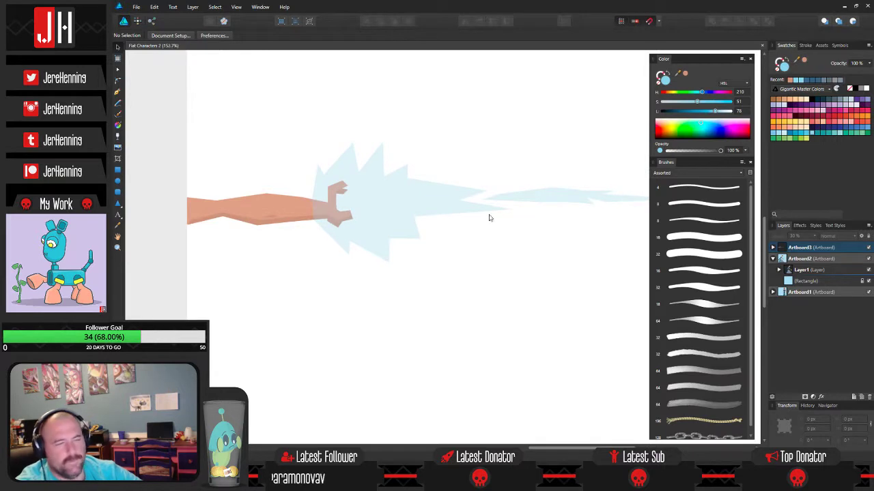
scroll(535, 231, "down", 1)
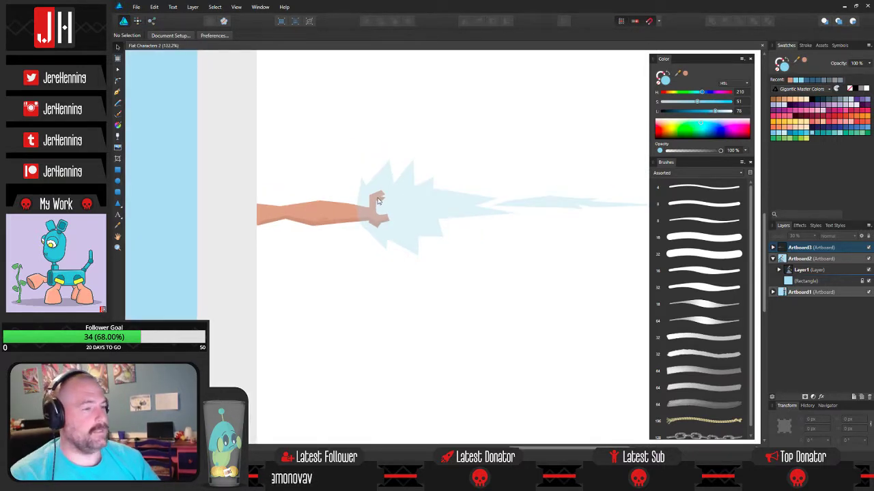
scroll(376, 197, "down", 1)
scroll(379, 208, "up", 1)
scroll(381, 209, "down", 3)
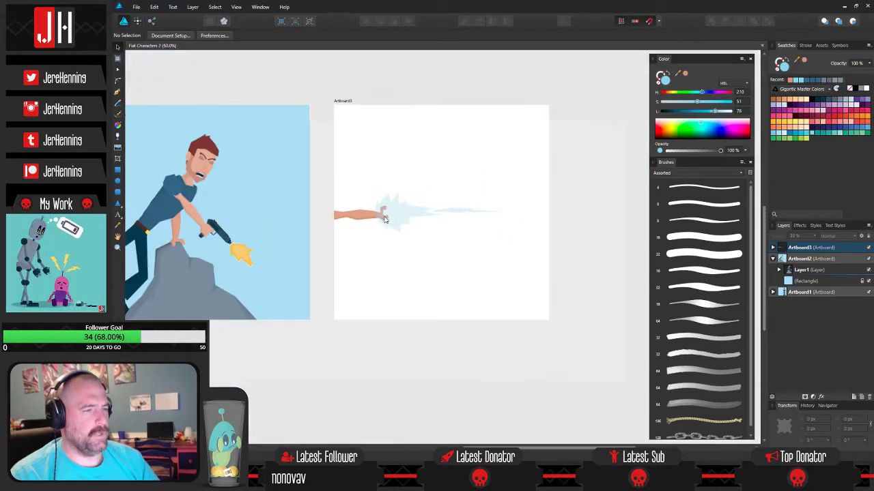
scroll(389, 238, "up", 4)
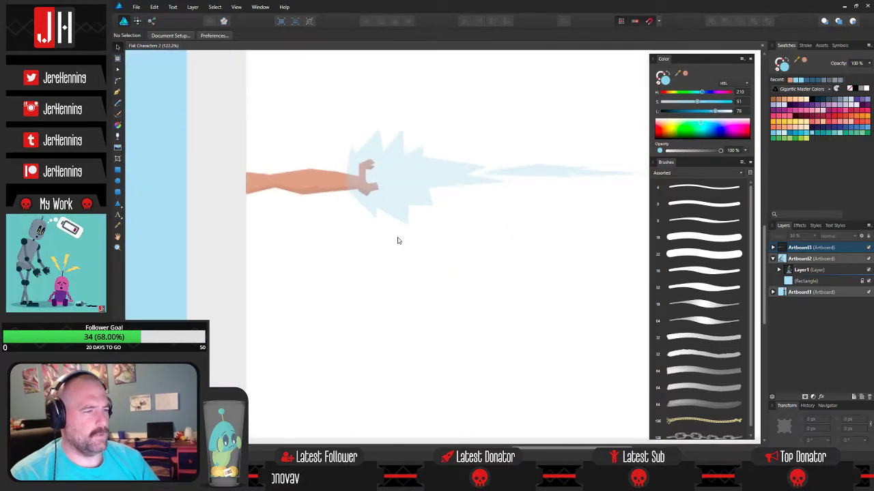
scroll(417, 242, "up", 1)
scroll(369, 246, "down", 3)
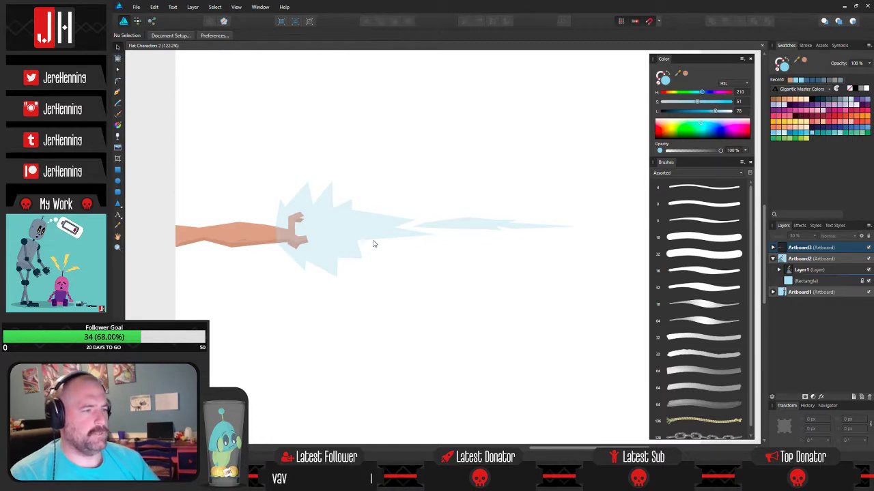
scroll(373, 244, "up", 2)
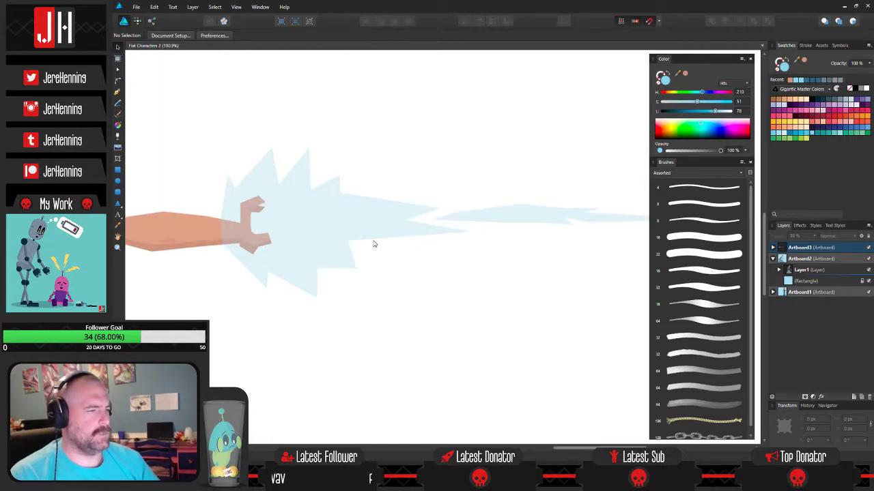
- Start a smaller flame outline at the upper fingertip and draw its pointed spikes inside the pale flame
left_click(118, 93)
scroll(311, 244, "up", 2)
left_click_drag(223, 208, 274, 227)
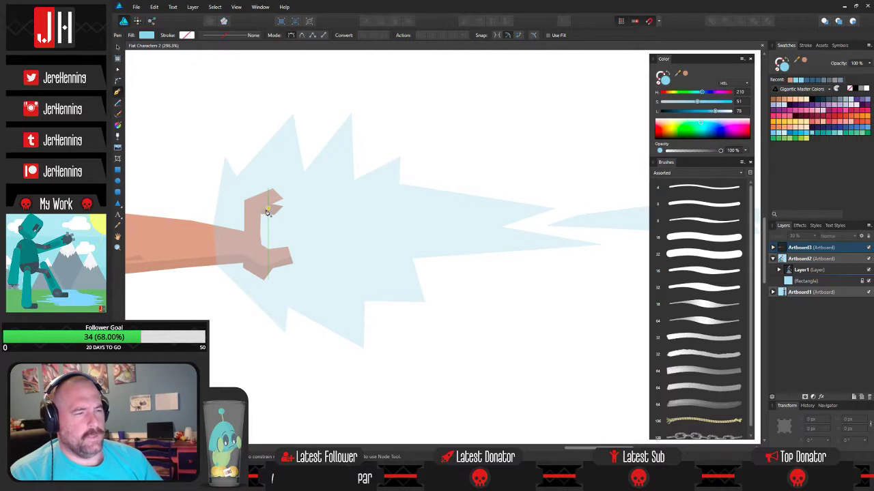
left_click(276, 202)
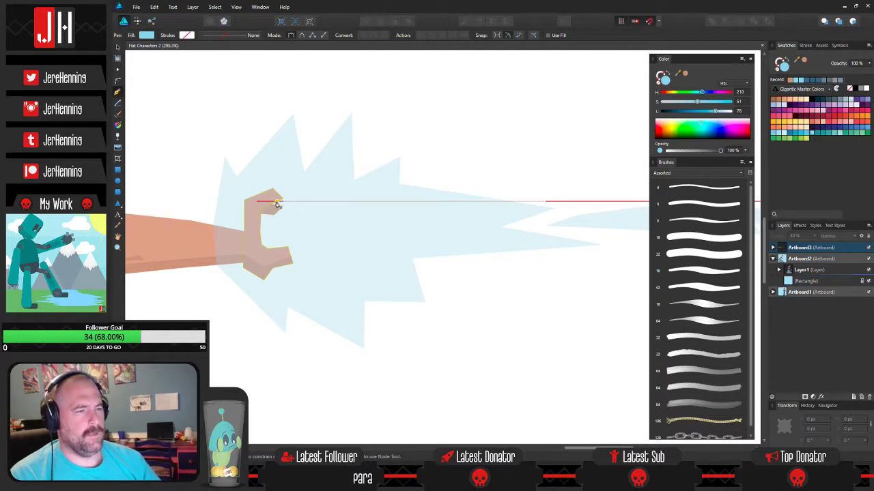
left_click(316, 197)
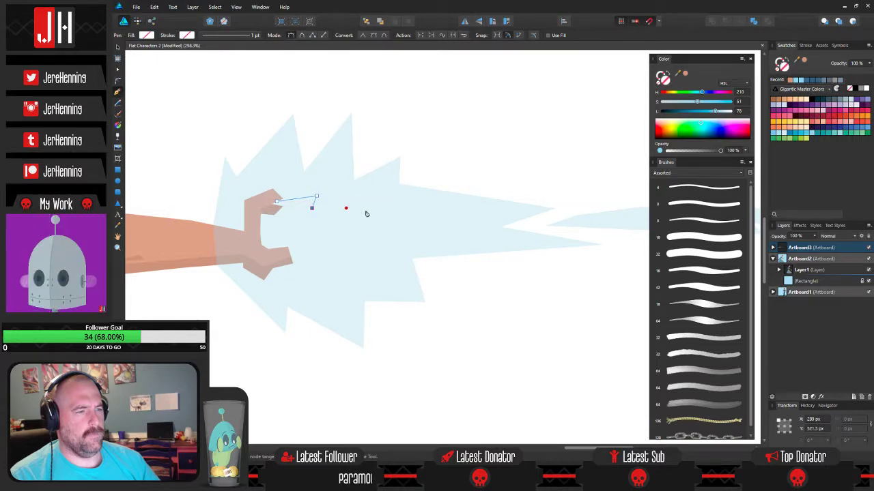
left_click(443, 234)
left_click(354, 244)
left_click(324, 245)
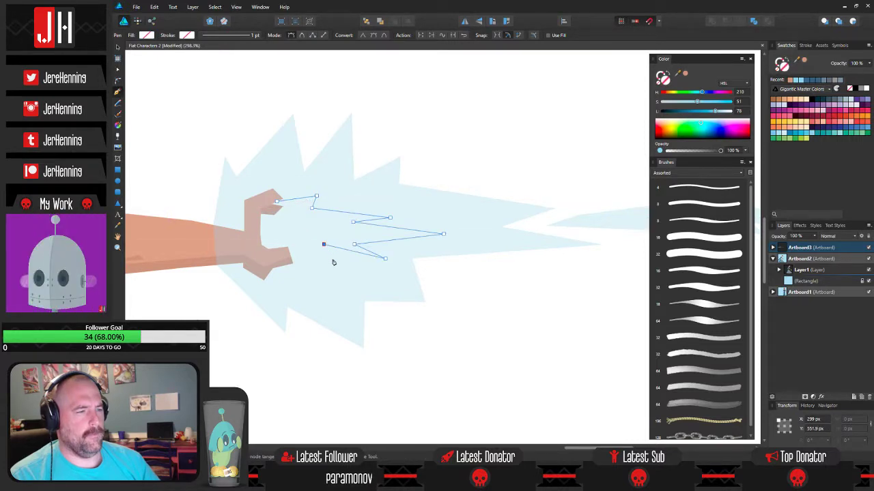
- Close the inner flame outline around the palm and fill it with the light blue swatch
left_click(268, 275)
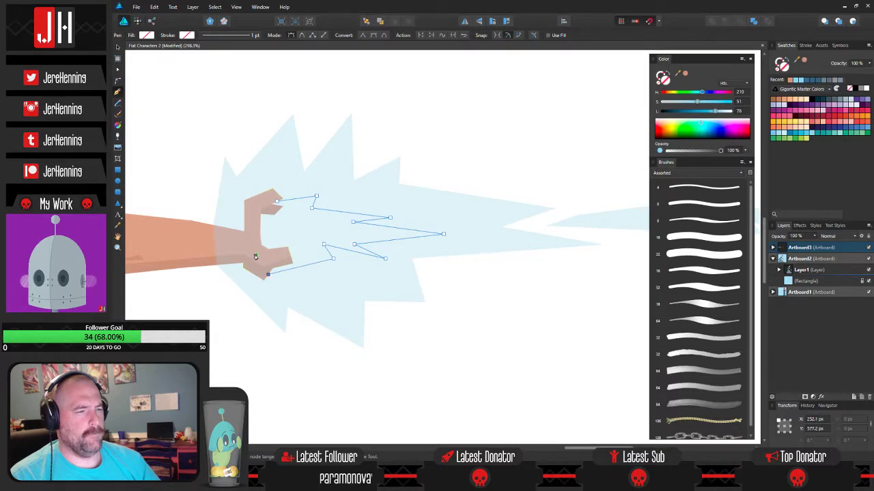
left_click(252, 213)
left_click(265, 202)
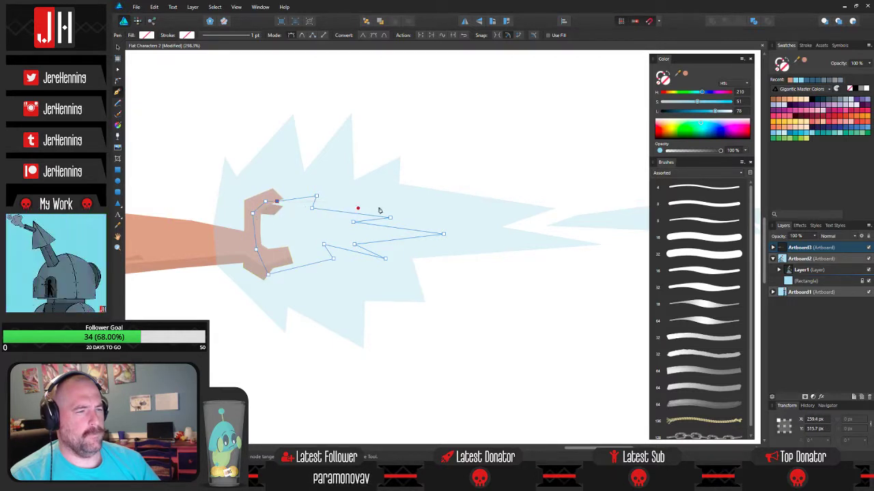
left_click(809, 135)
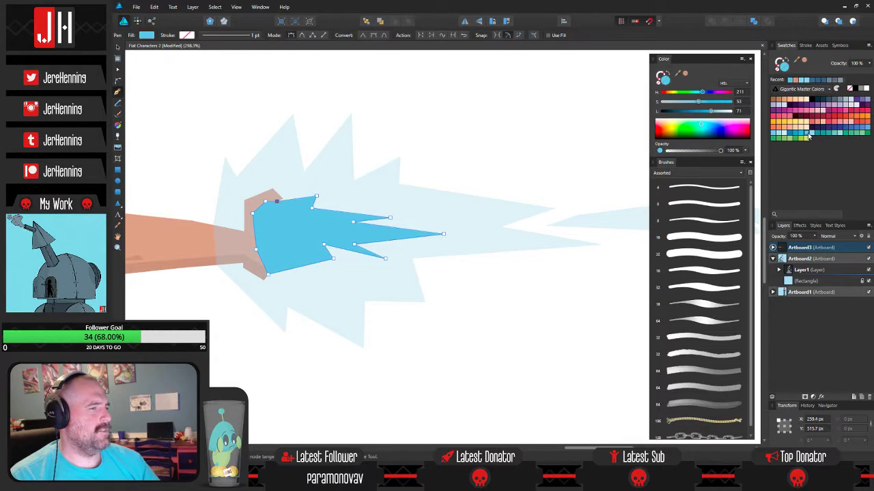
left_click(812, 134)
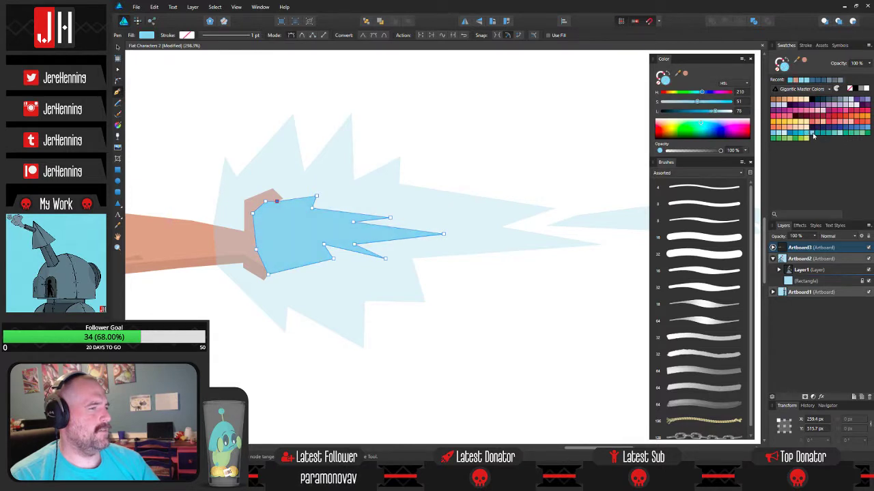
- Try to restack the inner flame behind the hand by cutting it and pasting it back
key("Delete")
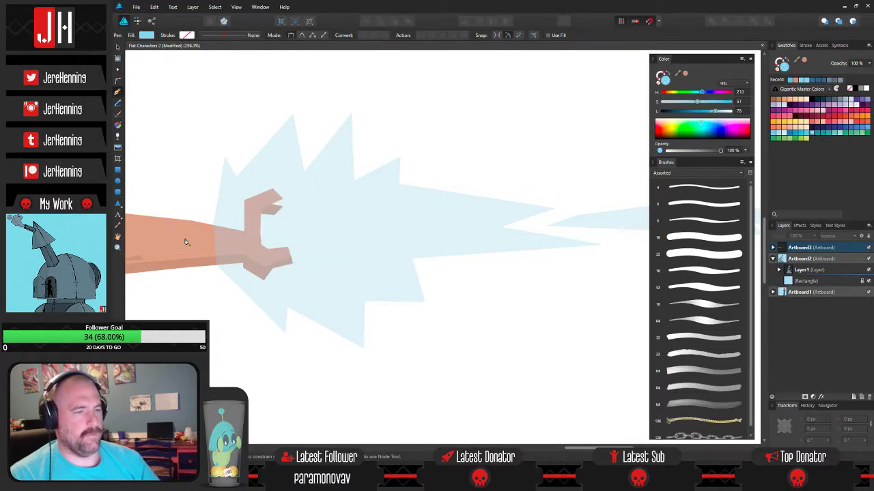
key("v")
left_click(187, 240)
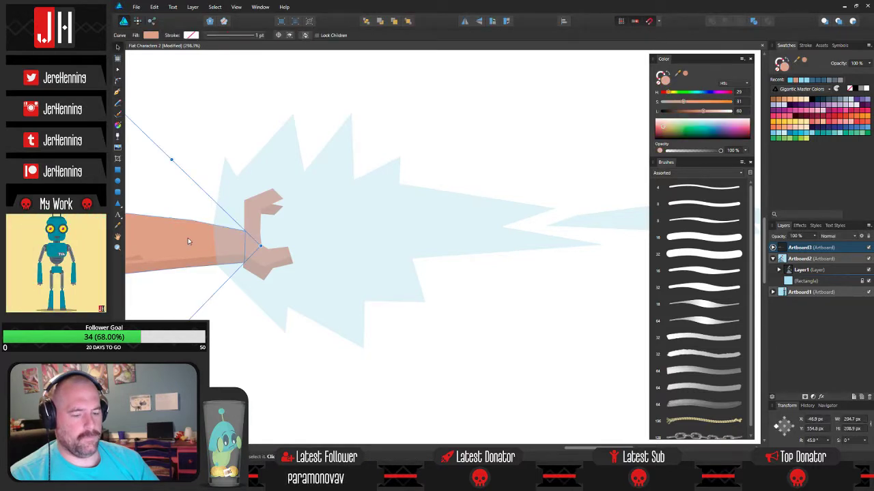
left_click(324, 239)
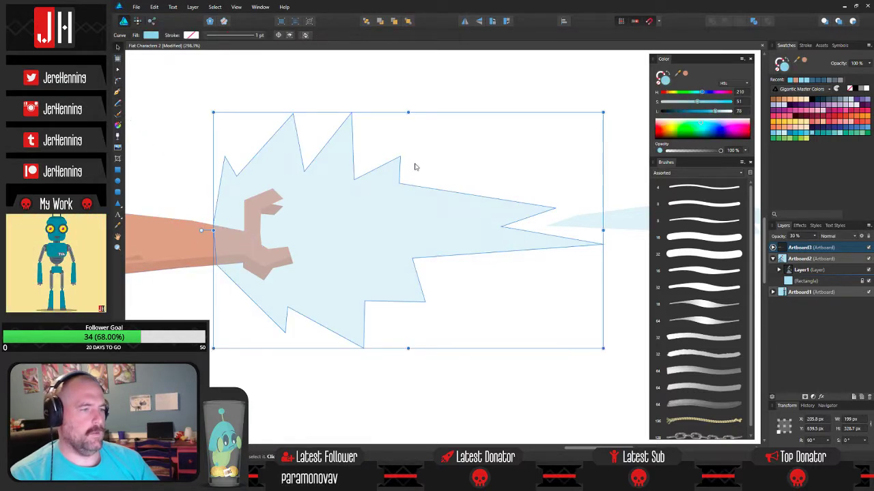
key("Delete")
key("ctrl+z")
key("ctrl+z")
key("Delete")
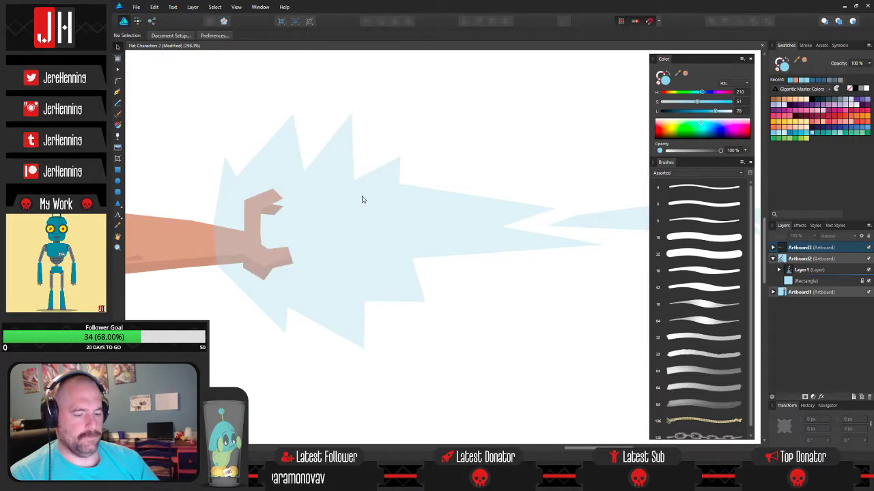
left_click(363, 199)
key("ctrl+v")
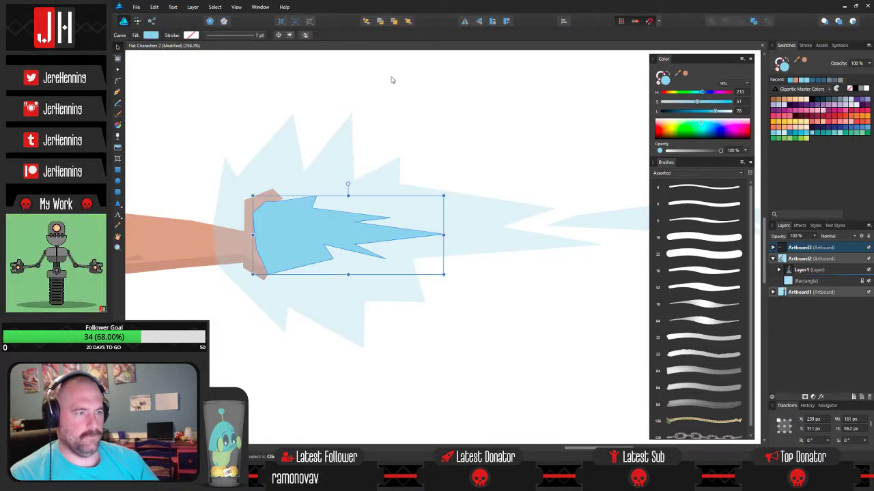
left_click(406, 103)
left_click(328, 223)
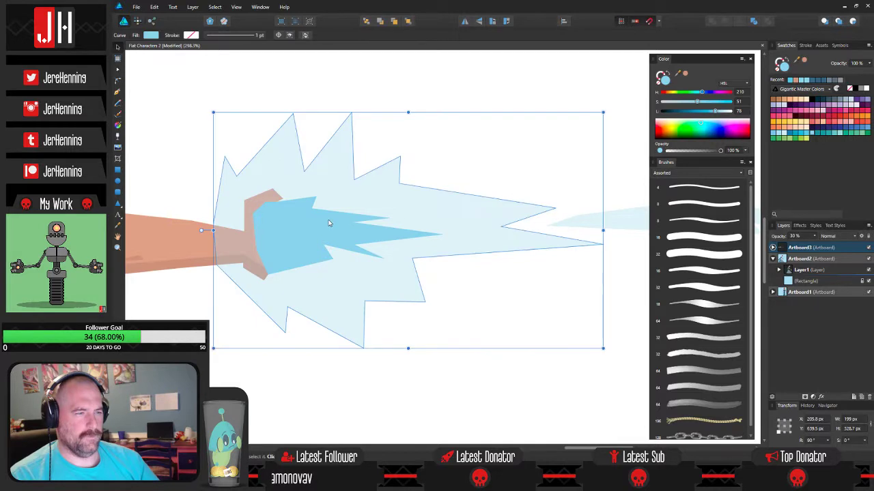
left_click(441, 183)
scroll(434, 185, "down", 1)
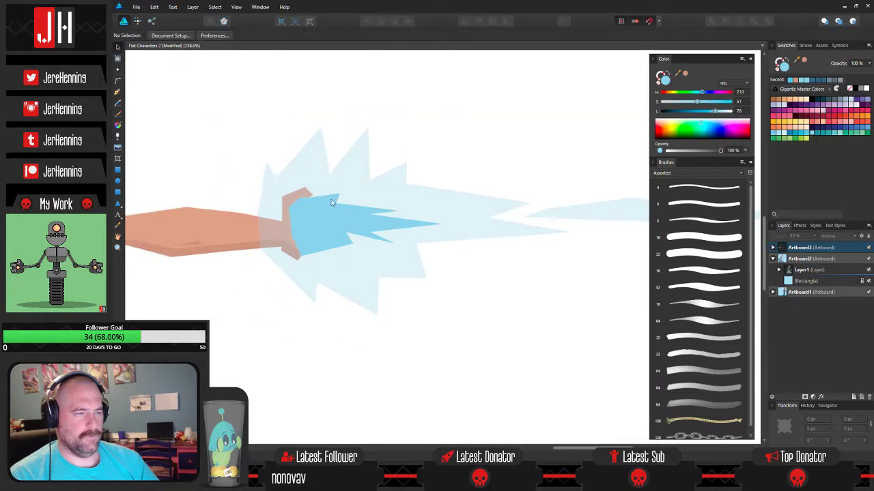
left_click(337, 219)
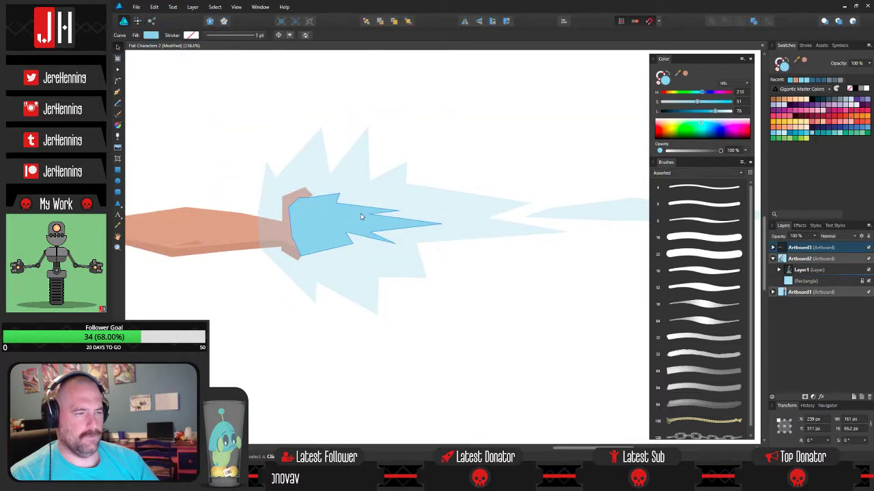
key("Delete")
key("ctrl+z")
key("Escape")
- Move the pale outer flame up clear of the hand and restack the inner flame behind the thumb and fingers
left_click_drag(444, 224, 449, 101)
left_click(322, 224)
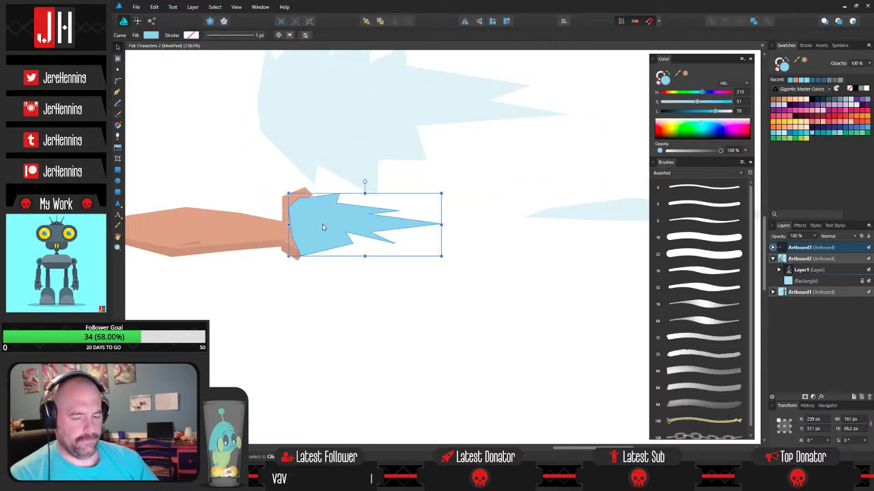
key("Delete")
left_click(305, 207)
key("ctrl+z")
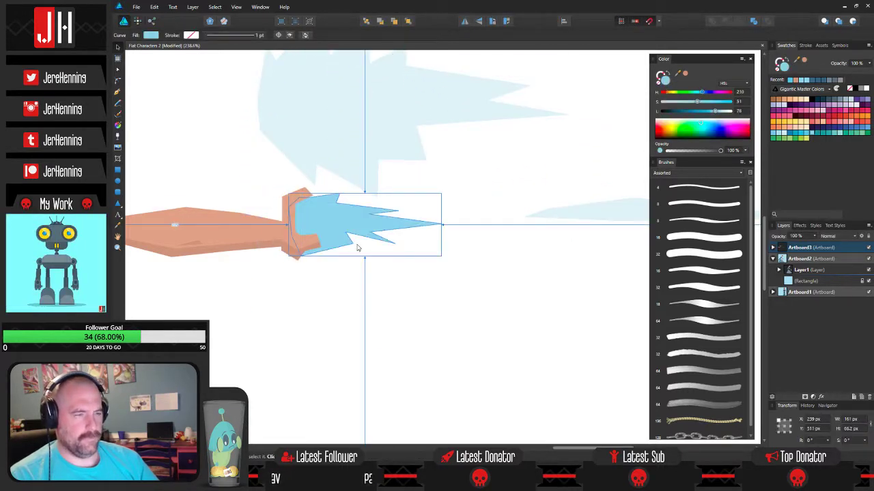
left_click(365, 259)
scroll(362, 253, "up", 5)
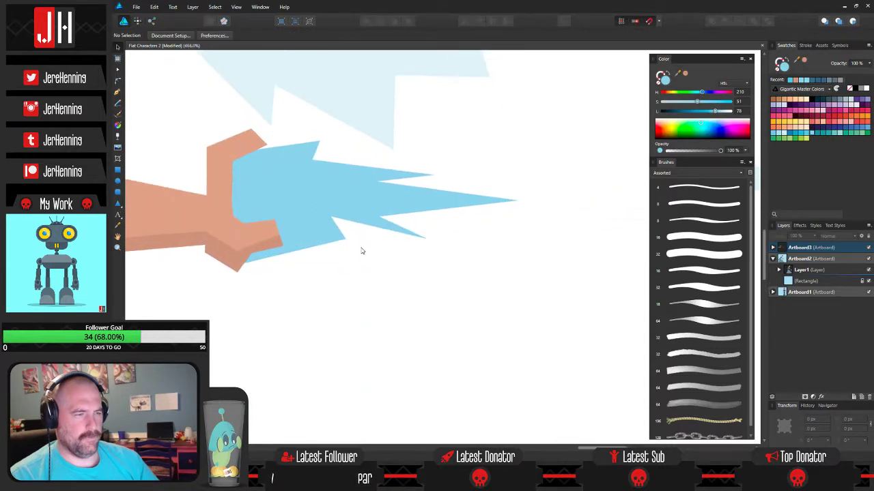
- Shift the inner flame's middle spike tips and notches together slightly up and outward from the palm
key("a")
left_click(343, 238)
left_click_drag(315, 241, 333, 263)
left_click_drag(334, 169, 523, 314)
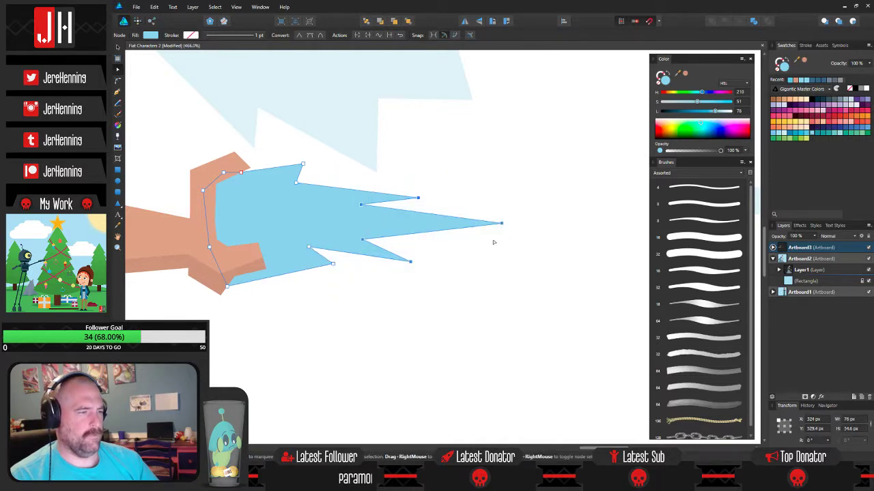
left_click_drag(501, 226, 514, 208)
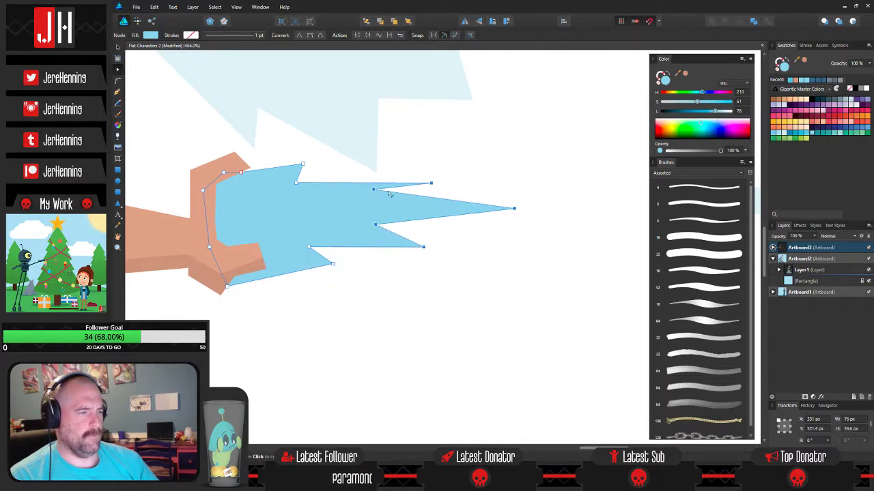
- Reshape the inner flame by deepening its notches, shortening the upper long spike and adding small extra spikes on both edges
left_click_drag(373, 189, 365, 224)
left_click_drag(423, 247, 427, 234)
left_click_drag(361, 246, 343, 236)
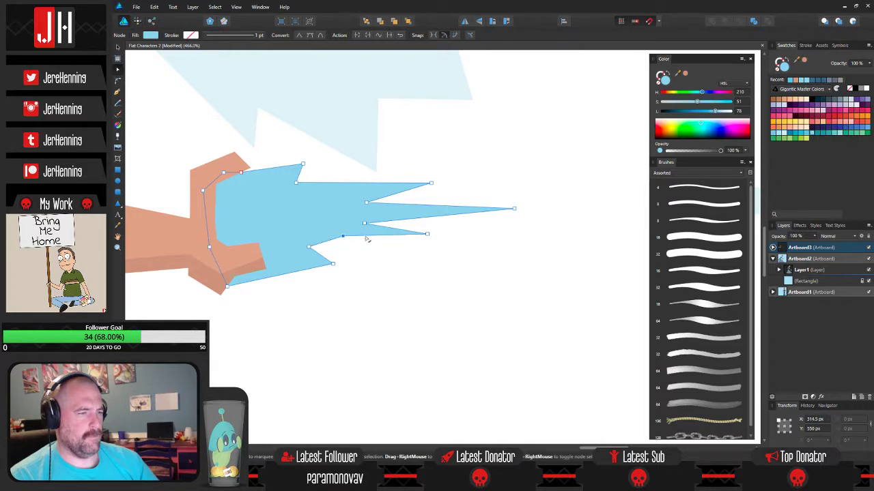
left_click_drag(431, 184, 414, 183)
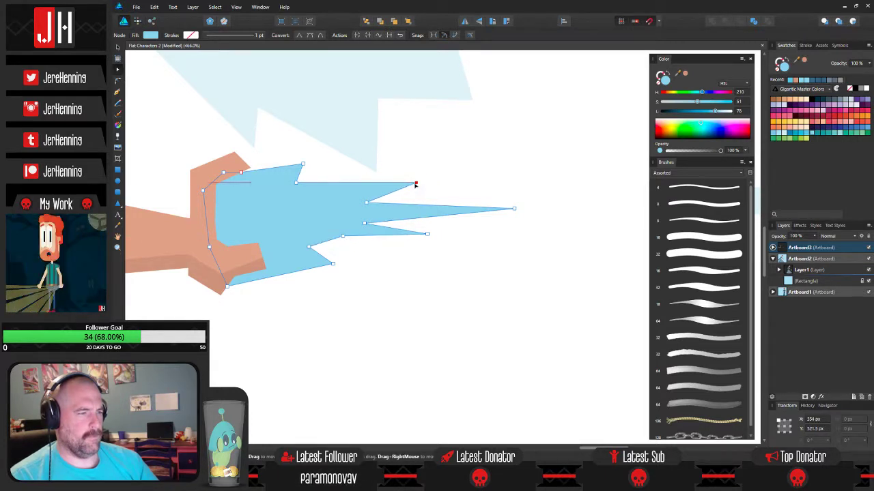
left_click_drag(342, 184, 361, 183)
mouse_move(328, 241)
left_mouse_down()
mouse_move(354, 257)
mouse_move(357, 245)
mouse_move(336, 257)
left_mouse_up()
left_click(377, 258)
scroll(383, 263, "down", 5)
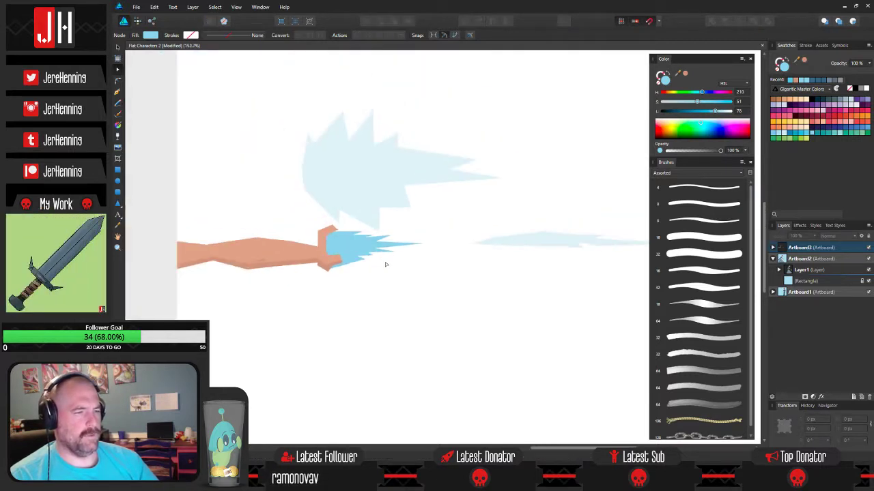
- Move the pale outer flame back down so it surrounds the hand and inner flame
key("v")
left_click_drag(386, 177, 391, 260)
left_click(448, 182)
scroll(407, 192, "down", 2)
scroll(383, 221, "up", 6)
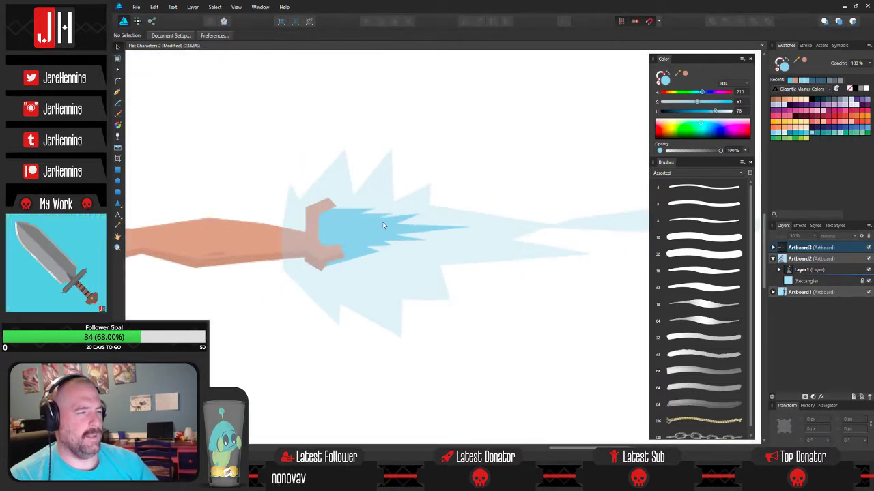
- Examine the assembled flame blast around the hand, both close up and from farther out
left_click(394, 272)
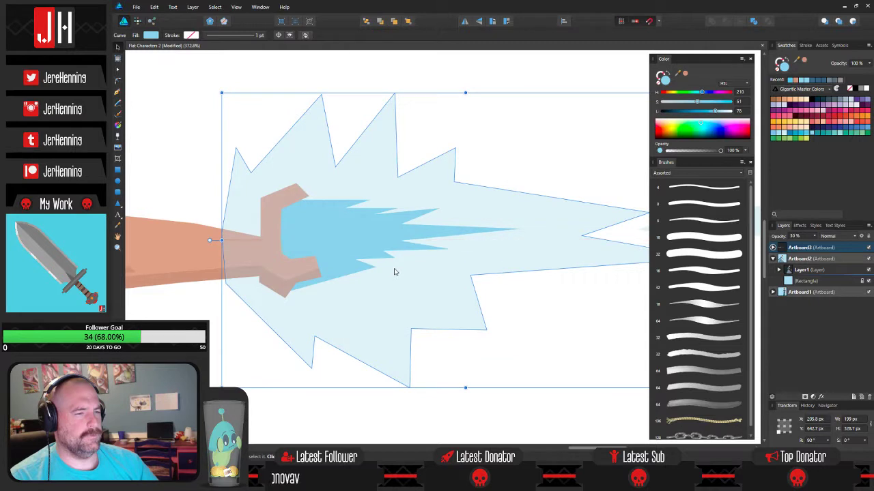
scroll(424, 283, "down", 4)
left_click(481, 312)
scroll(444, 290, "right", 3)
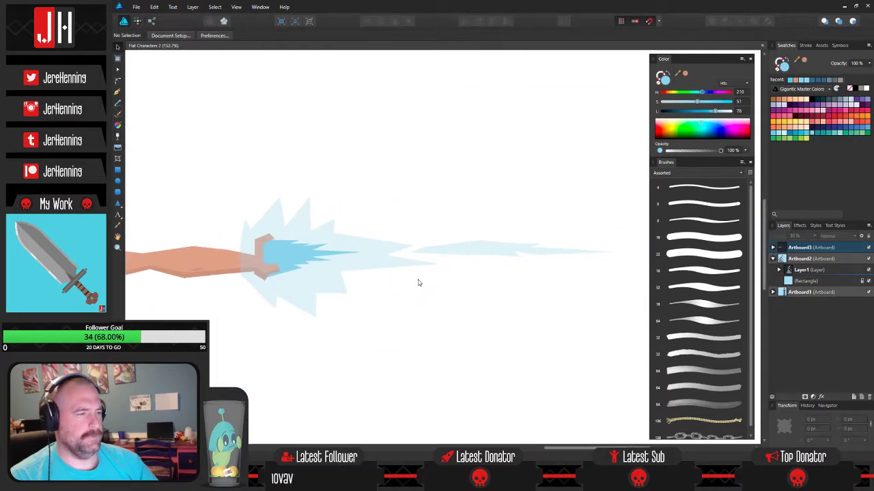
scroll(371, 252, "left", 2)
scroll(371, 252, "down", 3)
scroll(373, 250, "up", 3)
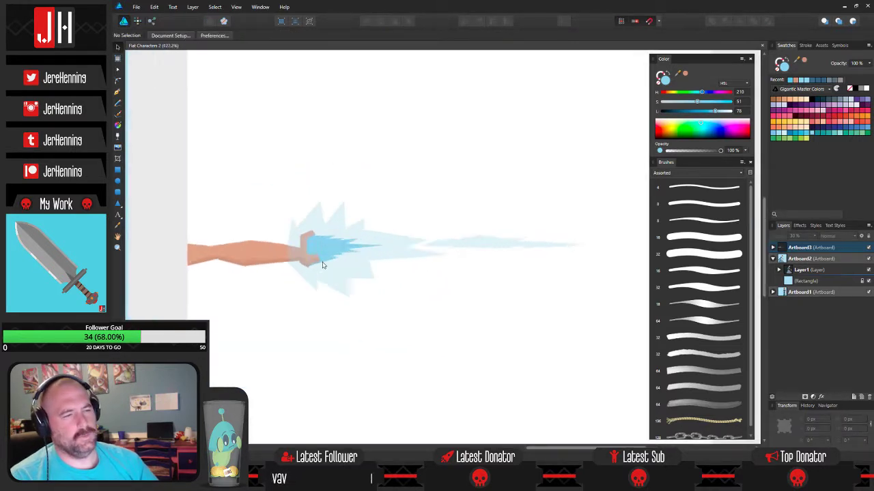
scroll(373, 249, "up", 2)
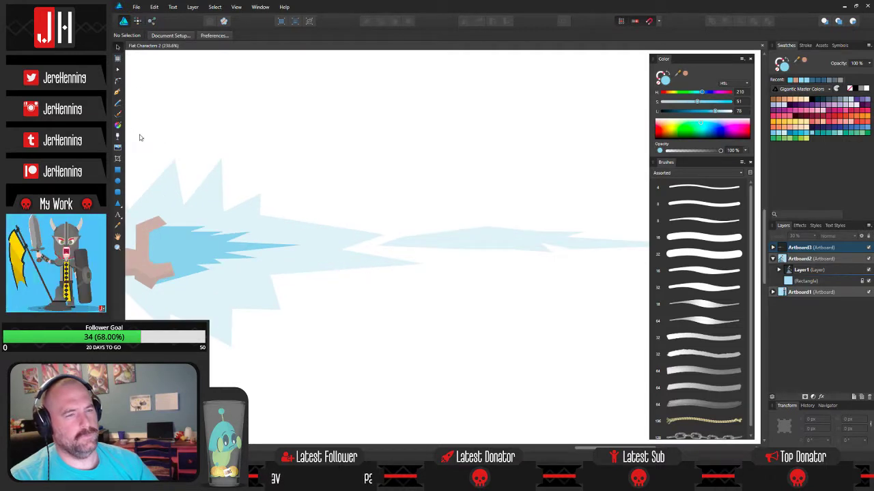
left_click(270, 240)
left_click(517, 202)
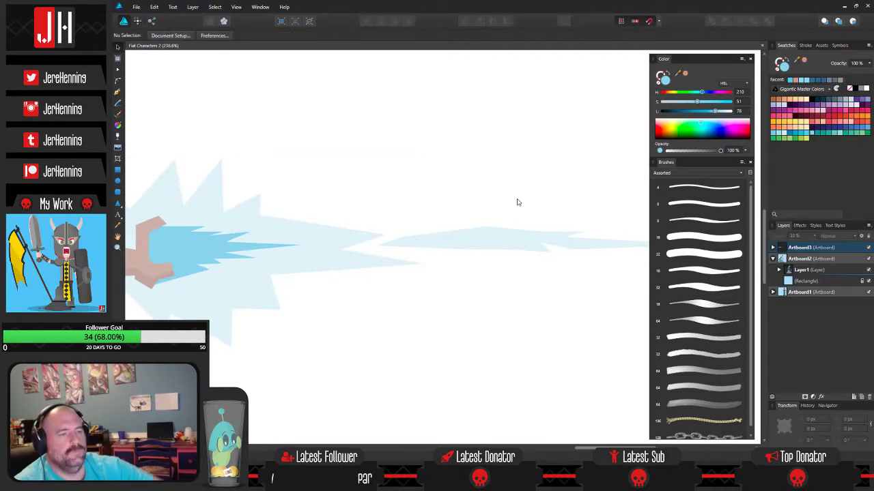
left_click_drag(360, 153, 504, 194)
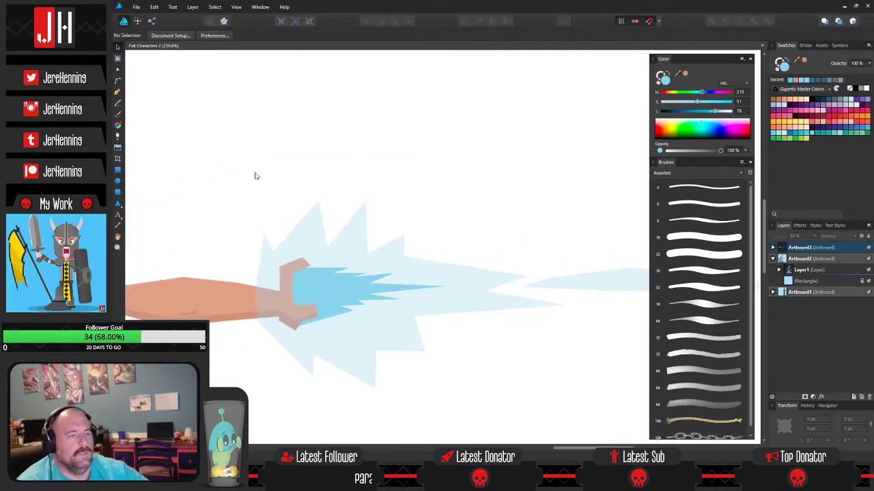
- Draw a small triangular highlight inside the outer flame's rearmost upper spike, filled white at 60% opacity
left_click(117, 94)
scroll(273, 239, "up", 3)
left_click(248, 279)
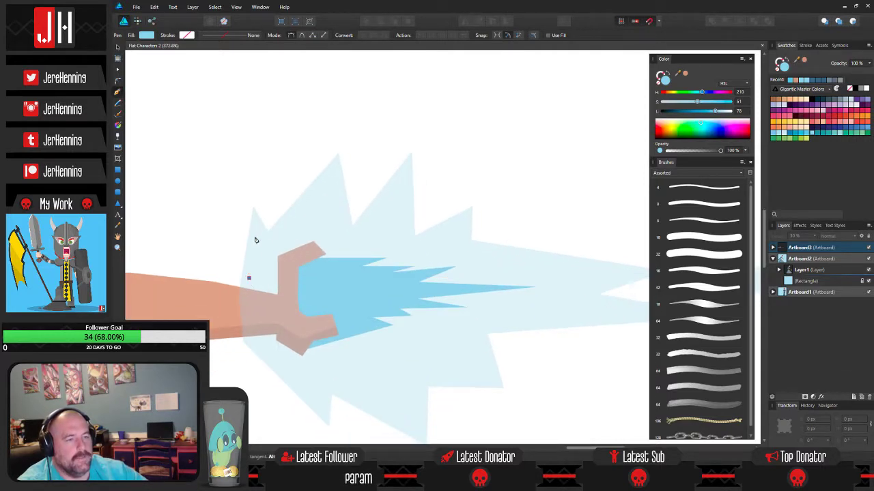
left_click(254, 226)
left_click(249, 278)
left_click(866, 89)
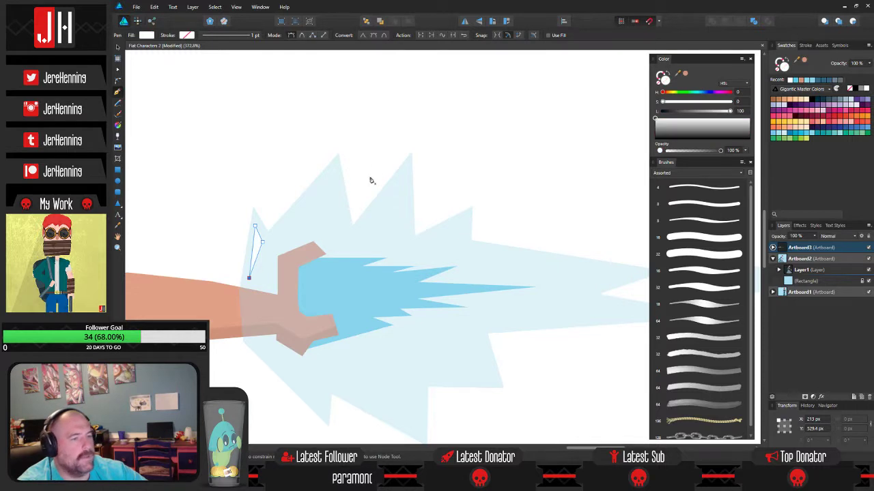
key("v")
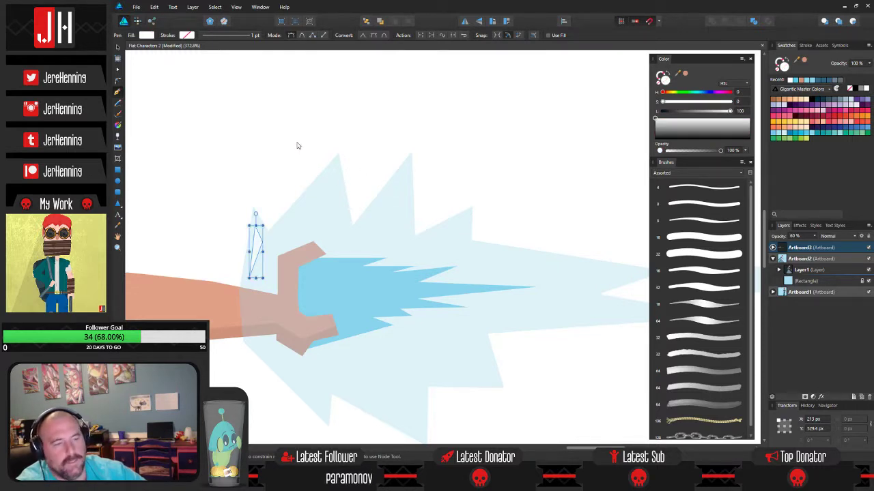
left_click(297, 145)
- Draw a slanted highlight sliver along the rear edge of the second tall upper spike, filled white at 60% opacity, and save the file
scroll(298, 145, "down", 1)
left_click_drag(334, 169, 304, 165)
scroll(304, 166, "up", 2)
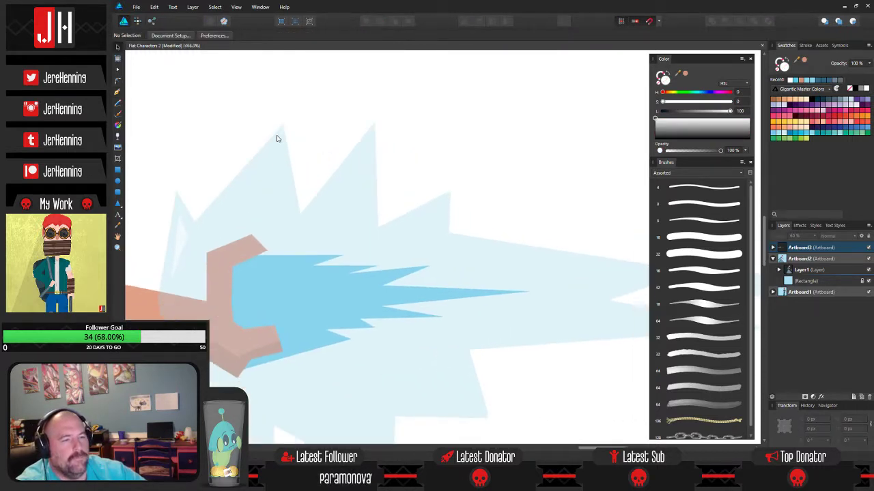
key("p")
scroll(236, 158, "up", 2)
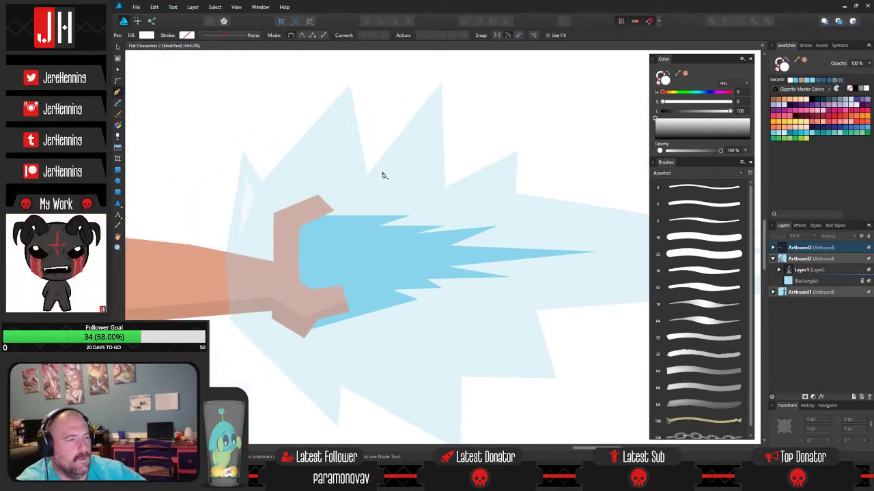
left_click(435, 99)
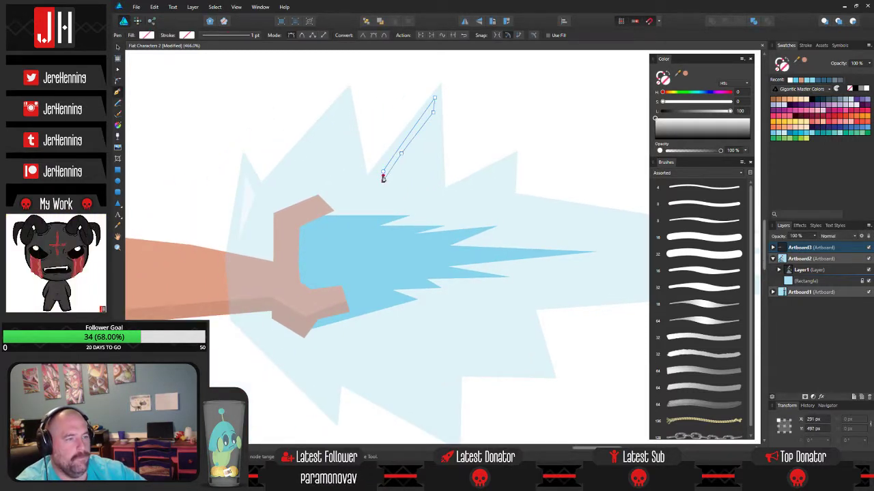
left_click(860, 89)
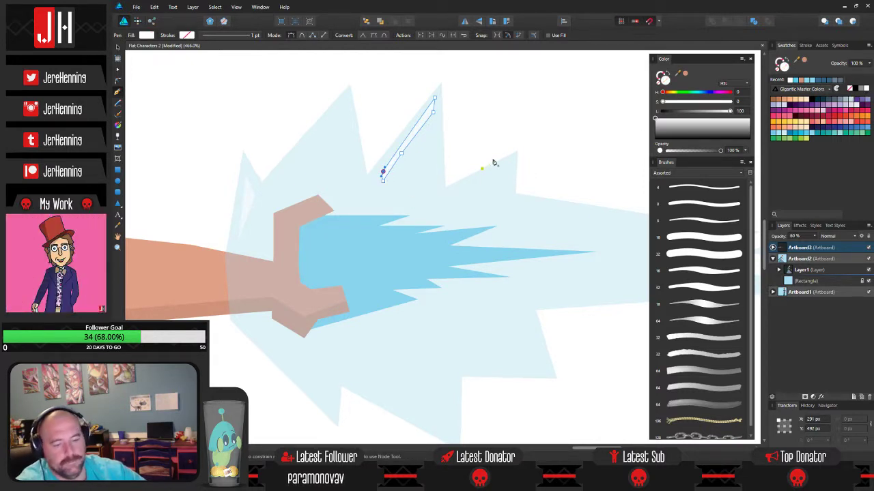
key("v")
left_click(538, 136)
scroll(536, 152, "down", 2)
left_click_drag(536, 153, 502, 164)
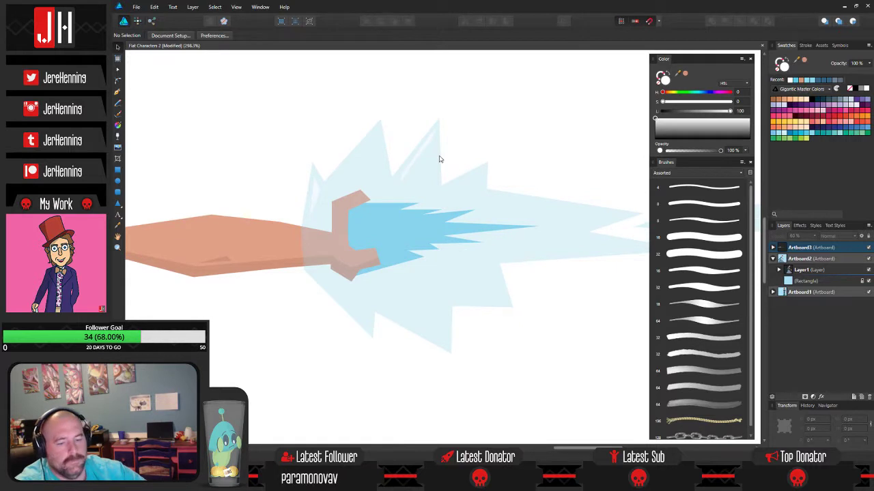
key("ctrl+s")
- Cut both white highlights and paste them inside the pale outer flame shape
scroll(440, 159, "down", 2)
left_click_drag(435, 170, 369, 188)
scroll(411, 178, "up", 2)
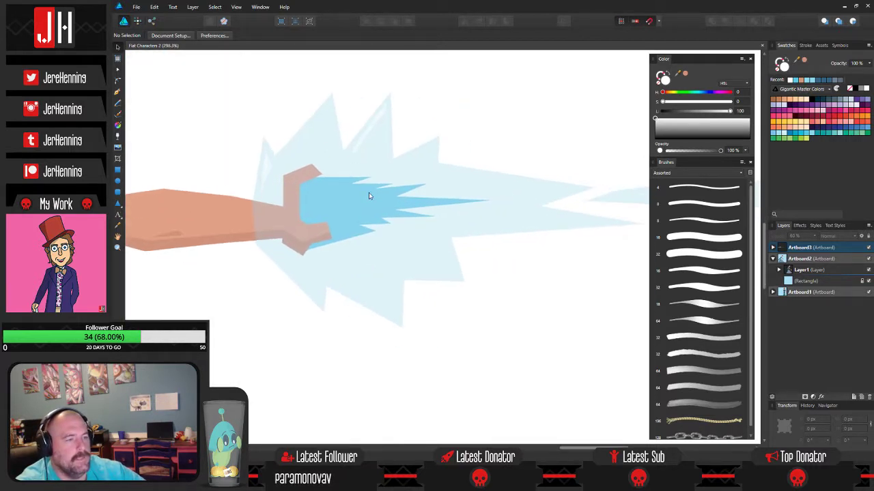
left_click(446, 189)
scroll(417, 179, "down", 2)
left_click_drag(245, 85, 576, 307)
left_click(399, 145)
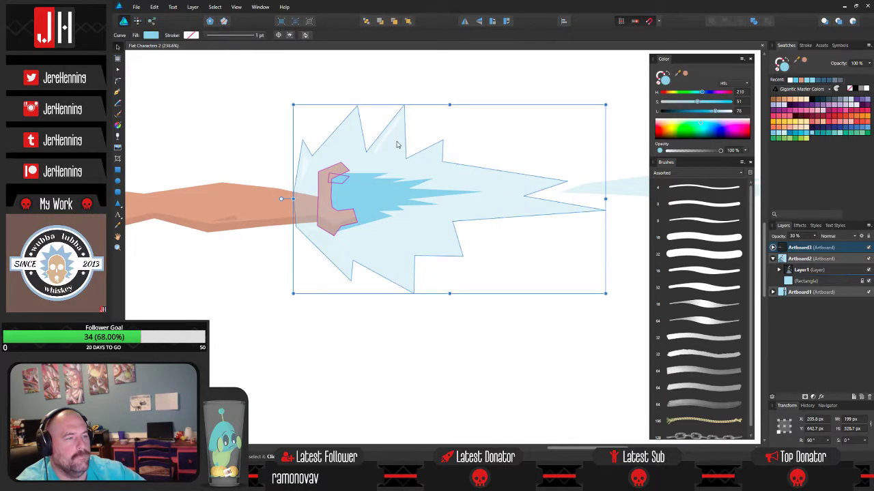
left_click(390, 136)
left_click(307, 166, "shift")
key("ctrl+x")
left_click(489, 200)
key("ctrl+alt+v")
left_click(507, 234)
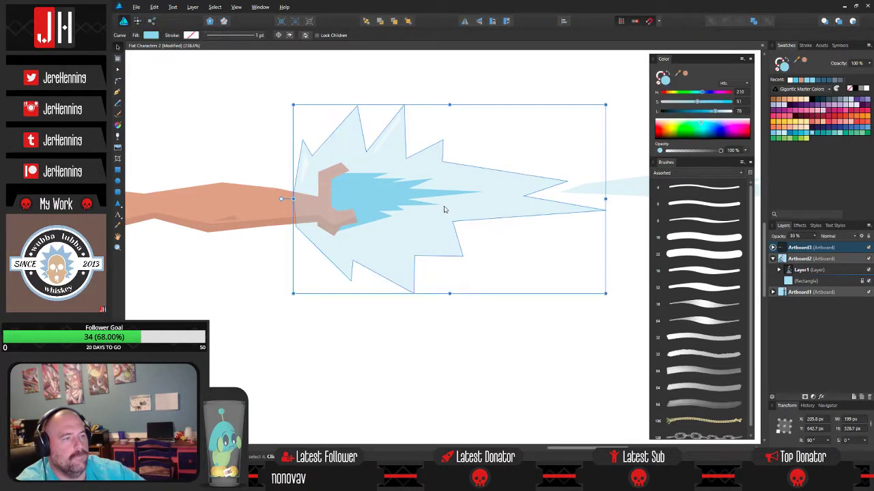
- Move the outer flame up clear of the hand and draw a tapered core outline from the palm into the inner flame
left_click_drag(444, 209, 445, 80)
left_click(487, 247)
scroll(488, 247, "up", 3)
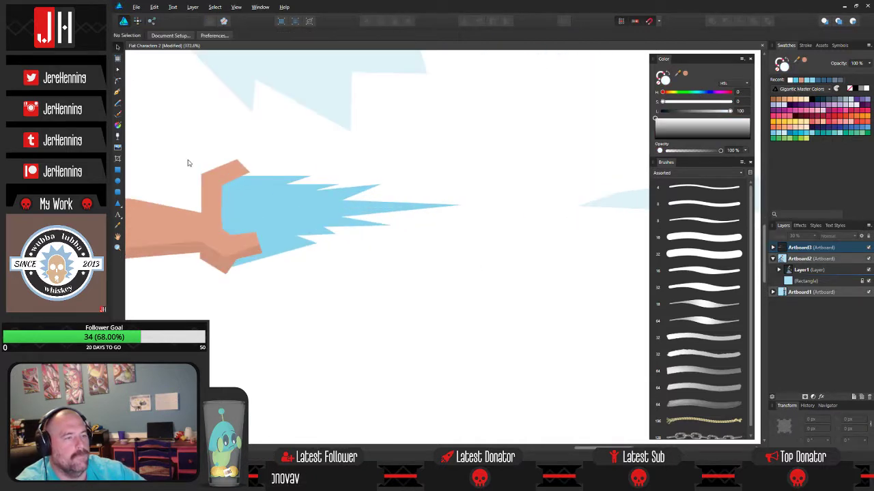
left_click(117, 93)
scroll(220, 197, "up", 1)
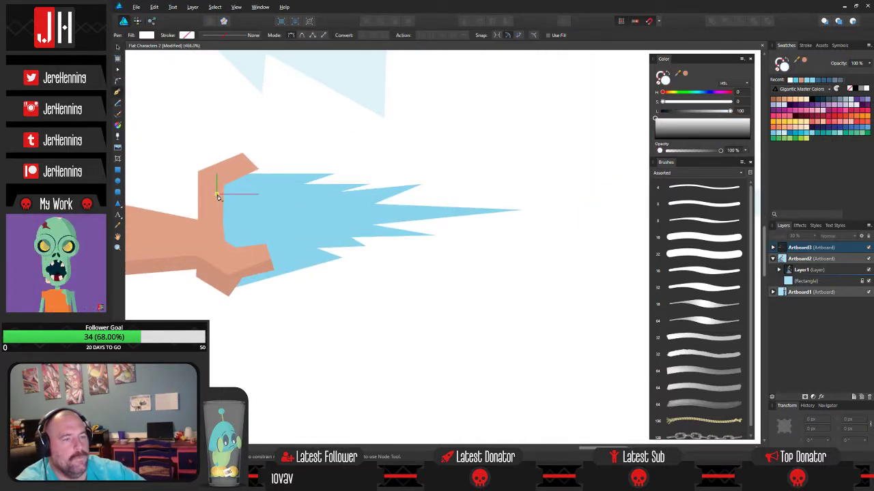
left_click(288, 203)
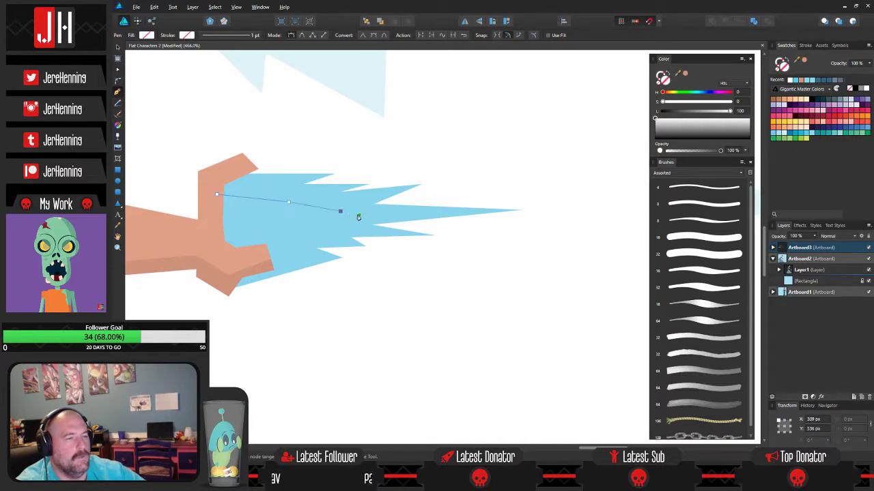
left_click(337, 218)
left_click(307, 230)
left_click(282, 230)
left_click(258, 235)
left_click(211, 247)
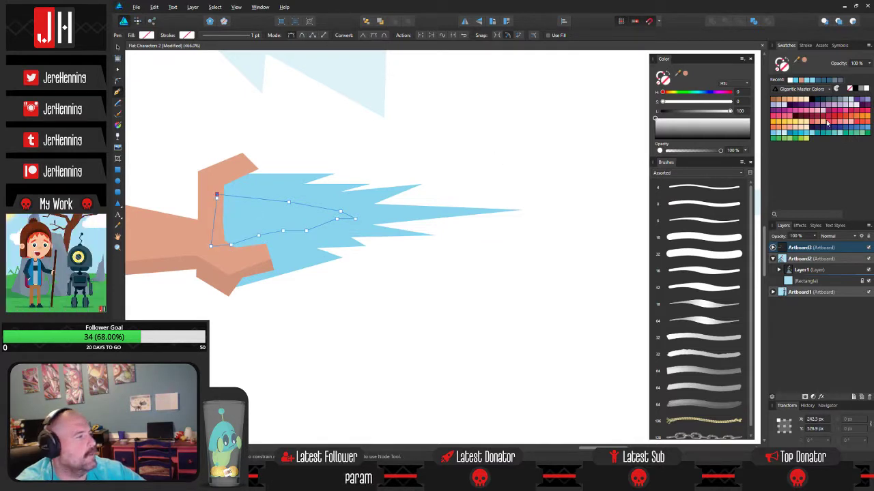
- Fill the core shape with a deeper sky blue swatch and restack it behind the hand
left_click(865, 89)
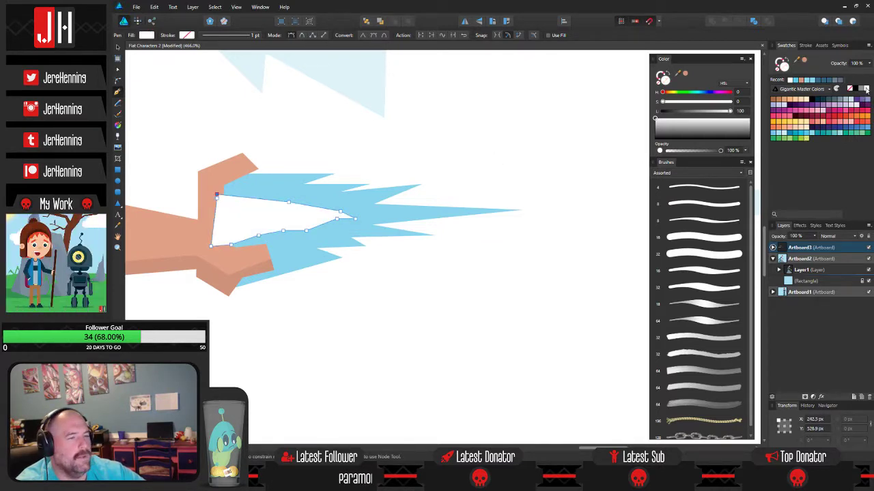
left_click(809, 135)
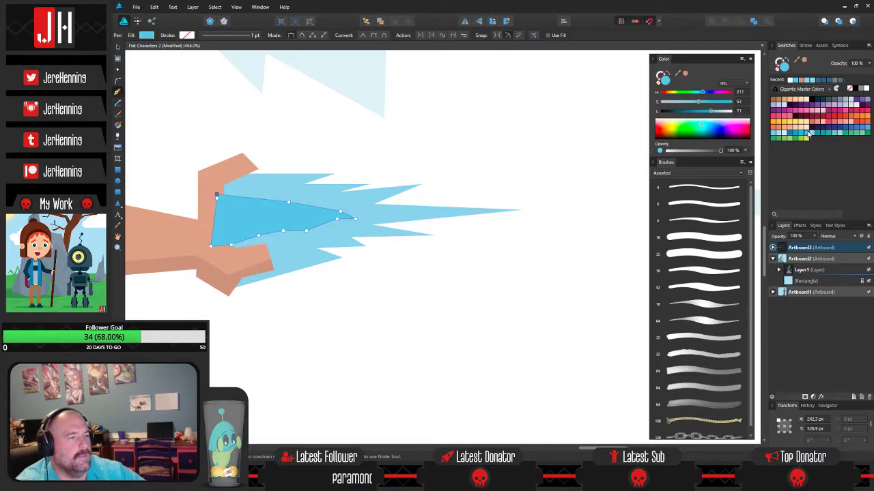
key("ctrl+d")
left_click(354, 206)
key("ctrl+bracketleft")
left_click(414, 274)
- Return the pale outer flame with its highlights to its place around the hand and deselect it
scroll(405, 234, "down", 5)
left_click_drag(385, 151, 391, 237)
key("ctrl+d")
scroll(397, 256, "up", 4)
left_click(497, 287)
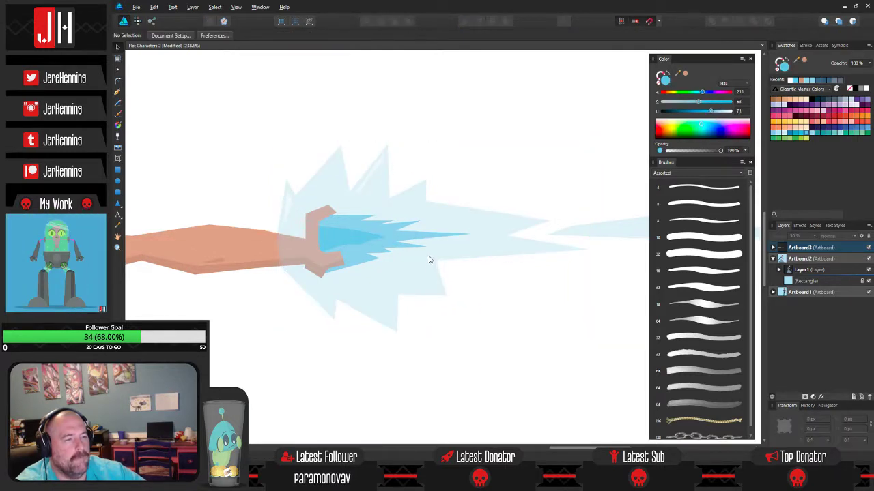
- Draw a long thin highlight outline along the top edge of the outer flame's long upper forward spike
left_click(117, 93)
scroll(371, 287, "up", 2)
left_click_drag(462, 242, 347, 275)
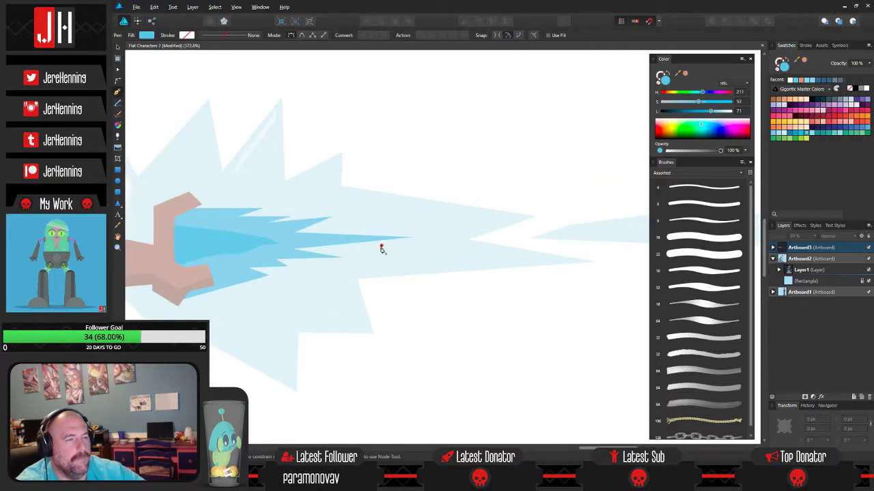
left_click(347, 193)
left_click_drag(503, 217, 484, 223)
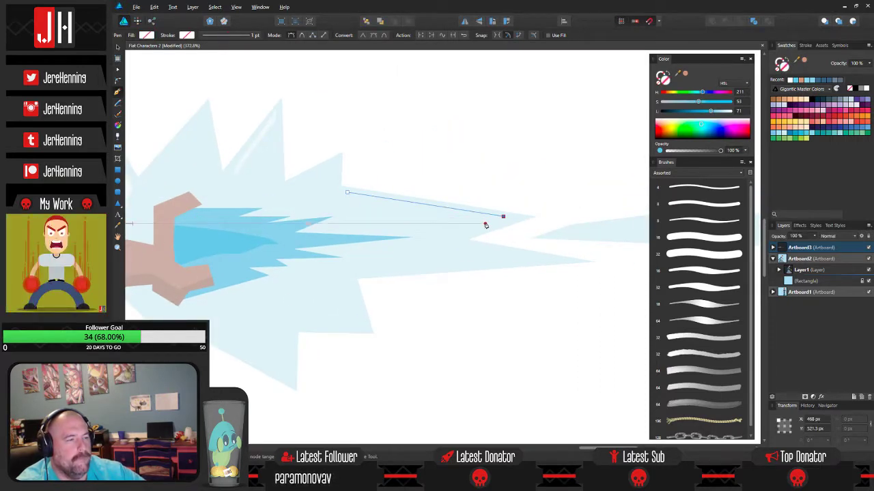
left_click(424, 208)
left_click(368, 197)
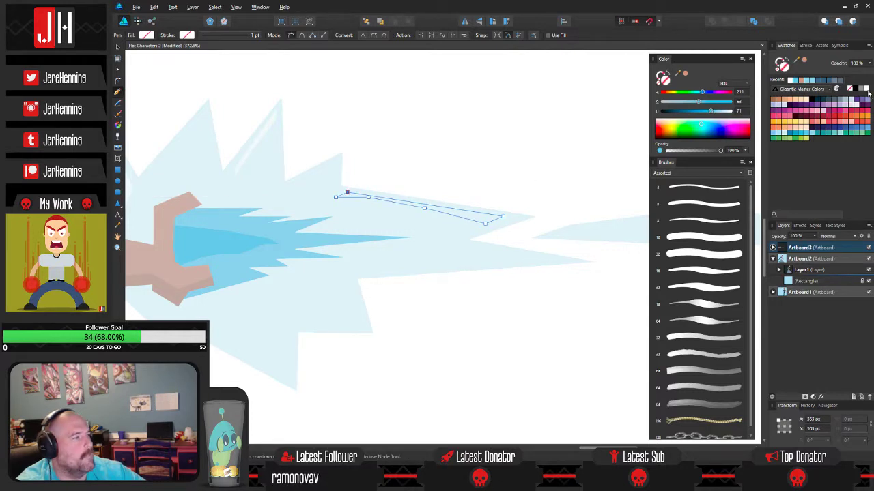
- Fill the long spike highlight with translucent white and deselect it
left_click(867, 90)
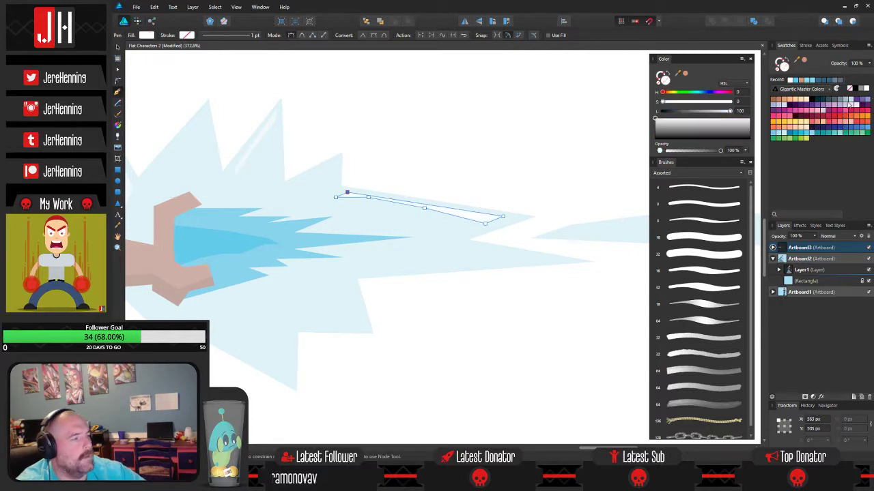
key("ctrl+d")
key("v")
left_click(353, 213)
left_click(440, 174)
scroll(443, 177, "down", 2)
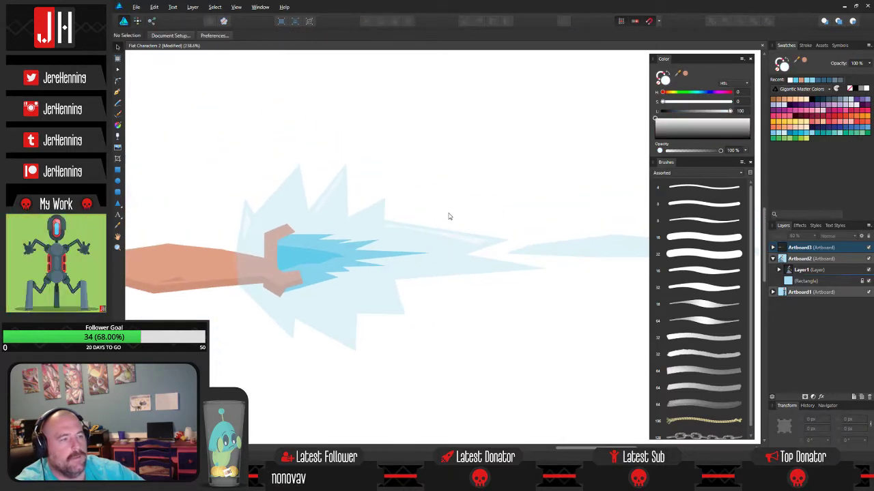
- Save the document and inspect the detached pale streak ahead of the flame blast
key("ctrl+s")
scroll(406, 211, "down", 3)
scroll(357, 221, "up", 3)
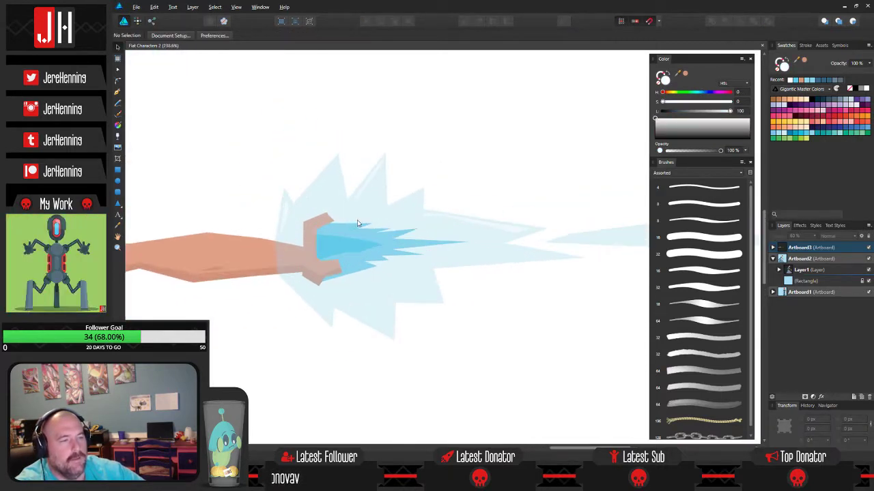
scroll(368, 225, "down", 4)
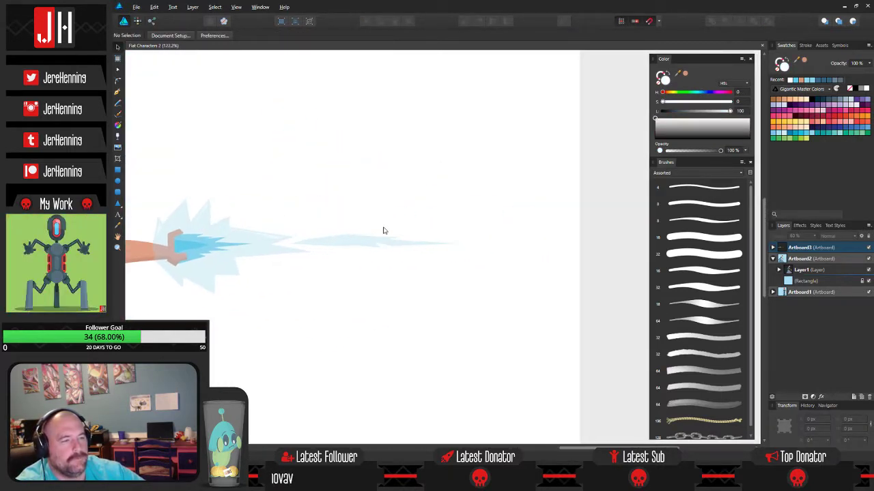
scroll(336, 232, "up", 3)
left_click(406, 250)
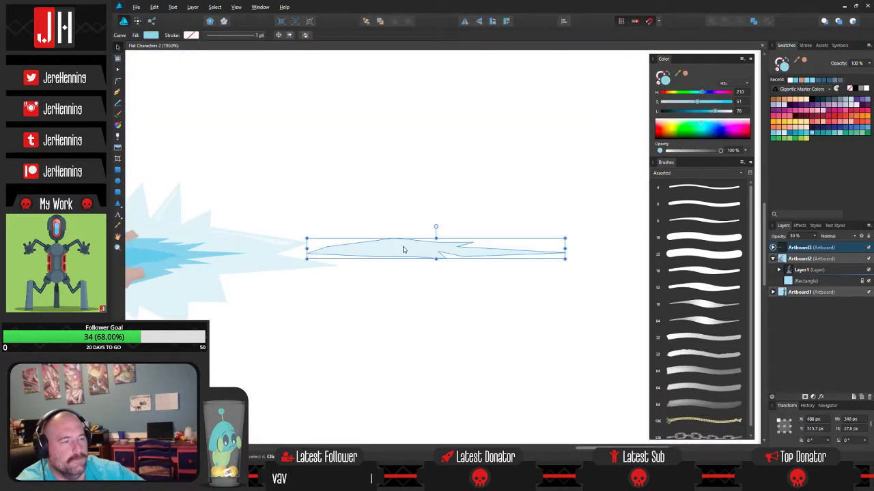
left_click(439, 277)
scroll(438, 277, "down", 3)
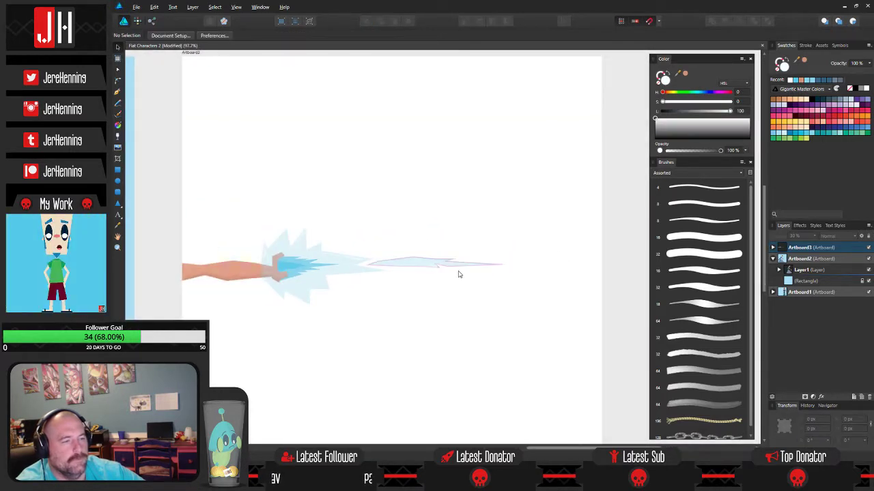
left_click_drag(460, 273, 436, 279)
scroll(299, 288, "up", 3)
left_click_drag(288, 274, 567, 299)
scroll(392, 288, "up", 3)
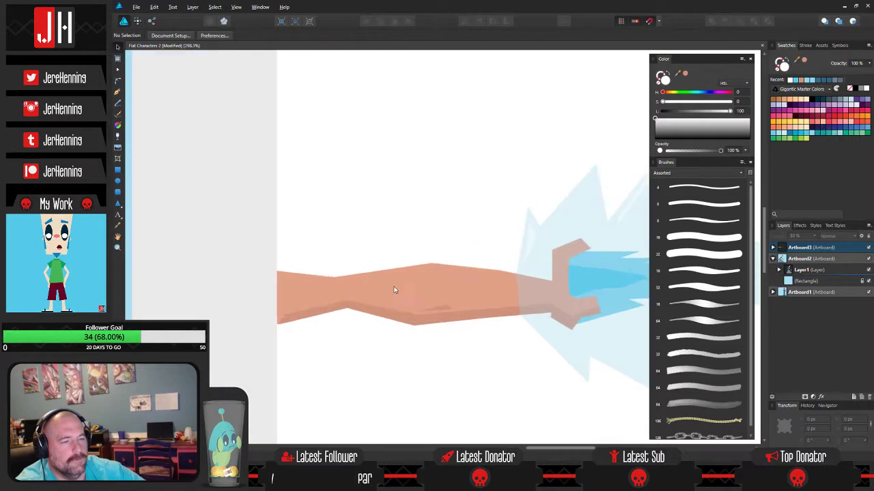
key("p")
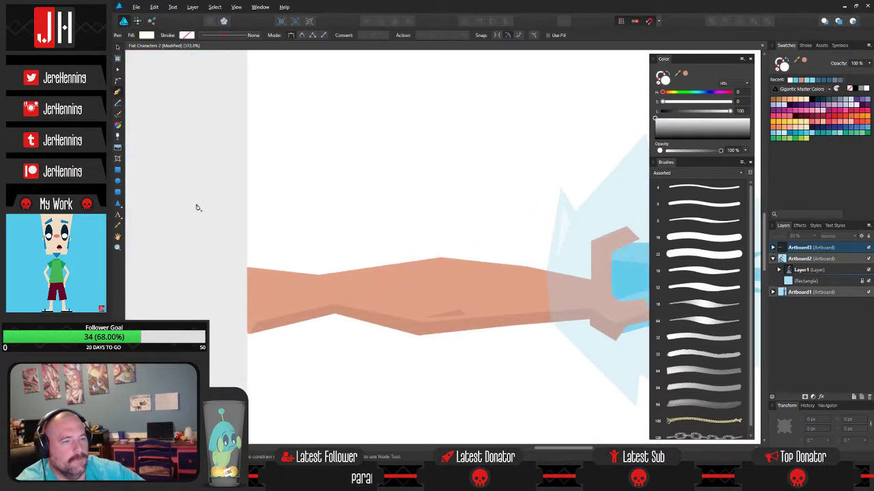
left_click(319, 283)
left_click_drag(434, 278, 253, 260)
left_click(383, 266)
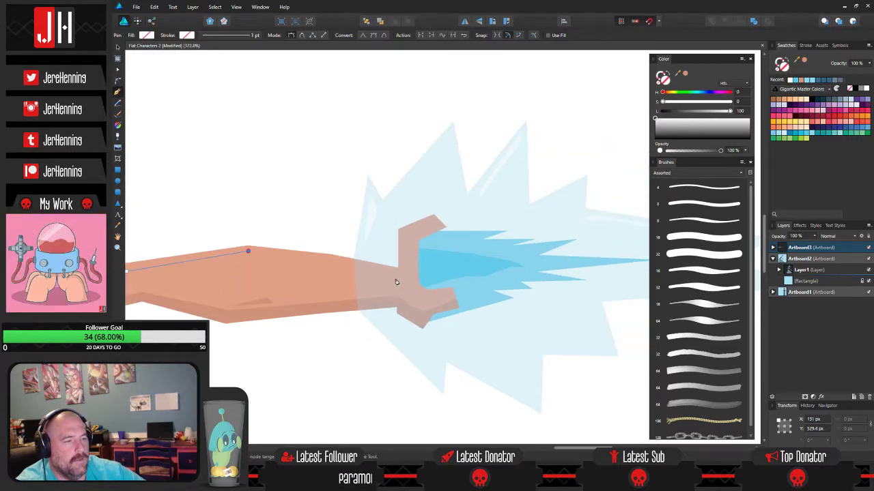
key("Escape")
left_click_drag(253, 239, 436, 264)
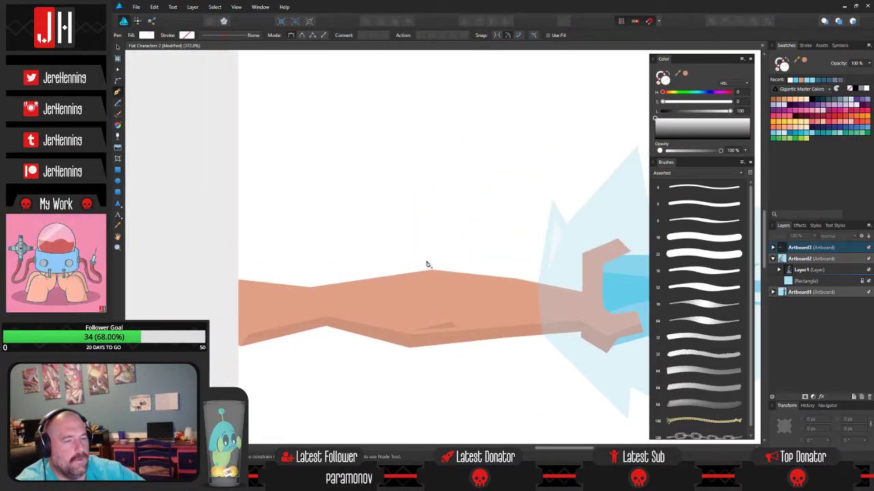
- Enlarge the arm and the whole flame blast together proportionally, shift them slightly left, and deselect them
key("v")
scroll(411, 272, "down", 5)
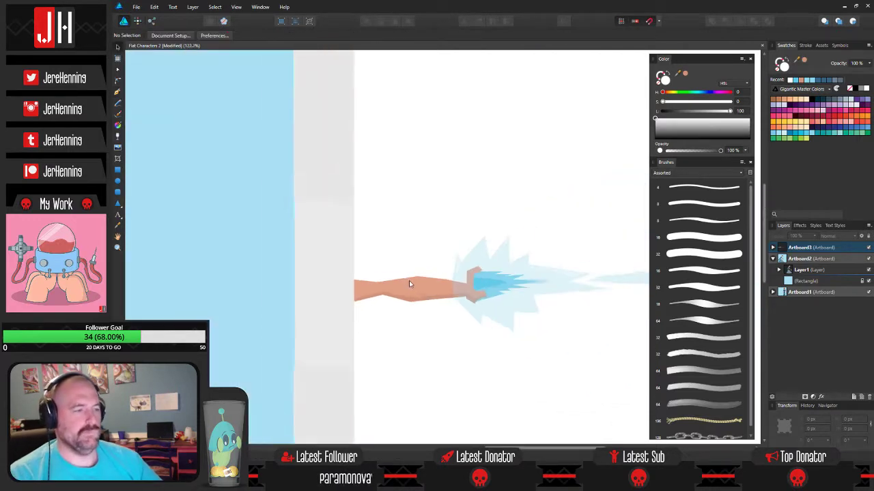
left_click_drag(355, 206, 642, 367)
left_click_drag(576, 348, 411, 344)
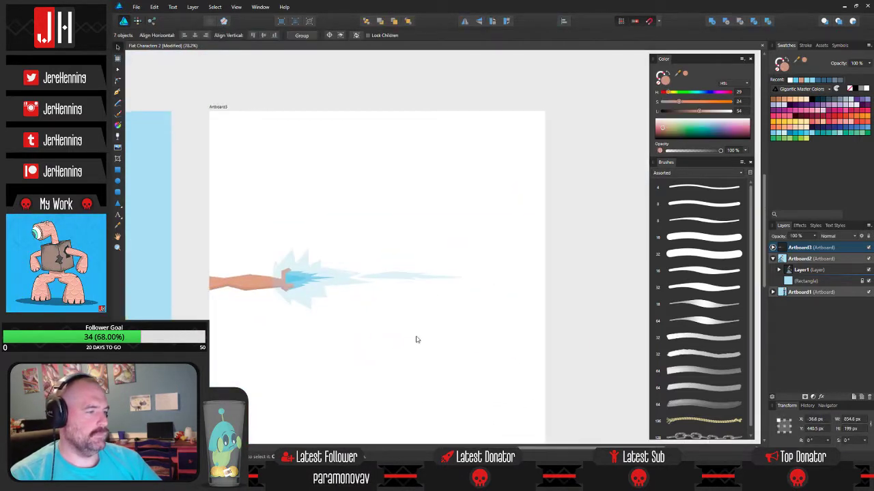
left_click_drag(464, 249, 513, 217)
left_click_drag(341, 277, 334, 277)
left_click(441, 334)
- Try drawing a closed, narrow angular reflection outline along the forearm's upper edge, reaching forward to the flame
scroll(326, 314, "up", 6)
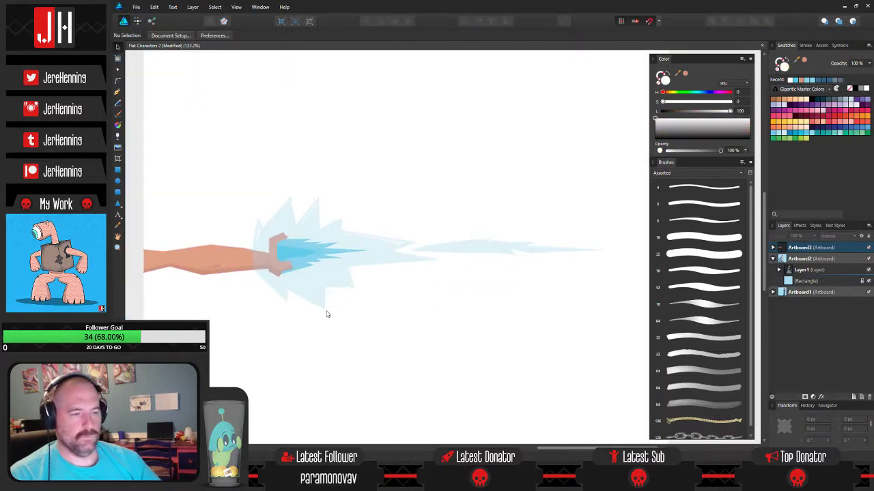
scroll(383, 281, "up", 3)
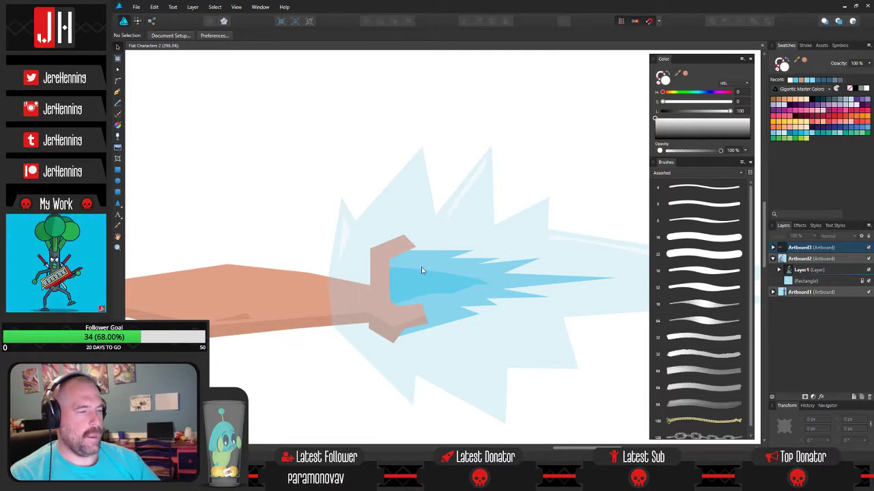
left_click_drag(322, 262, 465, 257)
left_click_drag(298, 238, 239, 232)
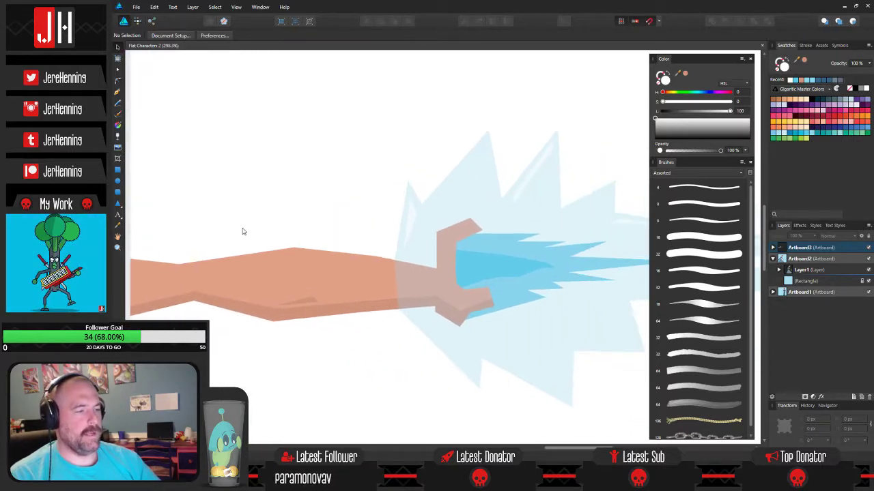
left_click(118, 92)
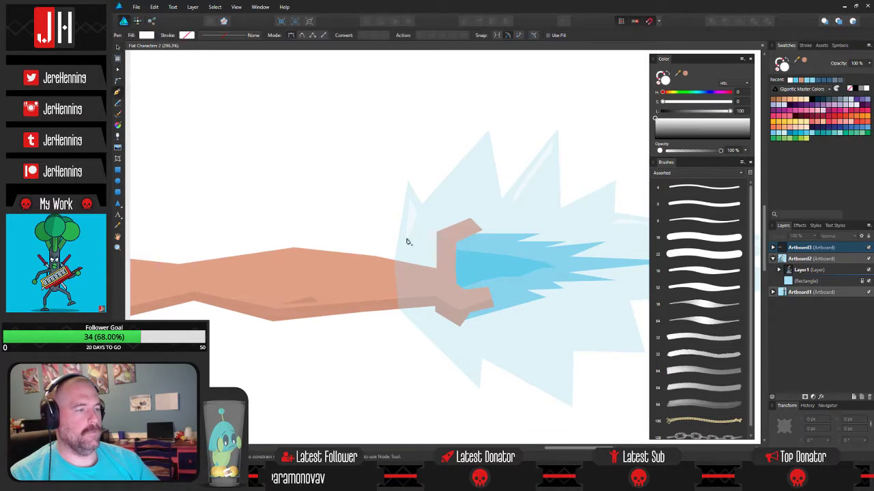
left_click(393, 267)
left_click(372, 261)
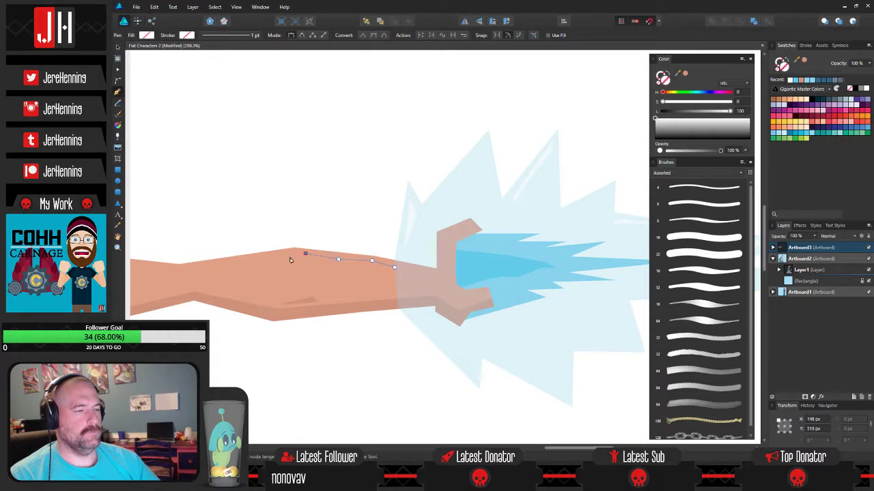
left_click(260, 259)
left_click(230, 267)
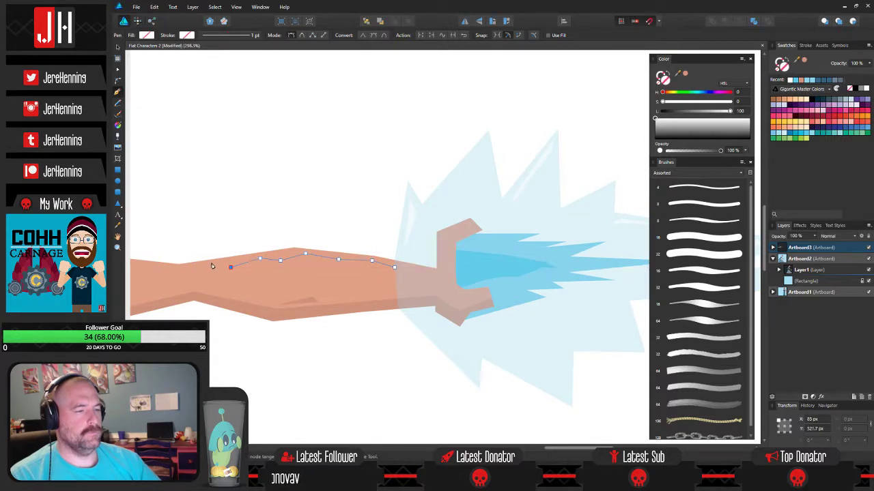
key("ctrl+z")
key("ctrl+z")
key("ctrl+z")
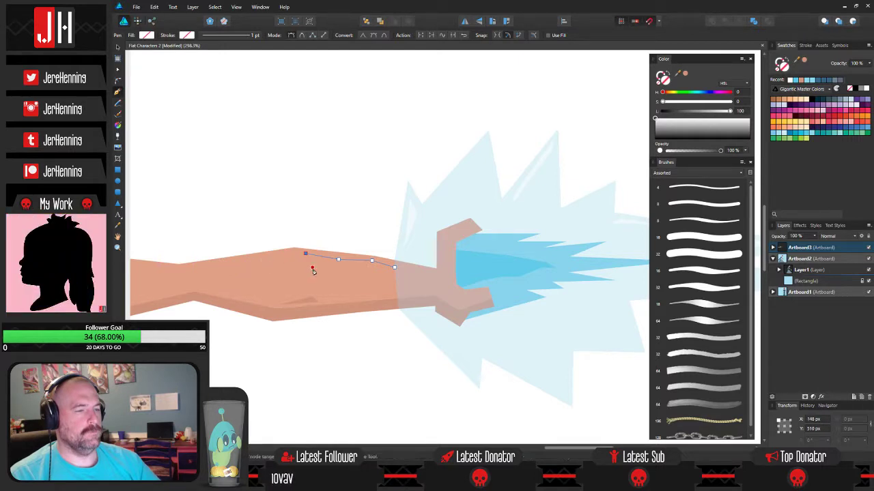
left_click_drag(277, 243, 310, 235)
left_click(394, 249)
left_click(395, 267)
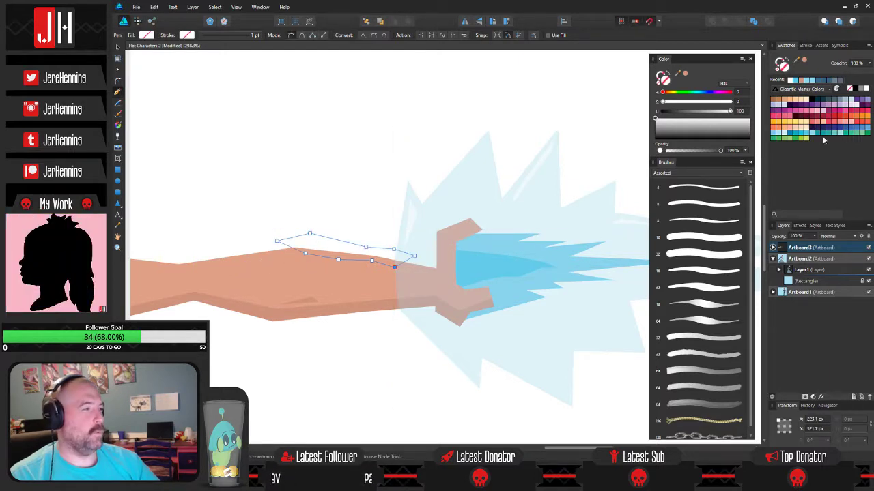
- Fill the reflection outline with the light blue swatch at 20% opacity and clip it inside the arm shape
left_click(812, 133)
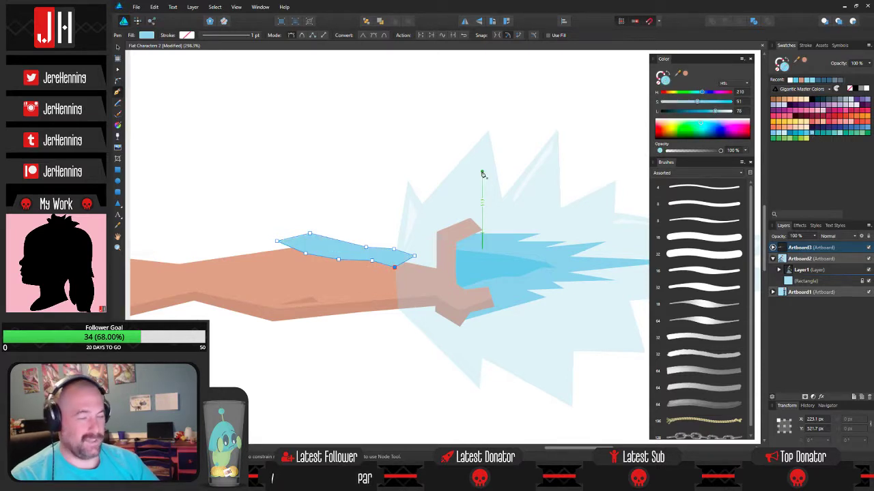
key("2")
key("v")
key("ctrl+x")
left_click(362, 258)
key("ctrl+alt+v")
left_click(393, 183)
- Pull the reflection's pointed forward end back to the rear edge of the outer flame
scroll(375, 252, "up", 2)
double_click(386, 268)
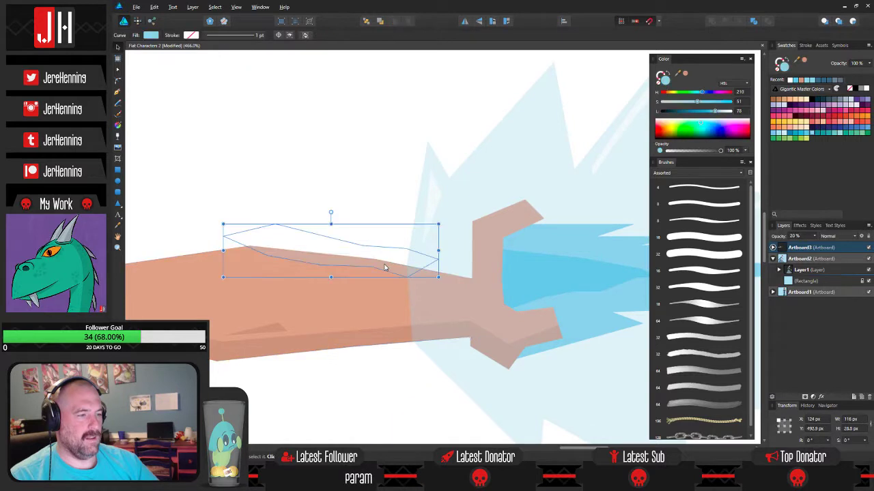
key("a")
left_click(439, 260)
left_click_drag(439, 261, 406, 250)
key("Escape")
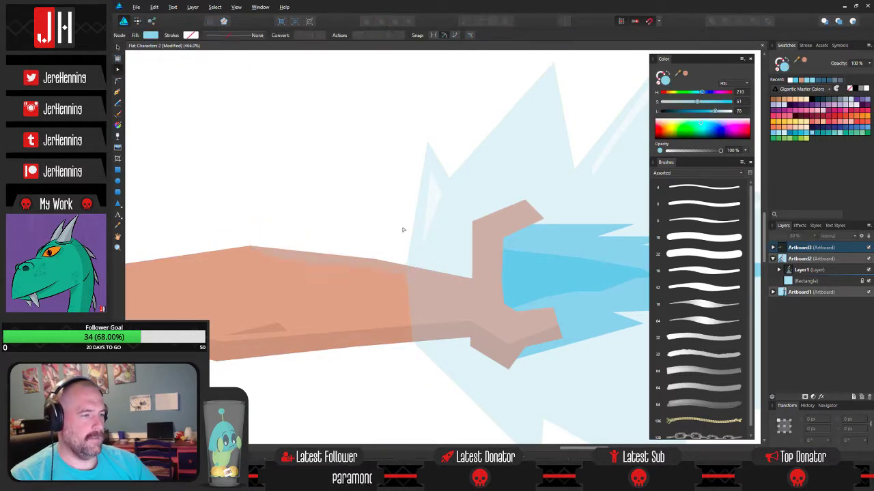
- Bend the reflection's forward edge slightly so it follows the outer flame's rear edge across the arm
scroll(404, 232, "down", 3)
scroll(401, 241, "up", 4)
scroll(402, 241, "up", 5)
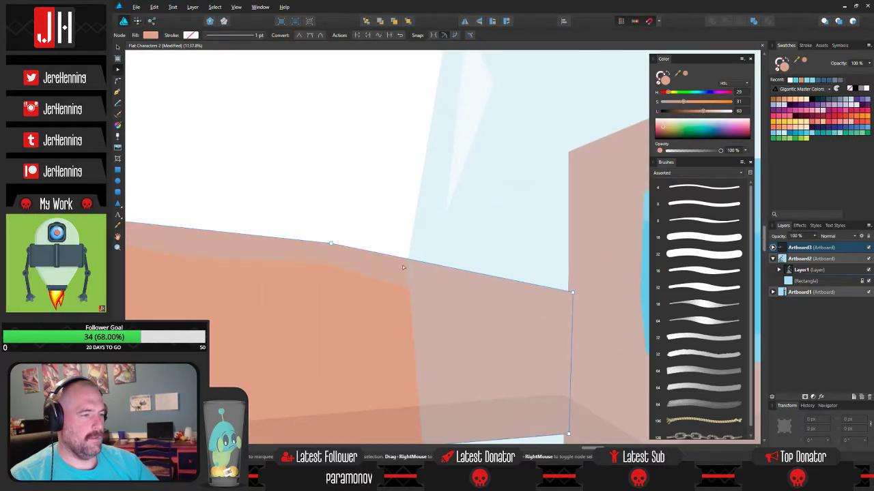
key("Escape")
left_click(393, 262)
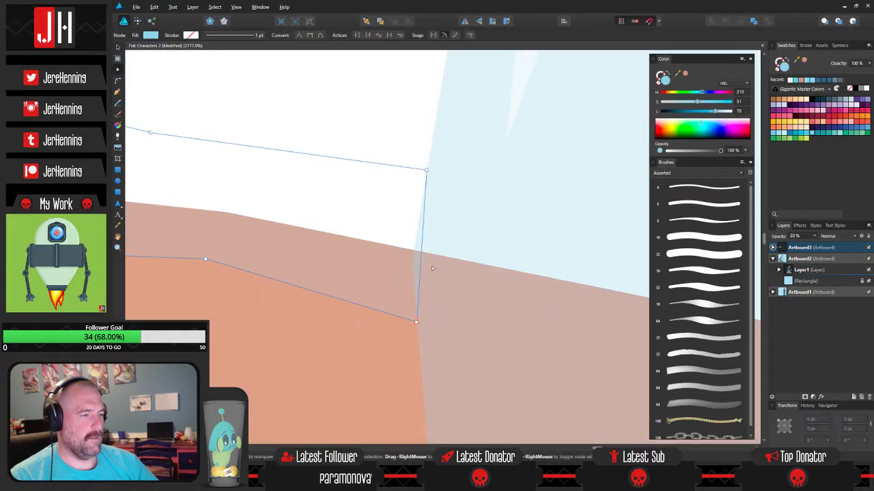
left_click_drag(418, 263, 412, 261)
scroll(402, 170, "down", 10)
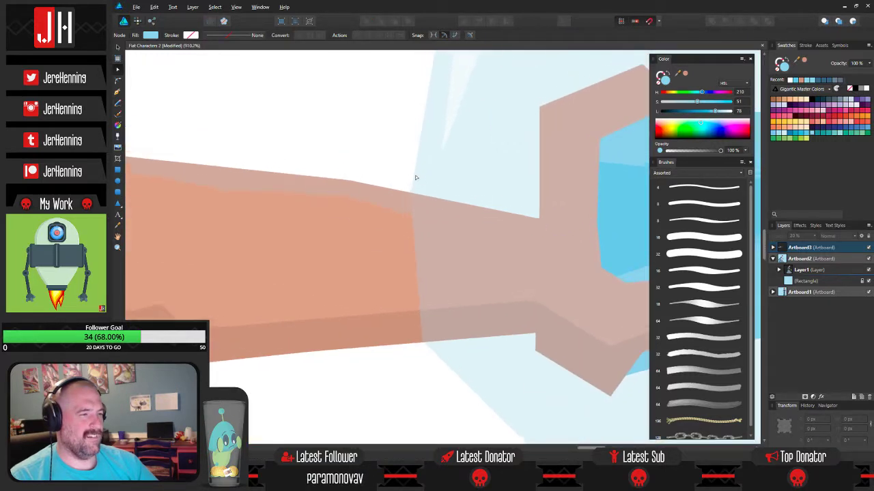
- Delete the clipped blue reflection along the forearm's upper edge
left_click_drag(418, 180, 447, 246)
scroll(450, 247, "up", 3)
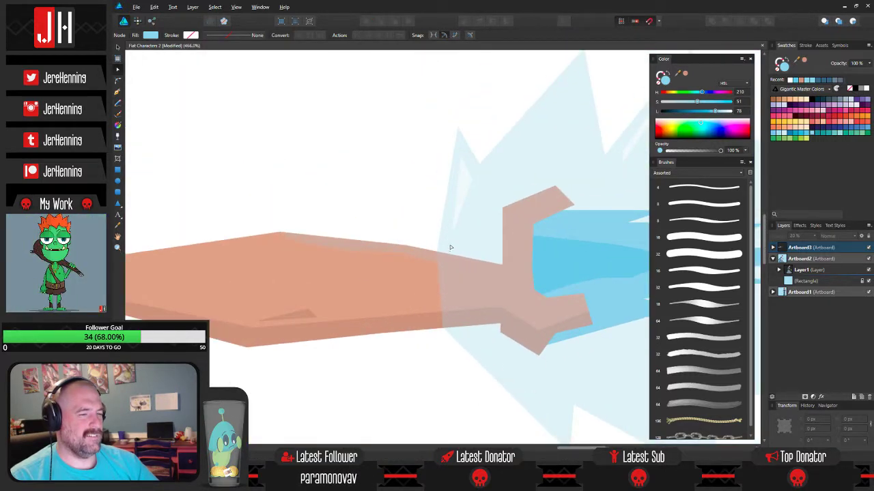
scroll(450, 247, "down", 4)
key("v")
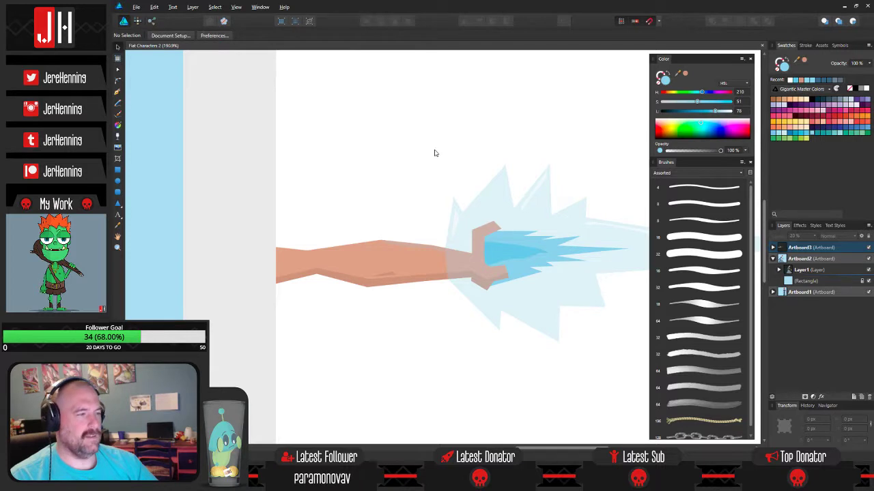
scroll(436, 149, "down", 2)
scroll(446, 183, "up", 2)
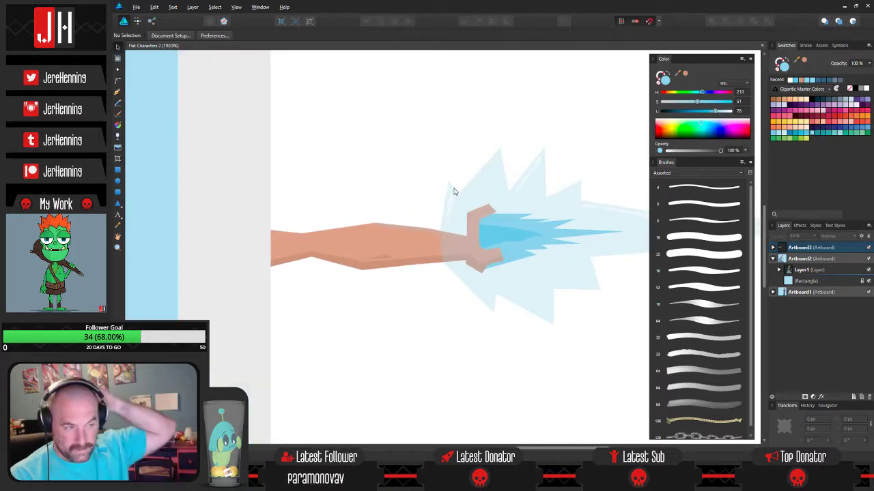
scroll(444, 226, "up", 4)
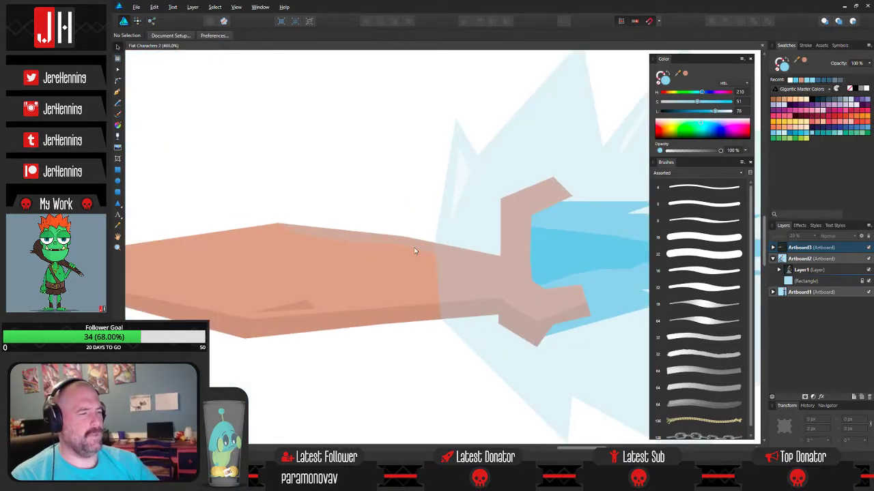
left_click(414, 248)
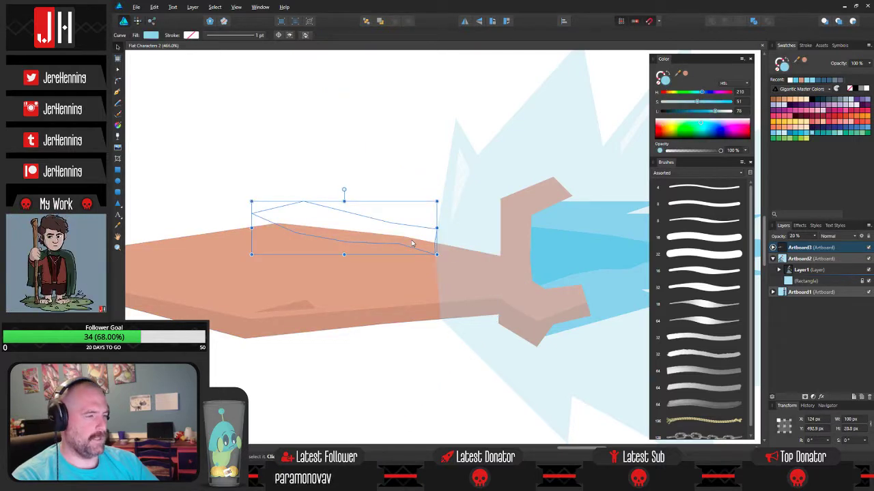
key("Delete")
- Draw a closed glow outline across the forearm behind the hand, with jagged spikes pointing back toward the elbow
left_click(118, 92)
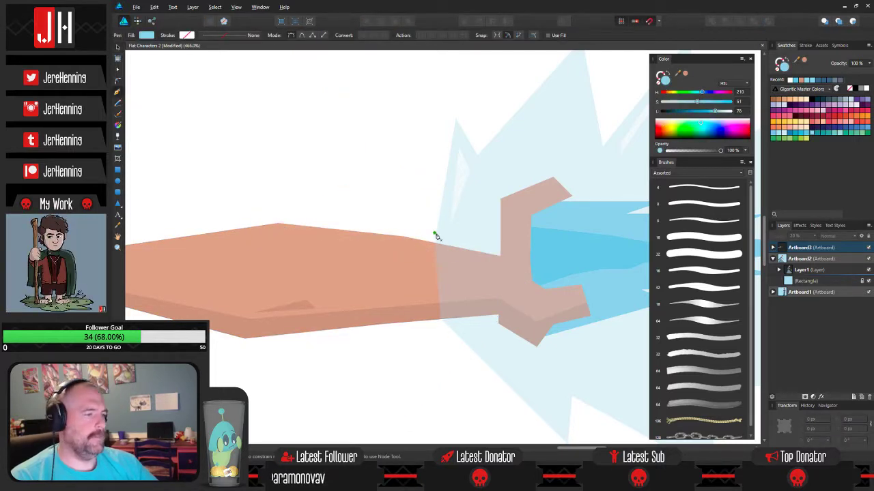
left_click(361, 227)
left_click(331, 262)
left_click(386, 269)
left_click(360, 274)
left_click(404, 281)
left_click(378, 288)
left_click(401, 293)
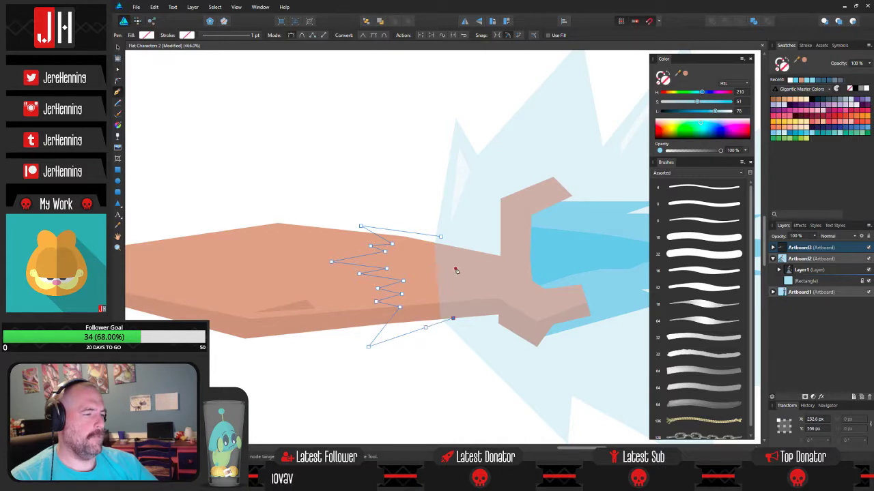
left_click(441, 237)
- Fill the jagged glow with the light blue swatch at 20% opacity, clip it inside the arm, and deselect it
left_click(812, 133)
key("2")
key("v")
left_click(409, 248)
left_click(422, 194)
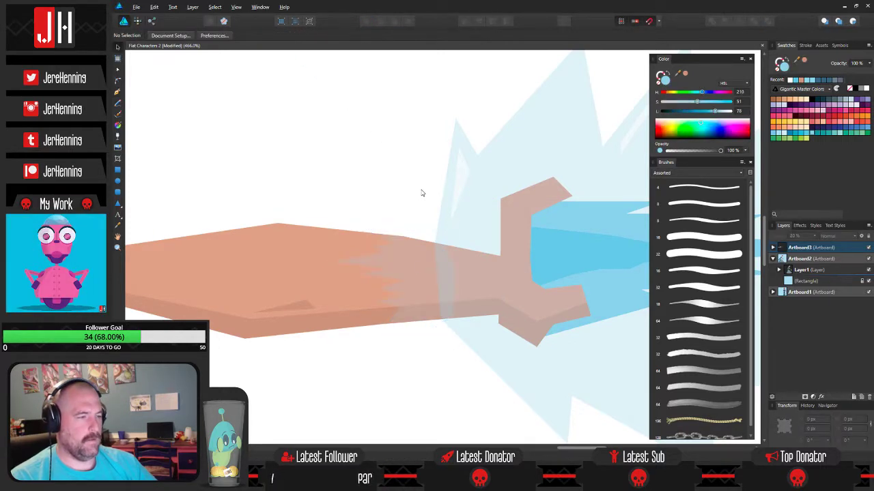
- Pull the jagged forearm glow's forward edge nodes back so the edge meets the outer flame's rear edge
left_click(415, 271)
key("a")
left_click(421, 269)
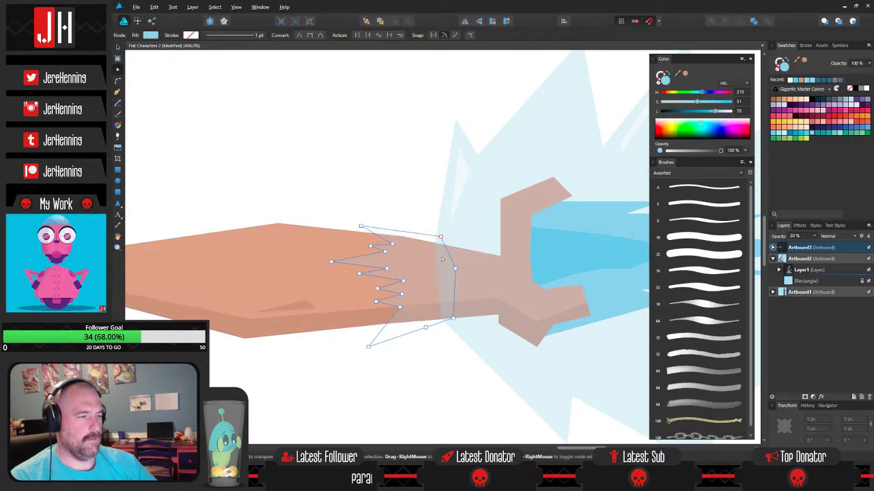
left_click_drag(440, 237, 434, 242)
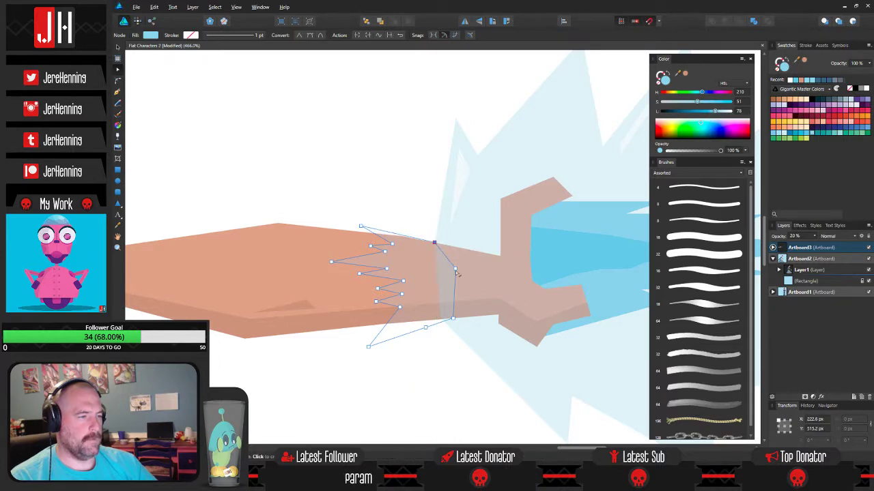
left_click_drag(449, 271, 436, 275)
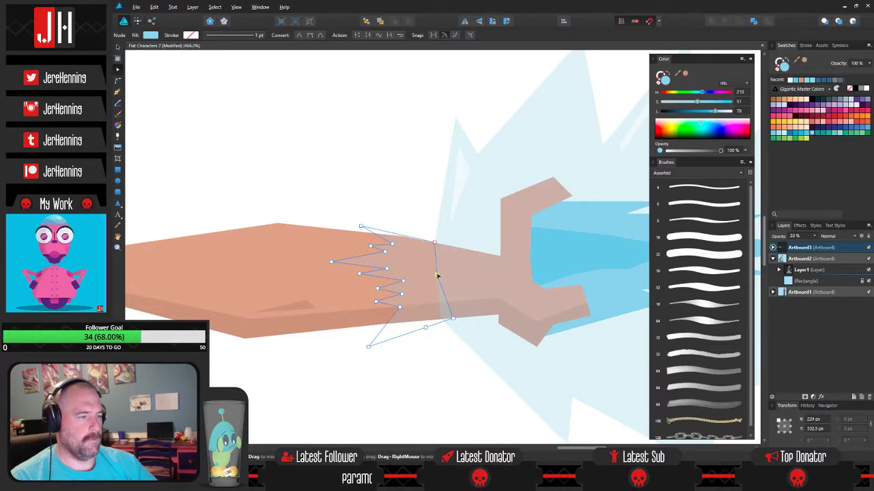
left_click(443, 329)
scroll(443, 330, "down", 4)
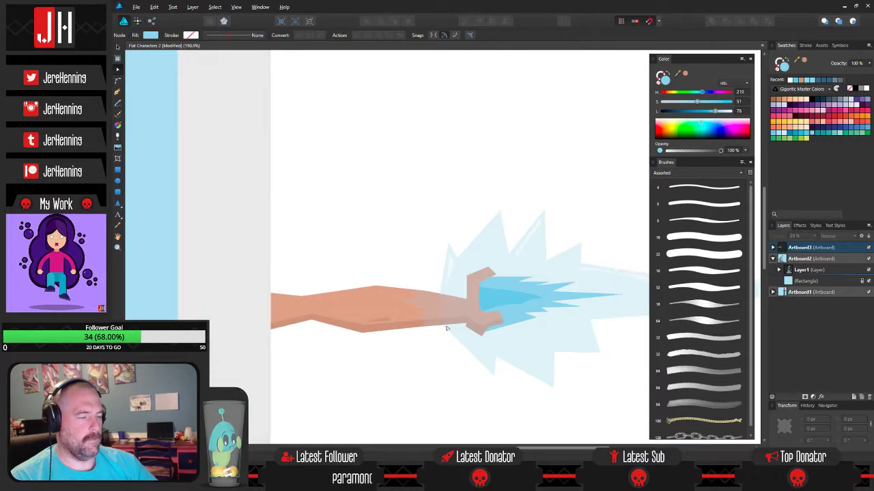
key("v")
scroll(440, 305, "up", 5)
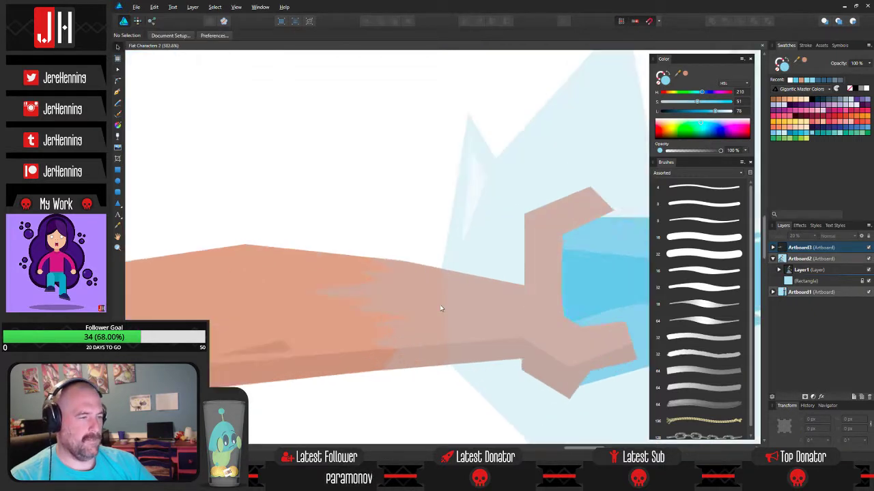
scroll(406, 283, "down", 2)
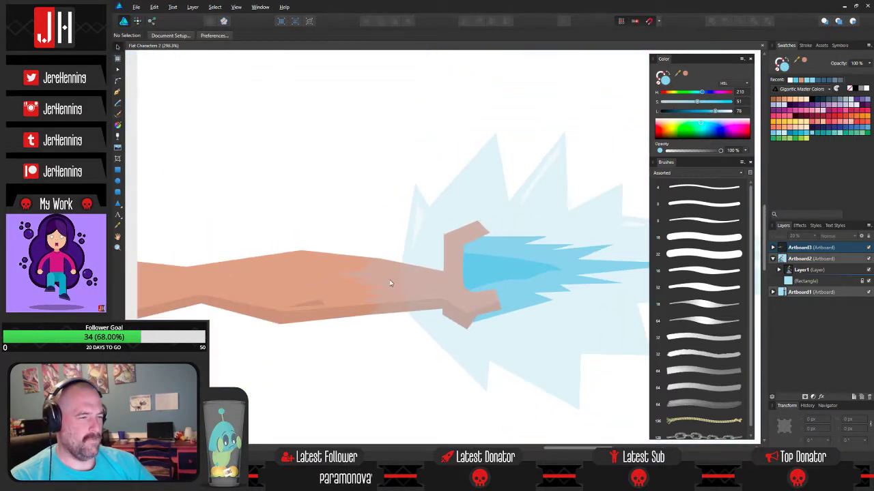
- Try the jagged forearm glow at 10% opacity and restore it to 20%
left_click(390, 283)
key("Delete")
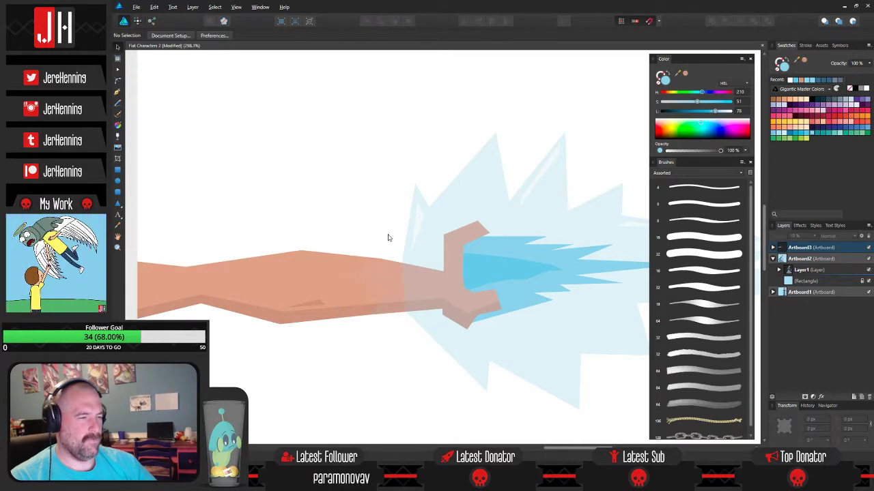
scroll(387, 280, "up", 3)
left_click(387, 280)
left_click(390, 172)
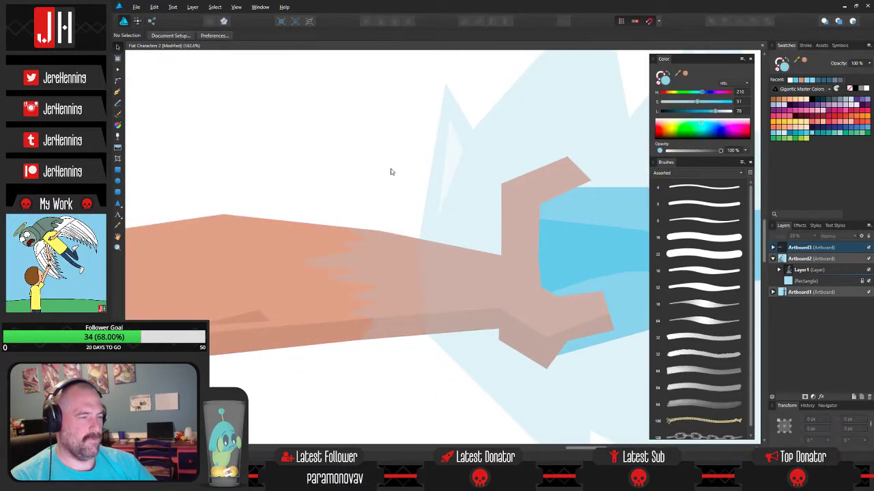
- Set the large outer flame's opacity to 40% and deselect it
scroll(410, 230, "down", 3)
left_click(441, 244)
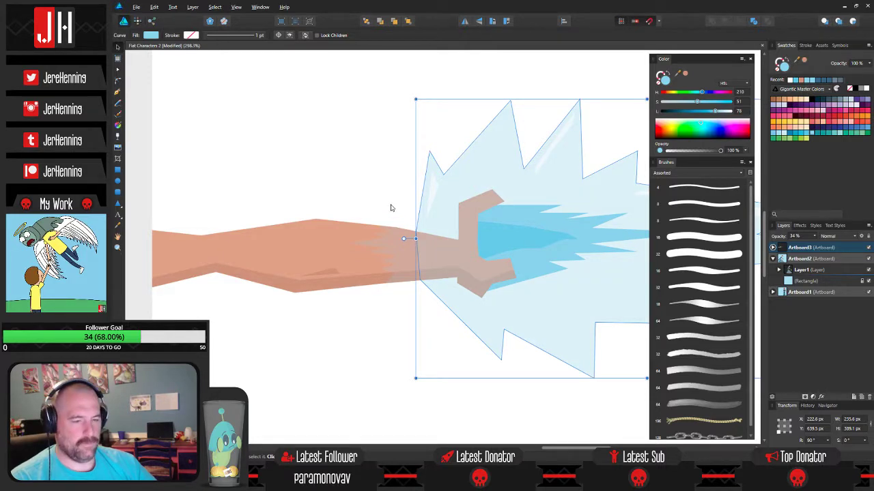
left_click(383, 124)
scroll(506, 222, "up", 2)
scroll(440, 217, "down", 3)
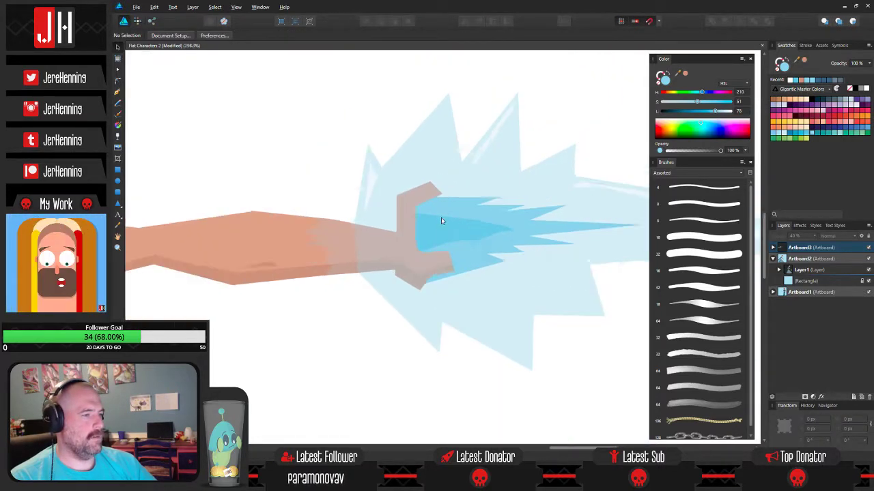
- Draw a small closed, pointed sliver on the forearm just behind the glow's lower spikes
scroll(442, 228, "up", 5)
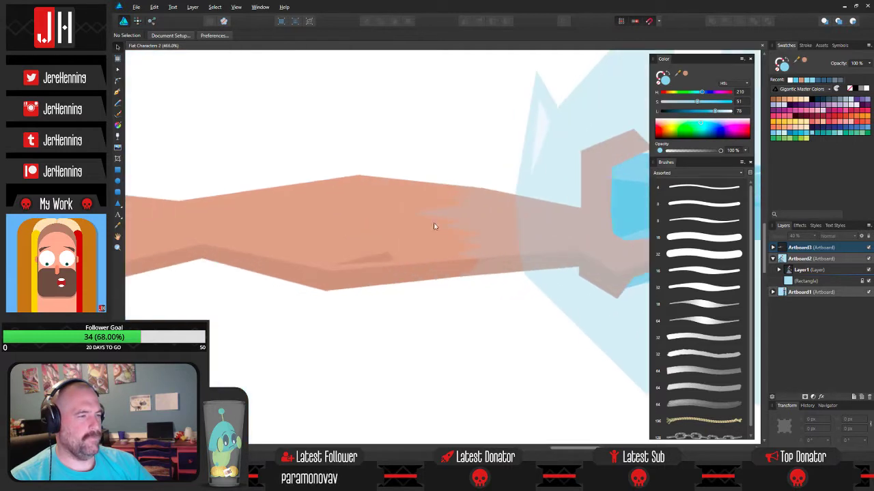
left_click(117, 92)
scroll(446, 247, "up", 2)
left_click(477, 241)
left_click(394, 238)
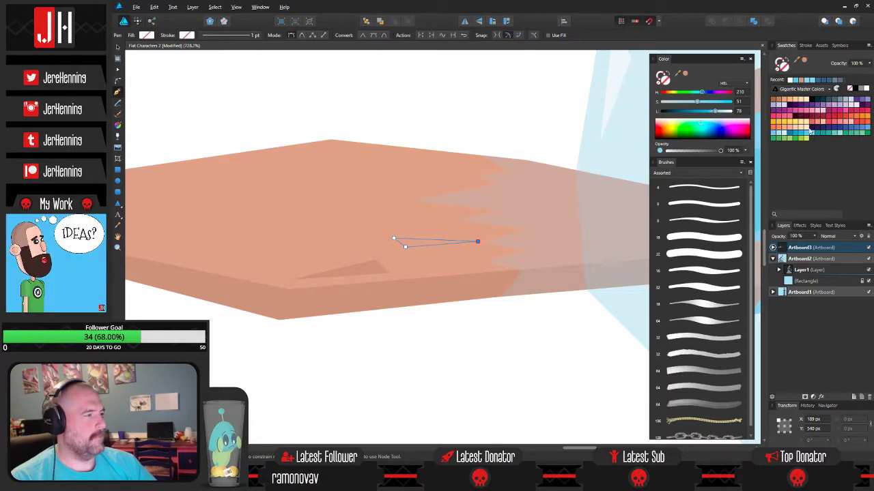
- Fill the small sliver with the light blue swatch at 20% opacity to match the jagged glow, and deselect it
left_click(812, 134)
key("2")
key("v")
left_click(525, 86)
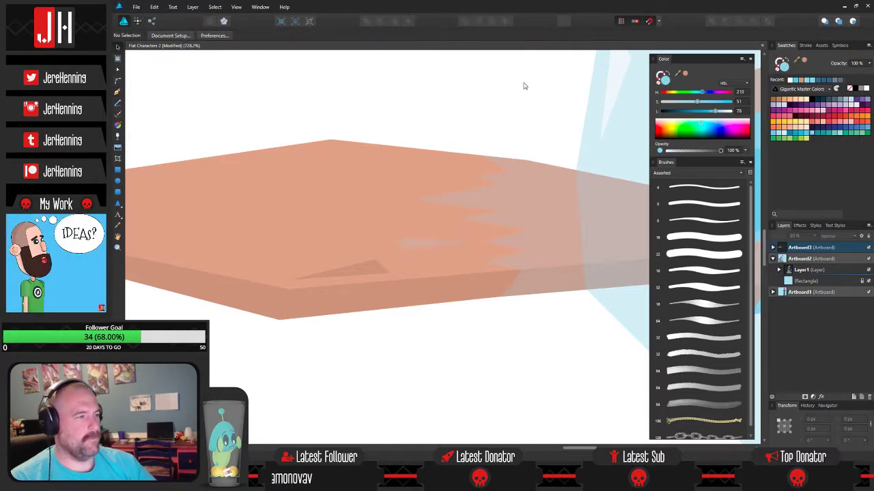
left_click(437, 245)
left_click(551, 238)
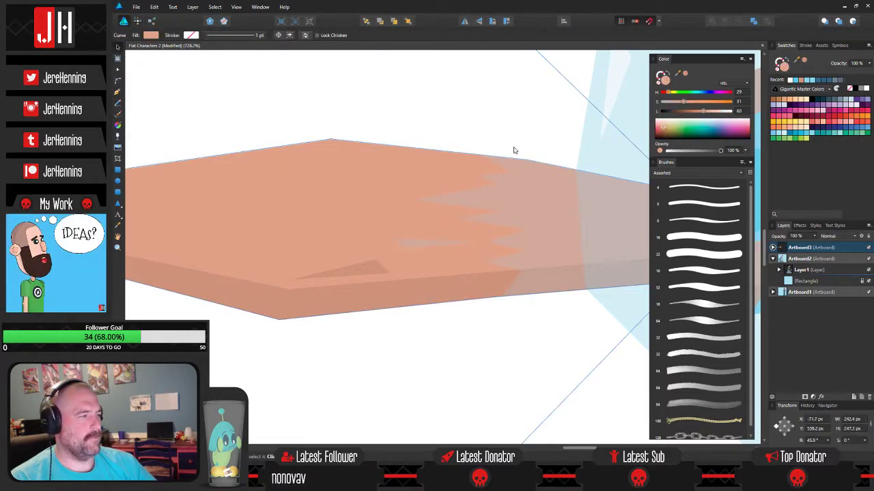
left_click(503, 189)
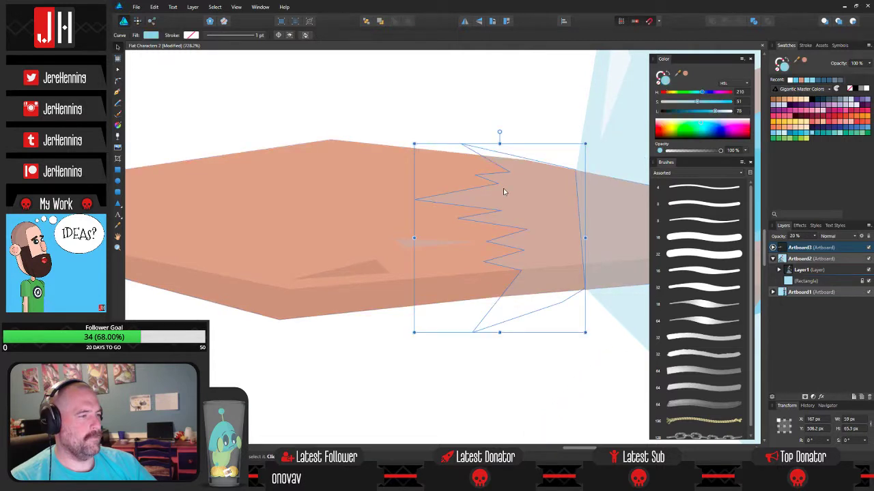
left_click(458, 111)
scroll(478, 136, "down", 2)
scroll(418, 178, "up", 2)
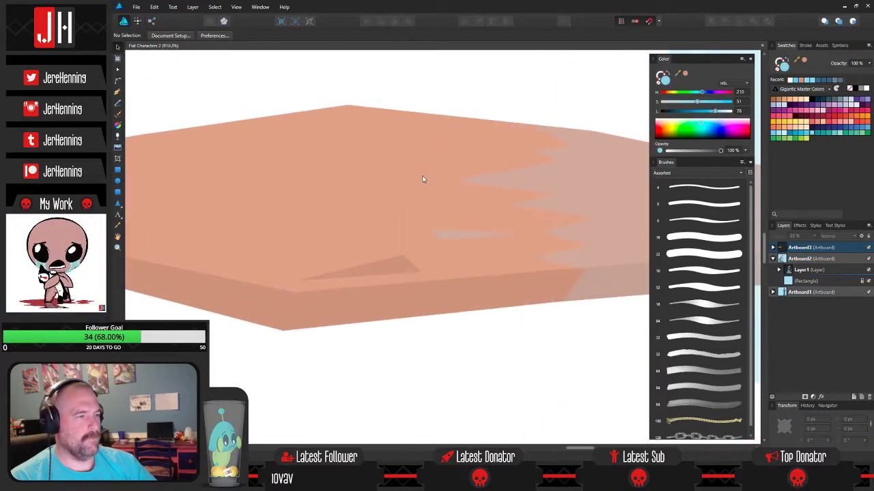
- Add a second small sliver near the forearm's upper edge behind the spikes, filled with the light blue swatch at 20% opacity
left_click(118, 93)
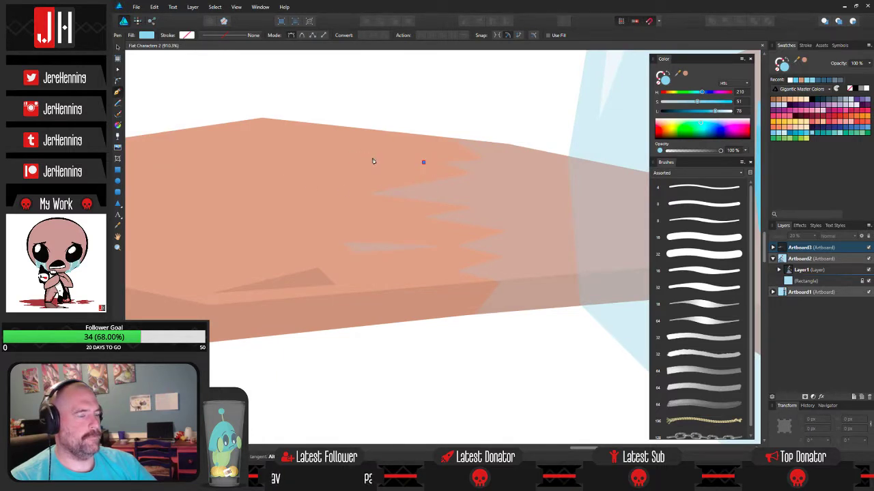
left_click(405, 169)
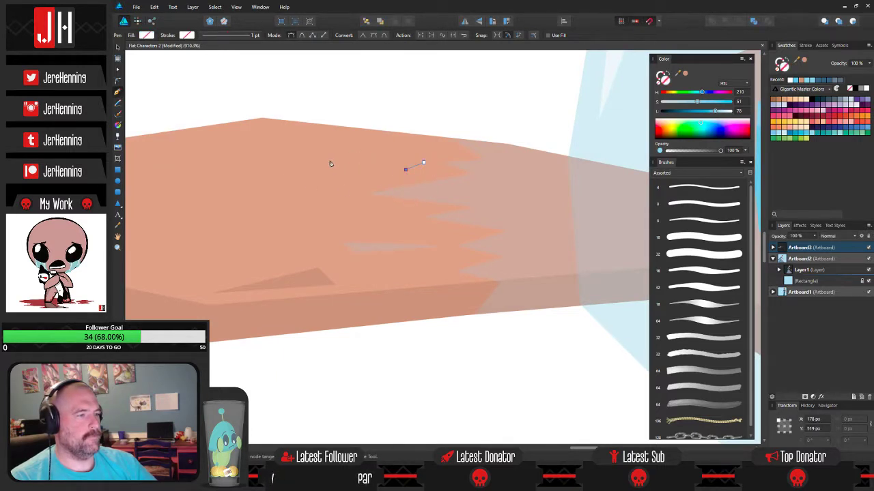
left_click(423, 163)
left_click(813, 134)
key("v")
key("2")
left_click(477, 93)
scroll(479, 104, "down", 5)
scroll(457, 167, "down", 8)
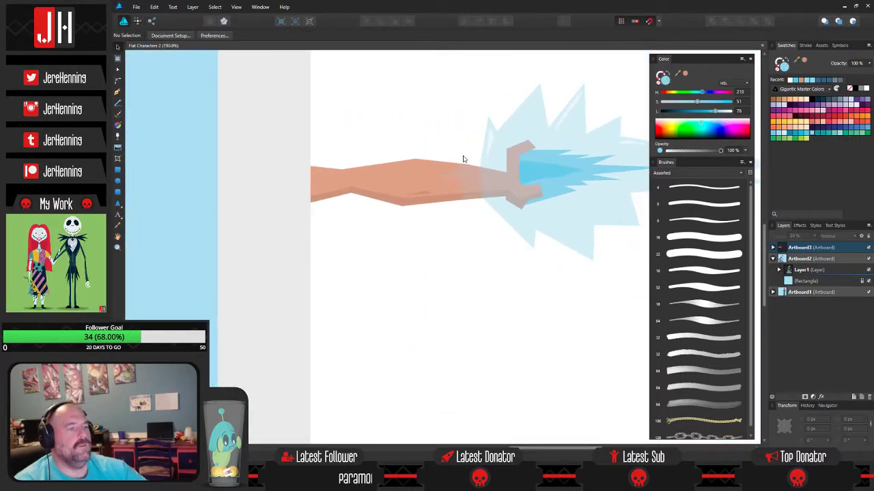
scroll(417, 225, "down", 6)
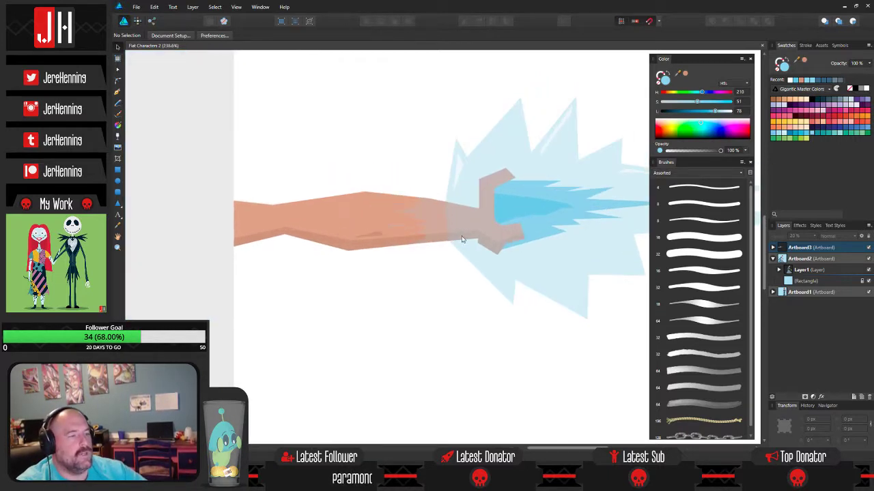
scroll(409, 260, "up", 6)
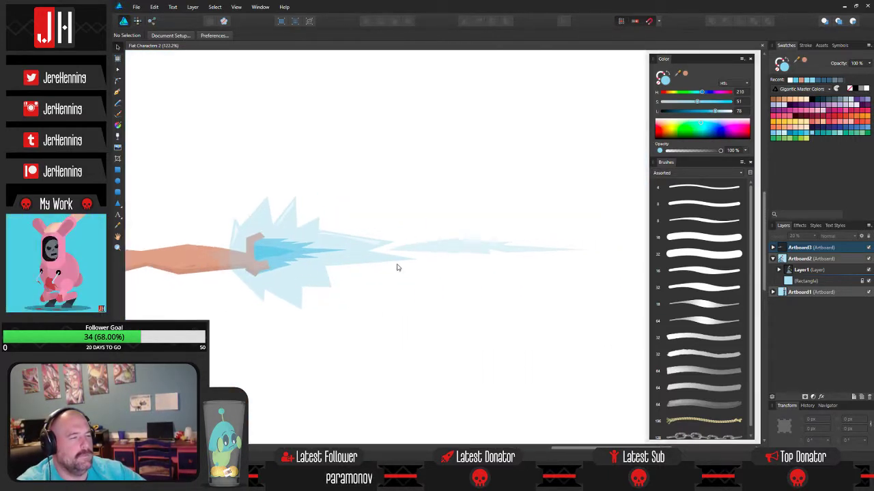
- Draw a thin closed highlight along the upper edge of the detached flame wisp, fill it white, and deselect it
left_click(117, 91)
scroll(338, 243, "up", 2)
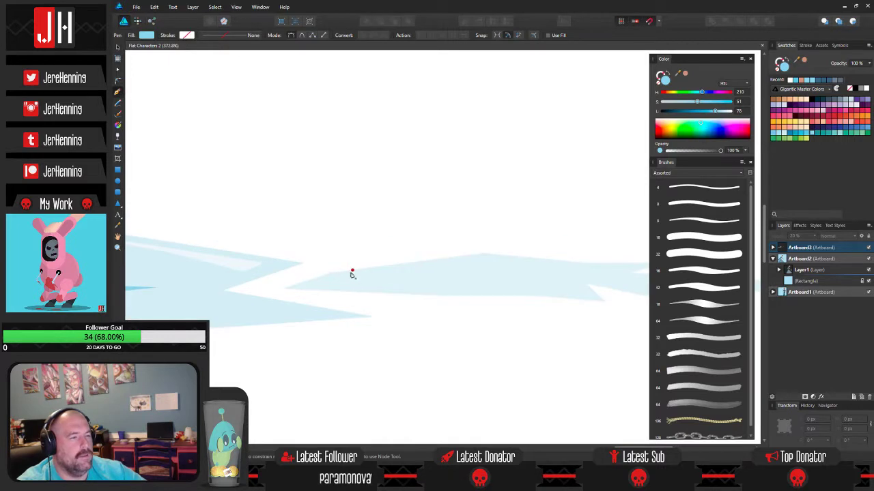
left_click(483, 260)
left_click(572, 270)
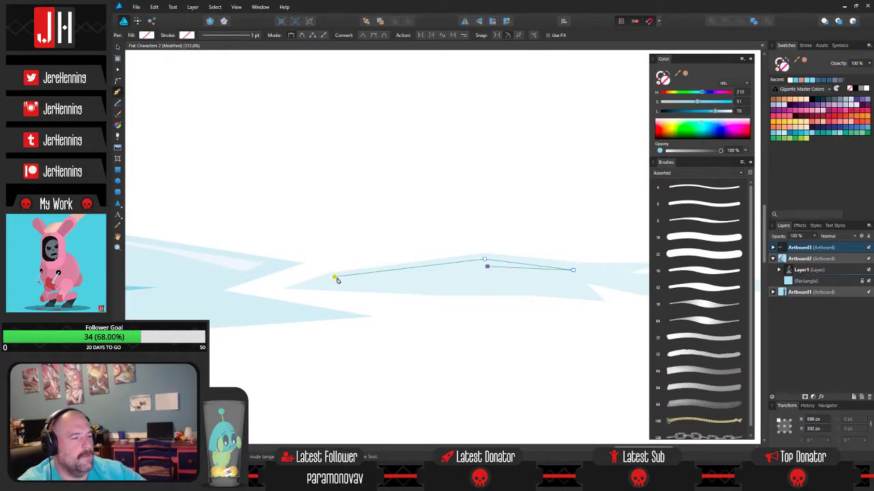
left_click(863, 90)
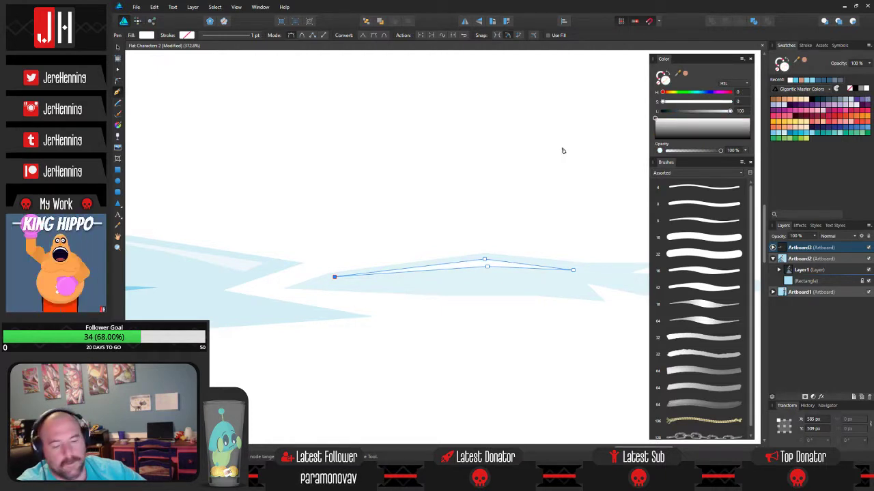
key("v")
left_click(418, 180)
scroll(426, 179, "down", 3)
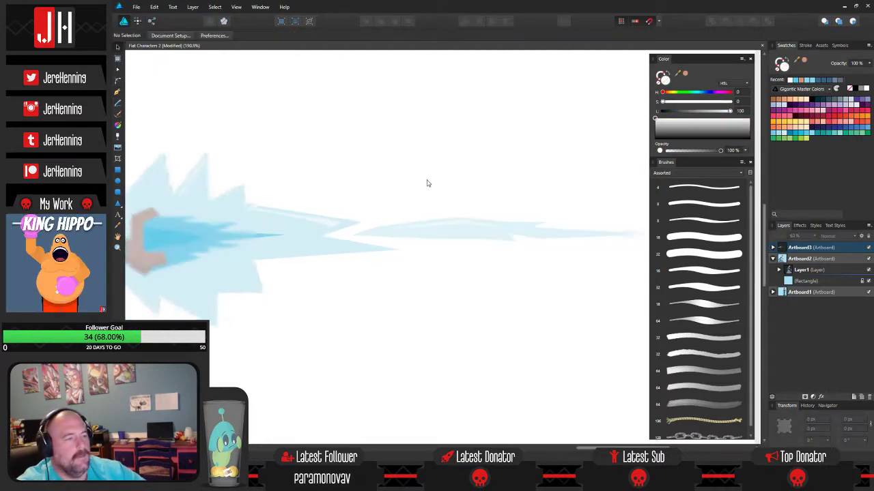
- Check the opacity of the detached flame wisp and of the large outer flame
left_click(454, 224)
left_click(468, 227)
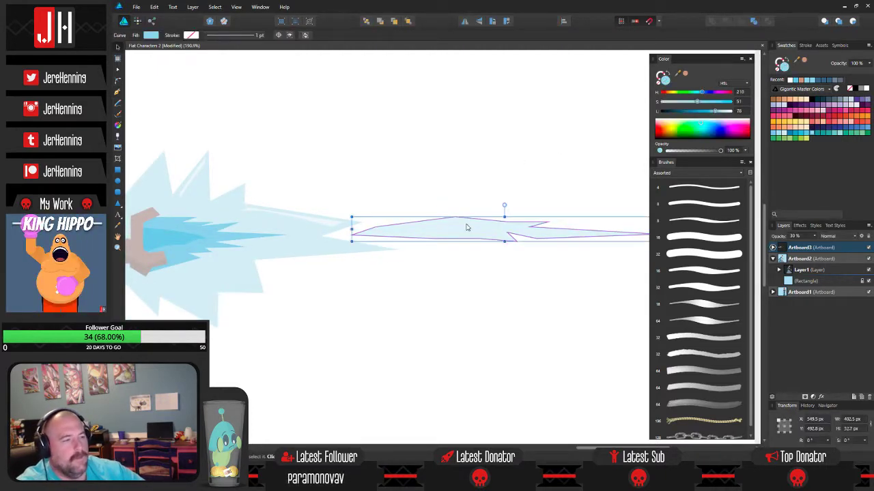
left_click(480, 190)
scroll(487, 192, "down", 4)
scroll(366, 236, "up", 2)
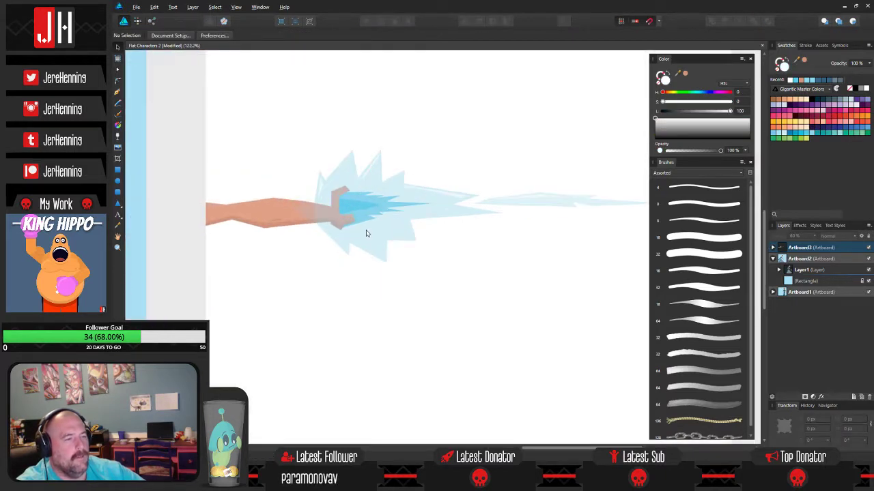
left_click(321, 193)
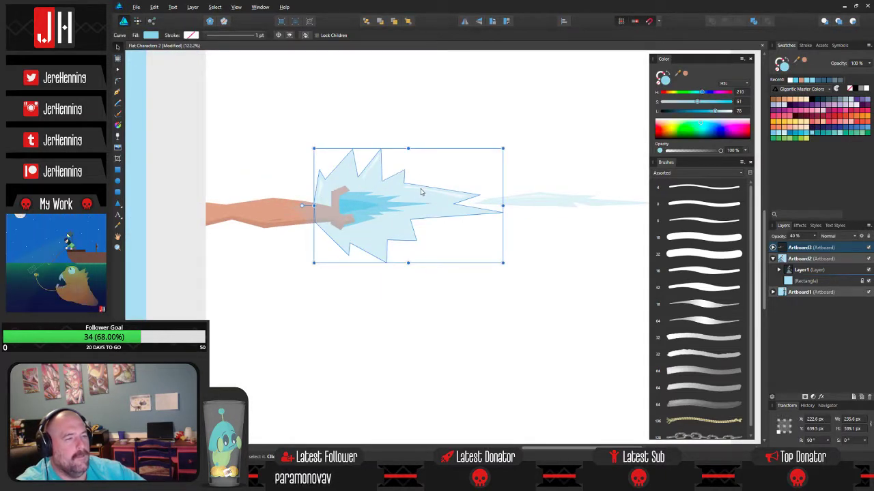
left_click(461, 133)
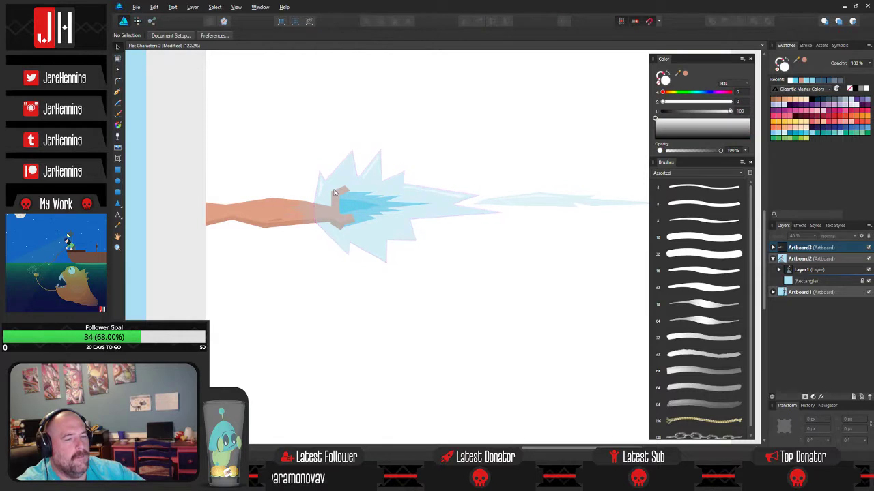
- Save the document
key("ctrl+s")
scroll(335, 193, "down", 2)
scroll(384, 252, "up", 1)
scroll(384, 253, "up", 1)
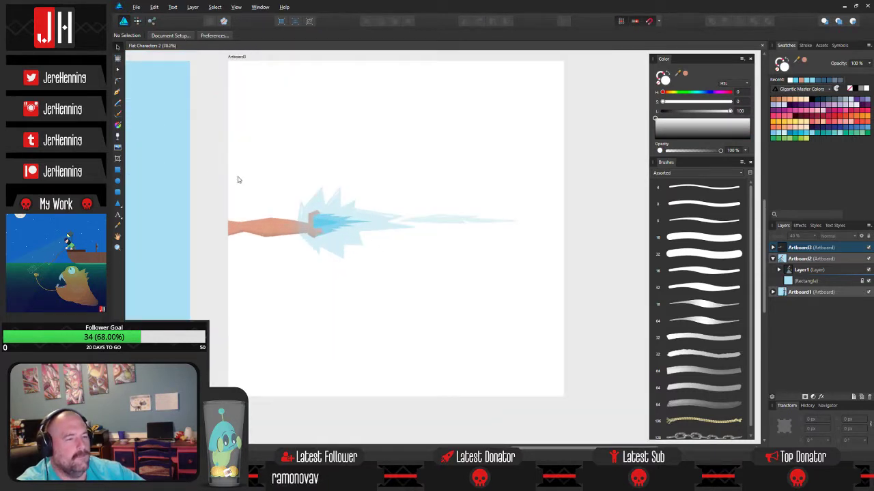
- Scale the whole arm and flame blast up slightly, shift it a little right and down on Artboard3, and save the document
left_click_drag(203, 156, 609, 313)
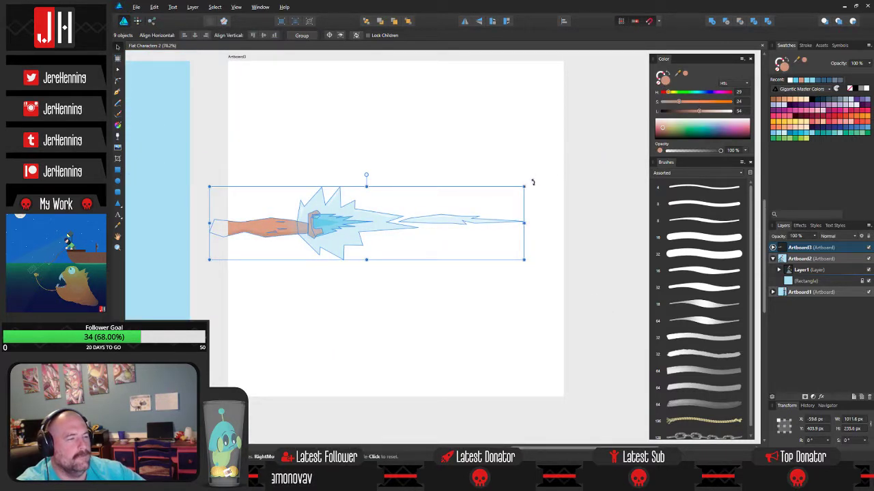
left_click_drag(524, 186, 550, 182)
mouse_move(364, 225)
left_mouse_down()
mouse_move(376, 225)
mouse_move(367, 224)
mouse_move(371, 233)
left_mouse_up()
left_click(405, 279)
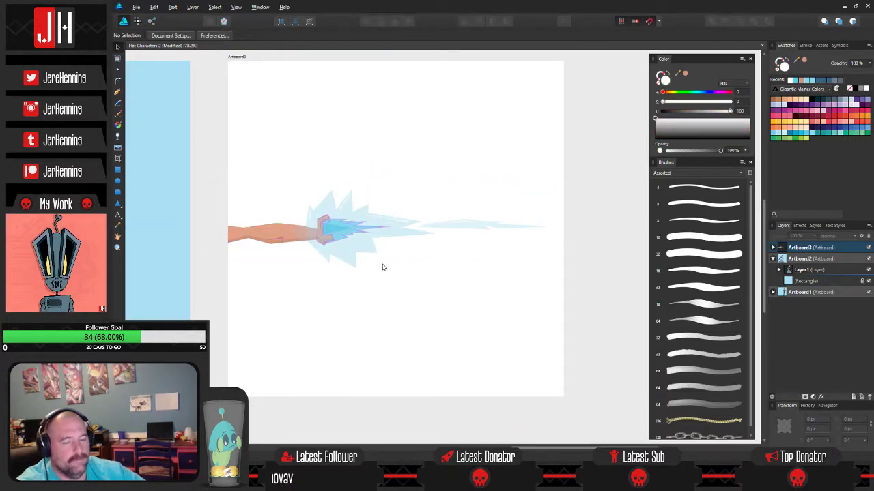
key("ctrl+a")
left_click(569, 287)
scroll(382, 250, "up", 3)
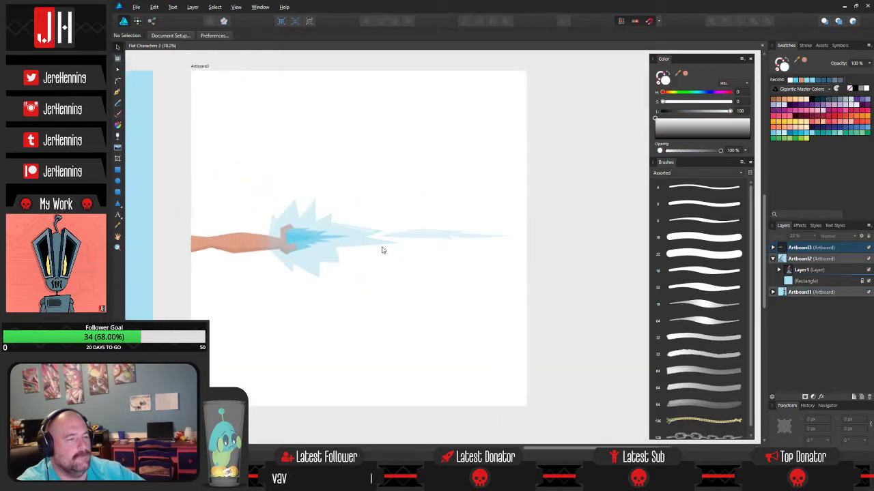
scroll(384, 251, "up", 2)
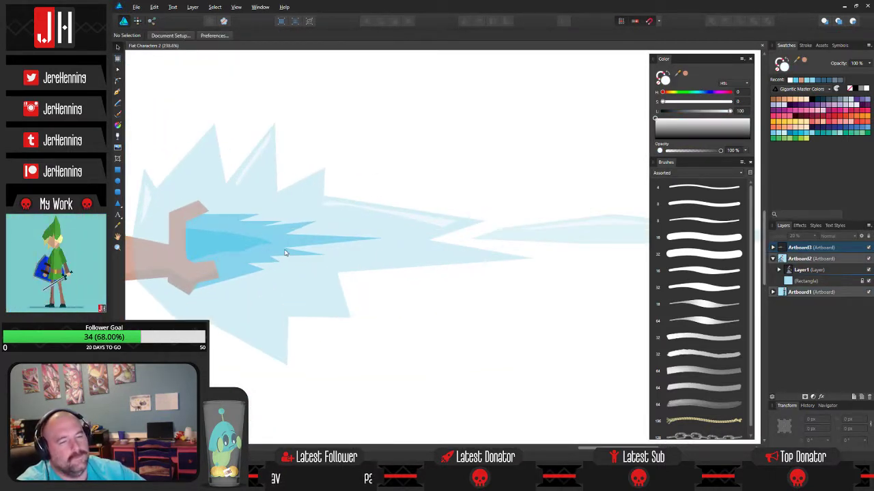
scroll(278, 246, "down", 2)
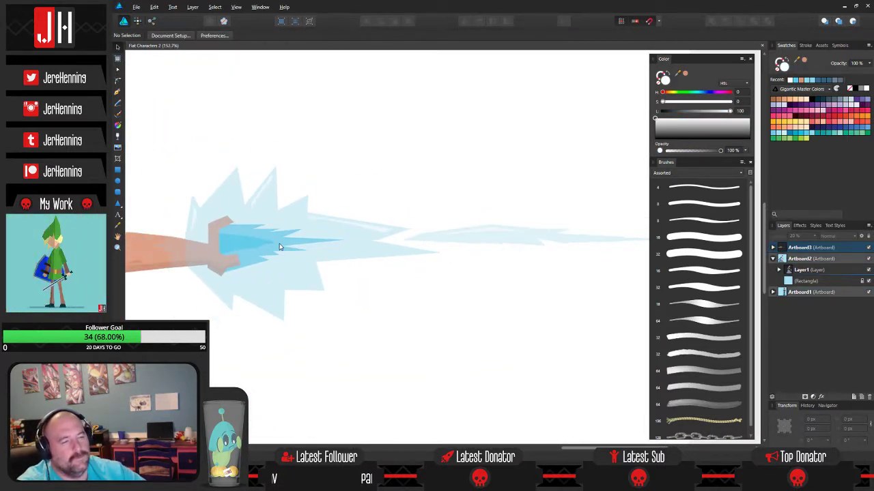
- Draw a thin closed highlight shape inside the lower edge of the outer flame's large bottom spike with the Pen tool
left_click(117, 92)
scroll(247, 227, "up", 3)
left_click_drag(332, 233, 443, 147)
scroll(369, 318, "up", 3)
scroll(336, 268, "down", 4)
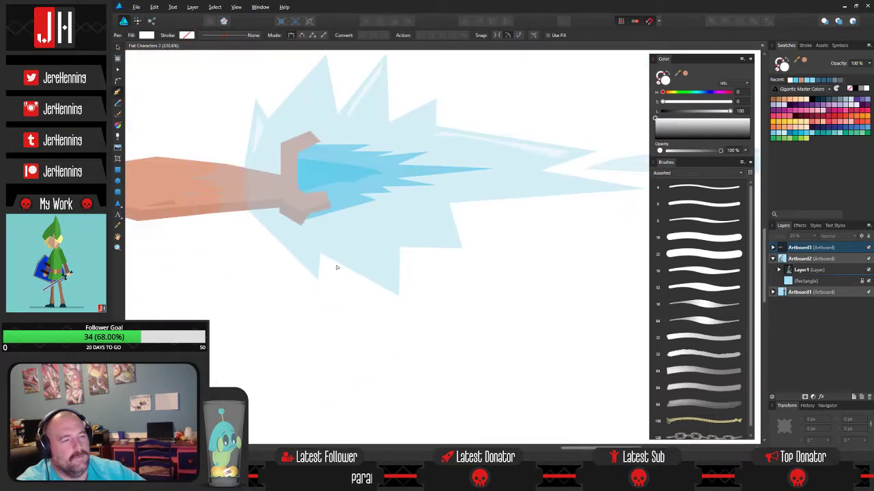
scroll(345, 282, "up", 3)
scroll(327, 289, "down", 4)
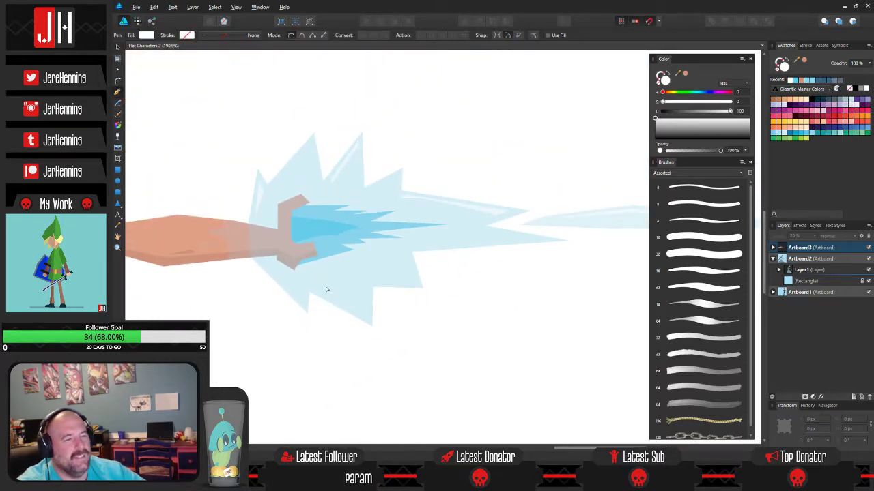
scroll(326, 289, "up", 5)
left_click(285, 295)
left_click(496, 414)
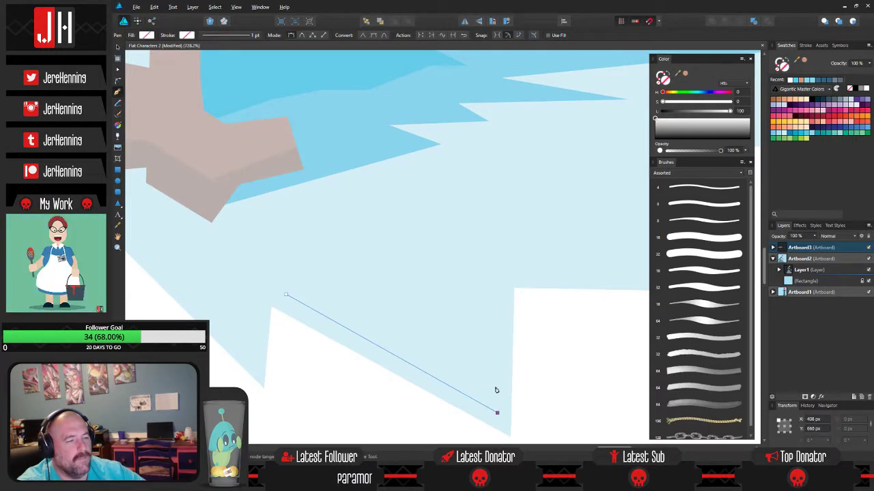
left_click(286, 296)
scroll(402, 299, "down", 4)
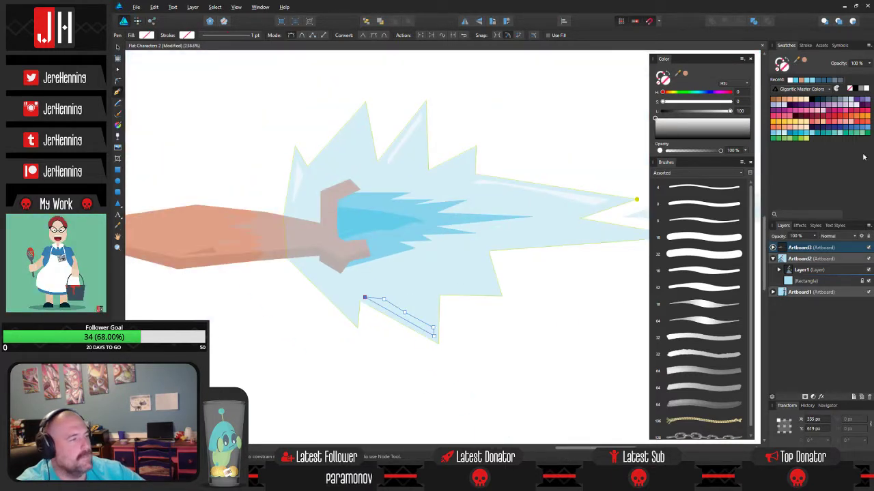
- Fill the bottom spike highlight white at 60% opacity and deselect it
left_click(866, 89)
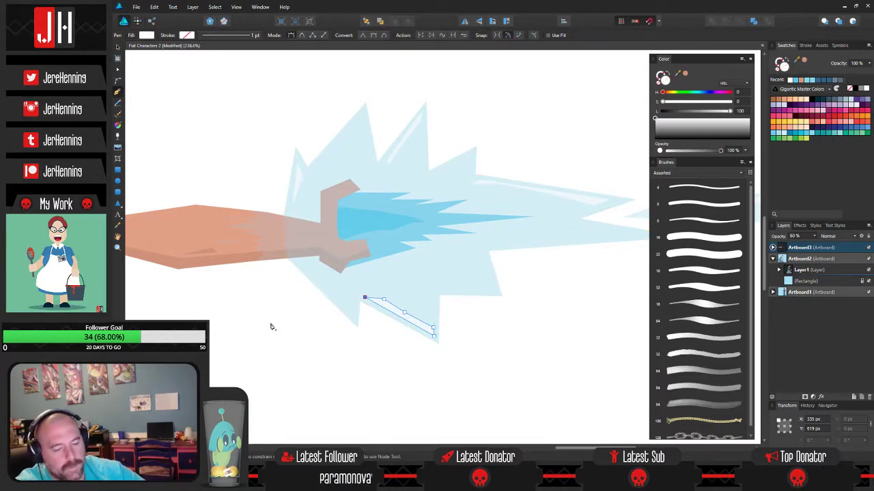
key("v")
left_click(263, 369)
left_click(413, 307)
left_click(527, 351)
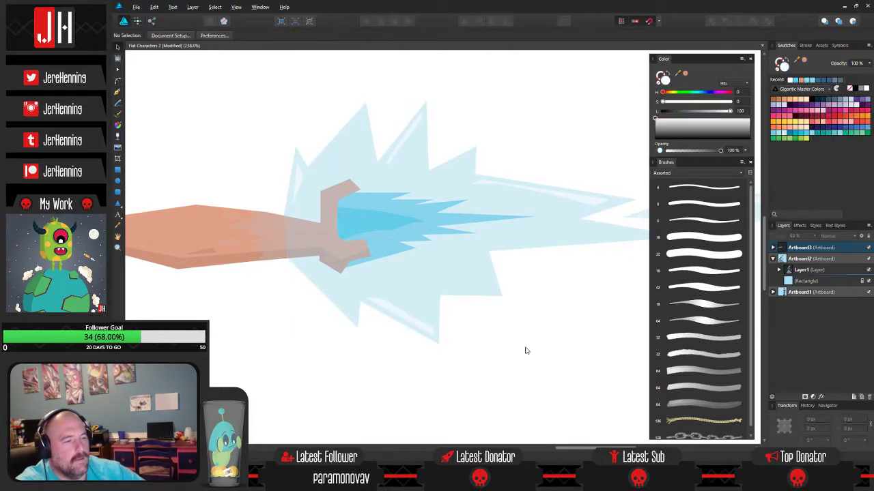
- Adjust the upper nodes of the bottom spike highlight to slim its shape, deselect it, and save the document
scroll(526, 351, "down", 3)
scroll(393, 340, "up", 5)
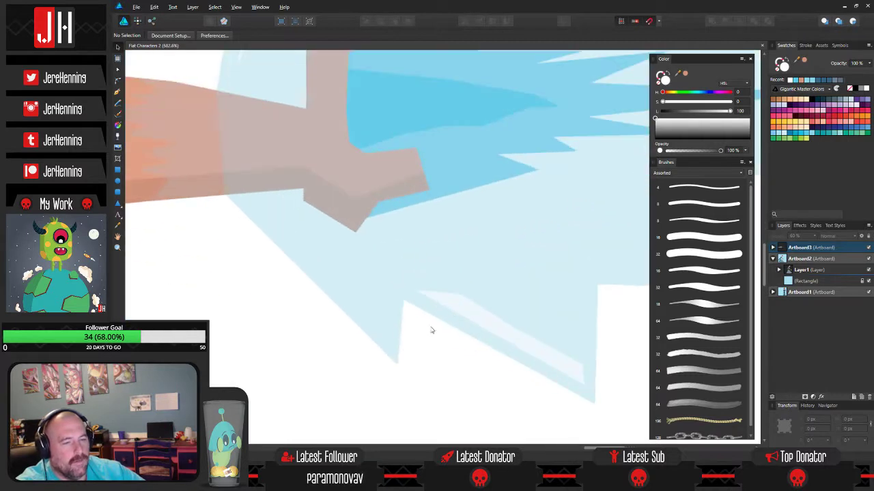
left_click(477, 316)
key("a")
left_click_drag(461, 295, 456, 301)
left_click_drag(512, 329, 510, 336)
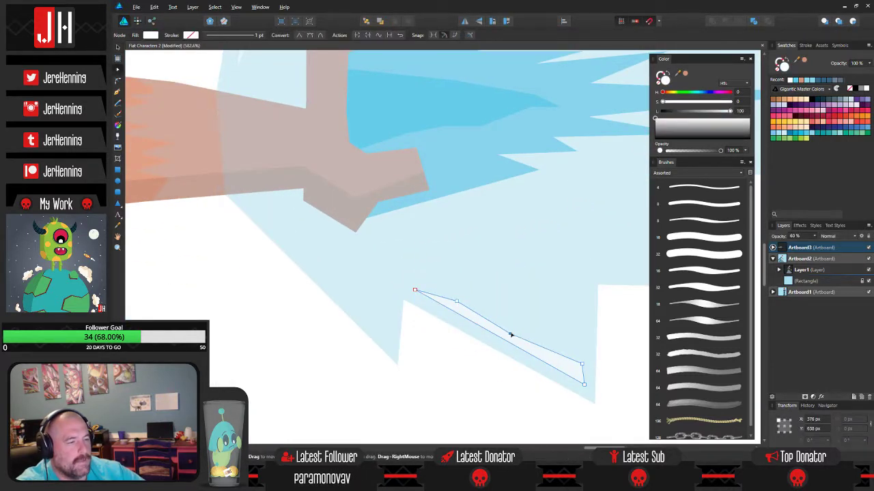
mouse_move(581, 365)
left_mouse_down()
mouse_move(502, 353)
mouse_move(452, 333)
left_mouse_up()
left_click(602, 371)
scroll(599, 368, "down", 8)
key("ctrl+s")
key("v")
- Select the whole arm and flame blast on Artboard3 and place a duplicate directly above the original
scroll(460, 329, "up", 5)
scroll(392, 314, "down", 6)
scroll(462, 321, "up", 3)
scroll(347, 298, "down", 3)
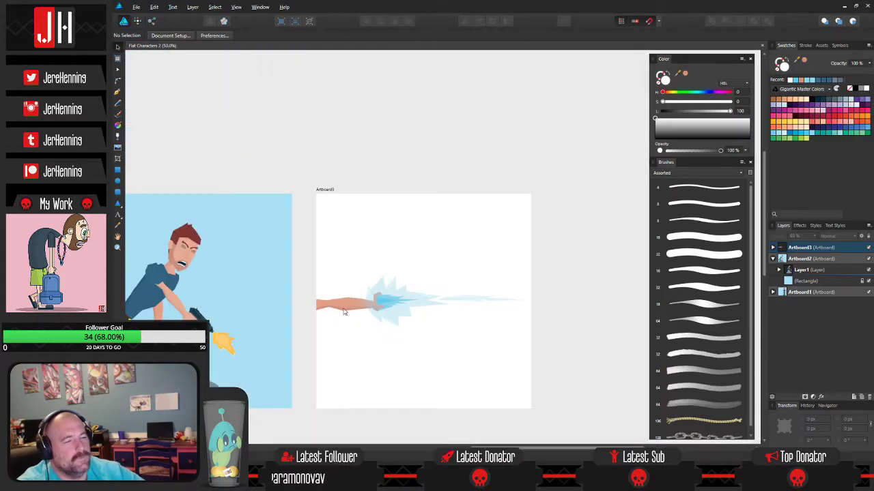
scroll(372, 308, "up", 8)
scroll(363, 314, "down", 10)
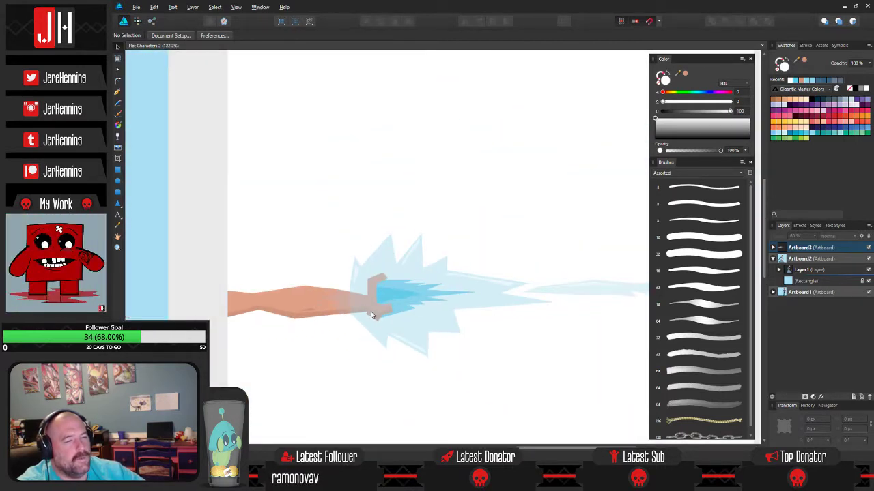
left_click_drag(337, 304, 508, 353)
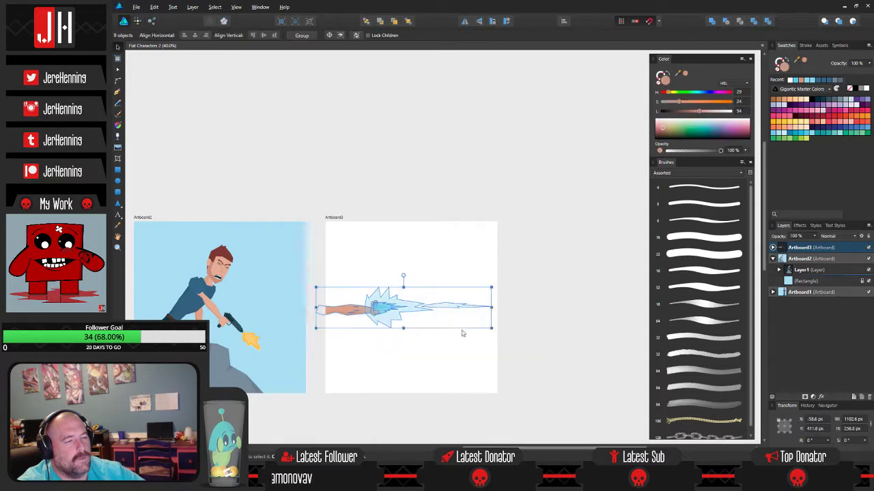
left_click_drag(391, 301, 397, 261)
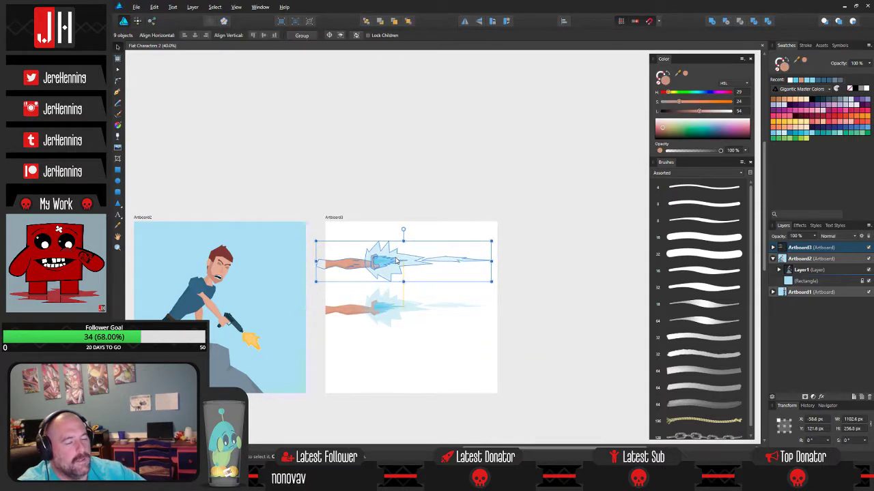
- Recolor the upper copy's large outer flame and the jagged glow on its forearm red
scroll(403, 251, "up", 6)
left_click(428, 300)
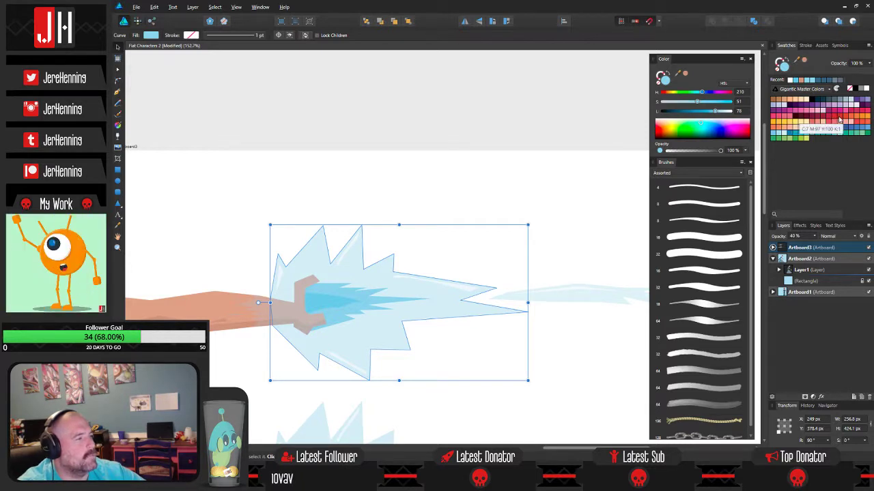
left_click(832, 120)
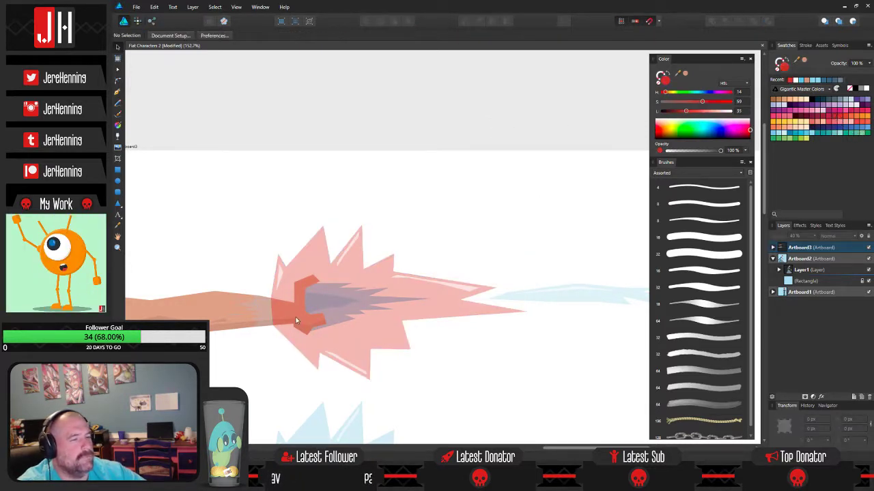
scroll(290, 314, "up", 2)
left_click(247, 310)
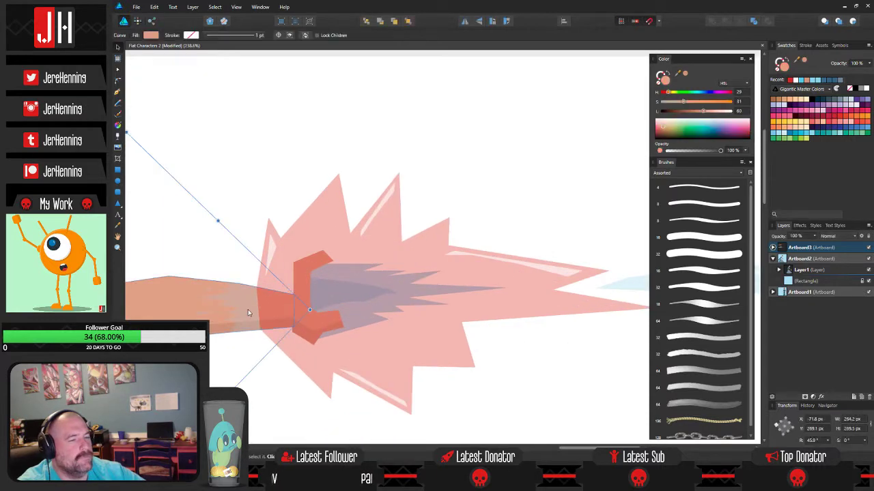
left_click(842, 121)
left_click(489, 169)
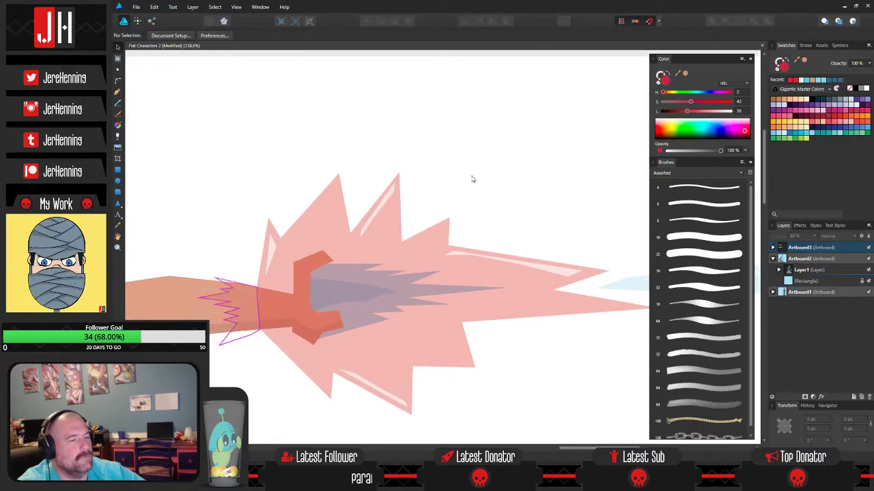
- Fill the two small detached glow flecks on the upper forearm red and deselect them
scroll(407, 206, "down", 3)
left_click_drag(307, 239, 445, 258)
scroll(445, 257, "up", 4)
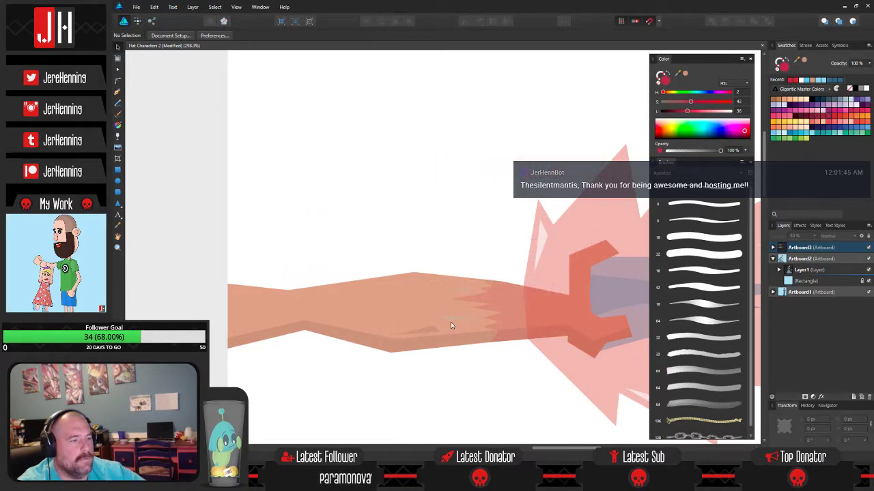
left_click(450, 322)
left_click(460, 290, "shift")
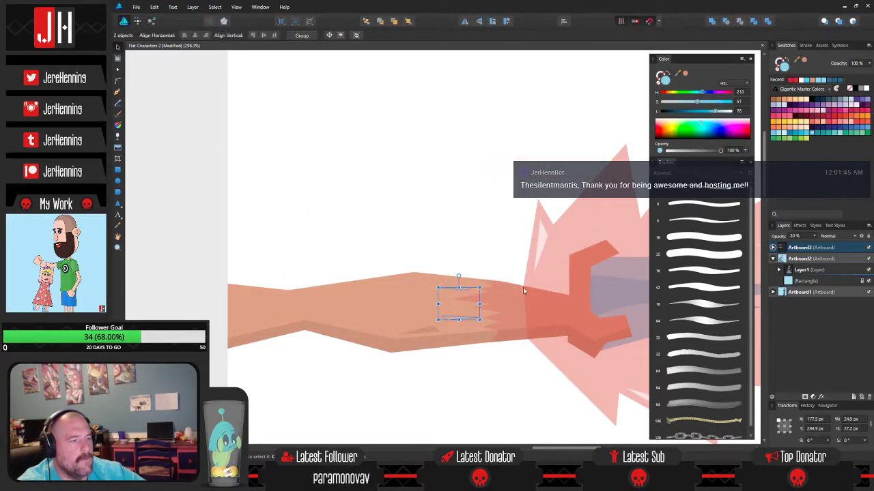
left_click(831, 117)
left_click(515, 150)
left_click_drag(528, 169, 467, 157)
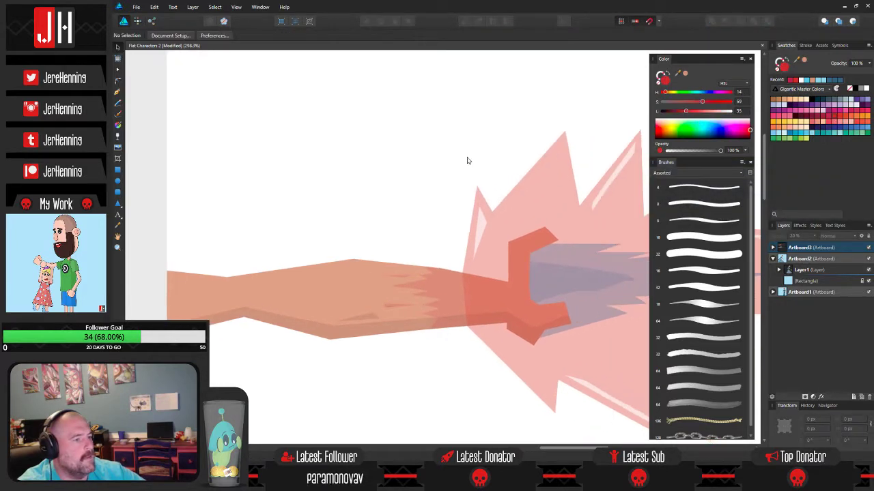
- Move the red outer flame up out of the way and fill the upper copy's jagged inner flame with orange-red
scroll(443, 206, "down", 6)
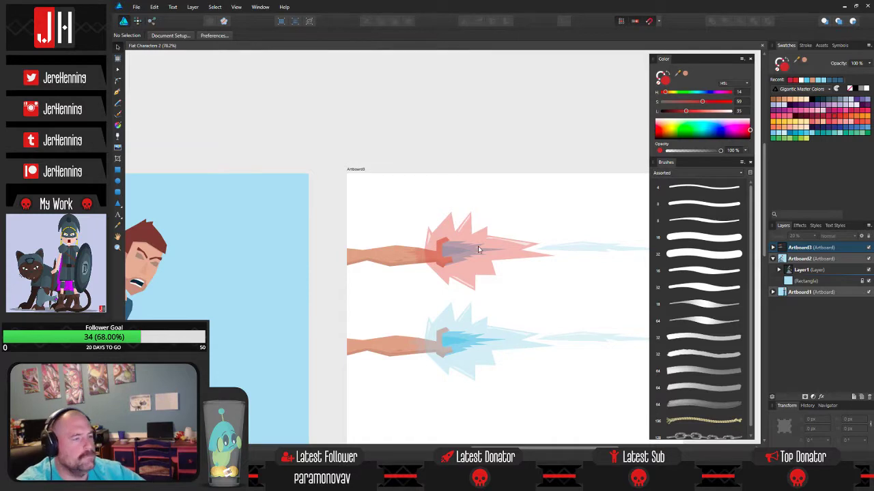
scroll(476, 248, "up", 6)
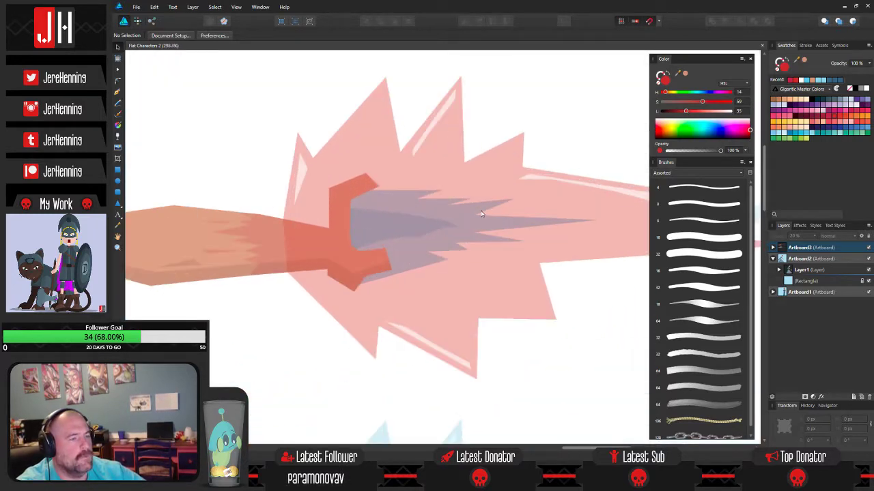
left_click(481, 214)
left_click_drag(480, 214, 481, 71)
left_click(408, 250)
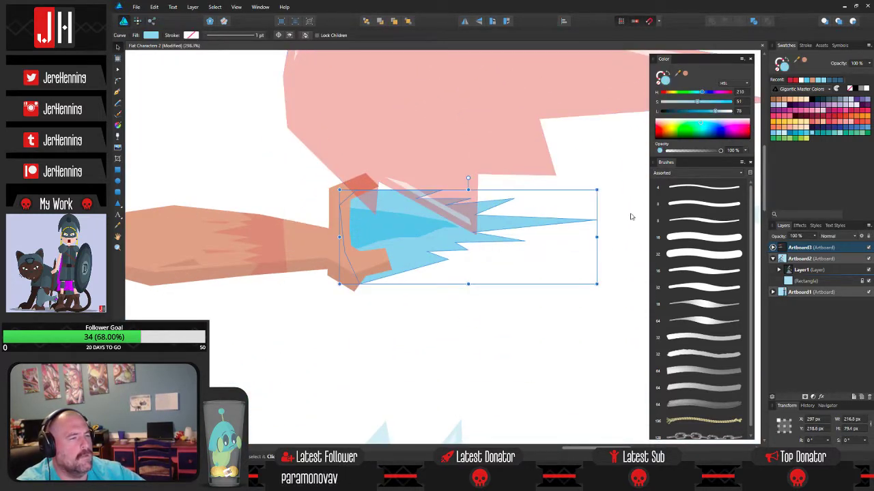
left_click(832, 120)
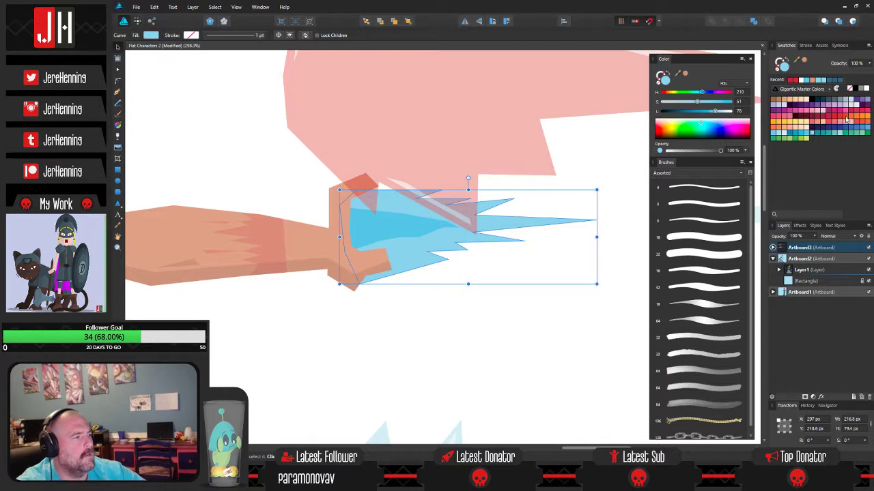
- Fill the upper copy's innermost flame core with a brighter orange-red and move the outer flame back over the hand
left_click(403, 226)
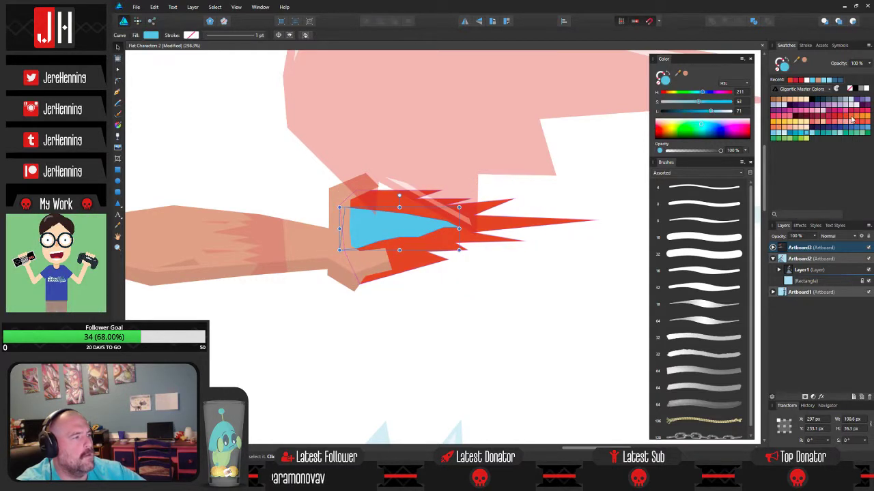
left_click(848, 116)
left_click(235, 159)
scroll(358, 164, "down", 3)
left_click_drag(409, 130, 412, 205)
left_click(269, 133)
- Recolor the upper copy's detached flame wisp red and deselect it
scroll(269, 133, "down", 3)
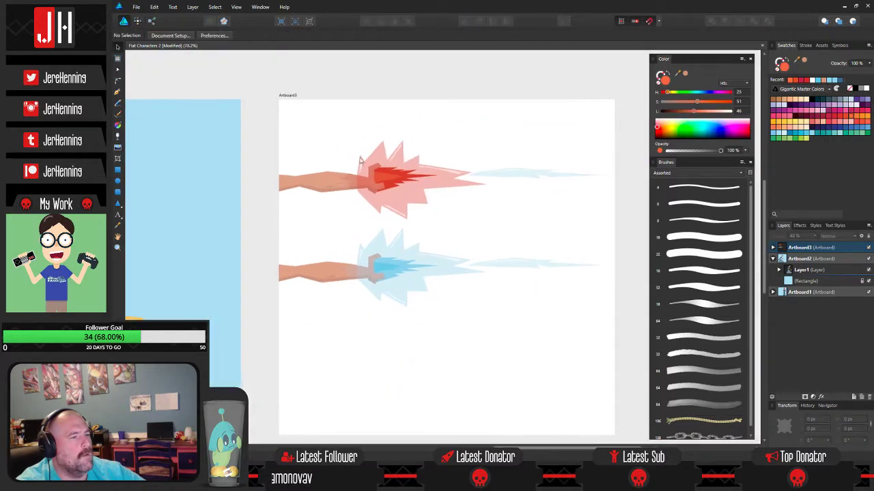
scroll(449, 171, "up", 3)
left_click(499, 192)
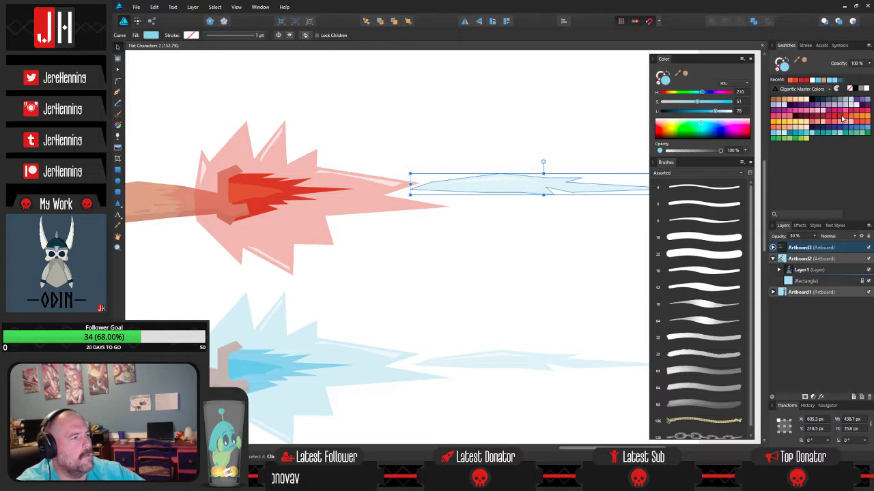
left_click(841, 117)
left_click(484, 265)
scroll(486, 253, "down", 3)
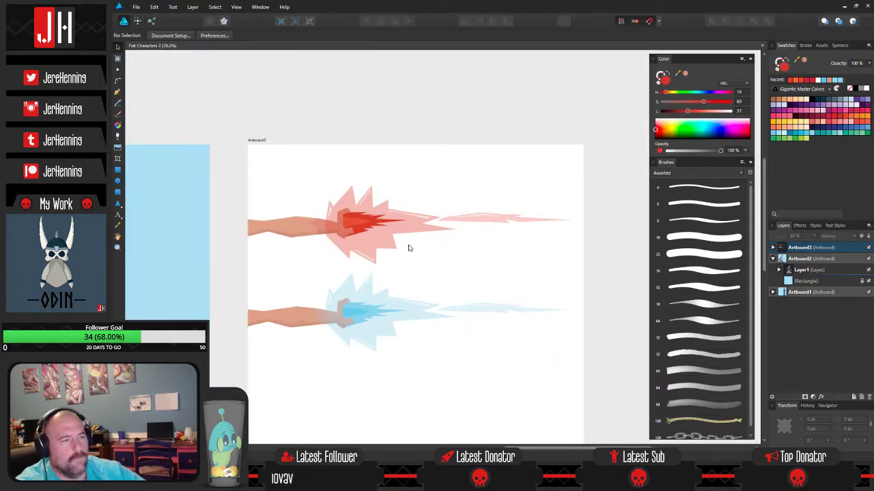
- Compare the red and blue blasts on Artboard3 with the characters on Artboard1 and Artboard2
scroll(408, 248, "up", 3)
left_click_drag(492, 260, 481, 260)
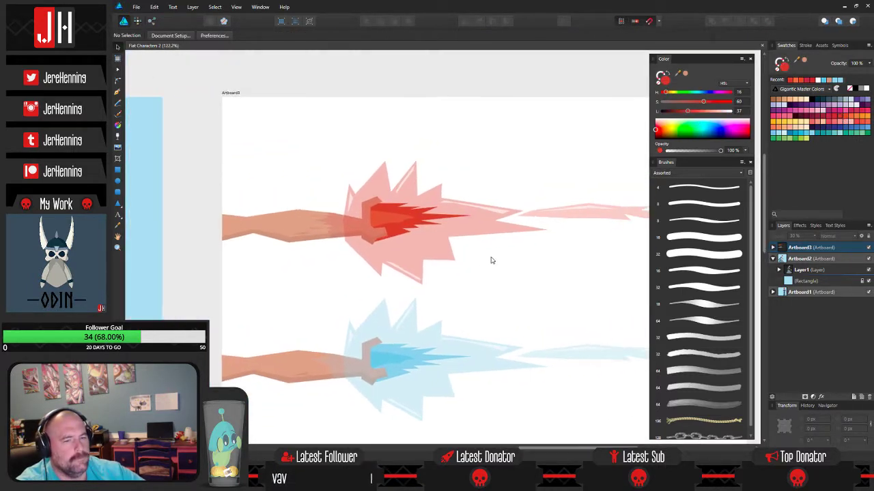
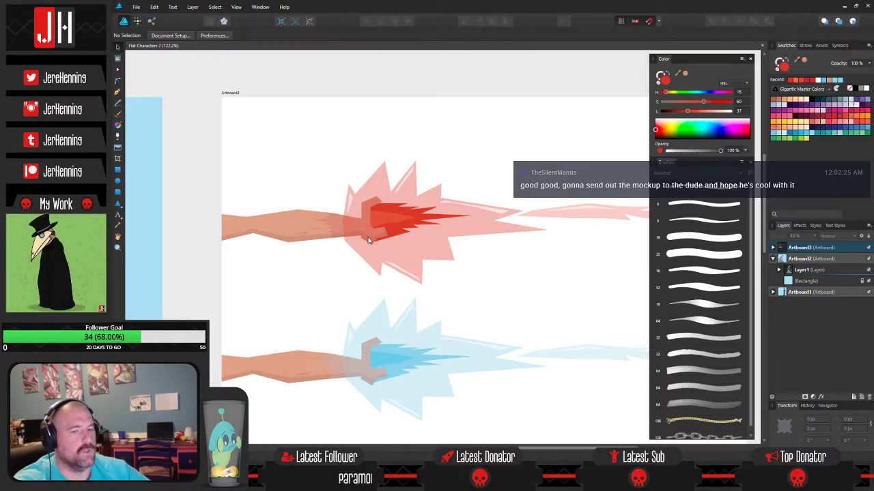
scroll(313, 223, "down", 2)
left_click_drag(343, 222, 377, 224)
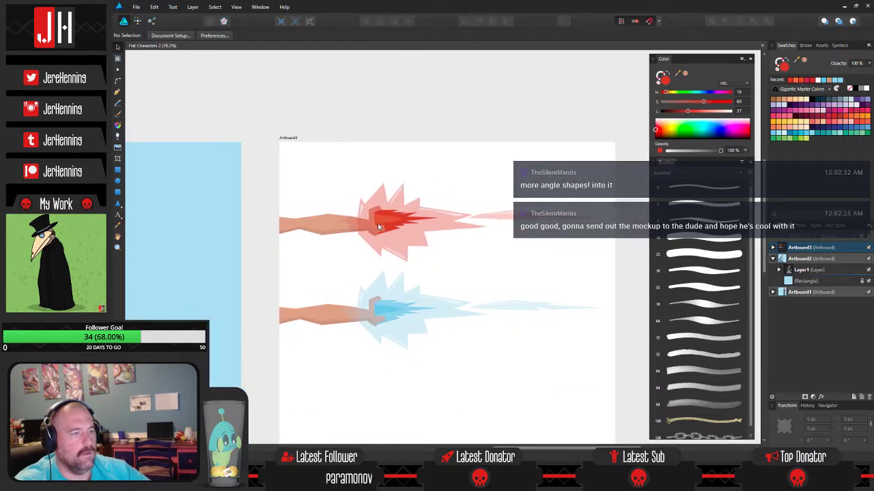
scroll(378, 223, "up", 1)
left_click_drag(437, 233, 518, 228)
scroll(518, 229, "down", 3)
left_click_drag(323, 268, 499, 262)
scroll(499, 262, "up", 2)
left_click_drag(353, 271, 472, 244)
left_click_drag(282, 207, 321, 226)
scroll(427, 213, "up", 2)
scroll(431, 221, "down", 2)
left_click_drag(544, 230, 402, 208)
scroll(457, 217, "up", 1)
scroll(456, 216, "up", 1)
scroll(454, 215, "down", 1)
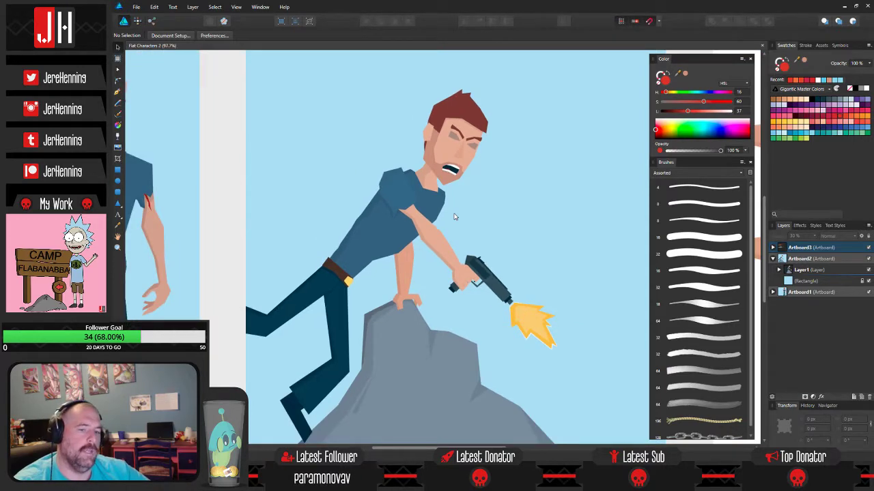
scroll(417, 213, "down", 2)
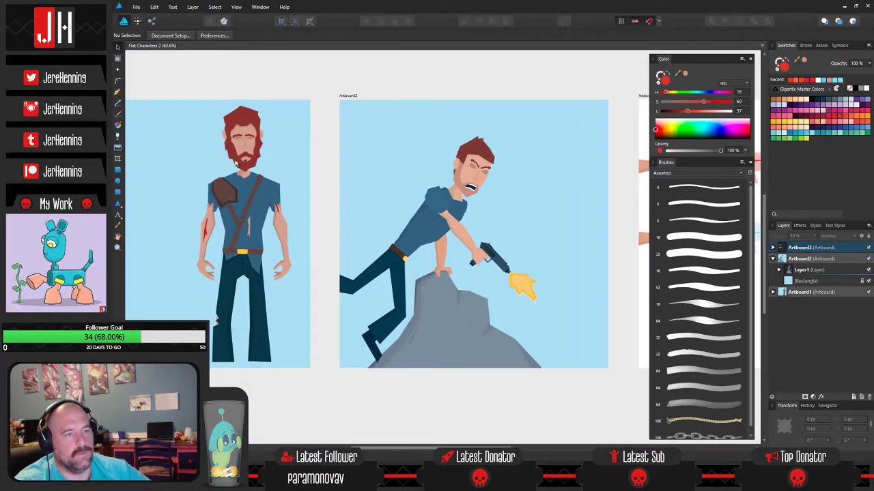
scroll(224, 199, "up", 2)
left_click_drag(527, 232, 479, 240)
scroll(479, 241, "down", 1)
left_click_drag(397, 243, 317, 237)
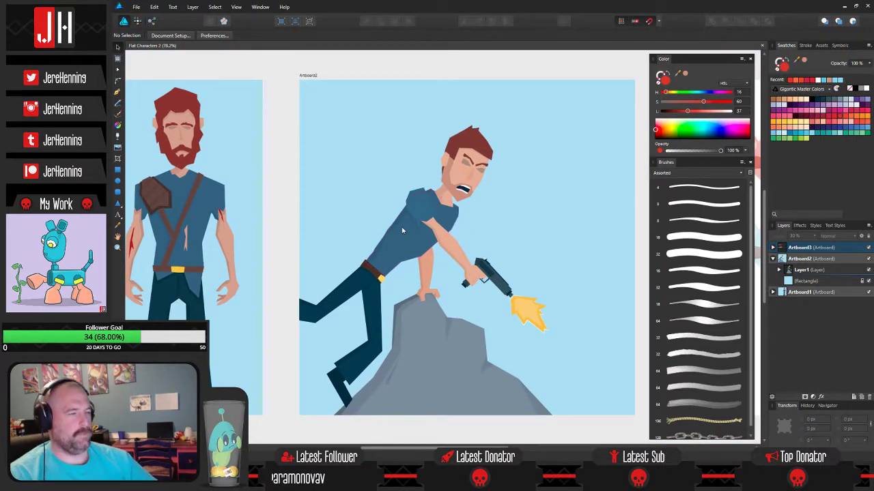
scroll(479, 290, "up", 3)
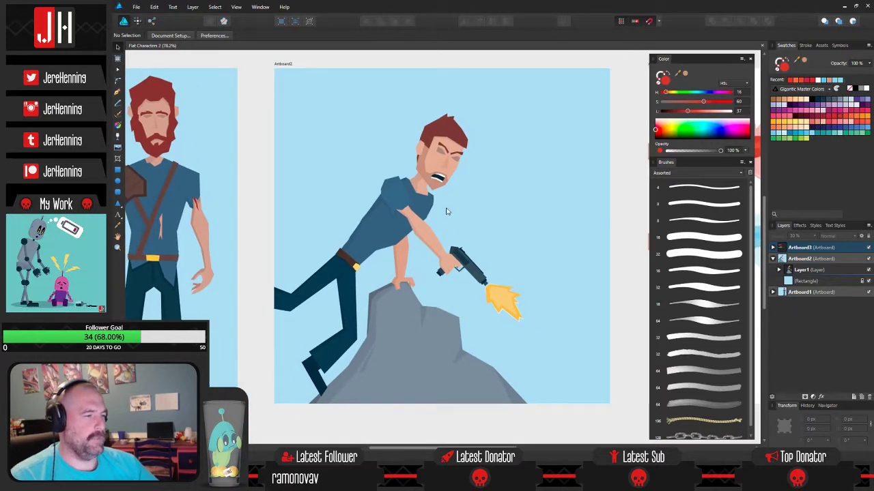
scroll(478, 290, "down", 3)
left_click_drag(468, 273, 190, 245)
scroll(465, 233, "up", 4)
left_click_drag(454, 236, 300, 257)
scroll(370, 255, "down", 3)
scroll(370, 253, "up", 2)
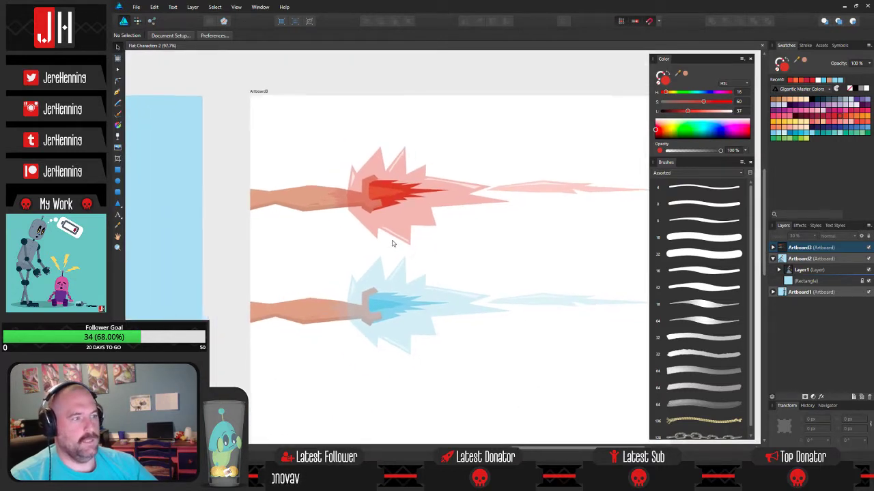
- Examine the red and blue flame blasts up close and the characters on Artboard1 and Artboard2
left_click_drag(371, 250, 400, 211)
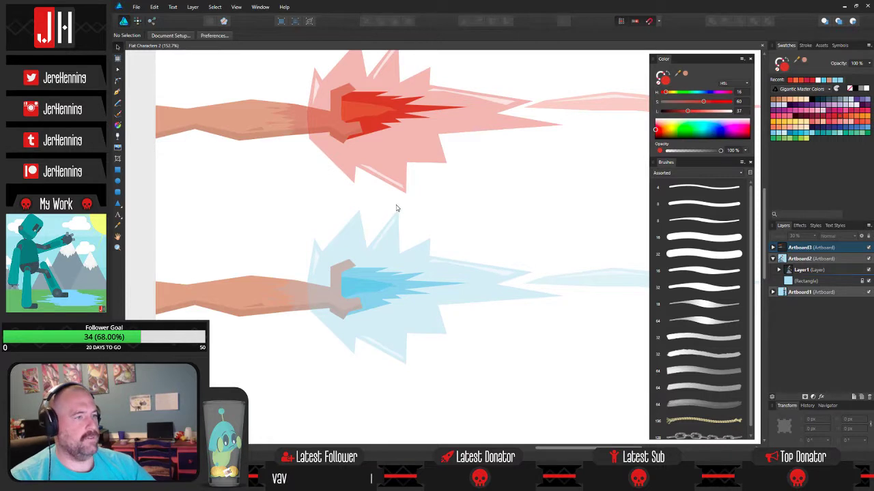
scroll(437, 216, "down", 2)
left_click_drag(444, 212, 416, 211)
scroll(348, 211, "up", 3)
left_click_drag(346, 211, 400, 281)
scroll(407, 204, "up", 2)
scroll(408, 204, "down", 2)
scroll(408, 203, "down", 3)
scroll(444, 210, "down", 1)
left_click_drag(422, 219, 527, 209)
scroll(283, 208, "up", 2)
scroll(284, 210, "up", 2)
scroll(292, 208, "down", 5)
left_click_drag(396, 209, 497, 211)
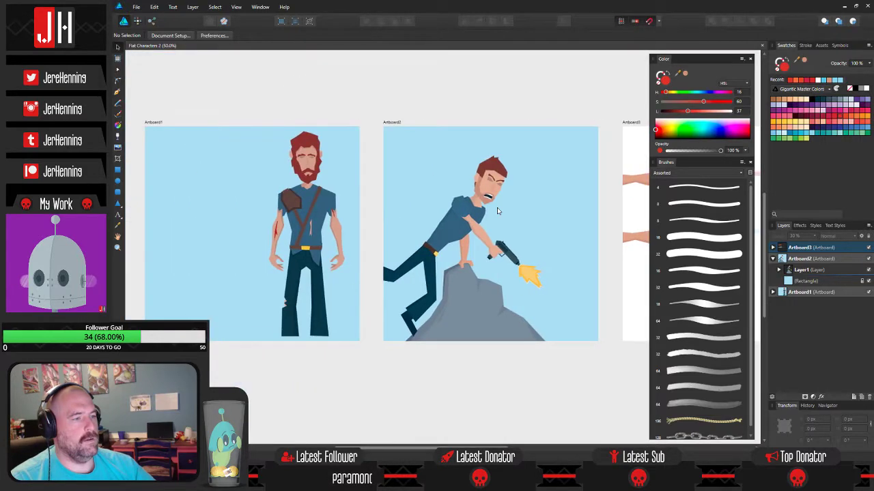
scroll(334, 205, "up", 3)
scroll(334, 205, "down", 3)
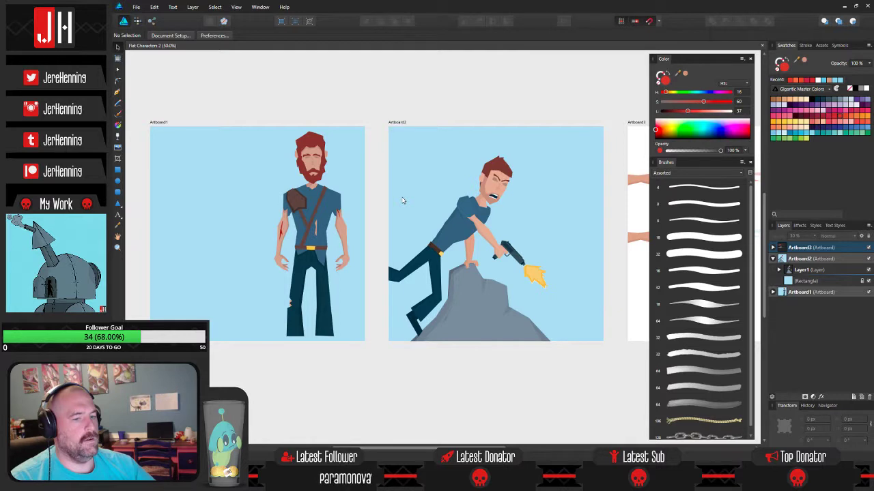
- Inspect the flame shapes and detached wisps of both blasts on Artboard3
left_click_drag(499, 210, 237, 213)
scroll(456, 189, "up", 5)
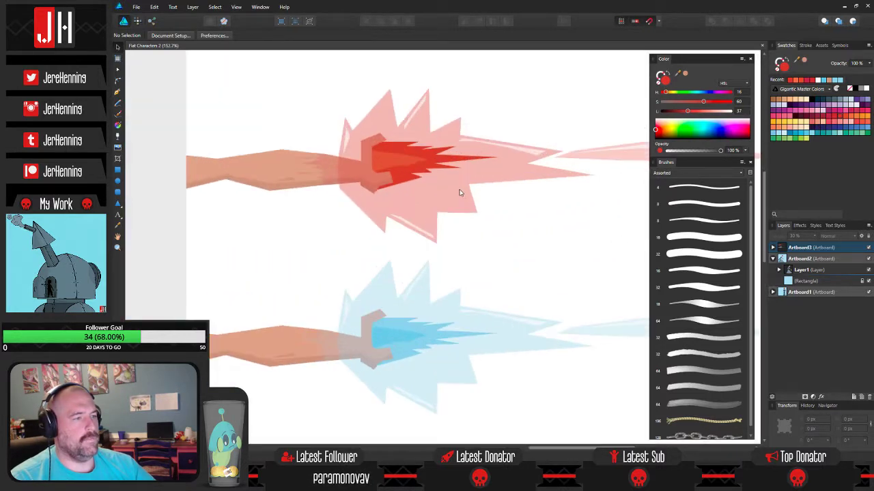
left_click_drag(408, 161, 259, 159)
left_click_drag(382, 175, 593, 186)
scroll(374, 187, "down", 3)
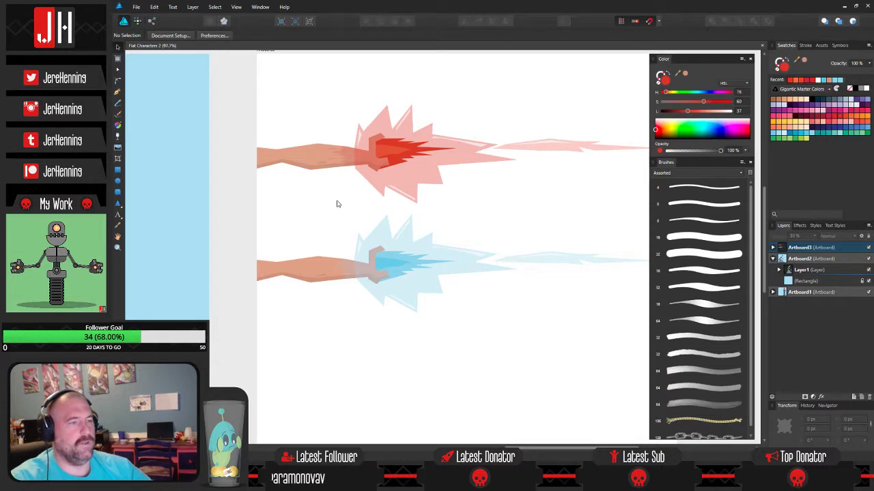
scroll(389, 207, "up", 5)
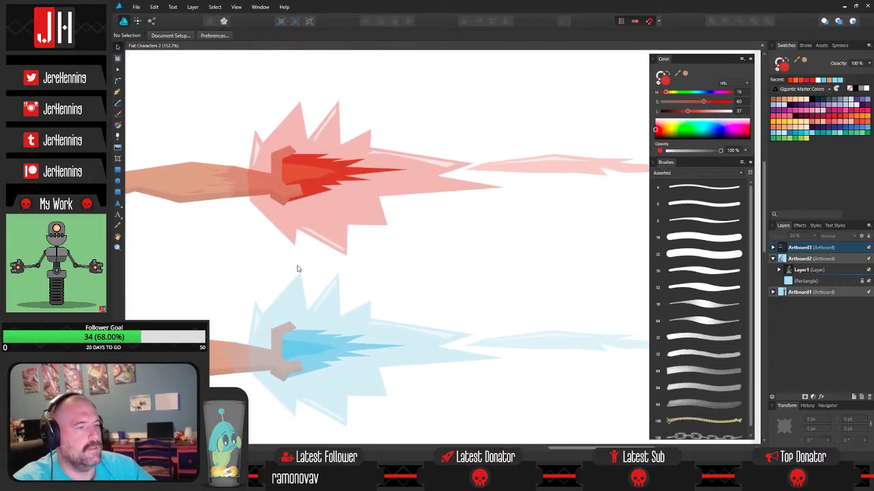
scroll(302, 266, "down", 4)
- Examine the standing character on Artboard1 and the gun-firing character on Artboard2 up close
mouse_move(307, 266)
left_mouse_down()
mouse_move(583, 238)
mouse_move(517, 230)
mouse_move(614, 171)
left_mouse_up()
left_click_drag(386, 217, 523, 198)
left_click_drag(377, 172, 398, 285)
scroll(391, 218, "up", 3)
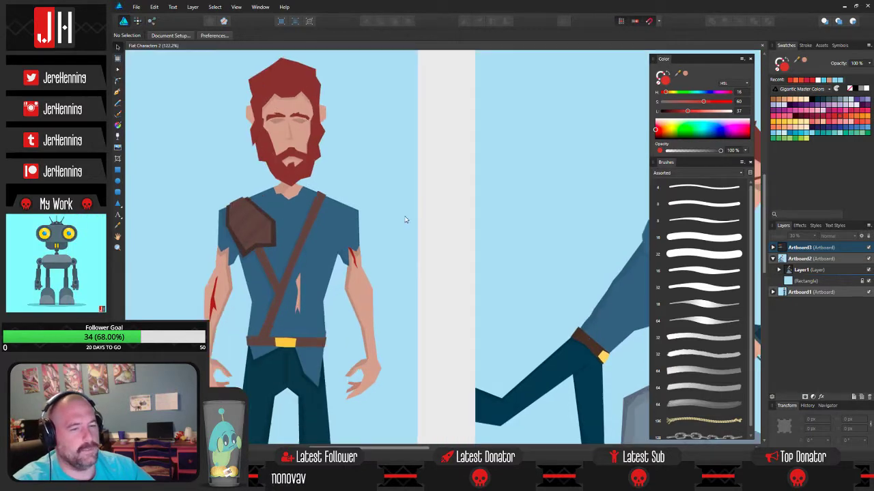
left_click_drag(500, 215, 353, 226)
scroll(327, 219, "right", 3)
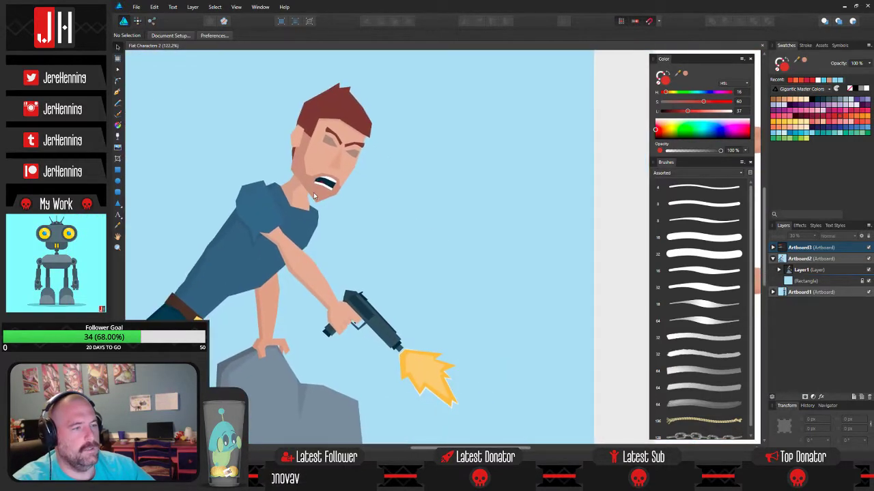
scroll(316, 197, "up", 4)
scroll(332, 196, "down", 2)
scroll(332, 196, "down", 6)
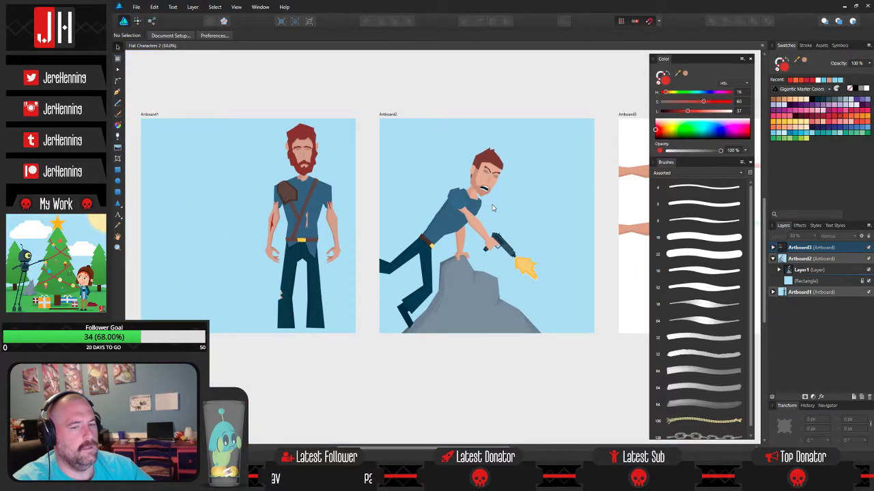
- Duplicate the blue arm and blast below the original on Artboard3 and shift all three arms slightly up together
scroll(493, 208, "right", 5)
scroll(348, 196, "up", 5)
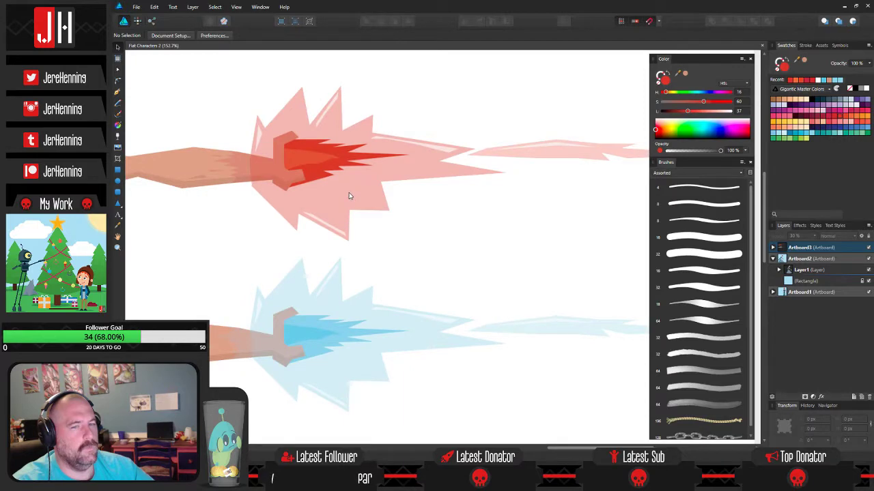
scroll(349, 196, "down", 4)
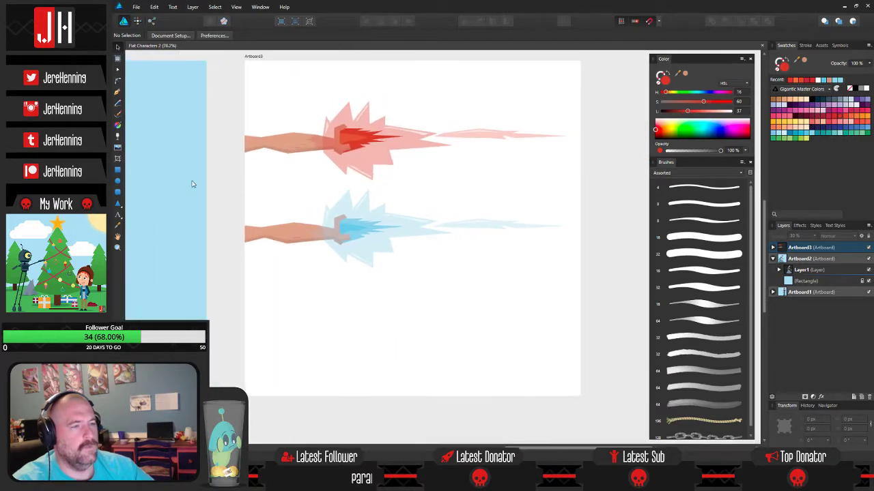
left_click_drag(221, 173, 614, 300)
left_click_drag(389, 240, 390, 327)
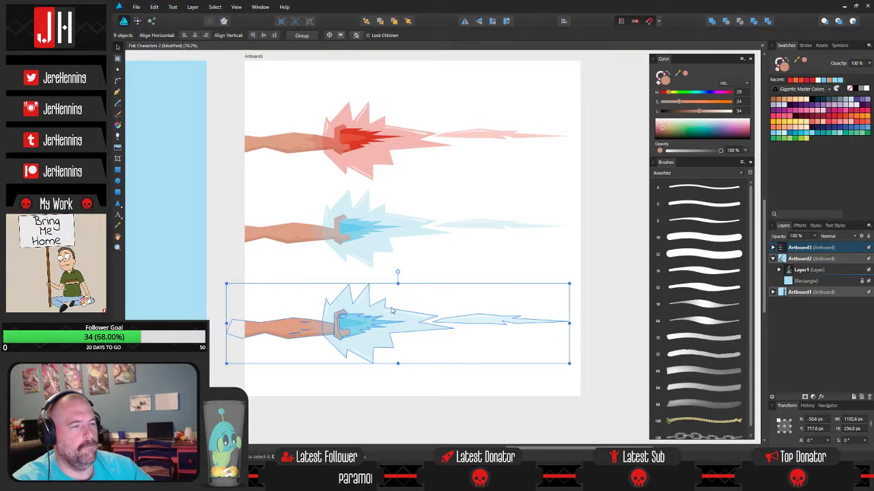
scroll(391, 315, "down", 3)
left_click_drag(283, 160, 556, 376)
mouse_move(376, 260)
left_mouse_down()
mouse_move(375, 249)
mouse_move(378, 257)
left_mouse_up()
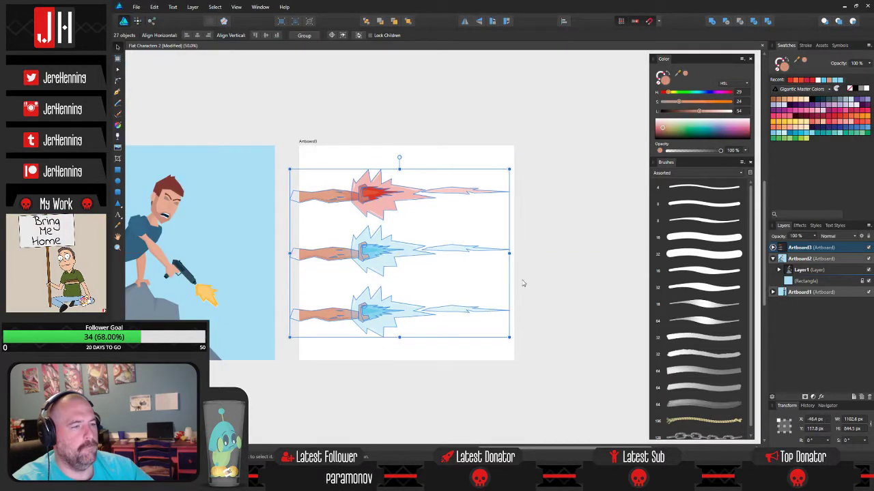
left_click(486, 277)
- Fill the lowest copy's outer flame with a dark purple and deselect it
scroll(426, 316, "up", 3)
left_click(488, 307)
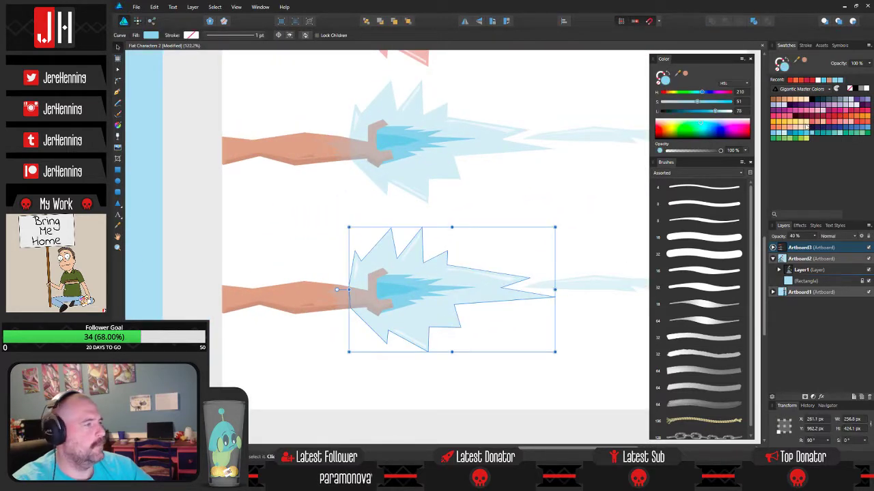
left_click(809, 107)
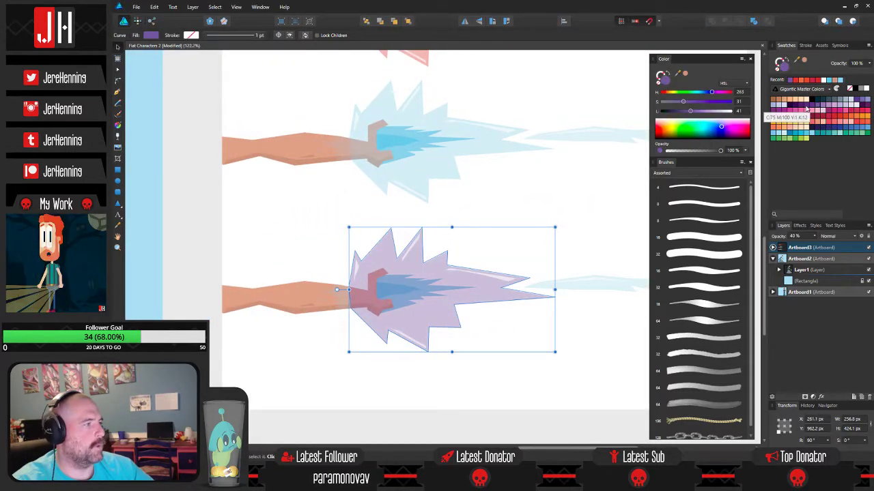
left_click(806, 109)
left_click(576, 209)
- Recolor the lowest copy's detached flame wisp with the same dark purple and deselect it
left_click(586, 284)
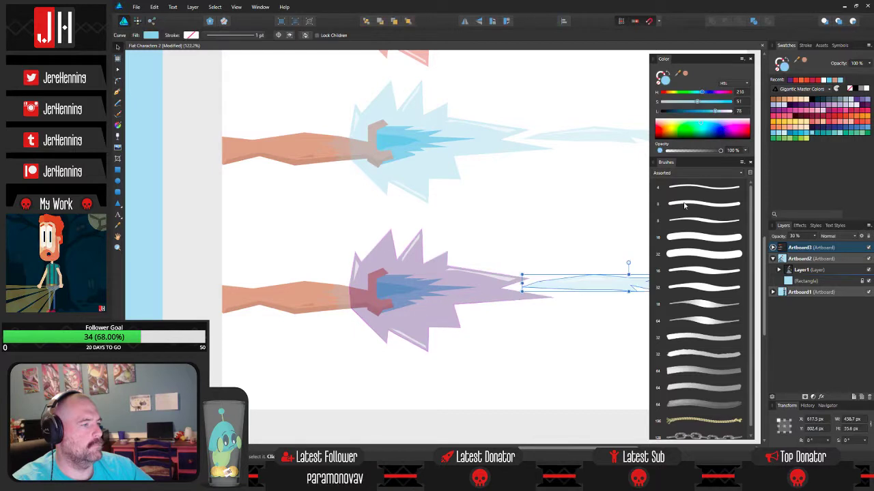
left_click(808, 109)
left_click(576, 191)
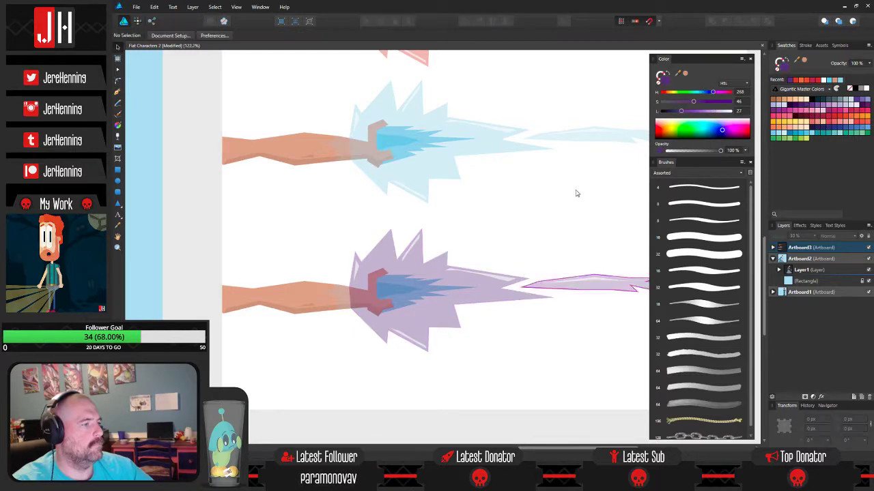
- Move the purple outer flame down out of the way and fill the lowest copy's jagged inner flame with dark purple
scroll(452, 298, "right", 2)
left_click(428, 287)
left_click_drag(429, 287, 425, 359)
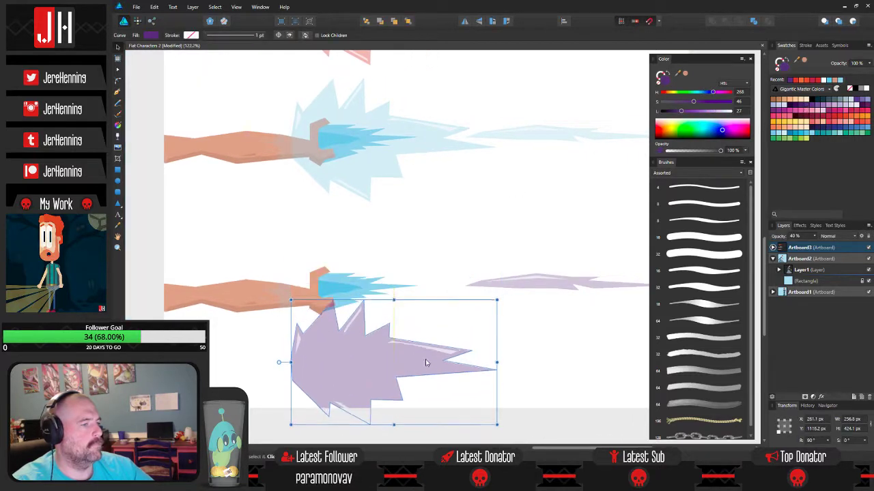
left_click(379, 290)
left_click(810, 104)
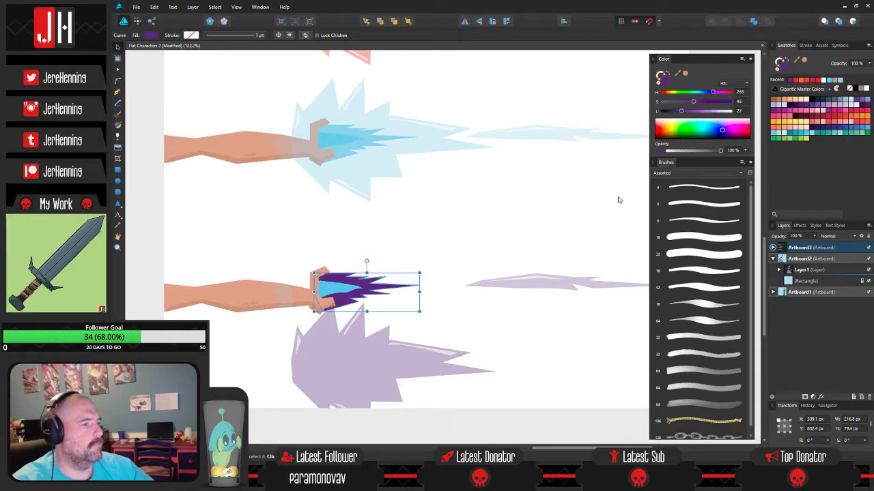
- Fill the lowest copy's innermost flame core with a lighter purple and move the outer flame back over the hand
left_click(339, 290)
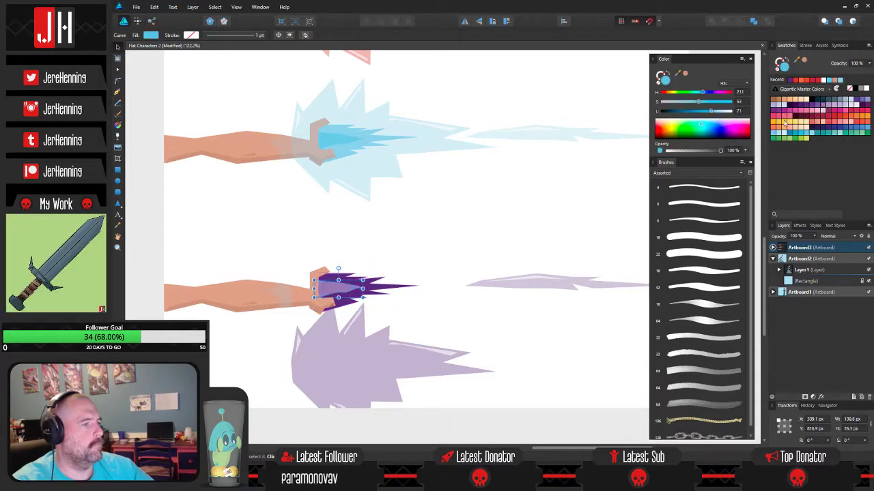
left_click_drag(368, 356, 370, 292)
- Select the lowest copy's three jagged forearm glow shapes, recolor them purple and deselect them
left_click(288, 306)
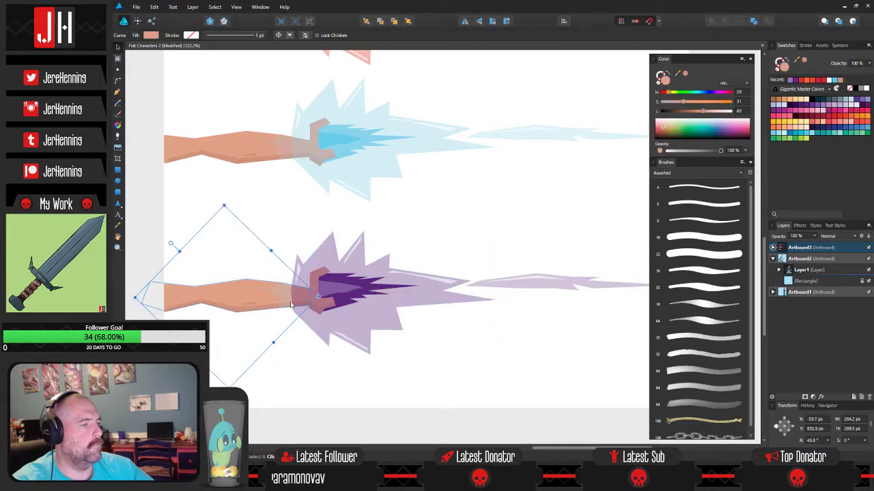
left_click(286, 301)
scroll(257, 302, "up", 4)
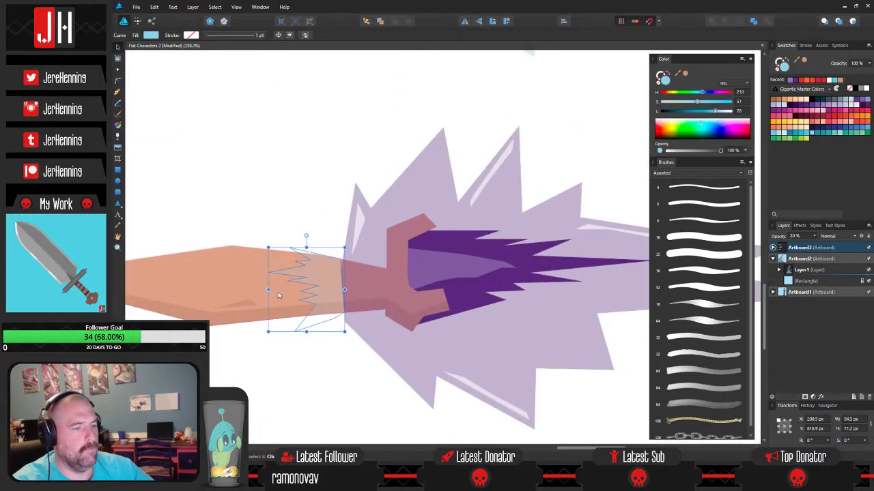
left_click(275, 294, "shift")
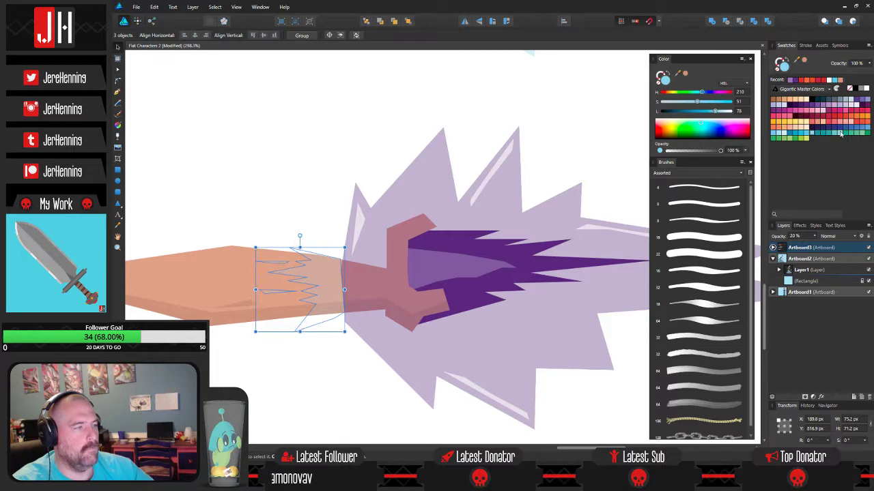
left_click(811, 108)
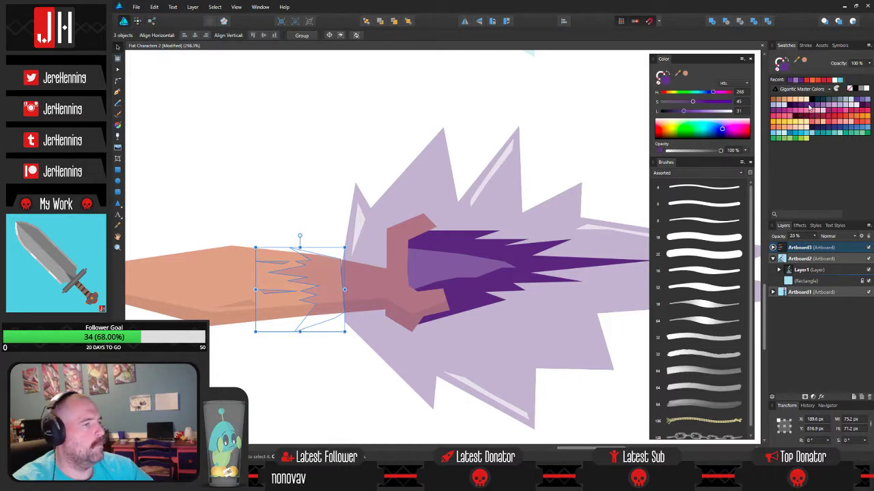
left_click(360, 158)
- Check the purple blast and its forearm glow up close and against the other two blasts on Artboard3
scroll(360, 158, "down", 8)
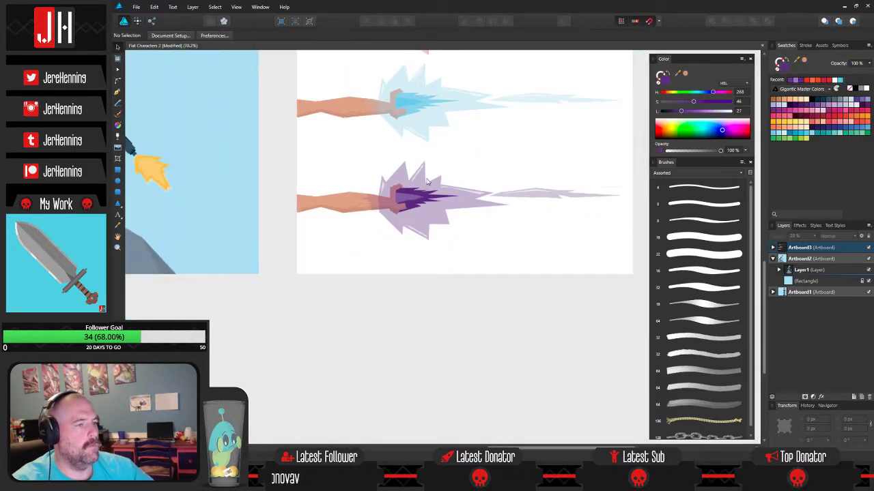
scroll(438, 233, "down", 3)
scroll(438, 233, "up", 10)
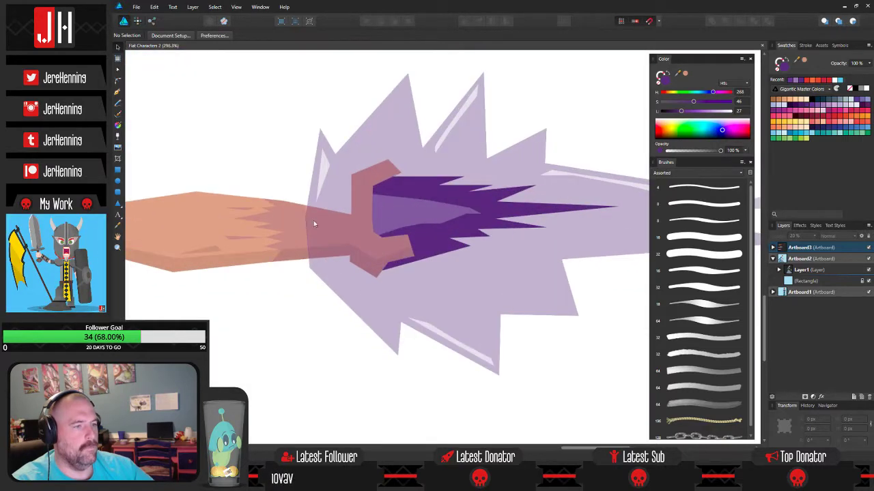
scroll(460, 274, "up", 2)
left_click(457, 258)
scroll(461, 252, "down", 10)
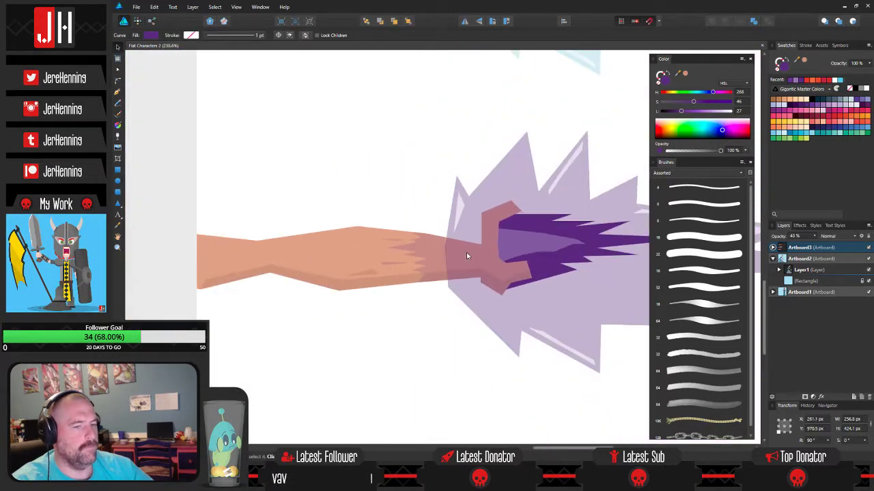
scroll(470, 225, "down", 4)
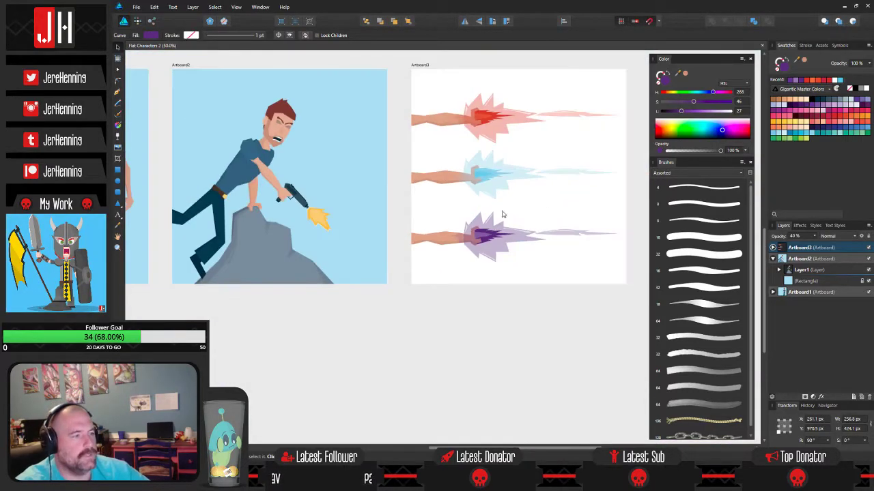
scroll(464, 209, "up", 5)
scroll(474, 224, "down", 2)
scroll(437, 263, "down", 1)
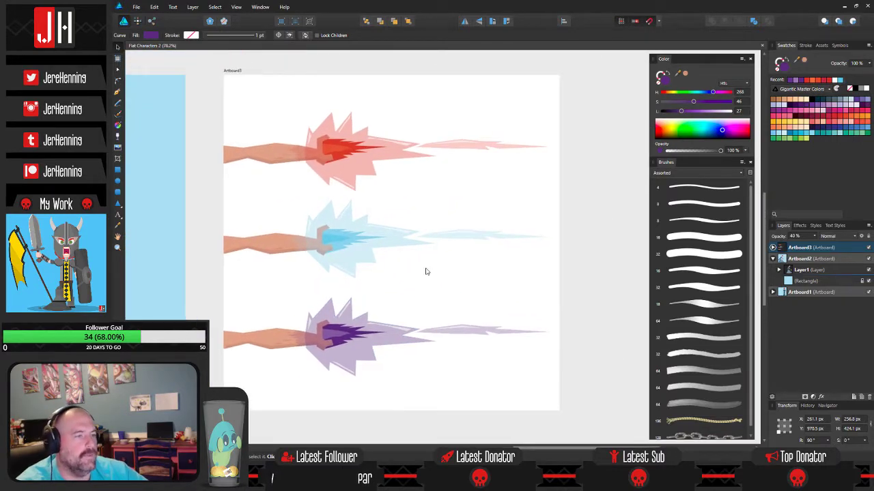
left_click(425, 269)
- Compare the red, blue and purple blasts on Artboard3 with the character on Artboard2
scroll(371, 307, "up", 4)
scroll(481, 287, "up", 2)
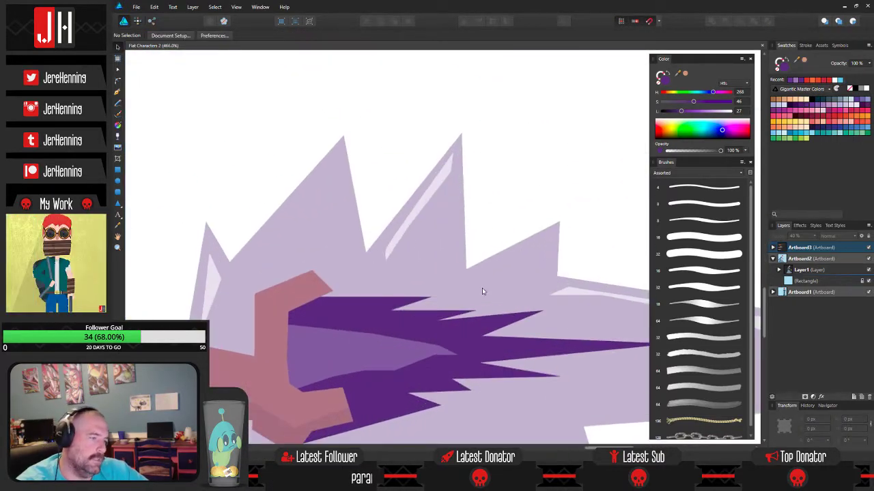
scroll(483, 291, "down", 3)
scroll(450, 304, "down", 2)
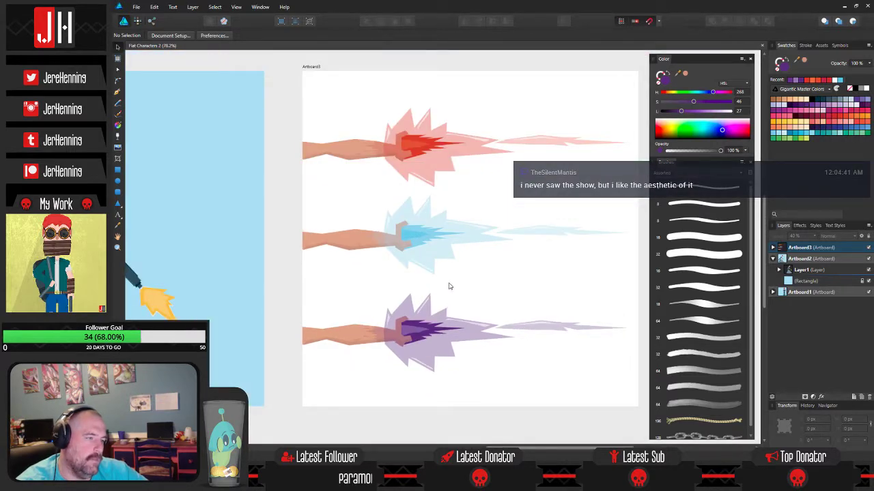
scroll(449, 286, "down", 3)
scroll(491, 274, "up", 4)
scroll(478, 307, "down", 1)
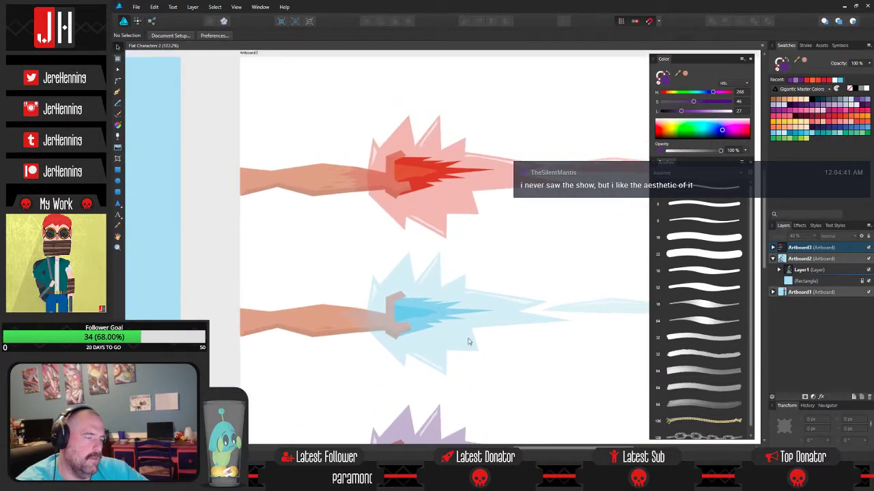
scroll(491, 286, "up", 1)
scroll(482, 335, "down", 3)
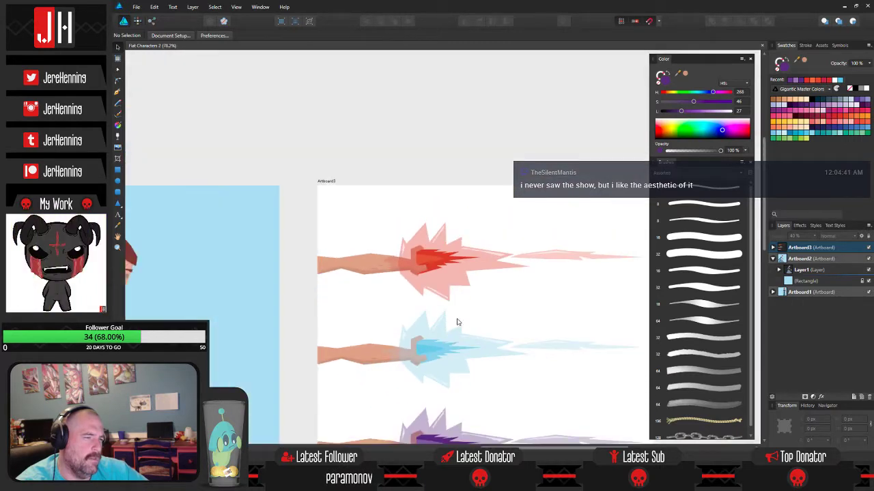
scroll(457, 322, "down", 2)
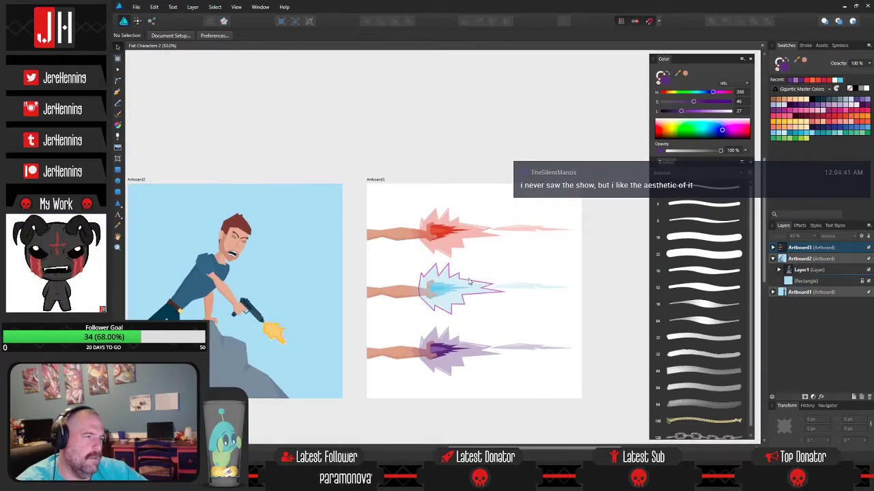
scroll(470, 282, "left", 2)
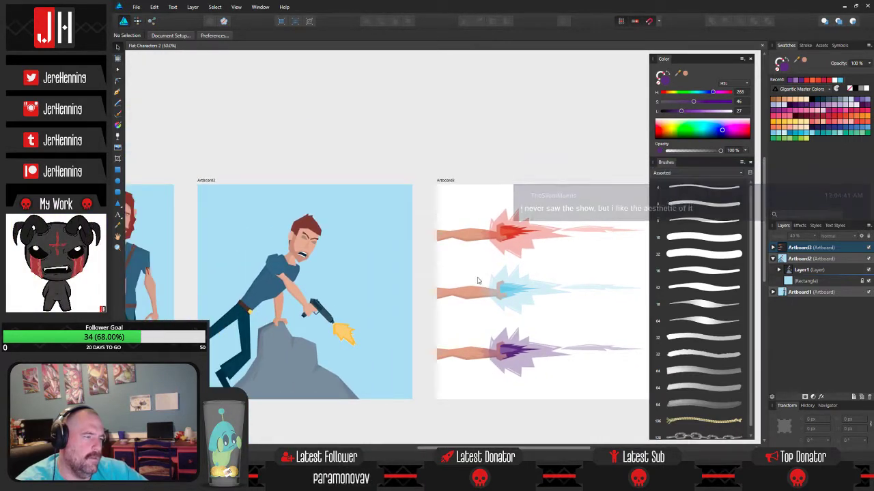
- Review the characters on Artboard1 and Artboard2 alongside the three colored blasts on Artboard3
left_click_drag(217, 297, 338, 298)
scroll(362, 287, "up", 2)
scroll(503, 288, "down", 3)
scroll(412, 286, "up", 8)
scroll(356, 295, "down", 2)
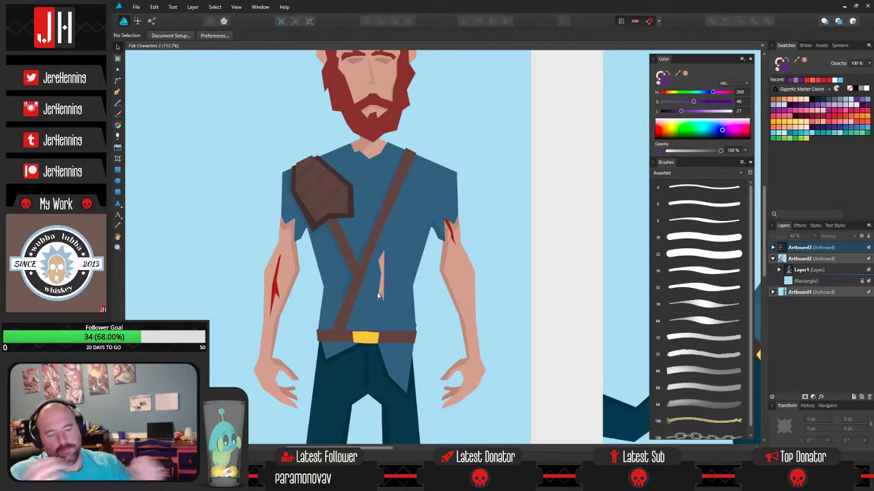
scroll(377, 293, "down", 5)
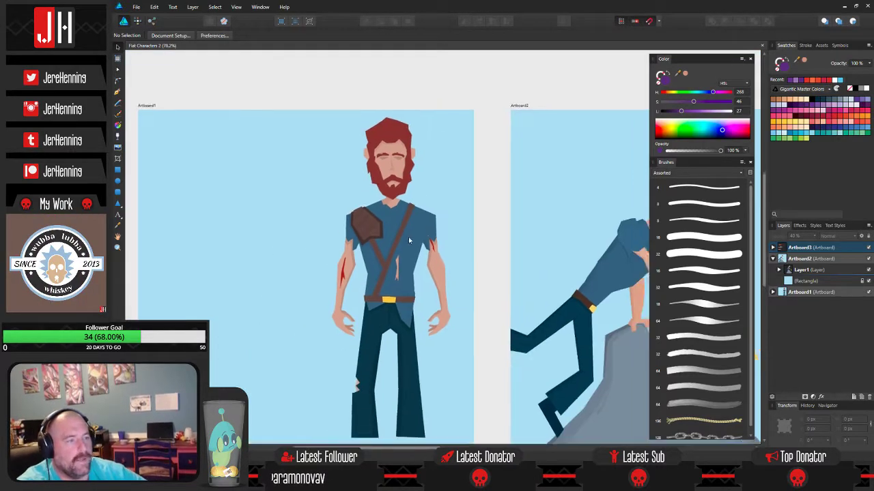
left_click_drag(613, 254, 432, 238)
scroll(431, 240, "up", 3)
left_click_drag(491, 300, 408, 252)
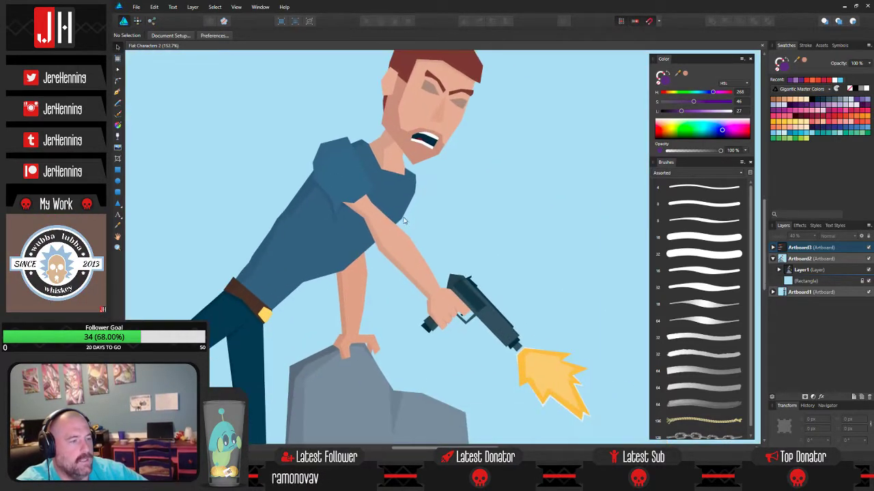
scroll(409, 254, "down", 1)
left_click_drag(406, 288, 423, 234)
left_click_drag(535, 257, 357, 230)
left_click_drag(539, 238, 378, 236)
scroll(551, 246, "down", 2)
left_click_drag(574, 239, 390, 243)
scroll(451, 240, "up", 2)
left_click_drag(451, 241, 448, 312)
scroll(409, 265, "down", 2)
scroll(448, 312, "down", 1)
scroll(446, 308, "down", 1)
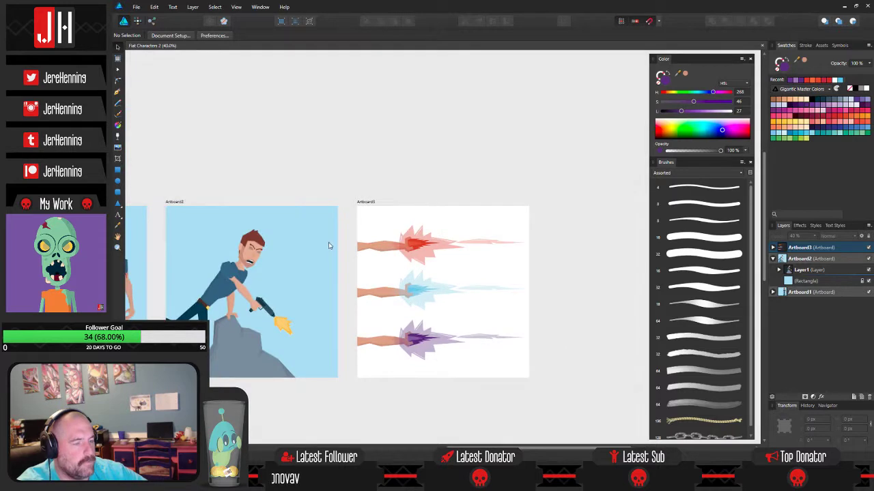
scroll(328, 246, "up", 2)
scroll(372, 244, "down", 4)
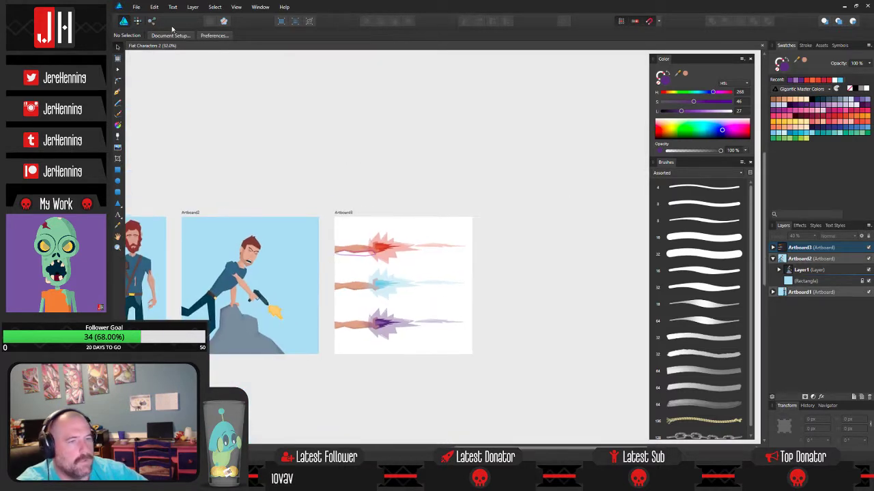
- Insert a new blank artboard beside Artboard3 and deselect it
left_click(117, 59)
left_click(224, 36)
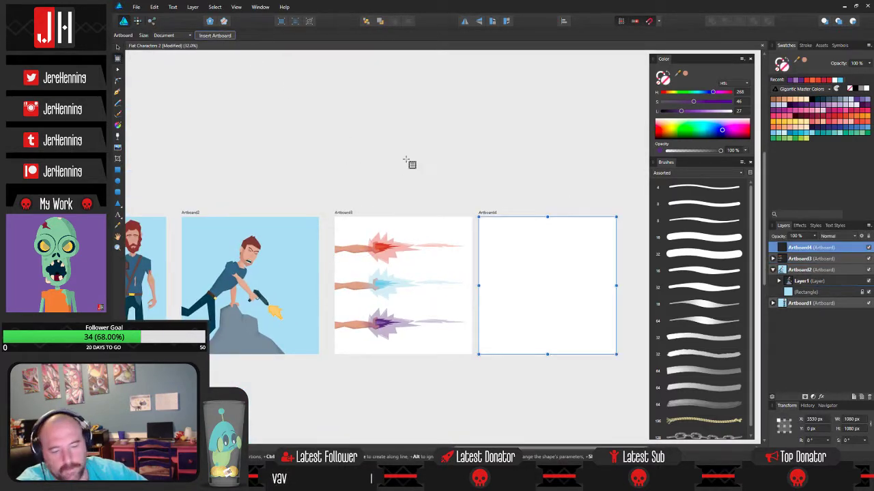
key("v")
left_click(438, 150)
- Duplicate the red blast with its arm from Artboard3 onto the middle of Artboard4 and deselect it
left_click_drag(439, 151, 335, 155)
left_click_drag(218, 198, 412, 277)
left_click_drag(272, 248, 454, 269)
scroll(542, 263, "up", 3)
left_click_drag(552, 245, 497, 257)
left_click_drag(298, 285, 275, 318)
left_click_drag(475, 287, 426, 301)
left_click_drag(341, 315, 396, 317)
left_click(518, 343)
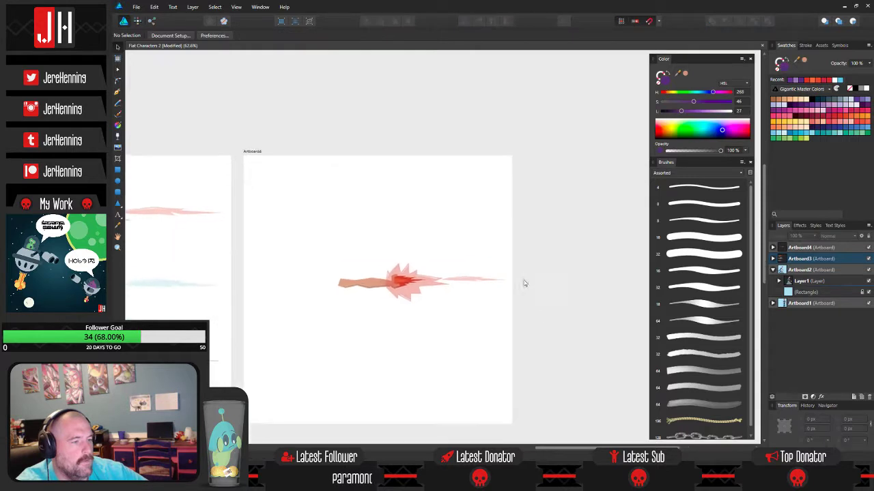
scroll(328, 287, "up", 5)
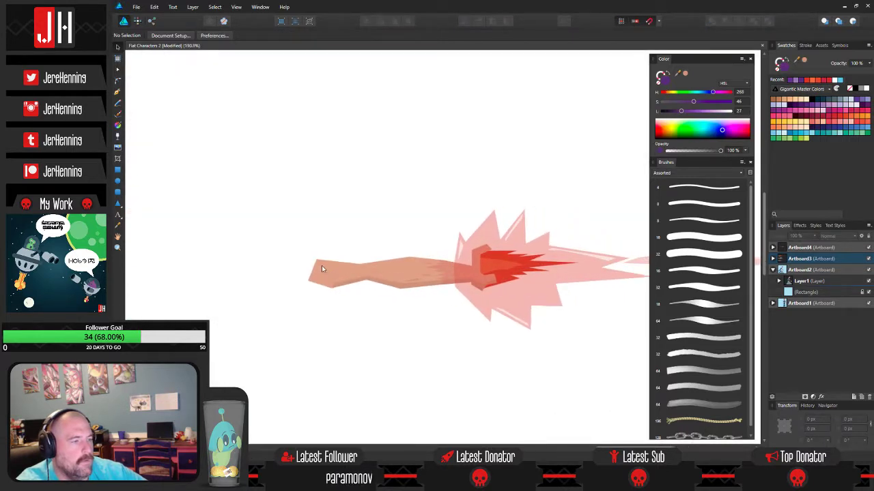
scroll(329, 267, "down", 5)
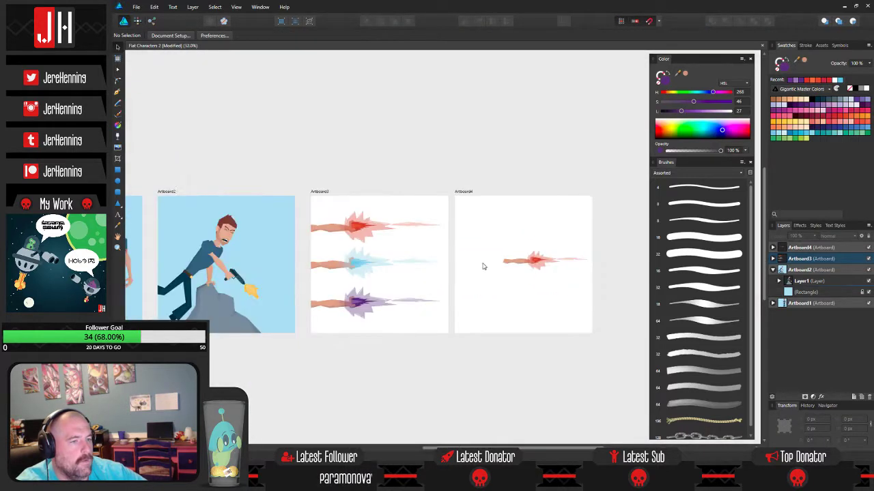
- Copy the Artboard2 character's blue torso onto Artboard4 beside the red blast's arm and rotate it 41° toward upright
left_click_drag(465, 237, 442, 245)
scroll(194, 276, "up", 3)
left_click(164, 262)
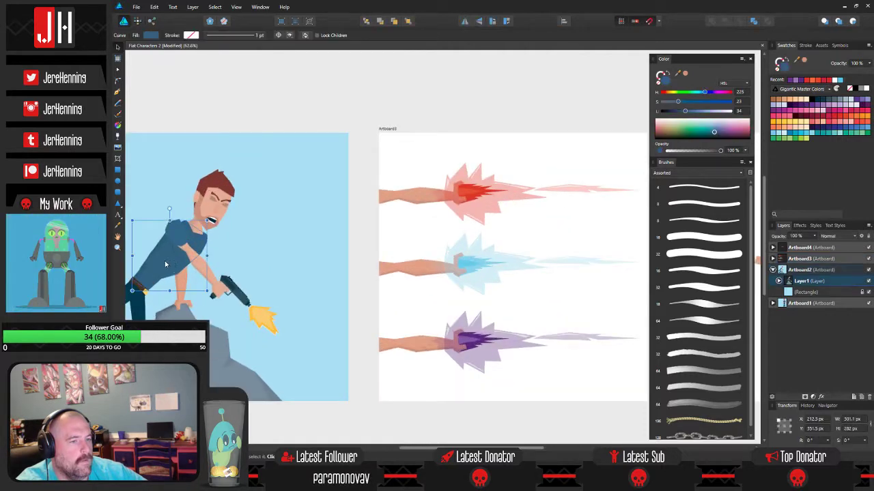
left_click_drag(474, 276, 401, 282)
left_click_drag(374, 253, 337, 256)
scroll(377, 303, "up", 4)
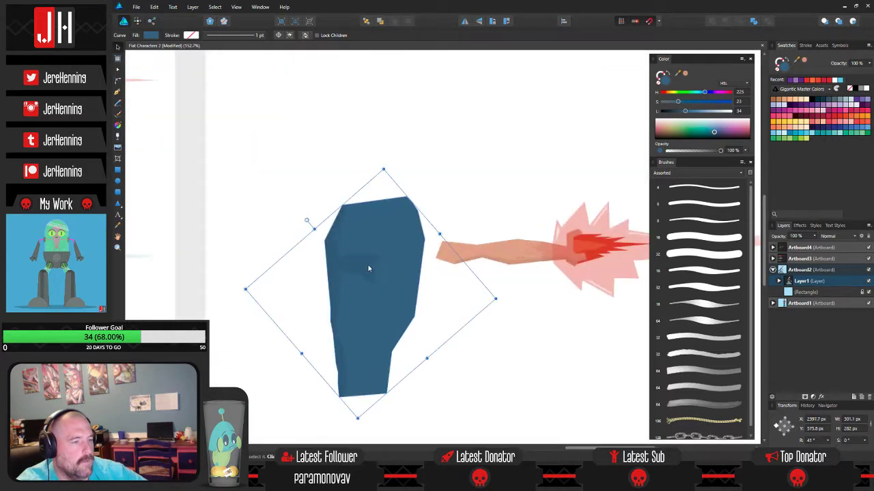
- Delete the shading inside the copied torso, move the torso against the arm's end and rotate it to 36.6°
double_click(365, 260)
key("Delete")
left_click(376, 273)
left_click_drag(366, 262, 407, 284)
left_click_drag(344, 239, 349, 236)
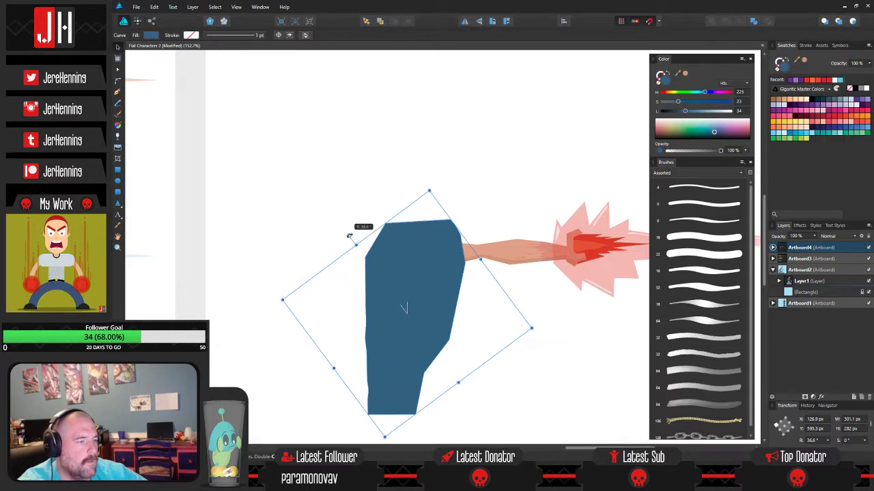
- Adjust the nodes along the torso's arm-side edge, deselect it and save the document
key("a")
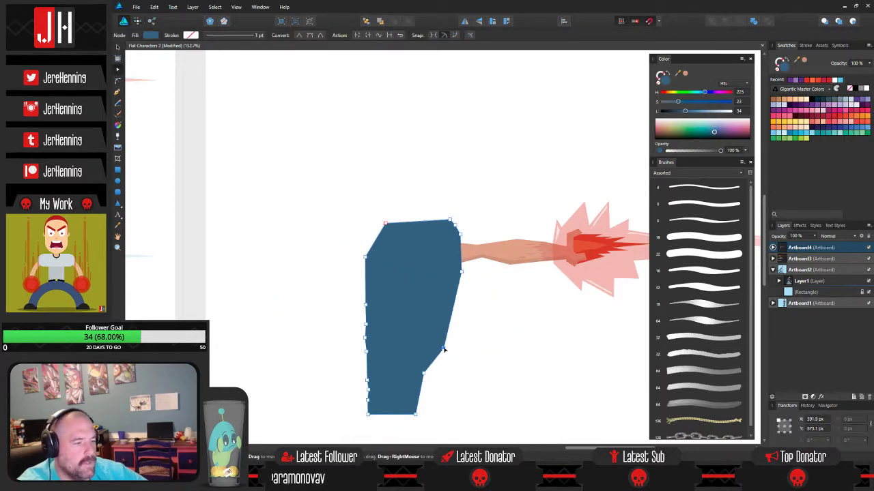
left_click(469, 343)
scroll(468, 338, "down", 2)
left_click_drag(464, 325, 437, 326)
key("ctrl+s")
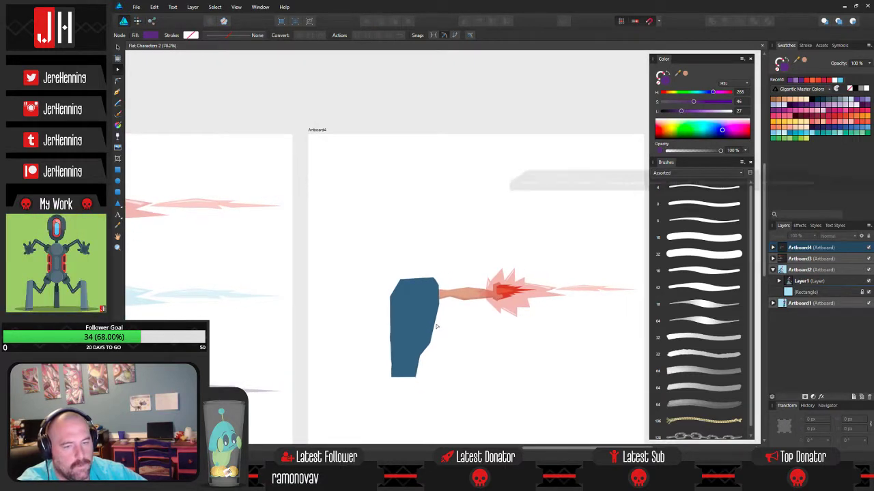
- Send the copied torso to the back and delete it from Artboard4
key("v")
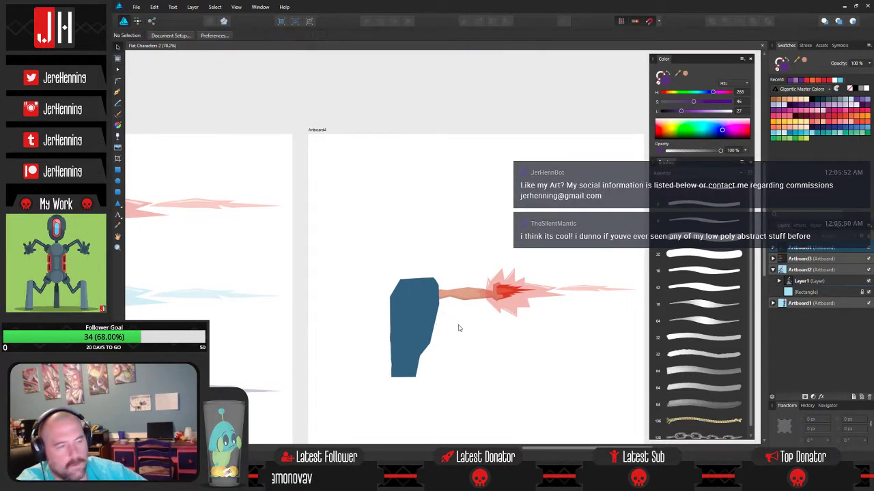
scroll(437, 305, "up", 2)
left_click(421, 303)
key("ctrl+shift+[")
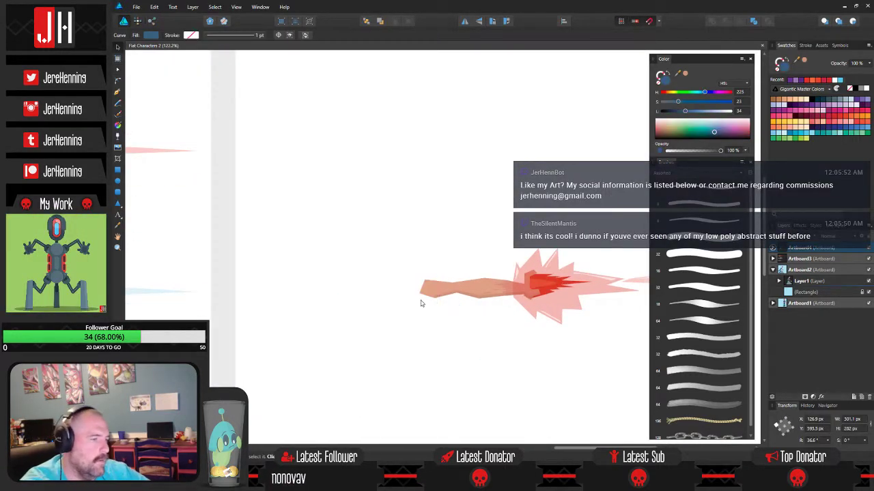
key("Delete")
- Examine the purple outer flame's edge over the wrist and its forearm glow at high zoom on Artboard3
left_click_drag(433, 279, 349, 290)
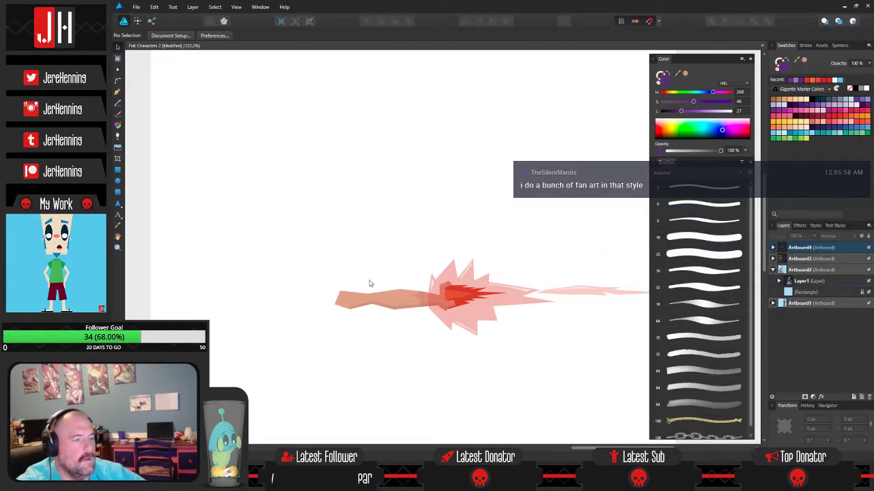
scroll(369, 283, "down", 5)
scroll(341, 269, "up", 6)
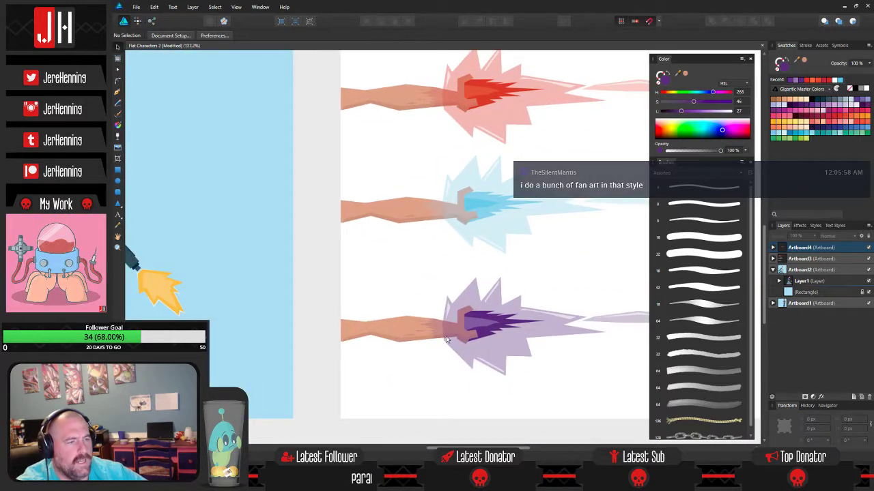
scroll(445, 340, "up", 5)
scroll(463, 308, "down", 2)
scroll(440, 345, "up", 3)
scroll(440, 346, "down", 3)
left_click(457, 296)
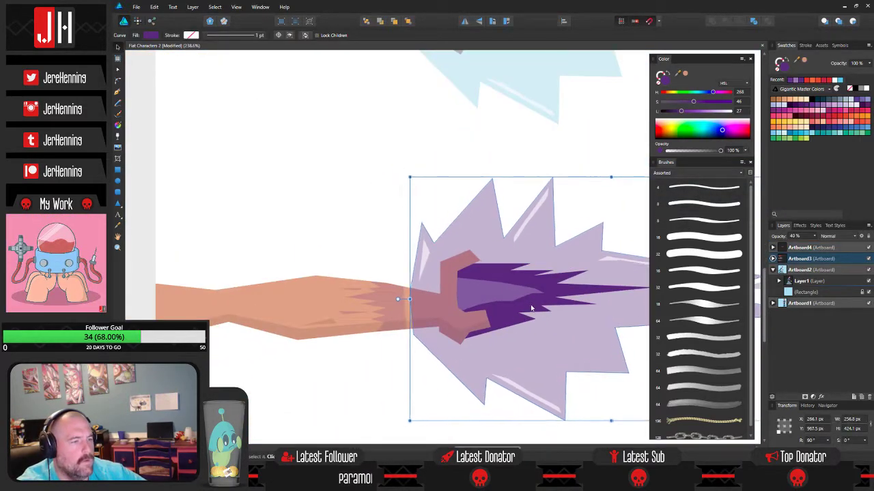
left_click(351, 238)
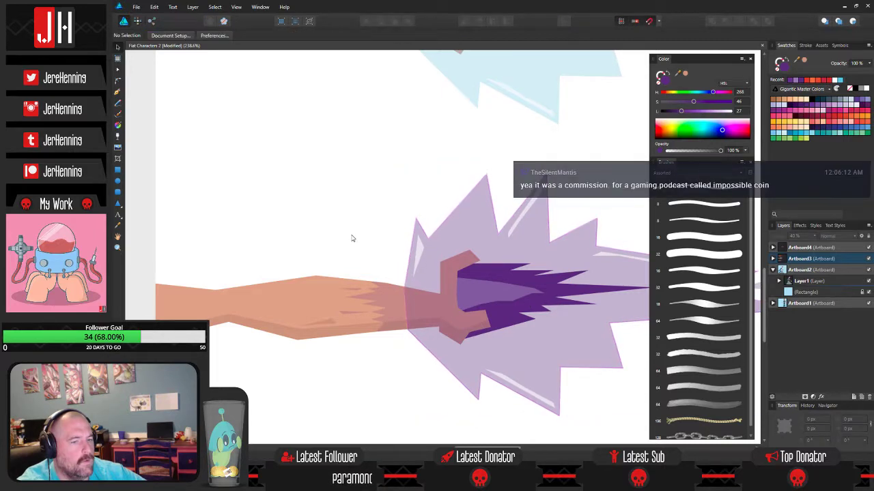
scroll(404, 252, "down", 6)
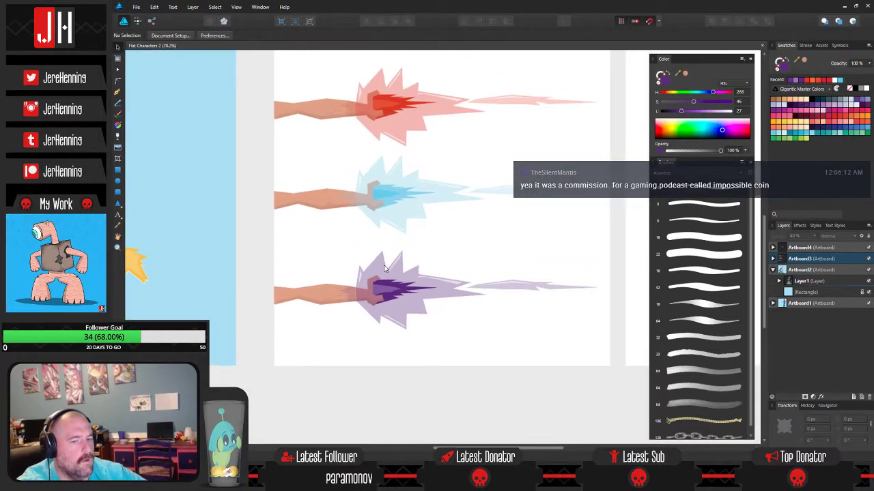
scroll(401, 263, "up", 9)
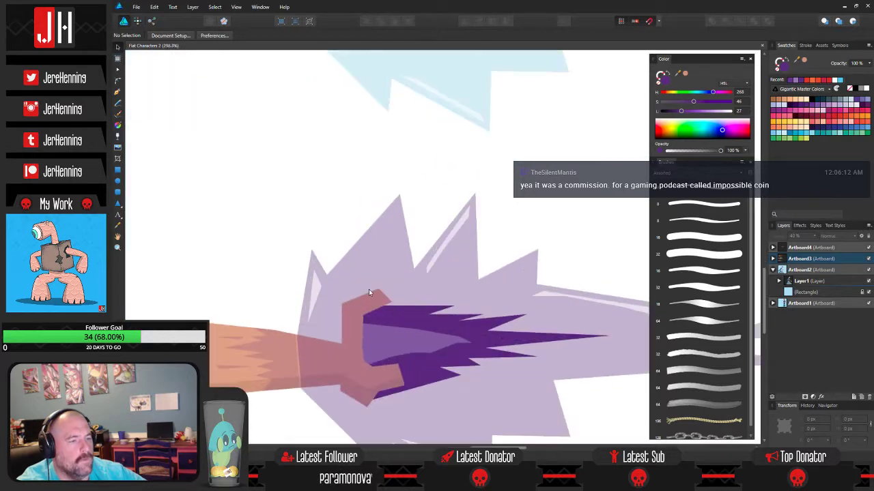
scroll(314, 342, "up", 4)
left_click(445, 250)
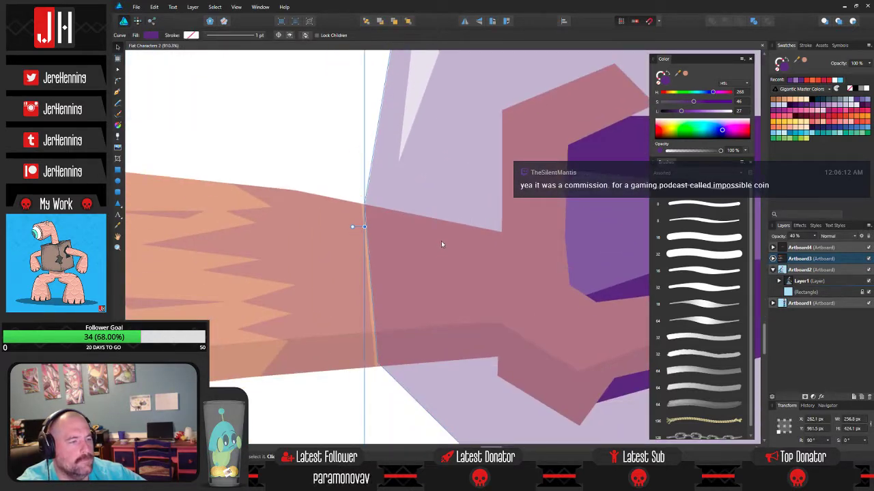
left_click(337, 124)
scroll(355, 144, "down", 10)
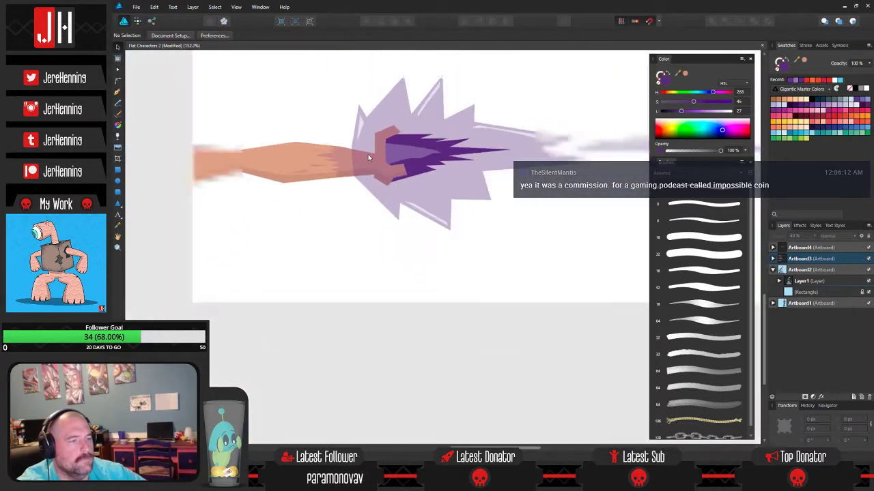
scroll(393, 237, "down", 5)
- Draw a closed angular sleeve shape with the Pen tool over the upper end of the arm on Artboard4
scroll(423, 246, "up", 6)
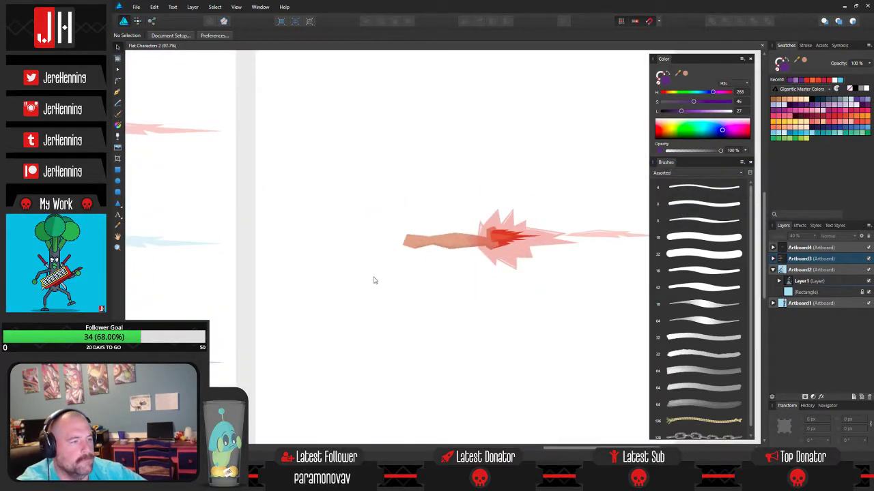
scroll(371, 272, "down", 1)
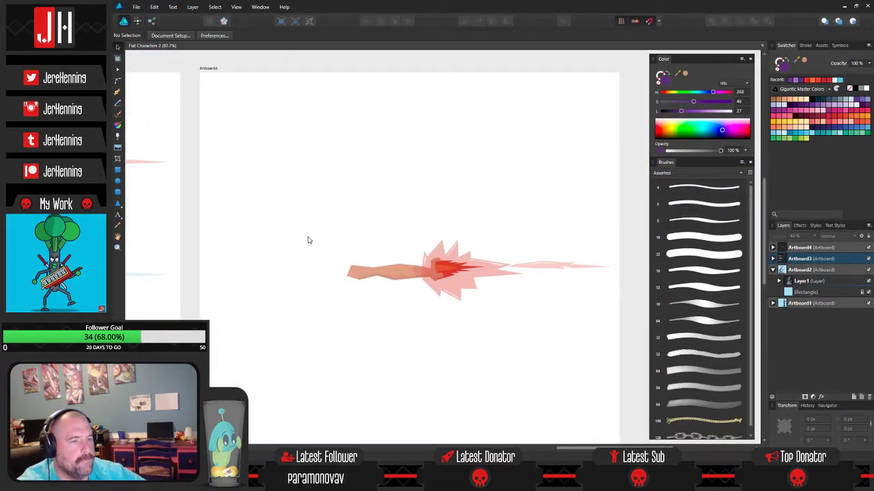
left_click(120, 91)
scroll(394, 292, "up", 2)
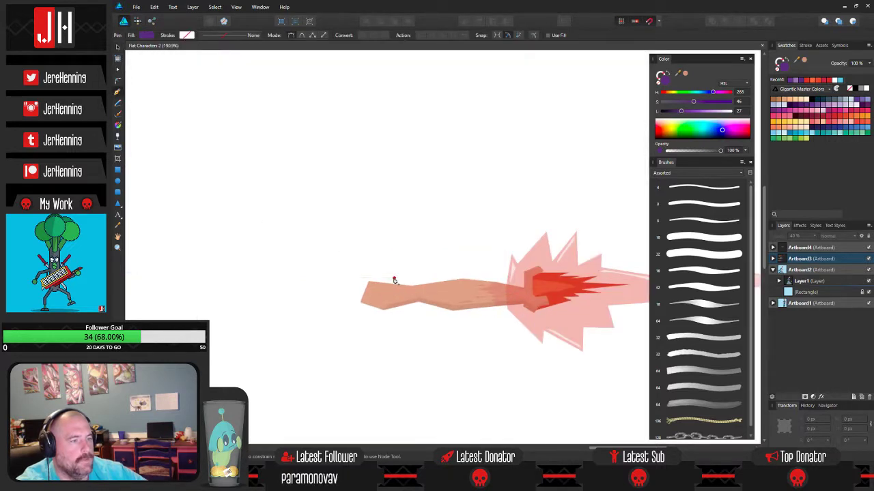
left_click(394, 278)
left_click(385, 301)
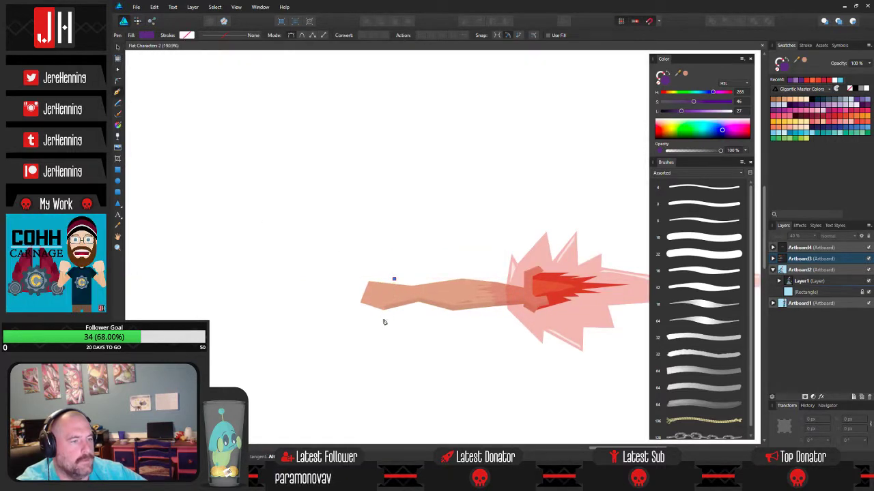
left_click(383, 319)
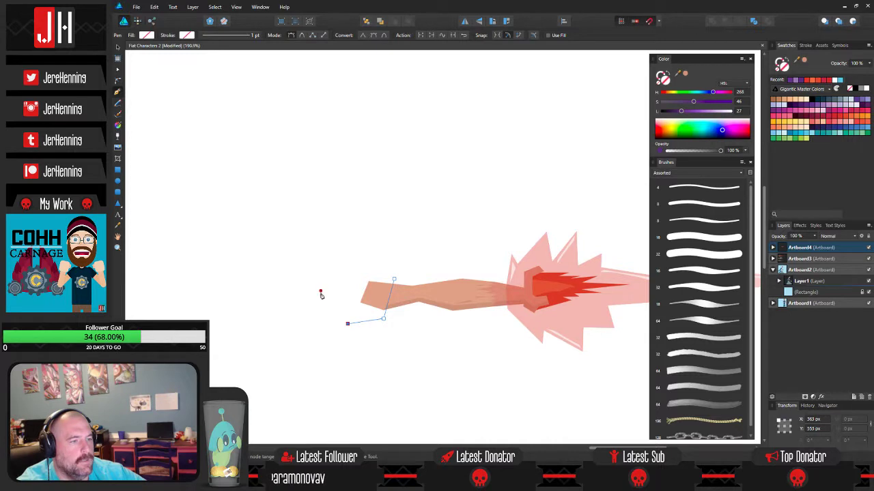
left_click(321, 291)
left_click(335, 273)
left_click(366, 272)
- Fill the sleeve shape with the shirt blue sampled from the Artboard2 character and deselect it
scroll(431, 254, "down", 5)
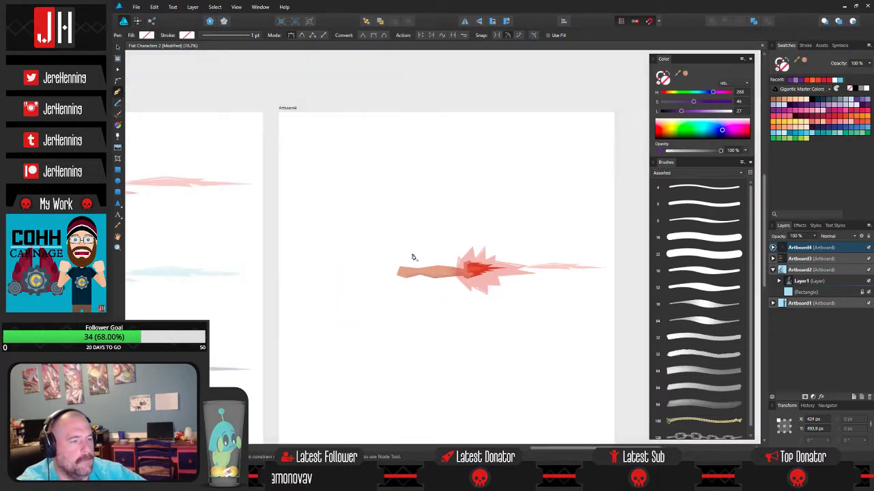
key("i")
left_click_drag(419, 254, 591, 253)
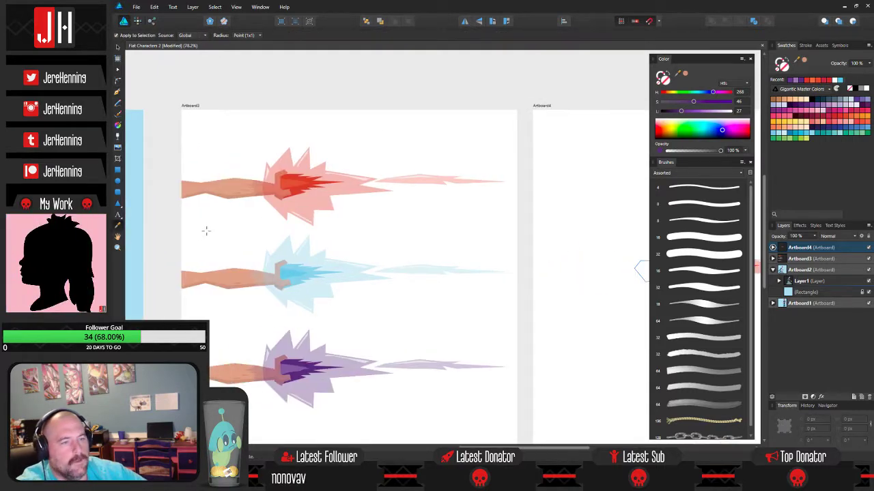
left_click_drag(205, 232, 472, 233)
left_click(187, 278)
key("v")
left_click_drag(551, 250, 129, 222)
left_click(482, 197)
scroll(438, 228, "up", 3)
left_click_drag(498, 238, 373, 260)
left_click(404, 223)
- Draw a closed angular torso shape with the Pen tool on Artboard4, starting and ending at the sleeve's upper inner corner
scroll(395, 241, "up", 2)
left_click_drag(431, 233, 468, 229)
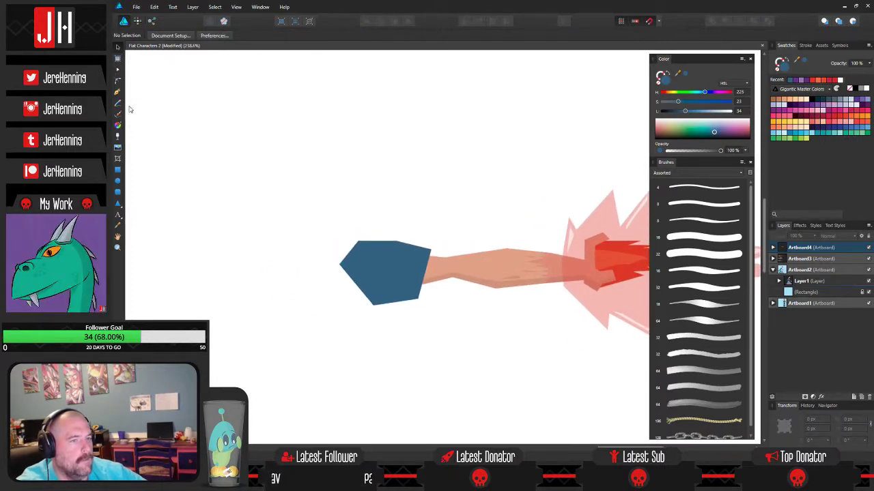
key("p")
scroll(326, 252, "up", 2)
scroll(348, 253, "down", 3)
left_click(350, 254)
left_click(314, 246)
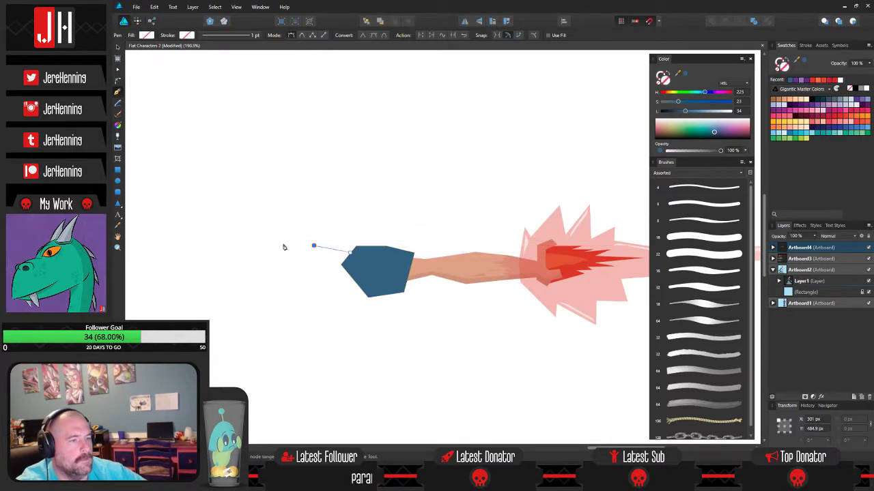
left_click(271, 246)
left_click_drag(292, 254, 370, 227)
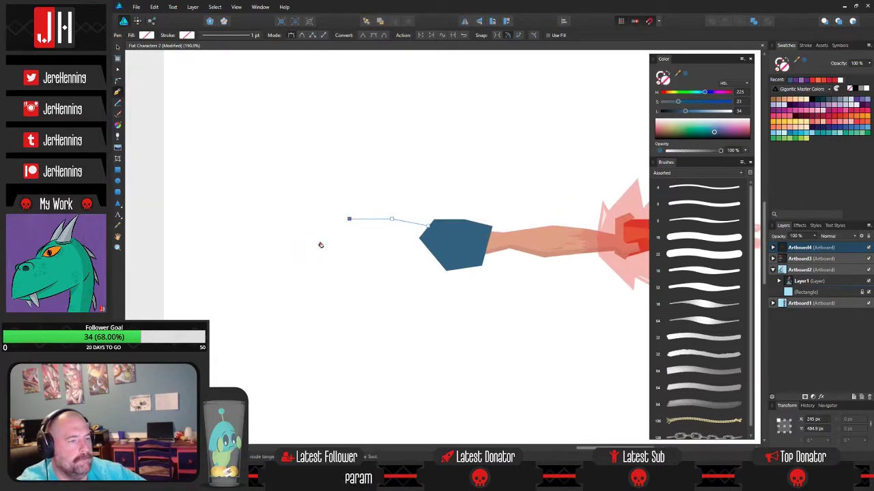
left_click(308, 237)
scroll(327, 259, "down", 1)
scroll(327, 260, "right", 1)
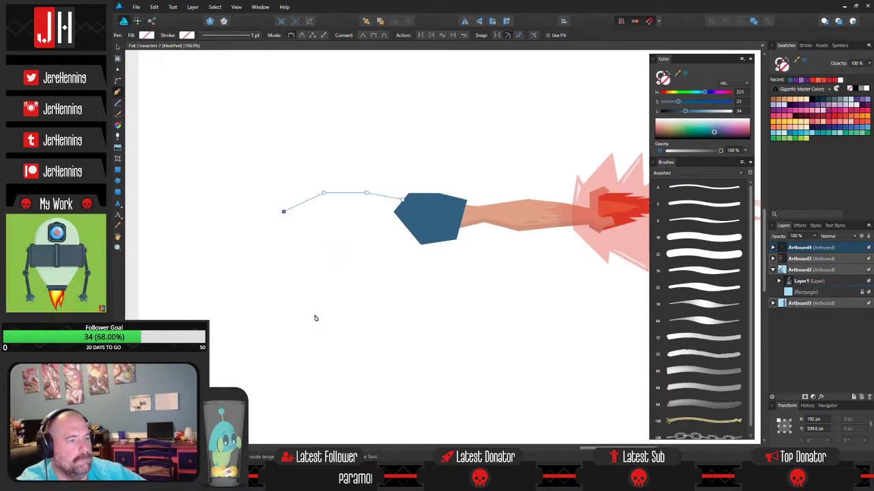
left_click(314, 306)
scroll(389, 305, "down", 2)
scroll(389, 305, "left", 3)
left_click(389, 303)
left_click(471, 301)
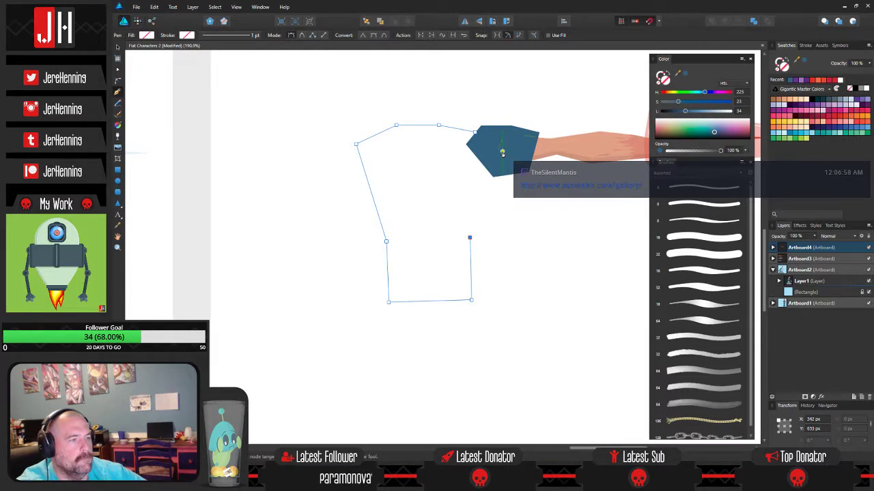
left_click(476, 132)
- Fill the torso shape with the blue sampled from the sleeve and deselect it
scroll(476, 132, "down", 3)
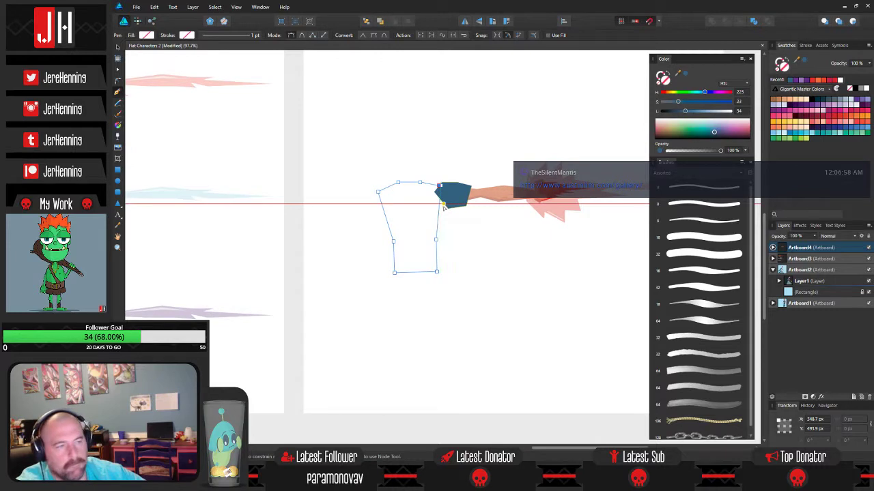
scroll(443, 209, "down", 1)
key("g")
left_click(460, 196)
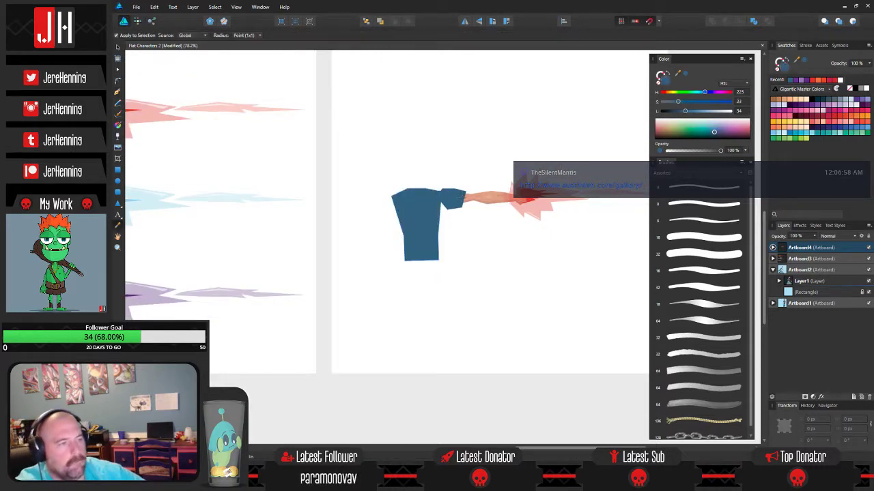
key("v")
left_click(466, 242)
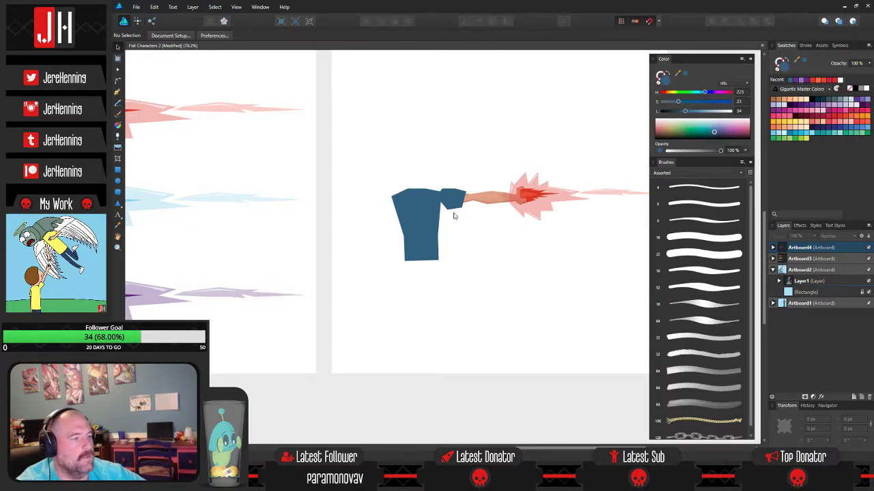
- Recolour the Artboard4 sleeve with the blue sampled from the Artboard2 character's shirt
scroll(423, 266, "up", 3)
left_click(424, 235)
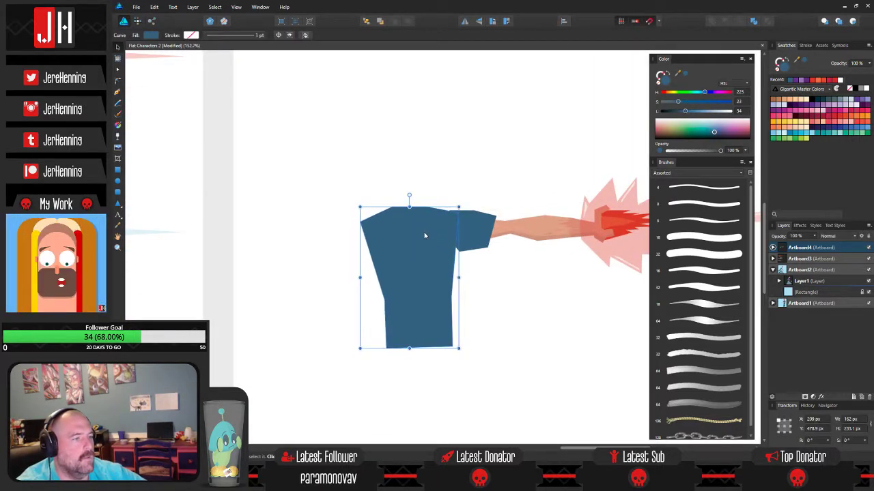
left_click(479, 179)
left_click_drag(490, 183, 428, 201)
left_click(402, 254)
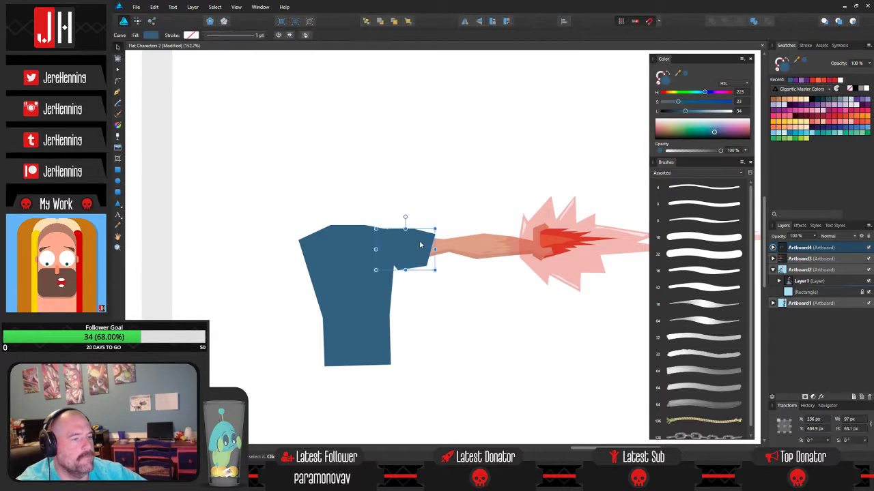
scroll(402, 254, "down", 4)
scroll(413, 211, "left", 3)
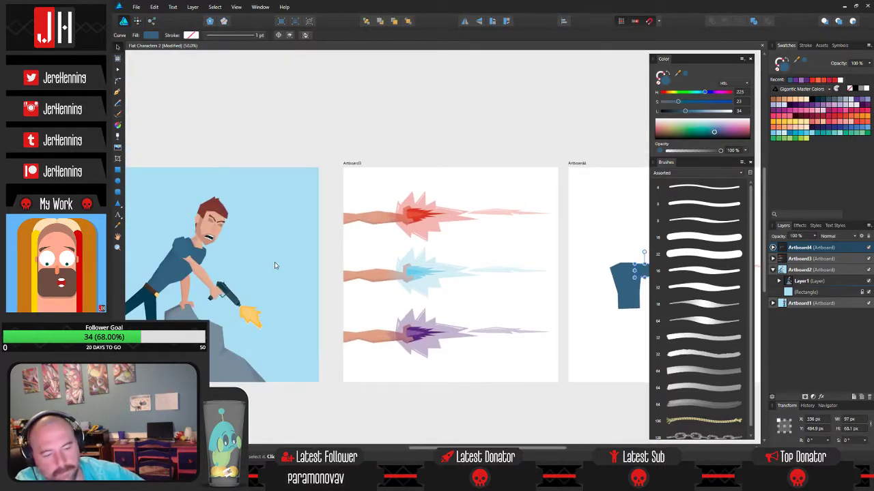
key("i")
left_click(184, 247)
key("v")
- Move the torso slightly toward the arm, to about X 216.6 px, so it overlaps the sleeve's inner end
left_click(616, 236)
left_click_drag(616, 237, 410, 284)
scroll(423, 293, "up", 3)
scroll(421, 293, "up", 3)
scroll(477, 259, "left", 2)
left_click(409, 287)
scroll(415, 282, "up", 4)
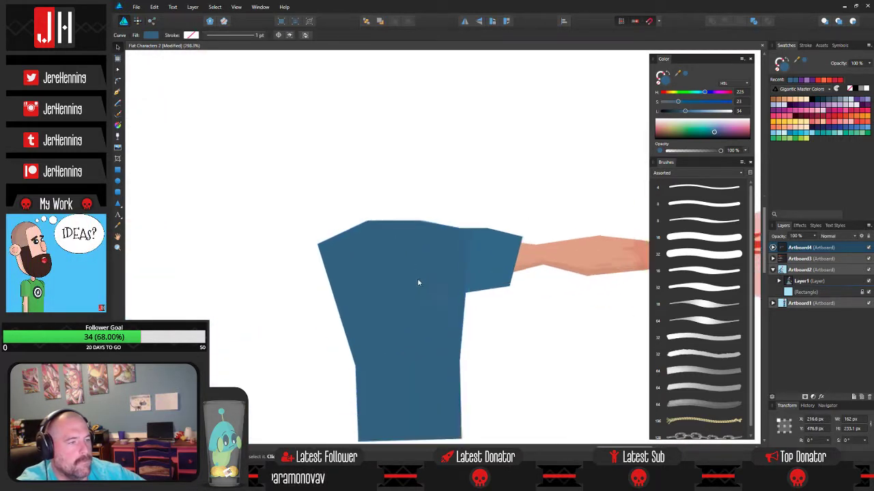
- Rotate the sleeve to about -5.7° and nudge it into line with the torso's shoulder slope
left_click(540, 255)
left_click_drag(544, 238, 462, 253)
left_click(461, 256)
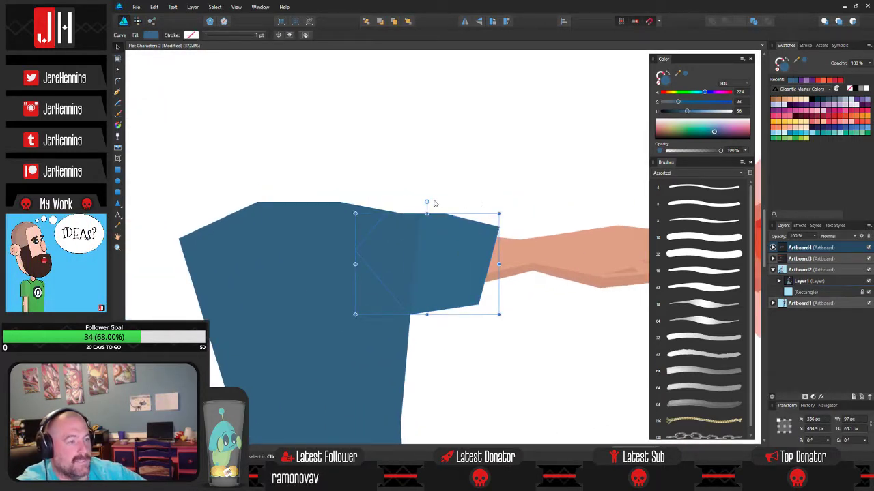
left_click_drag(427, 202, 434, 202)
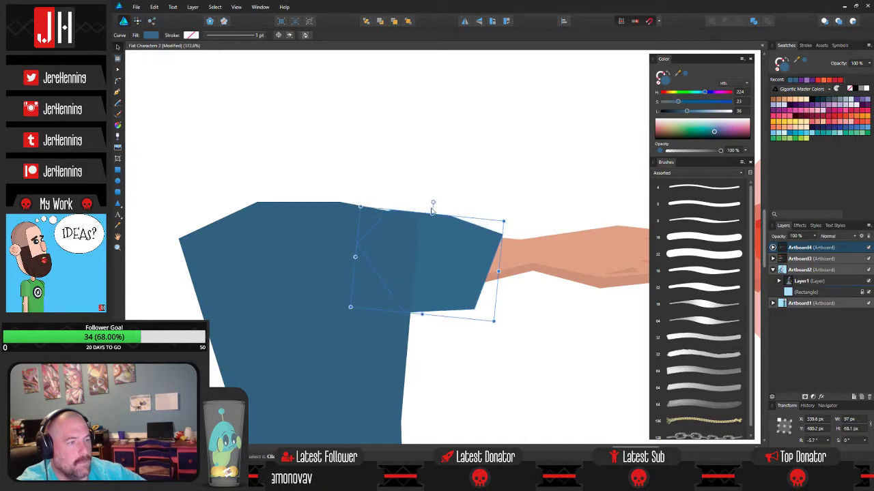
scroll(433, 226, "up", 3)
left_click(431, 240)
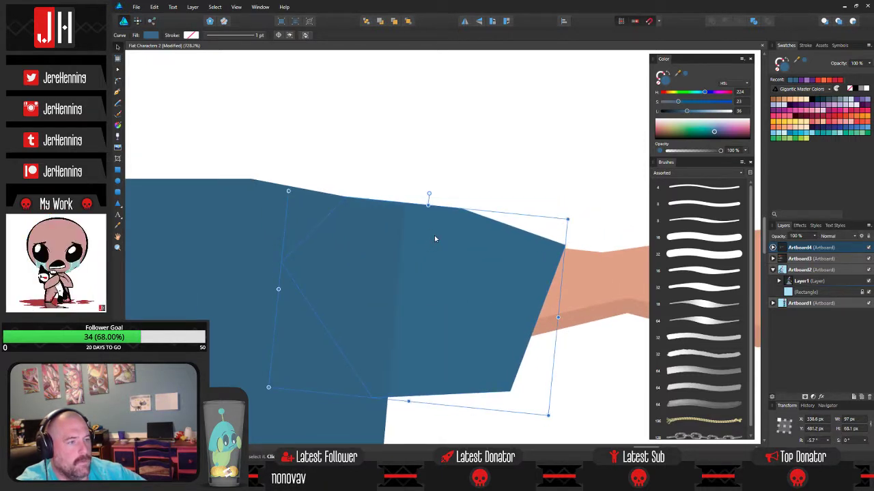
scroll(435, 238, "down", 5)
left_click(479, 184)
- Match the sleeve's fill to the torso blue, set its luminosity to 31 and deselect it
scroll(454, 207, "up", 2)
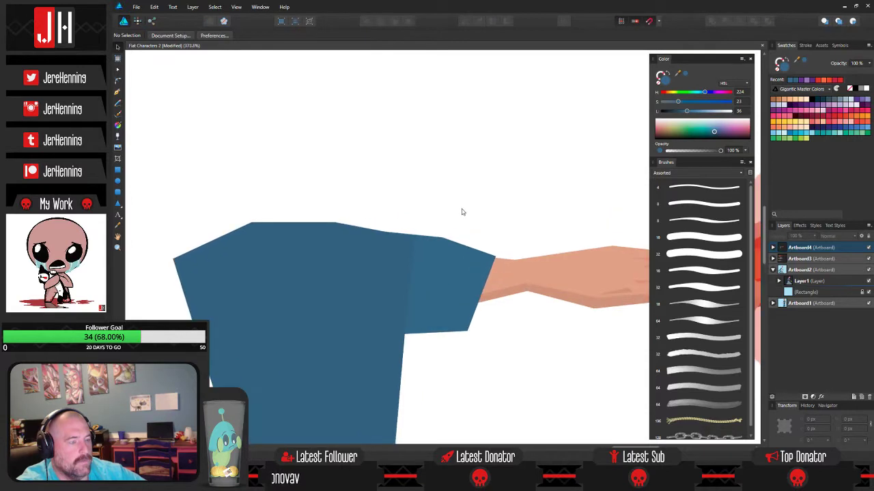
left_click_drag(461, 210, 443, 211)
scroll(400, 254, "up", 2)
scroll(374, 238, "up", 2)
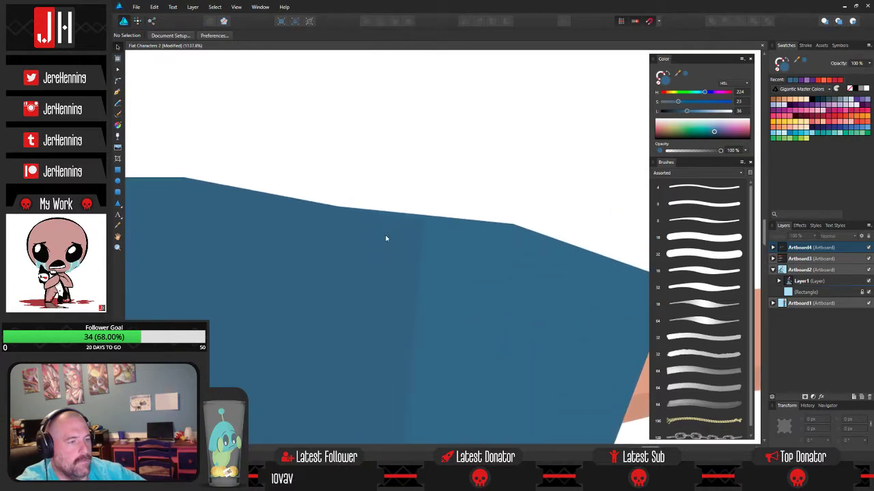
left_click(403, 236)
scroll(403, 236, "down", 3)
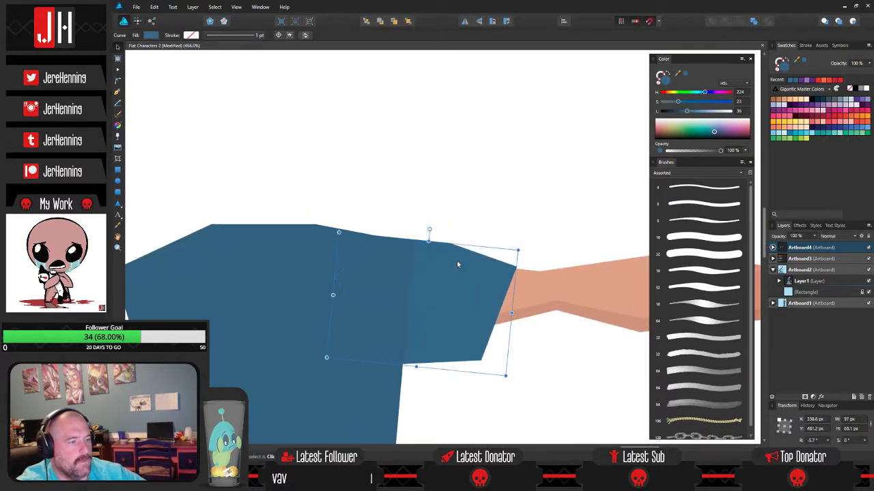
key("i")
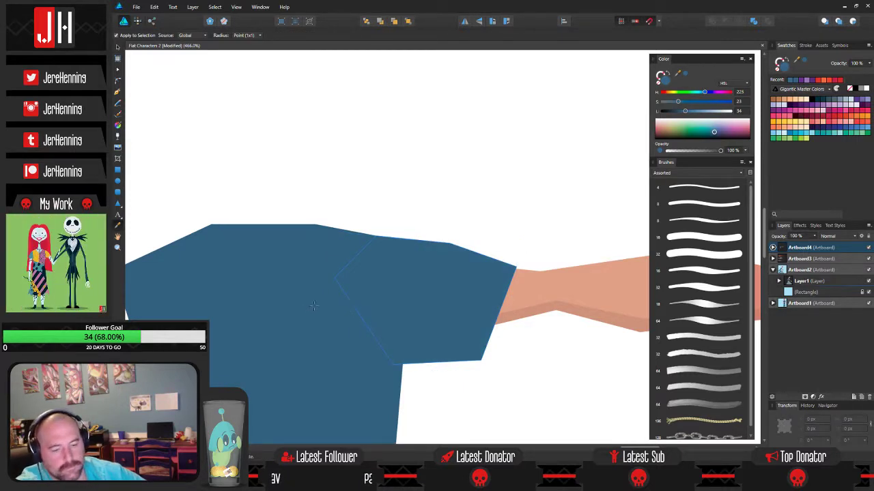
key("v")
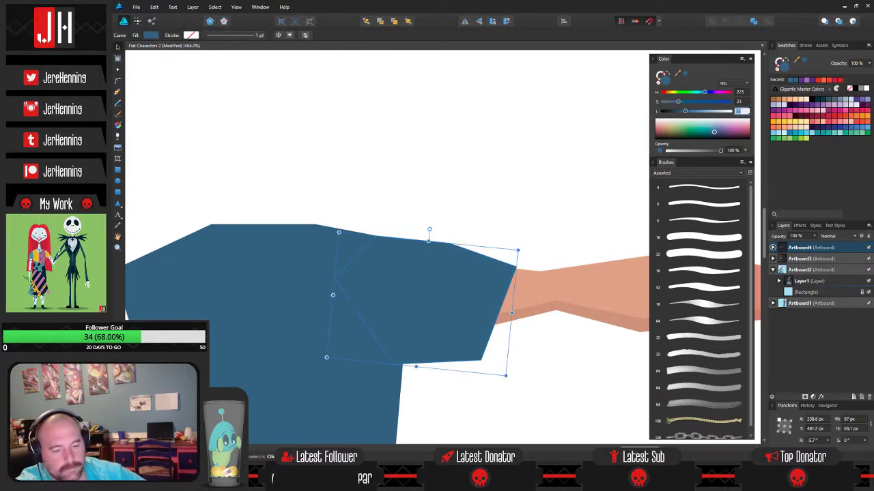
left_click(461, 109)
scroll(464, 127, "down", 4)
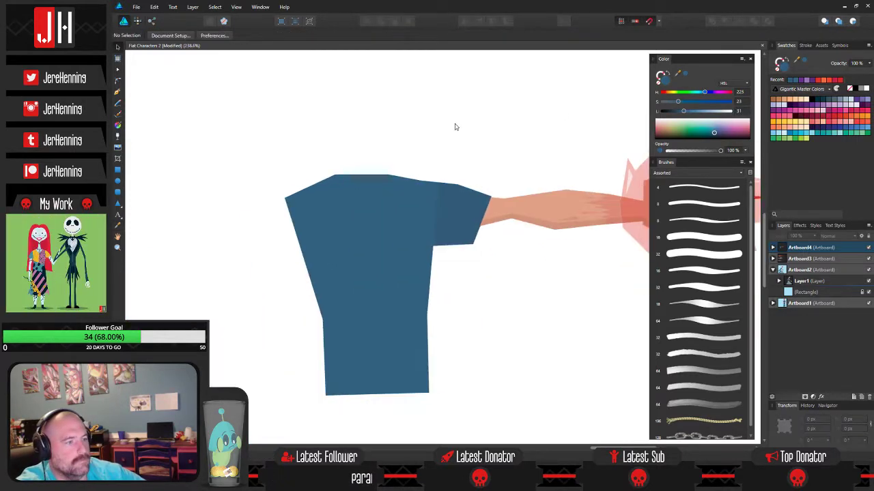
- Rotate the sleeve to about 0.6° and nudge it so its top edge meets the torso's shoulder
scroll(390, 169, "up", 3)
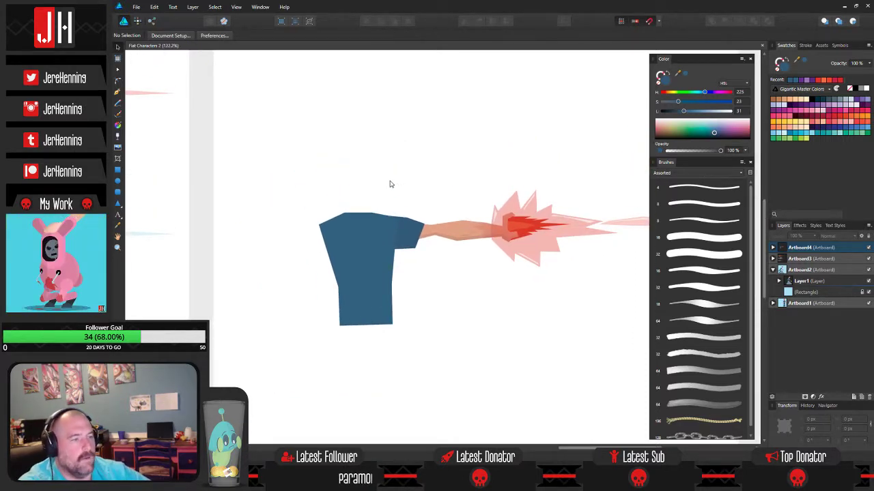
scroll(437, 205, "up", 4)
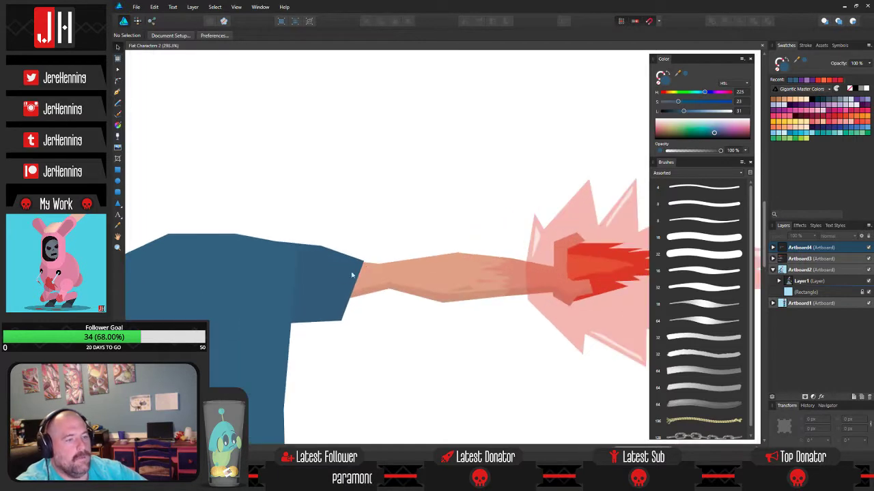
left_click(328, 273)
left_click_drag(308, 232, 302, 231)
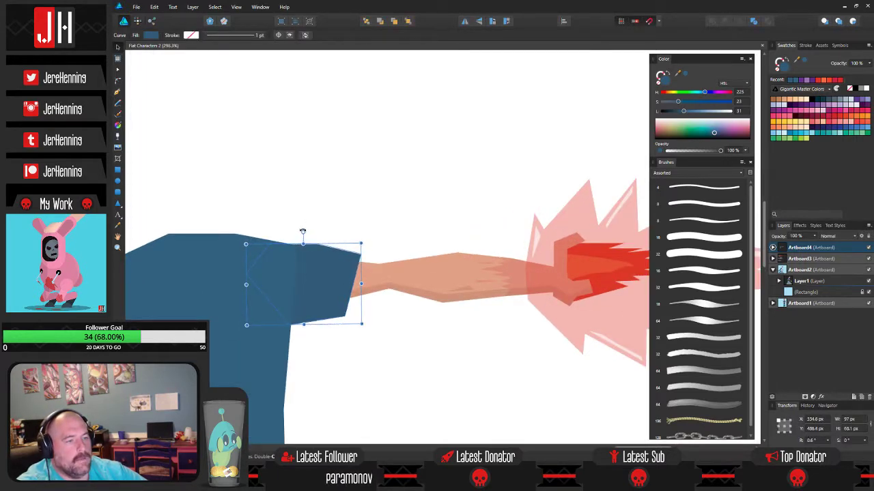
scroll(297, 268, "up", 3)
left_click_drag(326, 260, 326, 259)
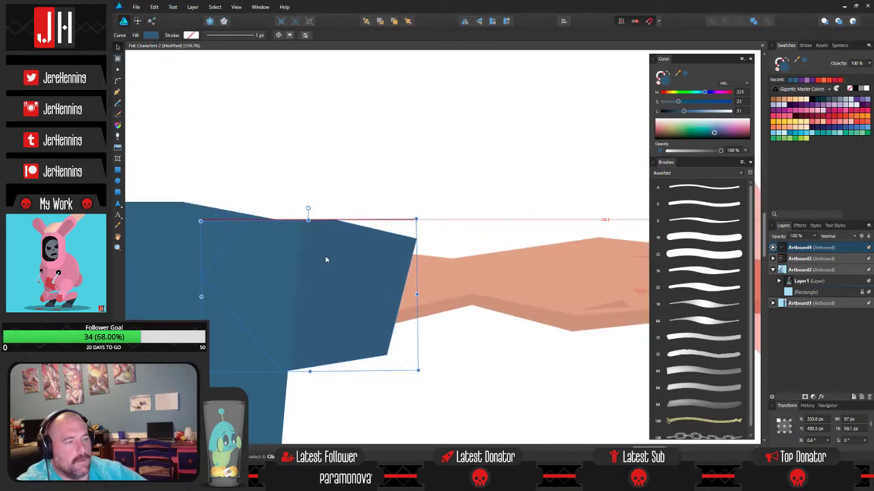
left_click(297, 210)
left_click_drag(422, 245, 426, 248)
left_click_drag(330, 262, 507, 274)
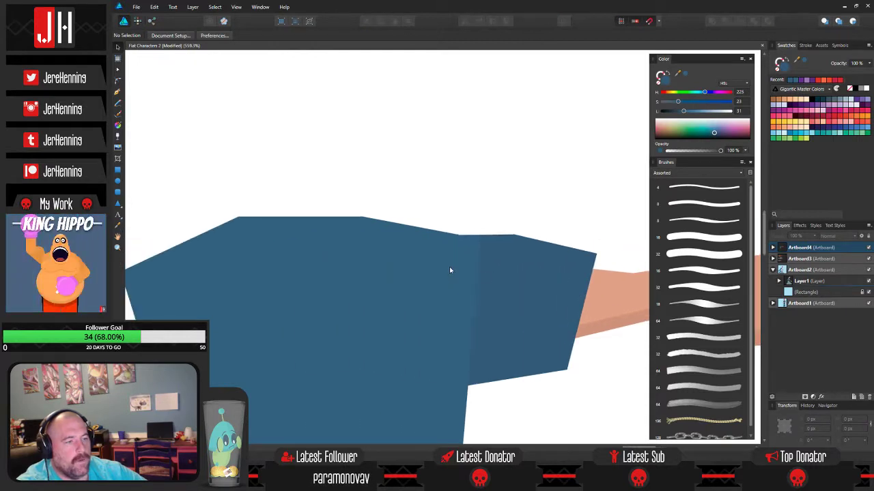
- Remove the surplus node on the torso's shoulder edge beside the sleeve and save the document
left_click(450, 270)
key("a")
left_click_drag(458, 235, 441, 229)
key("Delete")
left_click(486, 216)
scroll(487, 217, "down", 3)
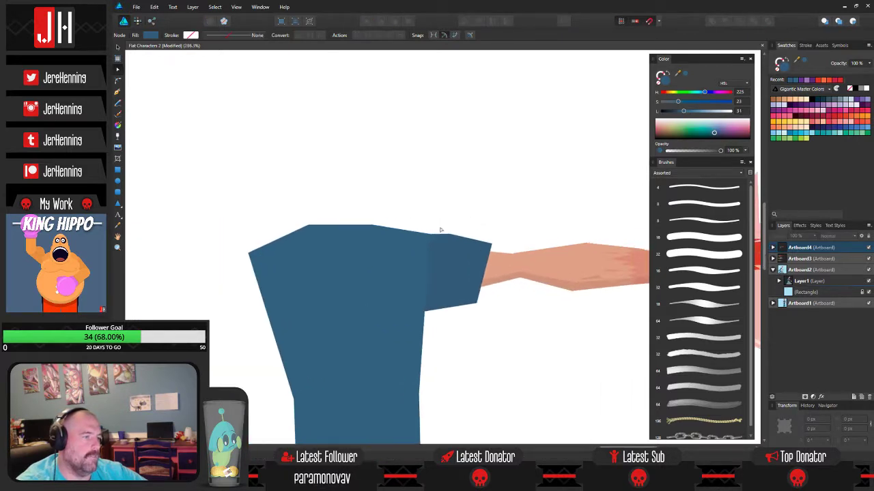
key("v")
key("ctrl+s")
- Raise the sleeve's lower inner node slightly to flatten its underside at the armpit, and deselect the sleeve
scroll(437, 291, "up", 1)
scroll(437, 291, "up", 2)
left_click(456, 285)
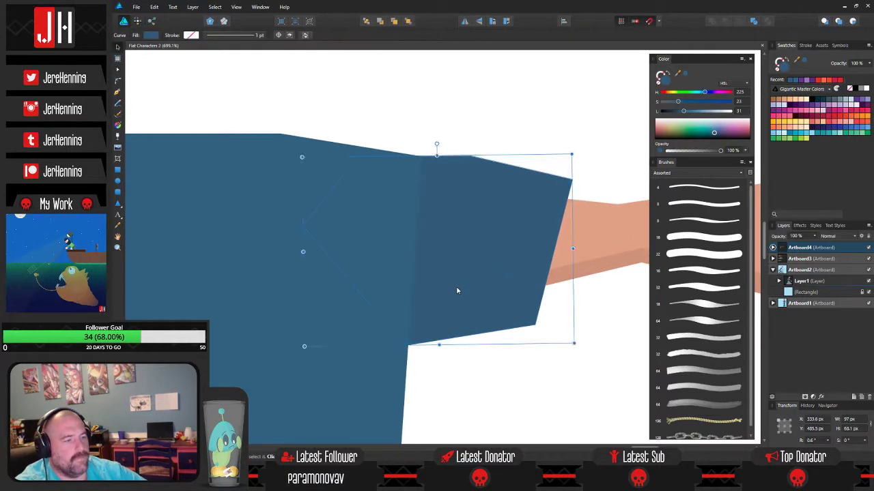
key("a")
left_click_drag(387, 343, 391, 340)
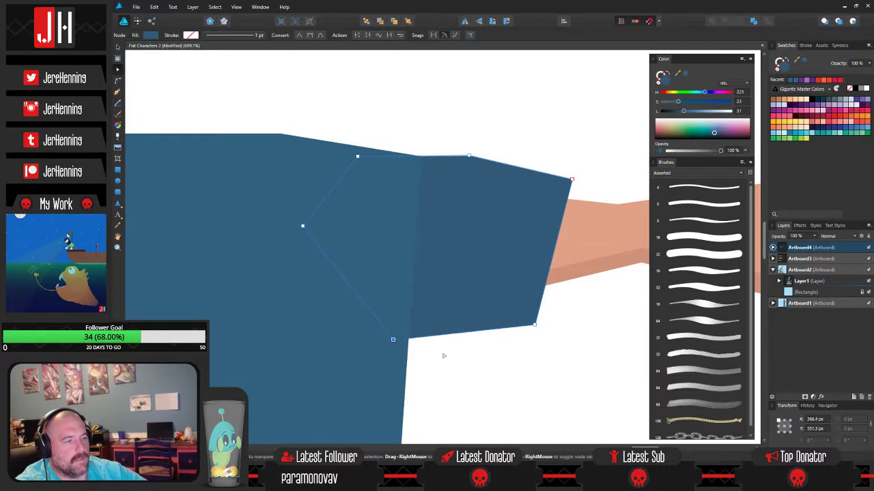
left_click(442, 354)
scroll(452, 349, "down", 6)
left_click_drag(470, 338, 461, 277)
key("v")
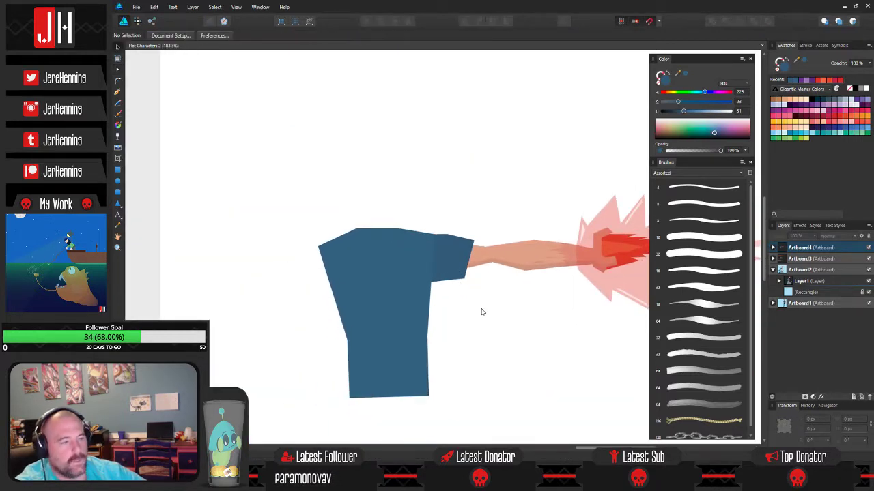
- Duplicate the sleeve and place the copy beside the opposite shoulder of the torso, at about X 119.5 px
scroll(470, 302, "down", 3)
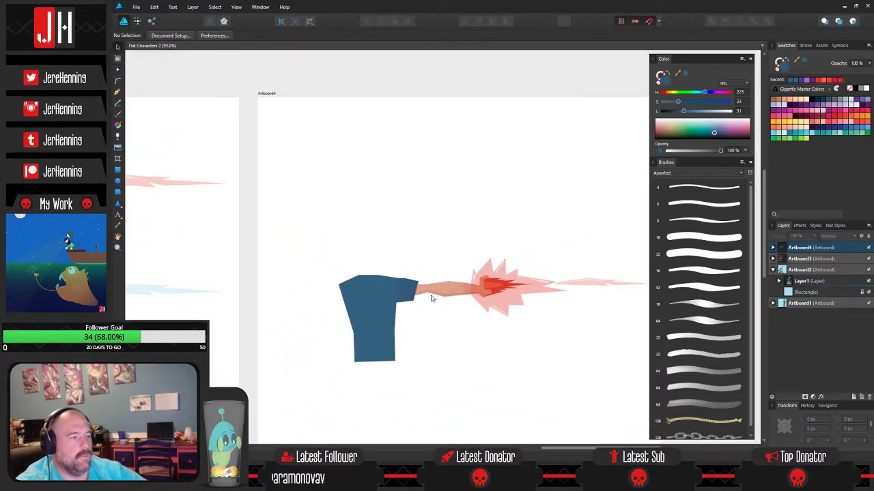
scroll(433, 295, "up", 3)
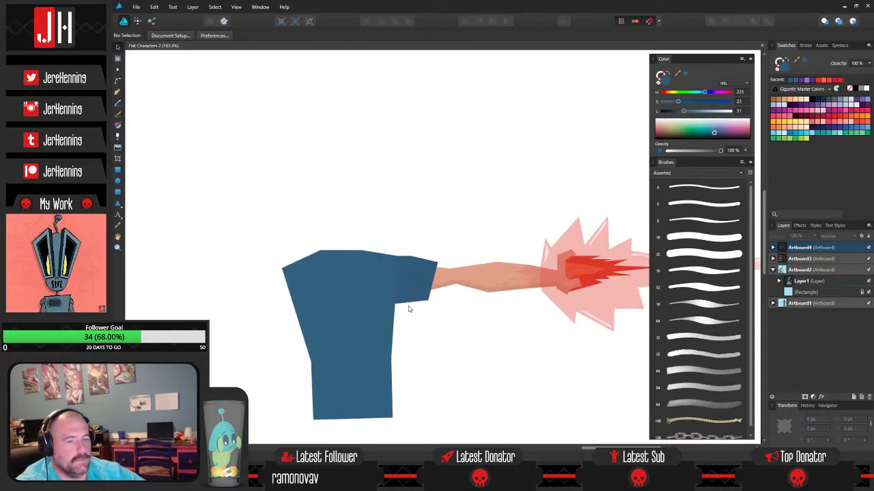
left_click_drag(326, 262, 335, 221)
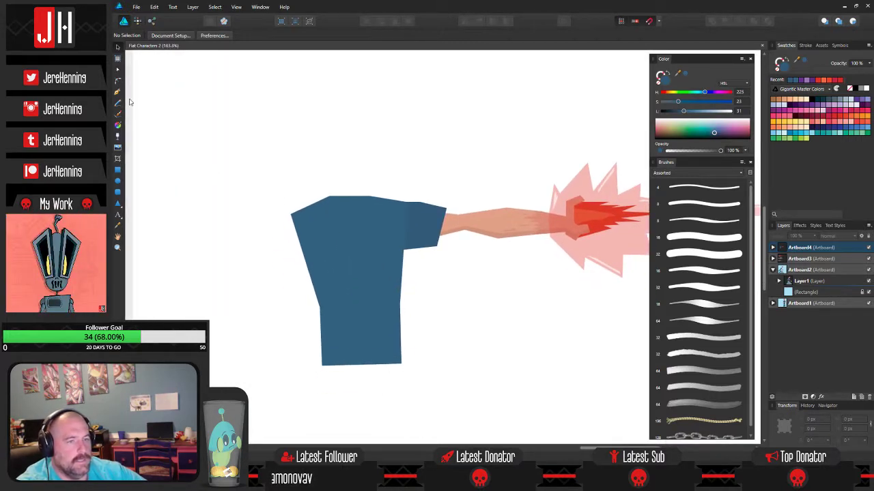
key("p")
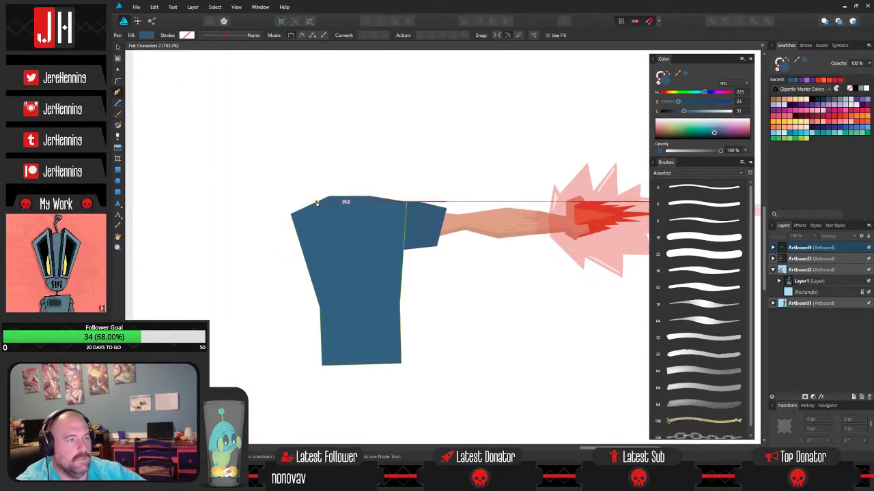
key("v")
left_click_drag(413, 226, 269, 260)
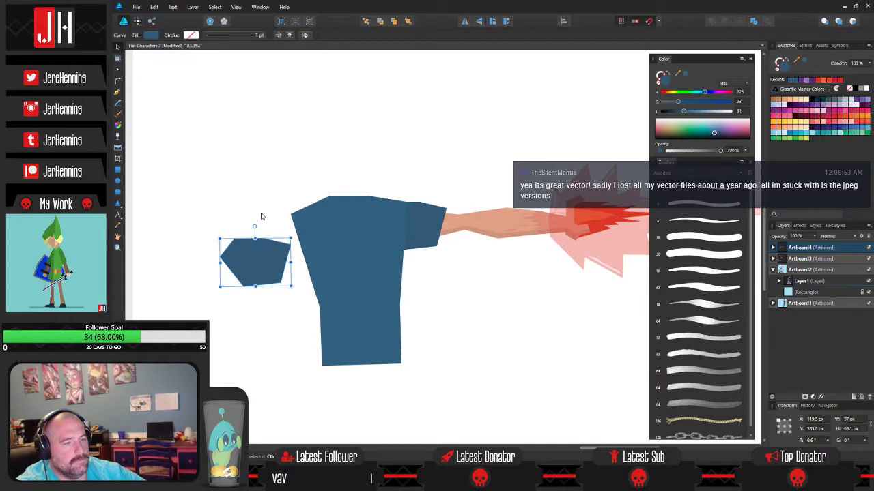
key("ctrl+shift+bracketleft")
left_click(294, 205)
left_click(317, 203)
key("ctrl+z")
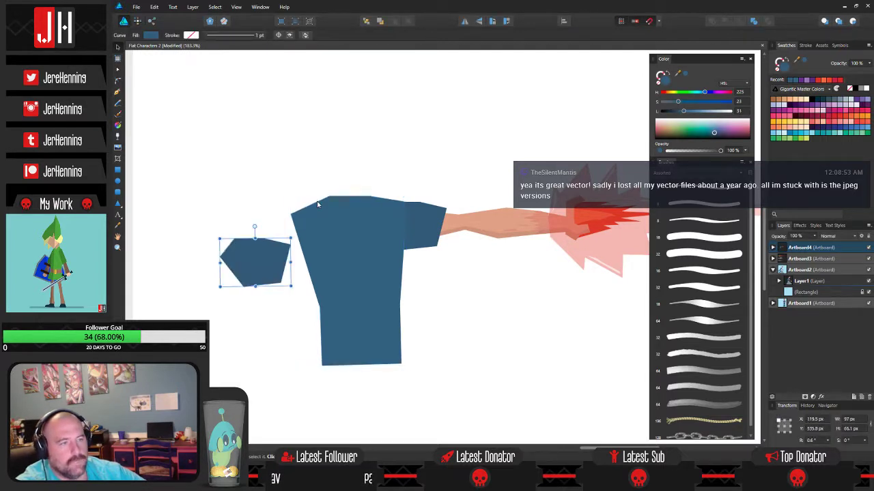
- Rotate the duplicated sleeve so it slopes downward and fit it over the torso's bare shoulder, then deselect it
left_click_drag(256, 226, 313, 230)
left_click(365, 161)
scroll(355, 170, "down", 6)
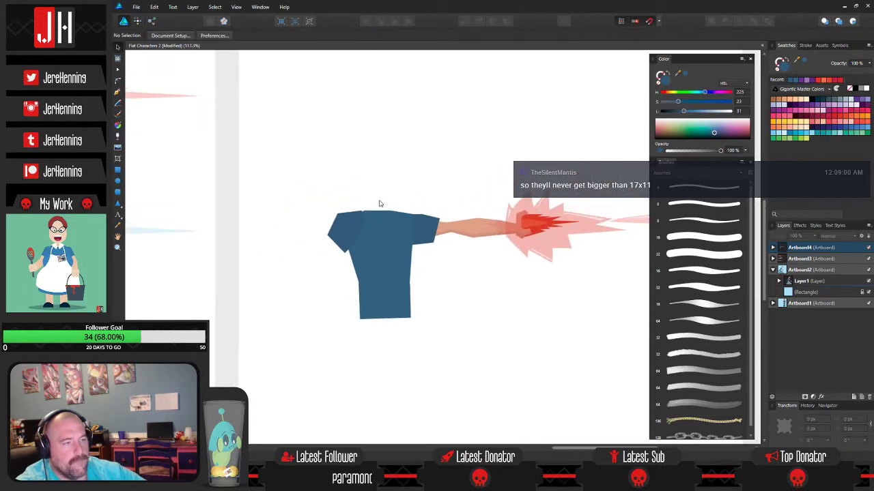
scroll(383, 228, "down", 2)
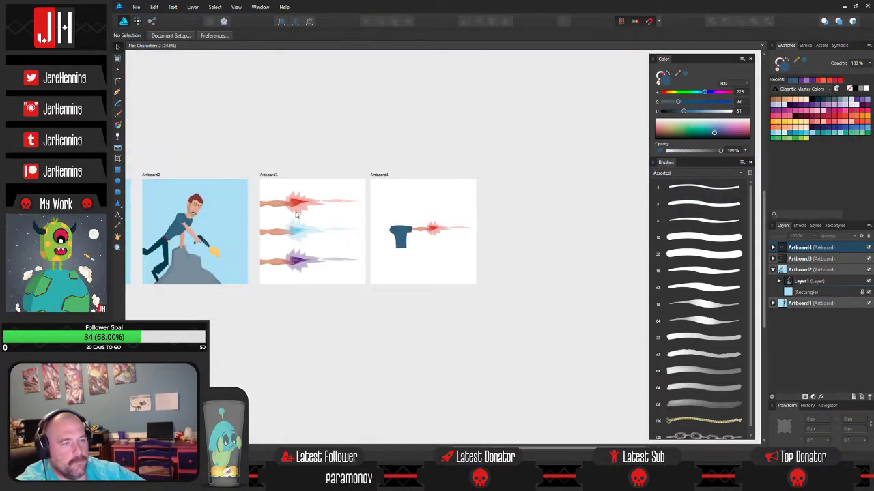
scroll(383, 223, "up", 5)
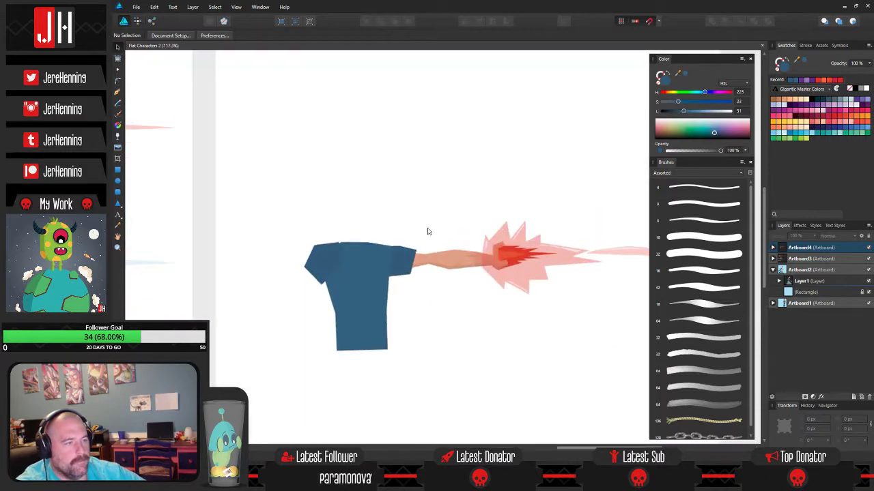
- Copy the three objects of the supporting arm from the Artboard2 character and paste them into Artboard4
left_click(437, 263)
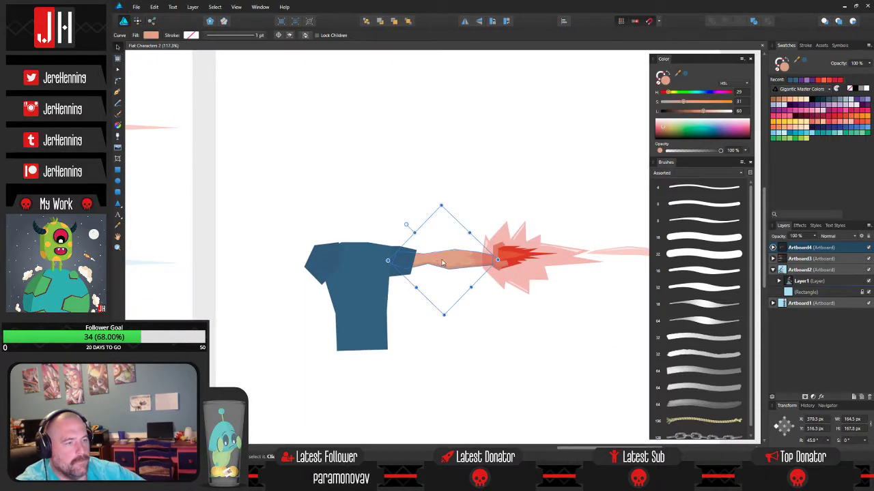
scroll(417, 219, "down", 3)
scroll(594, 258, "left", 5)
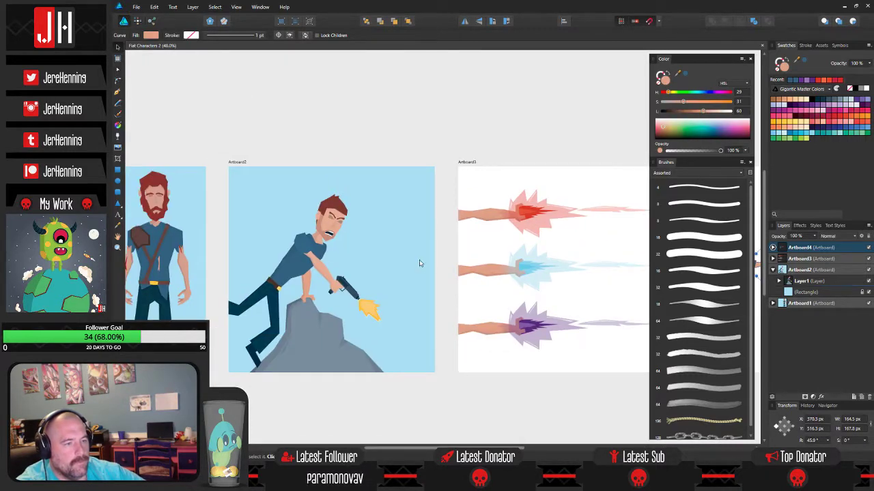
left_click_drag(278, 140, 314, 303)
left_click(301, 246, "shift")
left_click(374, 264)
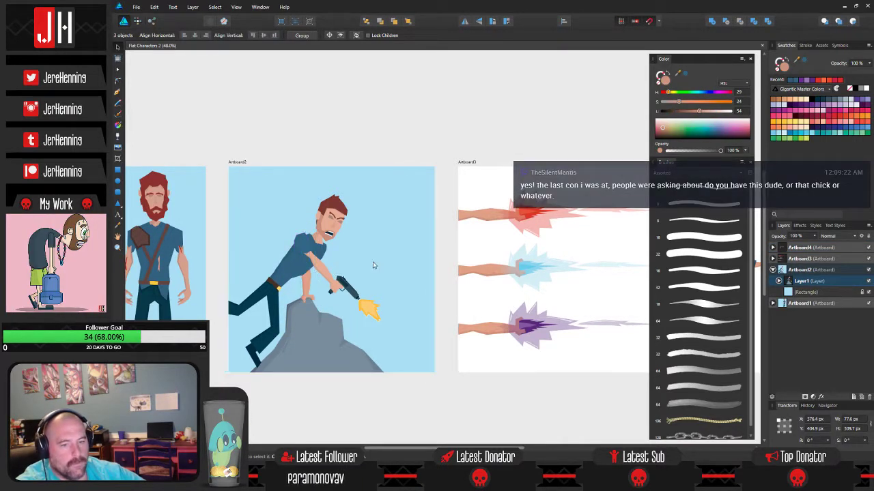
scroll(374, 264, "right", 6)
left_click_drag(305, 256, 302, 273)
scroll(292, 225, "up", 2)
left_click(325, 229)
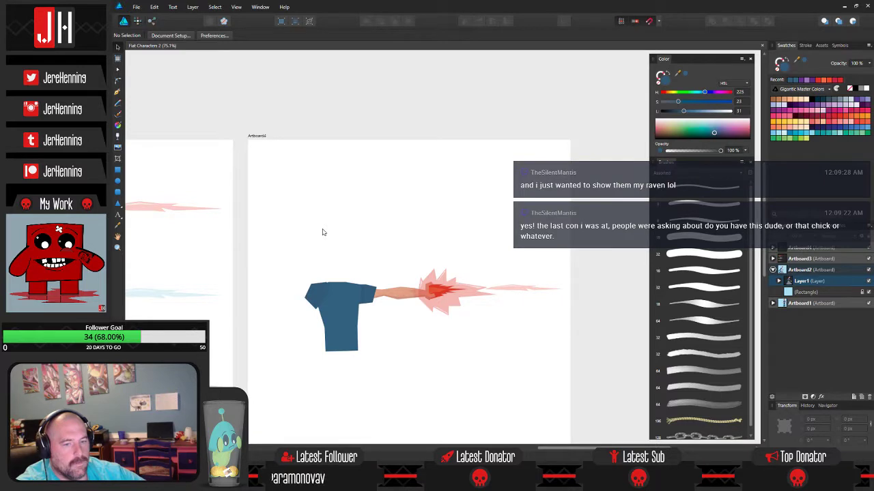
key("ctrl+v")
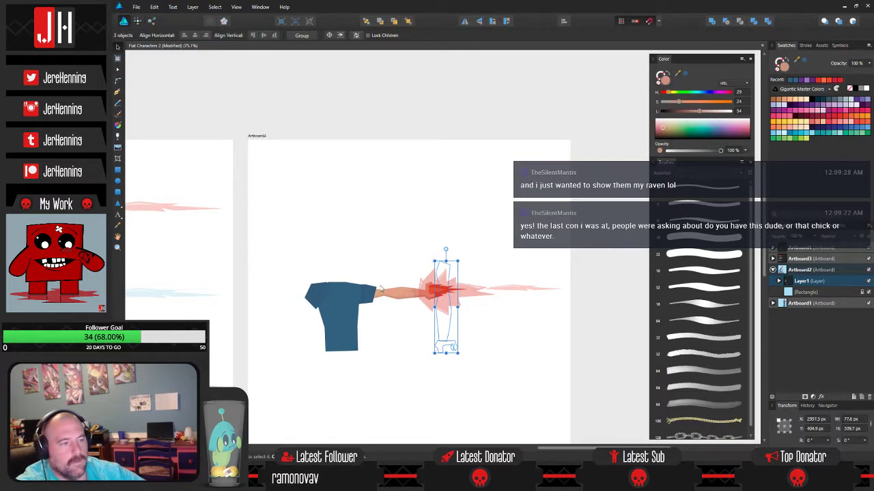
- Move the pasted arm beside the bare sleeve, flip it horizontally and rotate it to about -40.1°
scroll(409, 312, "up", 2)
left_click_drag(465, 324, 231, 282)
left_click(465, 22)
scroll(268, 171, "left", 1)
left_click_drag(274, 158, 334, 179)
- Fit the arm's upper end into the sloping sleeve and send the arm behind the shirt
left_click_drag(311, 206, 300, 278)
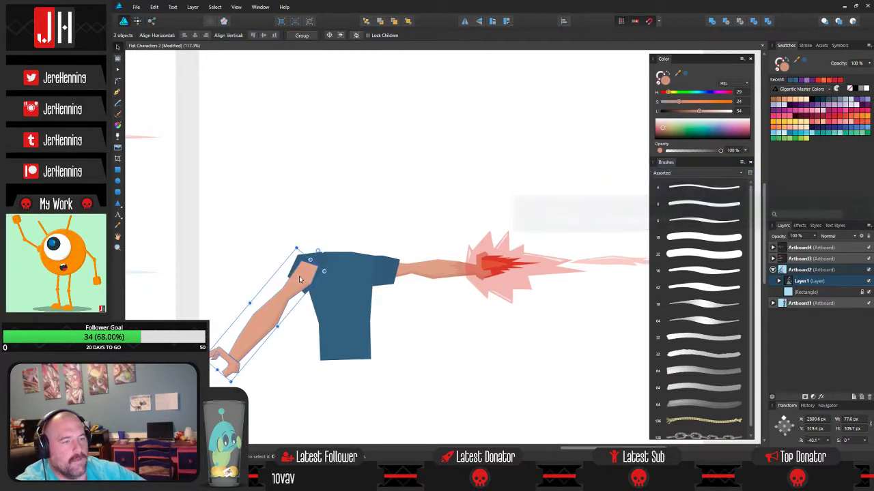
left_click(367, 22)
left_click(376, 109)
left_click_drag(383, 108, 400, 92)
scroll(413, 122, "down", 2)
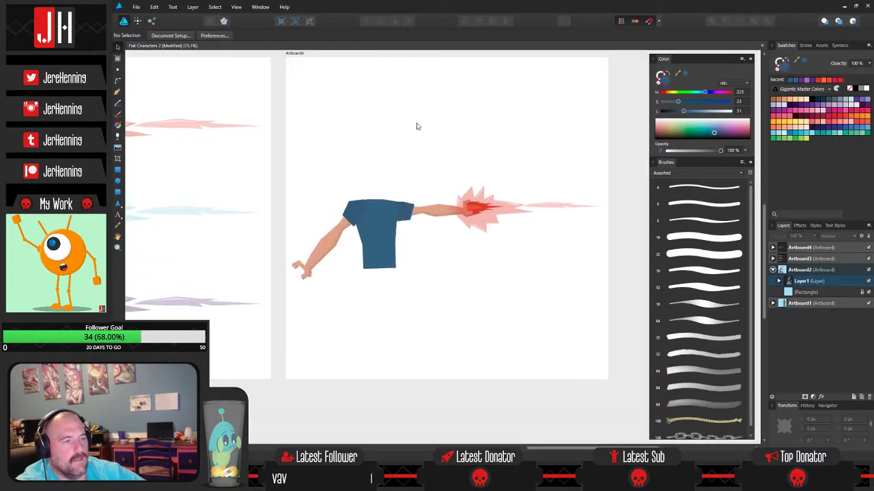
scroll(379, 195, "down", 3)
scroll(385, 195, "up", 3)
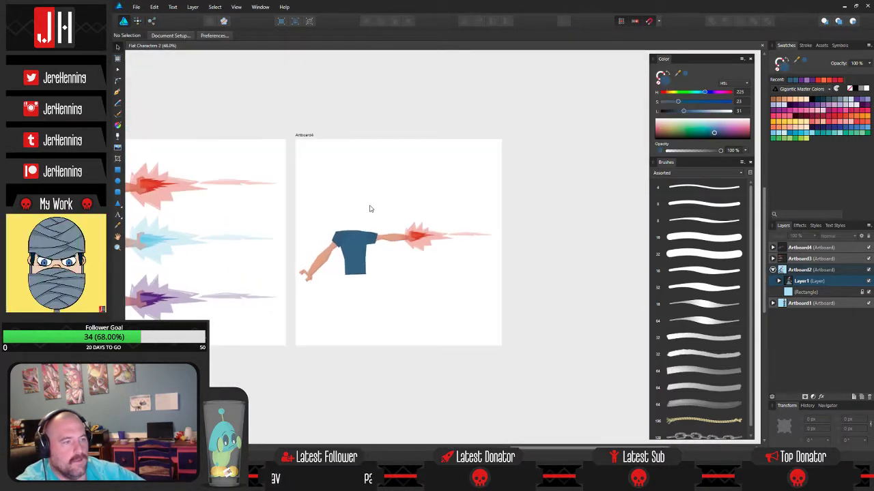
- Select the whole figure with its blast on Artboard4 and move it slightly upward
mouse_move(283, 105)
left_mouse_down()
mouse_move(415, 327)
mouse_move(599, 341)
left_mouse_up()
left_click_drag(463, 251, 461, 244)
left_click(466, 332)
- Pull the torso's outer shoulder node inward beneath the sloping sleeve and deselect the torso
scroll(396, 314, "up", 6)
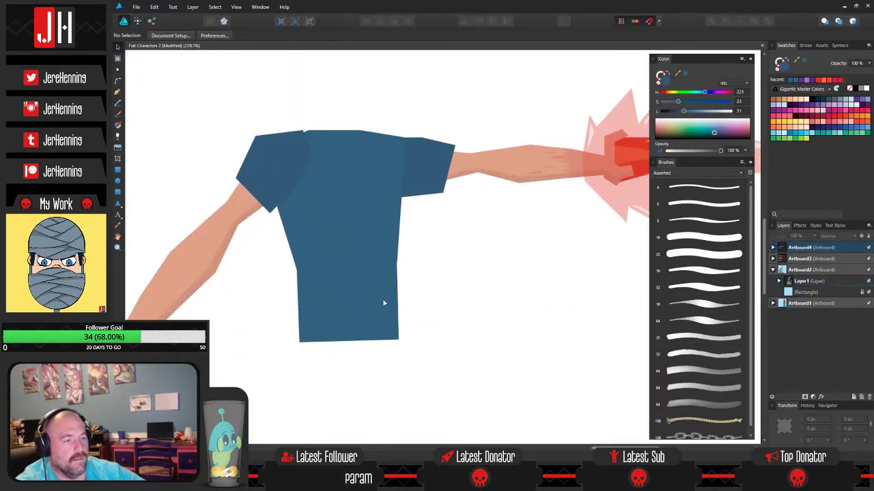
left_click(399, 221)
key("a")
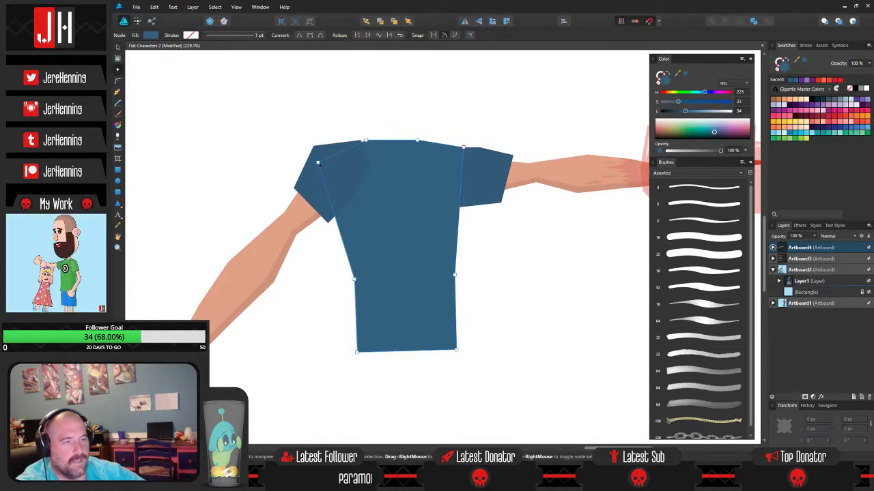
left_click_drag(318, 163, 326, 164)
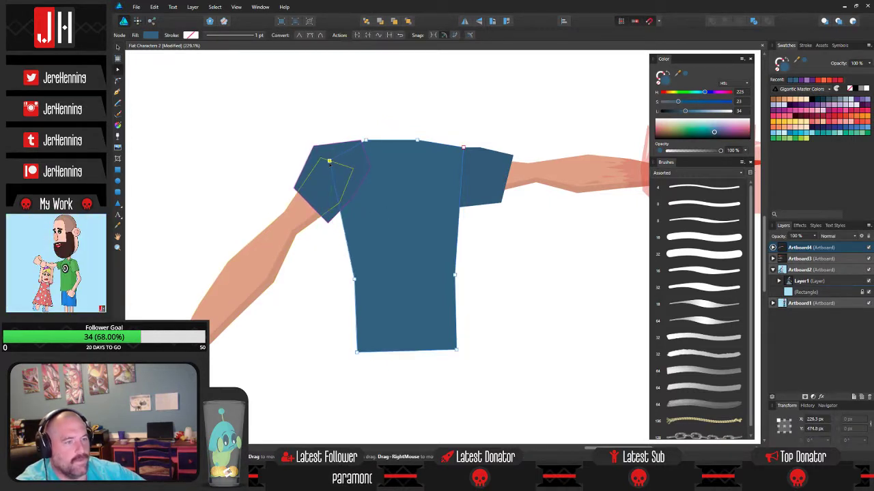
left_click(264, 150)
key("v")
scroll(274, 164, "down", 3)
- Shift the lowered arm together with its sleeve slightly inward over the torso's shoulder
left_click_drag(190, 120, 332, 291)
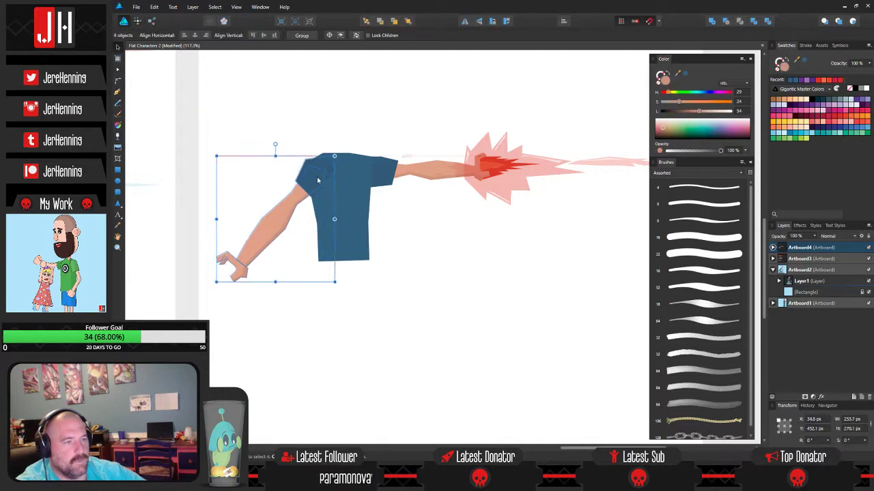
left_click(335, 101)
scroll(397, 199, "down", 2)
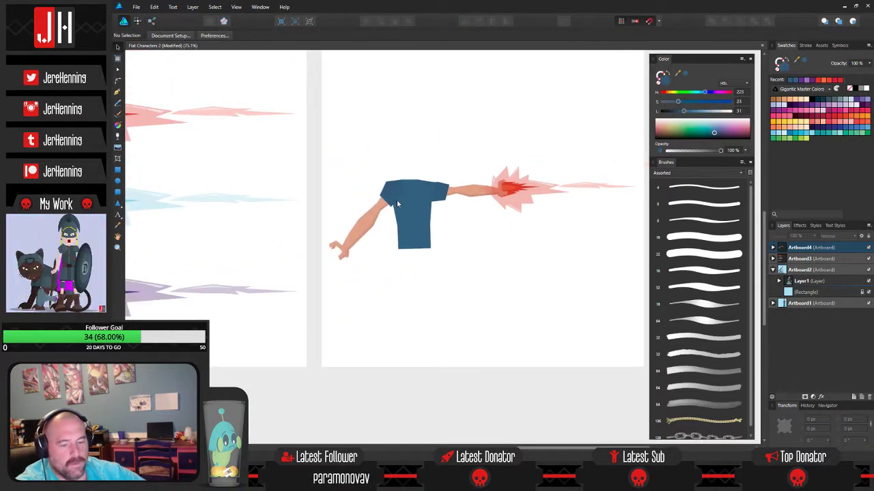
scroll(397, 202, "up", 5)
scroll(335, 247, "down", 3)
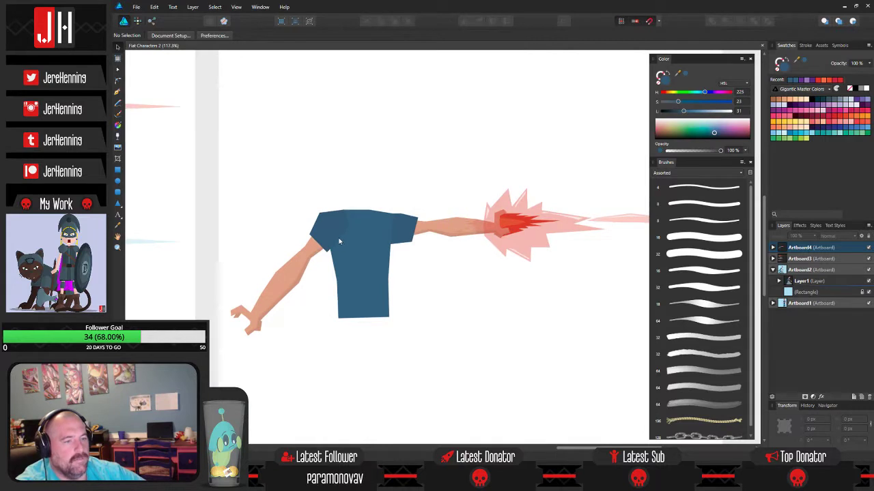
- Duplicate the darker rear finger on the lowered hand, rotate the copy to about -8.2° and place it beside the original
scroll(312, 287, "up", 8)
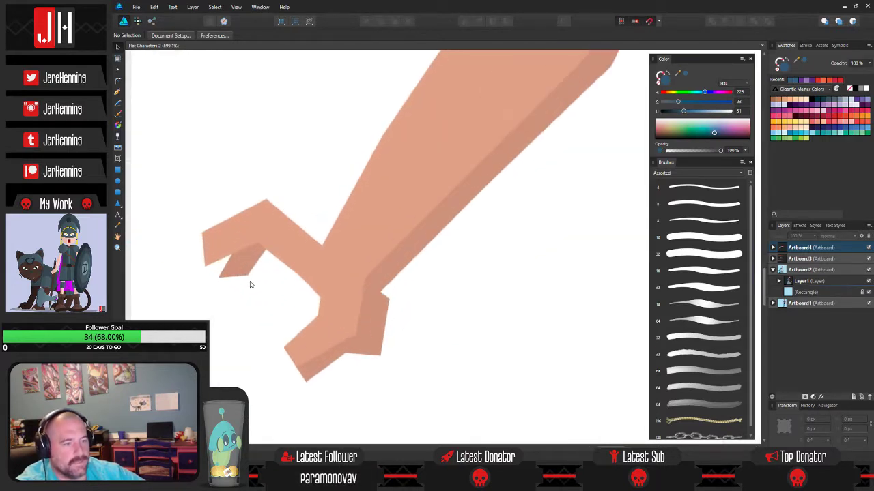
left_click(258, 275)
left_click_drag(267, 272, 266, 274)
left_click_drag(293, 233, 282, 219)
left_click_drag(258, 264, 260, 254)
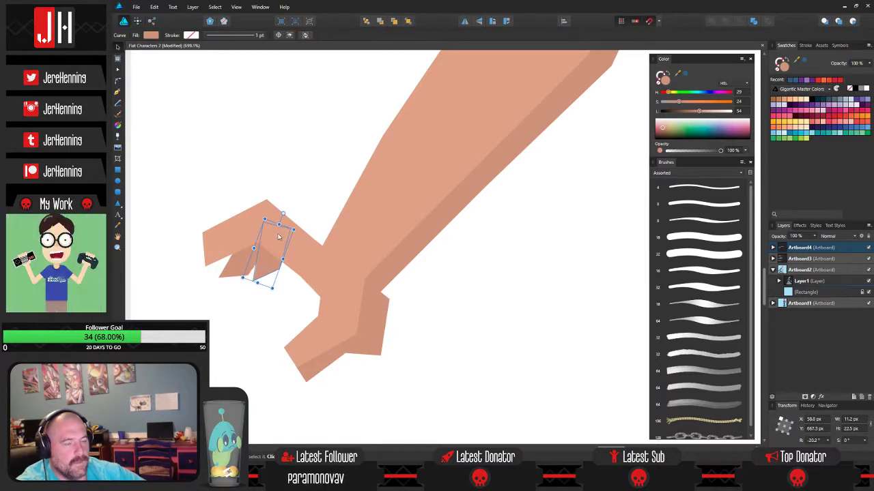
left_click_drag(282, 214, 274, 212)
left_click_drag(262, 259, 260, 256)
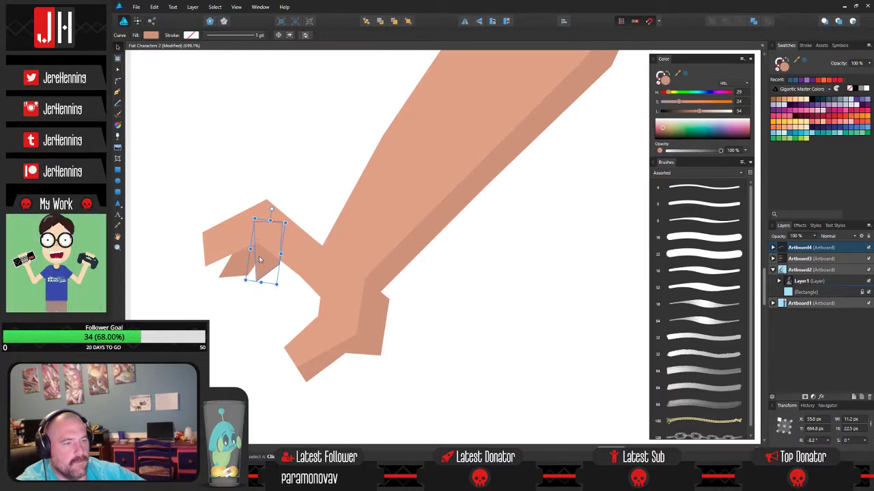
left_click(320, 211)
scroll(319, 211, "down", 2)
left_click_drag(319, 212, 302, 245)
scroll(305, 245, "down", 8)
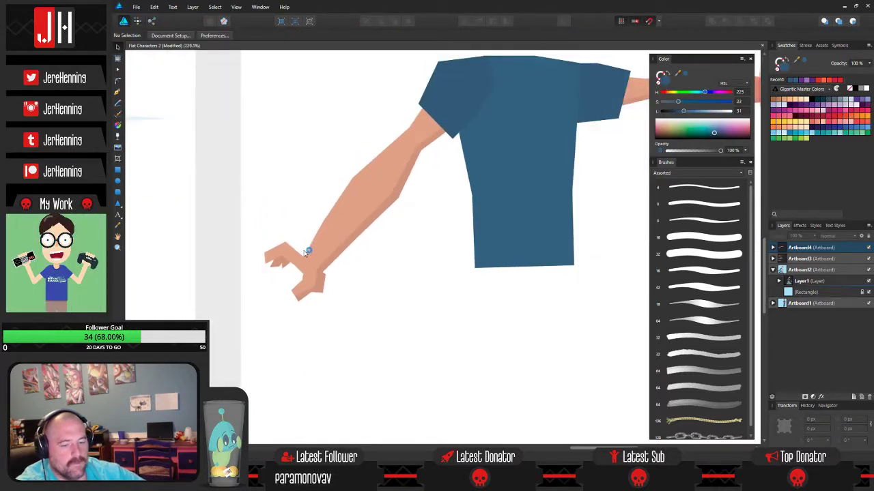
- Examine the torso and arms on Artboard4 up close and against the neighbouring artboards
scroll(333, 298, "up", 4)
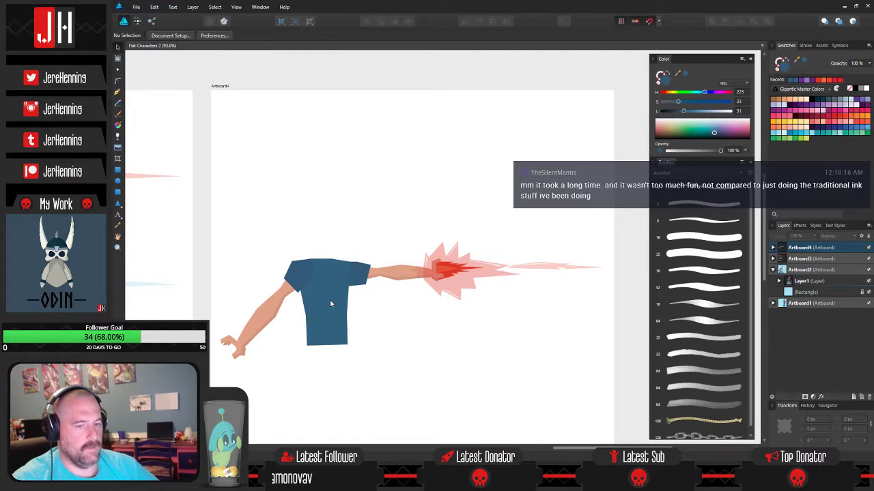
scroll(330, 300, "up", 3)
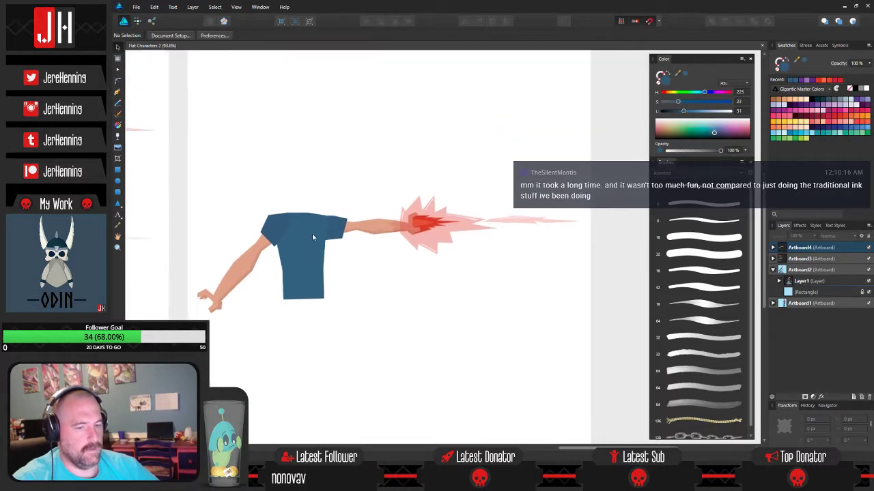
scroll(365, 228, "up", 2)
scroll(368, 236, "down", 7)
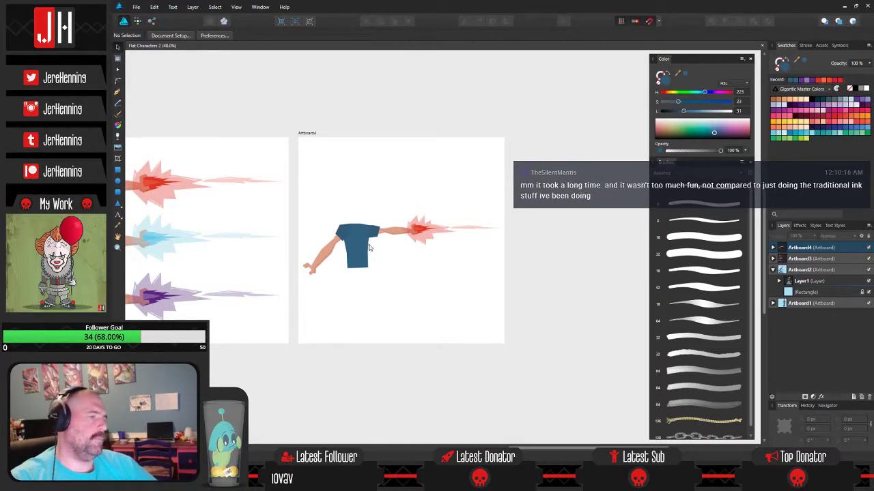
scroll(331, 250, "up", 10)
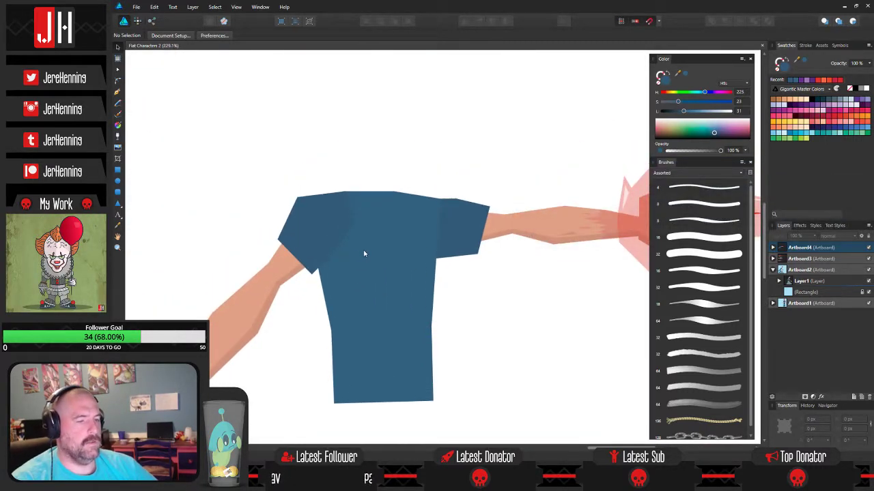
scroll(364, 253, "down", 4)
scroll(423, 260, "down", 4)
left_click_drag(418, 267, 568, 269)
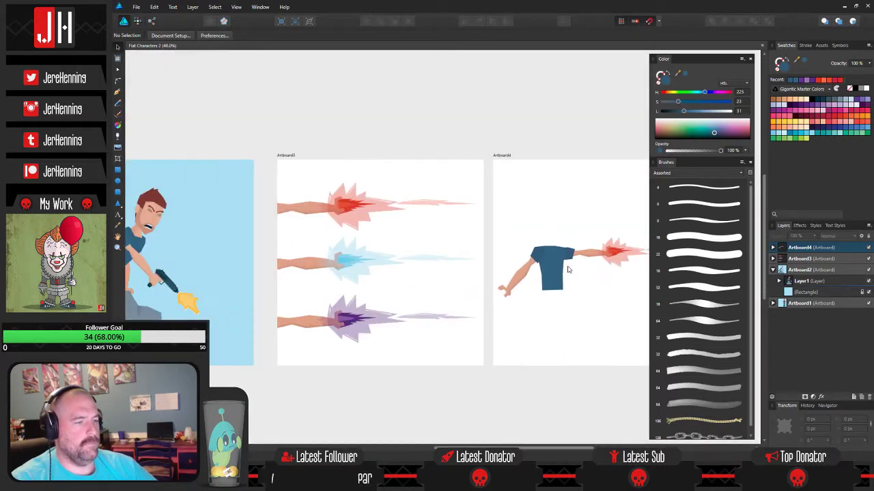
left_click_drag(379, 265, 312, 258)
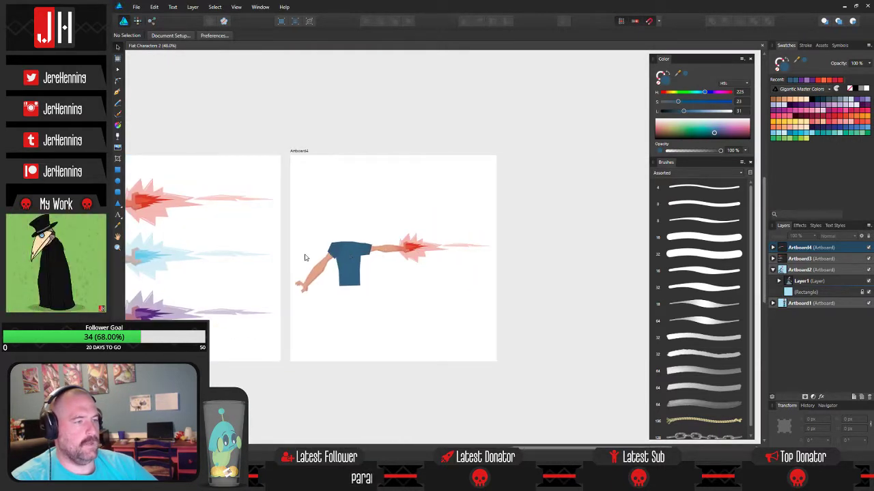
- Draw a closed neck outline rising from the shirt's collar with the Pen tool, about 76.6 px wide and 70 px high
scroll(346, 257, "up", 6)
left_click(121, 100)
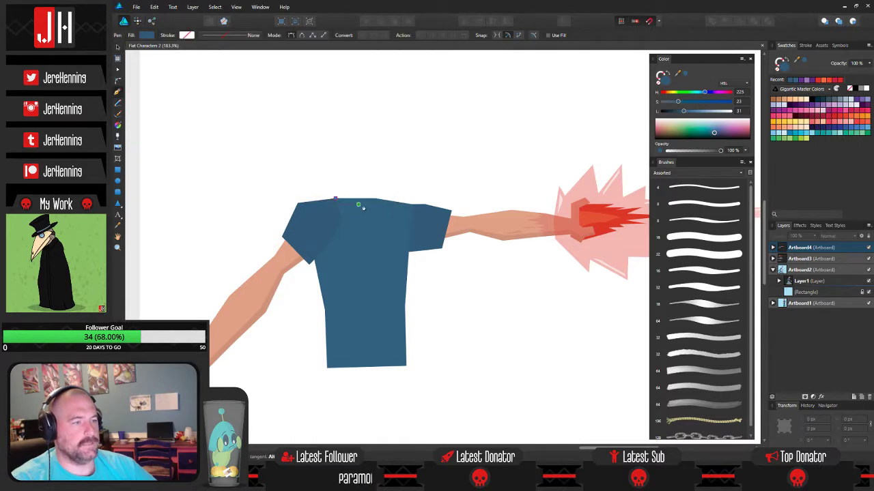
left_click(392, 203)
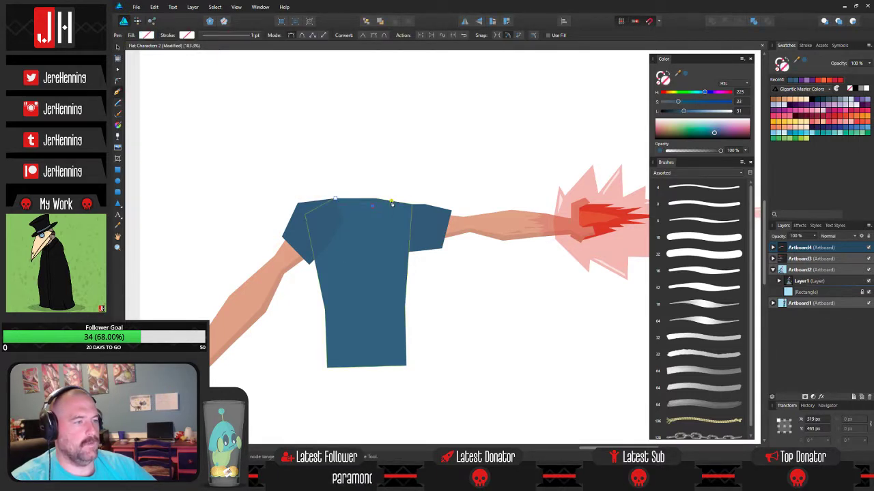
left_click(374, 185)
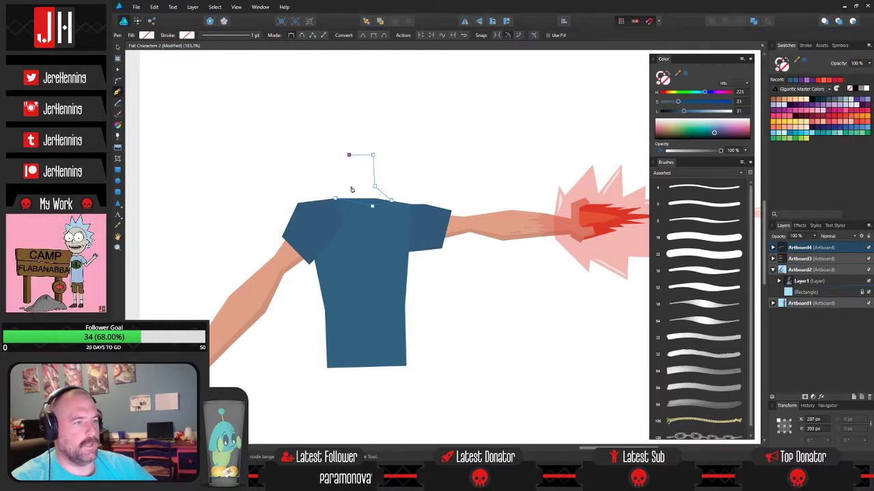
- Fill the neck with the skin colour sampled from the lowered arm
key("i")
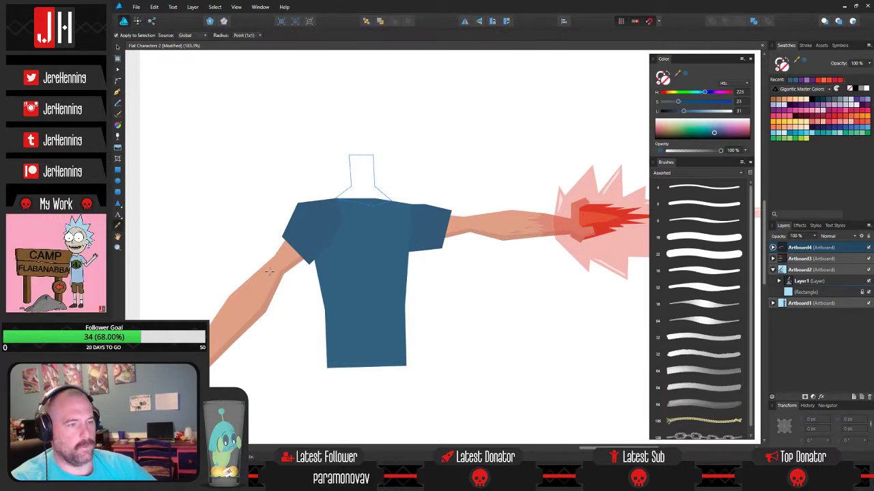
left_click(269, 271)
key("b")
scroll(335, 185, "up", 3)
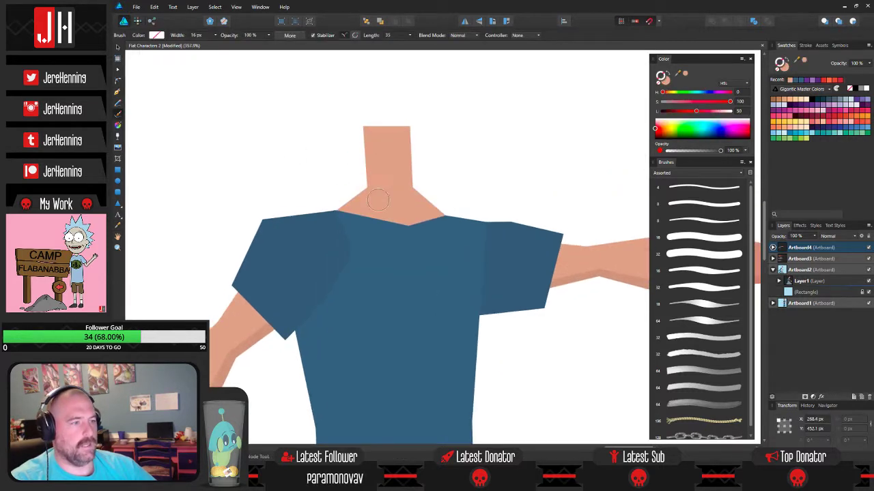
- Nudge the neck outline's outer base node on the blast-arm side so it meets the shirt's shoulder edge
key("v")
left_click(388, 176)
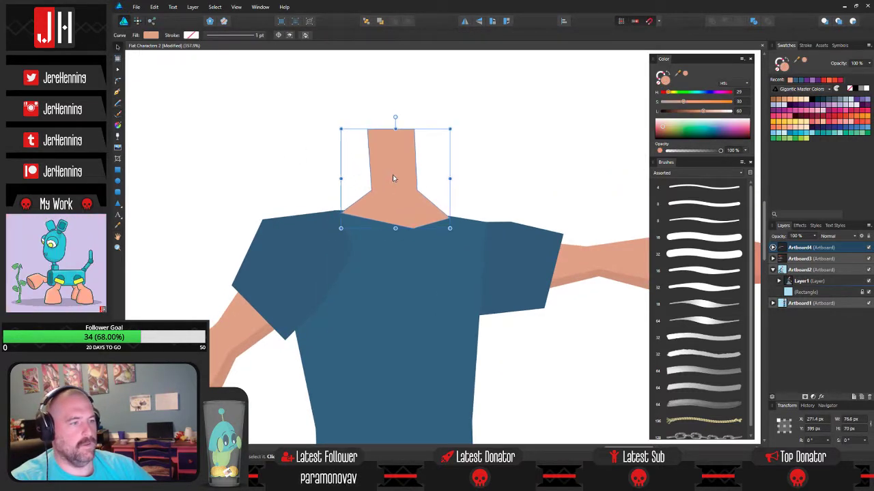
scroll(438, 184, "up", 3)
key("a")
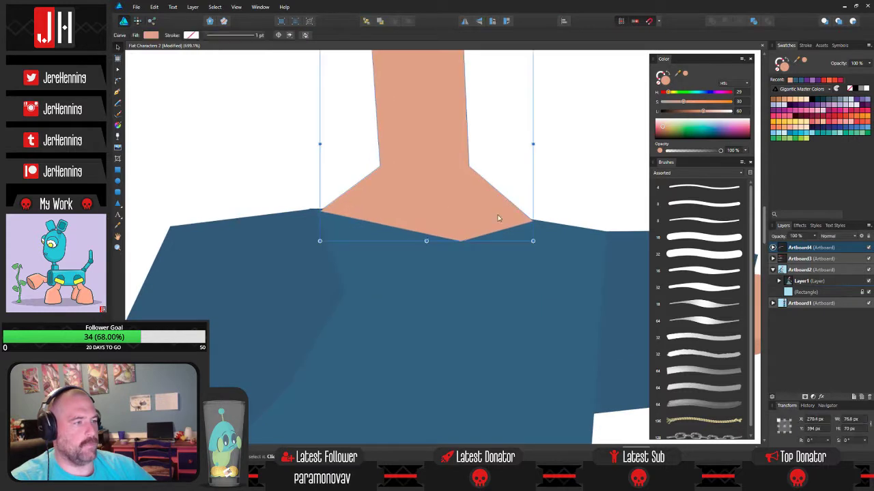
left_click_drag(438, 226, 436, 223)
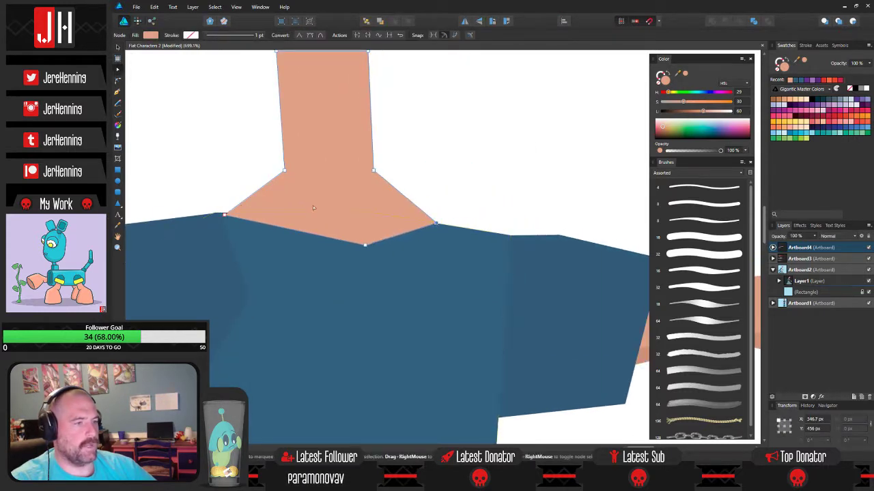
left_click(240, 188)
- Lower the two inner corner nodes at the base of the neck so the neck slopes sit close to the shirt
scroll(247, 189, "down", 6)
left_click_drag(286, 203, 326, 241)
scroll(326, 241, "up", 5)
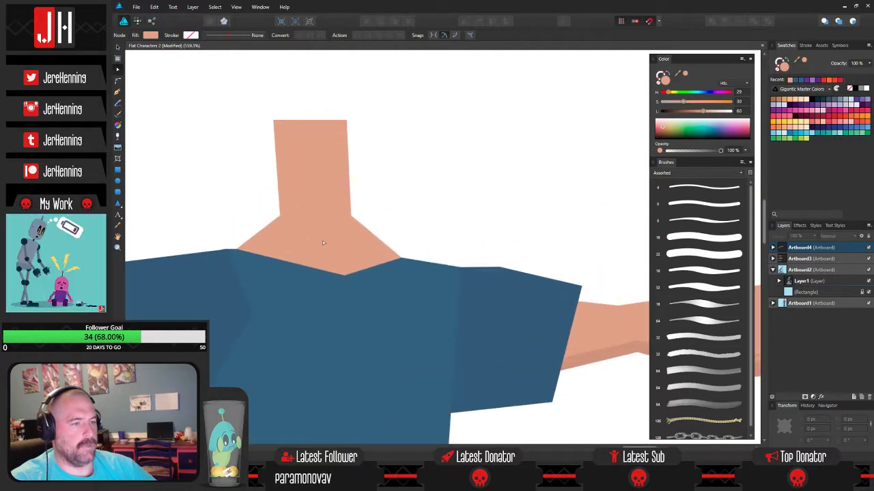
left_click(279, 219)
left_click_drag(279, 217, 285, 234)
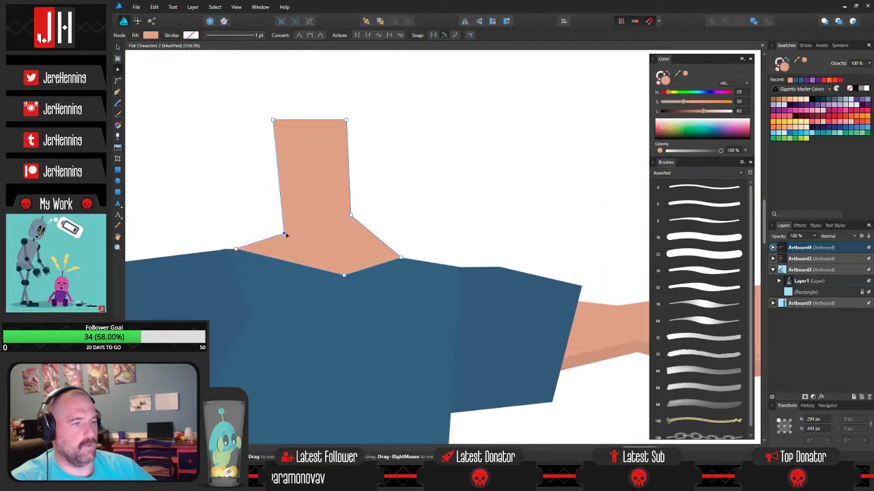
left_click_drag(350, 216, 348, 243)
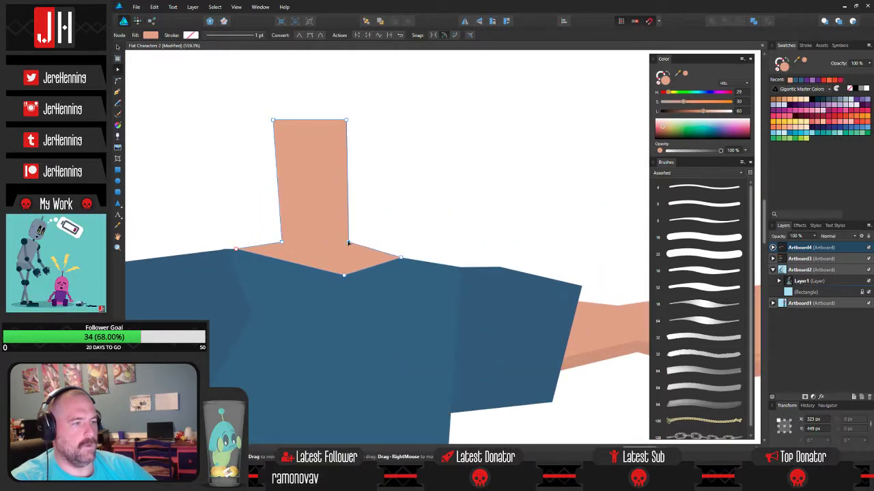
key("ctrl+d")
- Narrow the upright part of the neck by shifting its side nodes closer together
key("v")
left_click(304, 156)
key("a")
left_click_drag(259, 104, 287, 242)
left_click_drag(382, 96, 334, 252)
- Move both outer base nodes of the neck inward along the shirt's shoulder line for a narrower collar opening
scroll(388, 206, "down", 5)
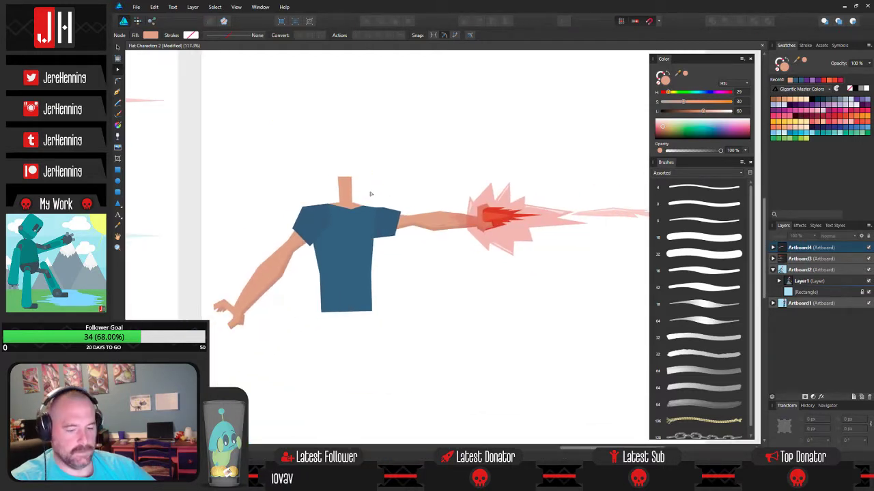
key("v")
left_click_drag(368, 163, 374, 200)
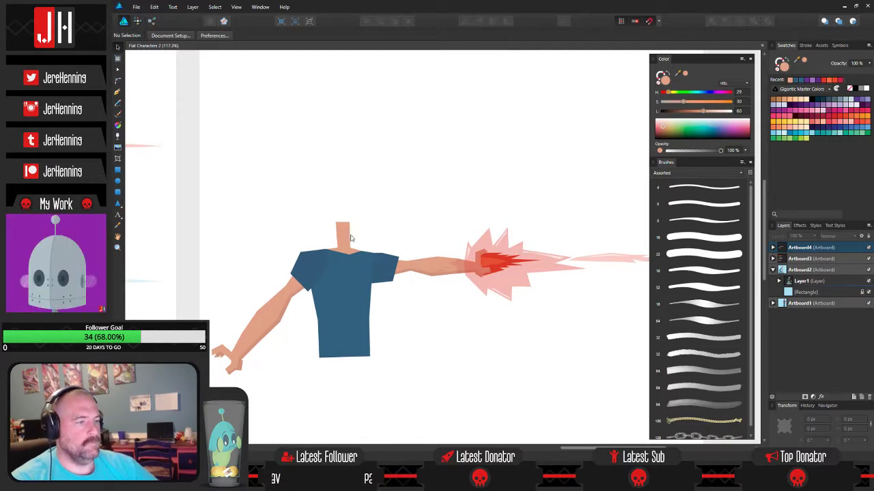
scroll(356, 246, "down", 3)
scroll(355, 251, "up", 10)
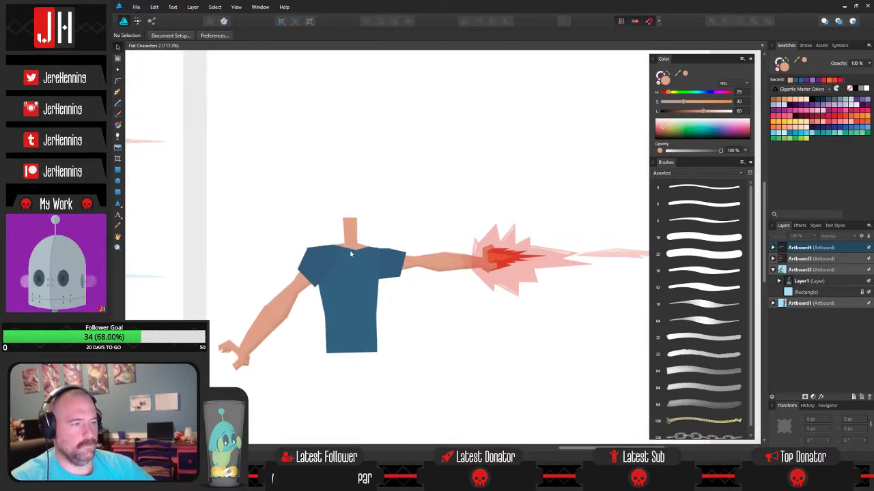
left_click(284, 250)
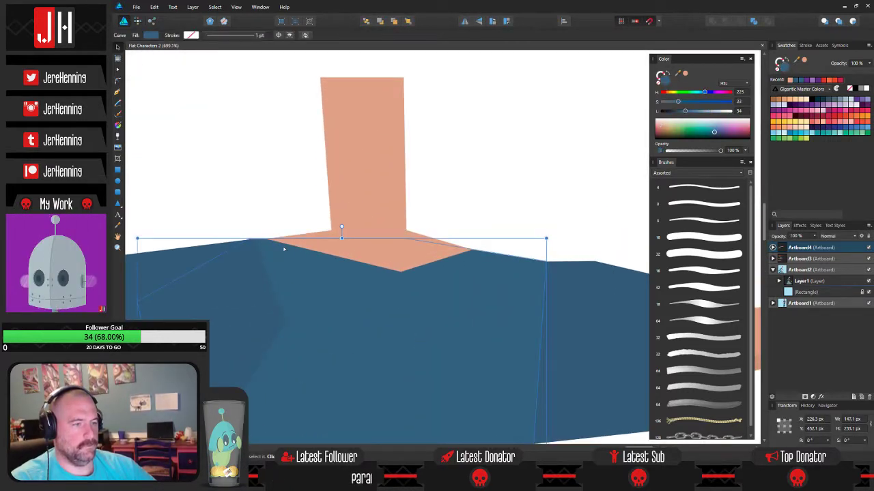
key("a")
left_click(290, 244)
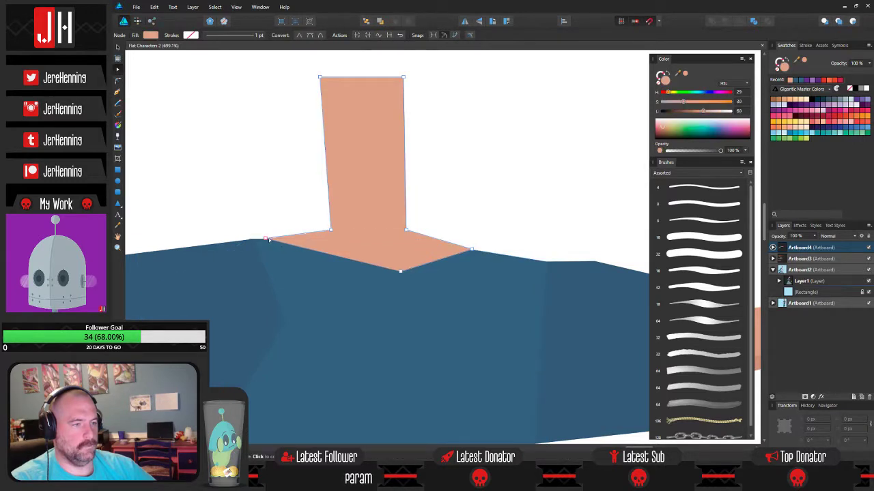
left_click_drag(268, 239, 295, 238)
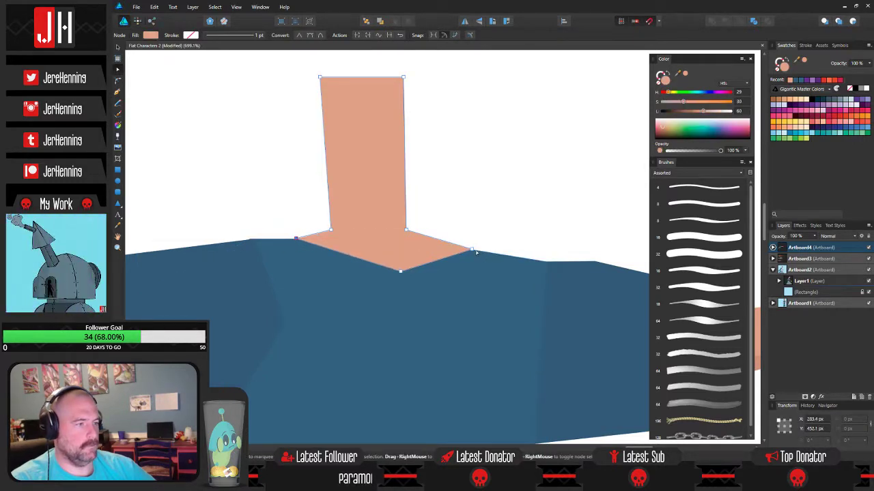
left_click_drag(472, 251, 440, 246)
key("ctrl+d")
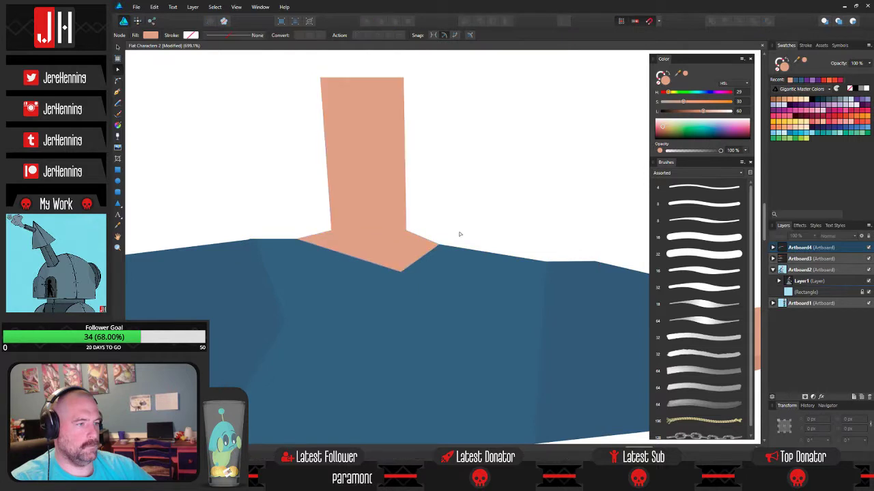
- Examine the reshaped neck, the shirt and the outstretched arm on Artboard4 at different magnifications
scroll(457, 232, "down", 5)
scroll(449, 237, "down", 3)
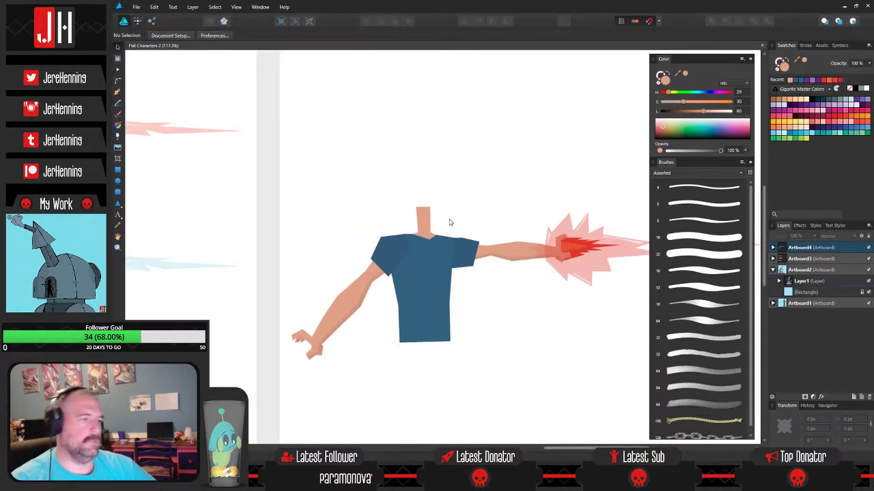
left_click_drag(453, 229, 416, 235)
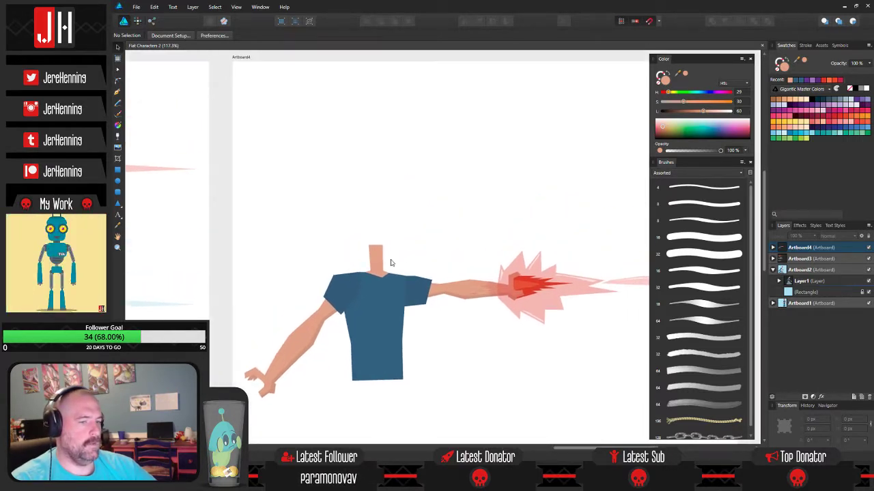
scroll(364, 260, "up", 3)
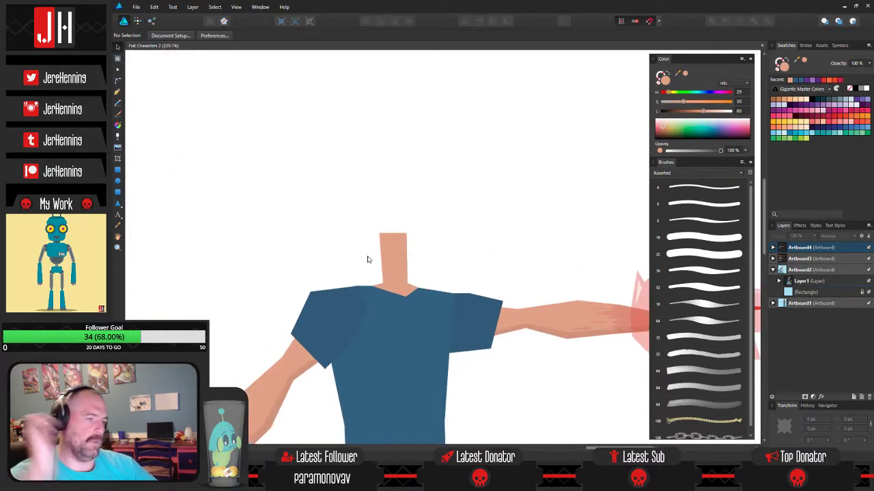
scroll(367, 259, "down", 3)
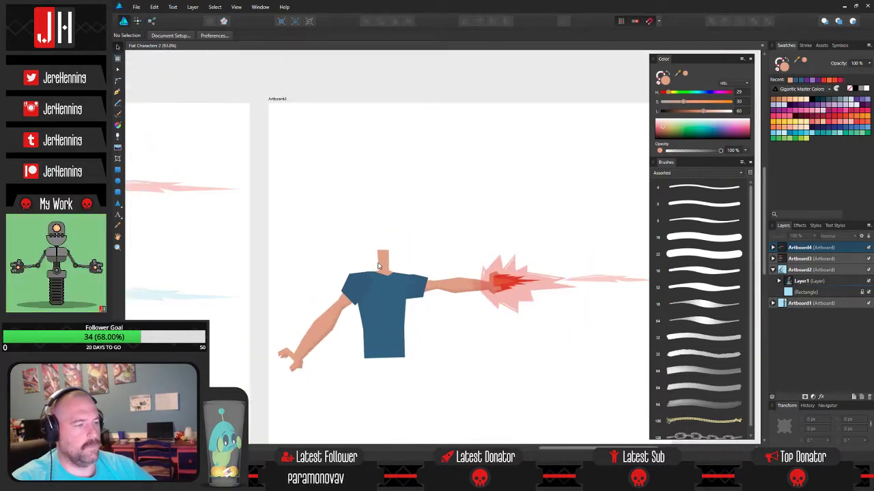
scroll(376, 225, "up", 2)
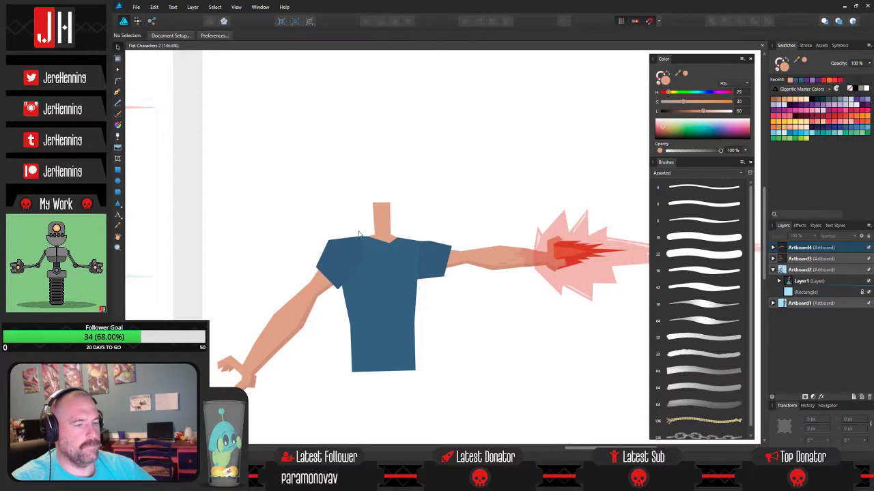
scroll(365, 232, "up", 3)
scroll(450, 209, "up", 2)
left_click(403, 224)
left_click(418, 265)
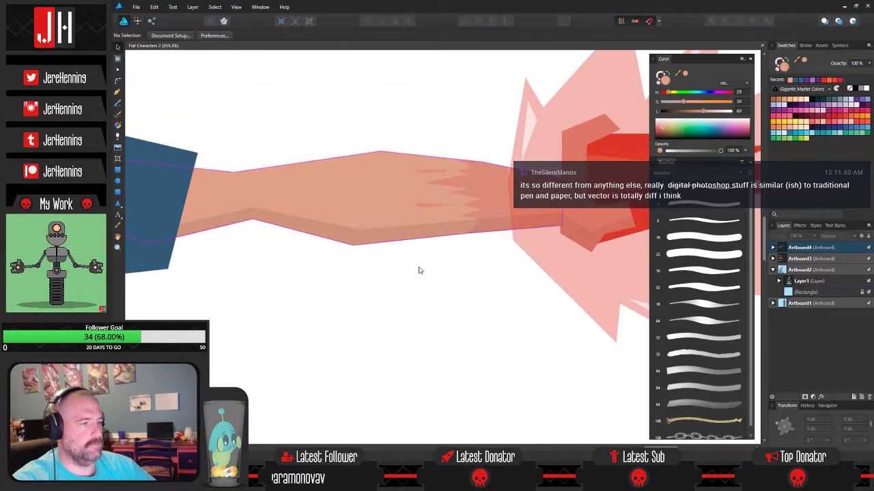
scroll(410, 260, "down", 3)
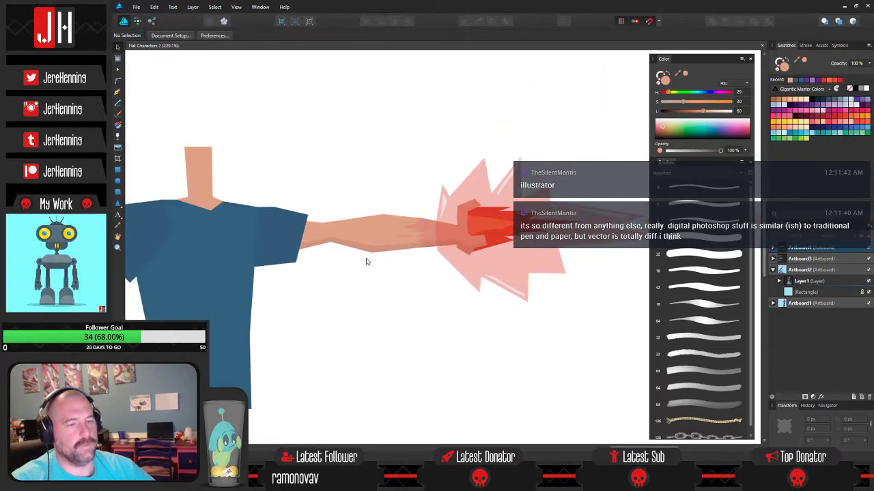
scroll(377, 262, "down", 4)
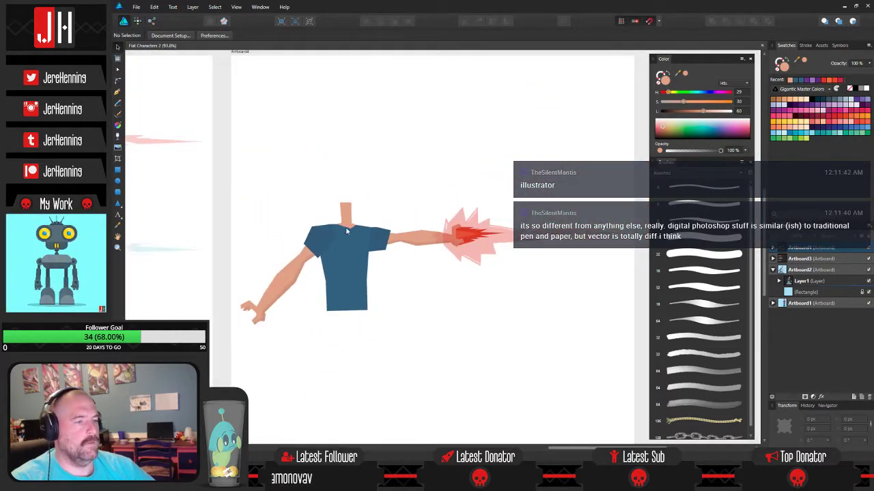
- Compare the figure on Artboard4 with the blast arms on Artboard3 and the character on the neighbouring artboard
scroll(355, 229, "up", 1)
mouse_move(407, 221)
left_mouse_down()
mouse_move(285, 222)
mouse_move(421, 219)
left_mouse_up()
scroll(421, 219, "up", 4)
scroll(421, 218, "right", 4)
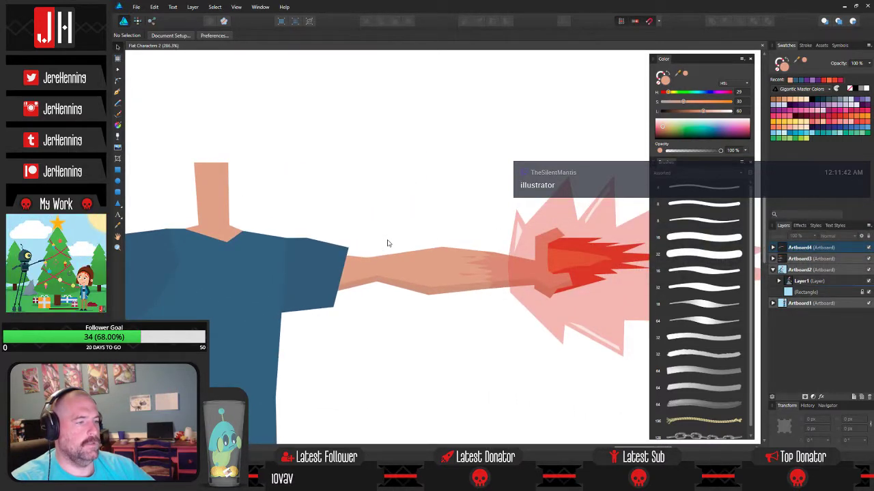
mouse_move(388, 244)
left_mouse_down()
mouse_move(295, 234)
mouse_move(545, 222)
mouse_move(380, 238)
left_mouse_up()
scroll(545, 222, "down", 1)
scroll(379, 238, "down", 1)
scroll(415, 252, "down", 2)
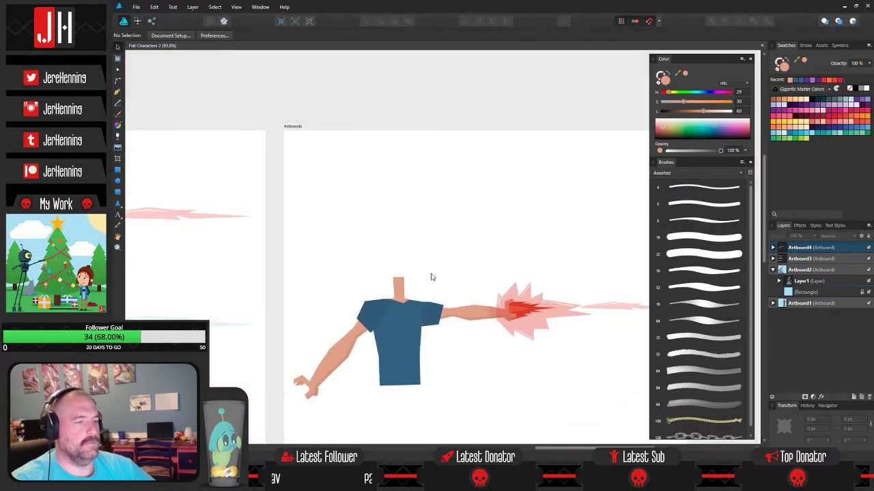
scroll(431, 273, "down", 2)
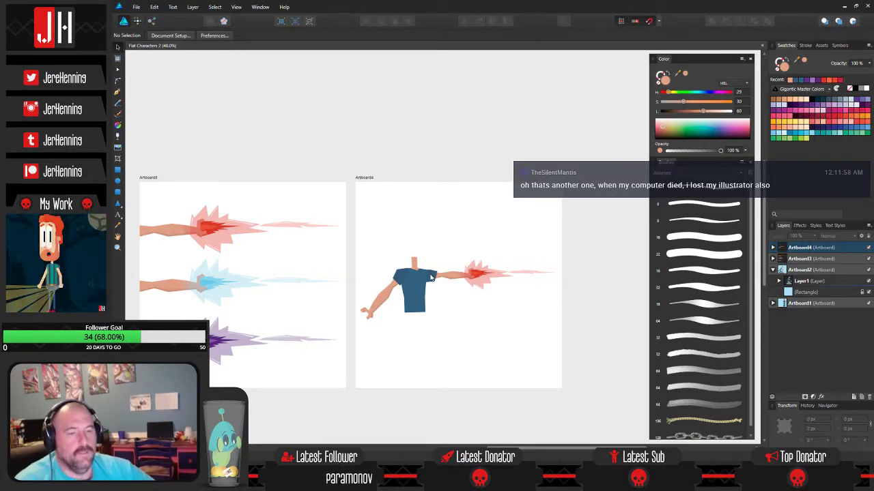
left_click_drag(365, 253, 494, 266)
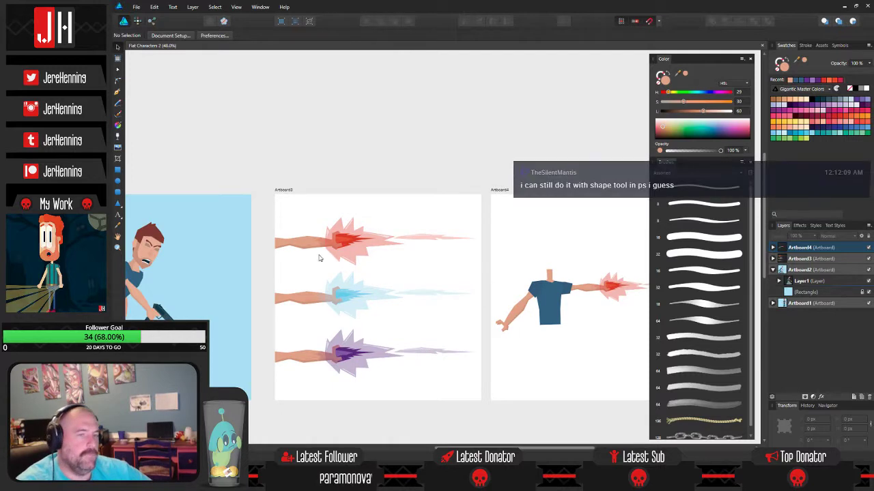
left_click_drag(344, 260, 294, 249)
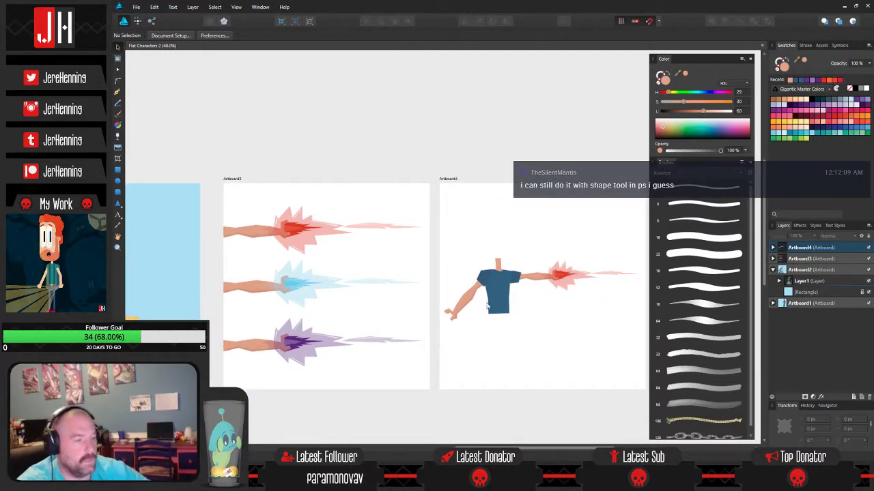
- Examine the red blast and its trailing streak beyond the outstretched hand up close
scroll(473, 314, "up", 5)
scroll(492, 286, "down", 3)
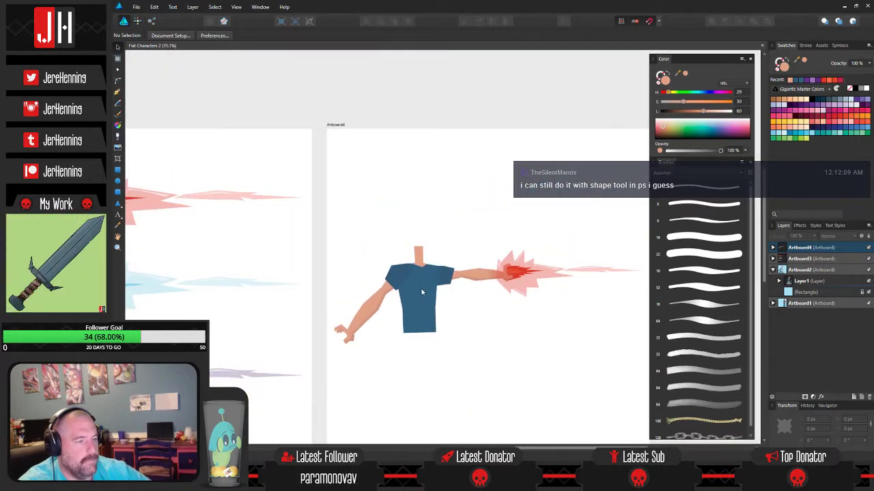
scroll(421, 289, "up", 3)
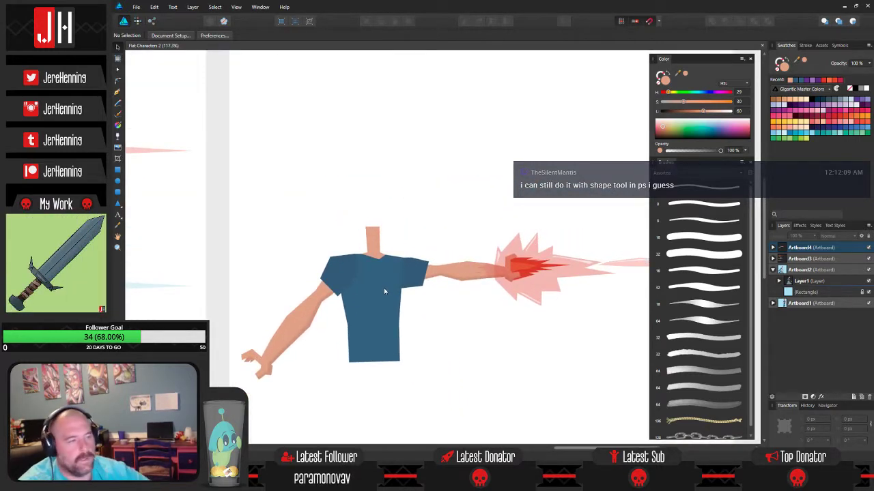
scroll(375, 287, "up", 4)
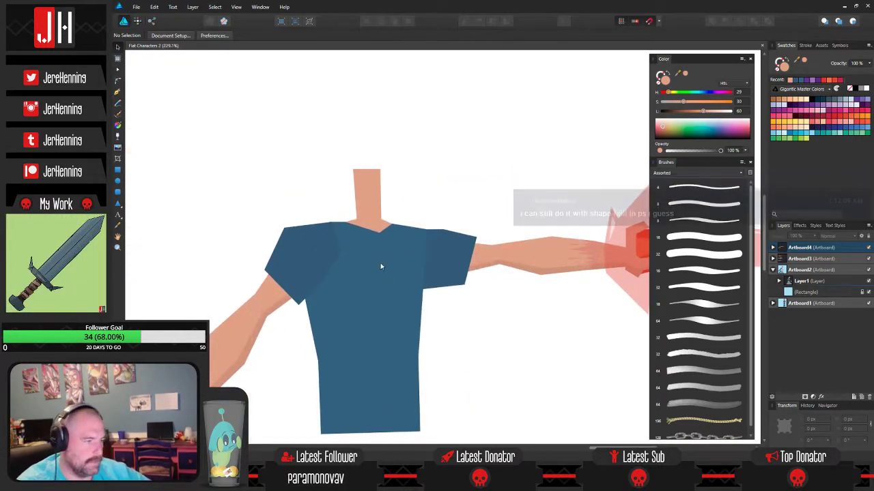
scroll(452, 237, "right", 3)
scroll(453, 236, "right", 8)
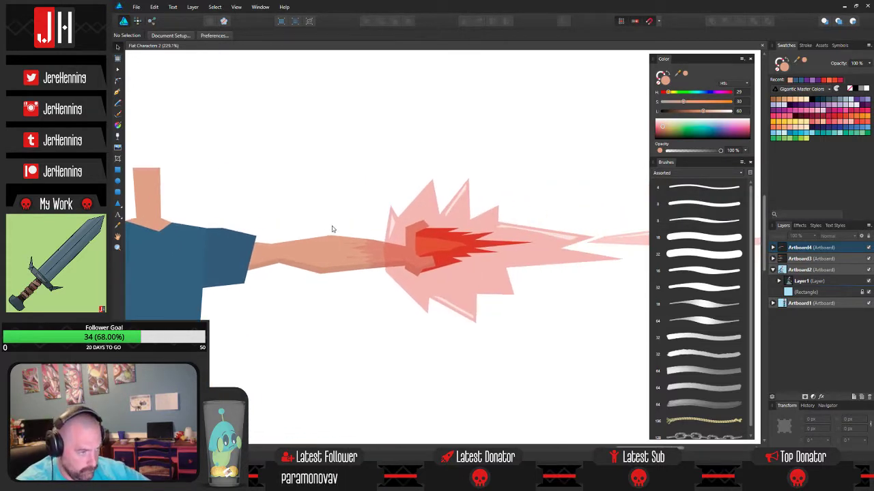
scroll(526, 249, "up", 3)
left_click(542, 237)
left_click_drag(542, 236, 430, 267)
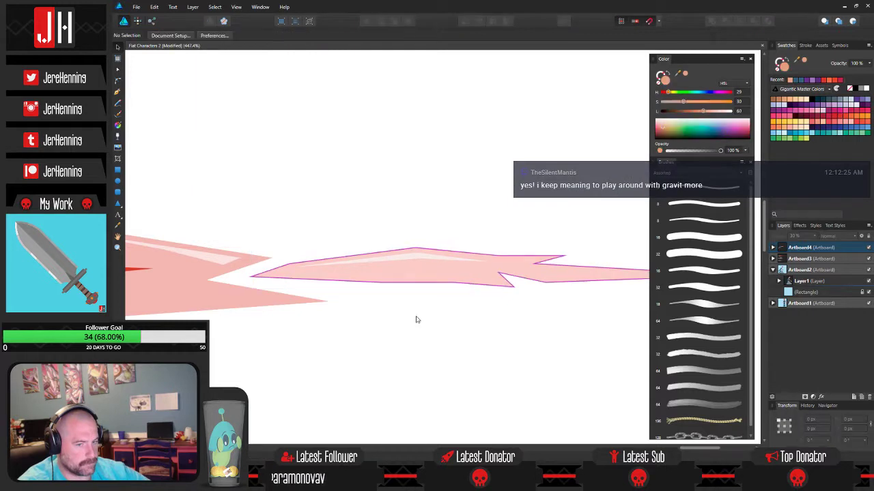
left_click(415, 316)
scroll(417, 314, "down", 4)
scroll(405, 276, "down", 1)
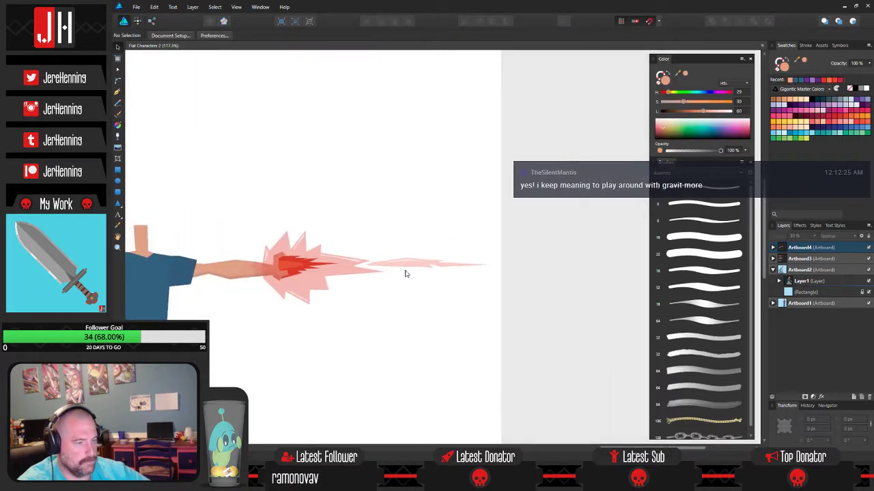
- Review the neck and torso close up, then the figure's overall placement on Artboard4
scroll(437, 275, "left", 6)
scroll(301, 244, "up", 1)
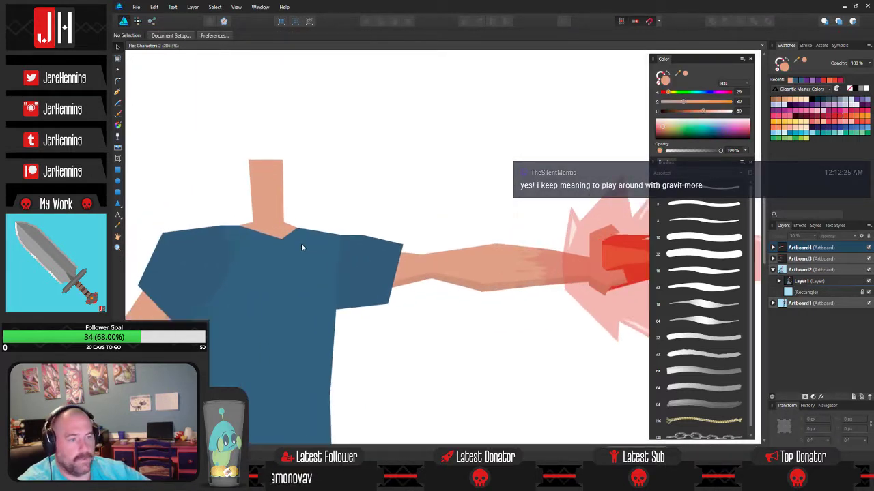
scroll(419, 247, "left", 3)
scroll(414, 254, "up", 1)
scroll(431, 214, "up", 2)
scroll(431, 215, "right", 2)
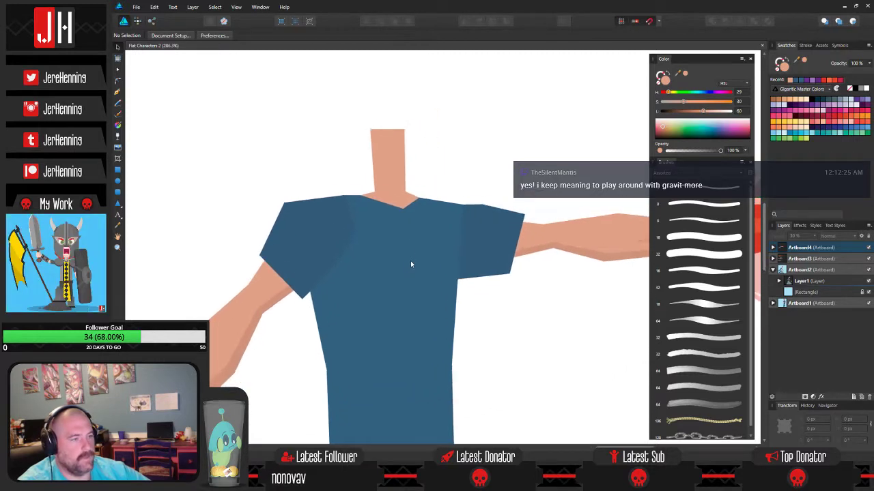
scroll(402, 191, "down", 3)
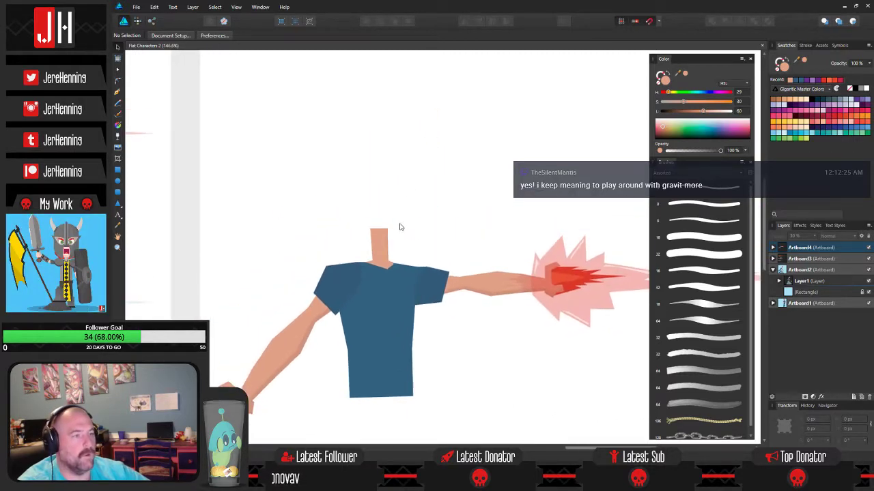
scroll(399, 222, "down", 2)
scroll(398, 216, "down", 2)
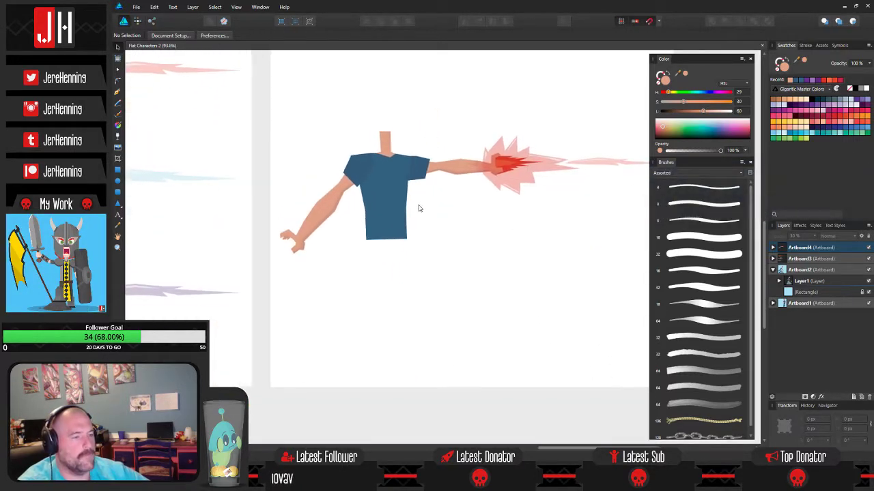
scroll(396, 219, "up", 1)
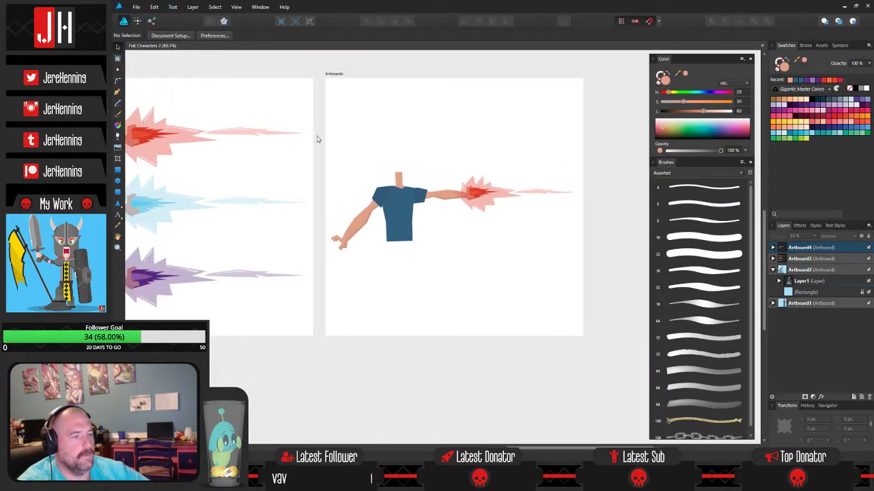
- Tilt the neck, shirt and lowered arm together counter-clockwise and reposition them so the sleeve still meets the outstretched arm
left_click_drag(309, 123, 432, 298)
scroll(415, 212, "up", 2)
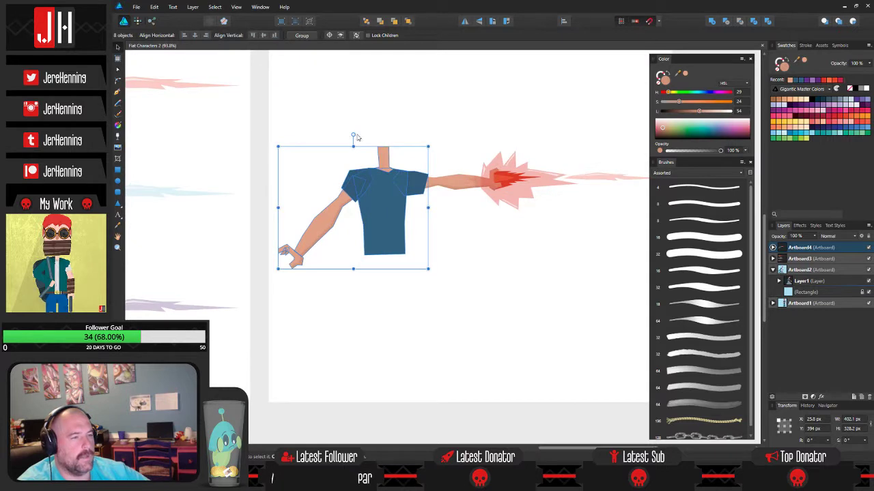
left_click_drag(354, 135, 342, 135)
left_click_drag(378, 189, 385, 203)
key("ctrl+d")
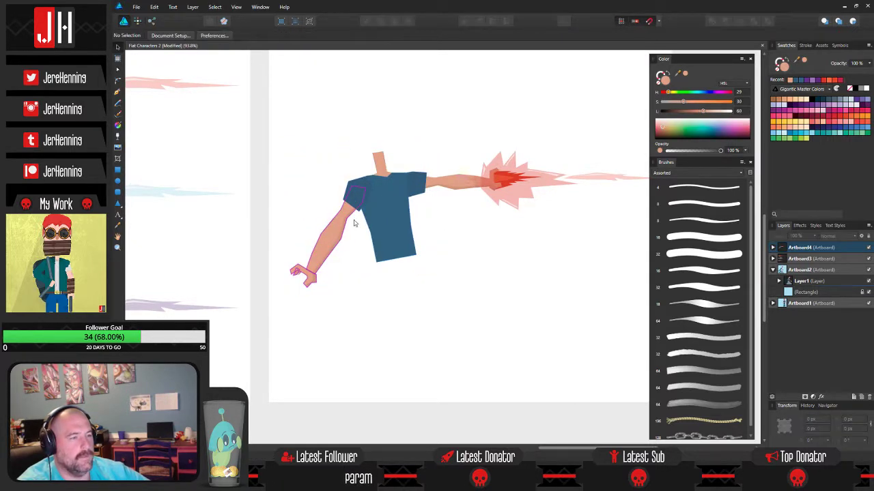
- Rotate the lowered arm with its hand and sleeve to about -7.3° and place it against the tilted shirt's shoulder
left_click(343, 222)
left_click_drag(243, 141, 374, 308)
mouse_move(331, 161)
left_mouse_down()
mouse_move(347, 156)
mouse_move(333, 158)
left_mouse_up()
left_click_drag(358, 197, 359, 199)
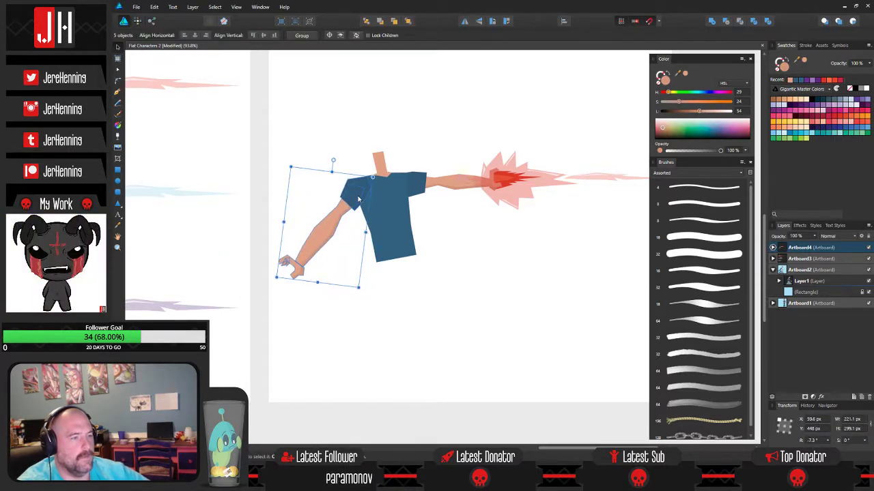
- Nudge the lowered arm and its sleeve slightly so they line up with the shirt's shoulder on Artboard4
left_click(352, 140)
scroll(353, 147, "down", 3)
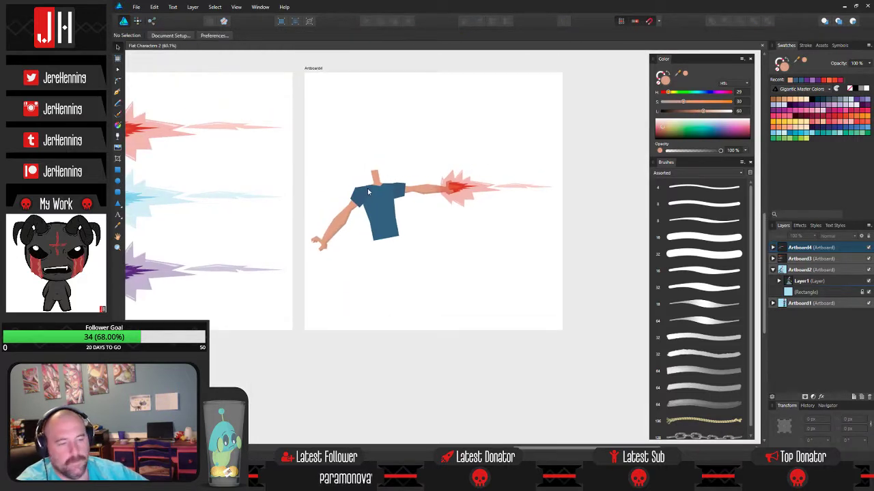
scroll(367, 194, "up", 8)
scroll(389, 235, "down", 3)
left_click_drag(270, 141, 454, 348)
left_click_drag(421, 212, 420, 211)
left_click(420, 152)
scroll(412, 174, "down", 3)
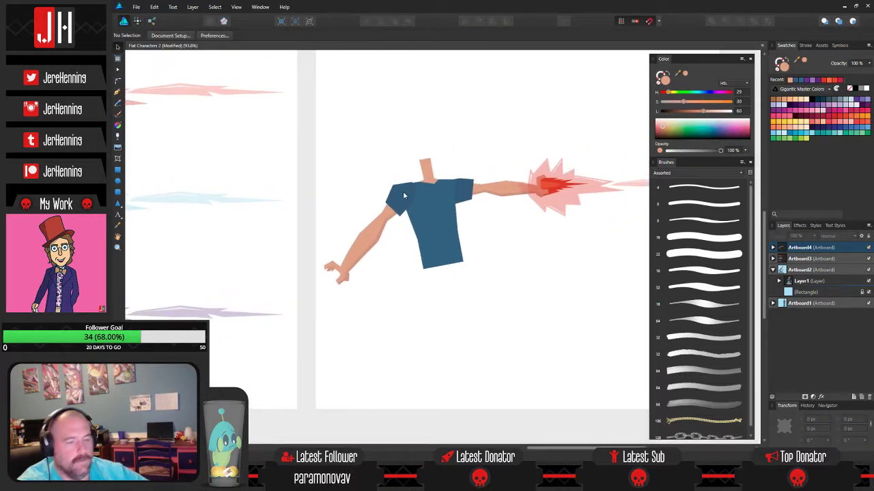
left_click_drag(287, 143, 426, 308)
scroll(402, 208, "up", 3)
left_click_drag(405, 183, 406, 185)
left_click(396, 141)
scroll(396, 144, "down", 5)
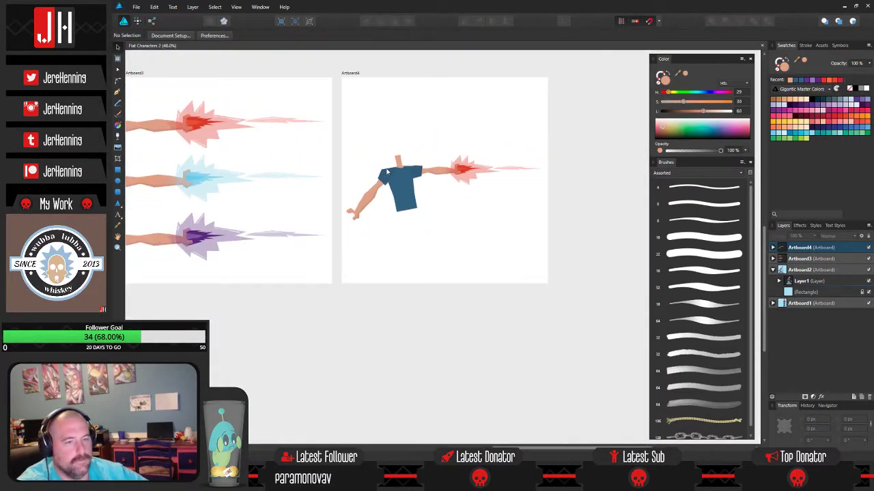
- Move the two nodes where the neck meets the shoulders slightly down to the shirt's neckline, and save the document
scroll(395, 227, "up", 1)
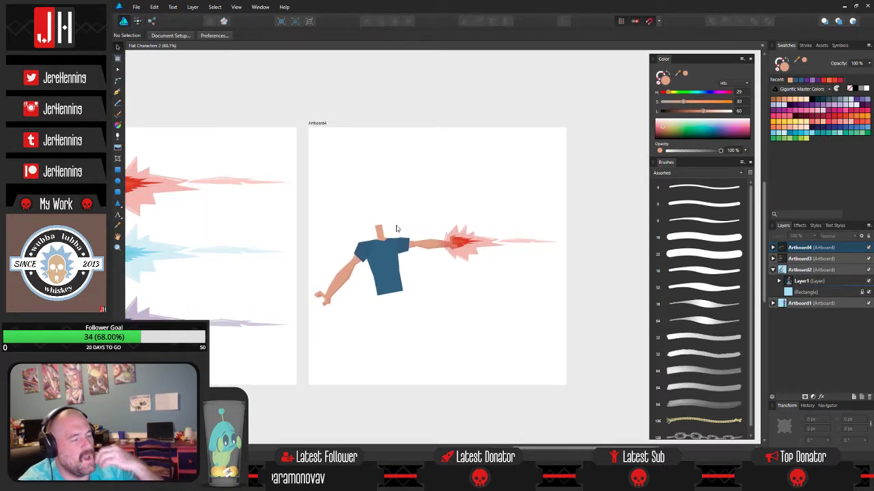
scroll(396, 229, "up", 5)
left_click_drag(181, 147, 414, 192)
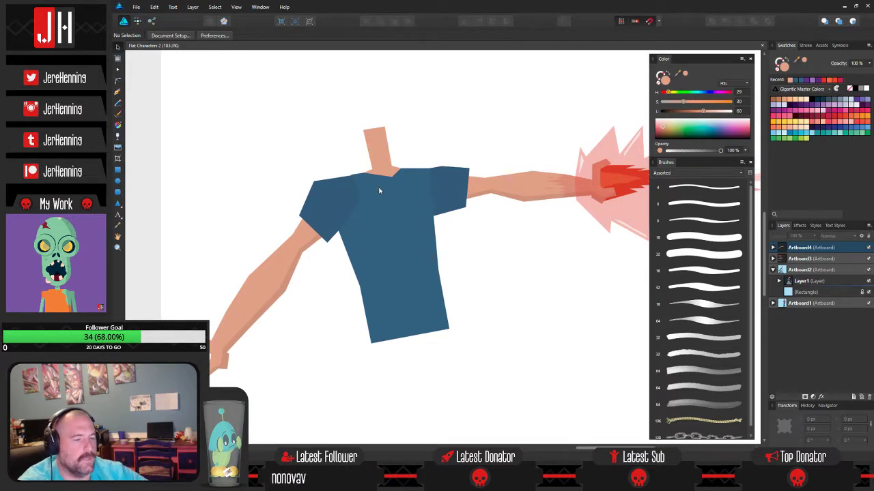
scroll(363, 178, "up", 5)
left_click(396, 228)
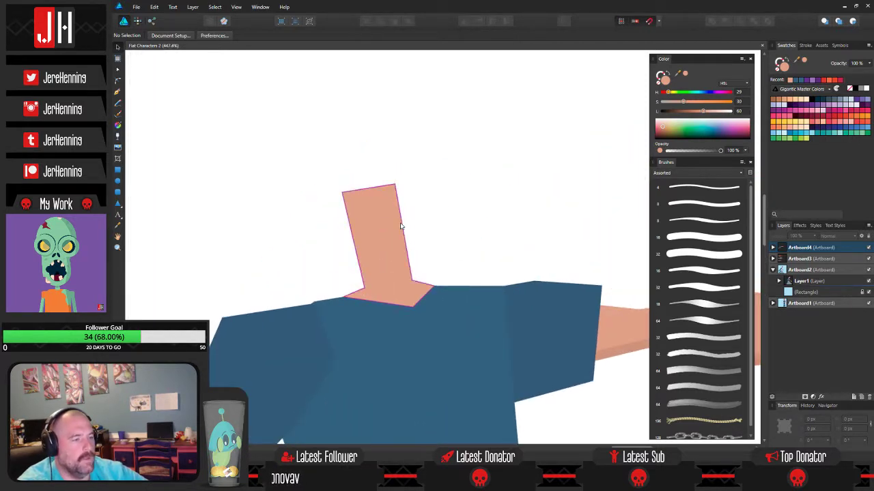
scroll(420, 266, "up", 3)
key("a")
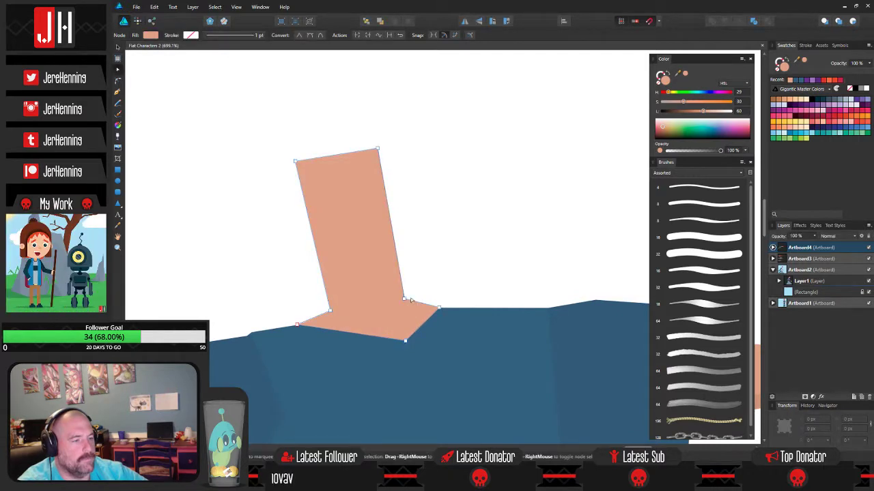
left_click_drag(405, 305, 406, 313)
left_click_drag(332, 312, 334, 319)
left_click(298, 264)
scroll(297, 264, "down", 3)
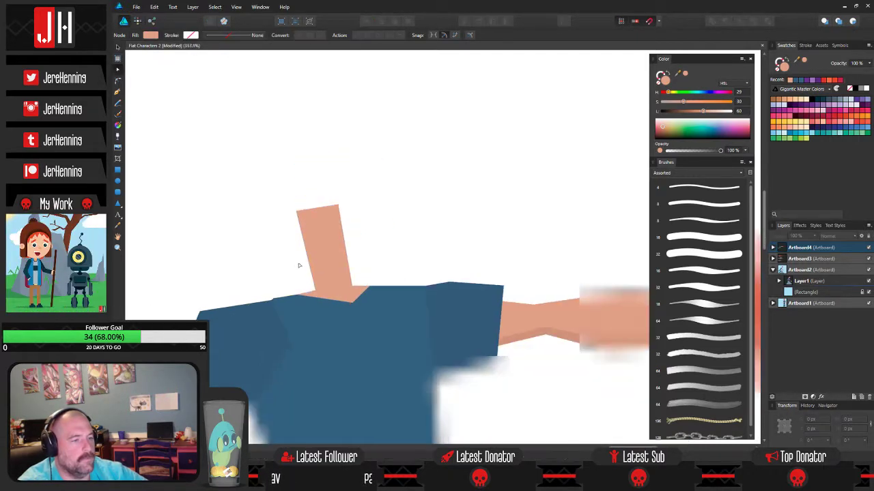
left_click_drag(297, 265, 373, 238)
key("ctrl+s")
key("v")
scroll(373, 237, "down", 6)
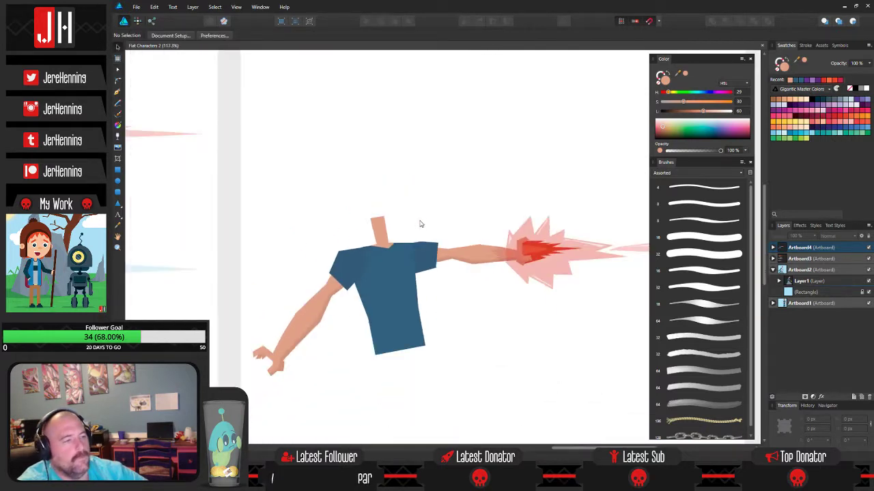
scroll(387, 261, "up", 3)
left_click_drag(398, 257, 369, 192)
scroll(391, 251, "down", 3)
scroll(396, 239, "down", 2)
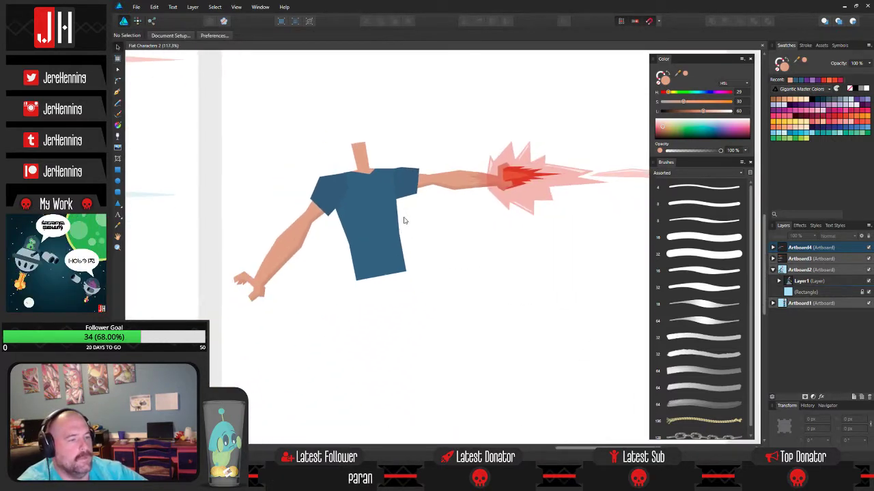
left_click(118, 91)
scroll(365, 262, "down", 3)
scroll(367, 249, "up", 2)
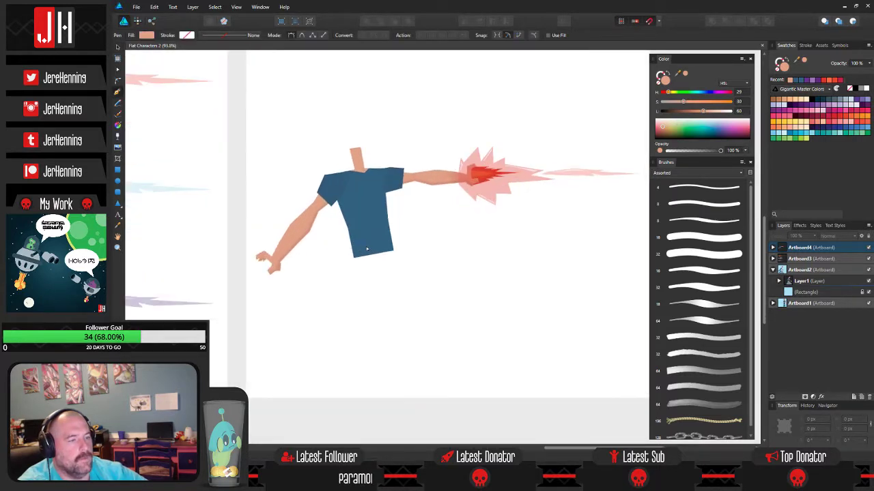
scroll(366, 250, "down", 1)
scroll(396, 273, "up", 1)
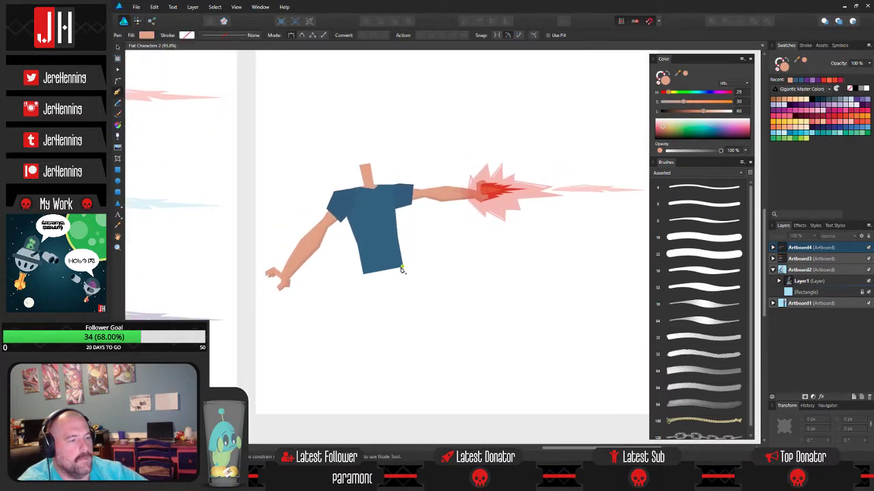
left_click_drag(402, 273, 158, 274)
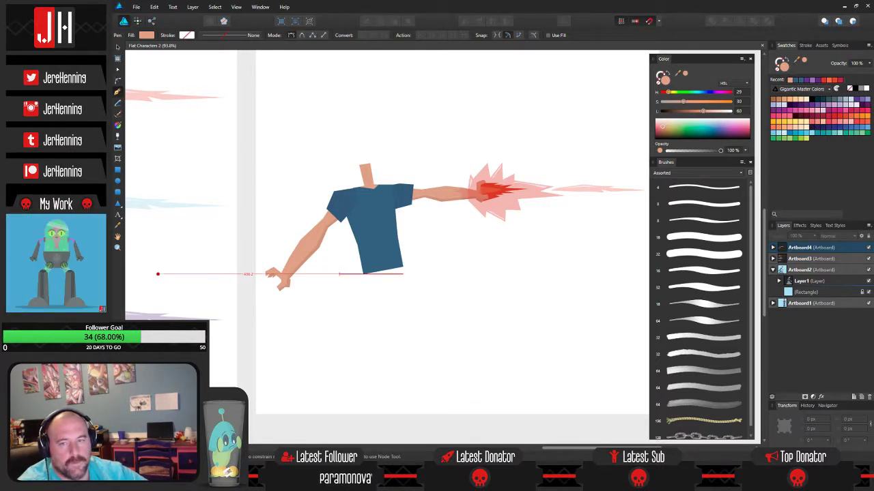
key("Escape")
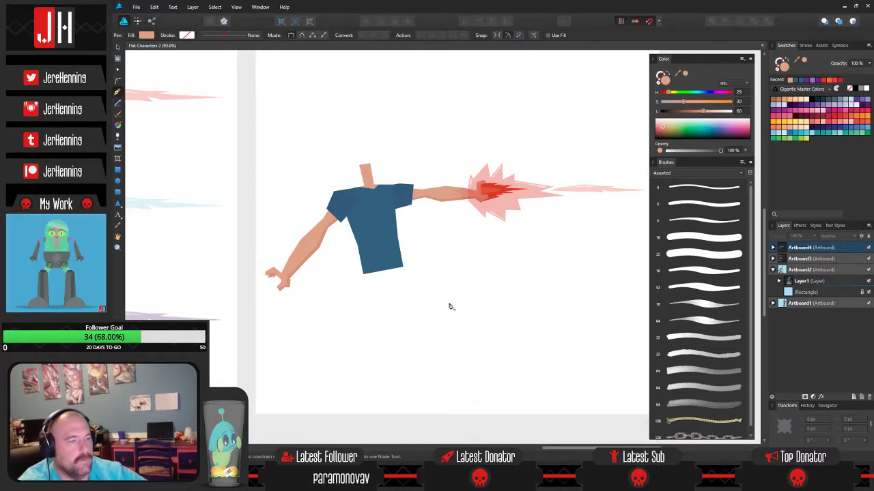
scroll(376, 289, "up", 2)
left_click_drag(384, 268, 404, 248)
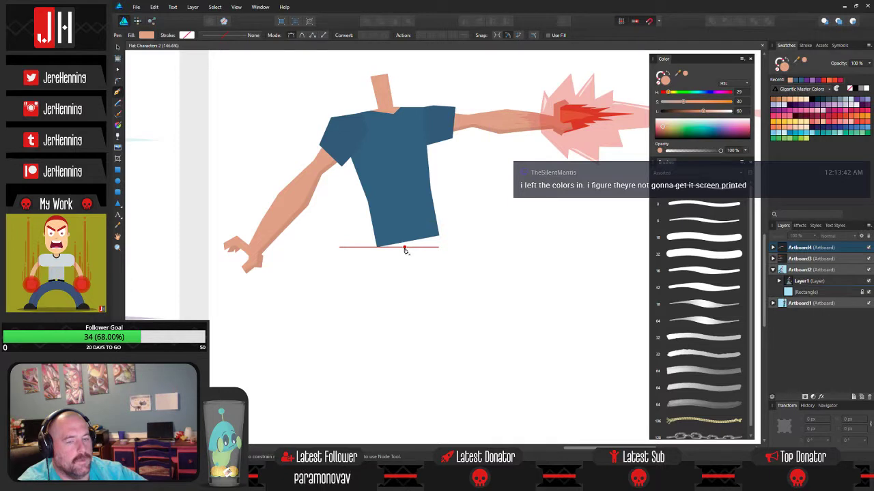
key("Escape")
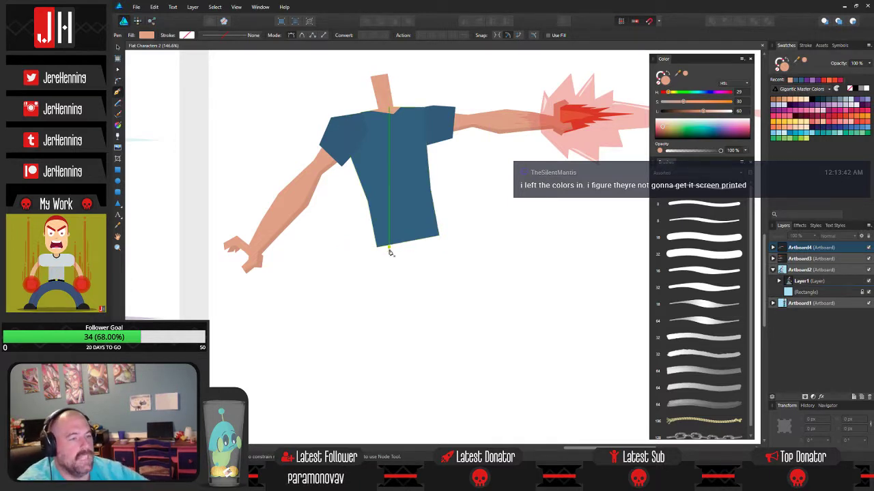
left_click_drag(432, 207, 437, 350)
scroll(400, 235, "up", 9)
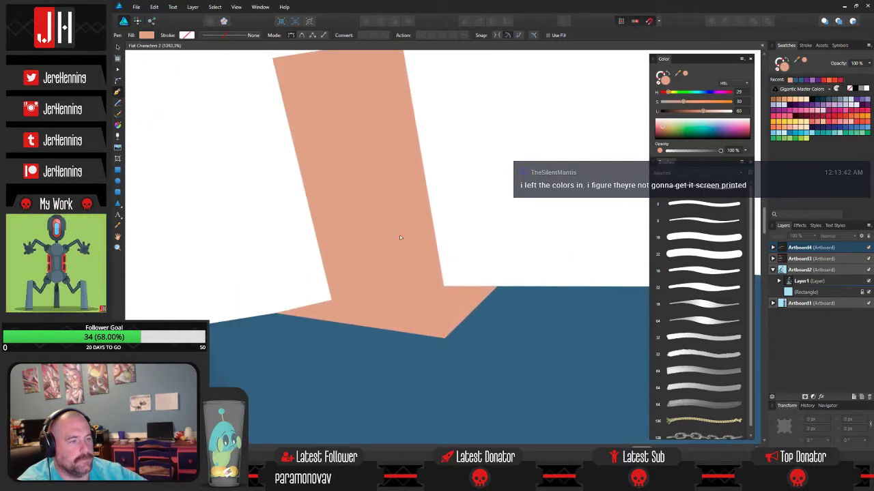
scroll(400, 235, "down", 9)
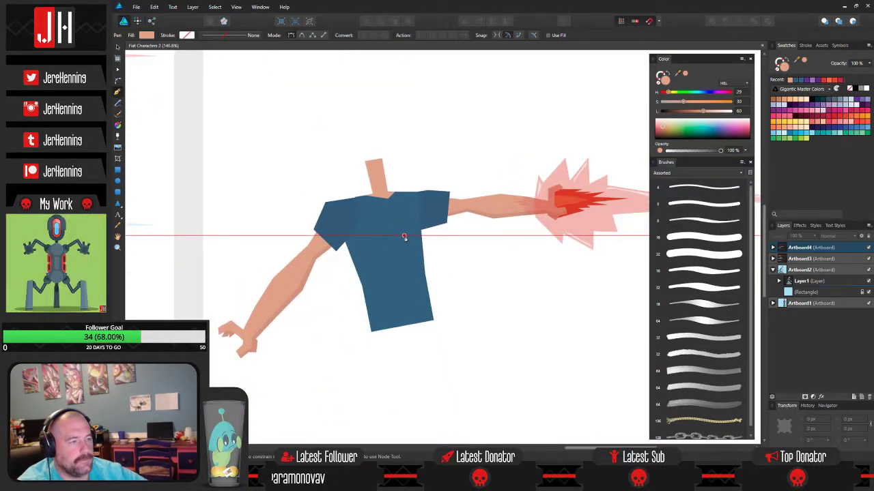
scroll(335, 289, "right", 5)
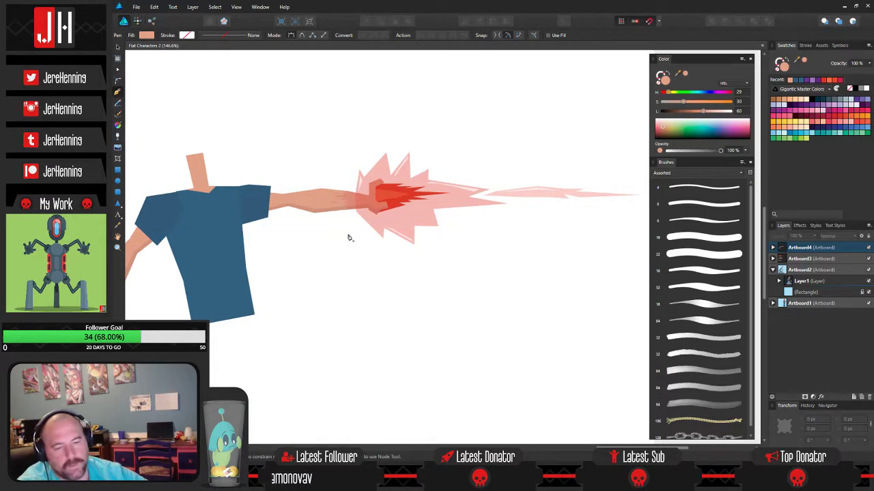
- Examine the translucent shapes and light highlights of the red flame around the fist and its detached streak
key("v")
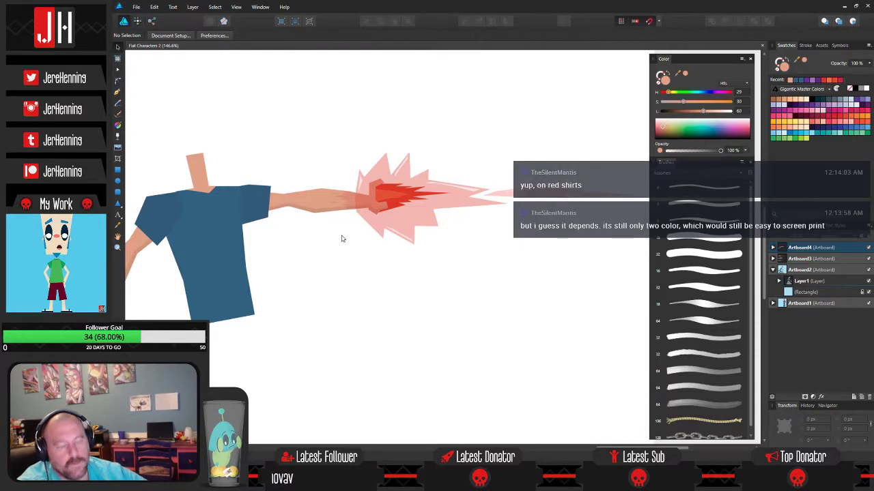
scroll(400, 232, "up", 6)
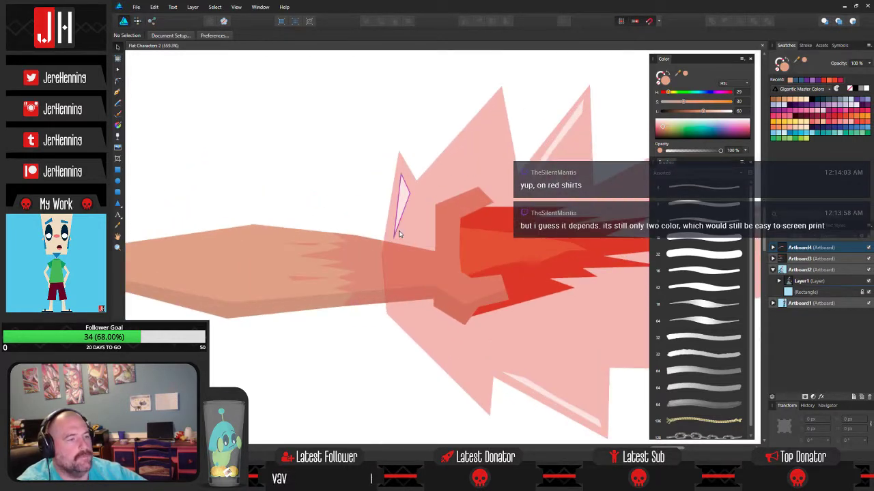
scroll(400, 234, "down", 2)
left_click(478, 262)
left_click_drag(505, 260, 497, 260)
left_click(385, 206)
scroll(433, 238, "up", 3)
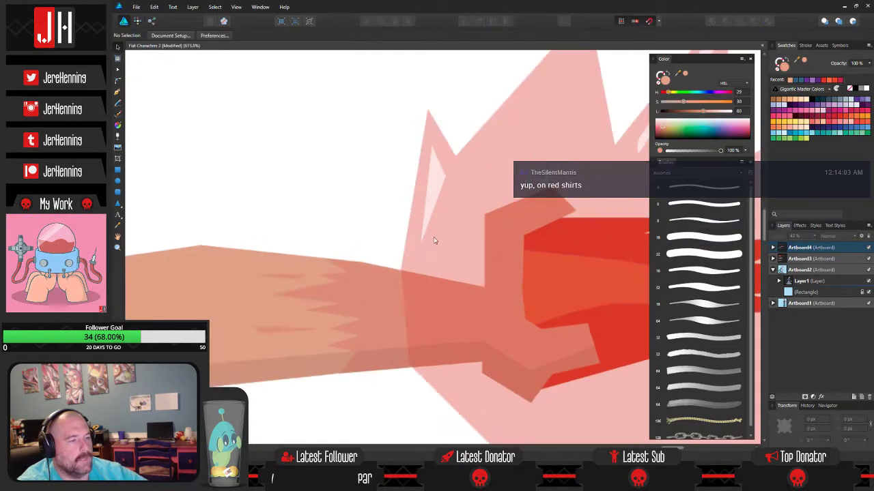
scroll(434, 237, "down", 10)
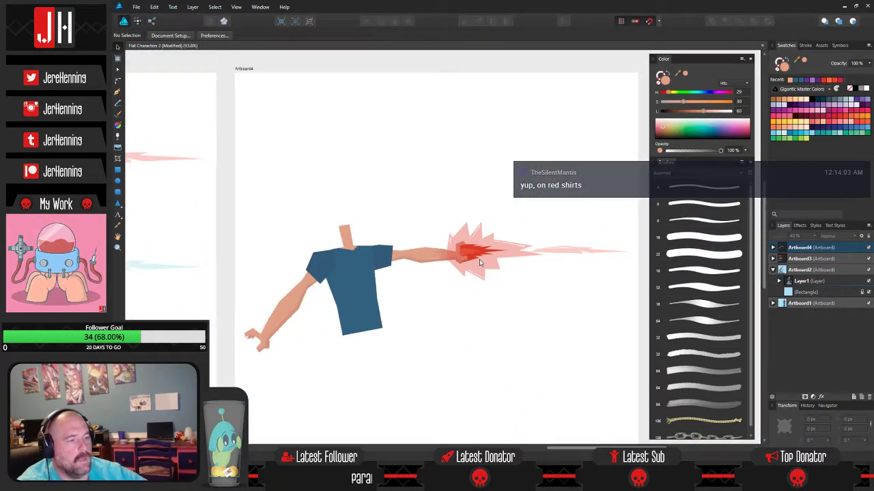
scroll(433, 279, "up", 4)
left_click(452, 293)
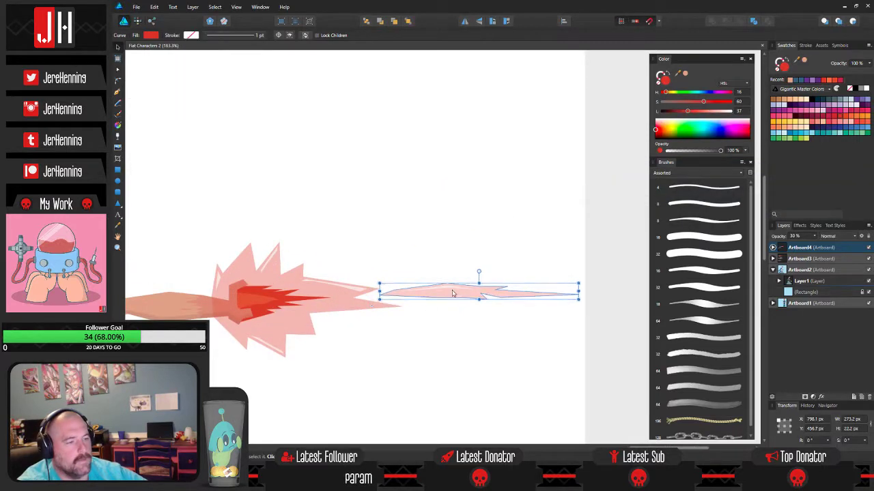
key("Escape")
scroll(390, 289, "up", 3)
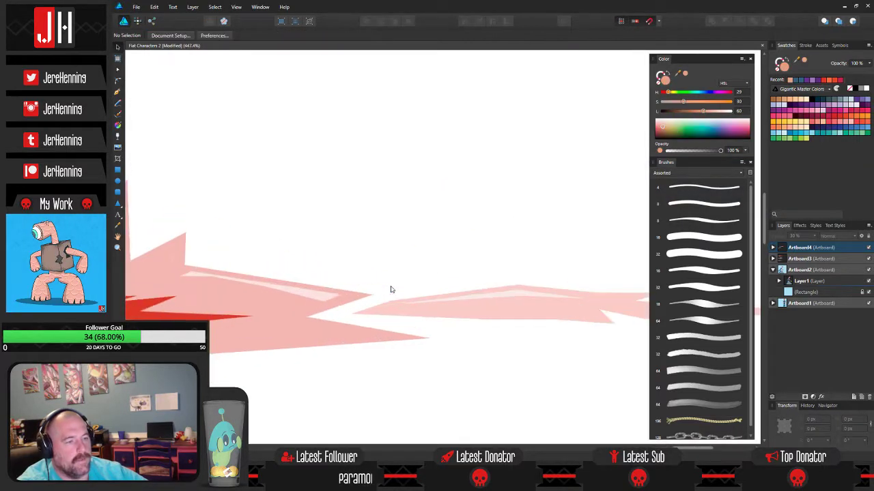
scroll(390, 290, "down", 8)
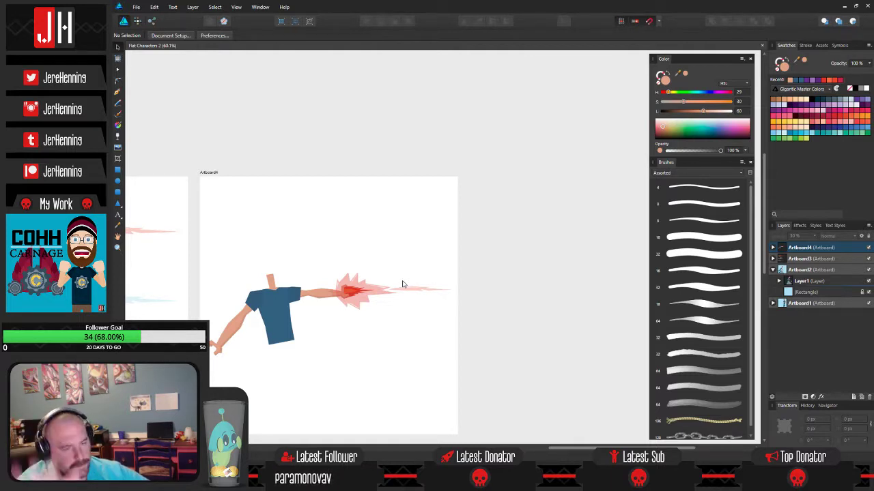
scroll(329, 301, "up", 5)
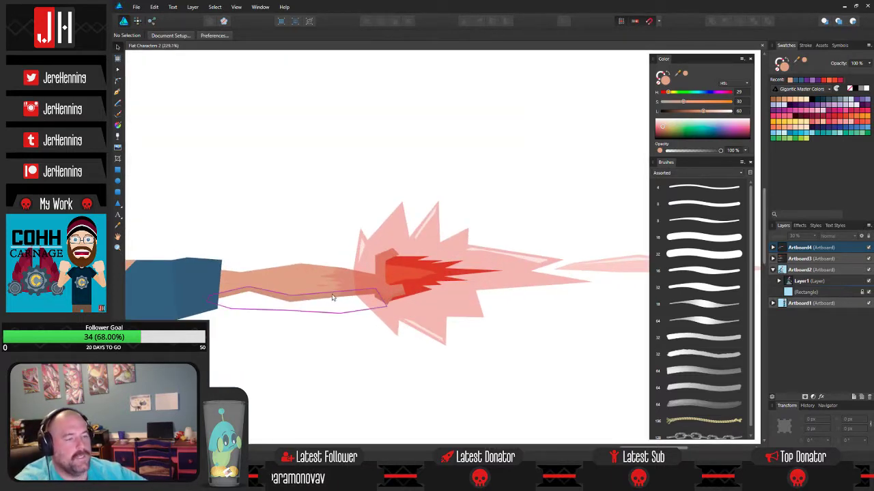
left_click_drag(273, 309, 366, 322)
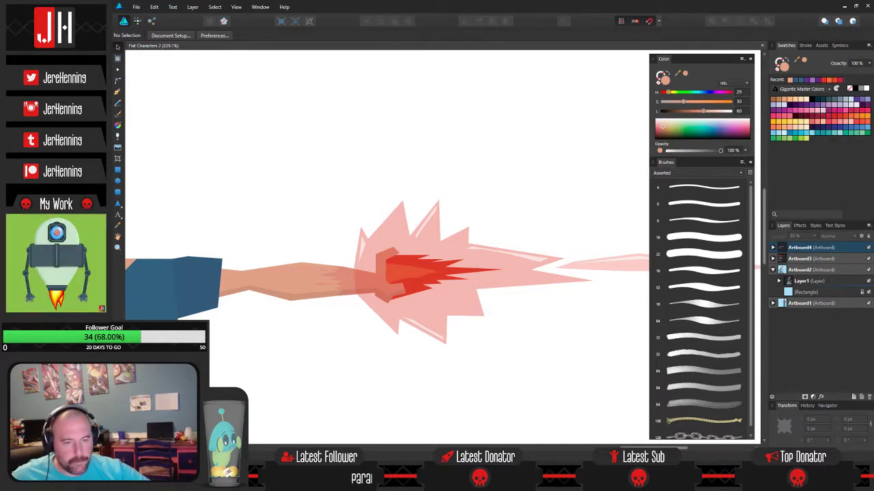
left_click_drag(410, 212, 417, 227)
scroll(419, 258, "up", 2)
left_click_drag(419, 258, 434, 219)
scroll(388, 208, "down", 2)
scroll(457, 221, "up", 2)
scroll(444, 220, "down", 2)
left_click_drag(470, 256, 368, 197)
scroll(434, 196, "down", 2)
scroll(369, 198, "up", 5)
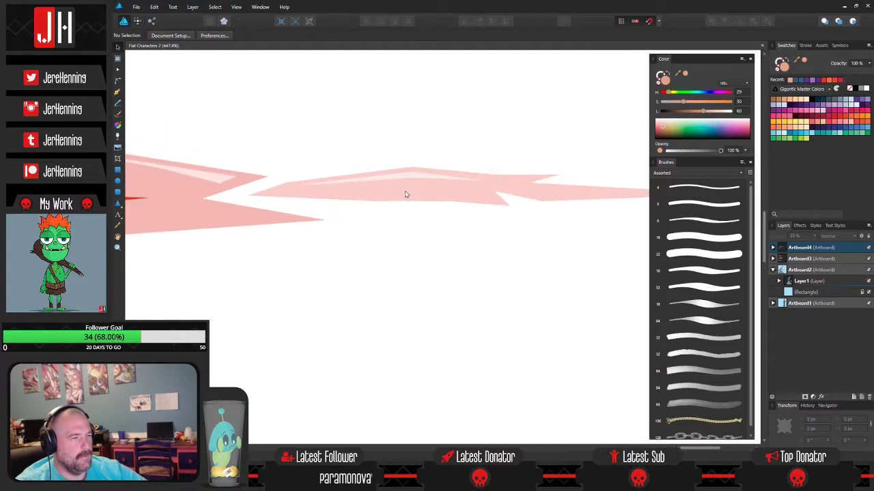
scroll(404, 194, "up", 1)
left_click(117, 90)
left_click(287, 189)
left_click(413, 182)
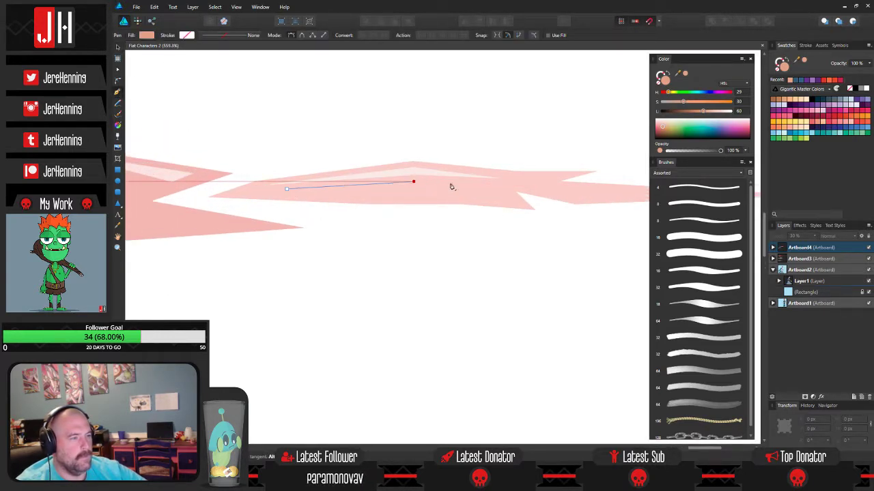
left_click(504, 185)
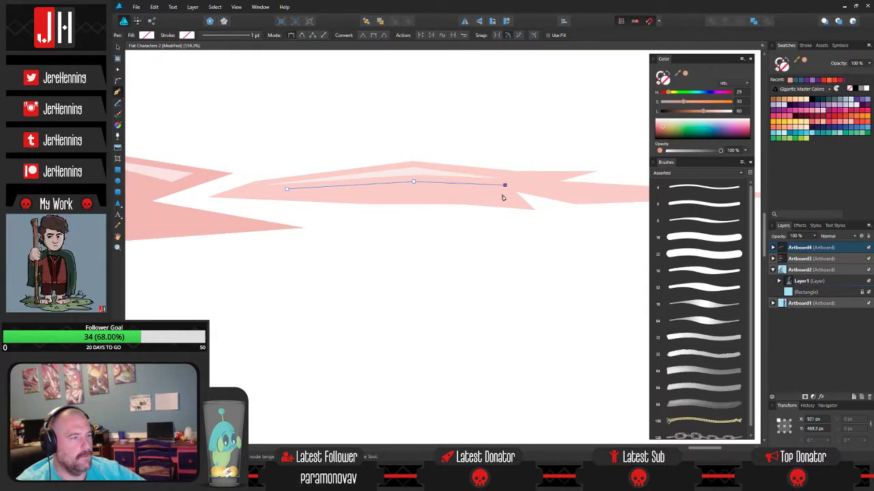
key("ctrl+z")
key("ctrl+z")
key("ctrl+z")
- Draw a thin closed five-point sliver inside the detached flame streak with the Pen tool and fill it with a crimson palette swatch
left_click(253, 189)
left_click(331, 177)
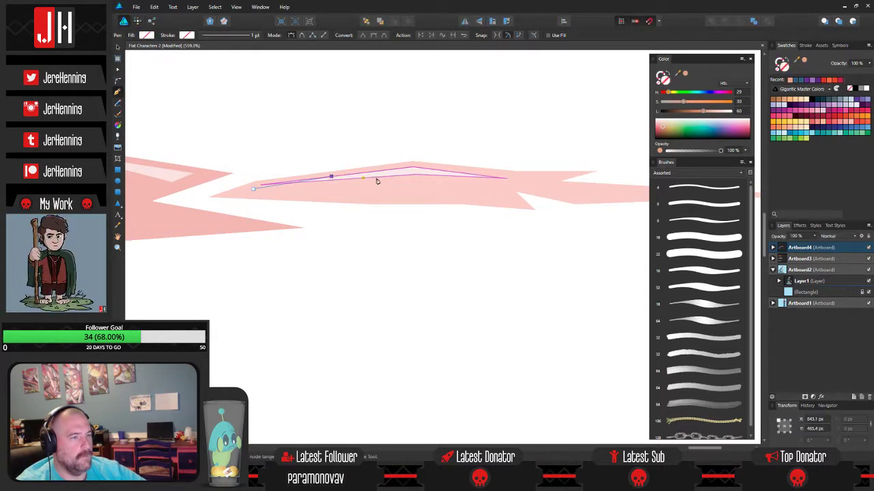
left_click(413, 167)
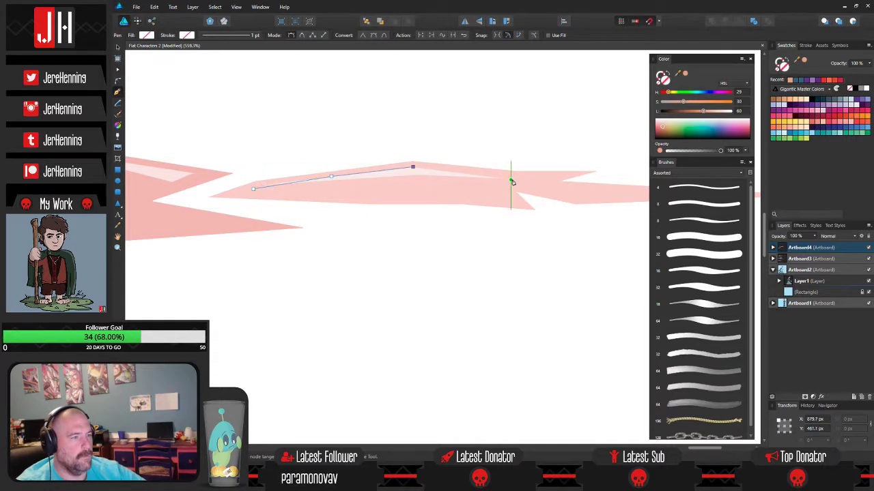
left_click(526, 185)
left_click(339, 191)
left_click(252, 189)
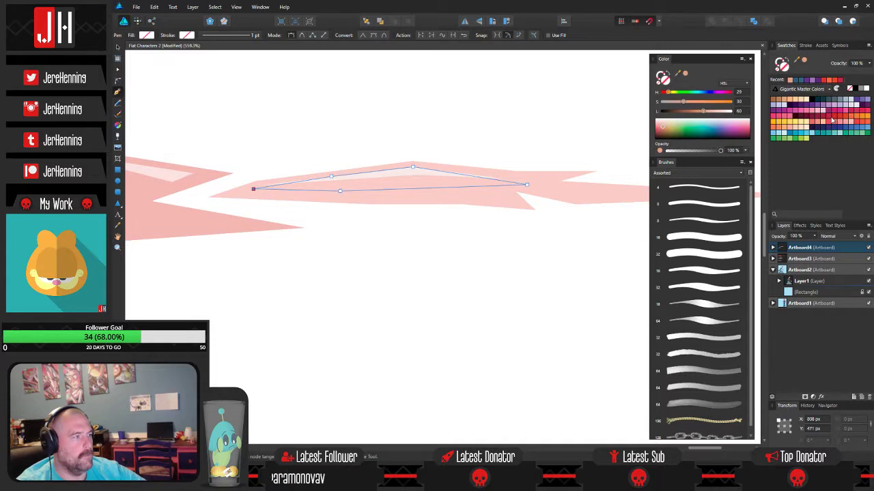
left_click(832, 121)
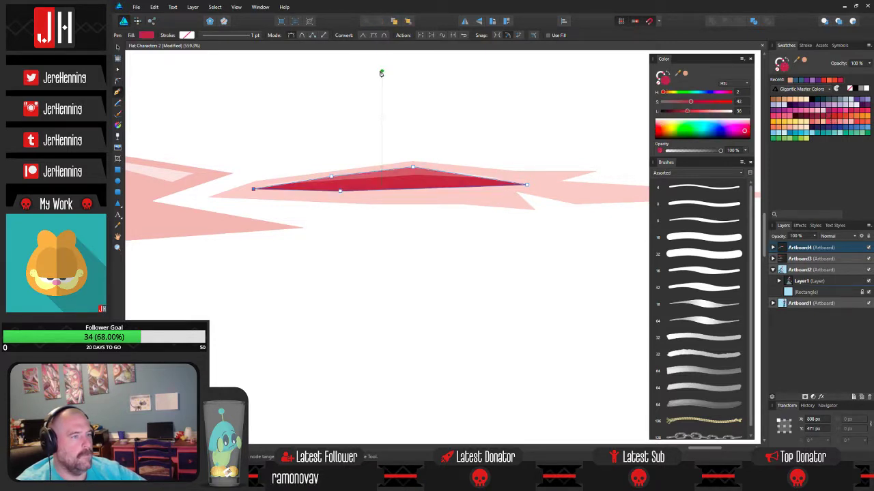
- Try a brighter red palette swatch on the sliver inside the detached flame streak, and check it against the whole flame
left_click(840, 118)
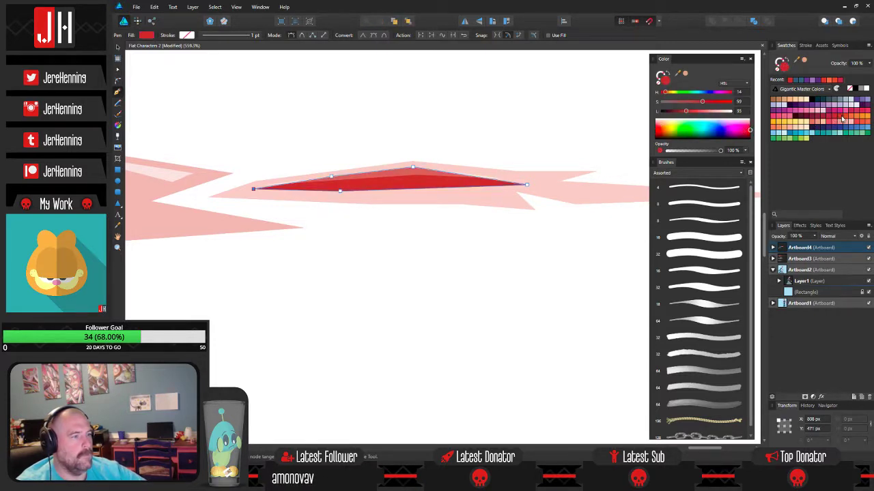
key("v")
left_click(421, 124)
scroll(422, 125, "down", 3)
scroll(421, 125, "down", 4)
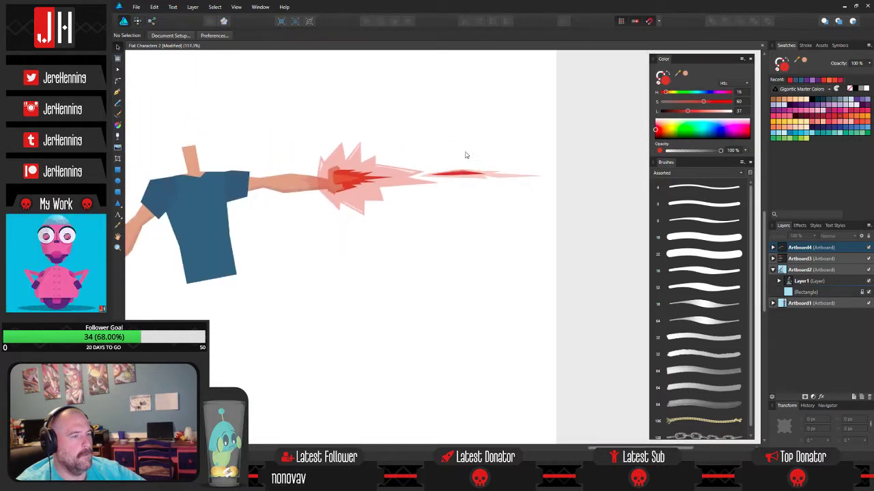
scroll(443, 148, "up", 3)
- Undo the red recolour and remove the crimson sliver from the detached flame streak
key("ctrl+z")
key("ctrl+z")
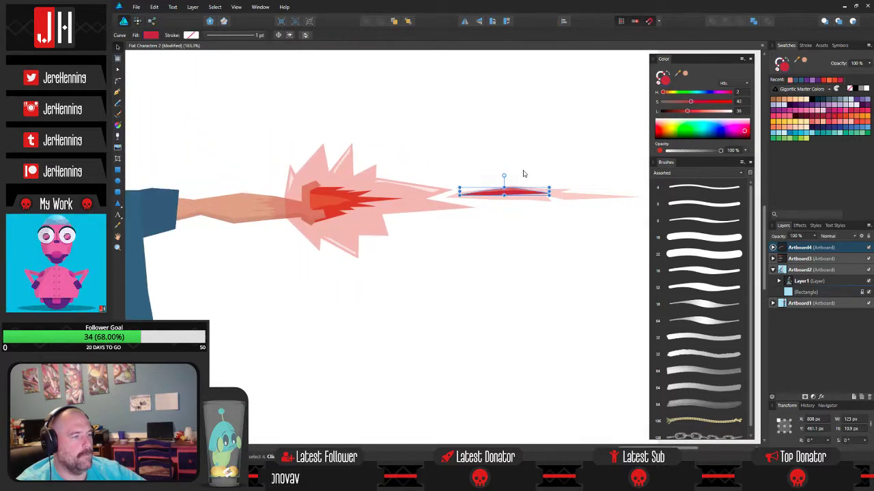
left_click(524, 173)
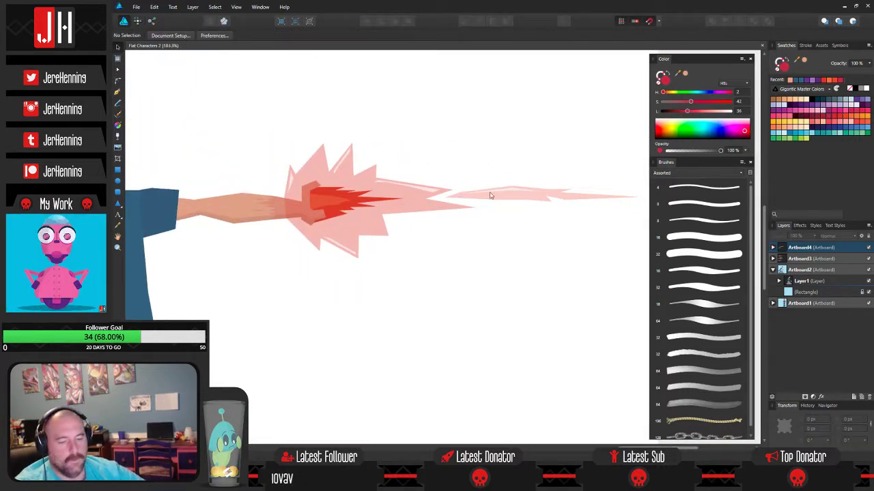
- Examine the torso, arms and flame on Artboard4 beside the finished characters and fist variants on the other artboards
scroll(493, 217, "down", 4)
scroll(405, 276, "up", 3)
scroll(404, 275, "down", 3)
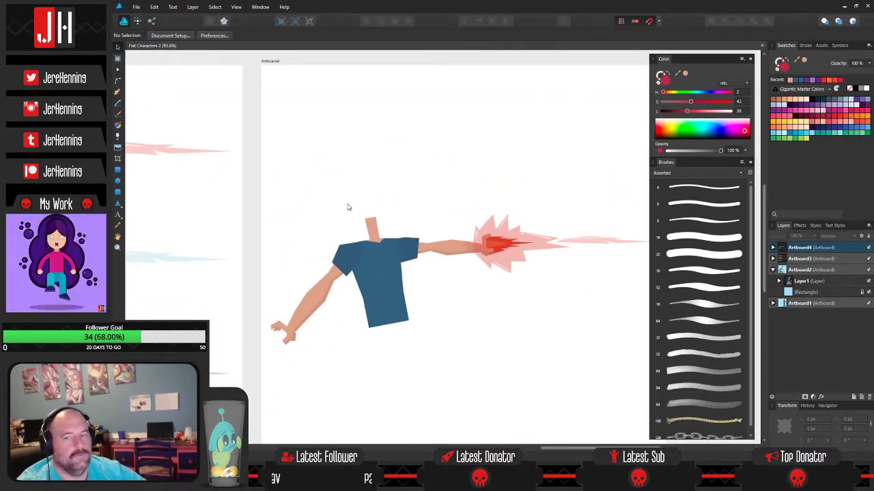
scroll(342, 208, "down", 3)
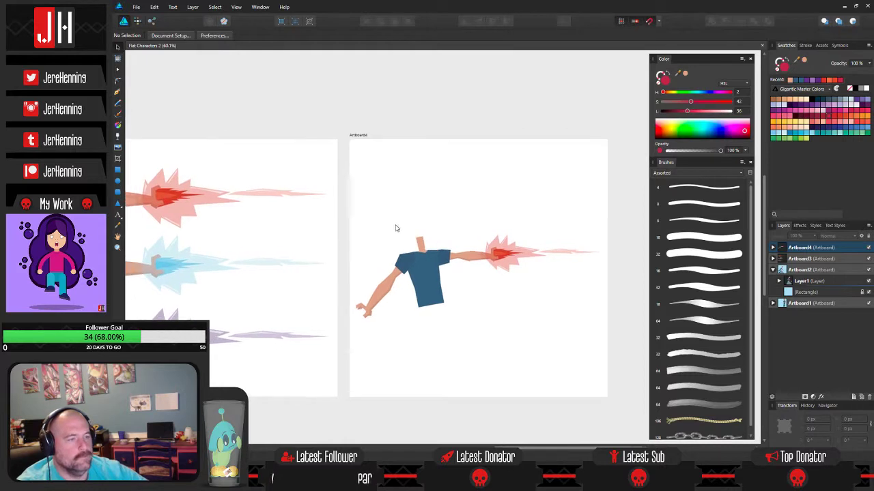
scroll(471, 234, "down", 3)
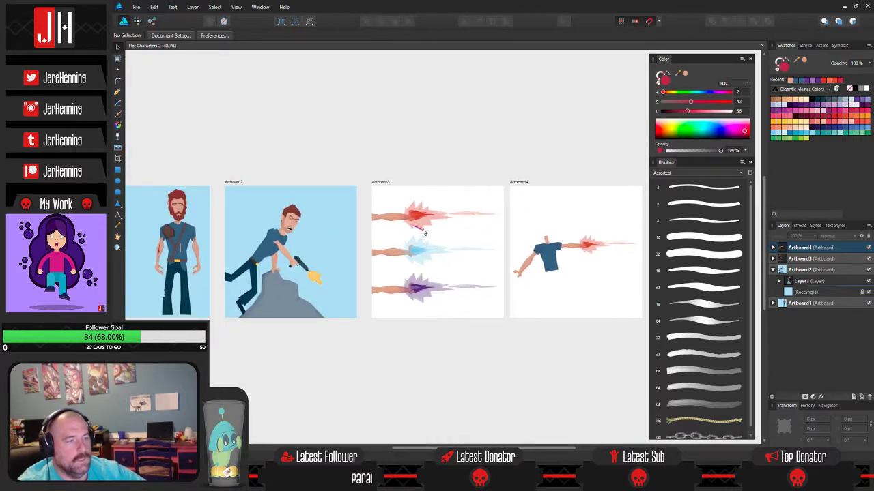
scroll(409, 228, "up", 5)
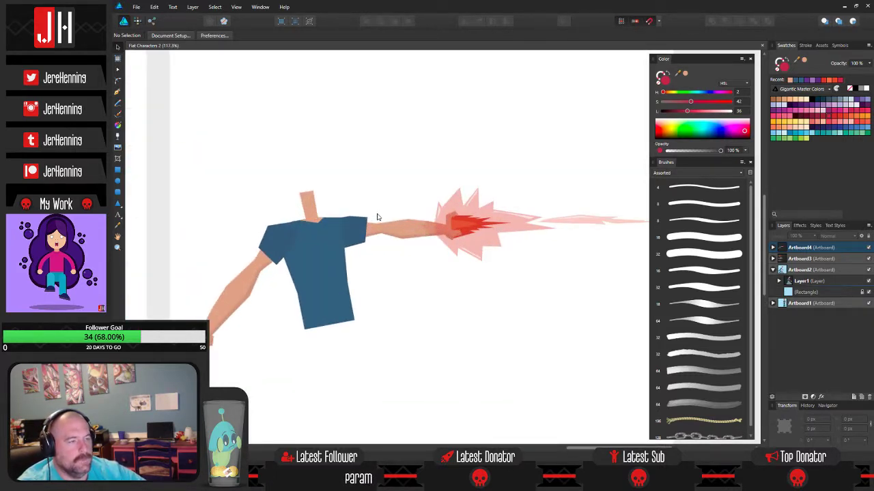
left_click_drag(347, 218, 419, 217)
scroll(391, 220, "up", 2)
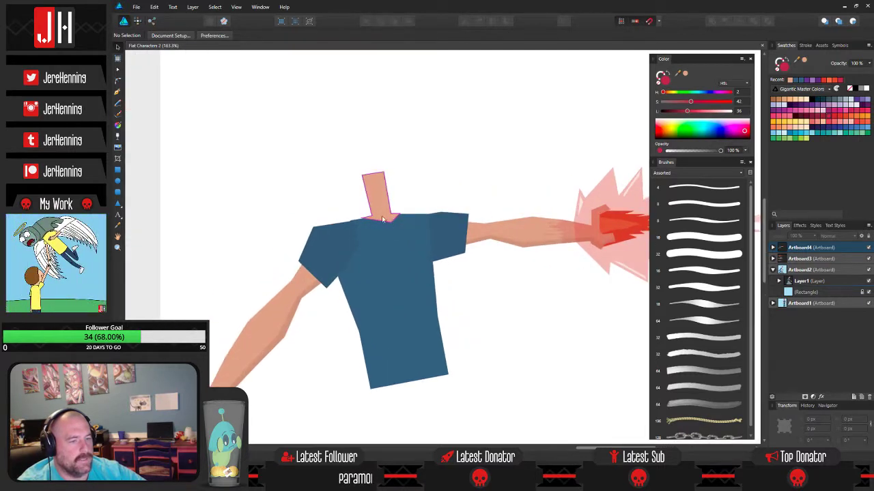
- Draw a closed eight-point shadow shape with the Pen tool along the shirt torso's edge beneath the lowered arm
left_click(118, 91)
scroll(365, 256, "down", 2)
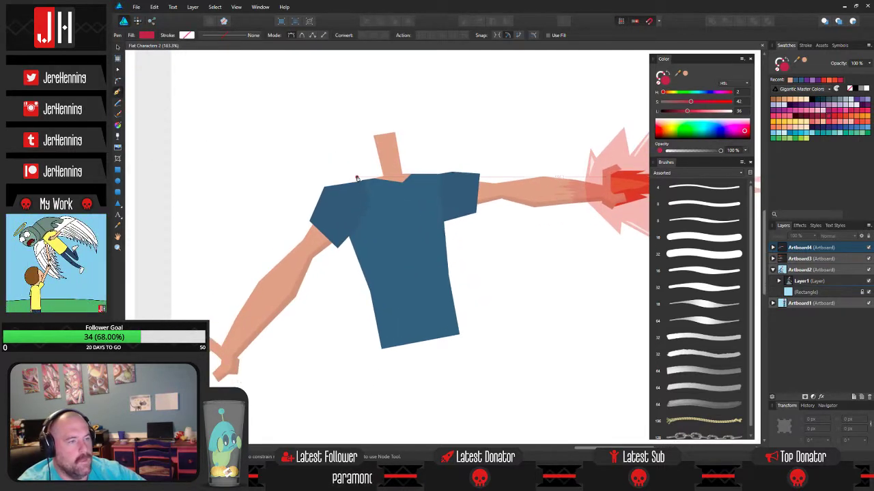
left_click(359, 244)
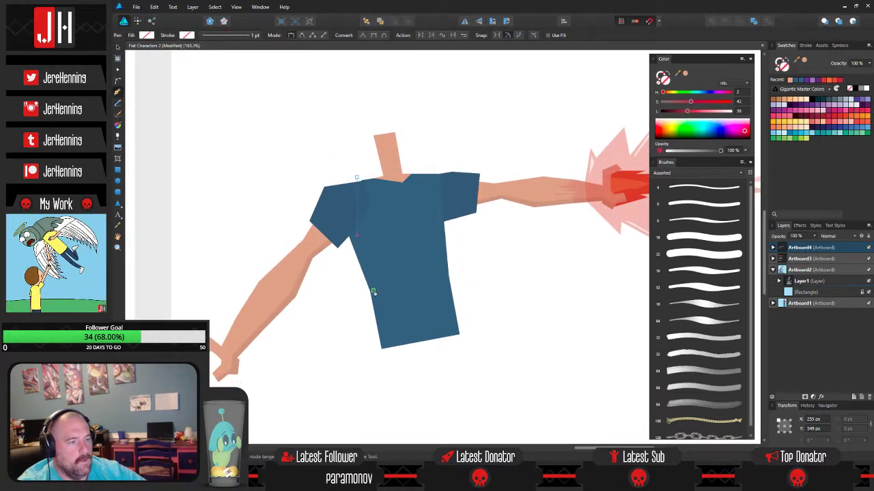
left_click(388, 355)
left_click(344, 309)
key("ctrl+z")
left_click(373, 352)
left_click(349, 289)
left_click(323, 227)
left_click(323, 176)
left_click(357, 176)
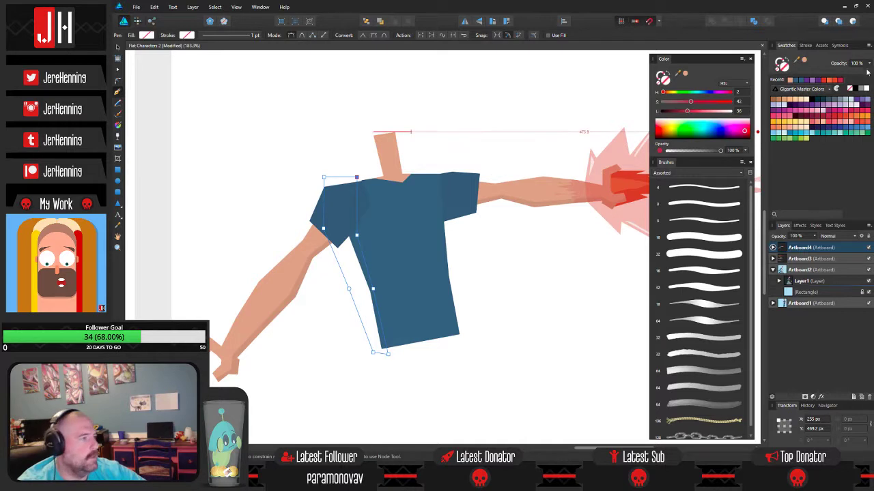
- Fill the shadow shape with black at 10% opacity and paste it inside the shirt torso
left_click(856, 89)
key("1")
key("ctrl+x")
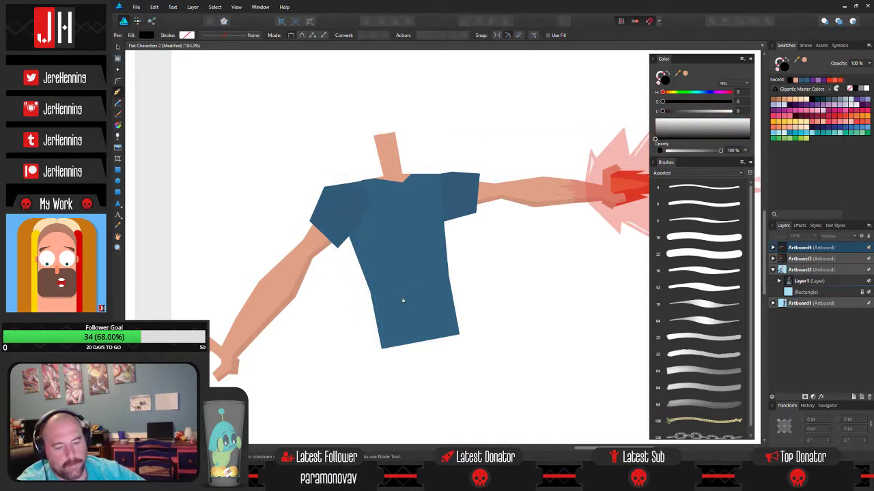
key("v")
left_click(402, 295)
left_click(475, 312)
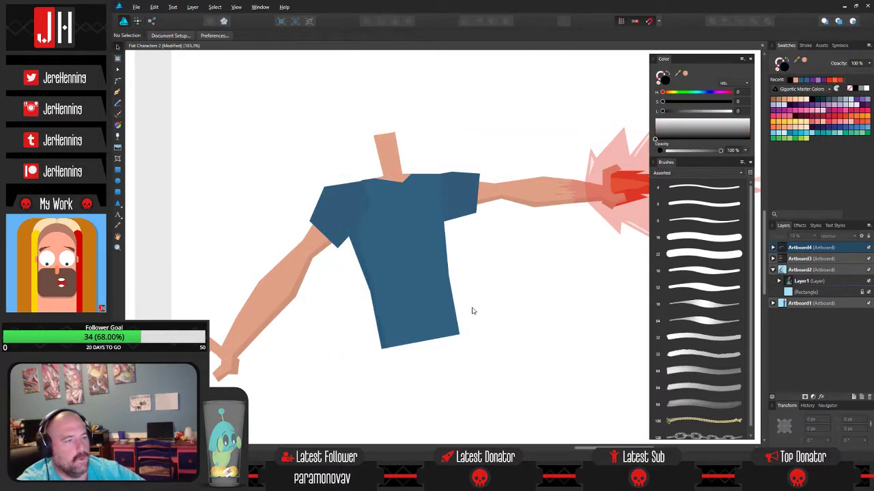
- Examine the lowered arm's sleeve and the shirt's new side shadow up close and from a distance
scroll(463, 310, "down", 3)
scroll(403, 248, "up", 6)
left_click(366, 223)
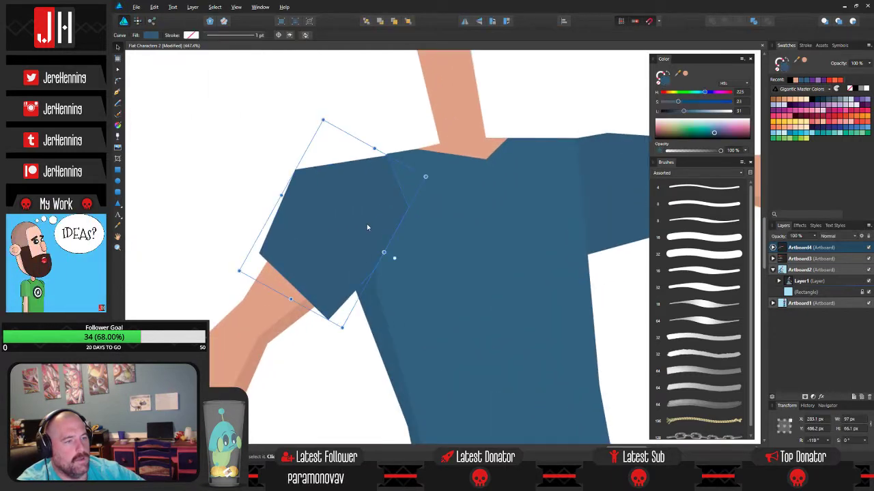
left_click(399, 110)
scroll(441, 150, "down", 3)
scroll(442, 155, "down", 3)
scroll(498, 172, "up", 4)
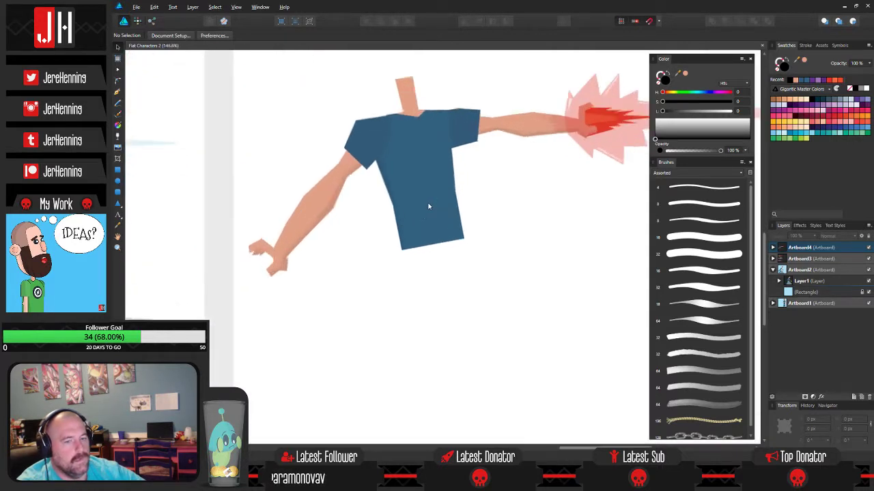
- Draw a narrow four-point wedge with the Pen tool along the seam between the torso and the outstretched arm's sleeve
scroll(428, 203, "up", 1)
scroll(425, 197, "up", 2)
scroll(423, 204, "up", 2)
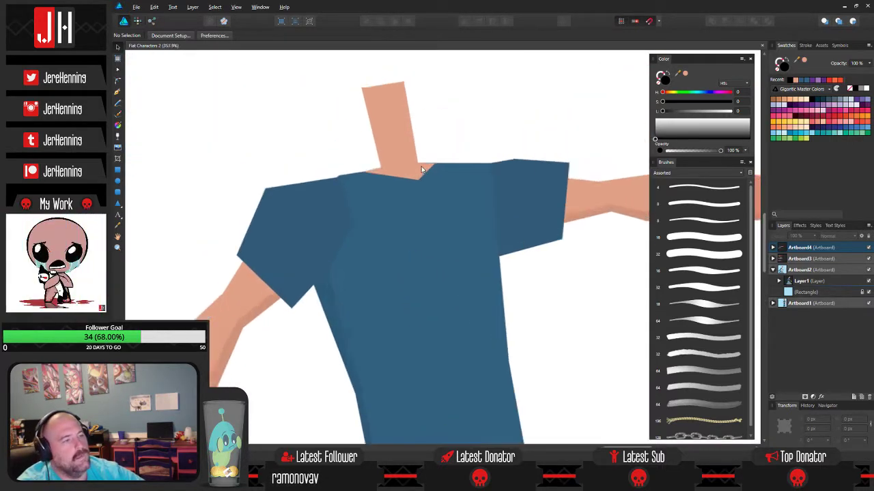
scroll(422, 169, "up", 2)
left_click_drag(491, 176, 379, 191)
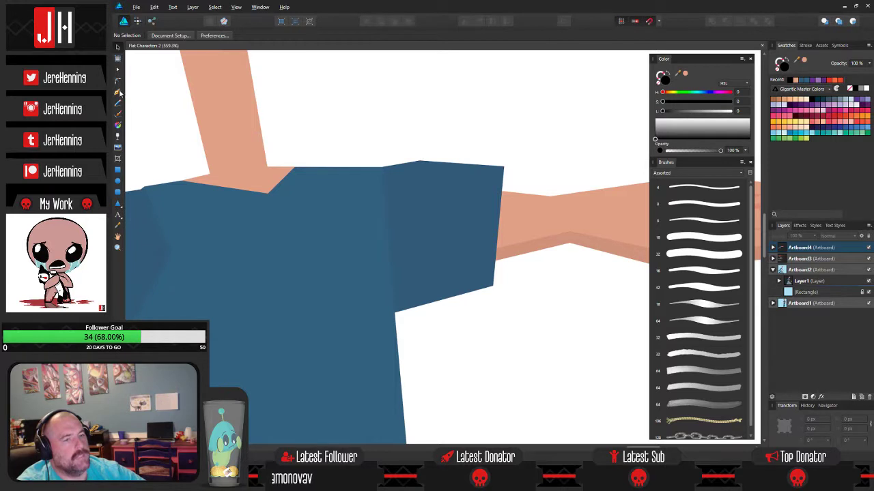
left_click(118, 93)
left_click(382, 179)
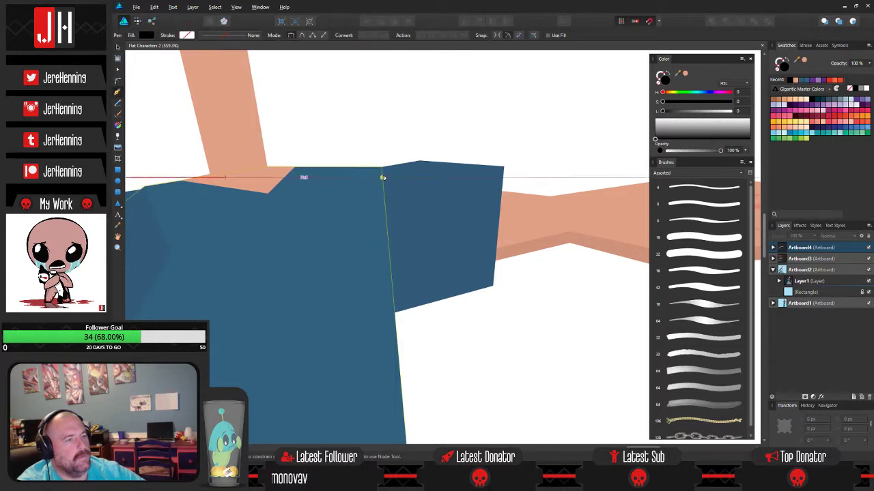
left_click(413, 335)
left_click(372, 330)
left_click(374, 202)
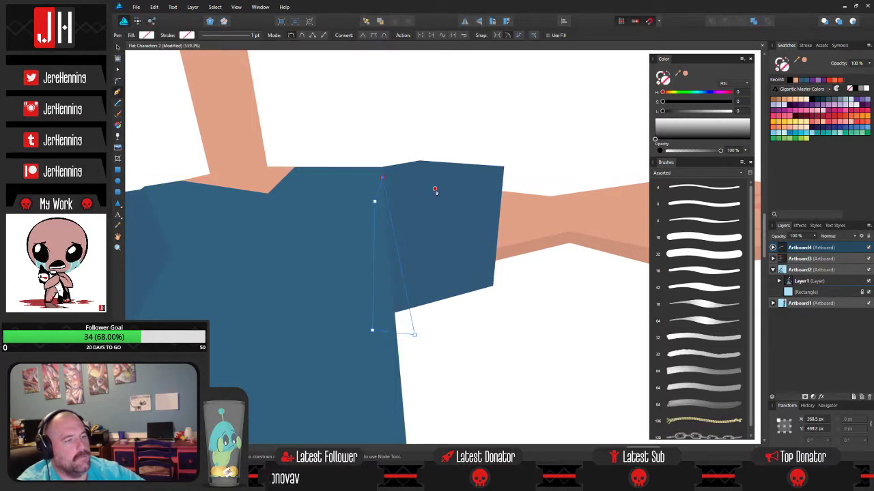
- Fill the wedge with black at 10% opacity, paste it inside the outstretched arm's sleeve, and save the document
left_click(855, 91)
key("1")
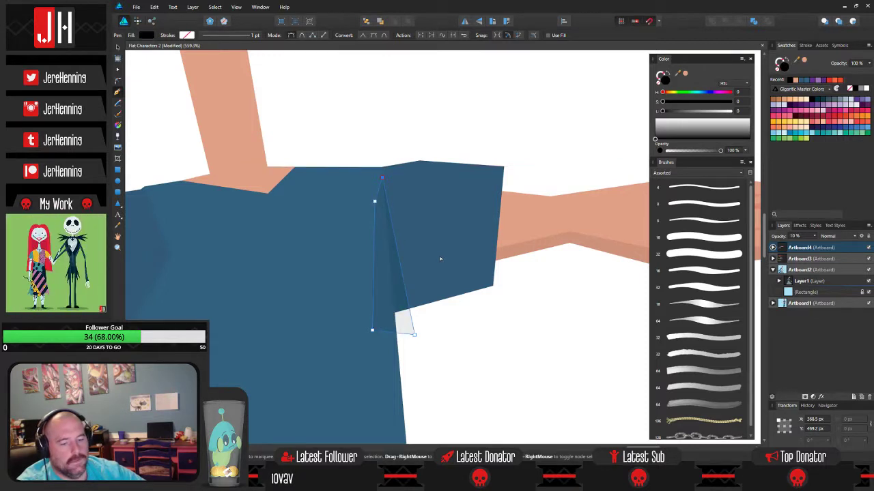
key("ctrl+x")
key("v")
left_click(450, 251)
key("ctrl+alt+v")
left_click(469, 326)
scroll(462, 317, "down", 7)
left_click_drag(462, 318, 428, 233)
key("ctrl+s")
- Draw a closed shape about 233 by 313 px with a zigzag edge down the shirt's middle, covering its flame side and sleeve
scroll(495, 257, "up", 2)
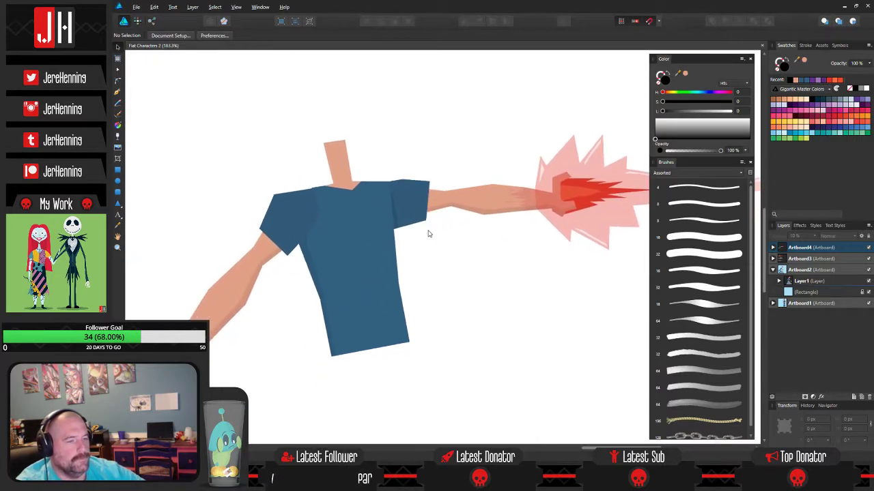
key("p")
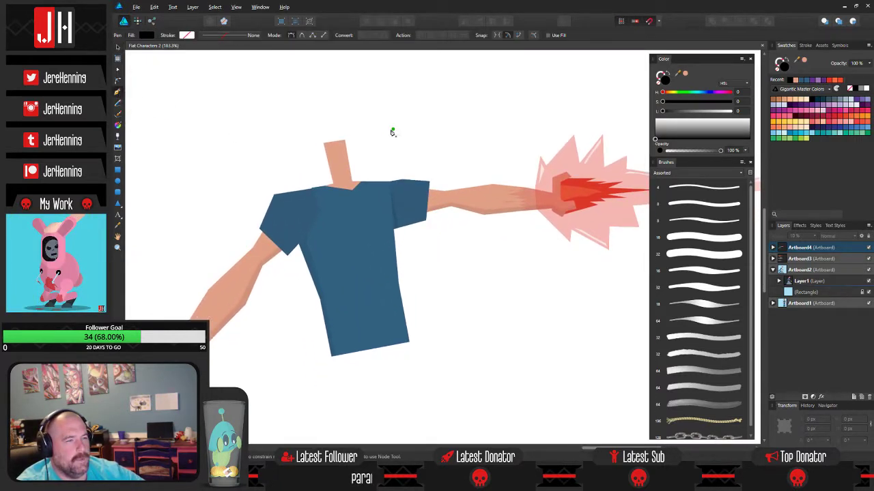
left_click(386, 172)
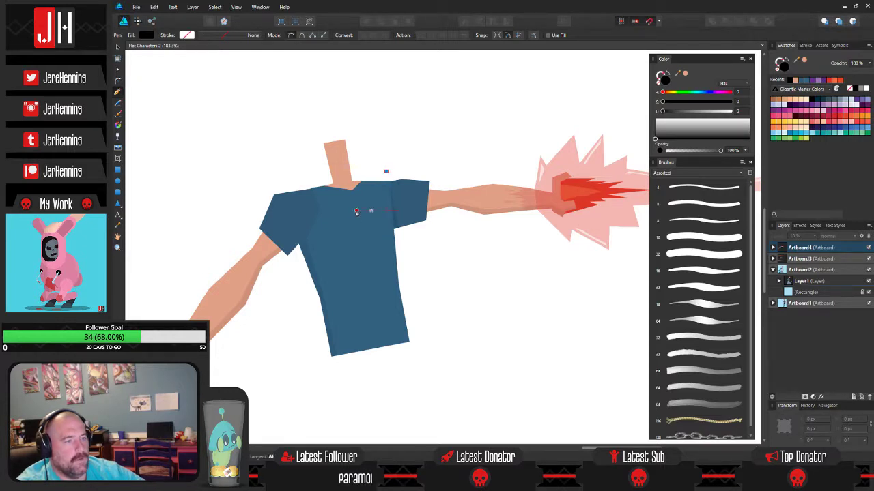
left_click(356, 210)
left_click(366, 230)
left_click(337, 269)
left_click(362, 284)
left_click(347, 306)
left_click(366, 320)
left_click(337, 372)
left_click(451, 381)
left_click_drag(507, 301, 497, 284)
left_click_drag(470, 244, 458, 226)
left_click(429, 153)
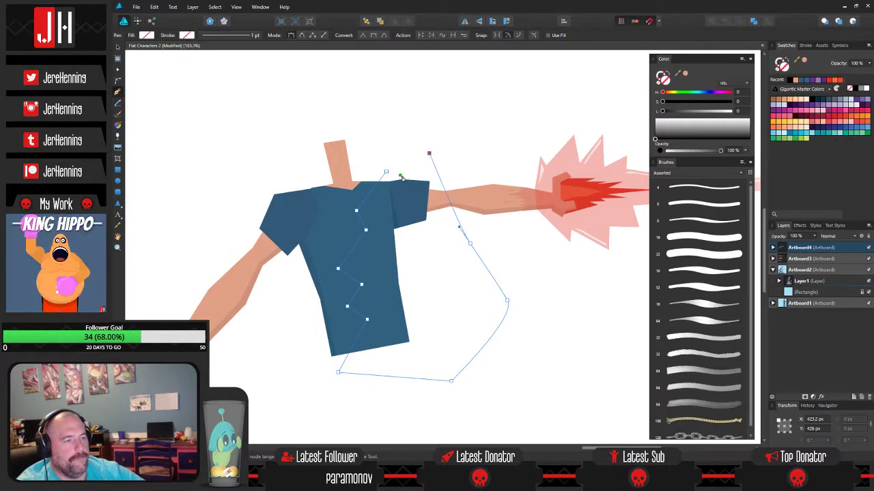
left_click(386, 172)
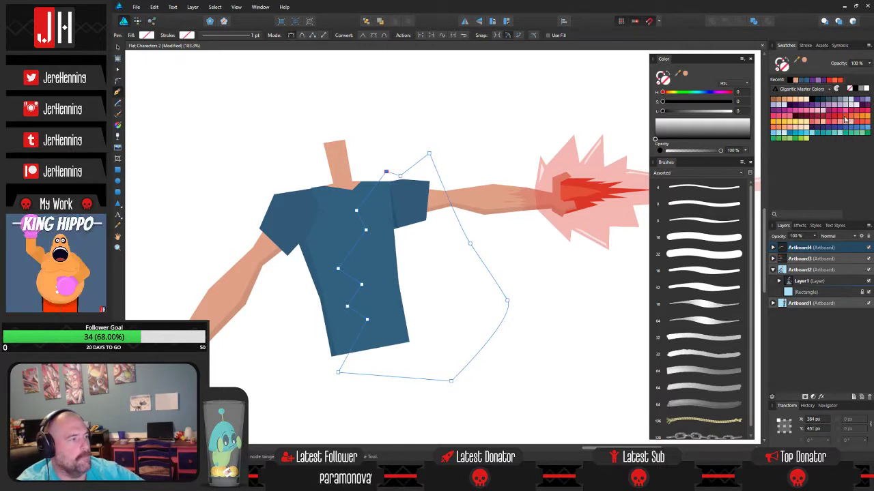
- Fill the zigzag shape with a red swatch at 20% opacity and paste it inside both the torso and the outstretched sleeve
left_click(841, 119)
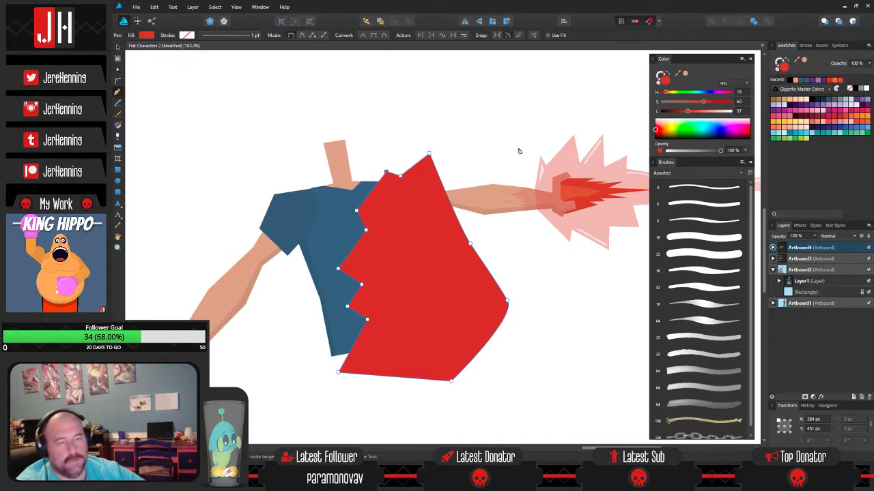
key("4")
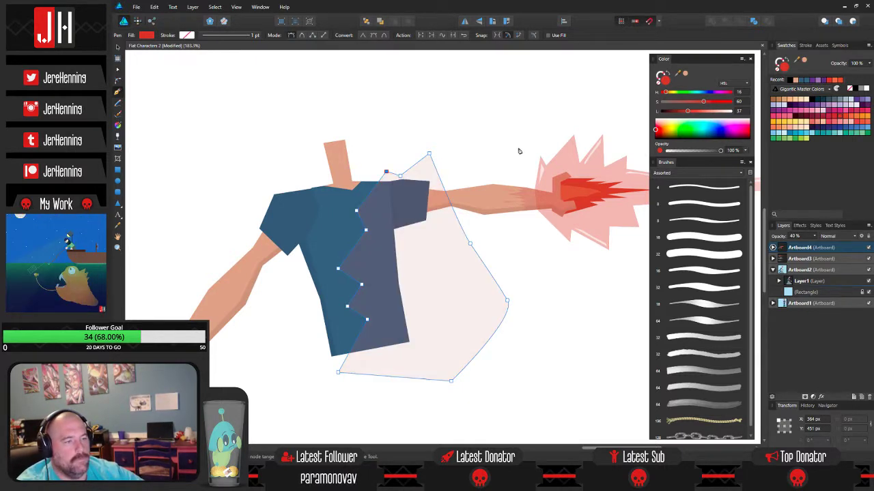
key("2")
key("ctrl+x")
key("v")
key("ctrl+z")
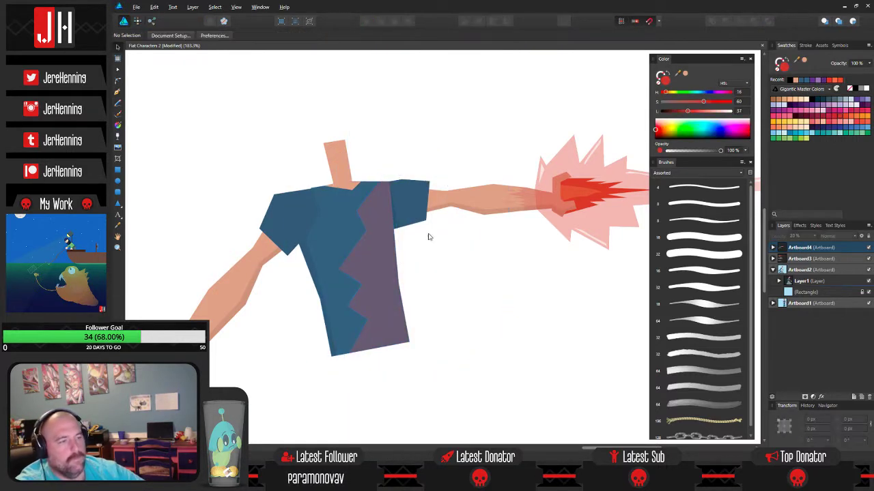
left_click(472, 266)
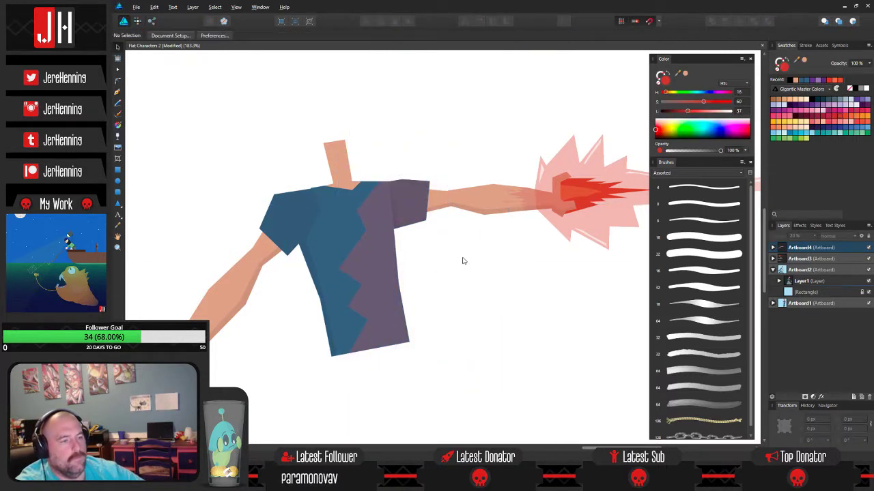
- Lower the opacity of the clipped red glow on the torso and on the outstretched sleeve to 10%
double_click(383, 258)
key("1")
left_click(523, 274)
left_click(418, 212)
left_click(417, 203)
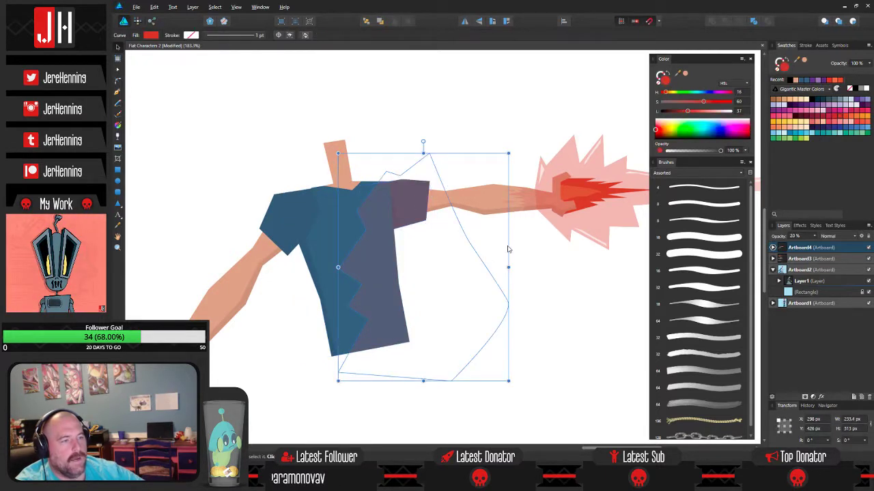
key("ctrl+d")
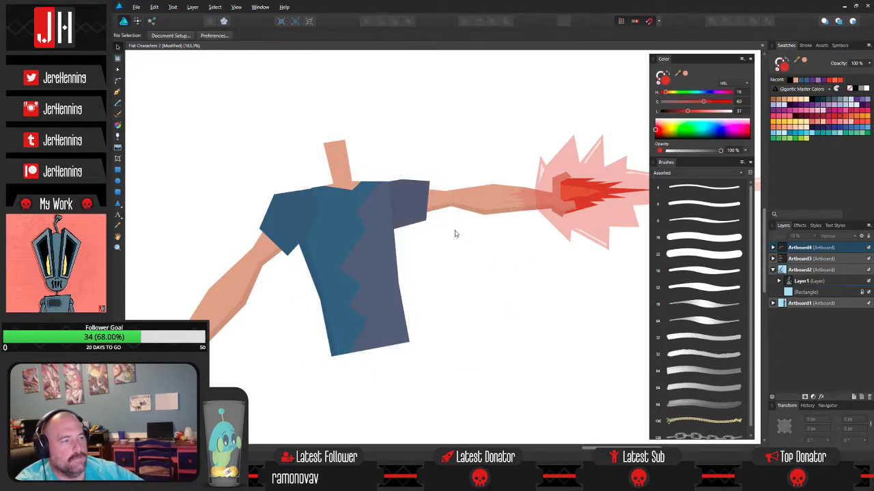
- Delete the clipped red glow shapes from the torso and the outstretched sleeve
left_click(376, 257)
left_click(376, 257)
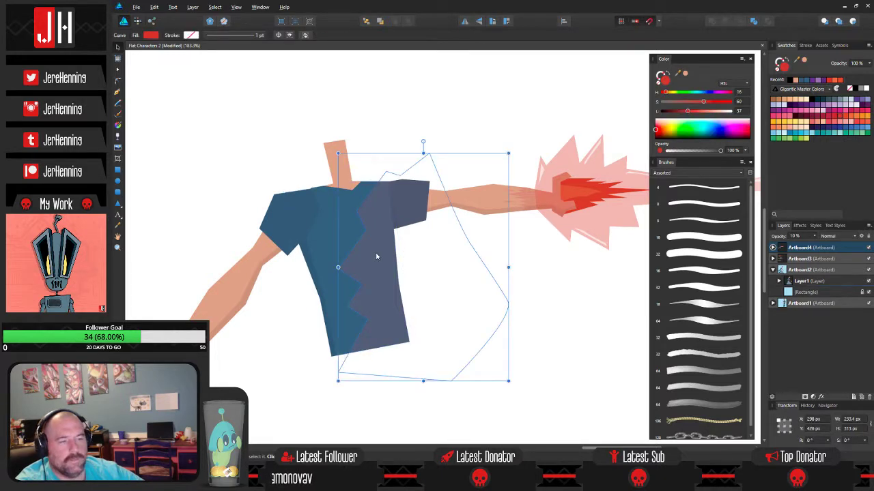
key("Delete")
double_click(419, 191)
key("Delete")
key("ctrl+d")
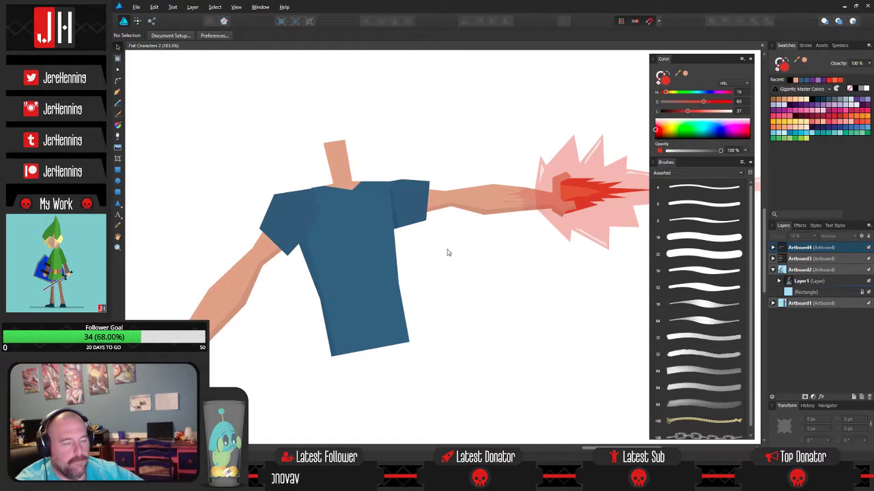
scroll(447, 252, "down", 5)
scroll(450, 255, "up", 5)
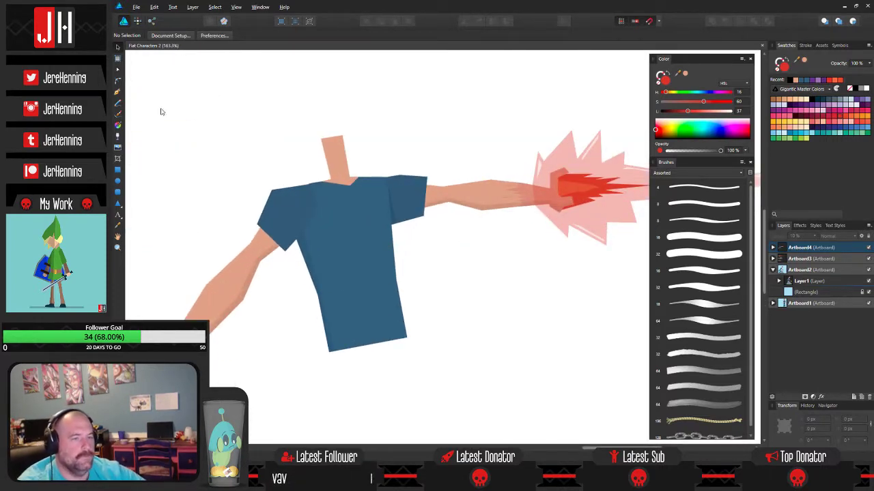
- Draw a closed four-sided straight leg about 65 by 299 px down from the shirt's hem with the Pen tool
left_click(117, 92)
scroll(477, 266, "down", 3)
scroll(478, 266, "right", 6)
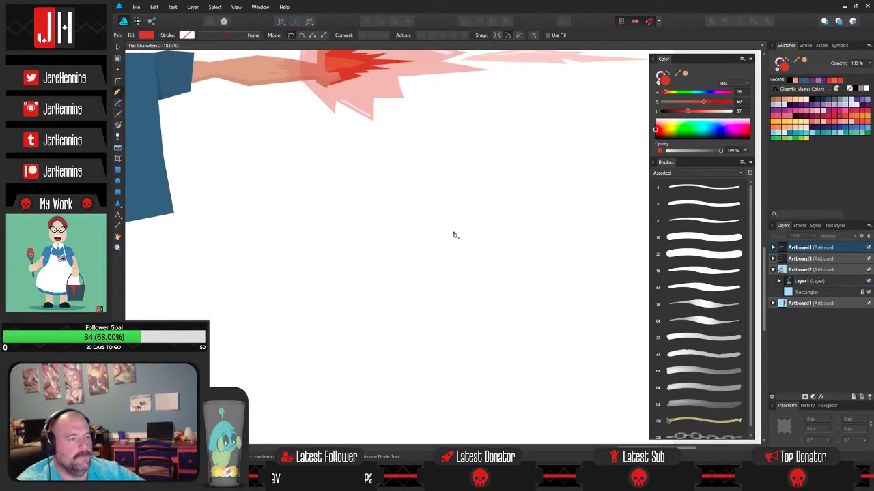
scroll(454, 235, "down", 4)
scroll(454, 228, "up", 3)
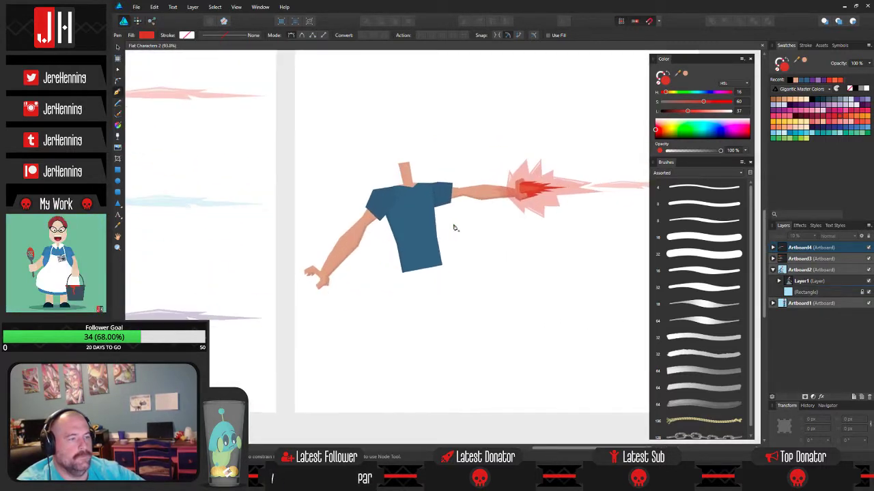
scroll(437, 228, "right", 4)
scroll(390, 229, "up", 5)
scroll(391, 230, "down", 3)
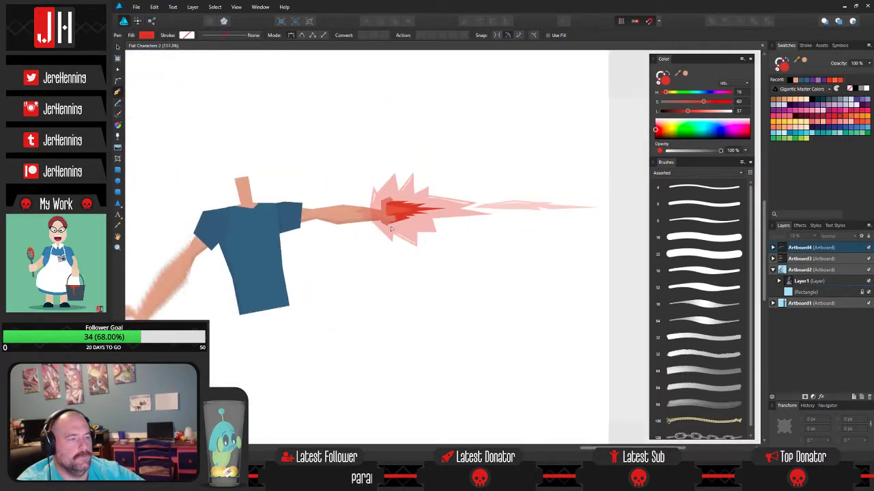
scroll(396, 232, "down", 3)
scroll(416, 239, "up", 4)
scroll(429, 243, "down", 1)
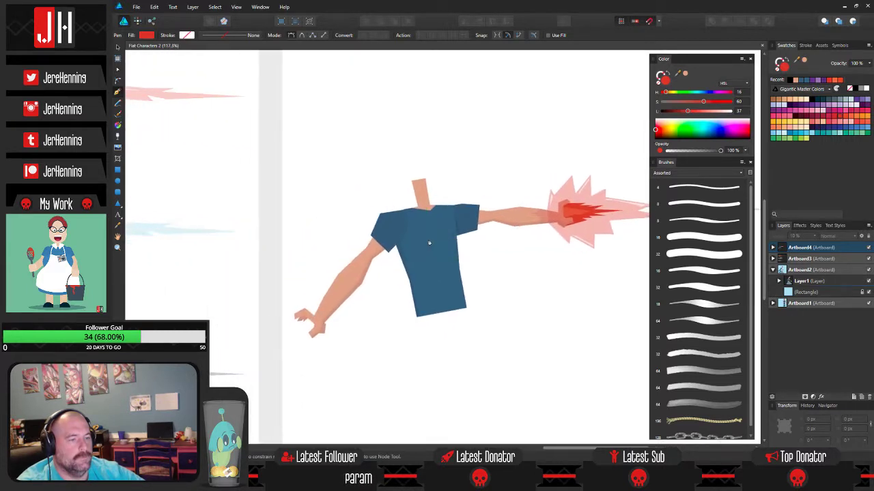
scroll(409, 239, "right", 2)
scroll(473, 236, "up", 5)
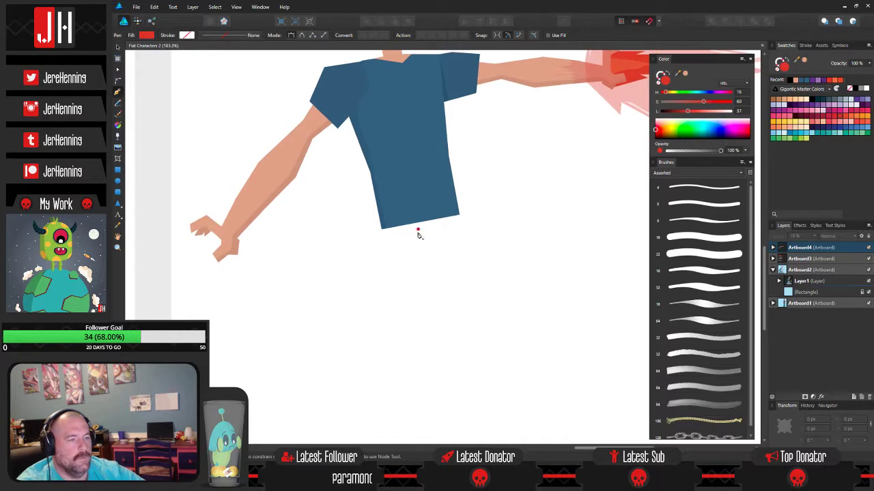
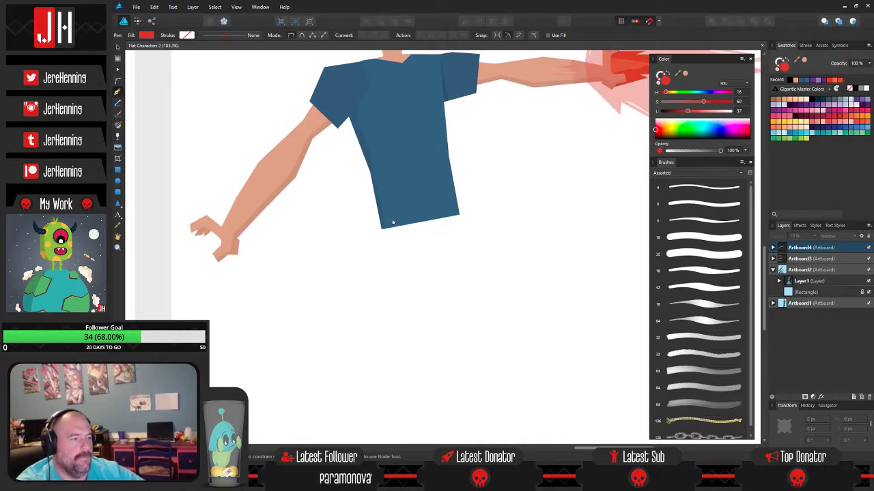
scroll(400, 355, "down", 3)
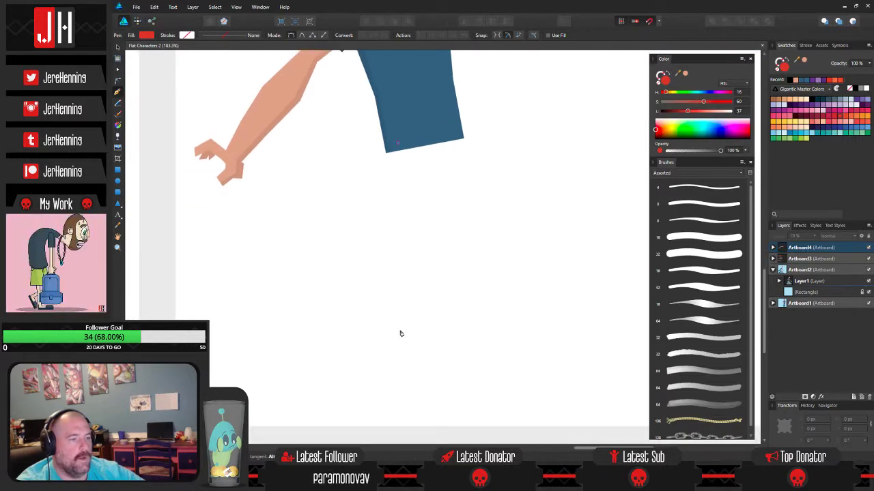
left_click(394, 353)
left_click(440, 351)
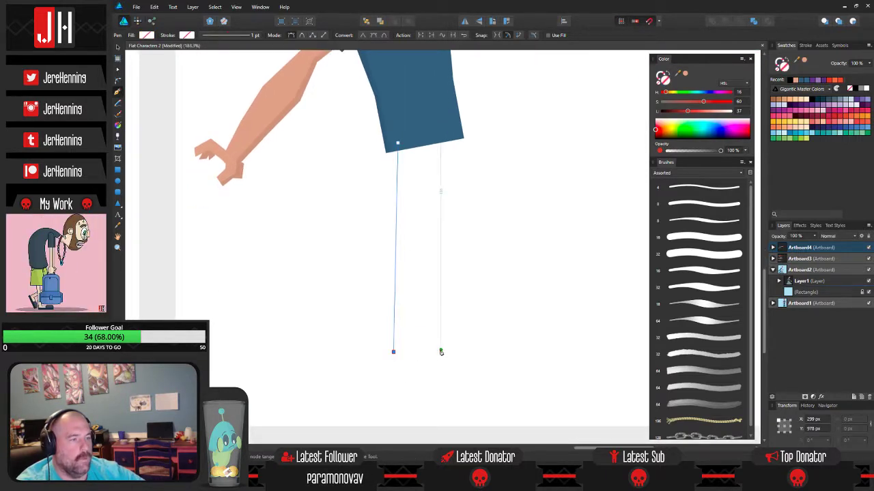
left_click(427, 142)
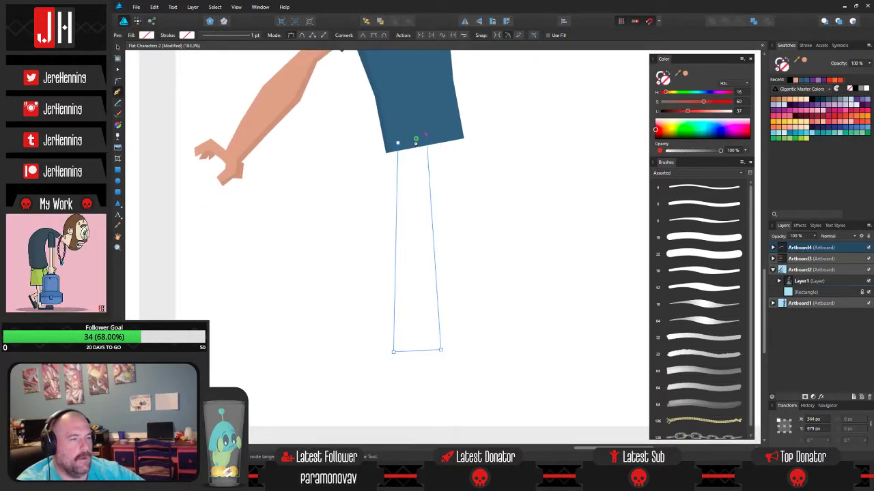
left_click(397, 145)
- Fill the straight leg with the dark navy sampled from the trousers of the character on Artboard2
scroll(502, 205, "down", 3)
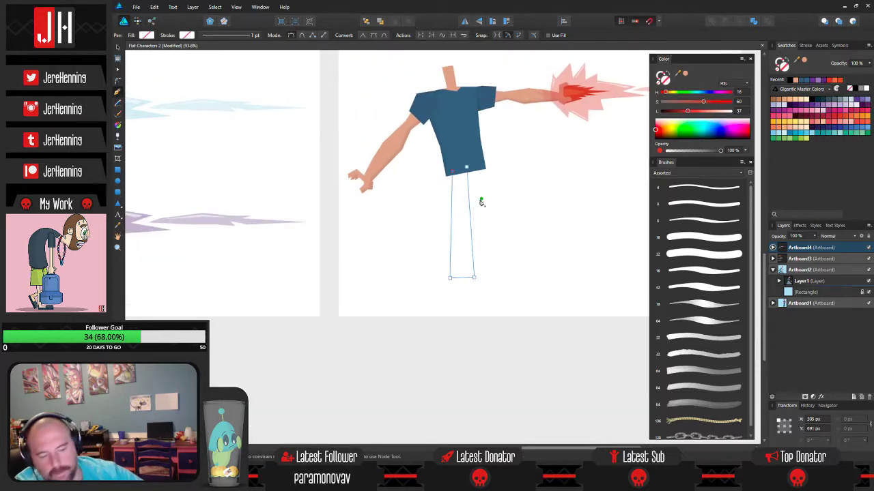
key("i")
left_click_drag(181, 144, 450, 227)
left_click_drag(234, 232, 421, 236)
left_click_drag(277, 270, 41, 233)
left_click(334, 228)
key("v")
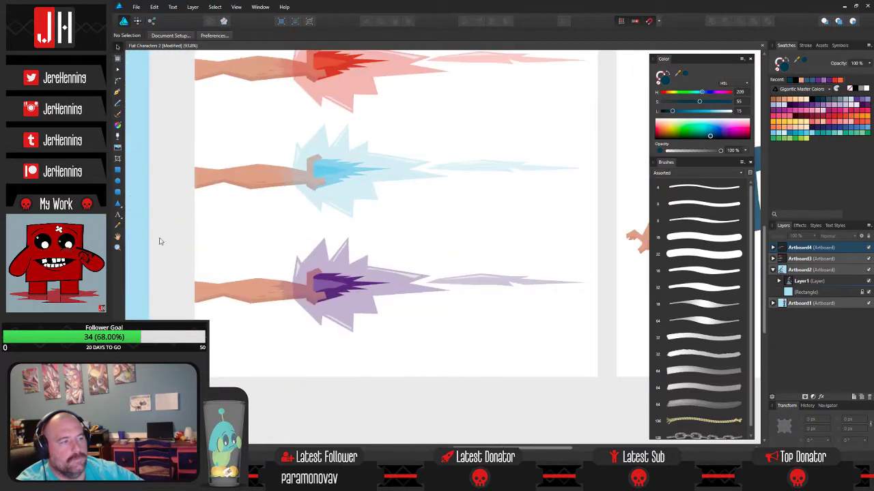
- Send the straight leg to the back so it sits behind the shirt's hem
left_click_drag(583, 246, 282, 247)
scroll(432, 250, "up", 3)
scroll(432, 250, "up", 1)
left_click(416, 237)
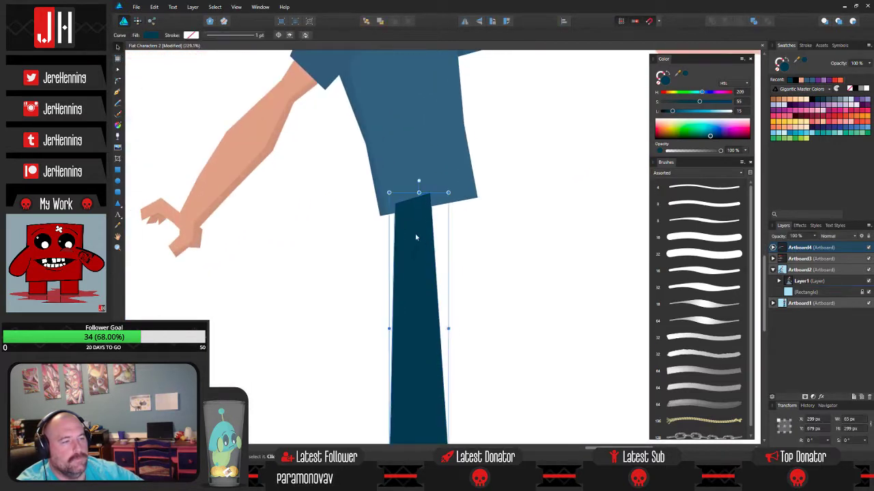
left_click(366, 20)
left_click_drag(424, 267, 427, 229)
left_click(490, 276)
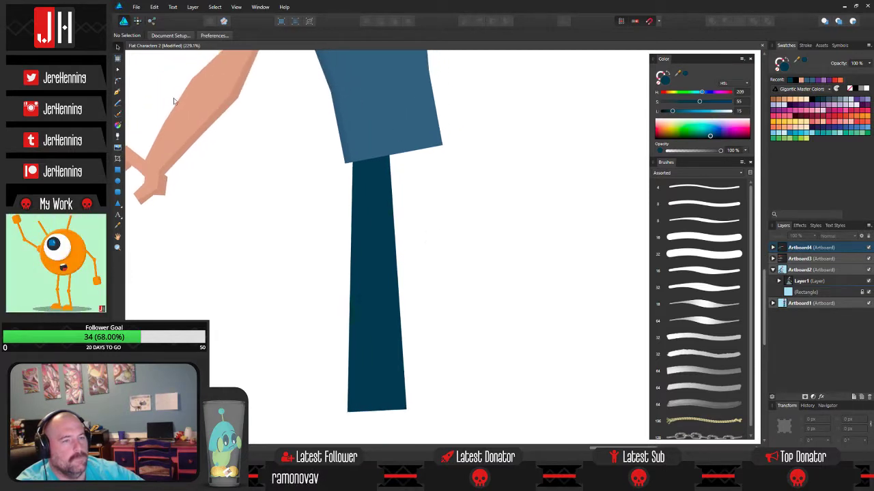
- Draw a closed six-point bent leg from the shirt hem's flame side, out to a knee and back toward the straight leg
left_click(119, 93)
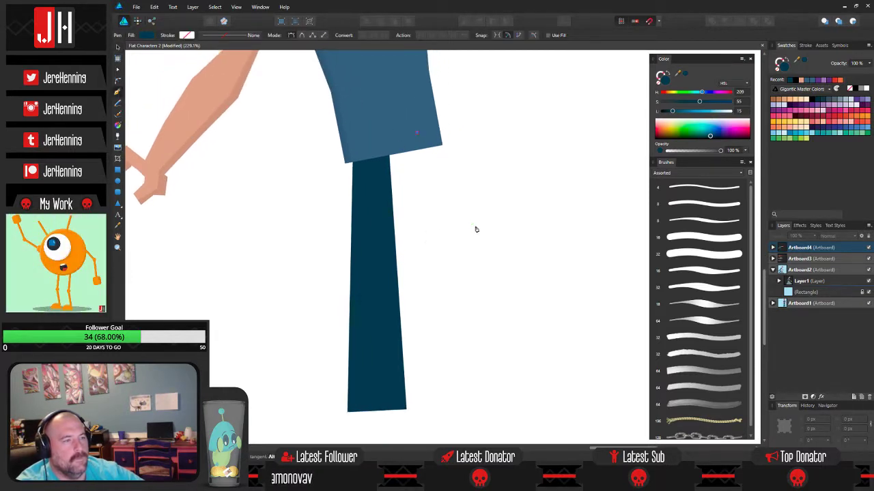
left_click(484, 251)
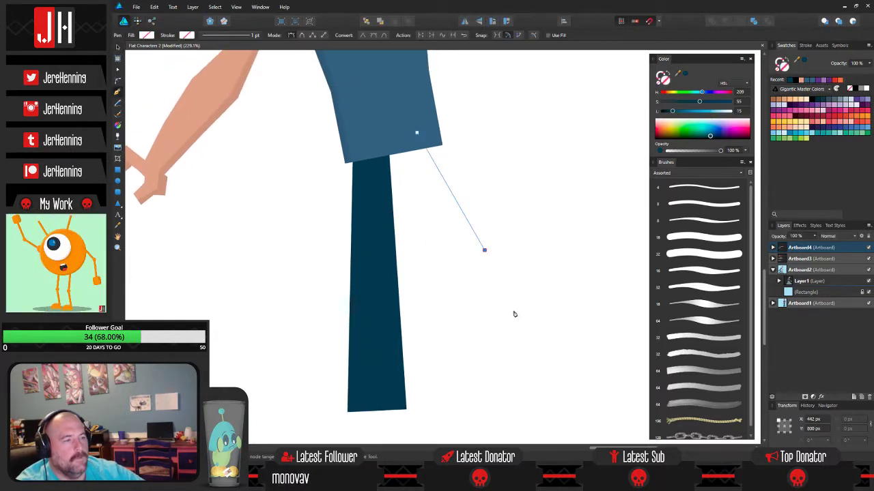
key("ctrl+z")
key("ctrl+z")
left_click(431, 141)
left_click(527, 245)
left_click(474, 345)
left_click(483, 244)
left_click(394, 145)
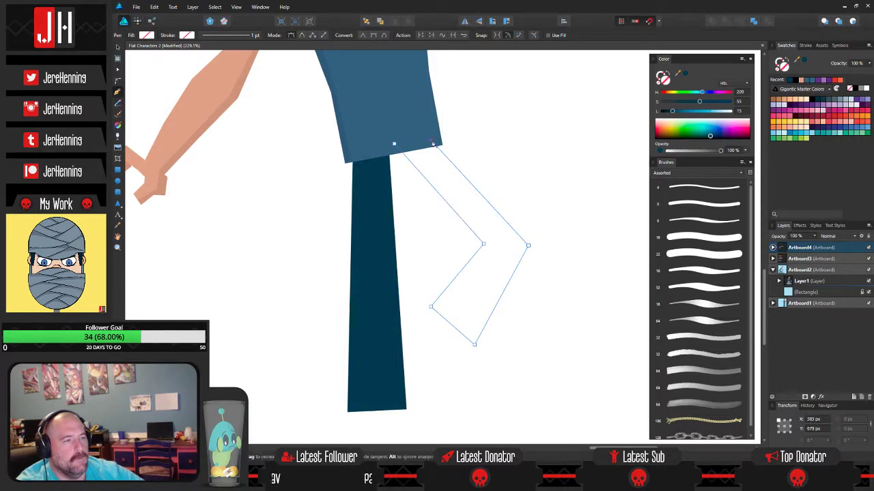
left_click(432, 142)
- Fill the bent leg with the navy sampled from the straight leg and send it behind the shirt
key("i")
left_click(383, 208)
key("v")
left_click(525, 168)
left_click(447, 171)
left_click(367, 21)
left_click(494, 111)
- Draw a closed four-sided hip shape about 85 by 67 px bridging the tops of the two legs
scroll(478, 138, "down", 3)
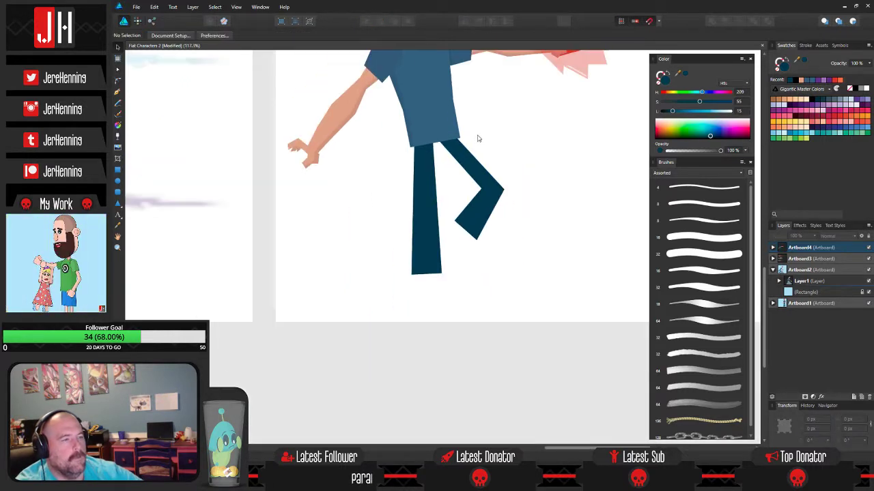
scroll(478, 139, "down", 2)
scroll(409, 205, "up", 5)
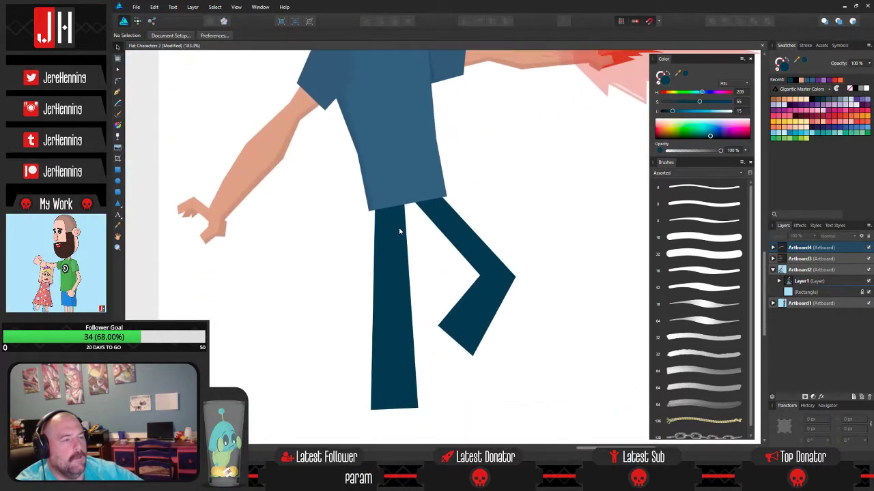
left_click(118, 91)
scroll(423, 229, "up", 2)
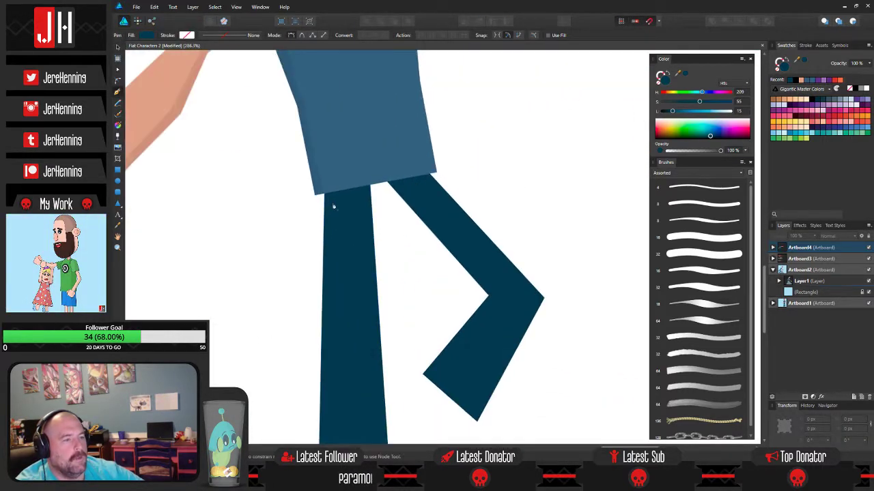
left_click_drag(346, 236, 345, 233)
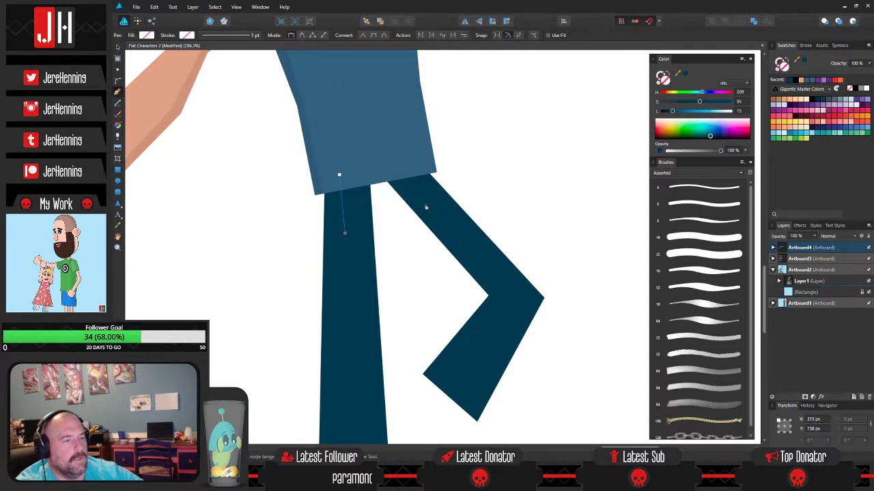
left_click(435, 203)
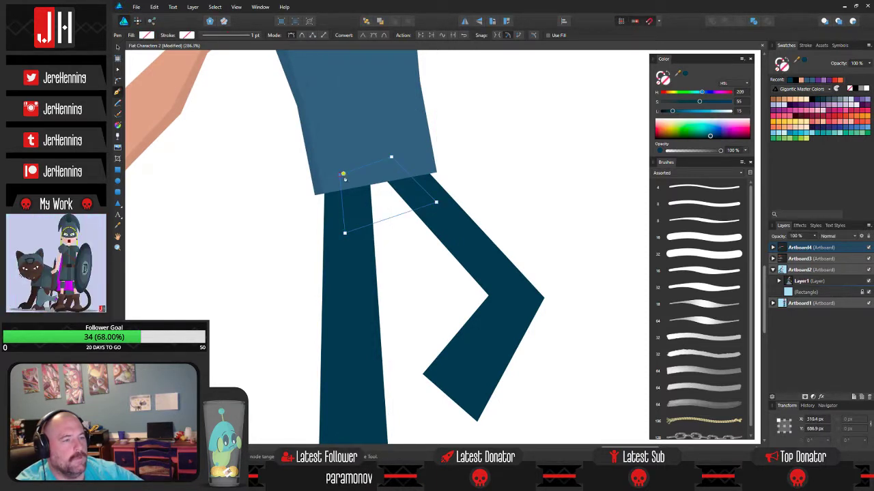
- Fill the hip shape with the navy sampled from the straight leg and place it behind the shirt
key("i")
left_click(348, 287)
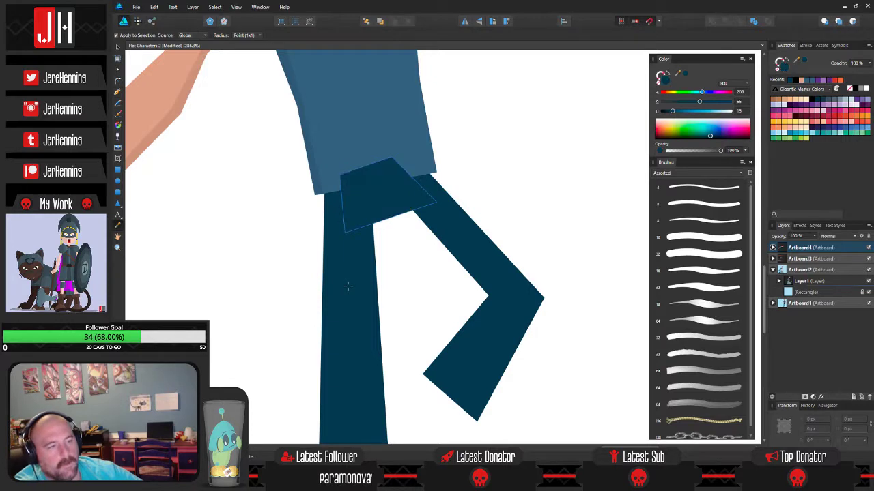
key("v")
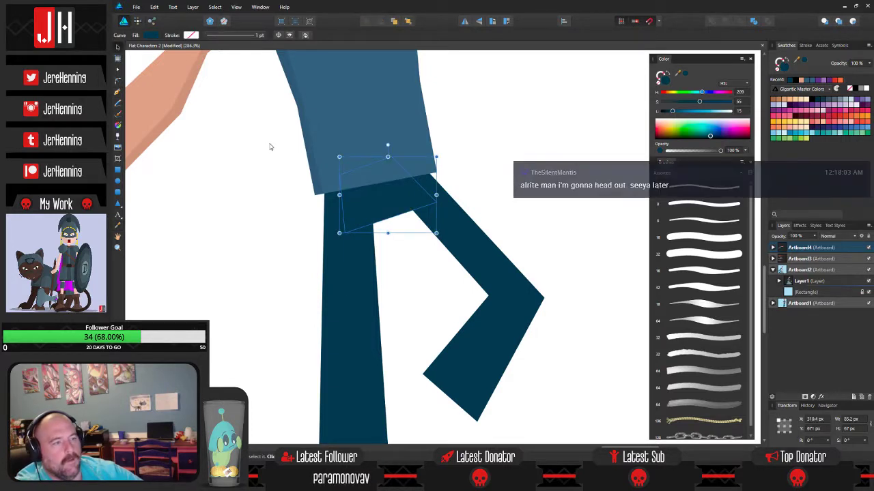
left_click(267, 144)
- Level the straight leg's bottom edge by adjusting its corner nodes
scroll(303, 142, "down", 10)
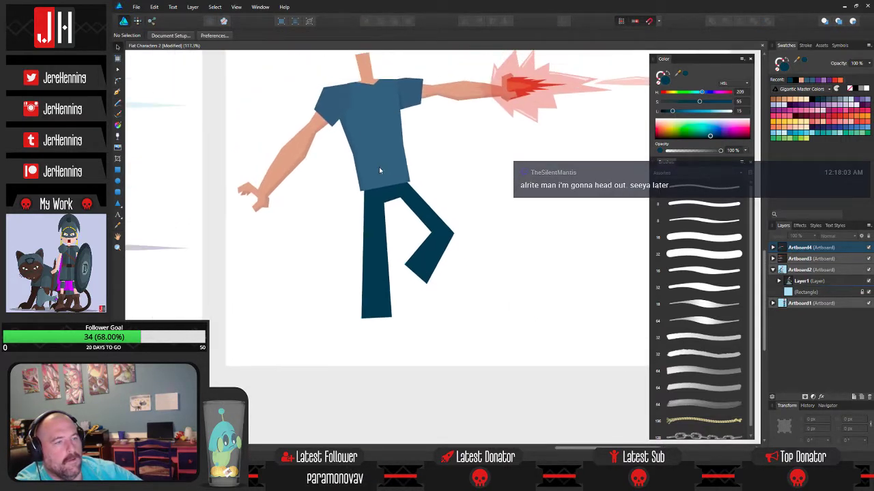
scroll(413, 175, "up", 7)
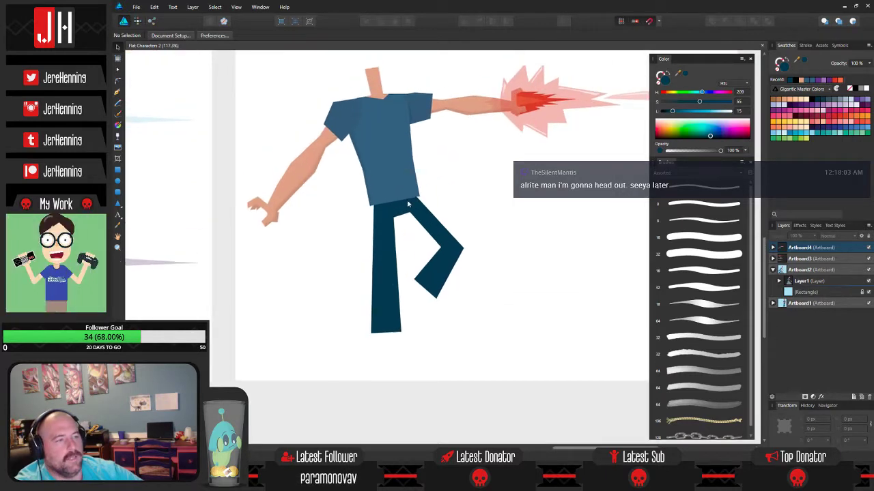
scroll(407, 183, "up", 4)
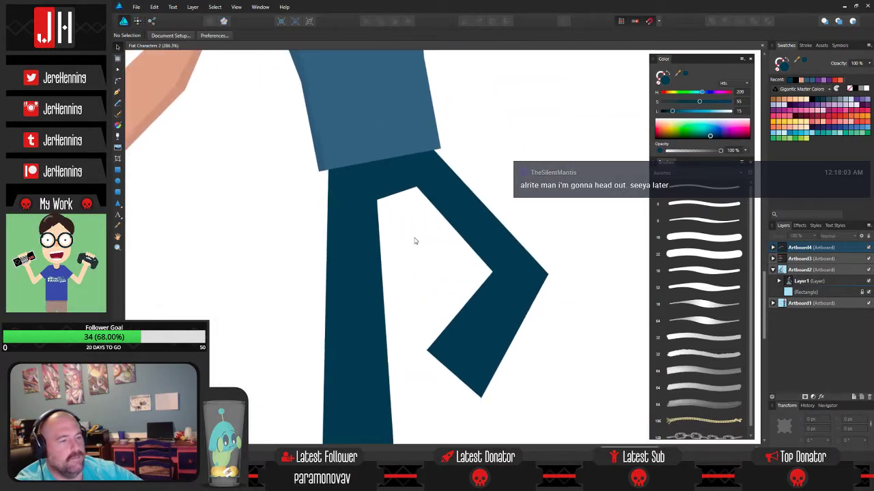
left_click(352, 322)
key("a")
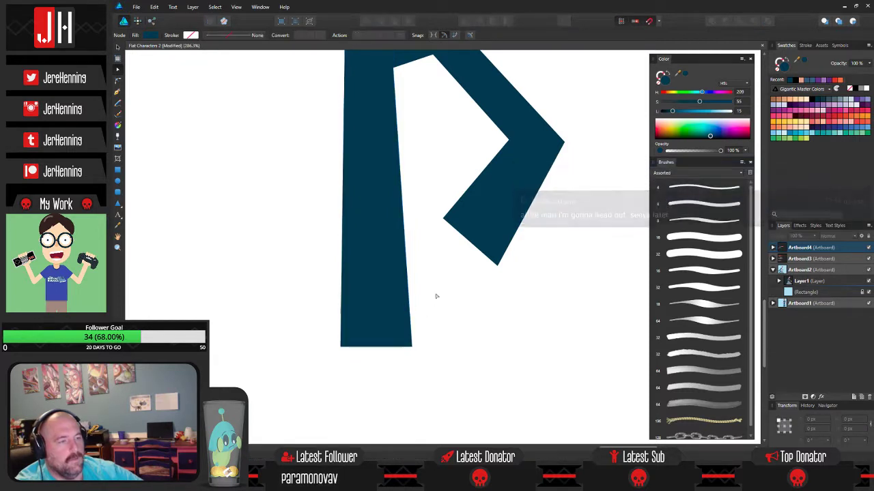
- Narrow the bent leg's cuff by moving its lowest corner node slightly inward and upward
left_click_drag(479, 241, 429, 267)
left_click(429, 267)
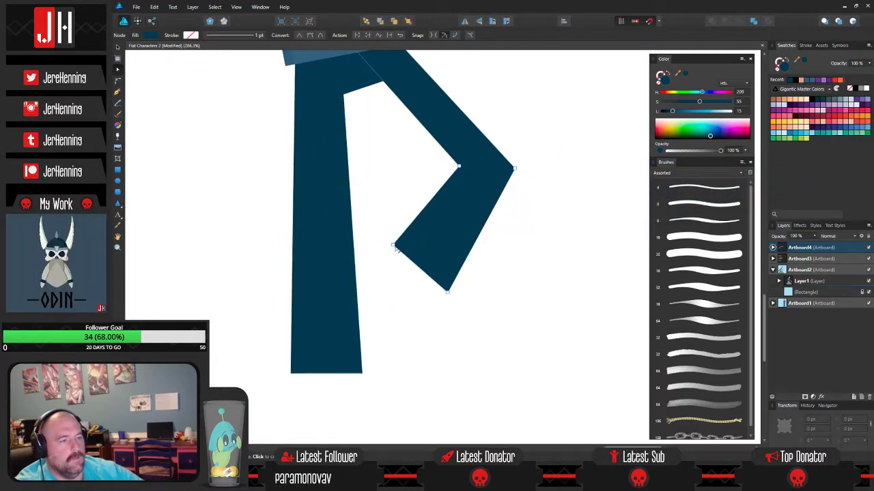
left_click_drag(447, 292, 444, 287)
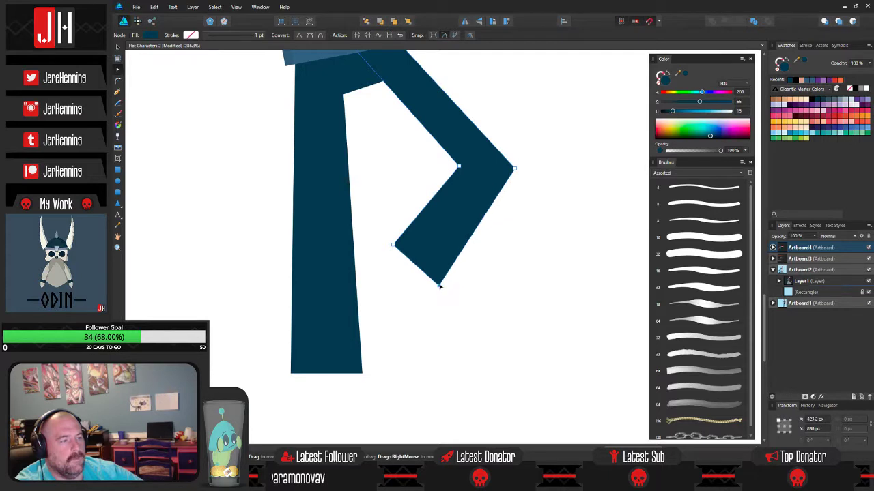
scroll(448, 291, "down", 3)
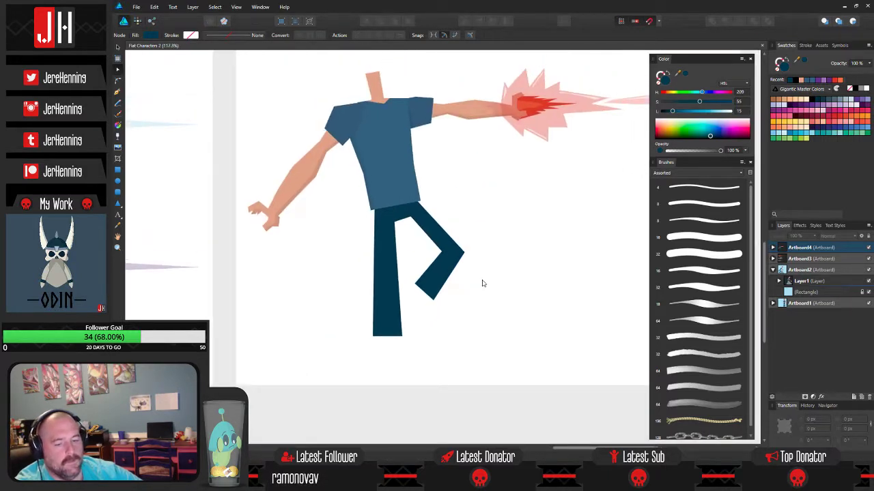
key("ctrl+d")
scroll(476, 283, "down", 2)
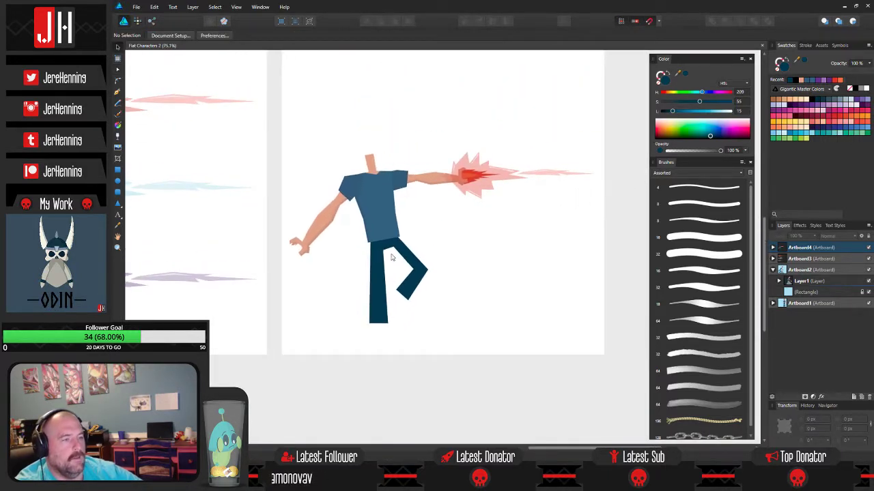
scroll(400, 256, "down", 4)
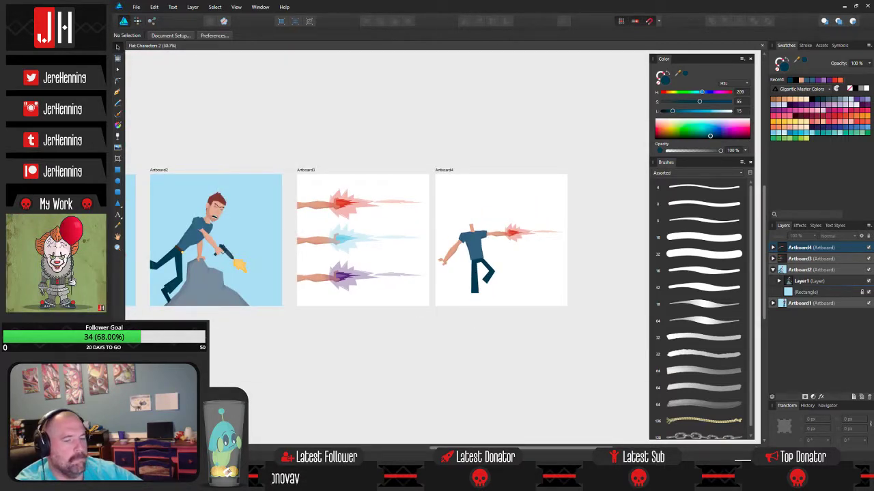
key("alt+Tab")
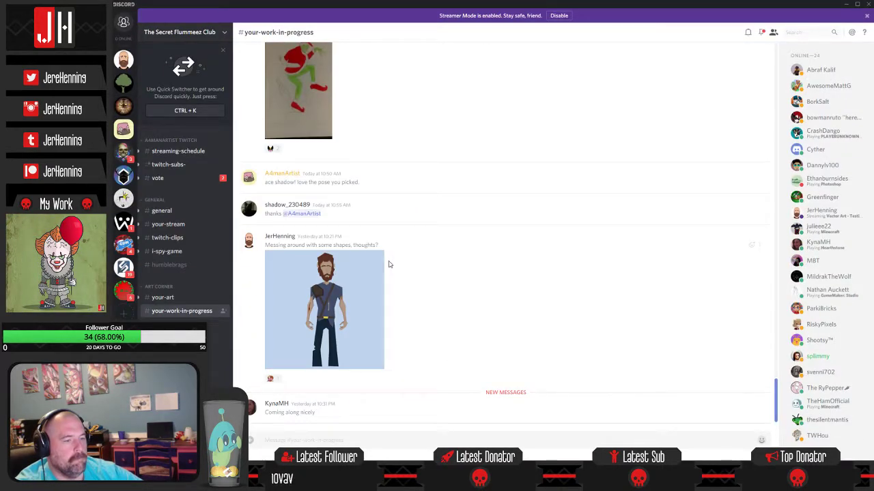
left_click(868, 4)
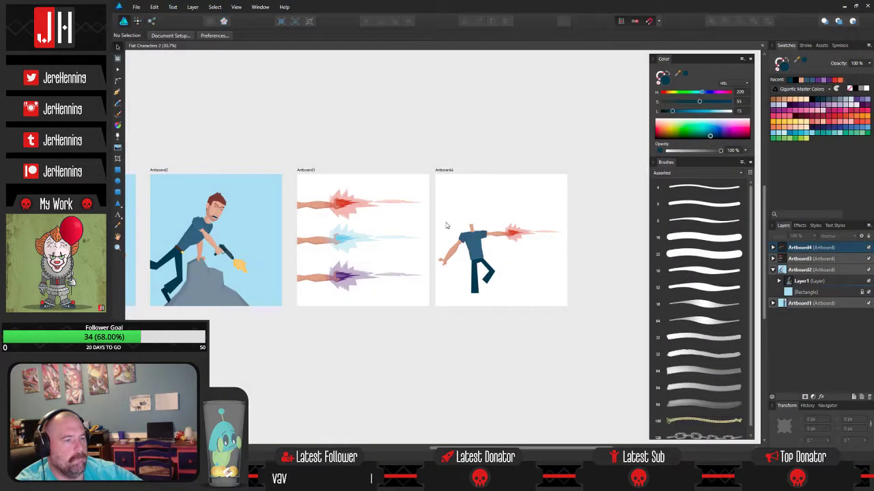
scroll(465, 245, "up", 8)
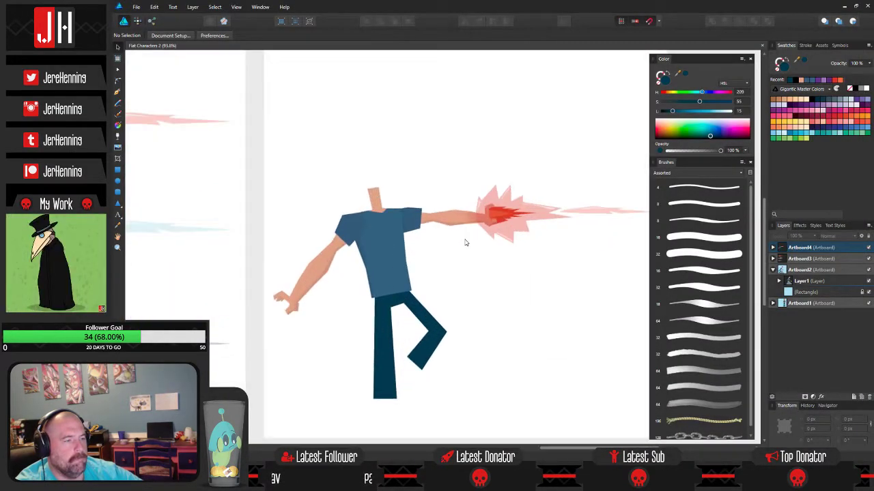
scroll(466, 242, "down", 6)
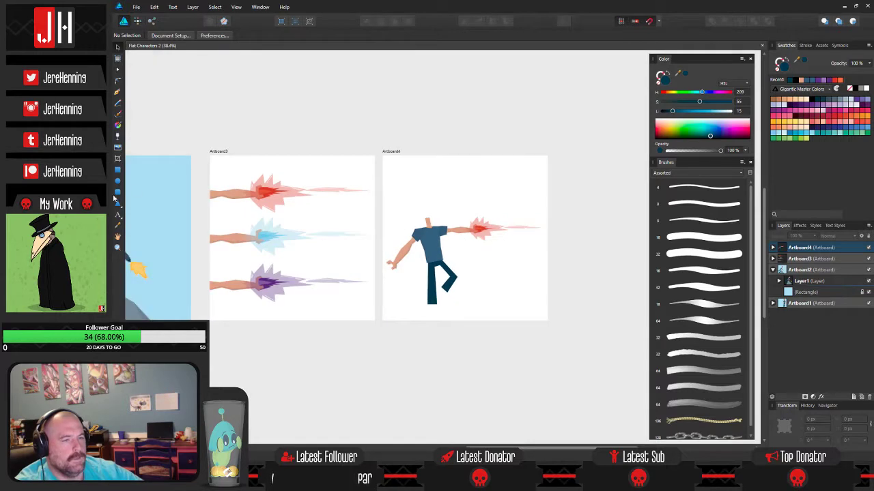
left_click(118, 171)
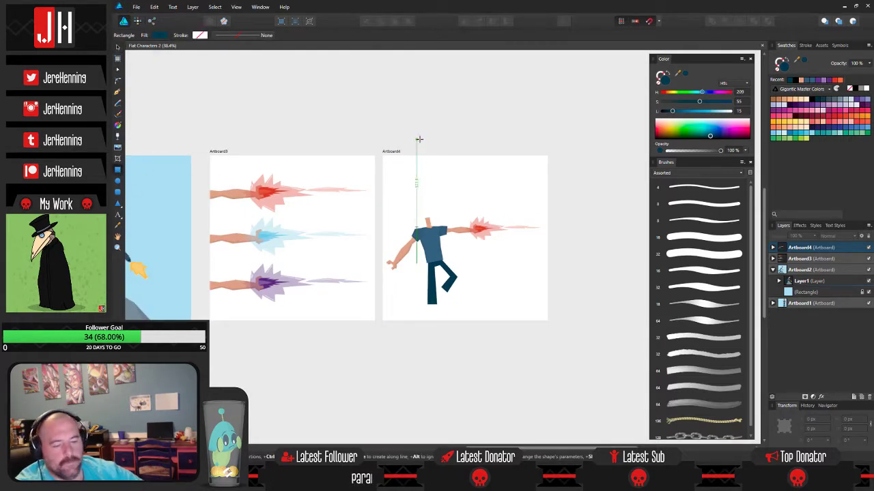
key("v")
scroll(424, 218, "up", 5)
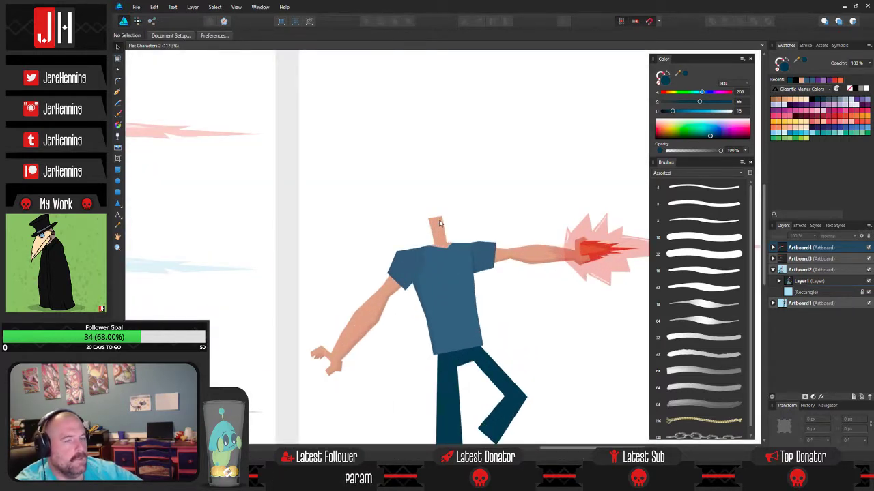
left_click_drag(439, 220, 407, 232)
left_click(119, 93)
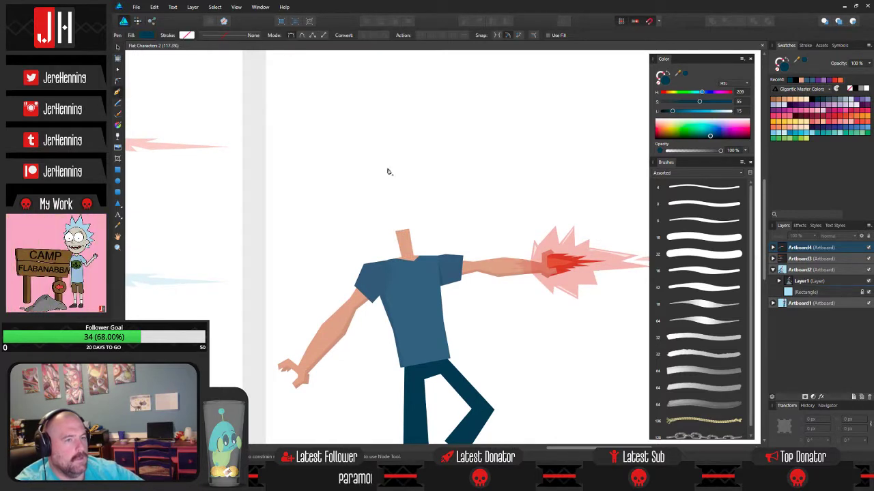
left_click(380, 151)
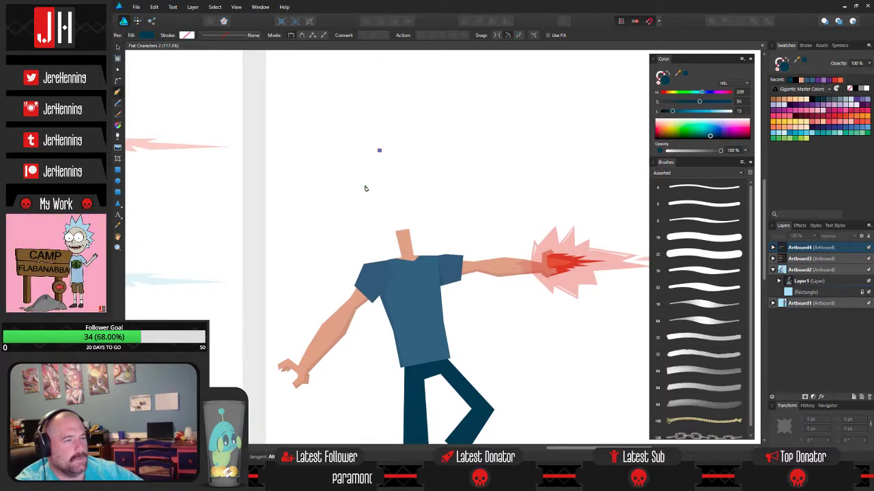
left_click(365, 185)
left_click(369, 219)
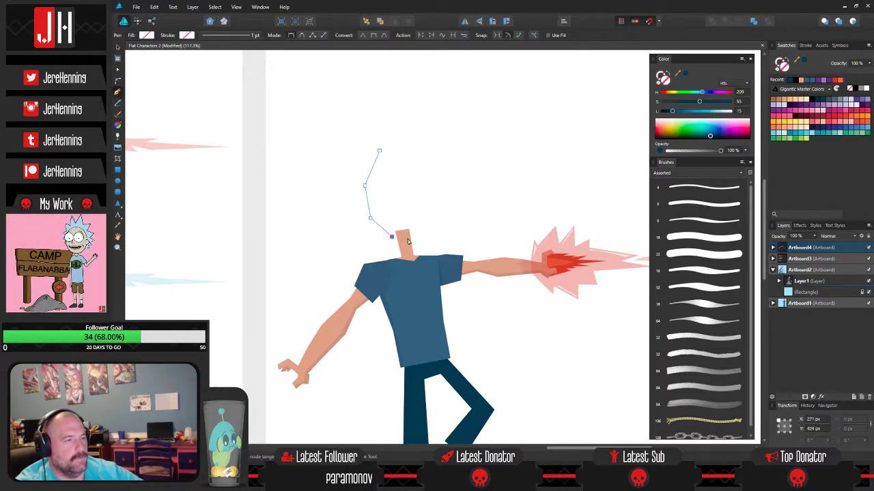
left_click(416, 240)
left_click(432, 216)
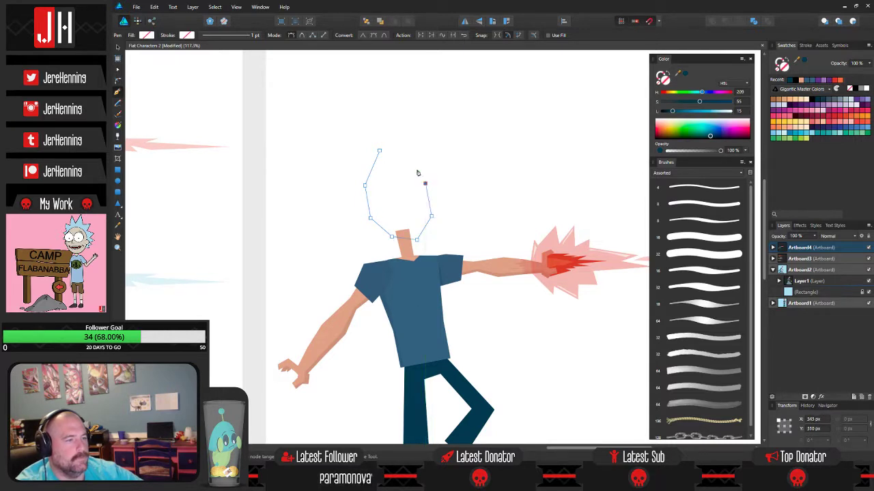
scroll(401, 164, "down", 5)
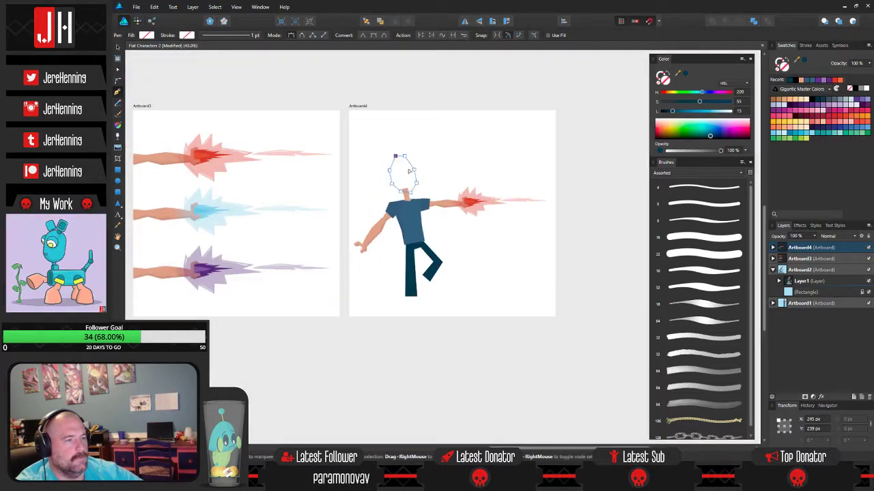
left_click_drag(339, 170, 286, 226)
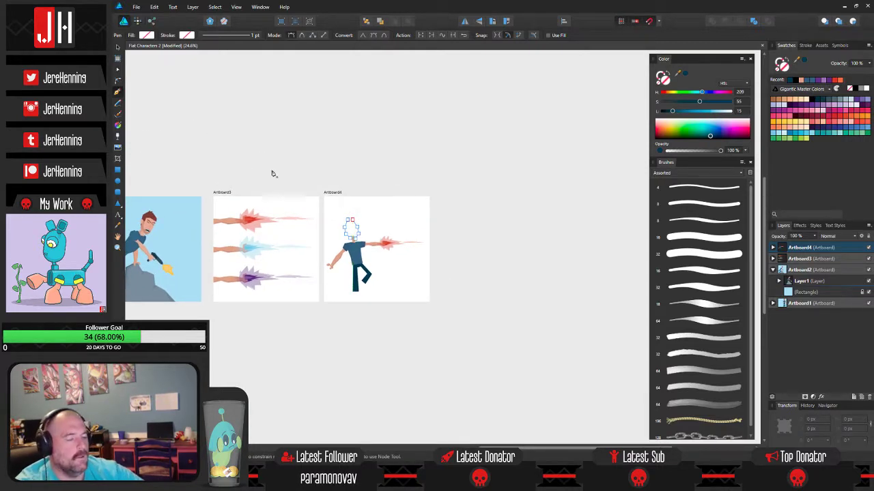
key("Escape")
key("v")
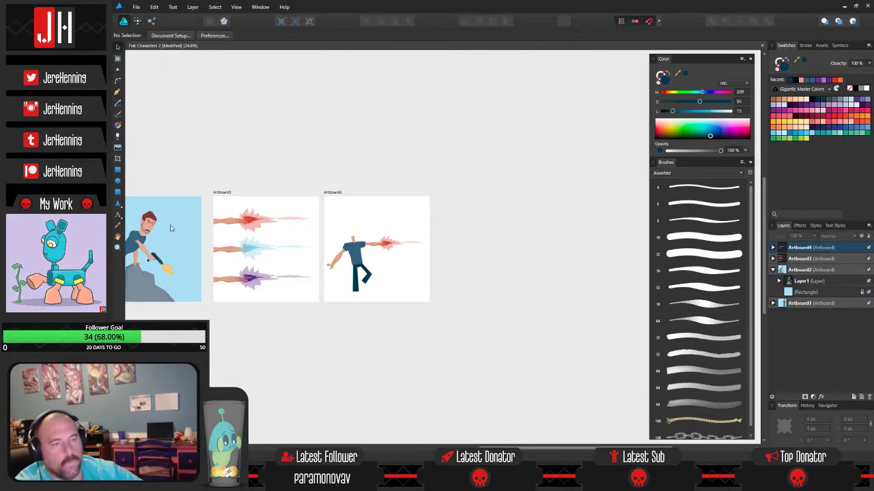
- Copy the red-haired head from the Artboard2 character onto Artboard4 and place it over the headless figure's neck
left_click(151, 227)
left_click(155, 190)
left_click_drag(161, 192, 440, 224)
scroll(440, 224, "up", 5)
left_click_drag(360, 112, 312, 129)
left_click_drag(372, 199, 399, 225)
left_click(497, 223)
- Nudge the copied head slightly lower onto the neck and save the document
scroll(409, 225, "down", 3)
left_click_drag(335, 169, 452, 266)
scroll(397, 252, "up", 3)
left_click_drag(390, 217, 392, 222)
left_click(509, 224)
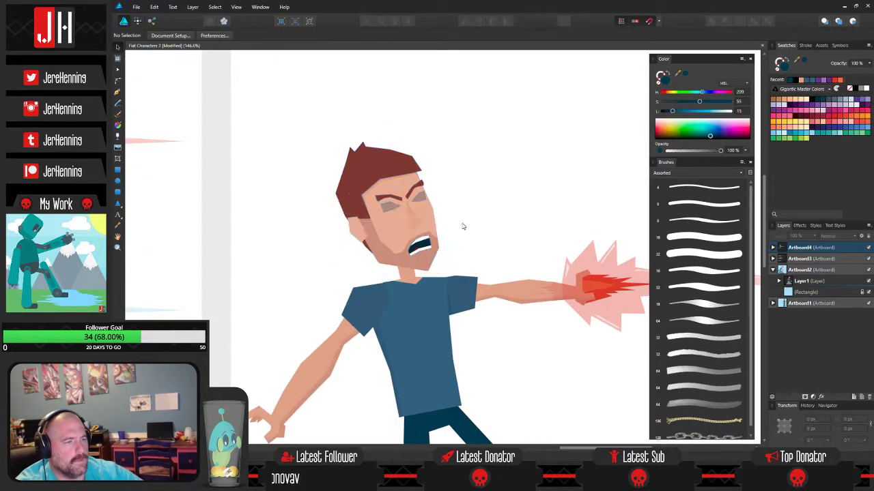
scroll(413, 191, "down", 4)
scroll(376, 199, "up", 4)
key("ctrl+s")
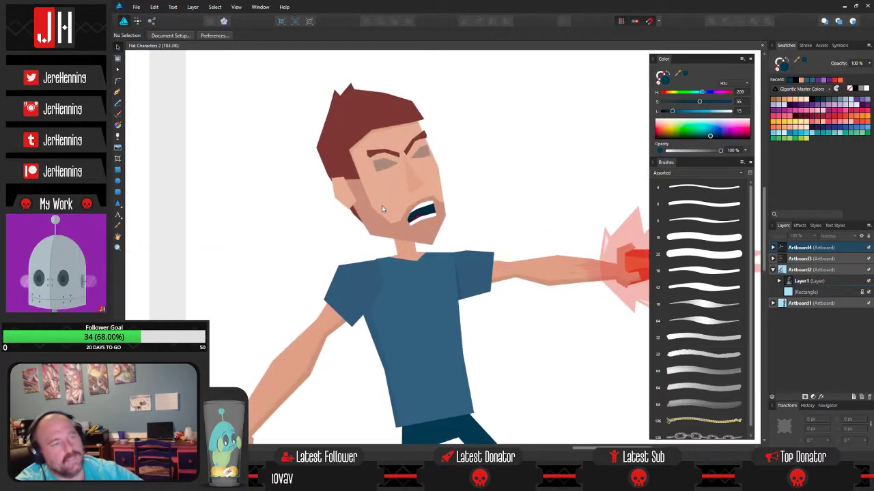
- Draw a closed shadow shape with the Pen tool, running from beneath the jaw down the neck's left side to the shirt collar
scroll(382, 205, "down", 4)
scroll(391, 215, "up", 4)
scroll(391, 215, "up", 2)
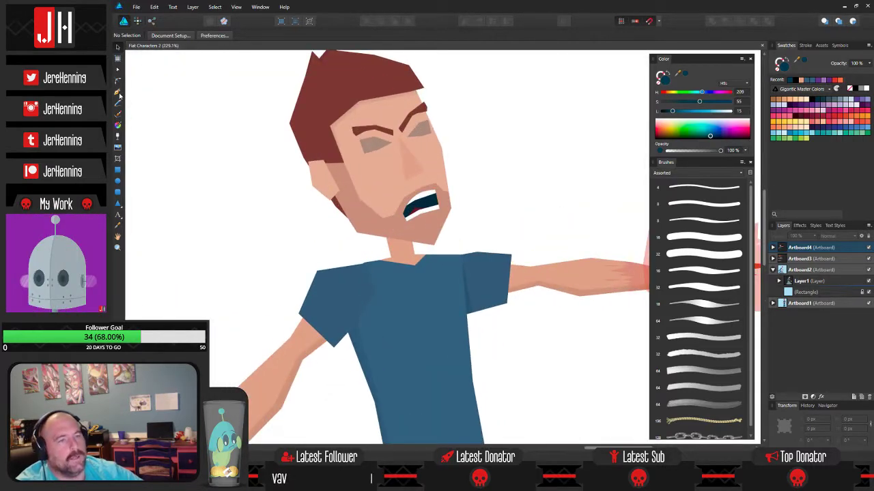
left_click(119, 93)
scroll(421, 247, "up", 3)
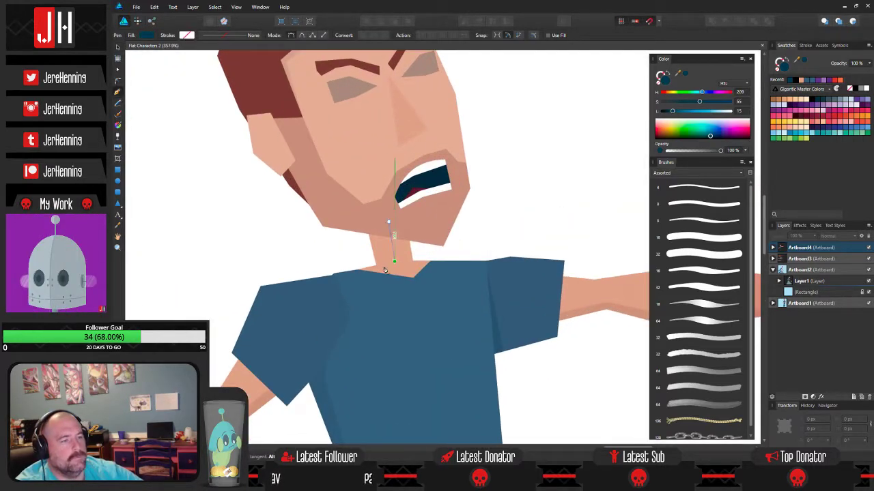
left_click(394, 263)
left_click(323, 287)
left_click(323, 258)
left_click(353, 256)
left_click(361, 221)
left_click(389, 222)
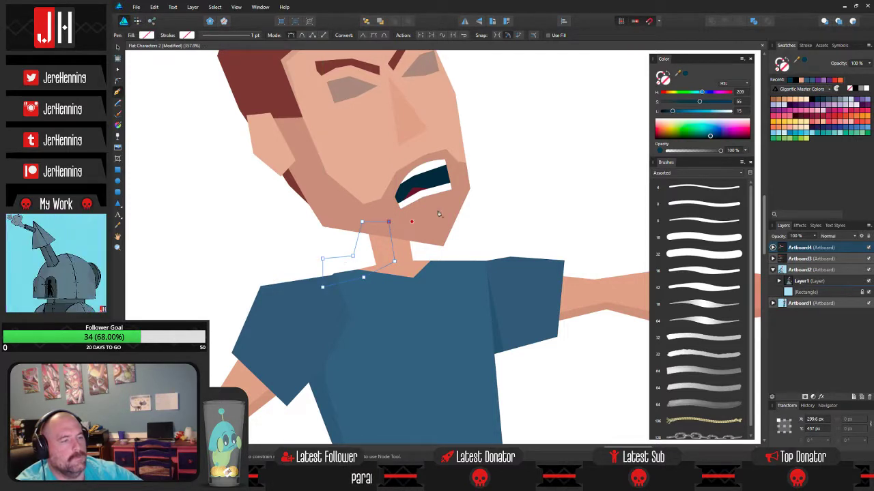
- Fill the shadow shape with black at 10% opacity and paste it inside the neck so it is clipped
left_click(856, 89)
key("1")
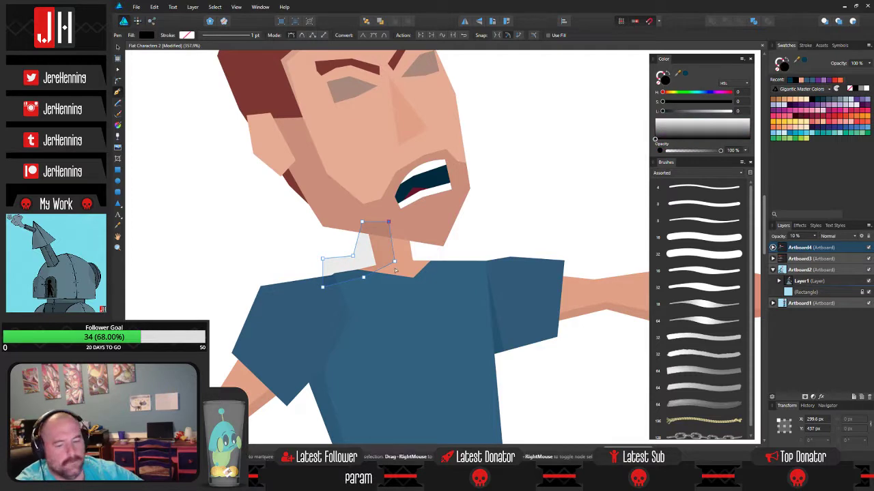
key("ctrl+x")
key("v")
left_click(396, 255)
key("ctrl+alt+v")
left_click(369, 275)
left_click(498, 230)
- Draw a small tilted four-sided shape with the Pen tool in the empty area beside the chin
scroll(499, 232, "down", 3)
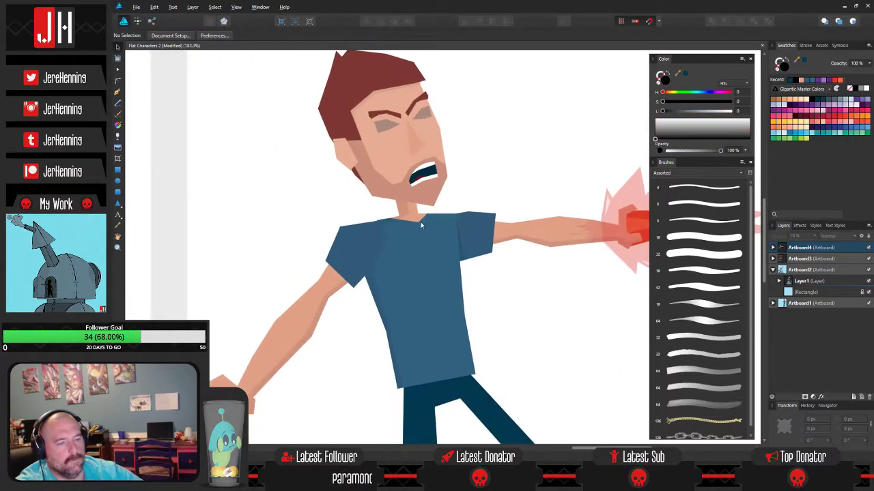
scroll(409, 234, "down", 3)
scroll(396, 230, "up", 5)
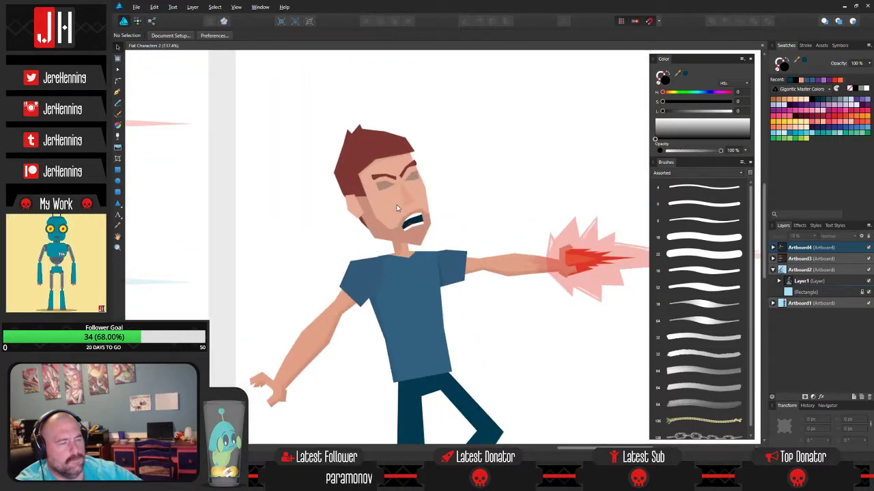
scroll(385, 227, "up", 1)
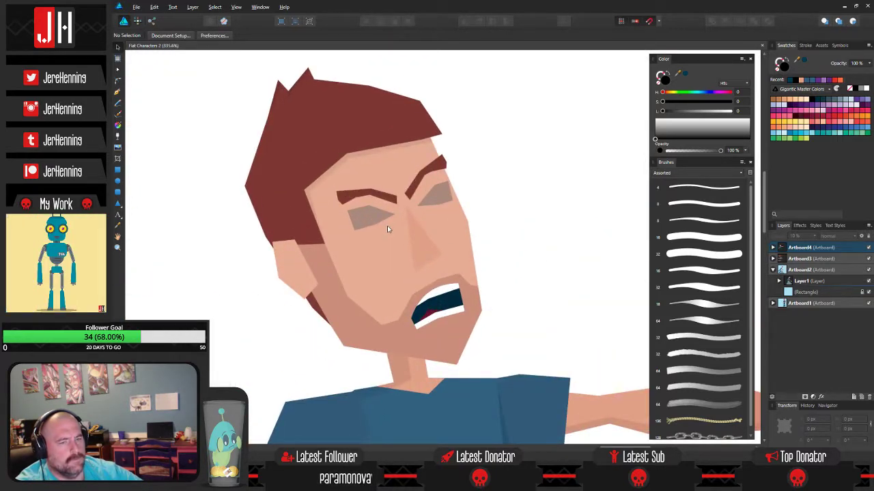
scroll(389, 229, "up", 3)
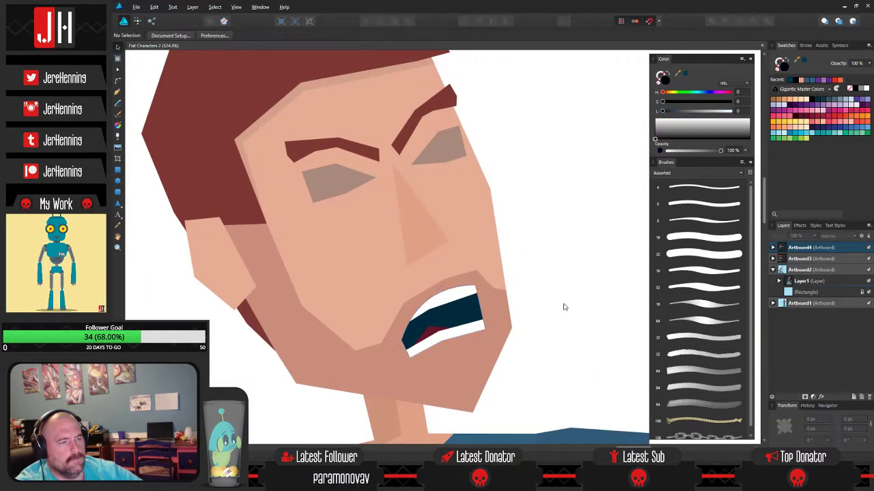
left_click_drag(565, 308, 474, 274)
left_click(118, 102)
scroll(450, 232, "down", 2)
scroll(450, 232, "right", 1)
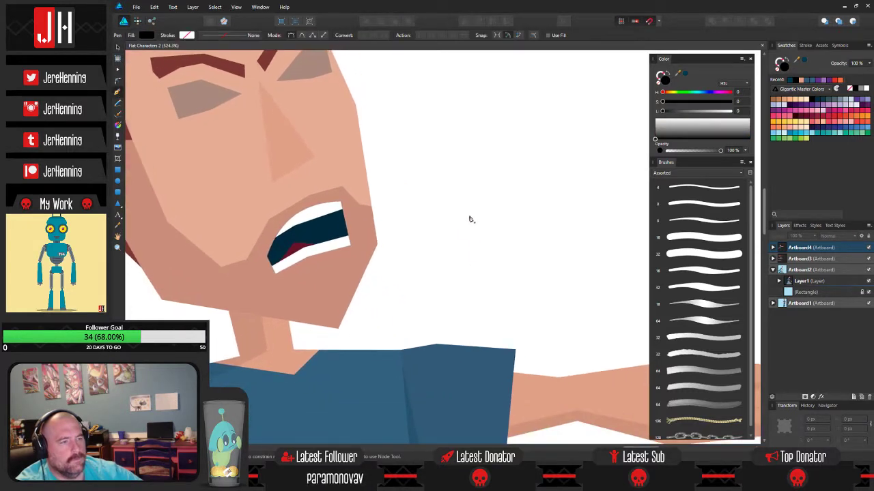
left_click(445, 225)
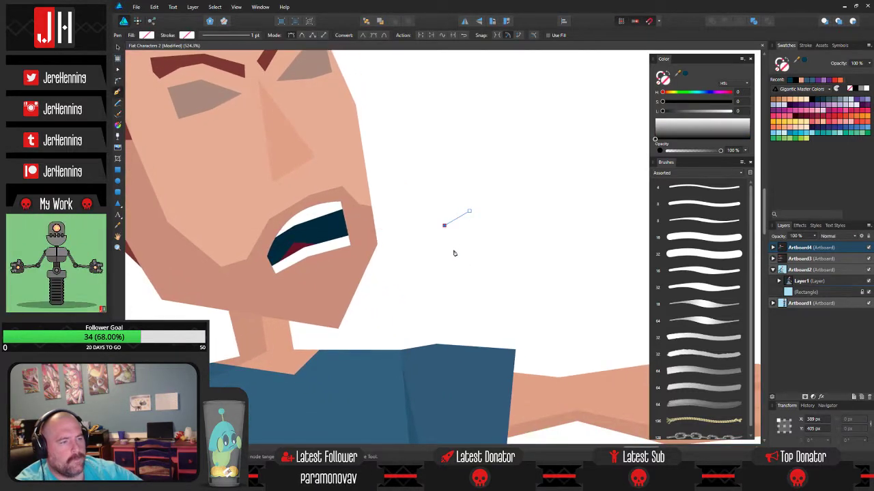
left_click(480, 237)
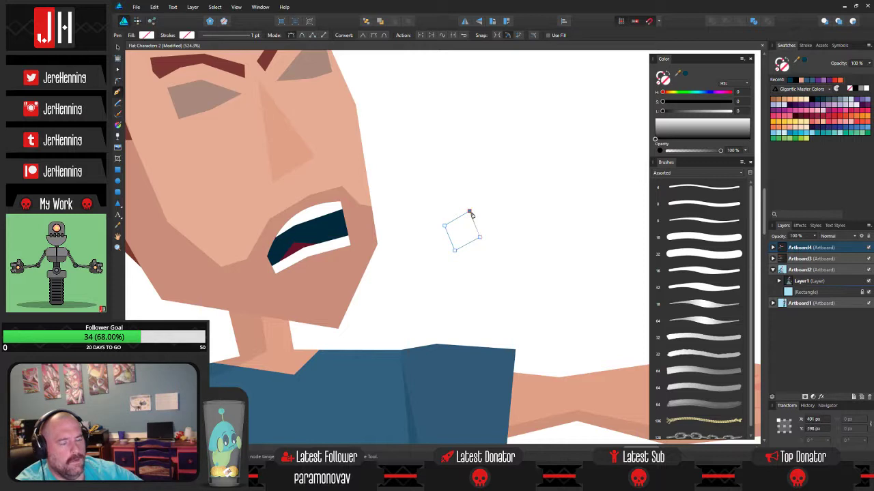
left_click(469, 212)
- Fill the small four-sided shape with the dark navy sampled from the mouth's interior
key("i")
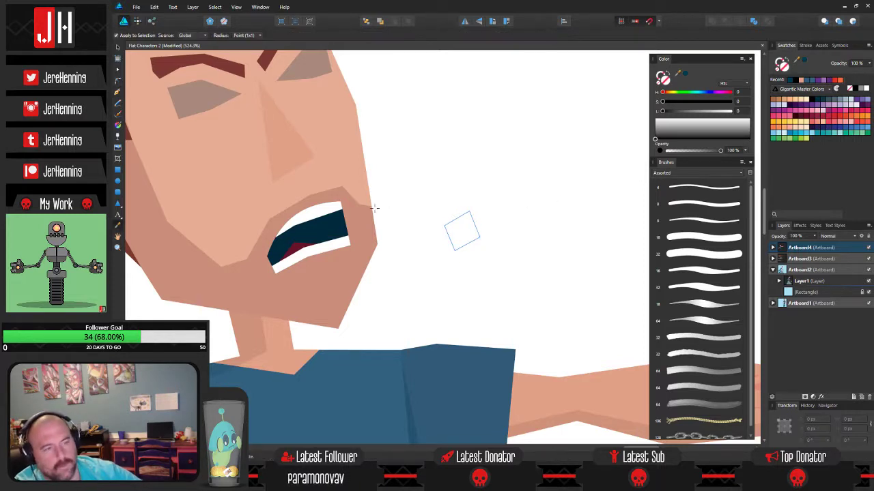
left_click(314, 234)
key("v")
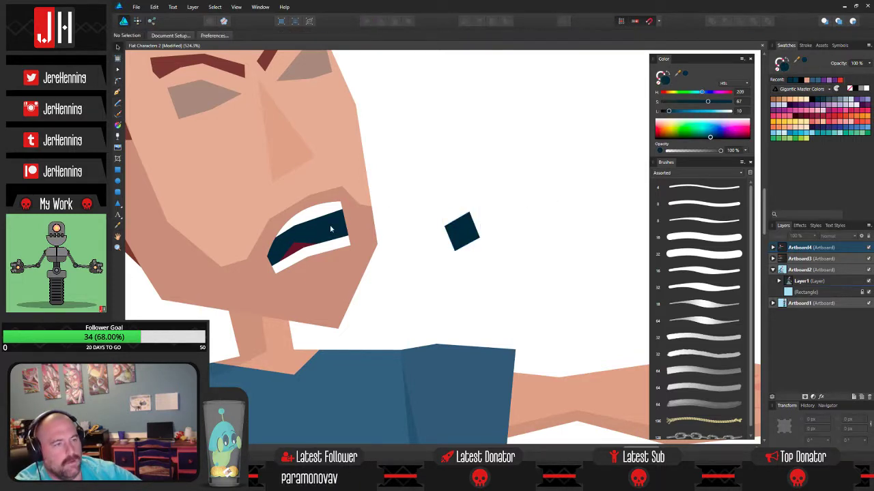
- Move the open, toothed mouth off the face and place the navy four-sided shape on the beard instead
left_click(326, 231)
left_click_drag(325, 231, 568, 233)
left_click_drag(462, 230, 345, 237)
- Widen the navy mouth shape on the beard
left_click(420, 236)
left_click(303, 237)
key("a")
left_click(445, 218)
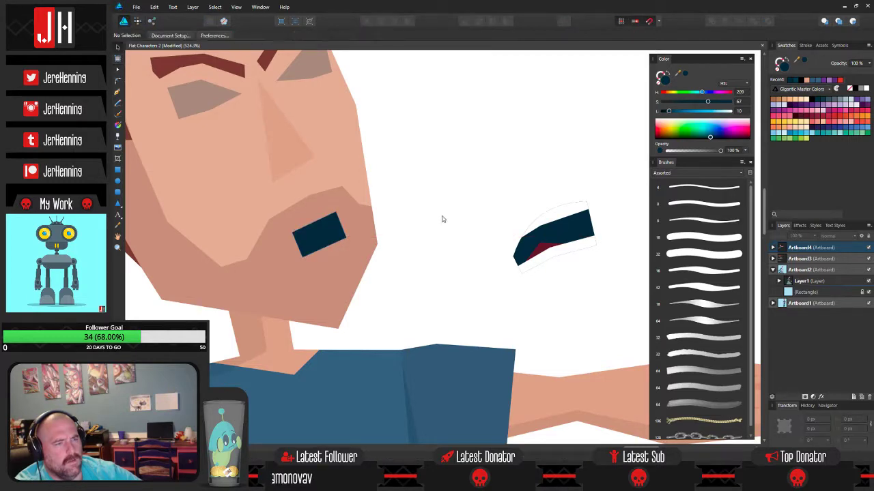
- Rotate the left eyebrow to 105° and the right eyebrow to -75° so that their inner ends rise
scroll(420, 234, "down", 1)
scroll(419, 234, "down", 5)
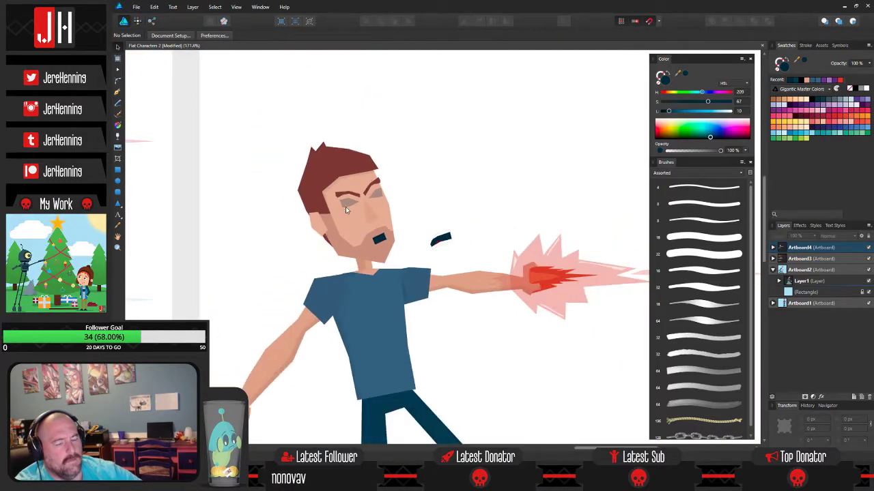
scroll(345, 207, "up", 4)
left_click(350, 193)
left_click(323, 170)
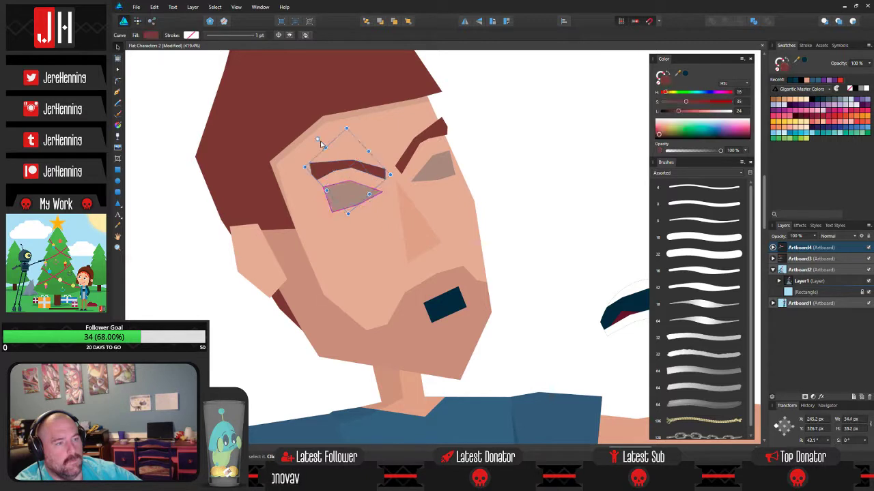
left_click_drag(309, 157, 301, 183)
left_click(421, 140)
left_click_drag(424, 108, 456, 127)
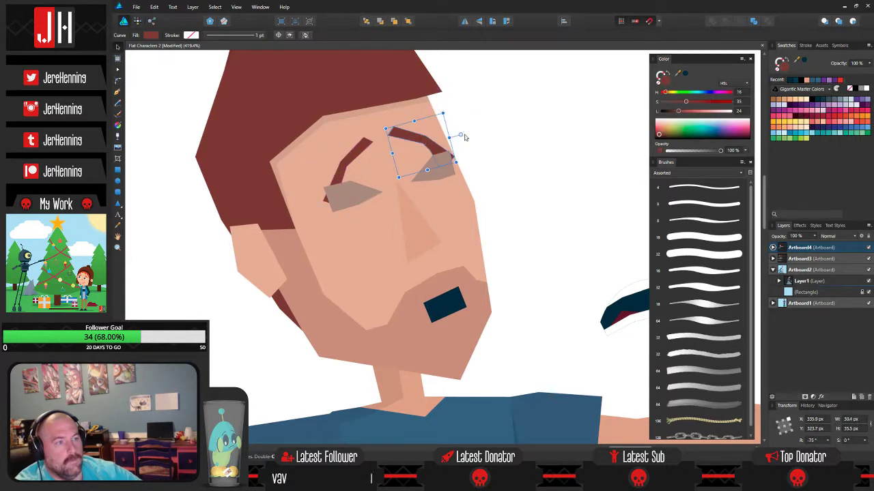
left_click(492, 155)
- Reposition both eyebrows above the eyes, spacing them evenly across the face
left_click(334, 162)
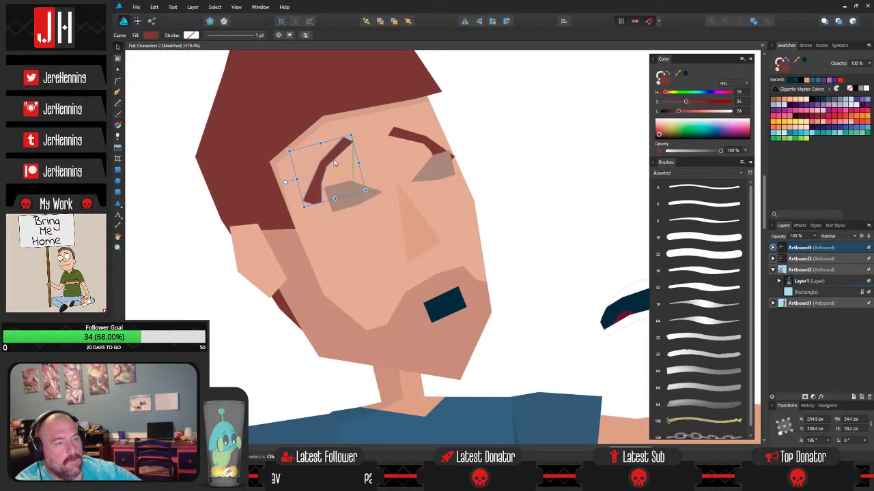
left_click(404, 141, "shift")
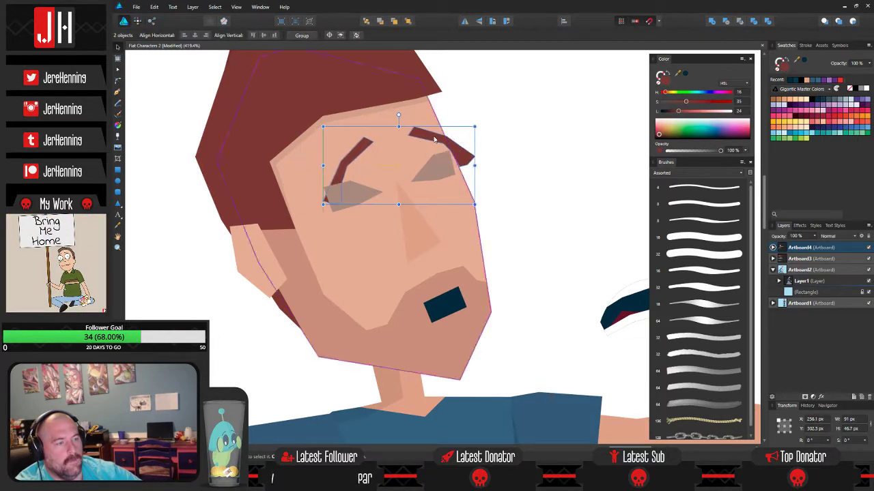
left_click_drag(421, 141, 418, 141)
left_click(428, 141)
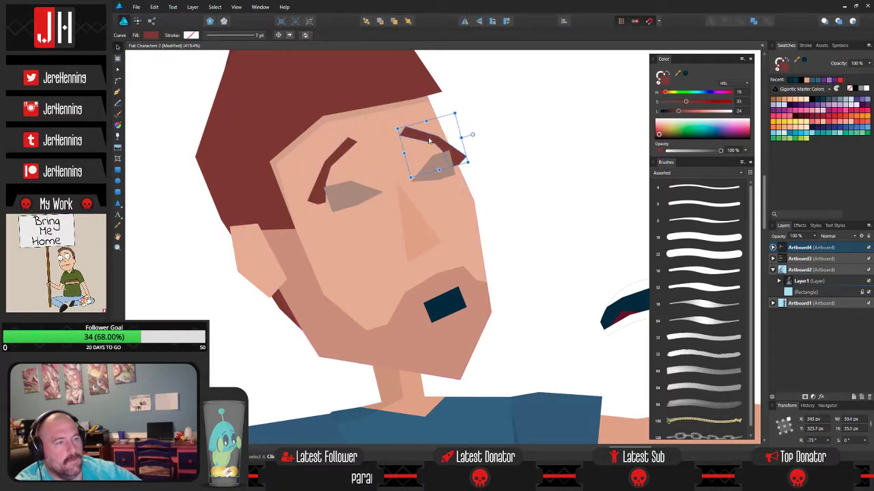
left_click(501, 156)
- Rotate the grey-brown left eye shape upright to about 103°
left_click(361, 181)
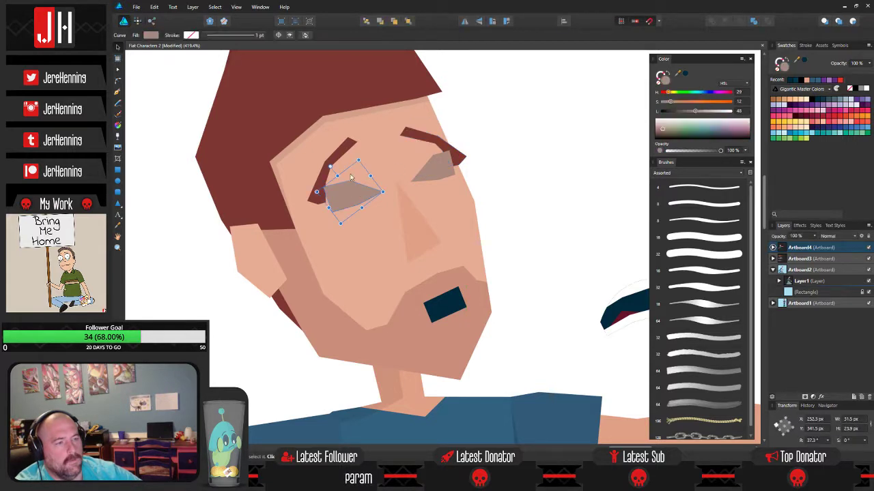
left_click_drag(330, 167, 322, 182)
left_click(502, 188)
scroll(408, 180, "down", 4)
scroll(411, 180, "up", 4)
- Delete both grey-brown eye shapes and tilt both eyebrows closer to horizontal
left_click(354, 179)
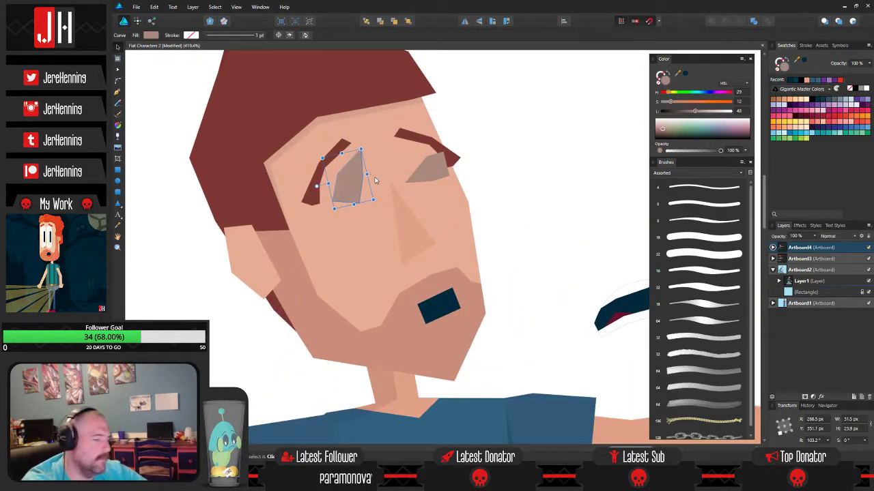
key("Delete")
left_click(324, 165)
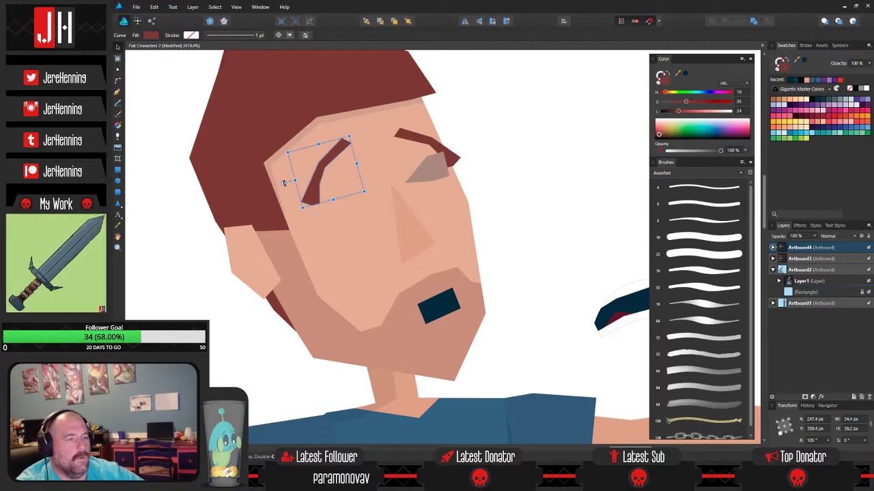
left_click_drag(284, 183, 283, 172)
left_click(413, 143)
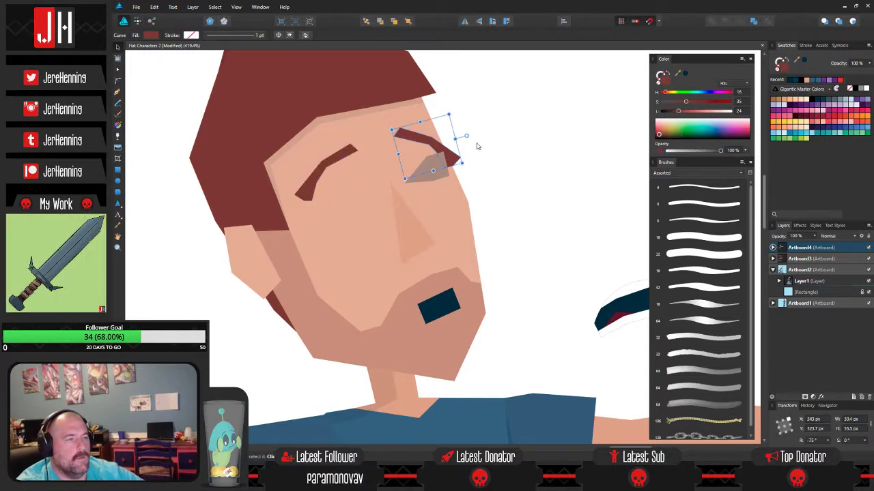
left_click_drag(467, 137, 462, 127)
left_click(429, 168)
key("Delete")
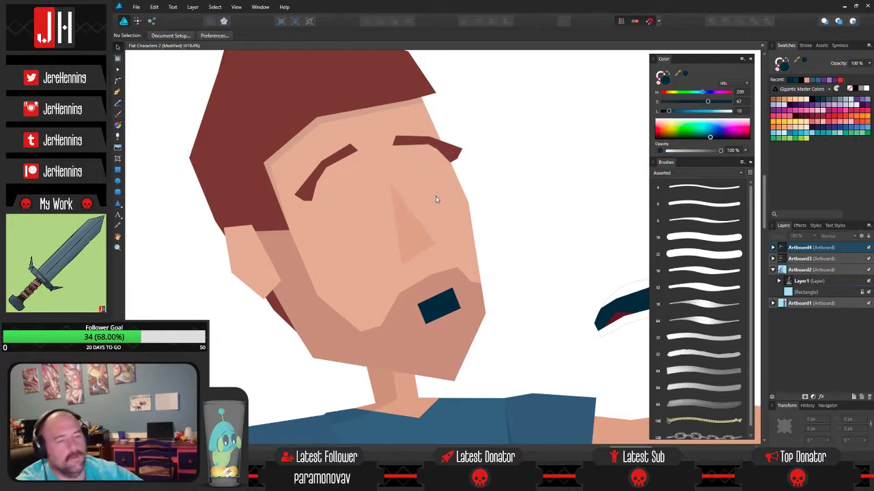
- Examine the character's face and overall pose on Artboard4 at several magnifications
scroll(435, 203, "down", 5)
scroll(417, 196, "up", 3)
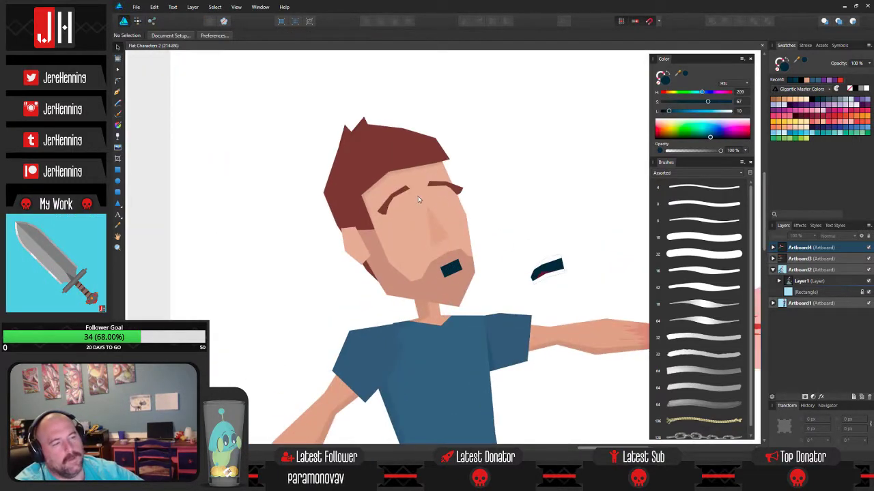
scroll(420, 197, "down", 2)
scroll(421, 196, "up", 2)
scroll(421, 196, "down", 2)
scroll(447, 209, "down", 1)
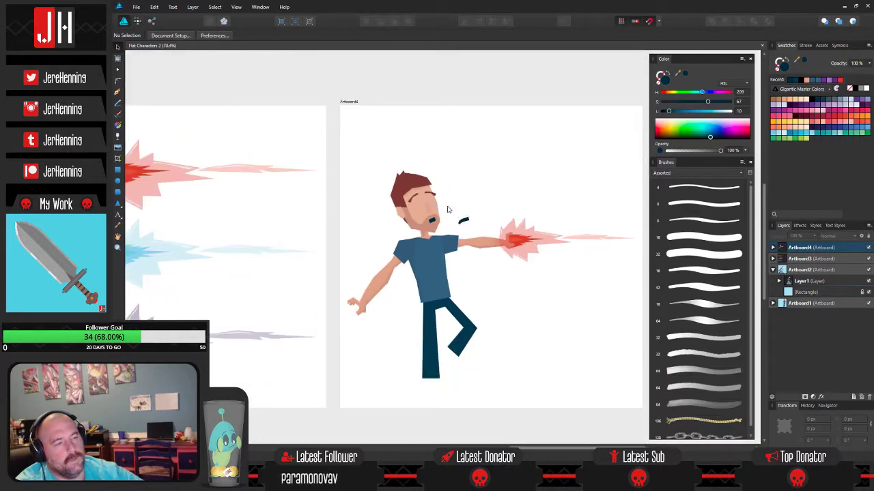
scroll(463, 218, "up", 2)
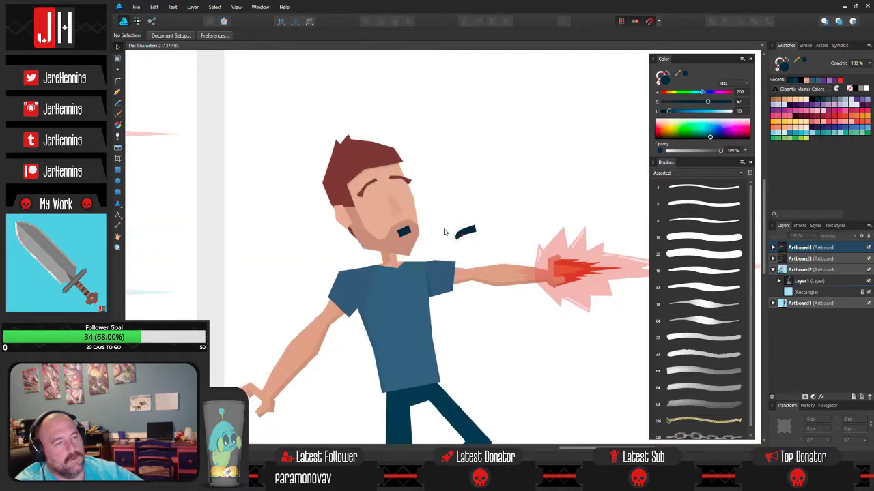
scroll(446, 233, "down", 2)
scroll(412, 226, "up", 3)
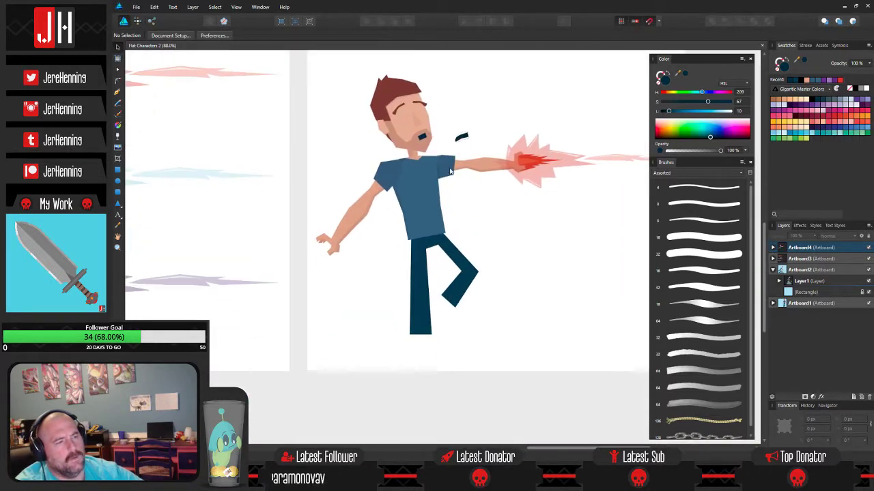
- Copy the dark shoe shape from the shooting character on Artboard2 and paste it onto Artboard4
scroll(298, 279, "down", 3)
scroll(297, 279, "left", 5)
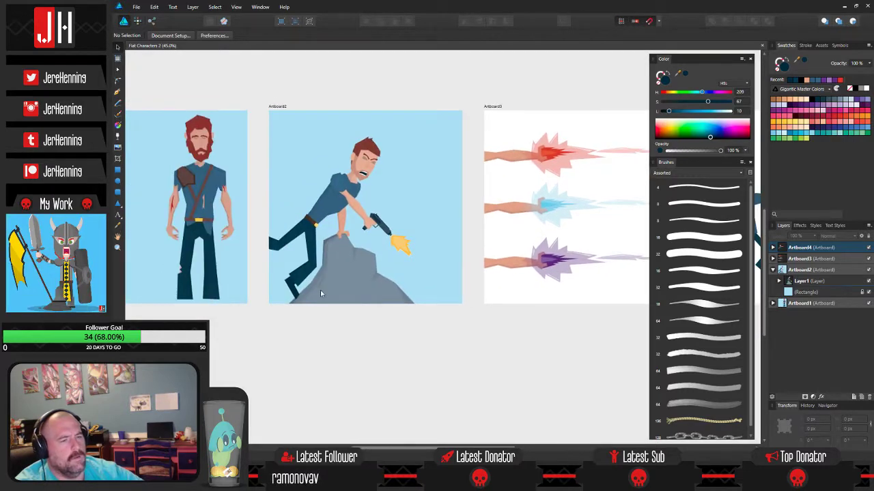
left_click(291, 289)
left_click_drag(331, 268, 129, 271)
left_click_drag(362, 141, 155, 172)
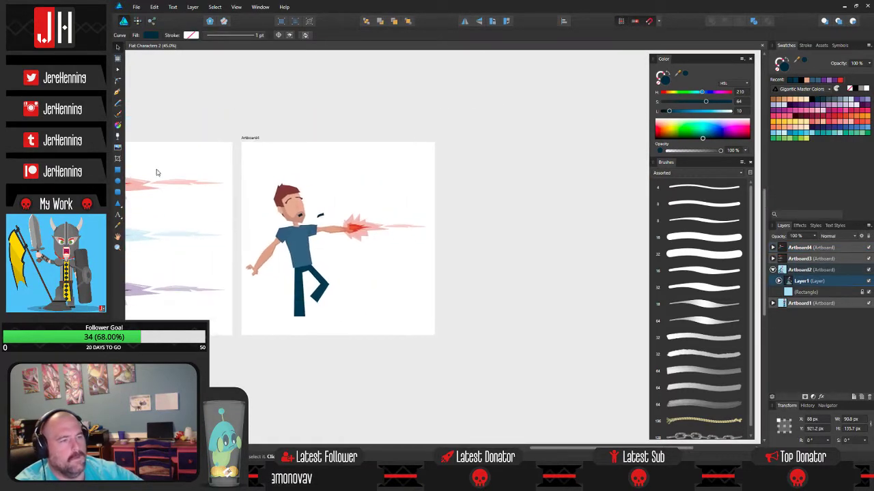
left_click(253, 141)
key("ctrl+v")
- Fit the pasted shoe under the character's straight leg, sent behind the leg and rotated to about 59° so its sole lies flat
scroll(311, 316, "up", 5)
left_click_drag(218, 316, 383, 293)
left_click_drag(346, 263, 361, 307)
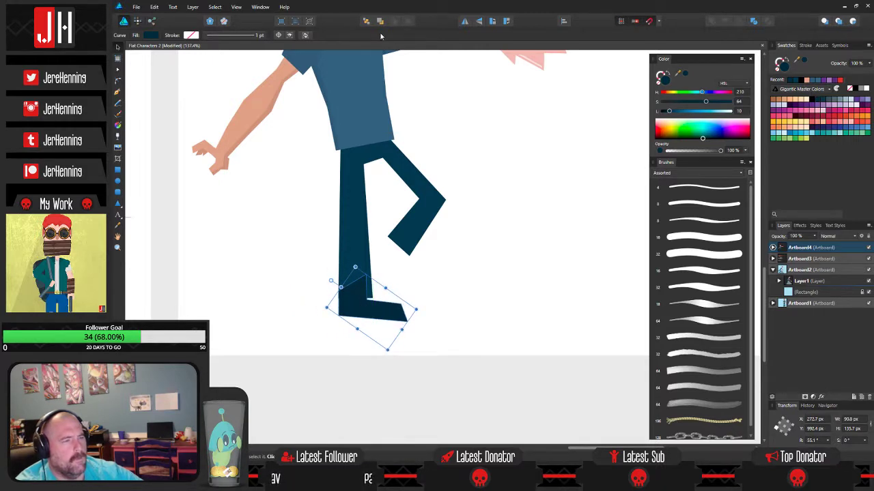
left_click(322, 216)
left_click(373, 312)
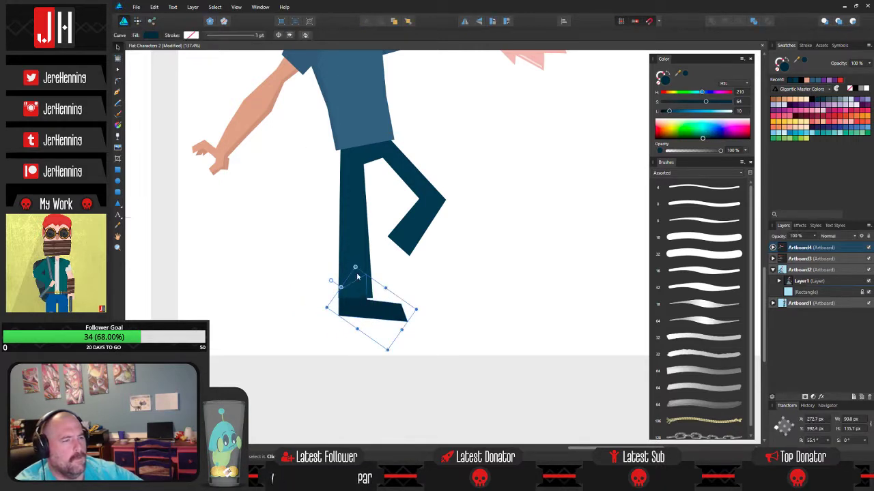
left_click_drag(331, 281, 329, 283)
scroll(362, 323, "up", 3)
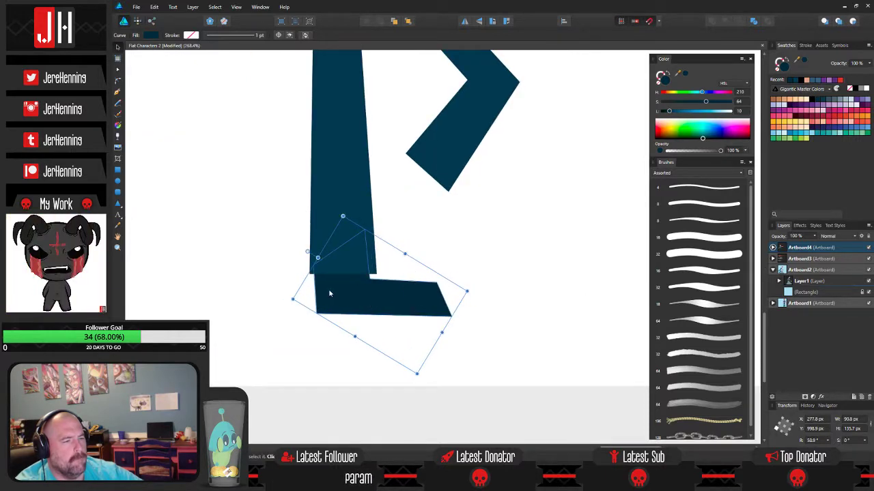
left_click(305, 277)
scroll(305, 277, "down", 2)
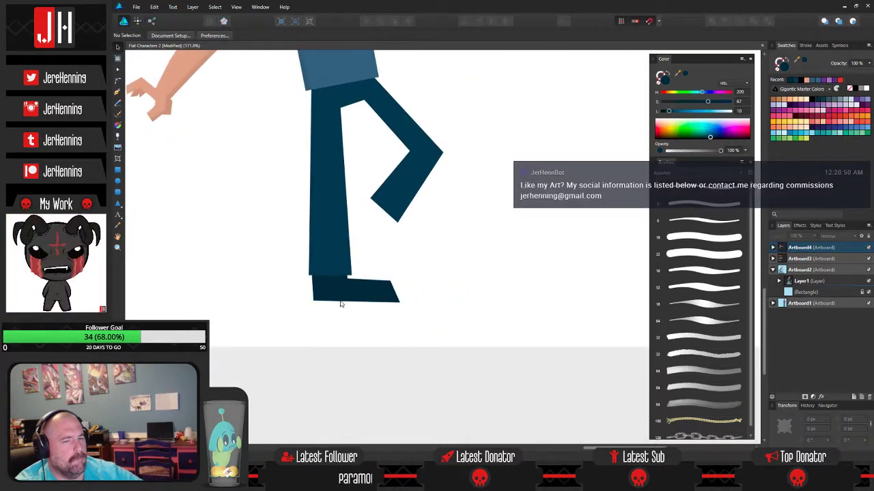
- Duplicate the shoe onto the end of the bent leg, rotated to about 15.6° and aligned with the trouser hem
left_click_drag(339, 296, 408, 231)
left_click_drag(374, 195, 384, 221)
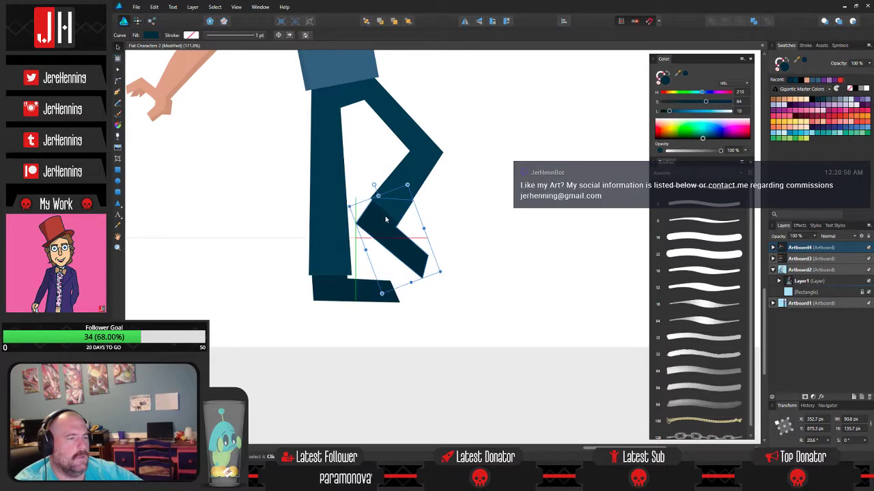
left_click_drag(374, 185, 380, 183)
scroll(380, 232, "up", 2)
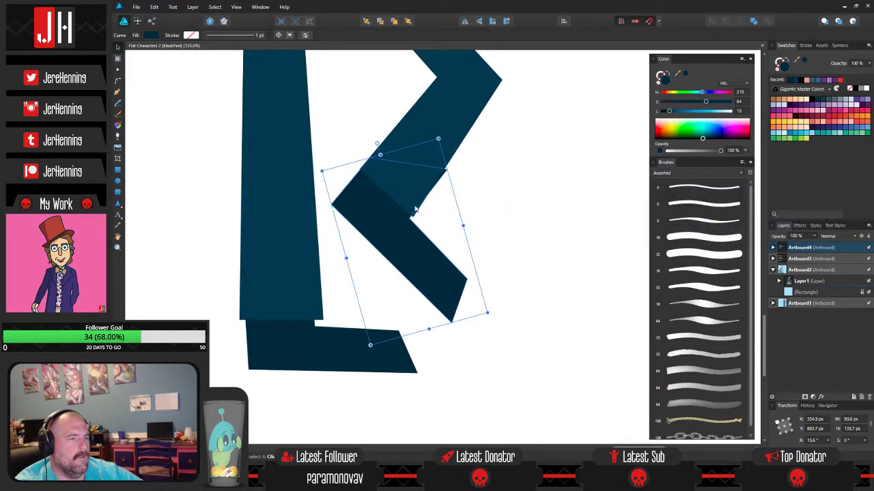
key("a")
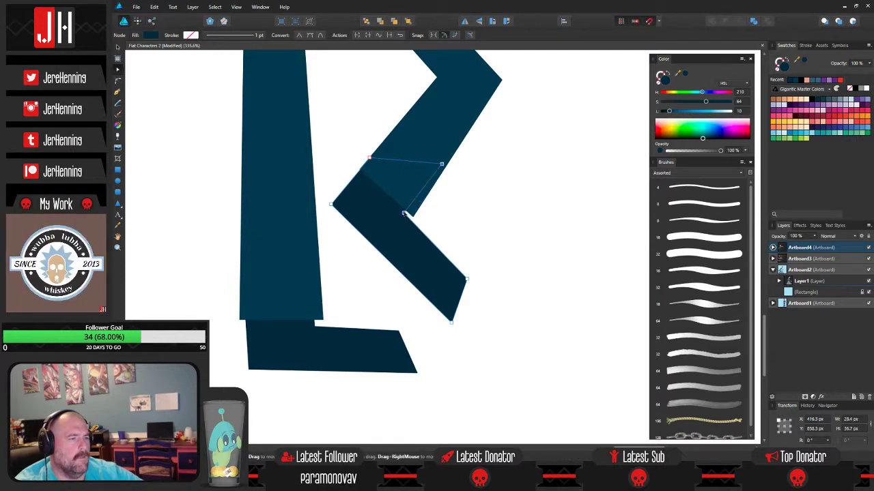
key("v")
left_click_drag(390, 234, 394, 235)
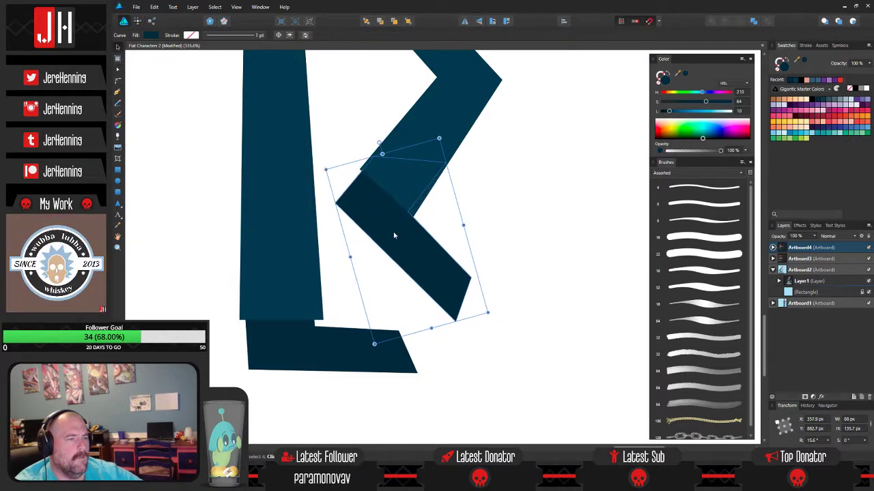
- Pull the front corner of the bent leg's trouser hem slightly outward over the shoe
left_click(449, 150)
key("a")
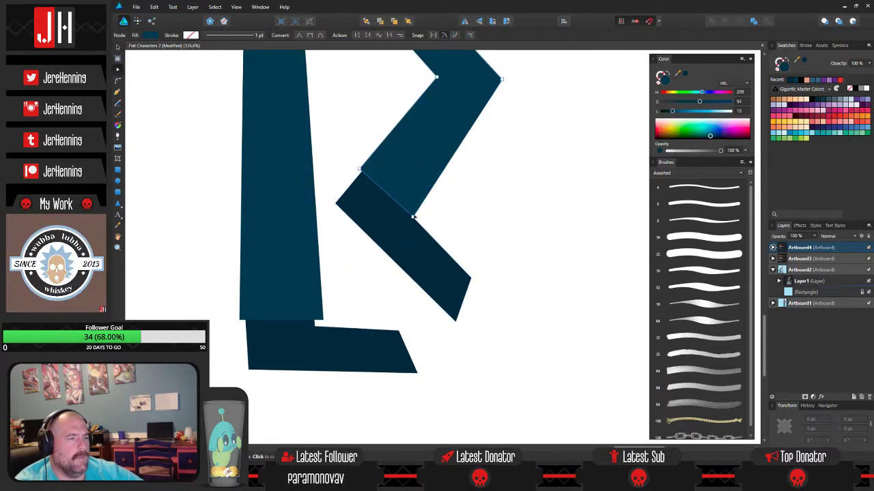
mouse_move(413, 217)
left_mouse_down()
mouse_move(416, 237)
mouse_move(422, 220)
left_mouse_up()
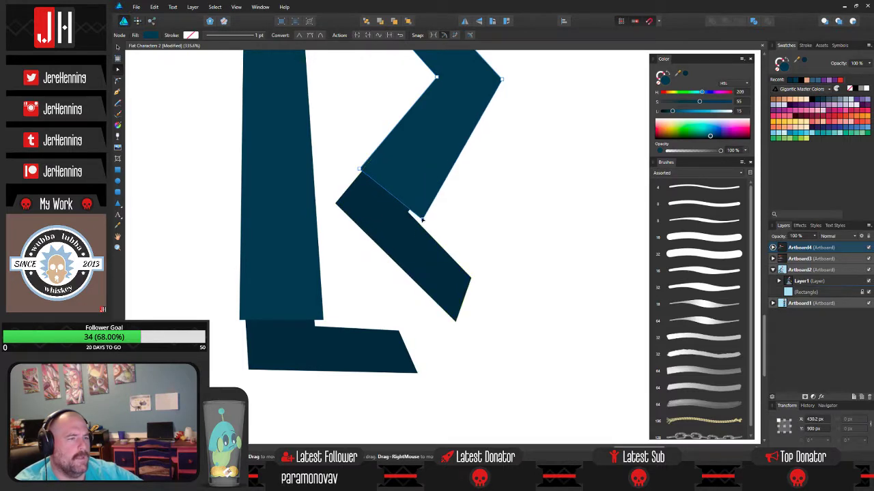
scroll(466, 212, "down", 8)
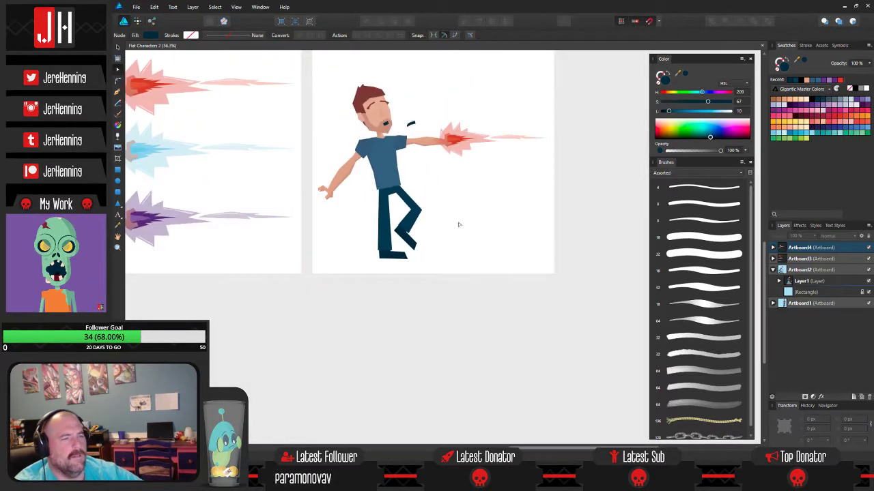
key("v")
scroll(469, 224, "down", 3)
scroll(433, 221, "up", 5)
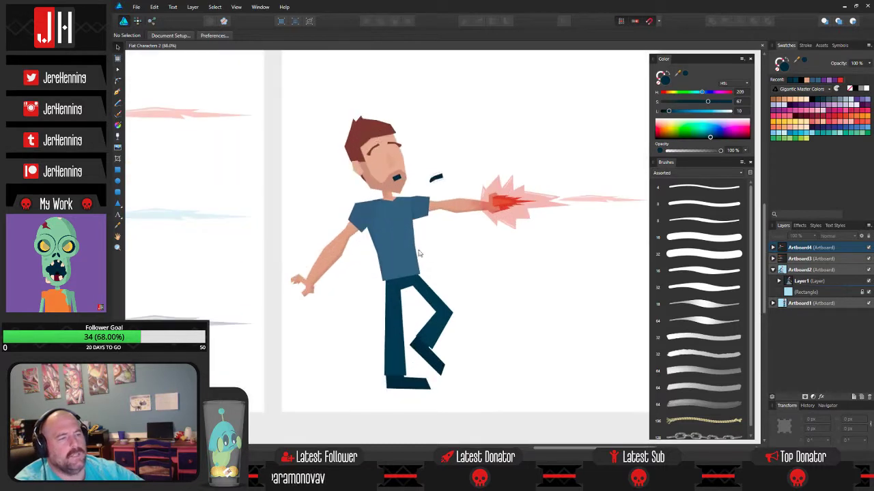
scroll(424, 252, "down", 2)
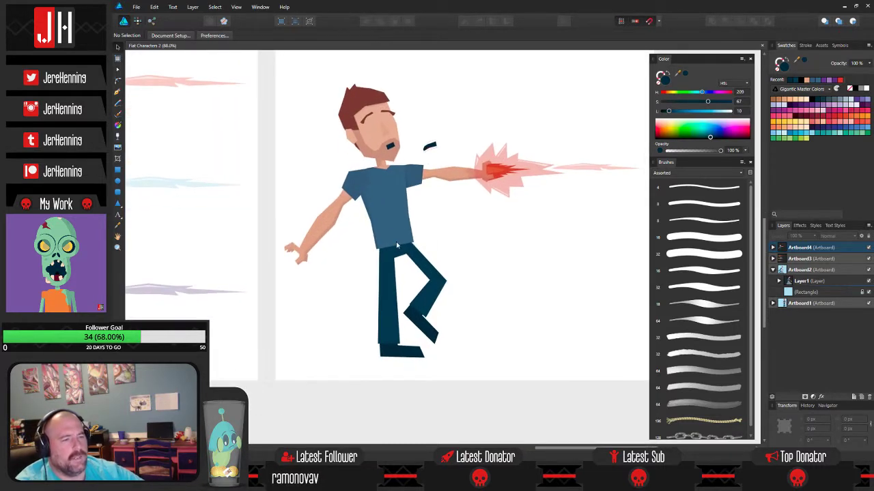
- Draw a closed, flat, elongated polygon for a ground shadow beneath the character's feet with the Pen tool
left_click(118, 93)
scroll(387, 338, "up", 1)
left_click_drag(408, 348, 428, 331)
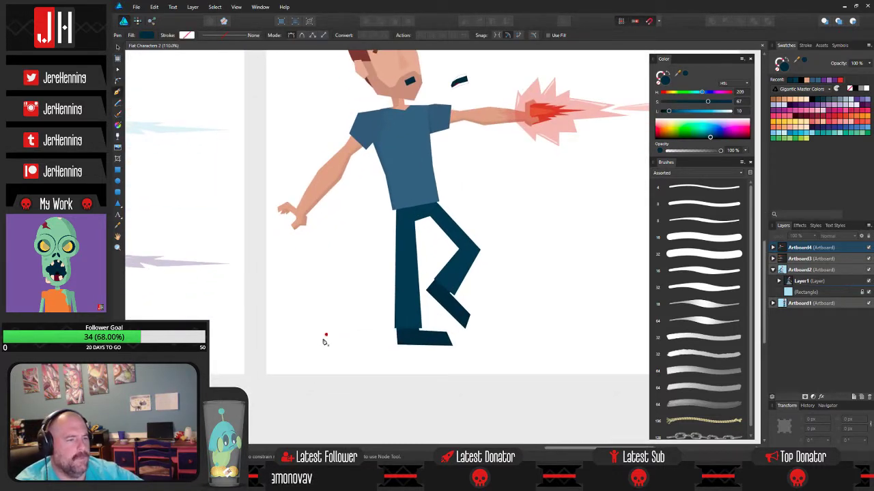
left_click(313, 347)
left_click(373, 358)
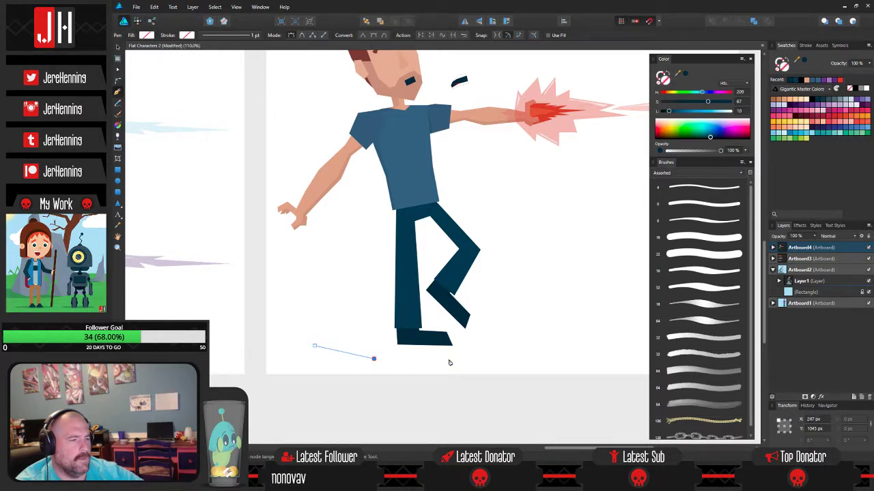
key("ctrl+z")
left_click(313, 346)
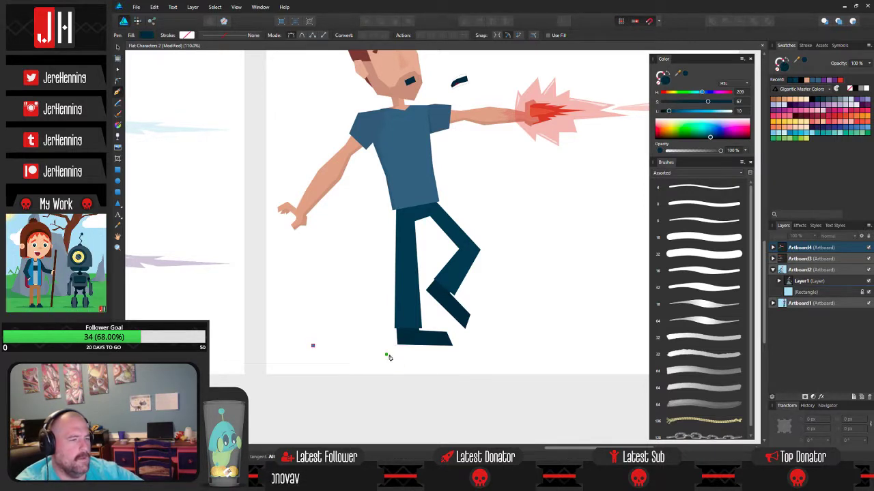
left_click(386, 355)
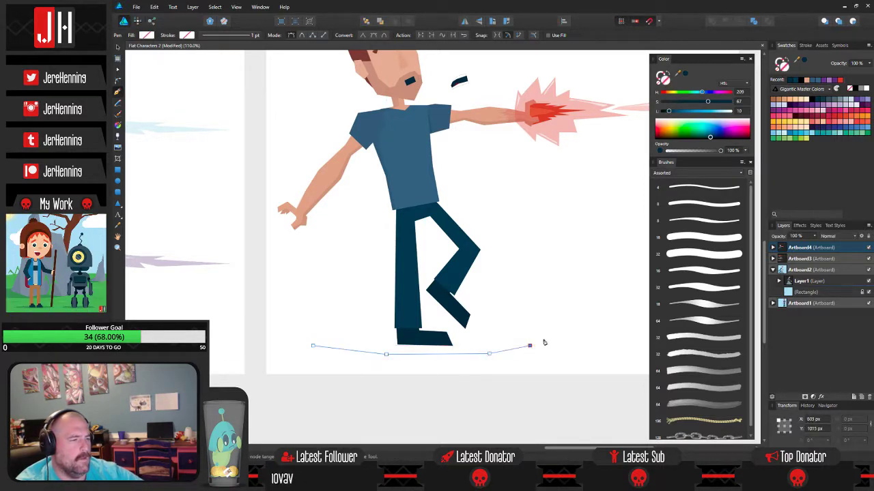
left_click(491, 335)
left_click(452, 335)
left_click(375, 338)
left_click(313, 345)
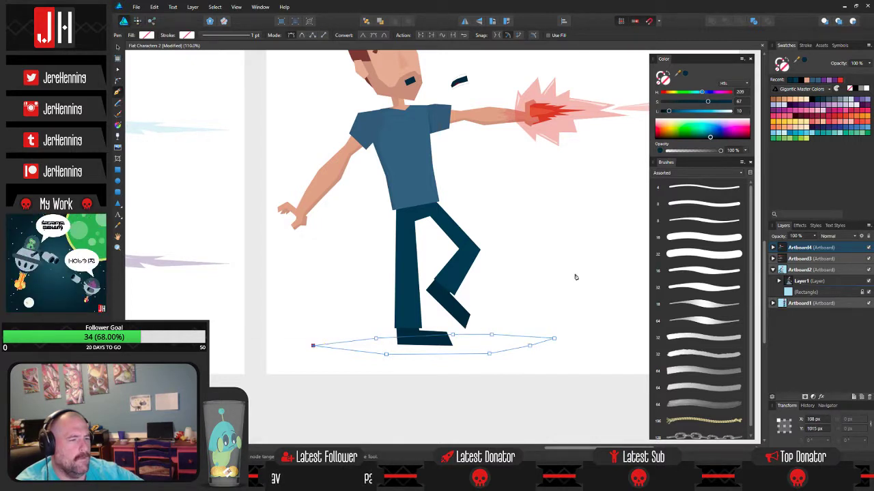
- Fill the ground shadow with black and lower its opacity to 50%
left_click(811, 100)
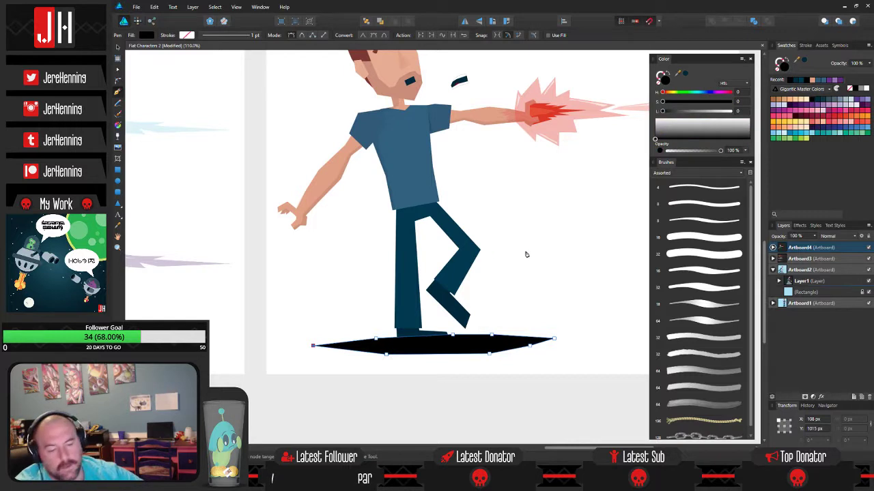
key("3")
key("4")
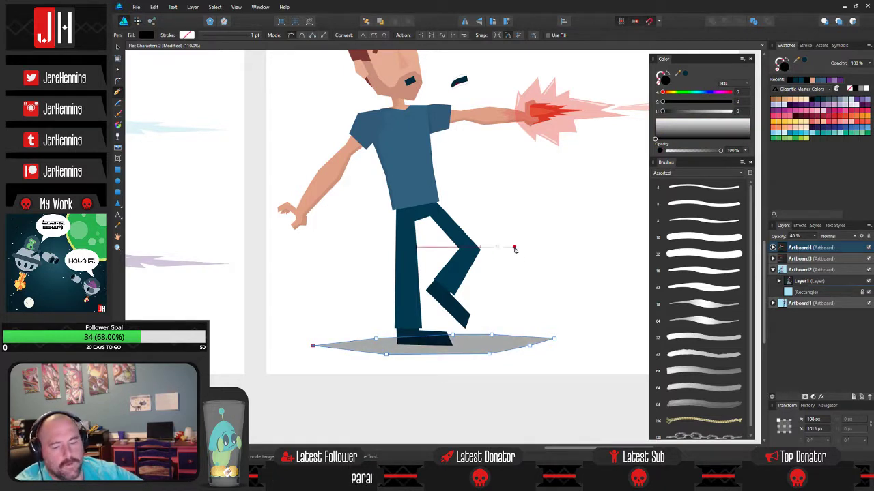
key("5")
key("v")
left_click(512, 290)
left_click(492, 348)
left_click(531, 241)
- Delete the spare mouth shape floating beside the character's face
scroll(497, 304, "down", 5)
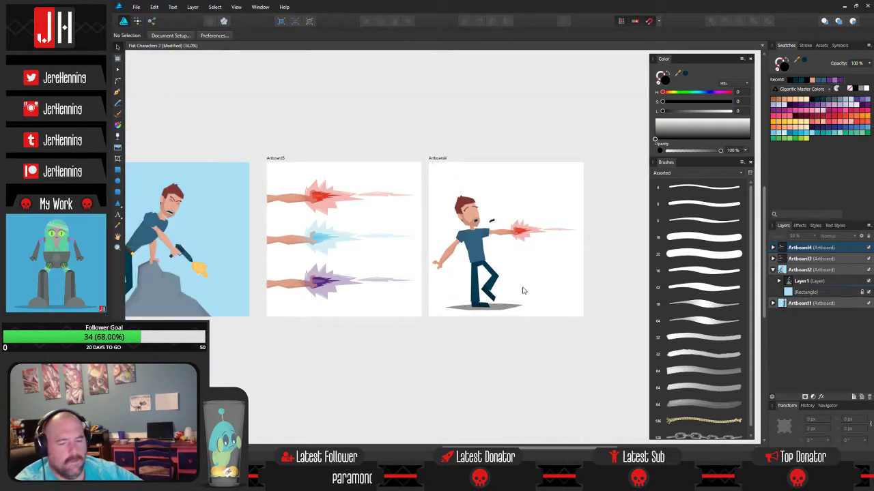
scroll(523, 291, "up", 4)
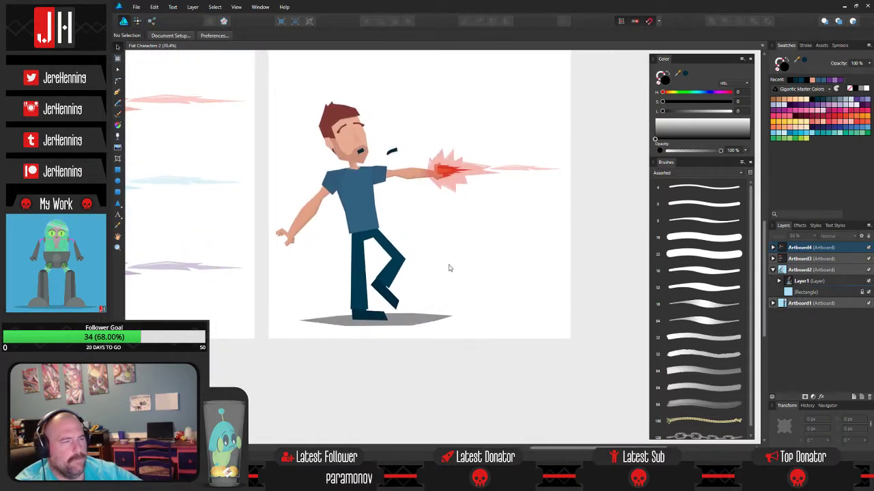
left_click(415, 226)
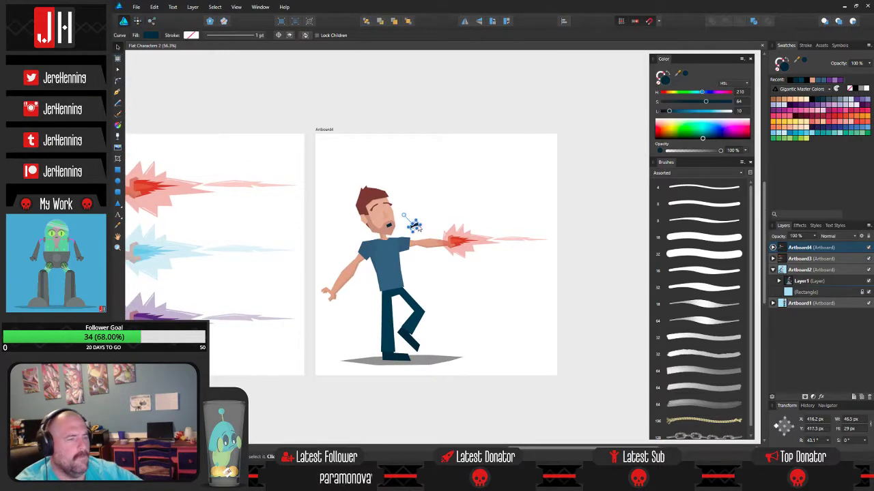
key("Delete")
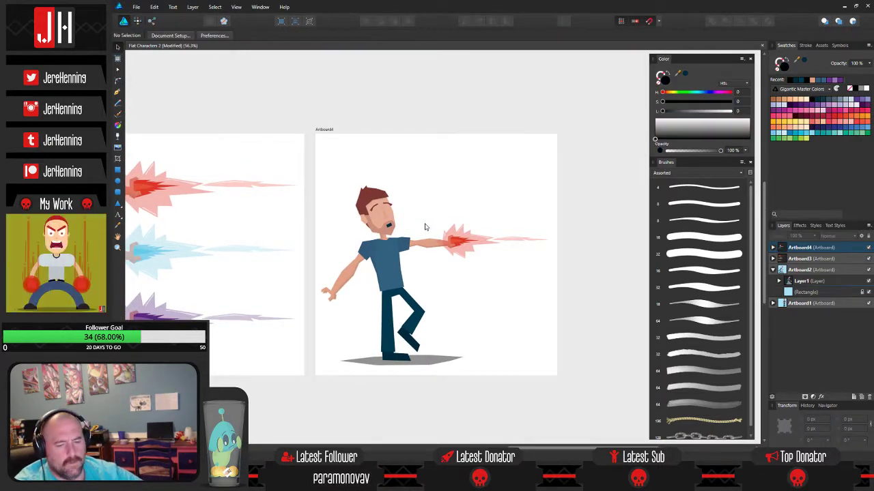
- Try removing the white teeth from the mouth of the Artboard2 character, and undo the deletions
scroll(364, 226, "down", 4)
left_click_drag(174, 210, 363, 242)
scroll(363, 241, "up", 7)
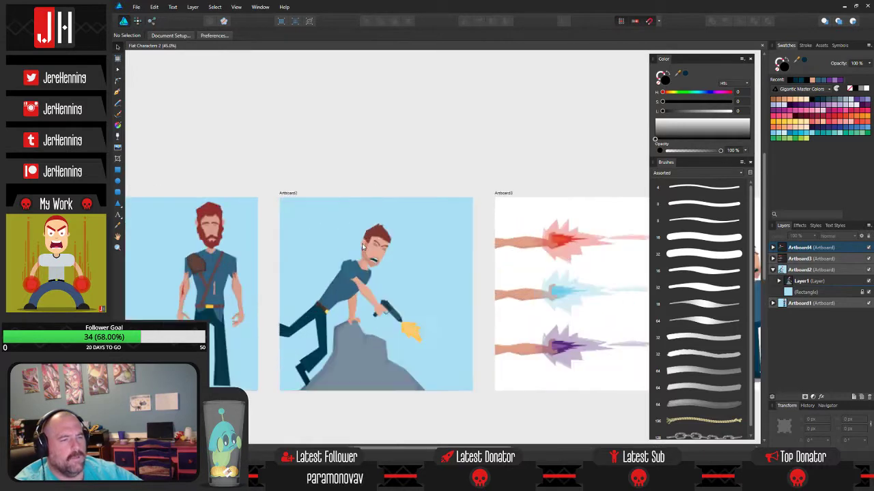
scroll(385, 275, "up", 3)
left_click(389, 296)
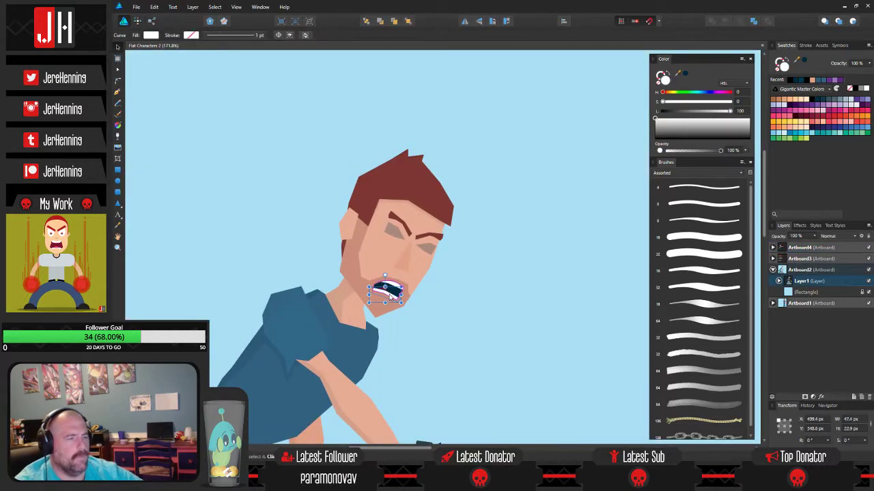
key("Delete")
left_click(396, 286)
key("Delete")
left_click(386, 291)
key("Delete")
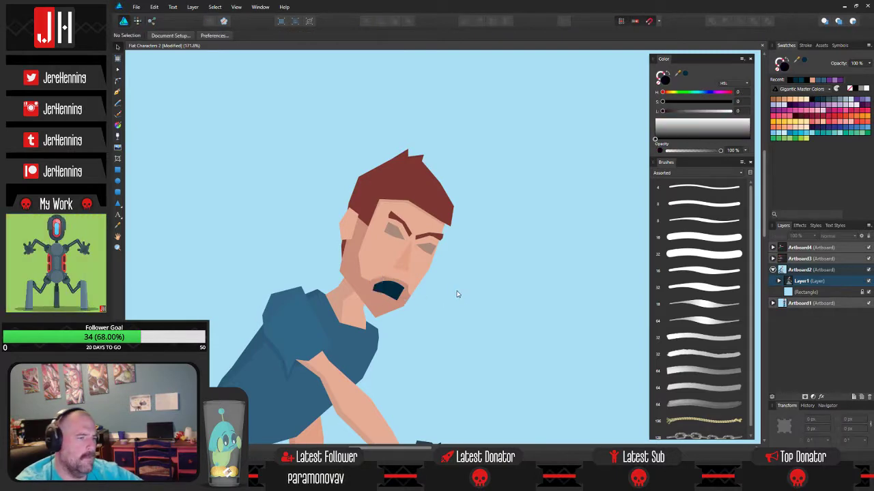
key("ctrl+z")
key("ctrl+z")
- Draw a black ellipse eye about 21 by 19.6 px beneath one brow of the Artboard4 character, with a copy beneath the other brow
scroll(460, 295, "down", 8)
left_click_drag(479, 301, 392, 280)
scroll(392, 280, "right", 2)
scroll(477, 259, "up", 6)
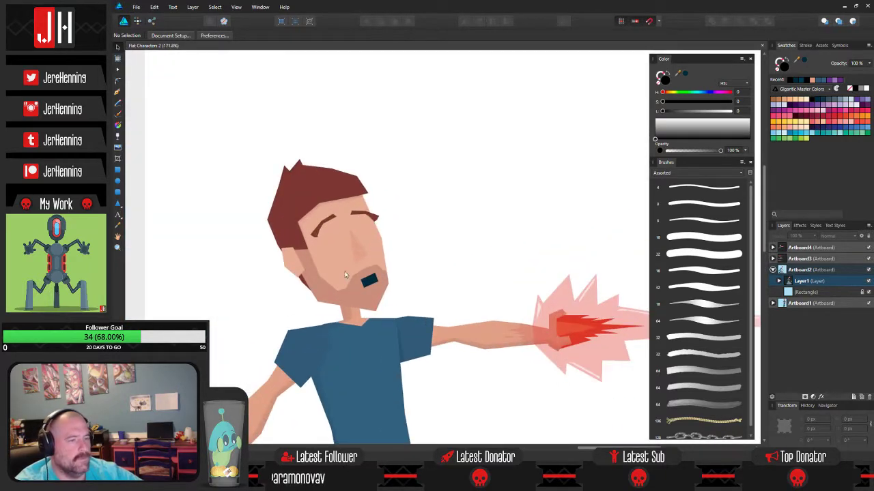
left_click(117, 180)
left_click_drag(321, 239, 383, 216)
scroll(336, 251, "up", 3)
scroll(383, 215, "down", 4)
scroll(415, 203, "up", 6)
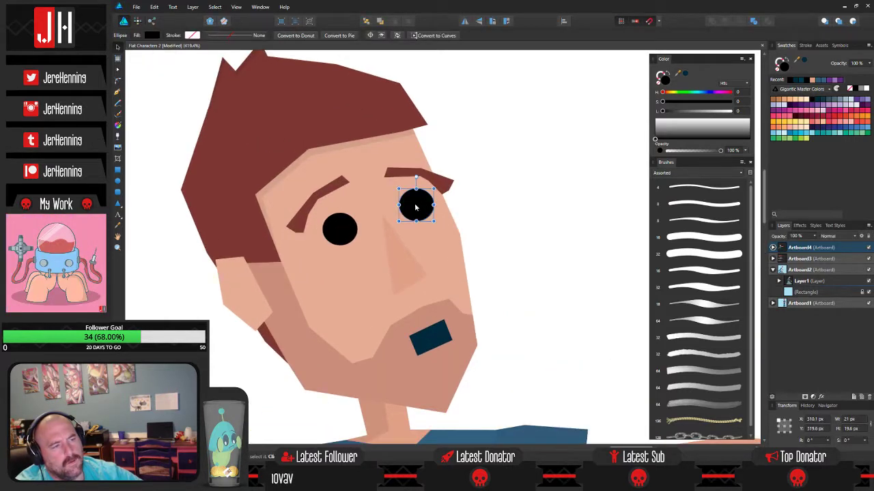
- Reduce the opacity of both eyes, trying 60% and settling on 80%
left_click(341, 225, "shift")
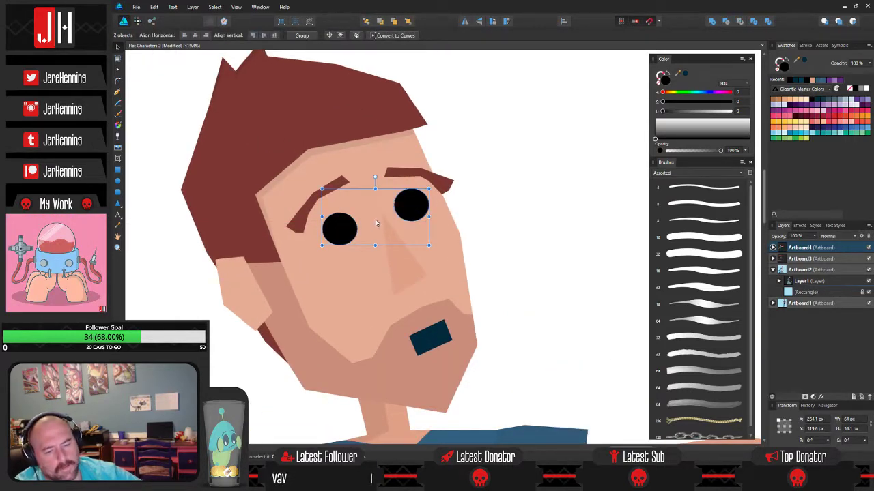
key("6")
left_click(524, 229)
scroll(417, 234, "down", 4)
left_click(385, 233)
left_click(418, 228, "shift")
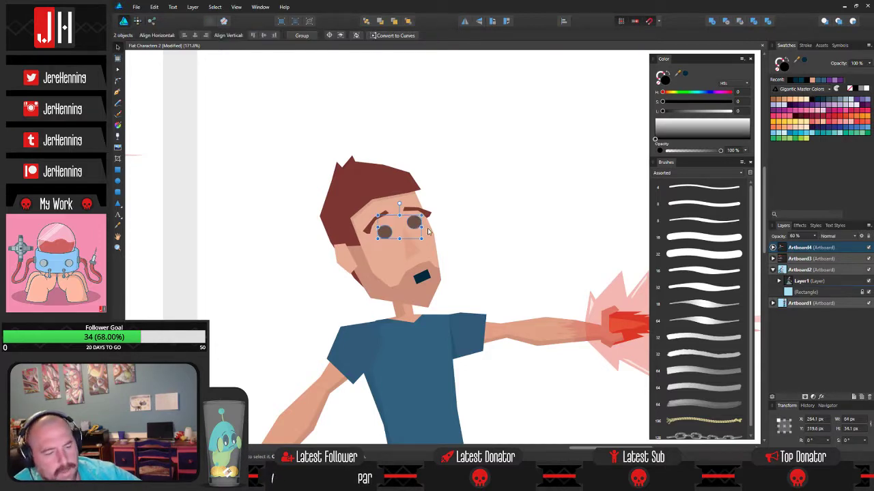
left_click(518, 229)
- Nudge the eye nearer the ear slightly toward the nose
scroll(382, 246, "down", 2)
scroll(383, 247, "up", 6)
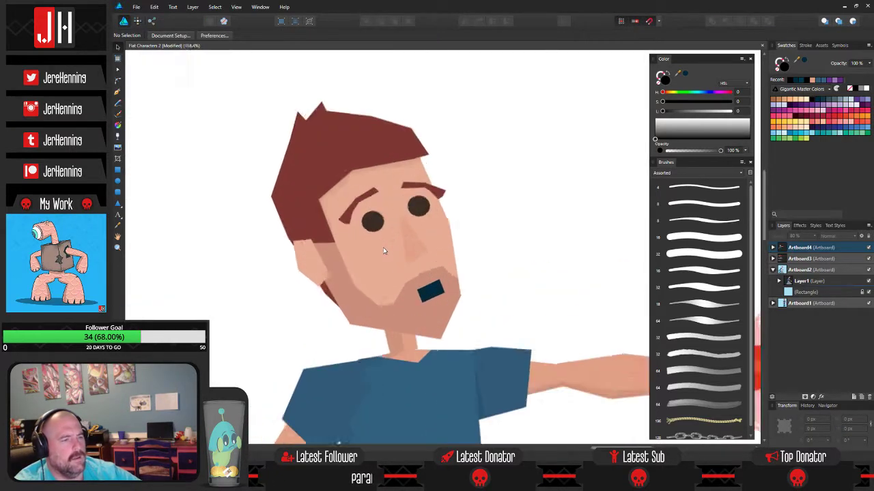
left_click_drag(382, 215, 376, 210)
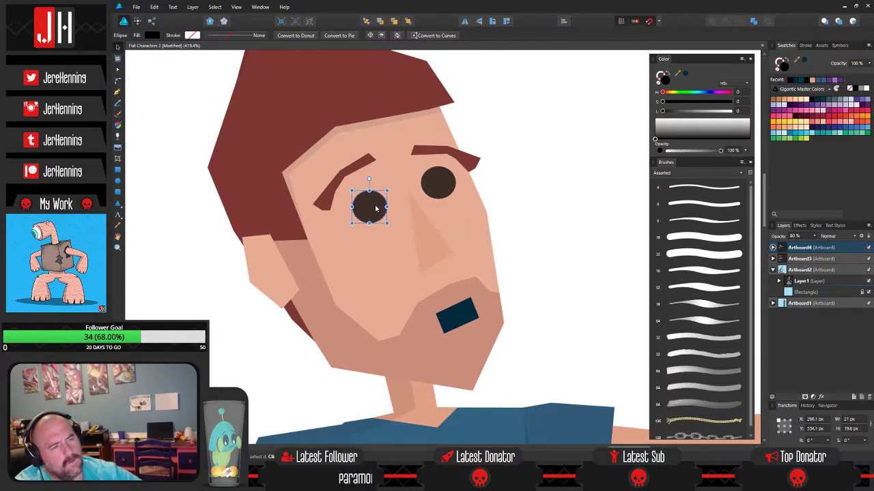
left_click(504, 222)
scroll(410, 215, "down", 5)
- Rotate both eyebrows slightly, raising the outer end of the one farther from the ear
scroll(401, 216, "up", 6)
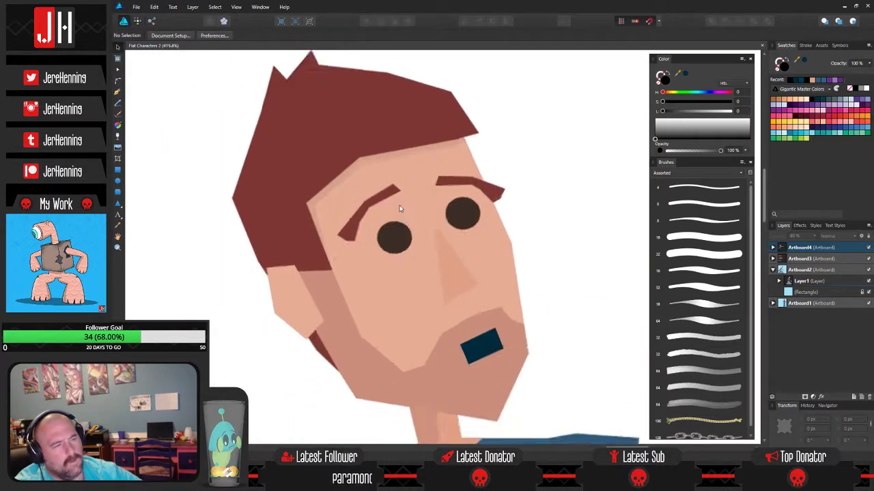
left_click(386, 196)
left_click_drag(309, 214, 310, 219)
left_click(491, 179)
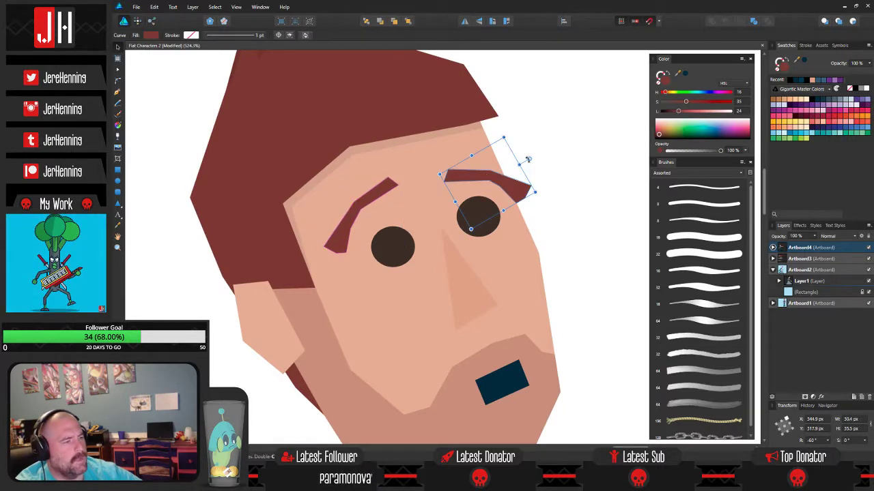
left_click_drag(526, 157, 524, 155)
left_click(544, 213)
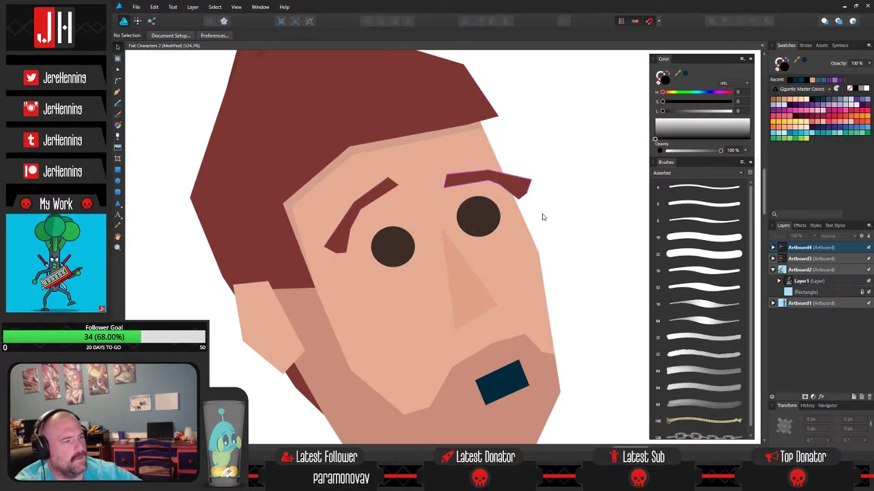
- Draw a closed shading polygon with the Pen tool, overlapping the back edge of the standing trouser leg from shirt hem to ankle
scroll(532, 205, "down", 5)
scroll(471, 150, "up", 2)
scroll(470, 149, "down", 8)
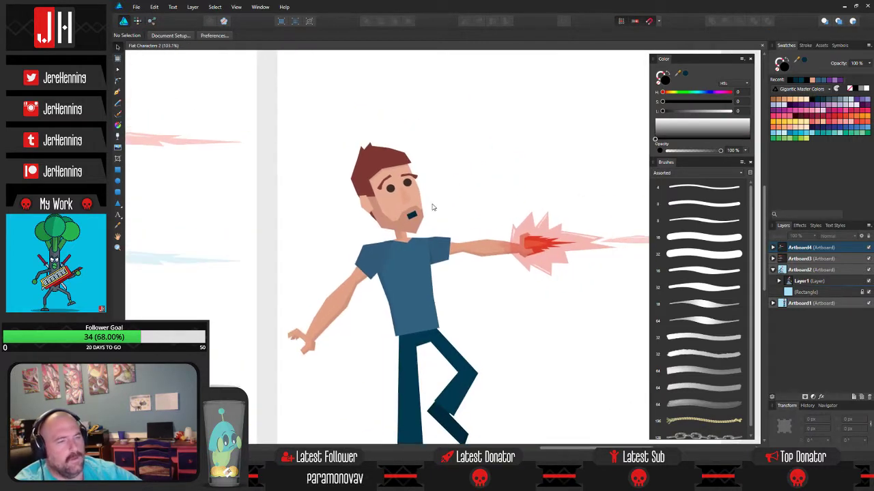
scroll(366, 203, "up", 3)
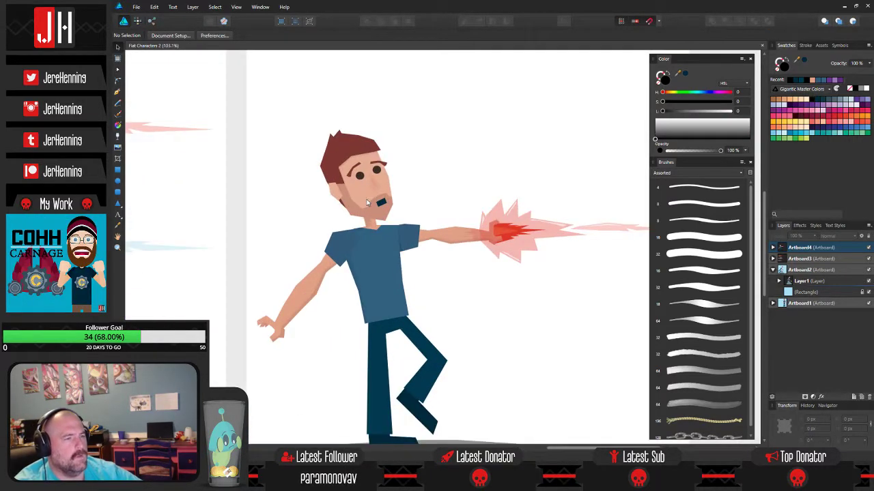
scroll(368, 202, "down", 2)
scroll(357, 273, "up", 5)
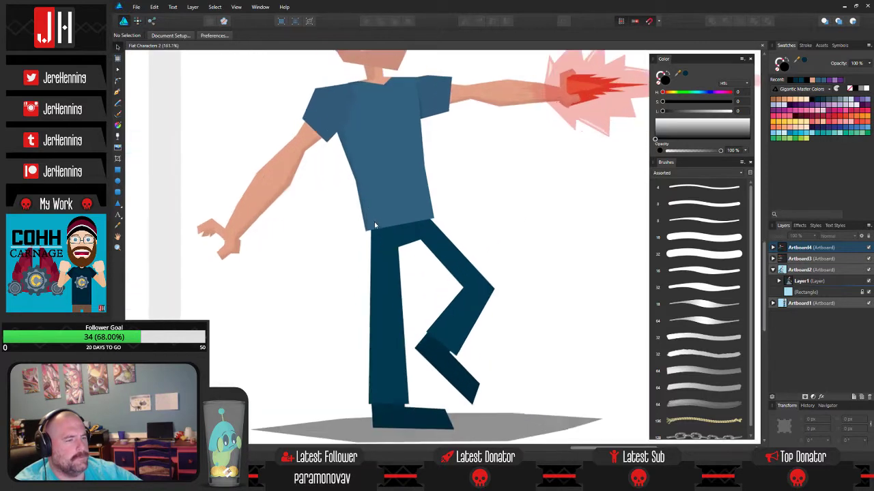
left_click(117, 90)
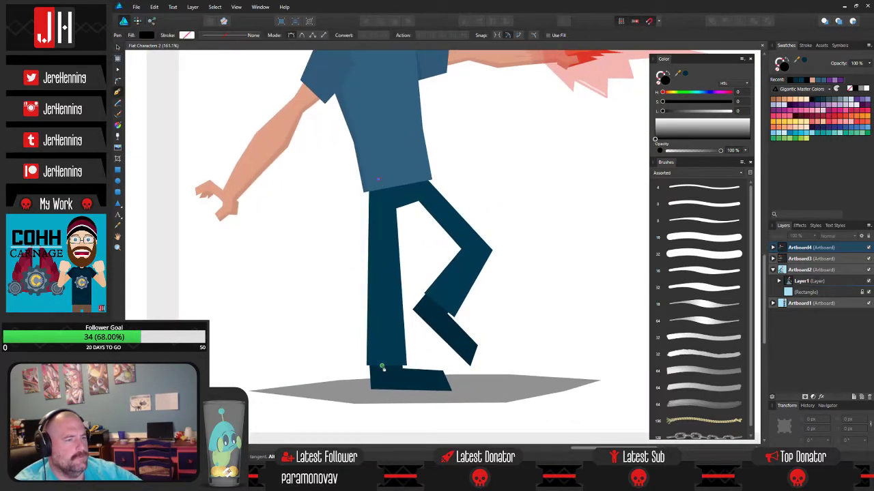
left_click(378, 179)
left_click(374, 374)
left_click(321, 360)
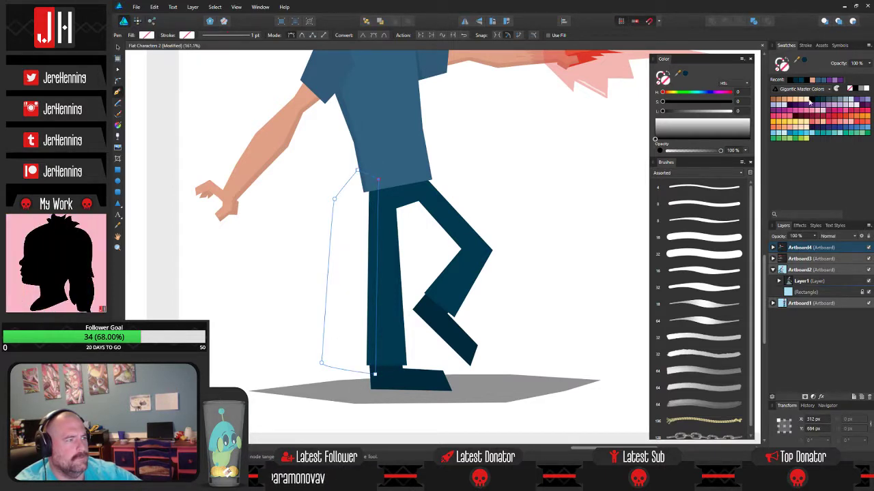
- Fill the standing leg's shading polygon with black at 20% opacity and clip it inside the trousers
left_click(855, 89)
key("2")
key("ctrl+x")
key("v")
key("ctrl+v")
scroll(380, 273, "up", 4)
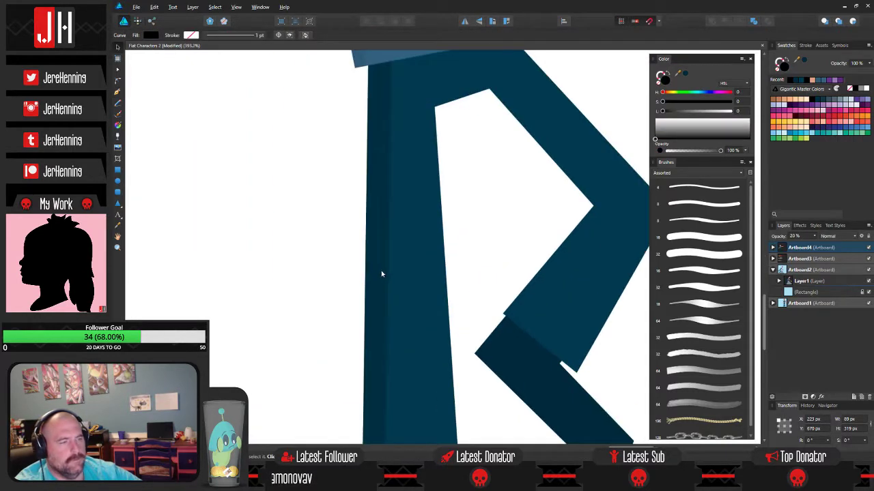
key("ctrl+d")
- Draw a closed shading polygon along the inner edge of the bent leg with the Pen tool, raising its top node at the crotch
scroll(352, 258, "down", 4)
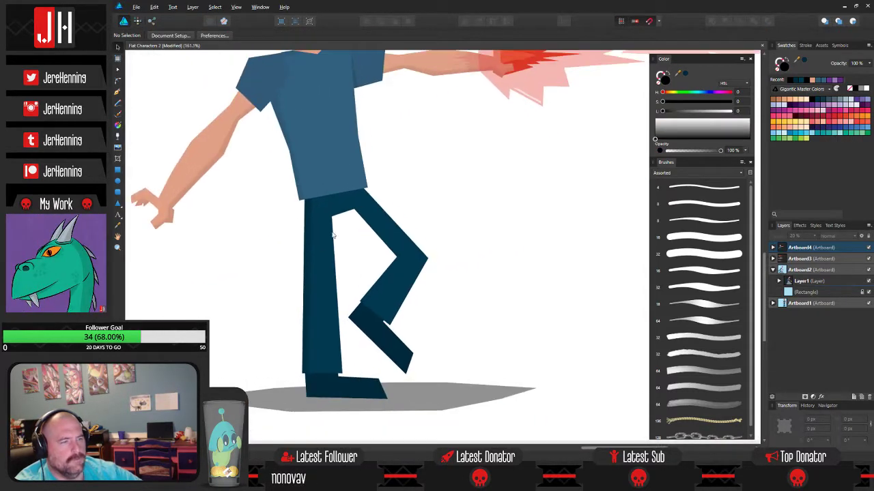
scroll(305, 198, "up", 2)
left_click(117, 88)
scroll(400, 224, "up", 2)
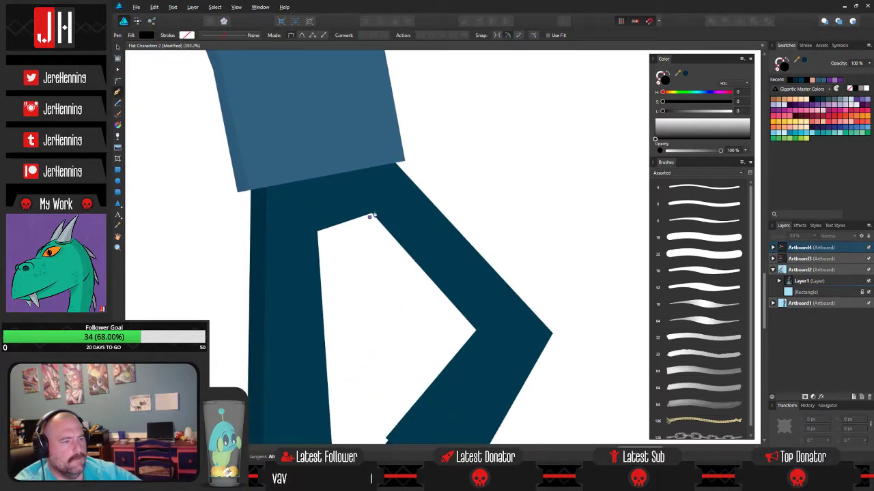
left_click(372, 215)
left_click_drag(445, 258, 353, 218)
left_click(398, 291)
scroll(382, 300, "down", 2)
left_click(304, 340)
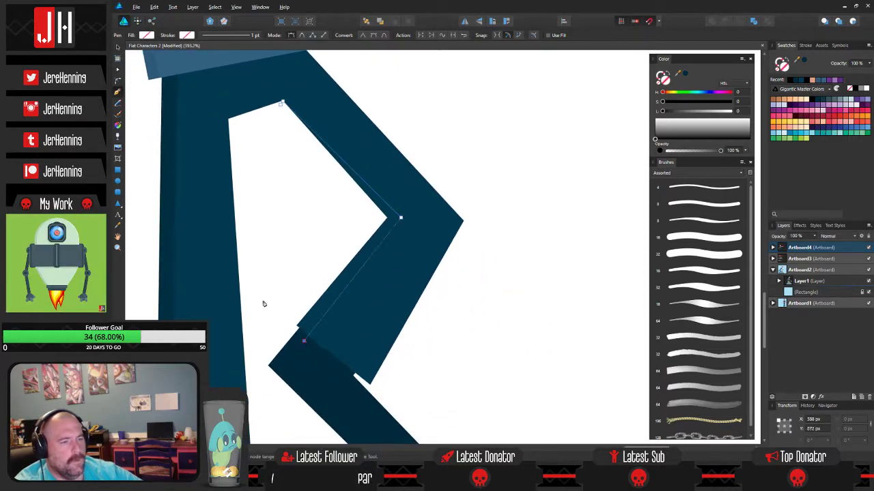
left_click(282, 105)
left_click_drag(284, 98, 285, 95)
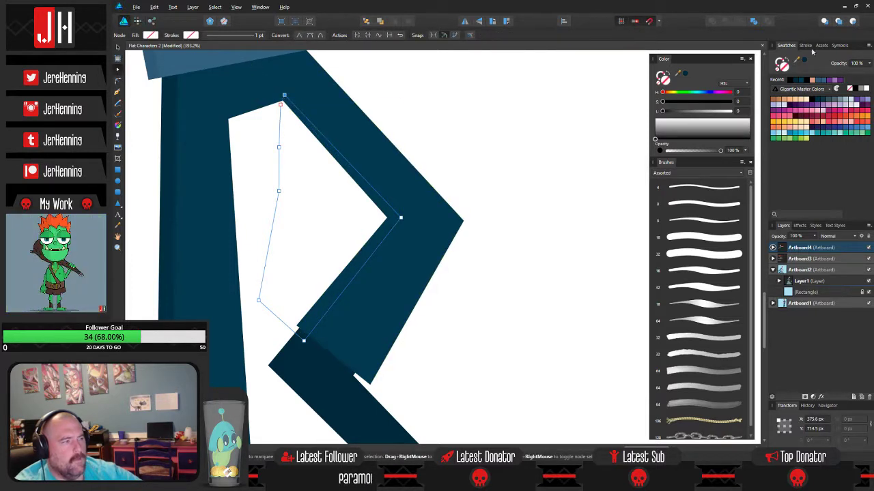
- Fill the bent leg's shading polygon with black at 20% opacity and clip it inside the trousers
left_click(855, 90)
key("2")
key("ctrl+x")
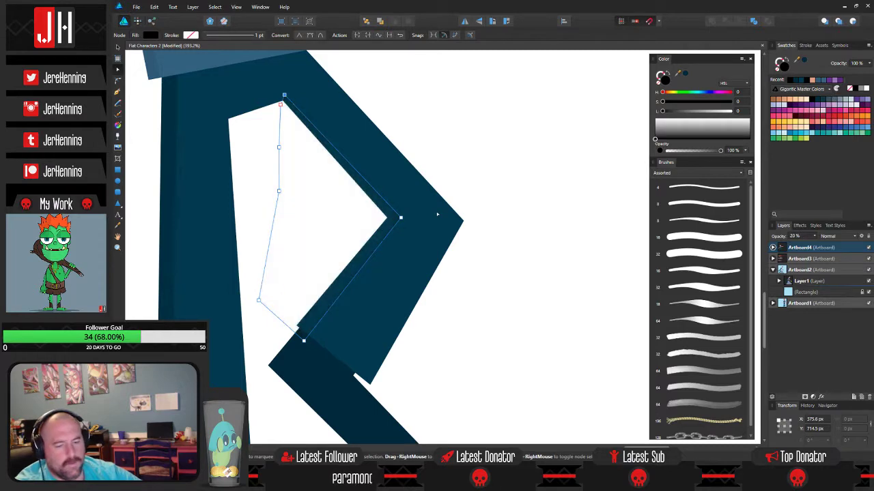
key("v")
scroll(418, 239, "down", 8)
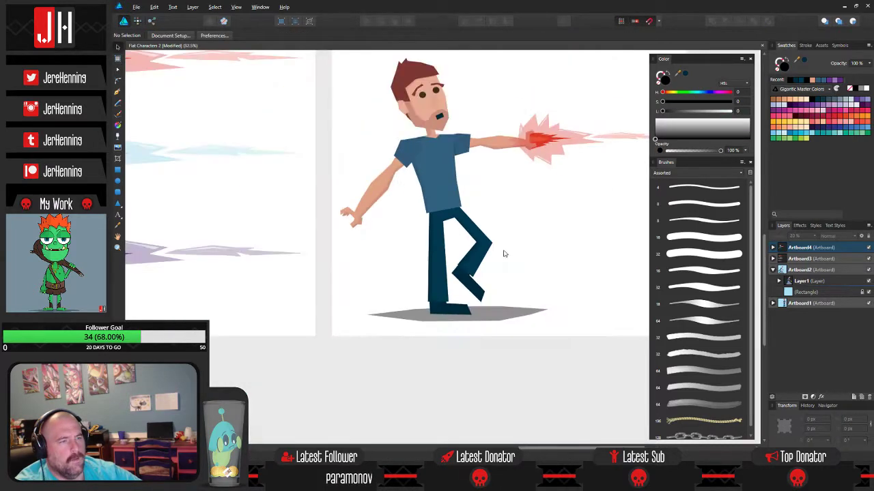
- Scale both of the character's eyes down together to about 20 by 18.6 px each
scroll(437, 237, "down", 3)
scroll(419, 198, "up", 6)
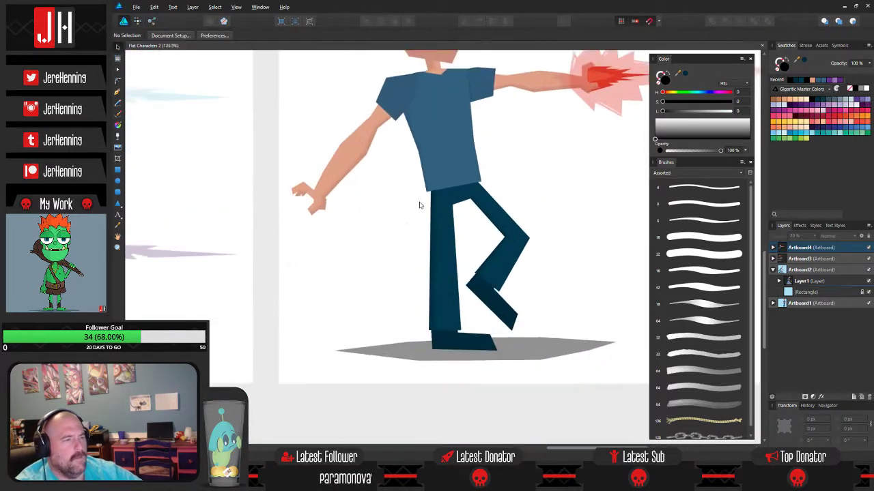
scroll(417, 202, "down", 1)
scroll(343, 275, "down", 2)
scroll(361, 259, "up", 8)
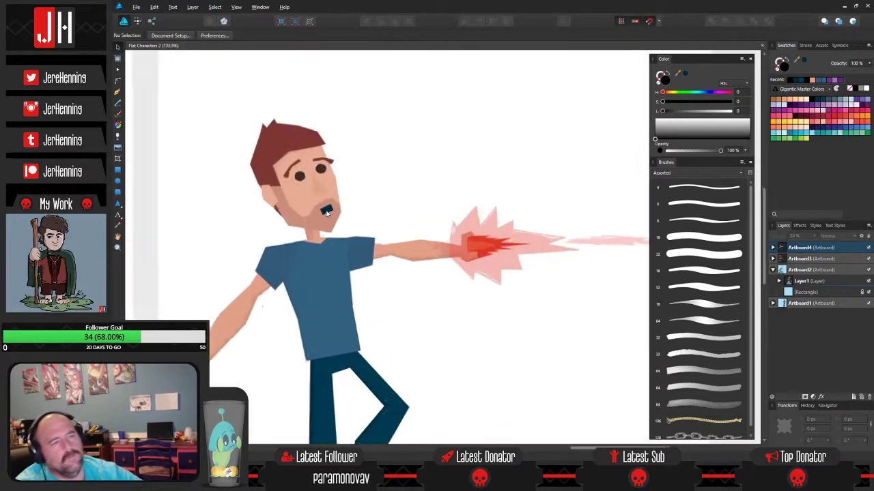
left_click(363, 250, "shift")
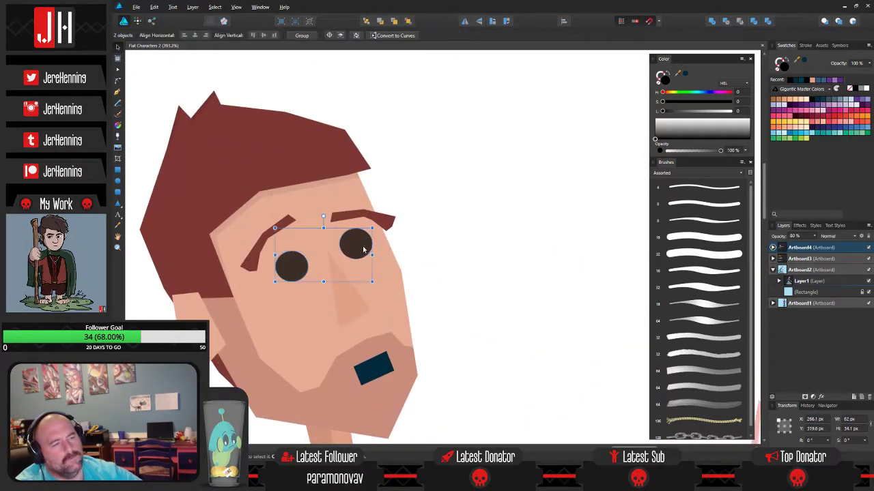
left_click_drag(372, 228, 358, 242)
left_click(431, 260)
scroll(422, 262, "down", 3)
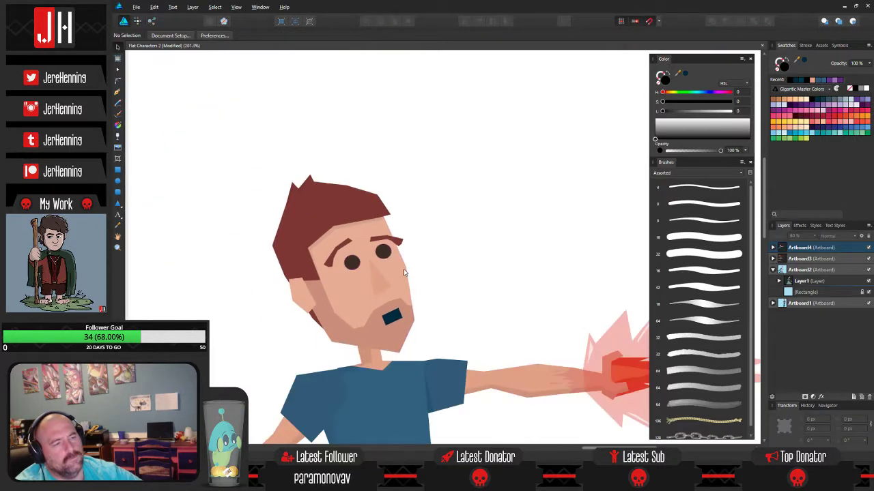
- Fine-tune the position of the eye nearer the ear with small nudges beneath its brow
scroll(353, 263, "up", 5)
left_click(352, 263)
left_click_drag(352, 262, 348, 263)
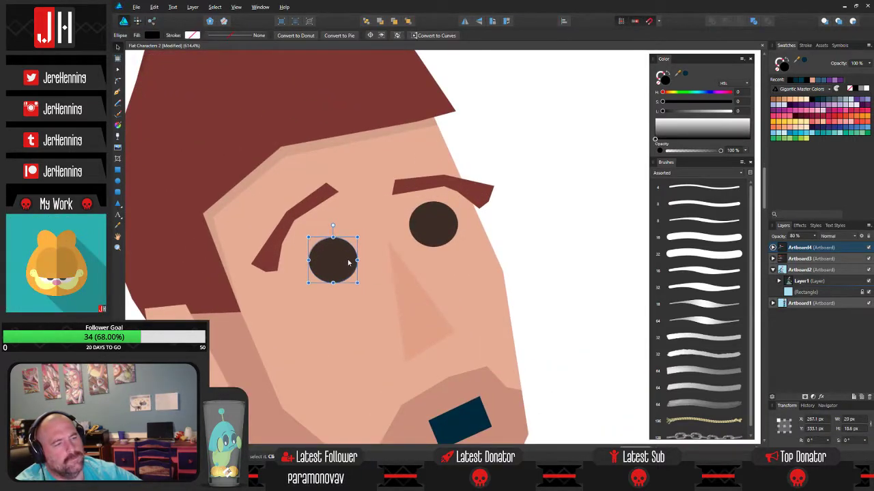
left_click(542, 256)
scroll(463, 265, "down", 5)
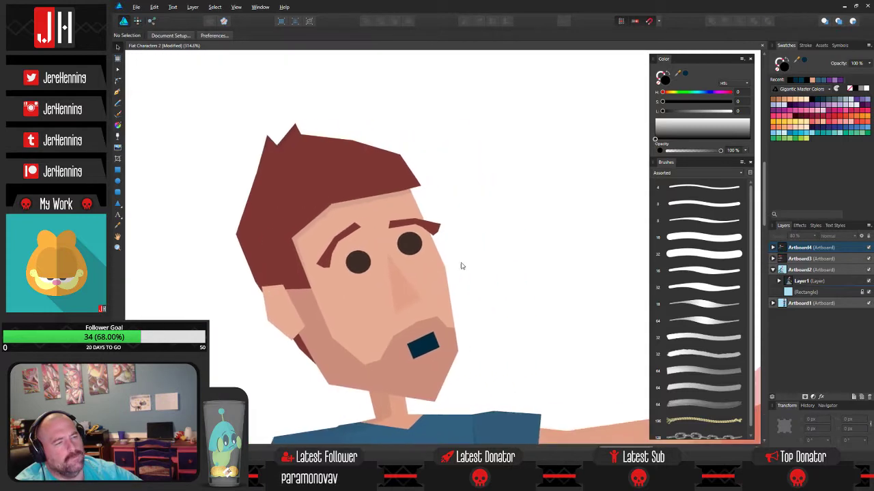
scroll(462, 278, "down", 6)
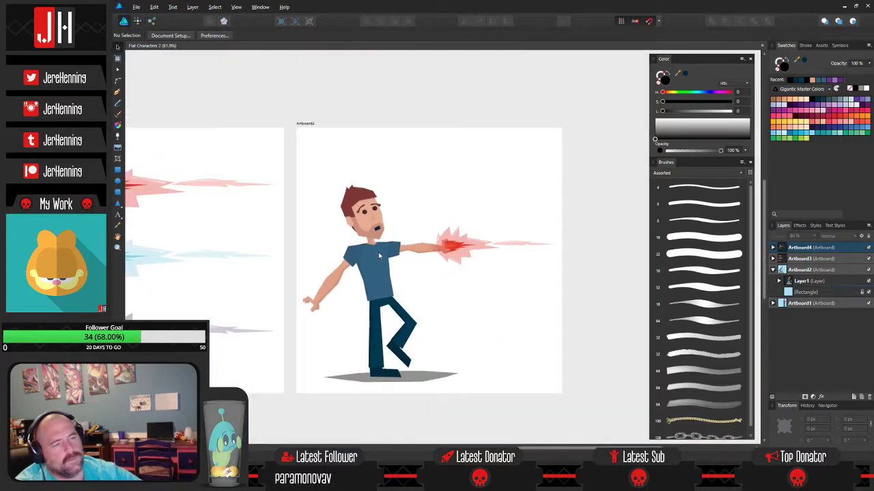
scroll(401, 265, "up", 2)
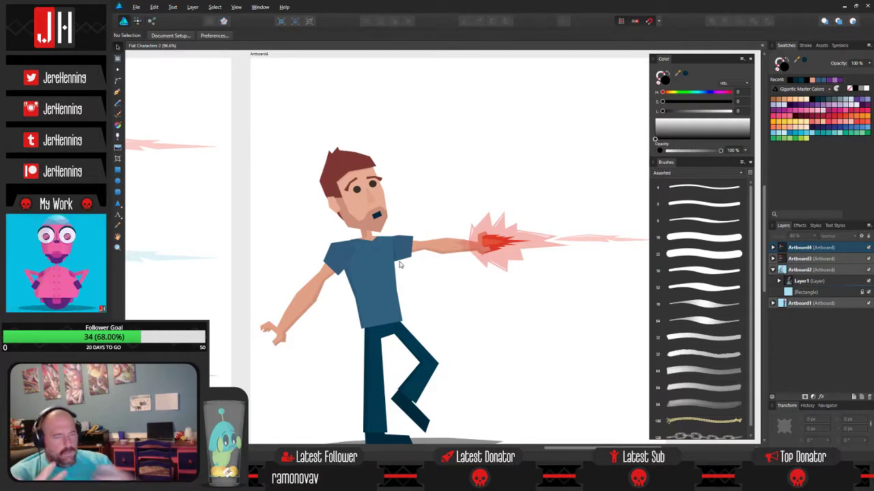
scroll(364, 196, "up", 5)
scroll(363, 195, "up", 3)
left_click(301, 187)
left_click_drag(311, 176, 314, 172)
key("ctrl+d")
scroll(519, 199, "down", 6)
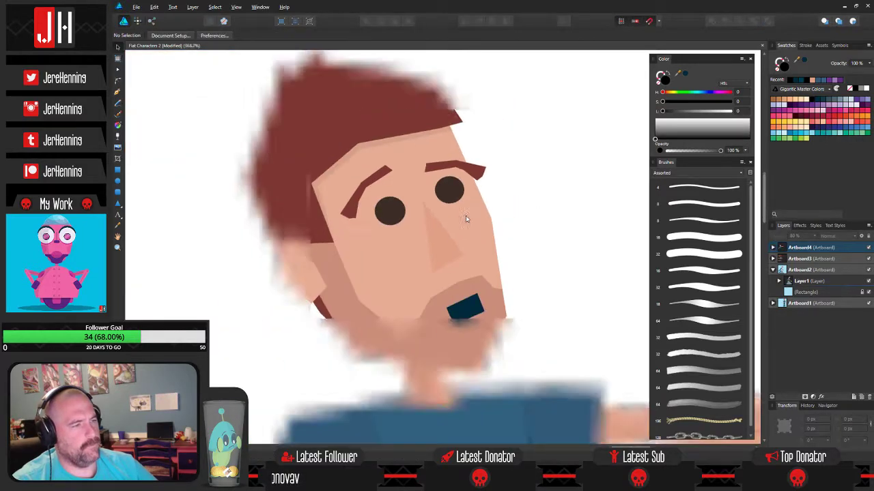
scroll(383, 198, "up", 5)
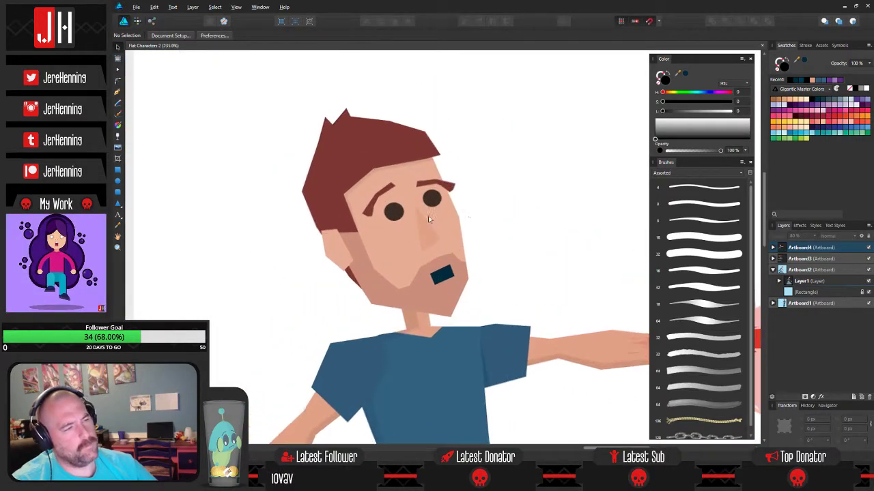
scroll(280, 195, "down", 6)
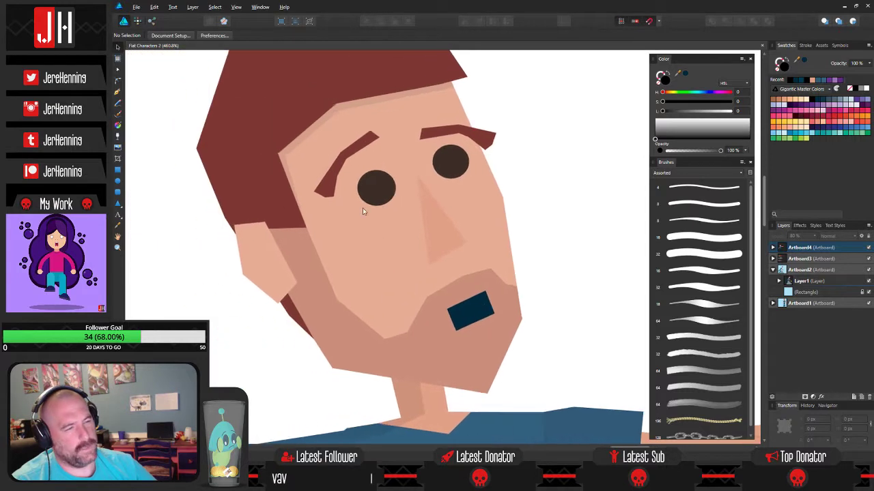
- Draw a 1080 by 1080 px background rectangle covering Artboard4, fill it pink and send it behind the character
scroll(421, 206, "down", 2)
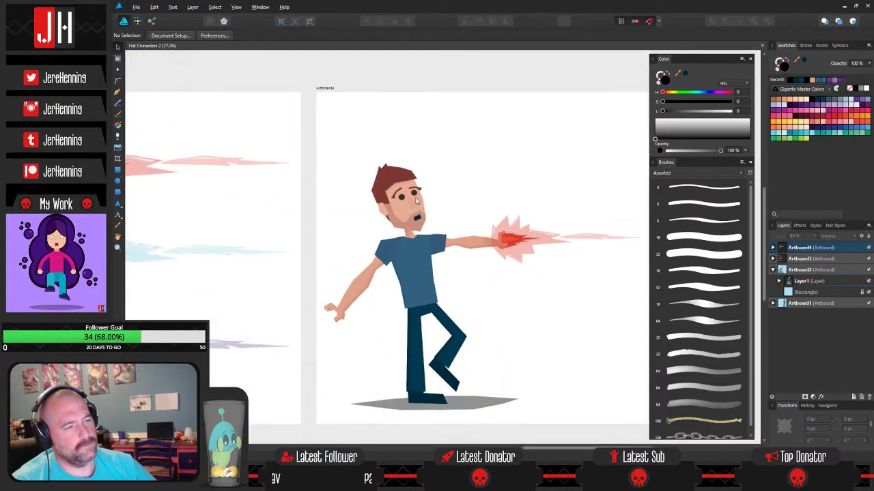
left_click_drag(446, 213, 409, 196)
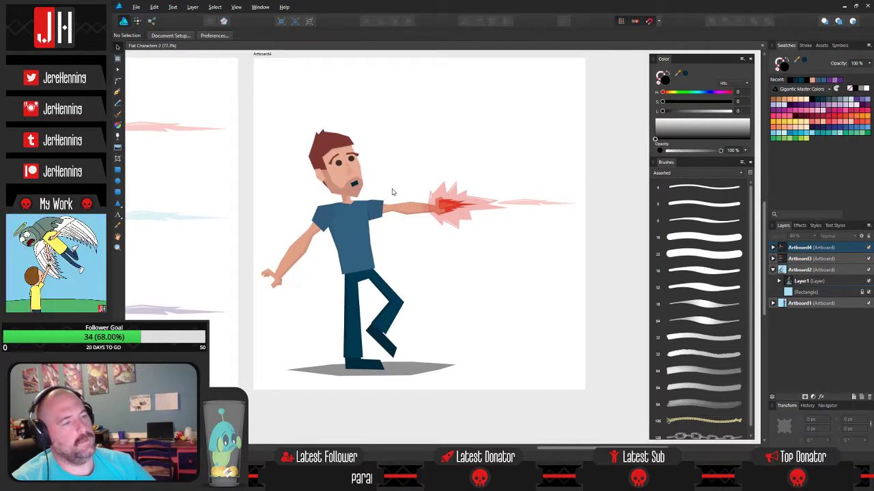
scroll(393, 192, "down", 2)
left_click(117, 170)
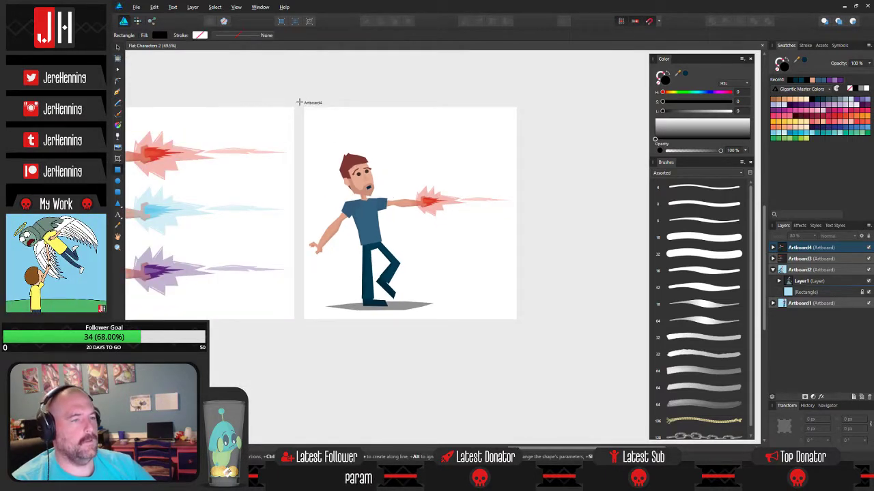
mouse_move(303, 107)
left_mouse_down()
mouse_move(400, 232)
mouse_move(503, 306)
mouse_move(559, 312)
left_mouse_up()
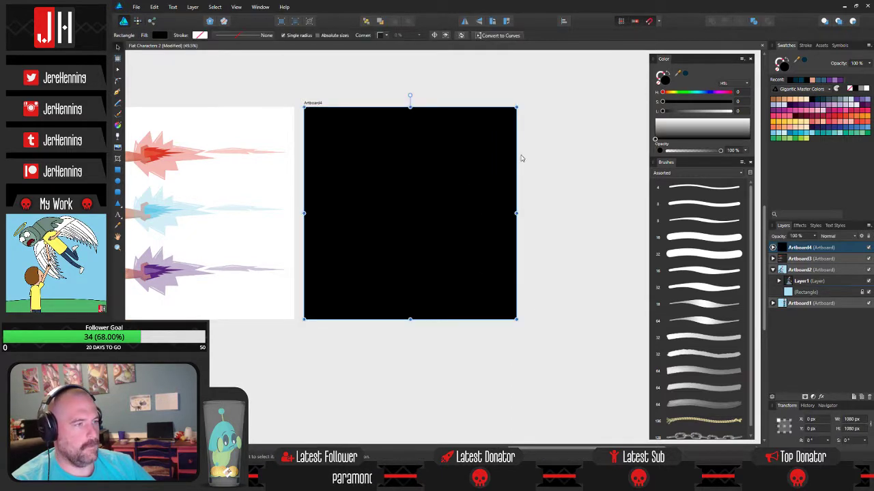
left_click(814, 111)
left_click(366, 20)
left_click(577, 157)
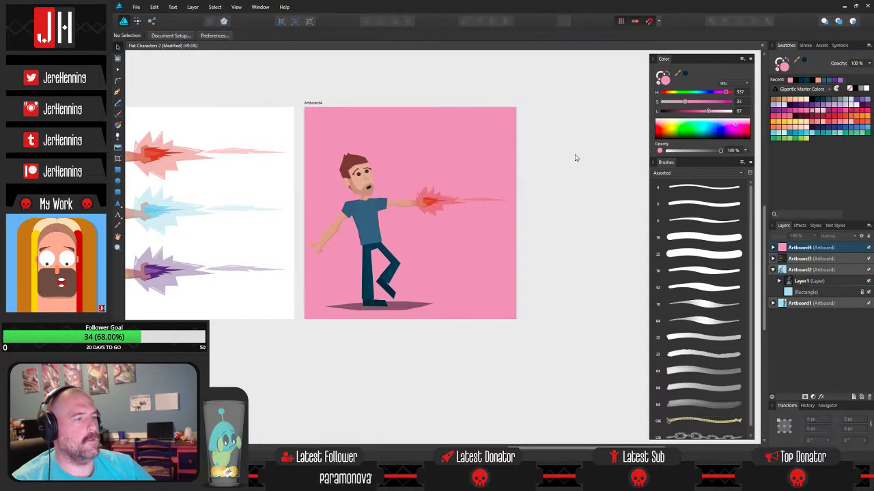
- Try pale lilac on the background rectangle, and settle on a muted green fill
left_click(482, 171)
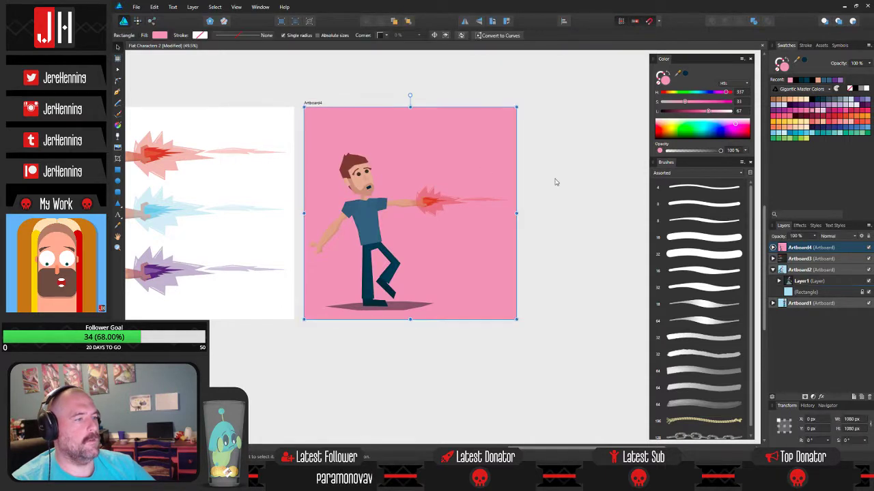
left_click(829, 117)
left_click(594, 160)
left_click(475, 148)
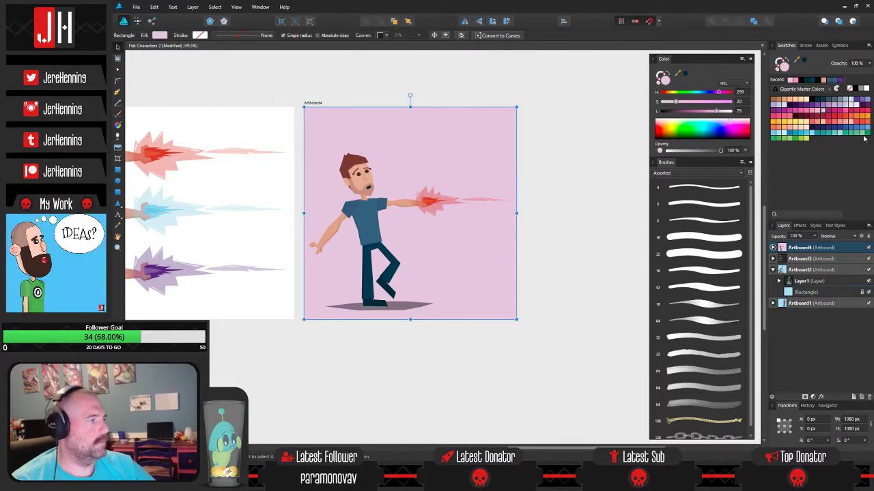
left_click(863, 135)
left_click(591, 189)
scroll(342, 193, "up", 5)
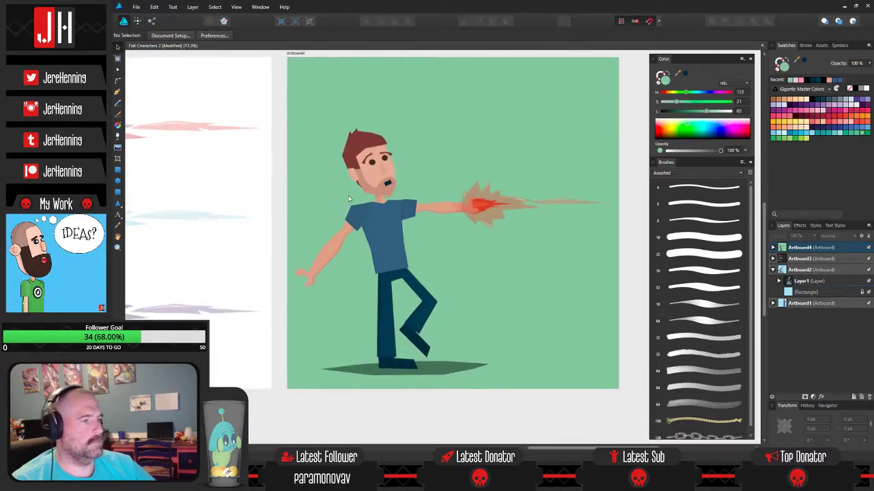
scroll(382, 190, "down", 5)
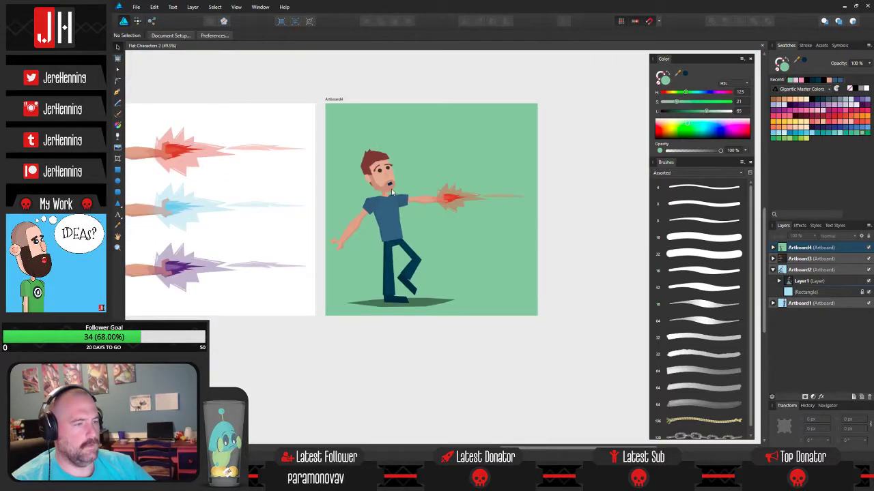
scroll(392, 192, "up", 5)
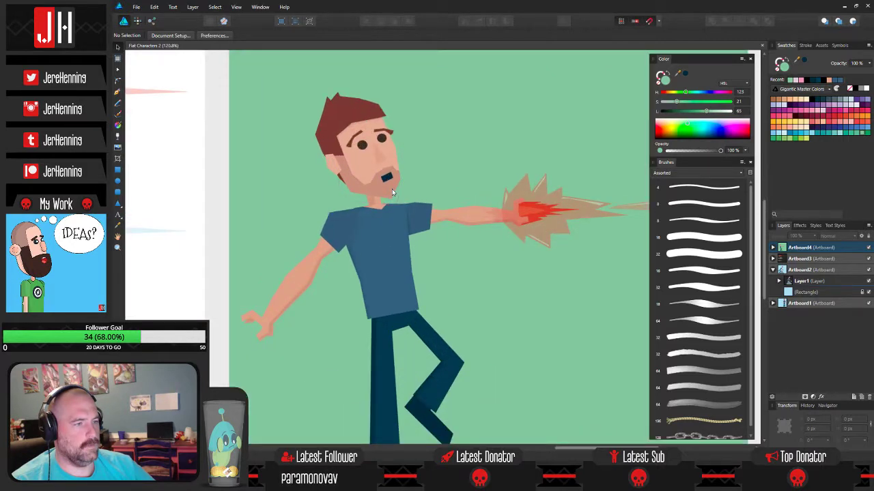
scroll(392, 189, "down", 5)
scroll(232, 166, "up", 6)
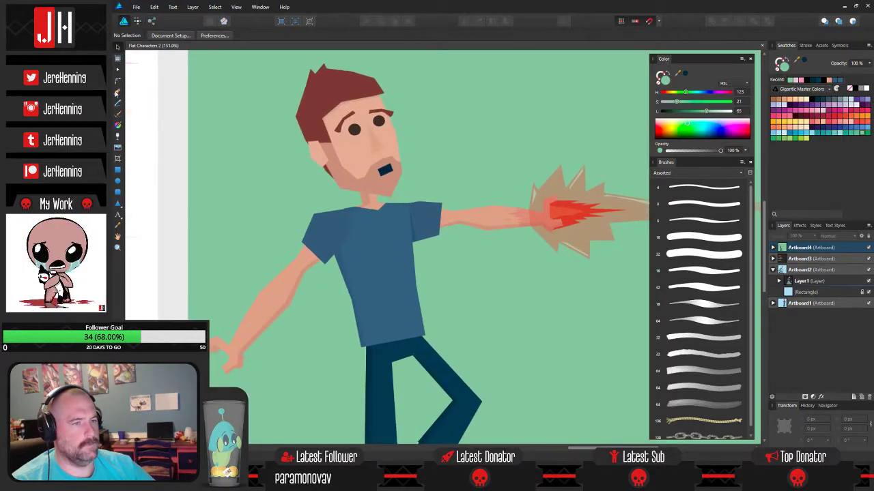
- Draw a white circle 105 px wide beside the neck and subtract a smaller concentric circle to form a ring
left_click(118, 93)
scroll(368, 234, "up", 3)
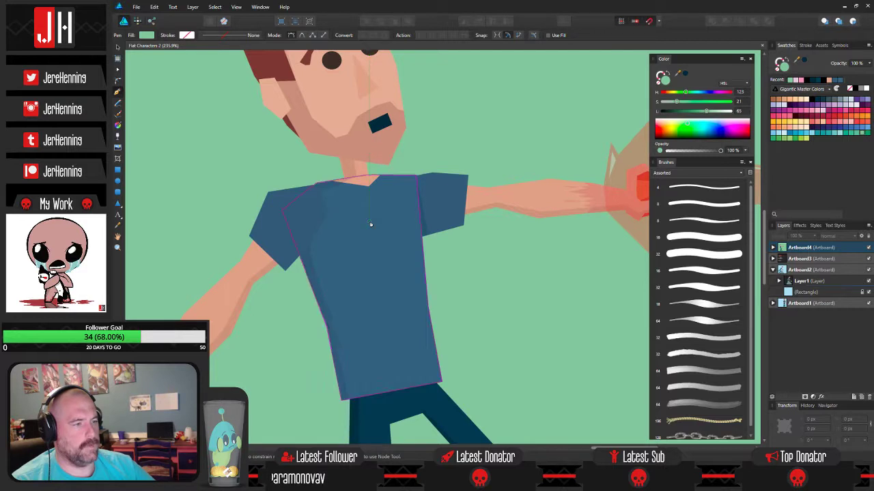
left_click(117, 180)
left_click_drag(192, 117, 291, 215)
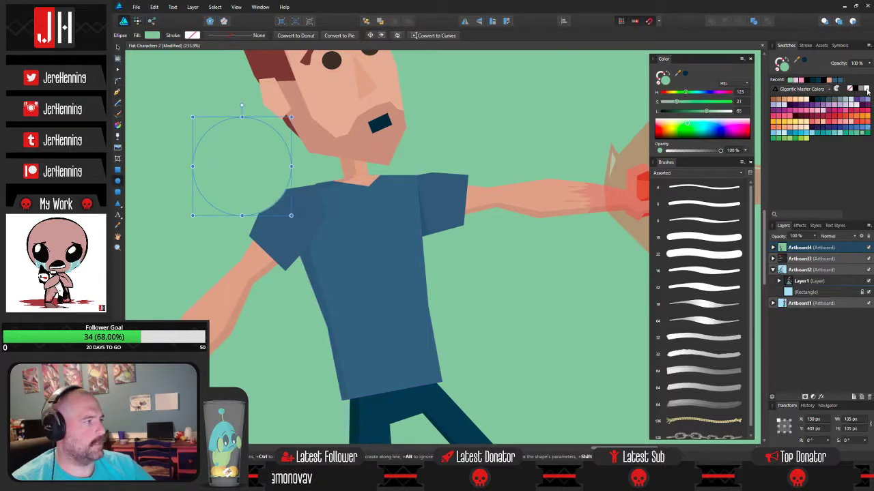
left_click(864, 89)
scroll(234, 156, "down", 1)
scroll(230, 166, "up", 2)
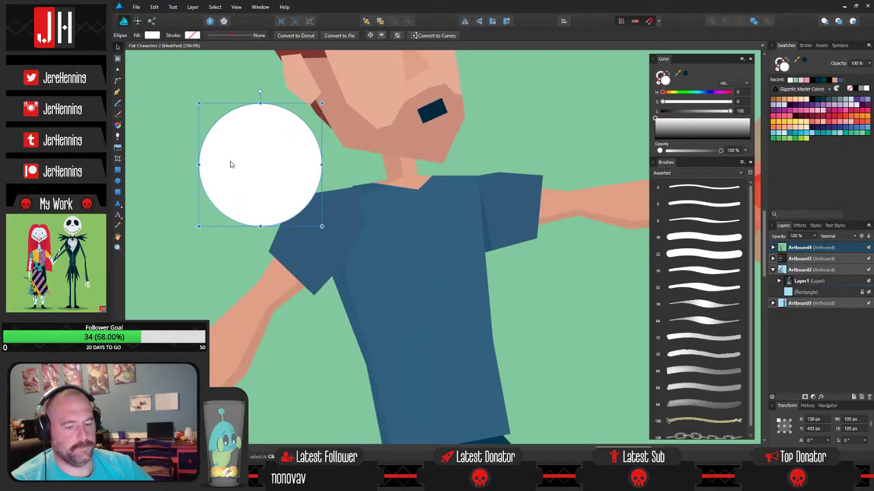
left_click_drag(198, 102, 213, 116)
left_click(210, 149, "shift")
left_click(725, 21)
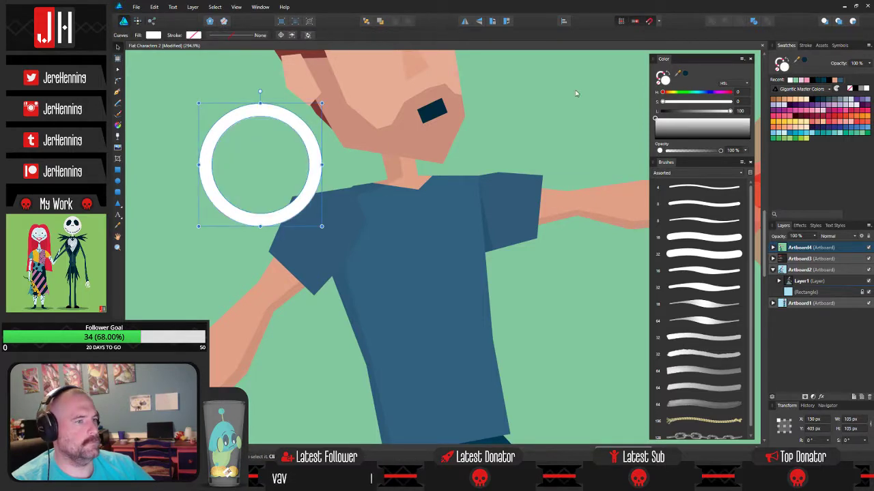
- Start opening an existing document and browse to the Vector > Complete > 2017 folder
key("ctrl+minus")
left_click(135, 6)
left_click(142, 43)
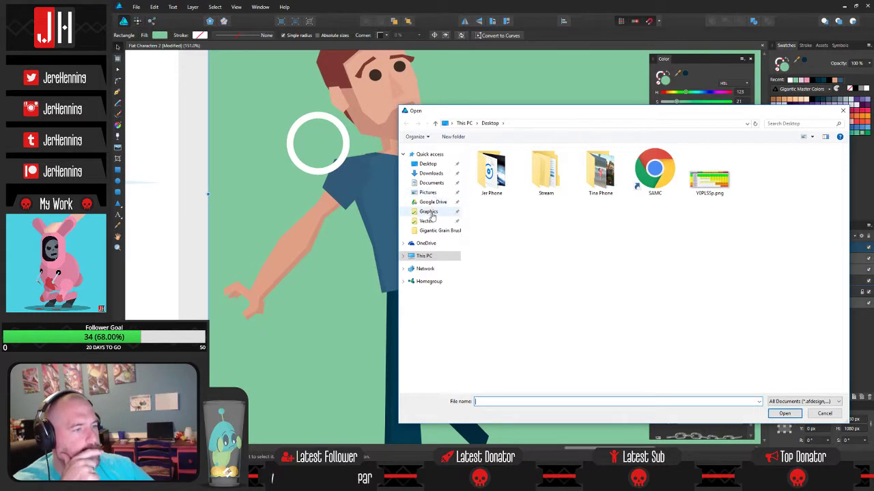
left_click(428, 221)
double_click(532, 171)
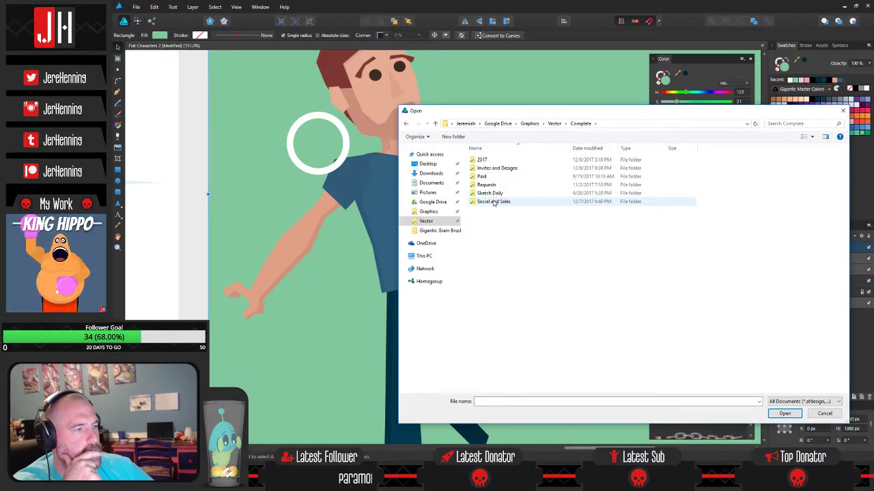
double_click(482, 160)
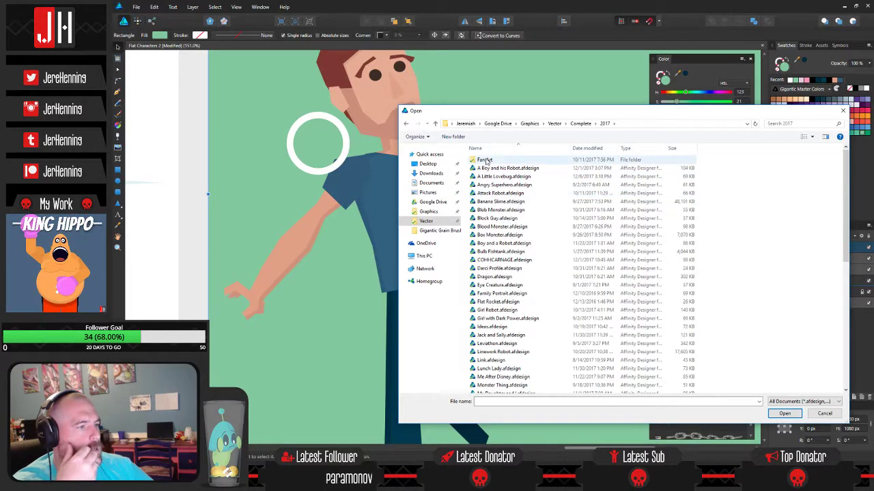
- Show the folder's files as large thumbnails and open Post Apoc Survivors.afdesign
right_click(759, 215)
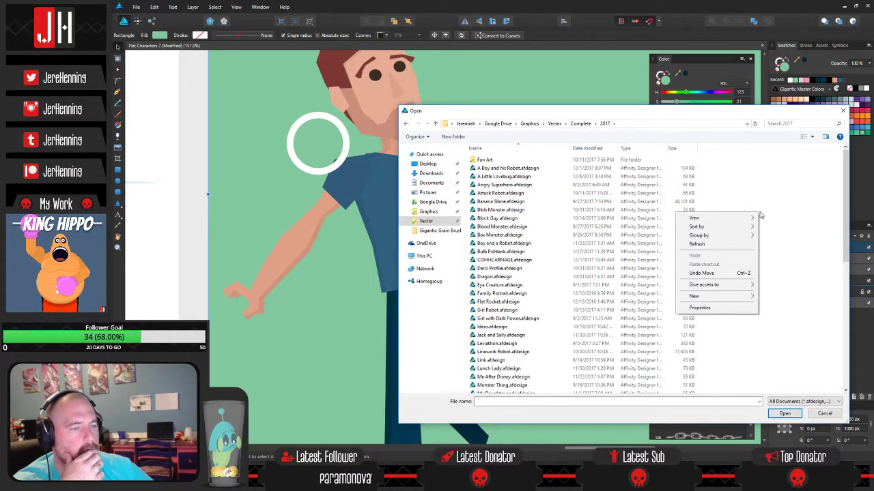
mouse_move(759, 217)
left_click(638, 226)
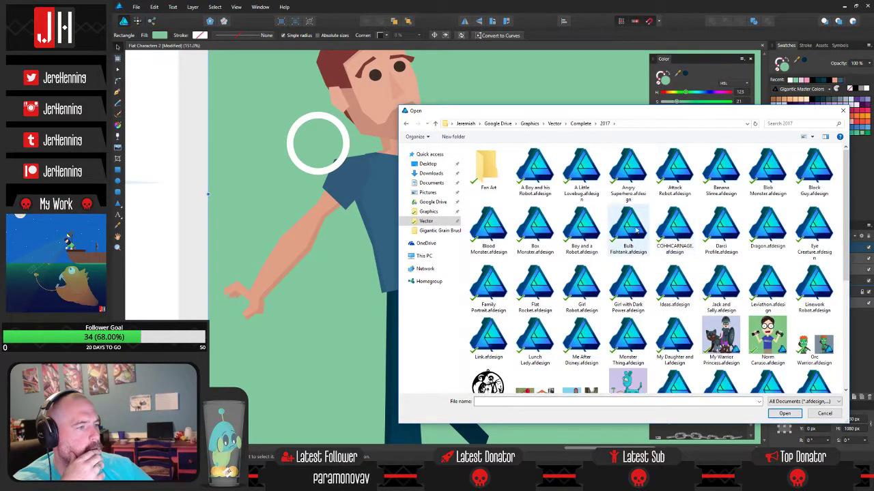
scroll(655, 228, "down", 3)
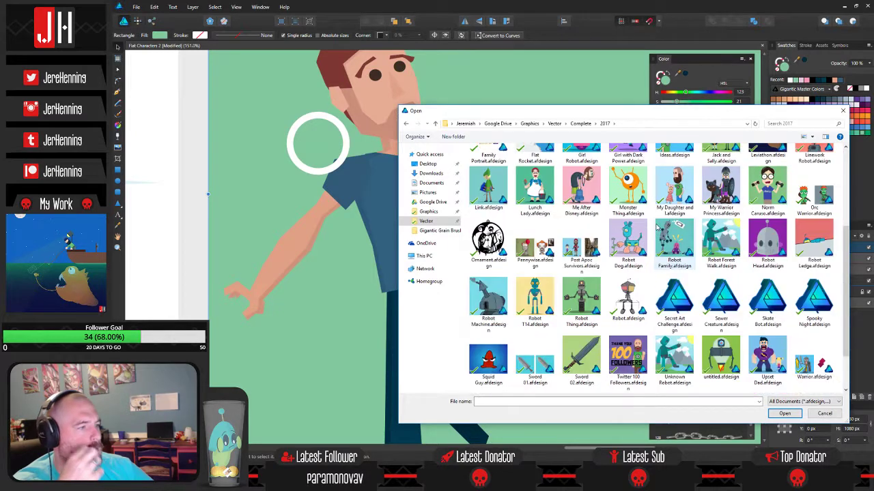
scroll(672, 229, "up", 3)
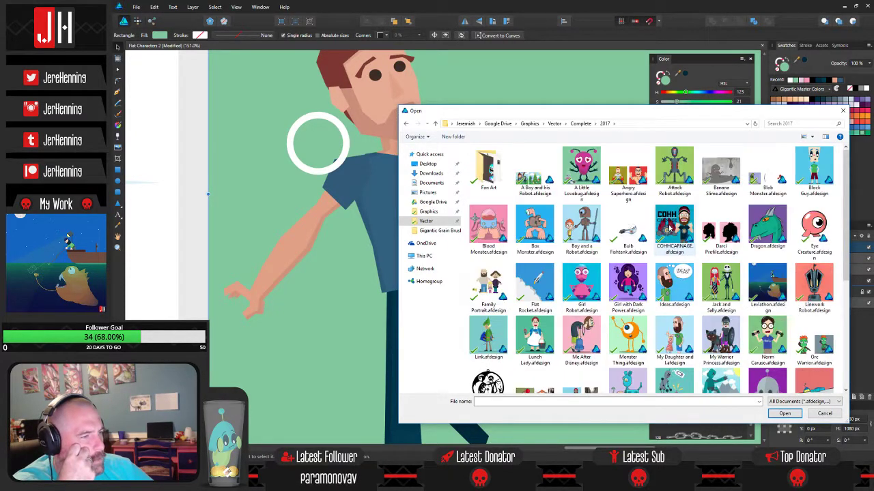
scroll(681, 257, "down", 3)
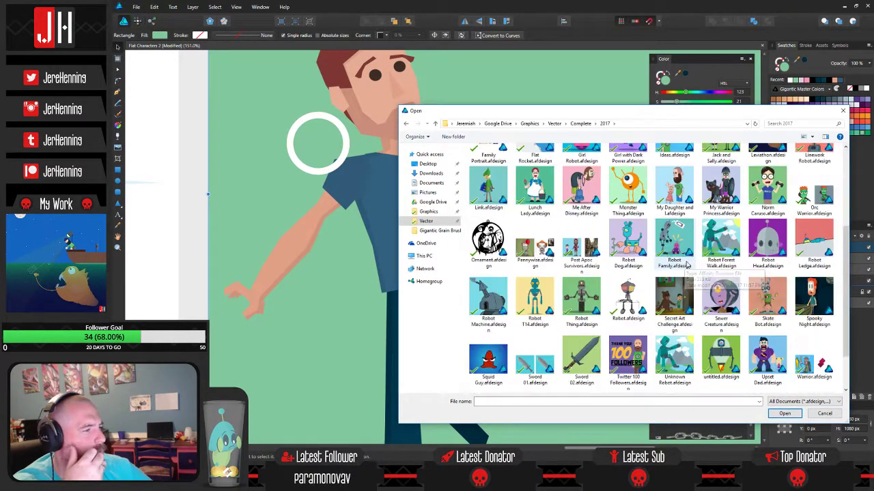
double_click(581, 249)
- Select the broken outer ring and inner disc of the red hoodie's chest emblem and copy them
scroll(348, 243, "up", 2)
scroll(348, 243, "up", 3)
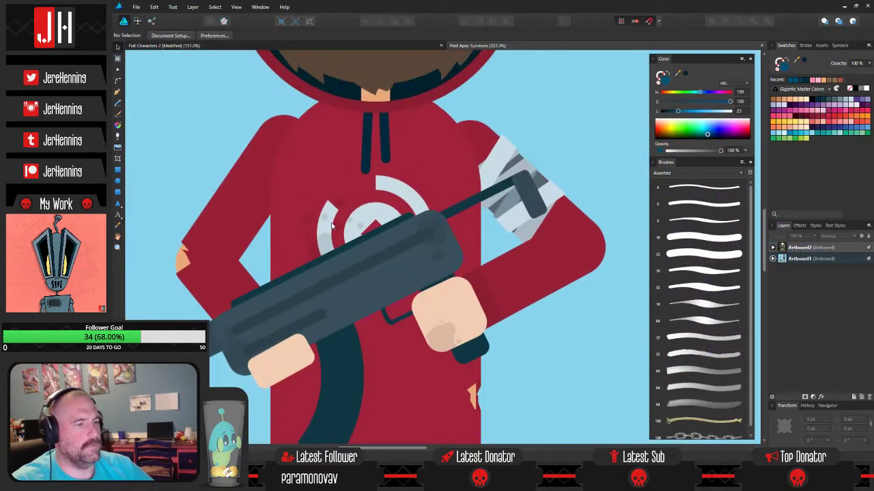
double_click(327, 219)
double_click(327, 219)
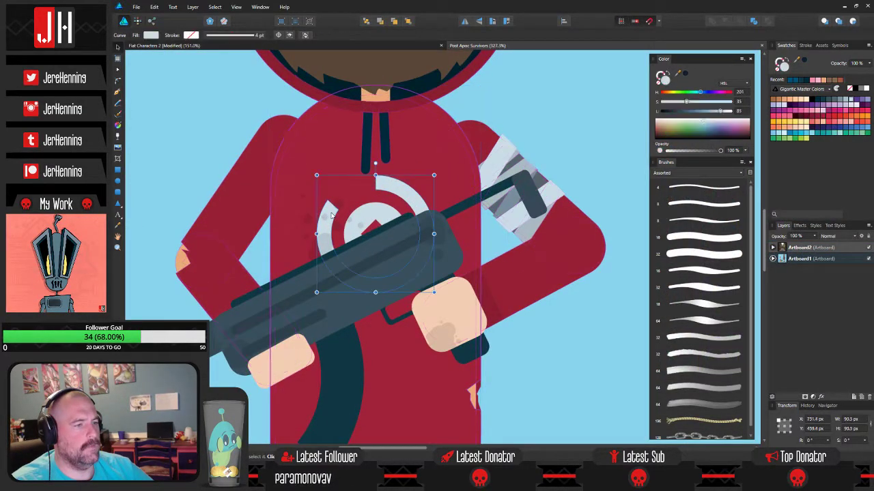
left_click(373, 216, "shift")
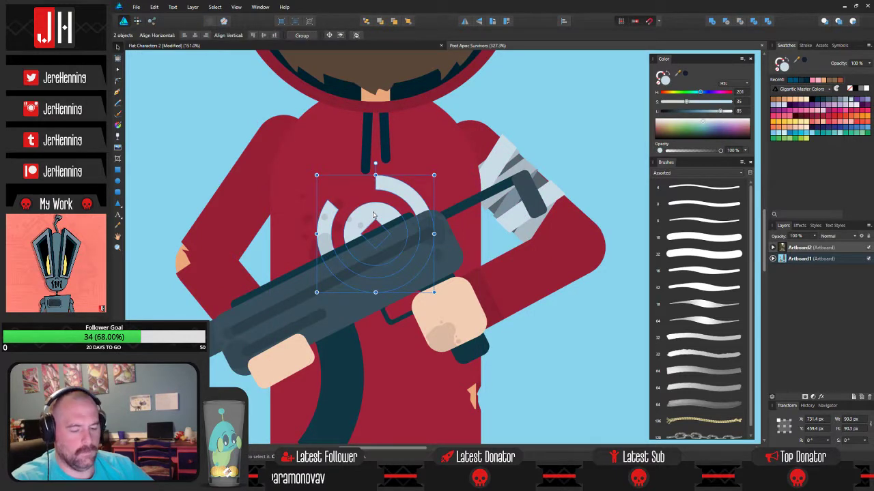
scroll(374, 216, "down", 4)
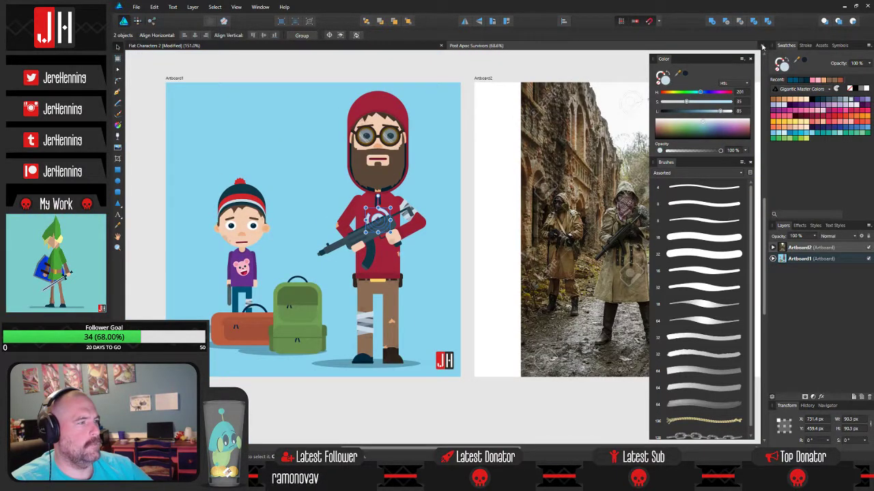
- Close the survivors document, paste the emblem into Artboard4 and place it in front of the blue shirt's chest
left_click(763, 46)
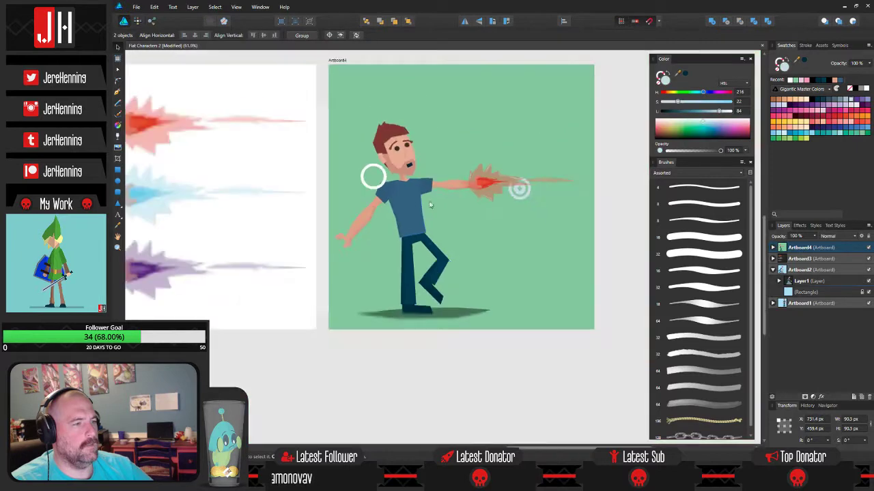
scroll(441, 202, "down", 1)
scroll(500, 197, "up", 4)
left_click_drag(509, 181, 289, 204)
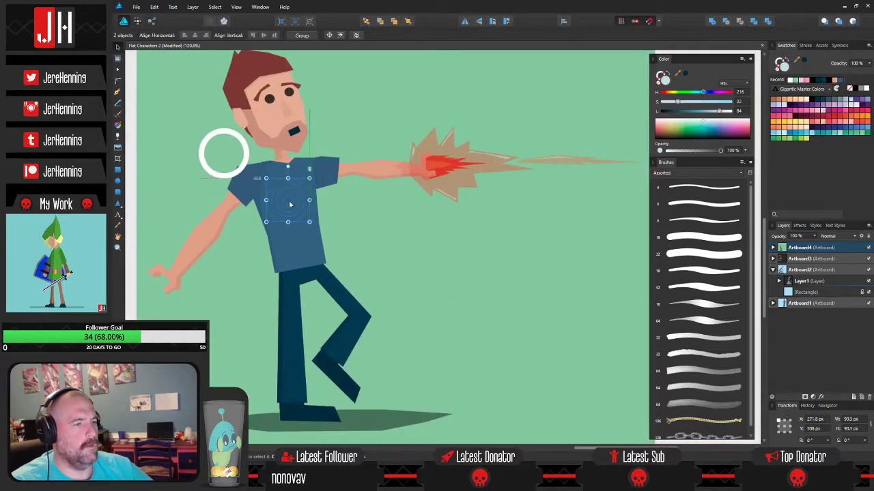
scroll(289, 204, "up", 3)
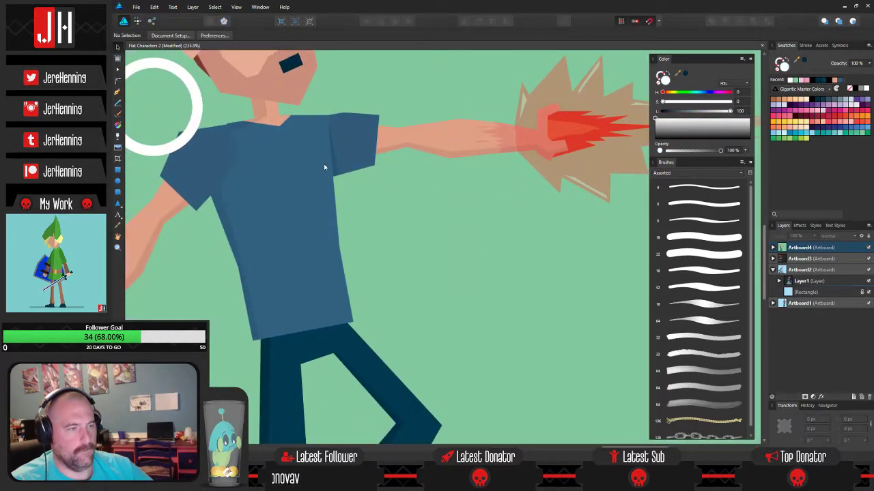
scroll(299, 174, "up", 1)
scroll(299, 175, "up", 1)
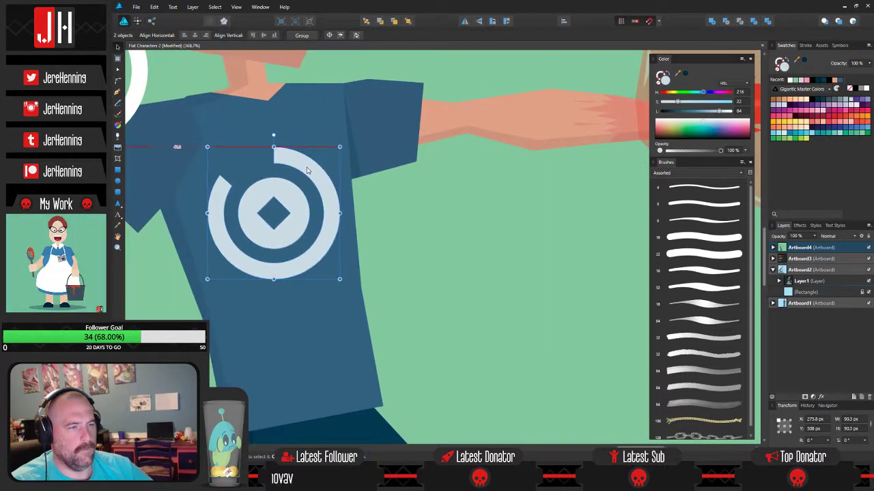
- Rotate the emblem about 10.9° to follow the shirt's tilt, narrow it slightly and centre it on the chest
left_click_drag(273, 134, 259, 136)
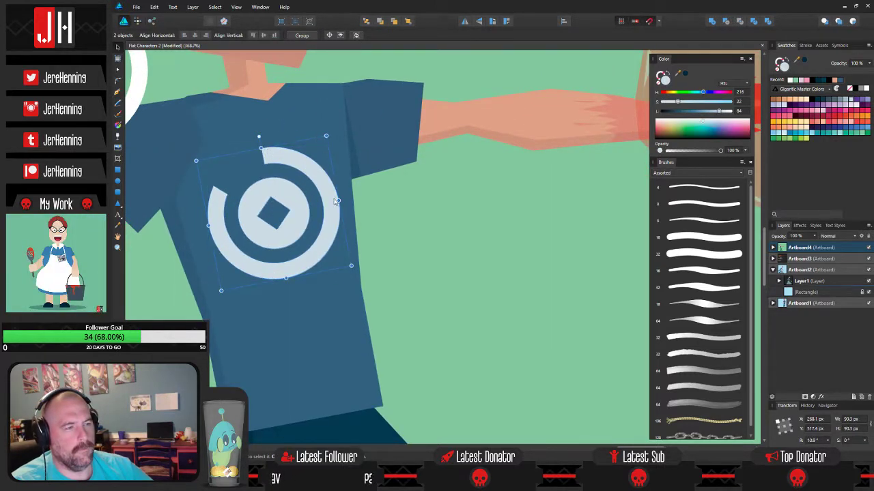
left_click_drag(338, 200, 318, 204)
left_click_drag(265, 218, 283, 216)
left_click(403, 228)
- Delete the white ring beside the character's neck
scroll(401, 223, "down", 6)
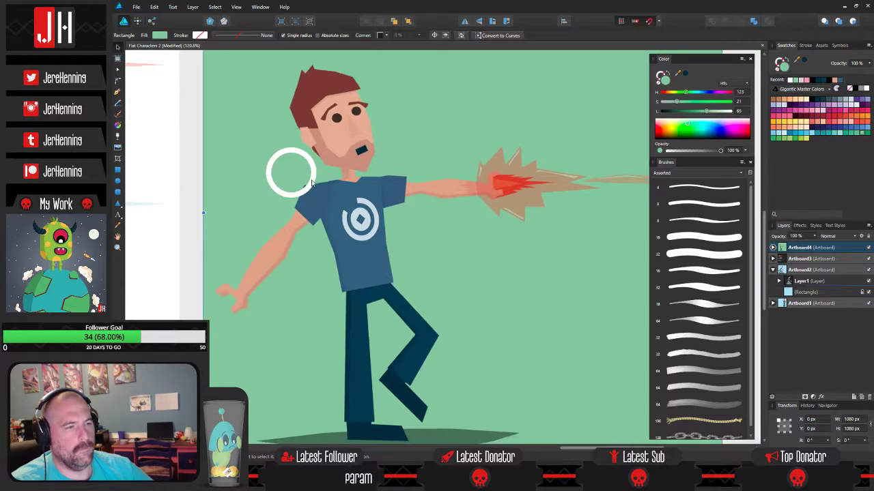
left_click(313, 180)
key("Delete")
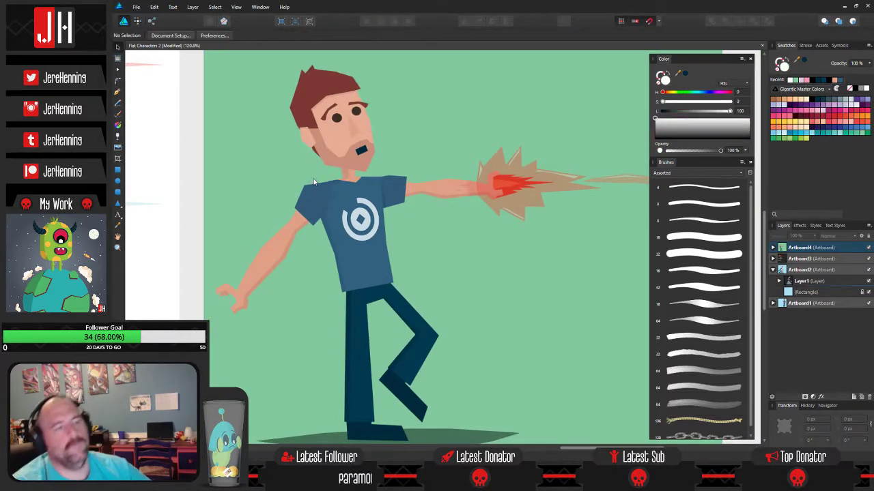
scroll(321, 190, "down", 4)
scroll(369, 267, "up", 3)
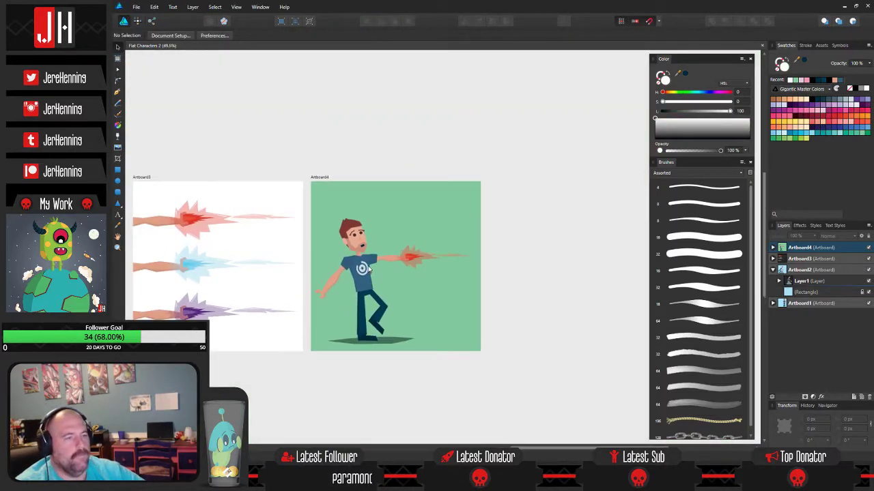
- Group the parts of the shirt emblem, shrink the group slightly and reposition it at the centre of the chest
scroll(368, 269, "up", 3)
scroll(358, 272, "up", 3)
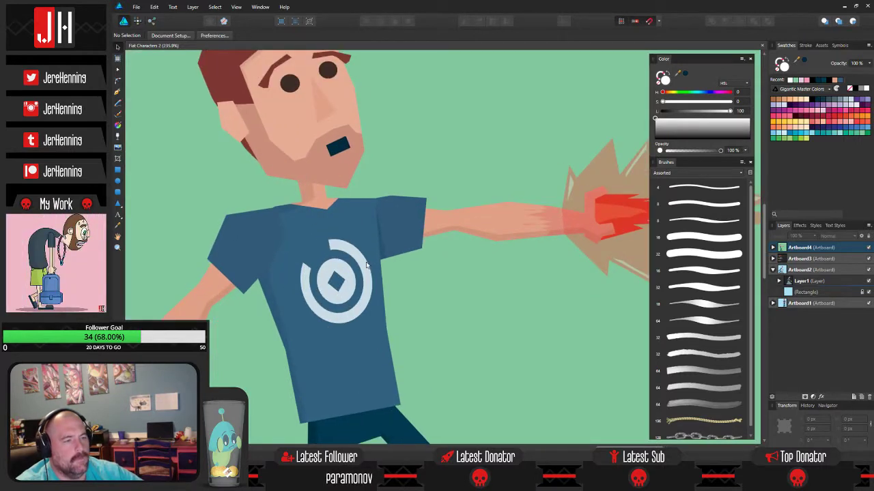
left_click(354, 274)
key("ctrl+g")
scroll(354, 274, "up", 2)
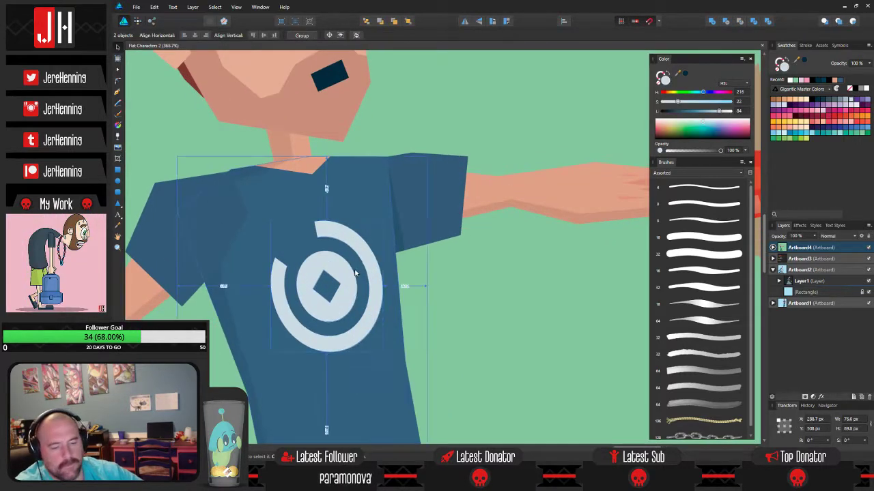
left_click_drag(388, 215, 382, 227)
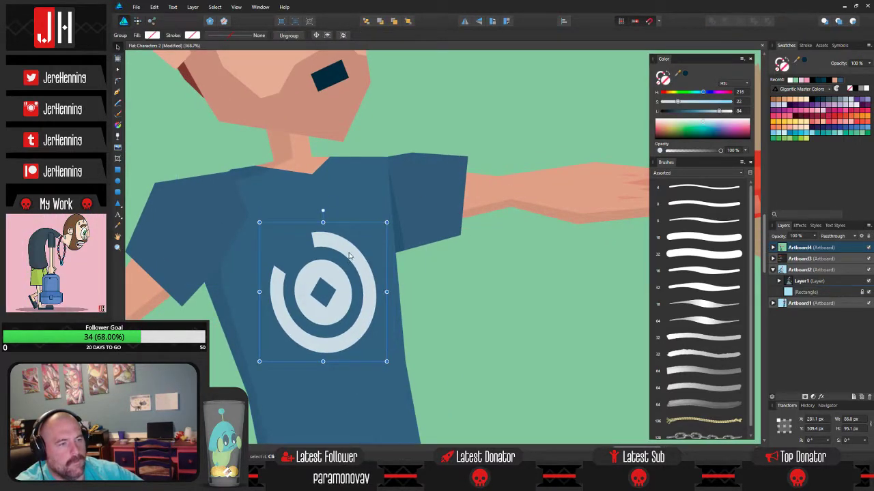
left_click_drag(348, 256, 353, 252)
left_click(419, 272)
- Save the document and look over the whole character on Artboard4
scroll(430, 272, "down", 3)
left_click_drag(433, 278, 391, 251)
key("ctrl+s")
scroll(415, 261, "down", 5)
scroll(410, 270, "up", 2)
scroll(346, 280, "up", 4)
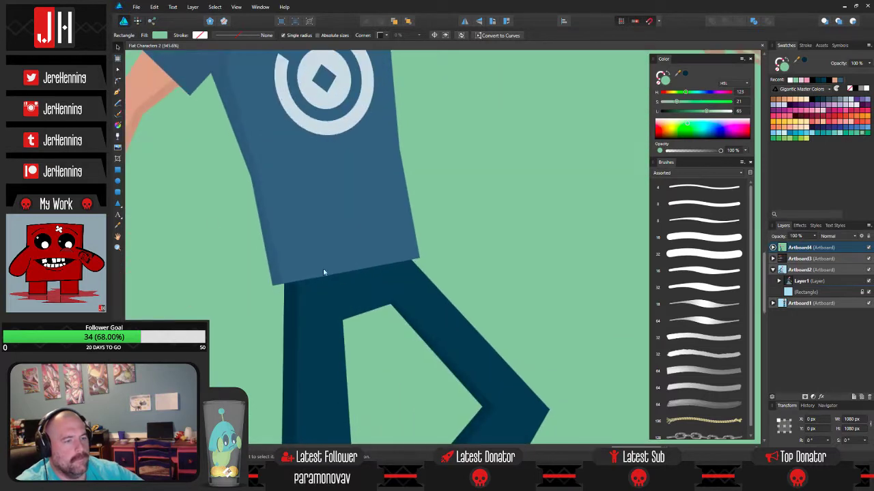
scroll(310, 213, "down", 7)
left_click_drag(311, 213, 475, 214)
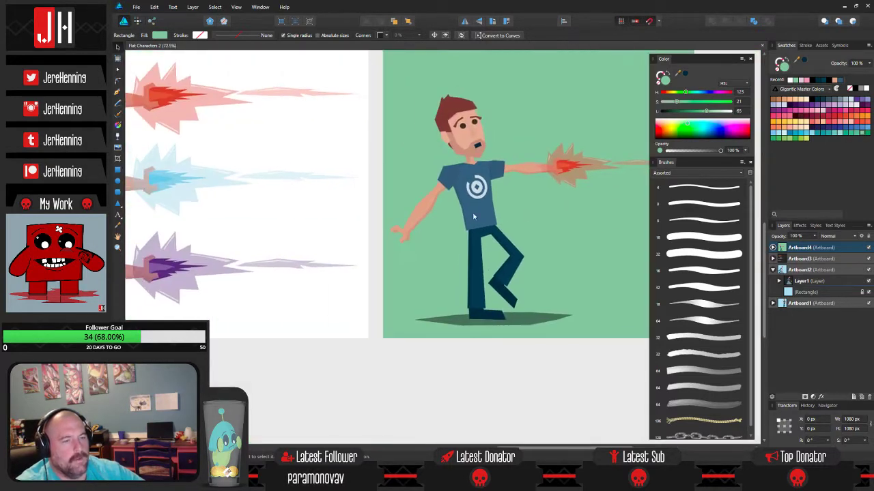
scroll(411, 222, "down", 2)
left_click_drag(314, 197, 272, 226)
left_click_drag(450, 235, 410, 221)
- Draw a closed spiky burst around the eye nearer the ear with the Pen tool and fill it red
scroll(404, 241, "up", 2)
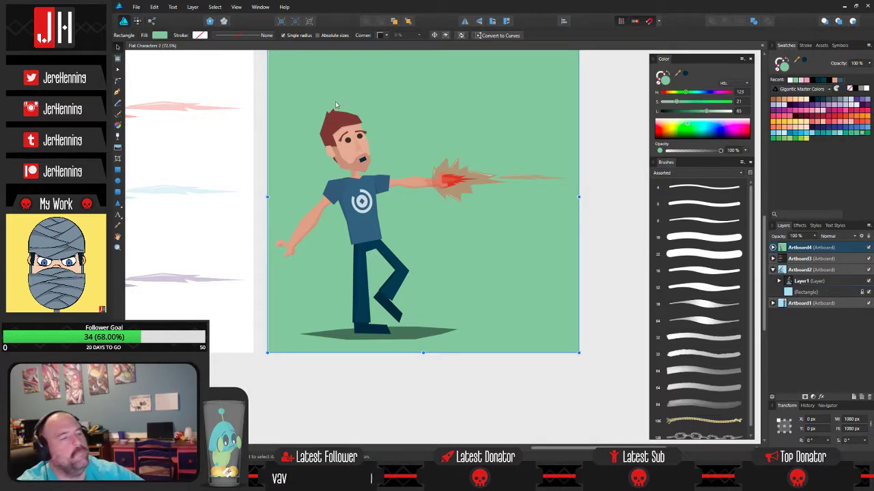
scroll(363, 143, "up", 5)
key("p")
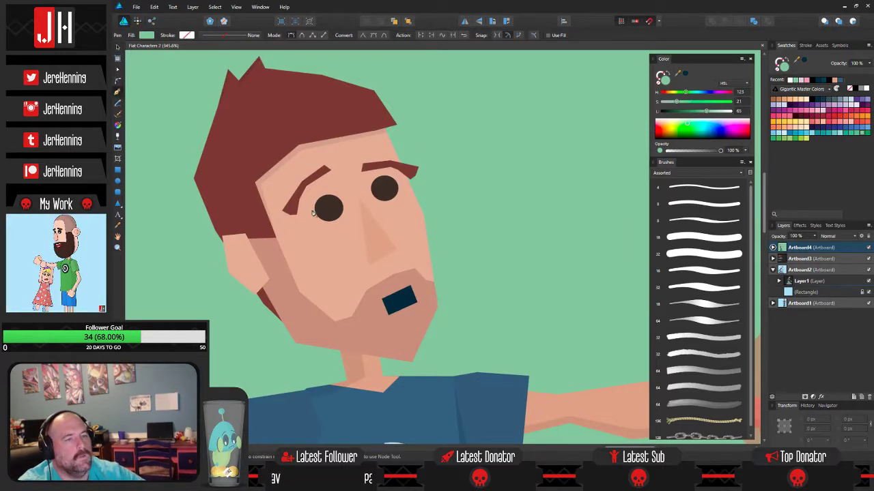
scroll(324, 213, "up", 2)
left_click(307, 184)
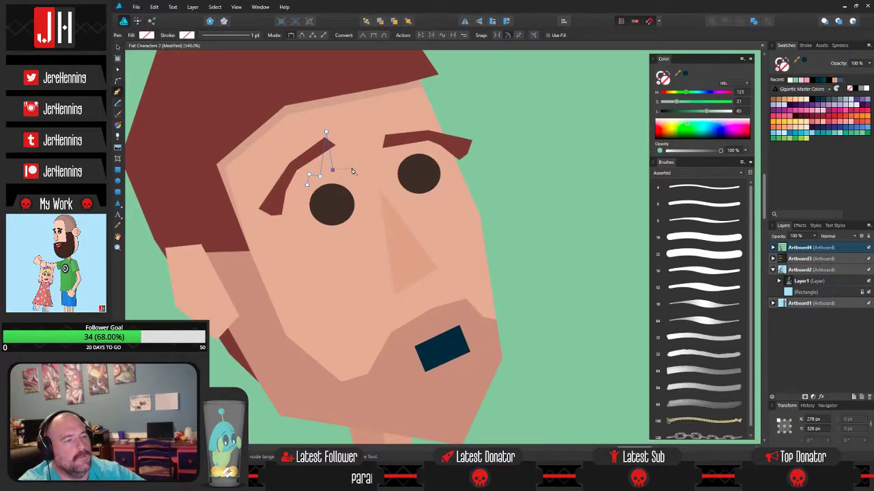
left_click(381, 226)
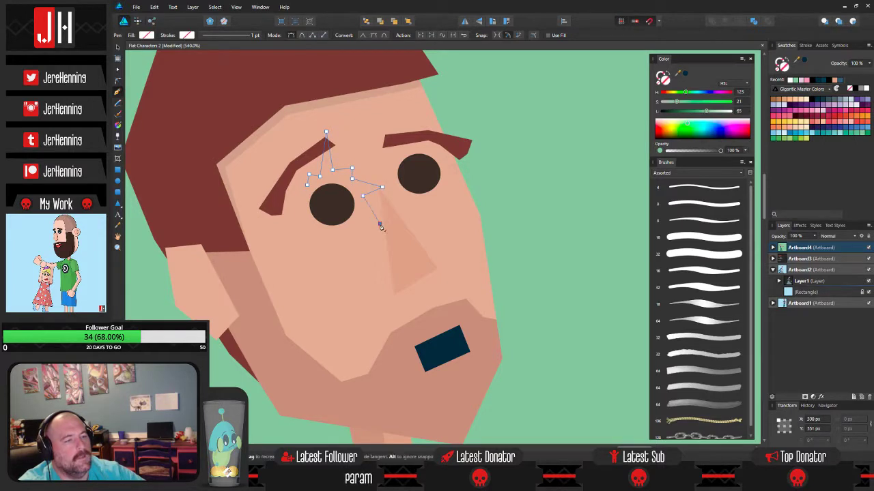
left_click(352, 258)
left_click(311, 252)
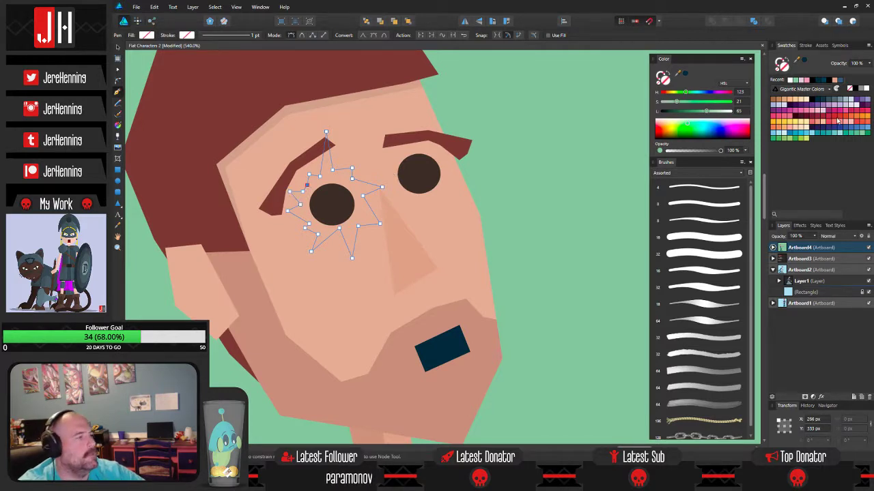
left_click(832, 120)
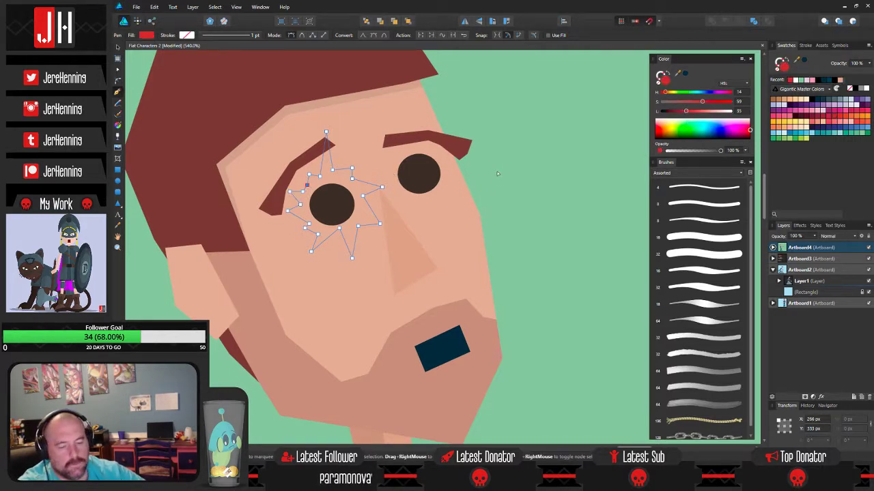
- Restack the red burst on the face behind the eye by cutting and pasting it, and set its opacity to 20%
key("ctrl+x")
key("v")
left_click(361, 234)
key("ctrl+v")
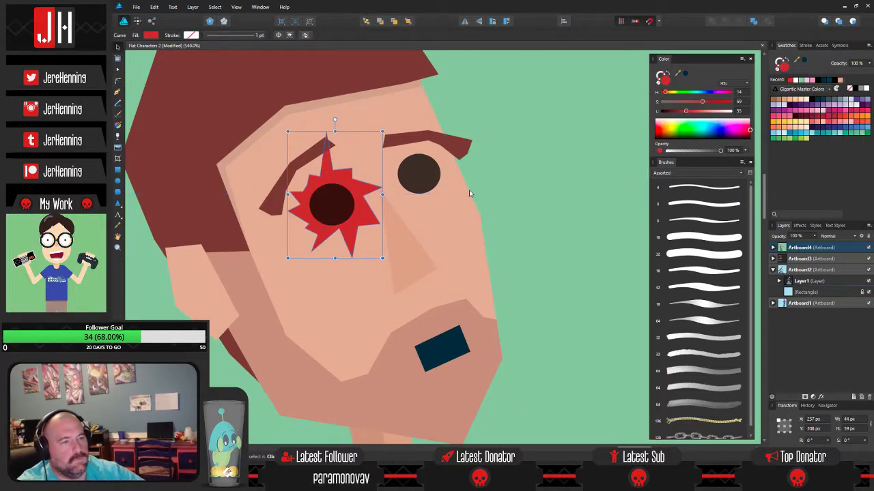
key("2")
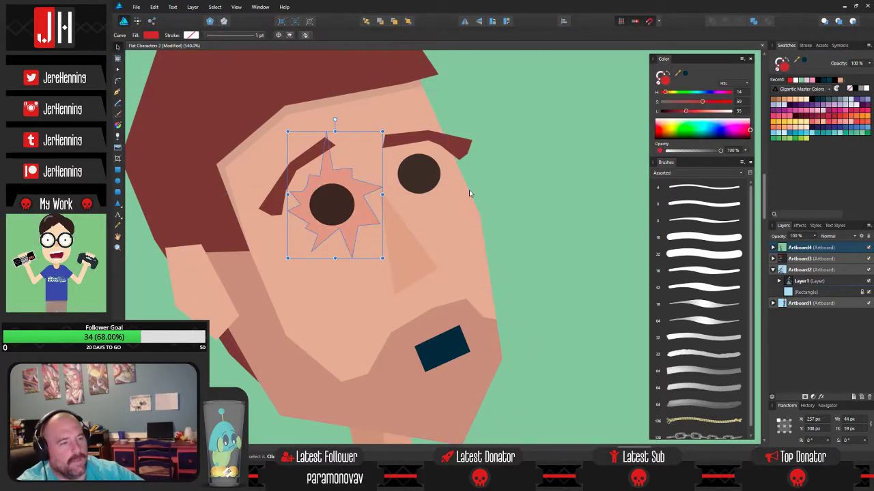
left_click(547, 210)
- Recolour the eye burst to match the crimson of the jagged glow on the outstretched wrist
scroll(401, 211, "down", 5)
scroll(401, 209, "down", 3)
scroll(500, 280, "up", 5)
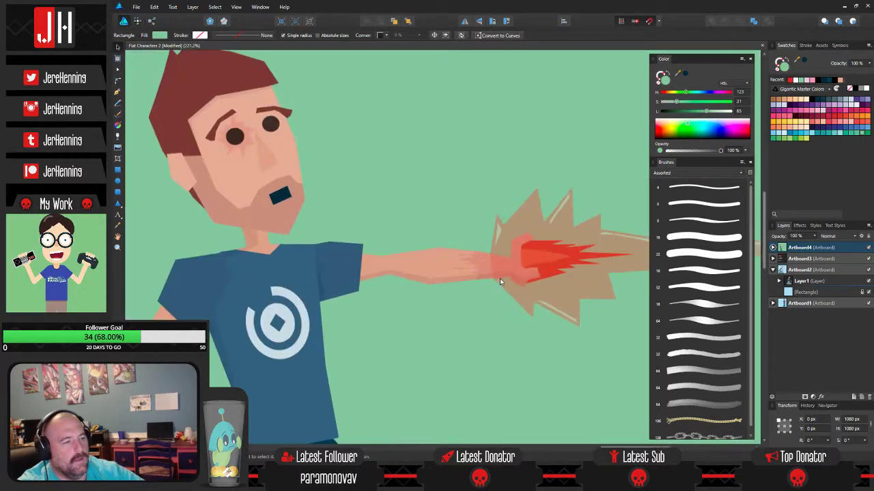
left_click(482, 264)
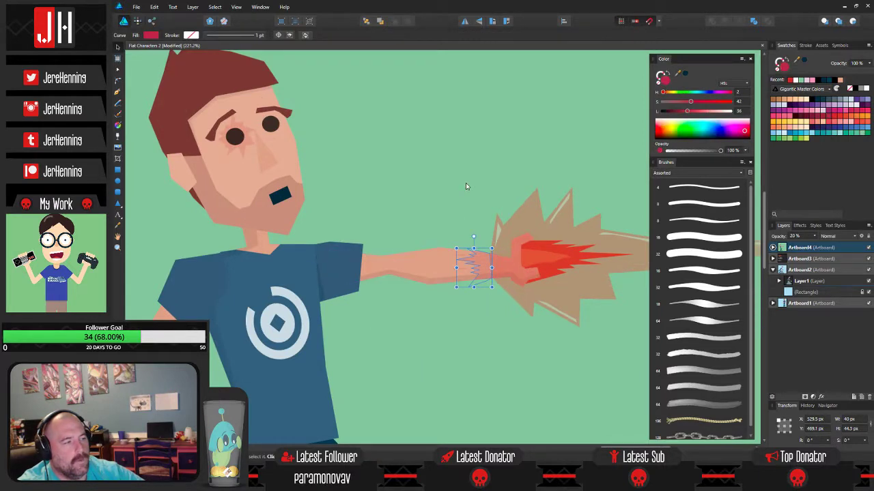
left_click(505, 123)
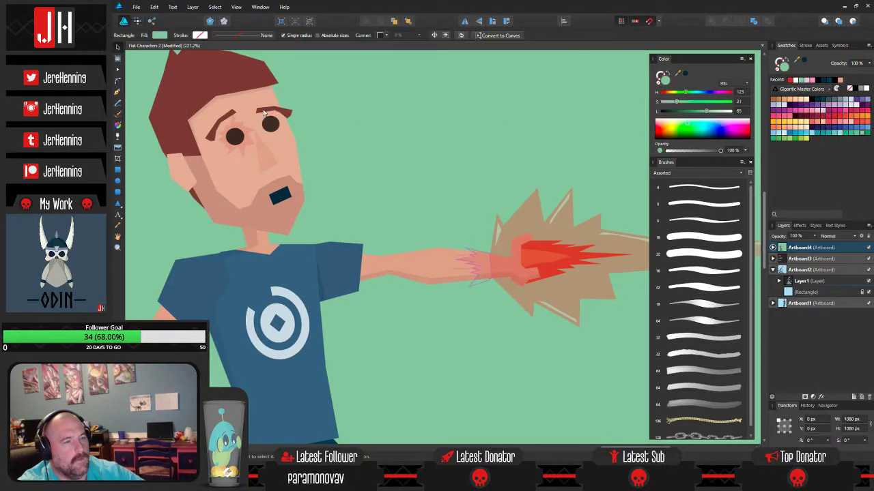
left_click(247, 132)
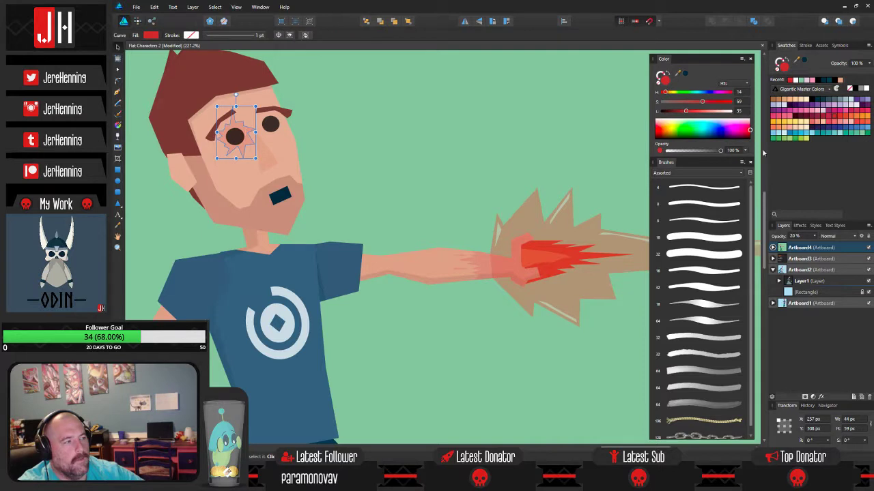
left_click(484, 262)
left_click(484, 263)
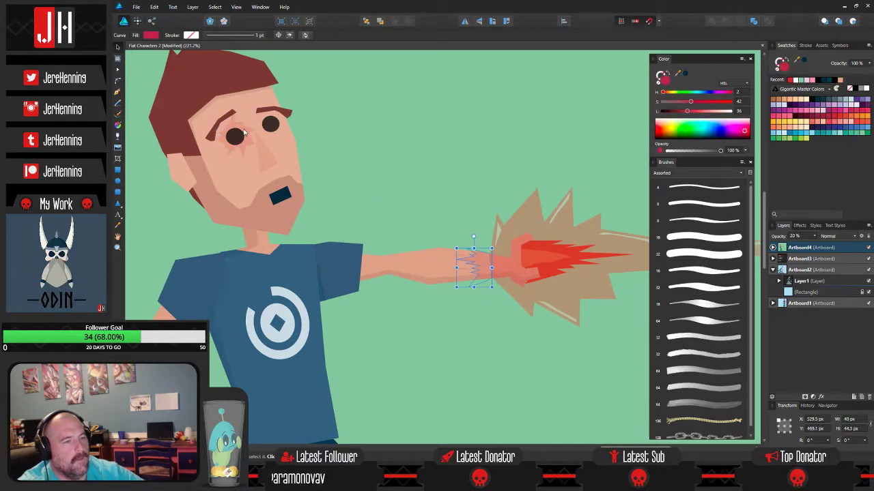
left_click(242, 134)
left_click(250, 134)
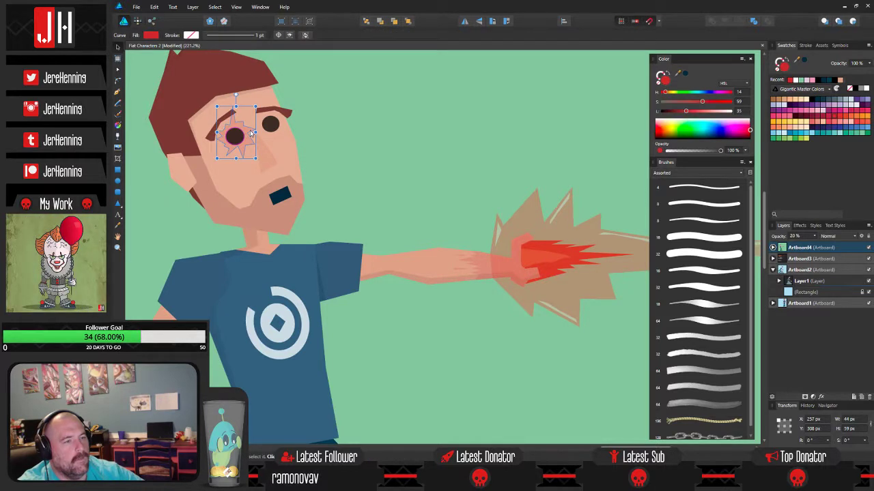
key("m")
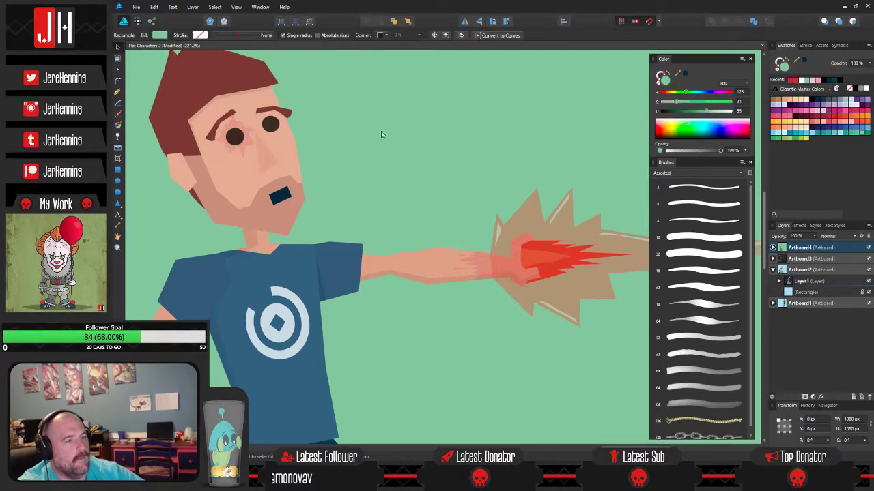
- Stretch the burst's upper and lower spikes into long points and reshape the notch between its lower spikes
scroll(237, 144, "up", 6)
scroll(329, 186, "up", 2)
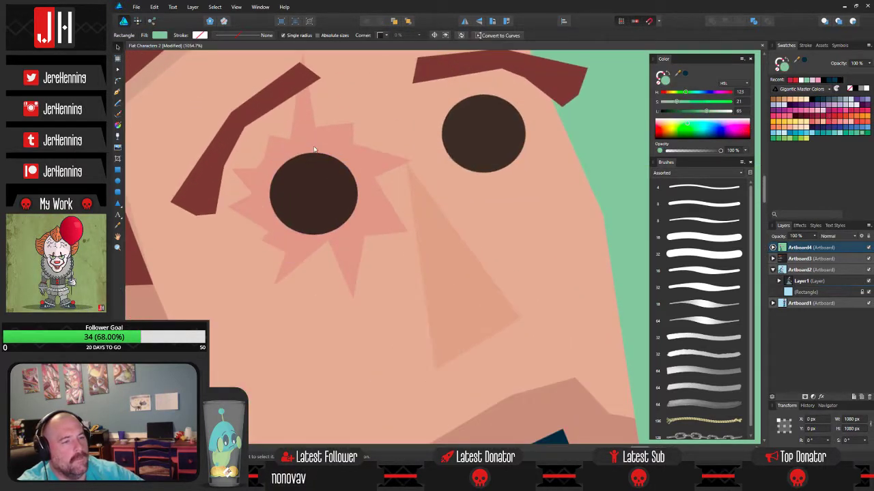
left_click(317, 147)
key("a")
left_click_drag(303, 52, 288, 44)
left_click_drag(273, 286, 295, 400)
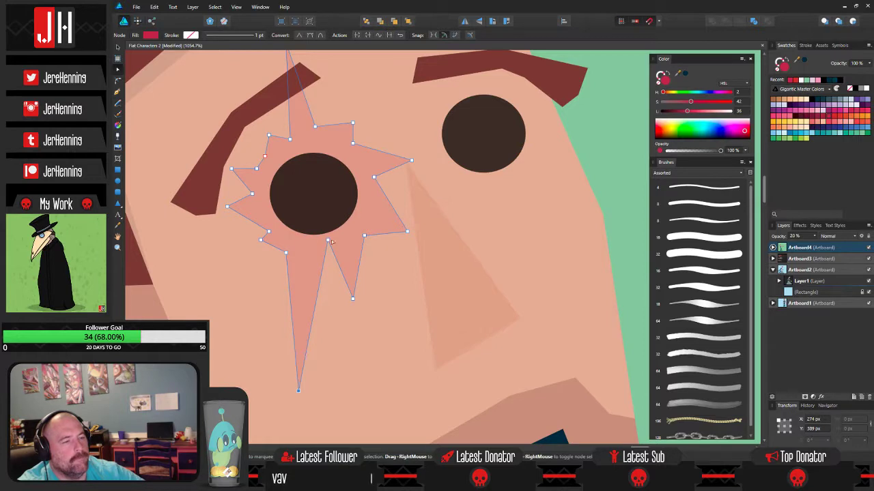
left_click(324, 260)
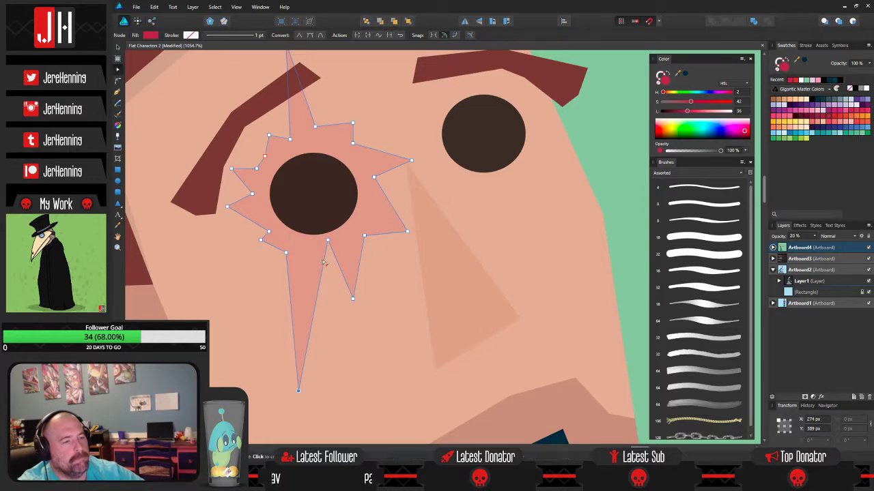
mouse_move(334, 255)
left_mouse_down()
mouse_move(351, 254)
mouse_move(329, 246)
mouse_move(331, 255)
left_mouse_up()
key("ctrl+z")
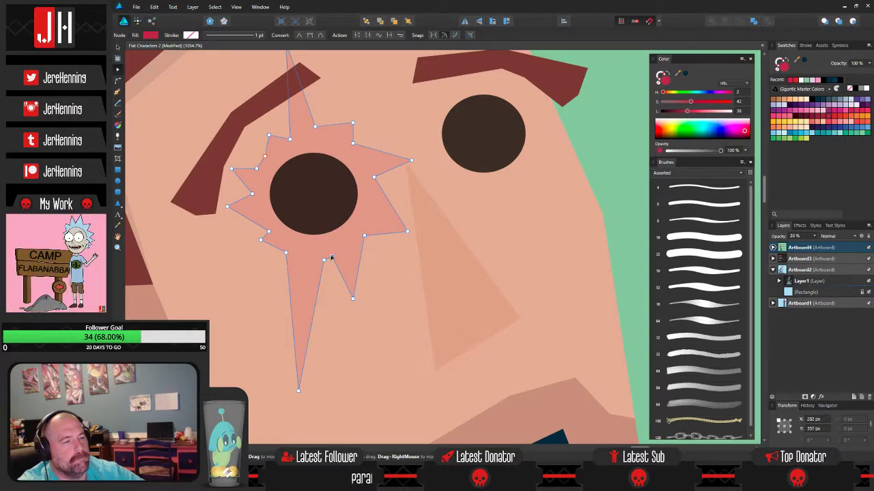
key("ctrl+d")
scroll(481, 233, "down", 5)
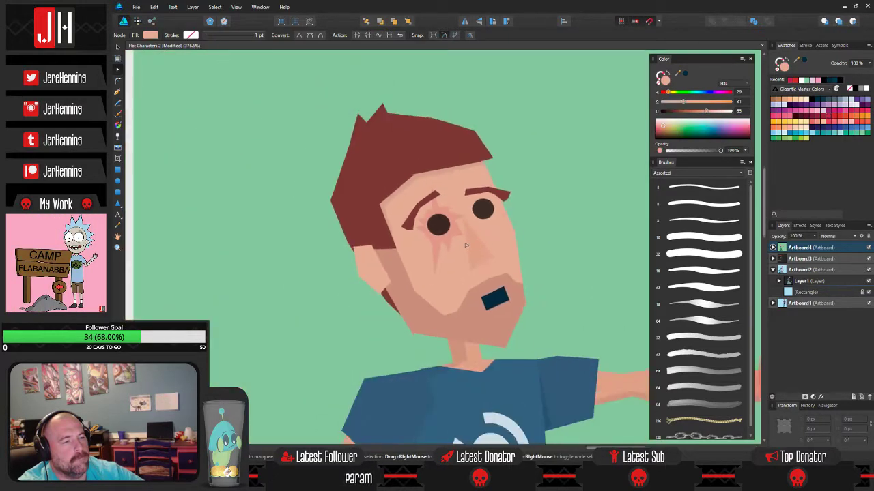
- Splay the burst's spikes on the nose side outward and pull one node on the ear side into a long spike across the eyebrow
left_click_drag(476, 236, 434, 258)
scroll(433, 258, "up", 2)
left_click(434, 258)
key("v")
scroll(367, 245, "up", 2)
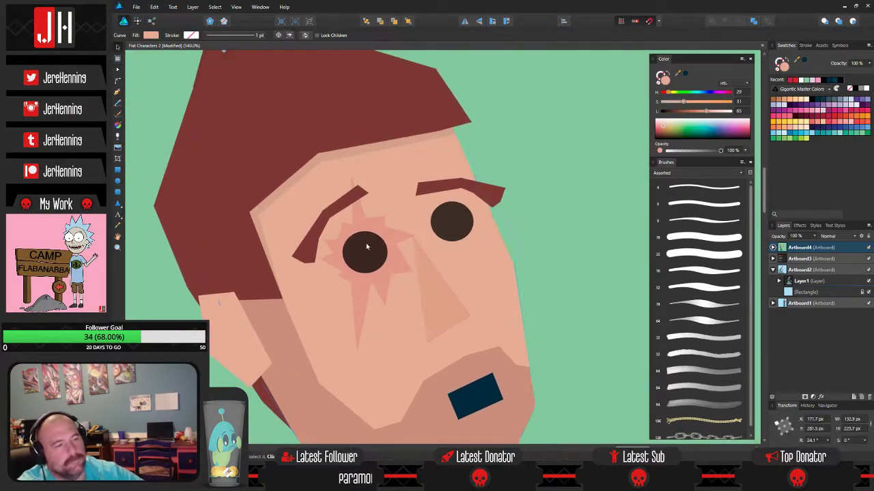
left_click(460, 225)
left_click(373, 253)
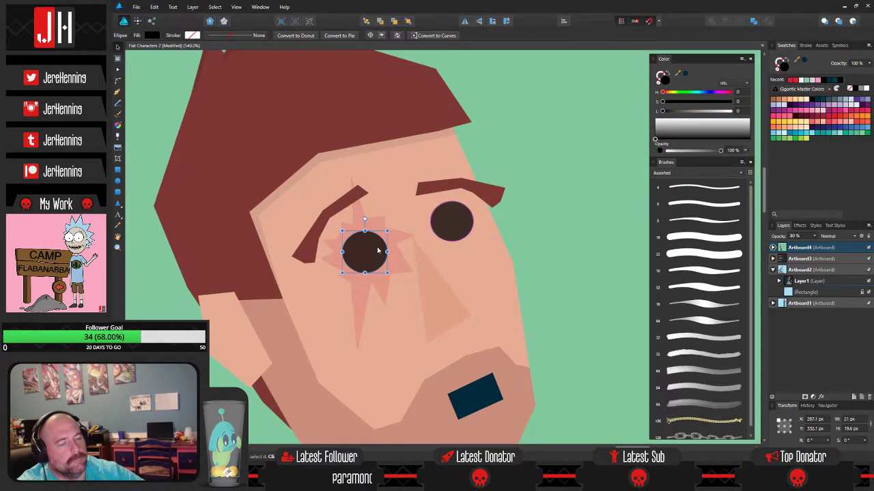
left_click(400, 258)
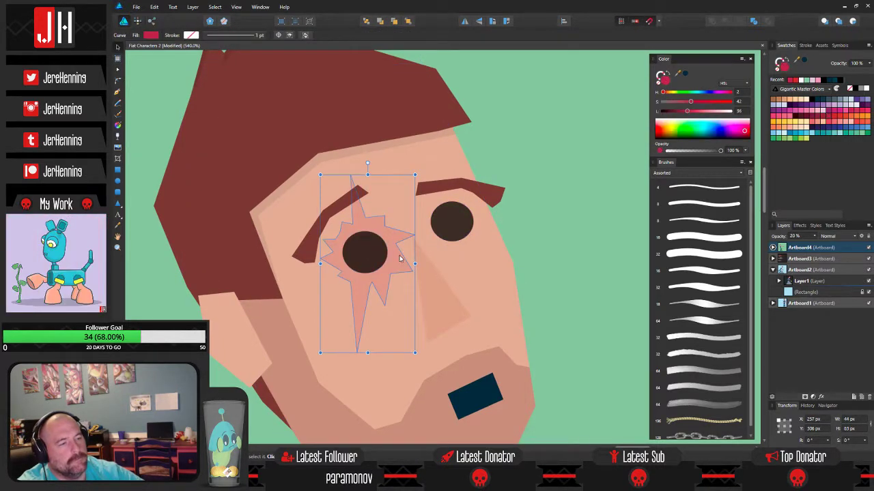
key("a")
scroll(400, 258, "up", 3)
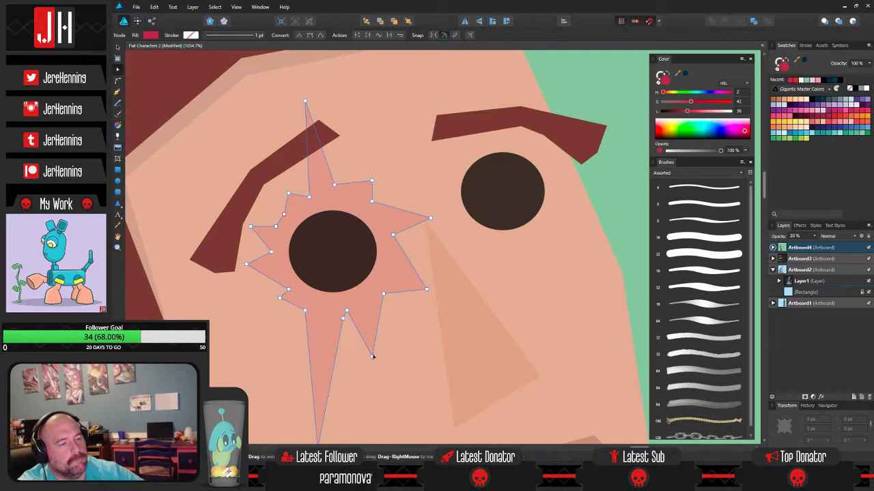
left_click_drag(372, 356, 397, 353)
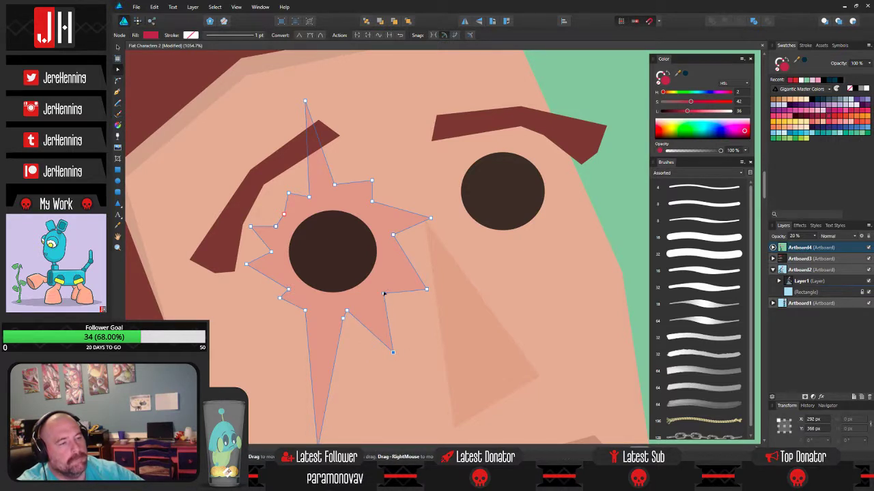
mouse_move(427, 289)
left_mouse_down()
mouse_move(455, 304)
mouse_move(430, 292)
left_mouse_up()
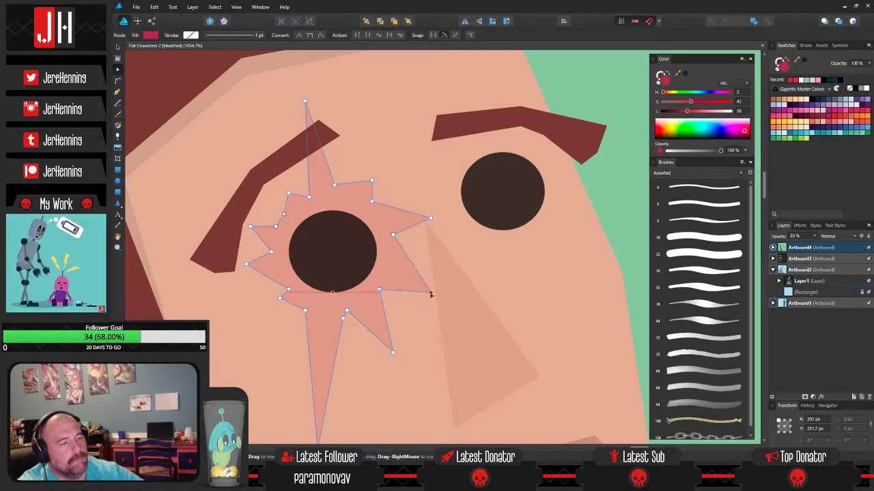
left_click_drag(289, 215, 184, 202)
scroll(205, 210, "down", 4)
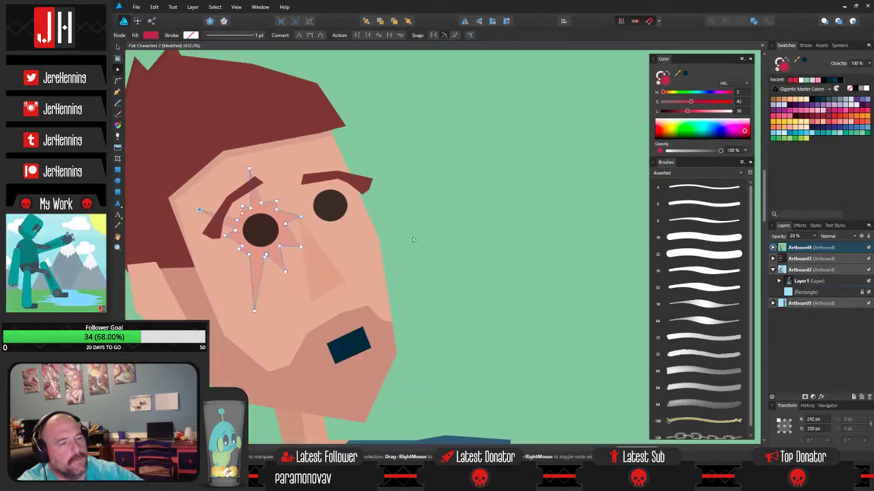
left_click(402, 236)
- Duplicate the burst, flip the copy horizontally, rotate it about 19° and place it around the other eye
scroll(251, 237, "down", 1)
scroll(250, 237, "up", 2)
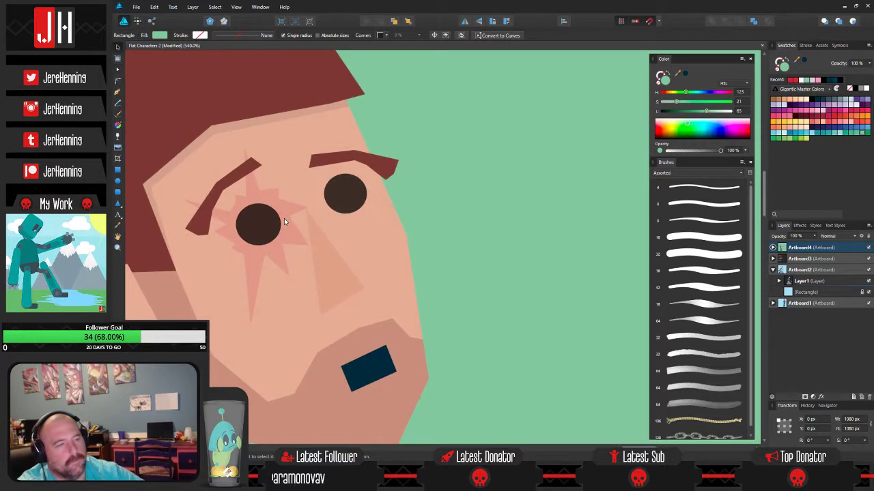
left_click(285, 219)
key("ctrl+j")
left_click_drag(285, 218, 357, 220)
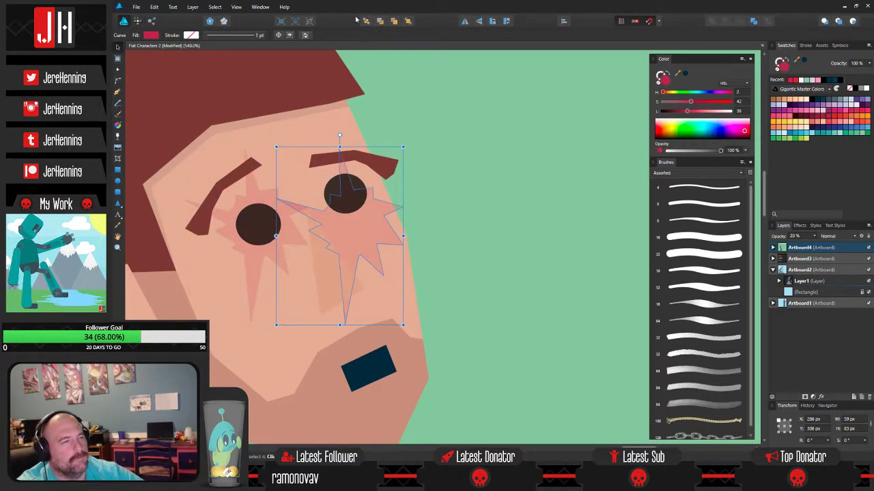
left_click(463, 21)
left_click_drag(339, 136, 303, 134)
left_click_drag(316, 211, 348, 168)
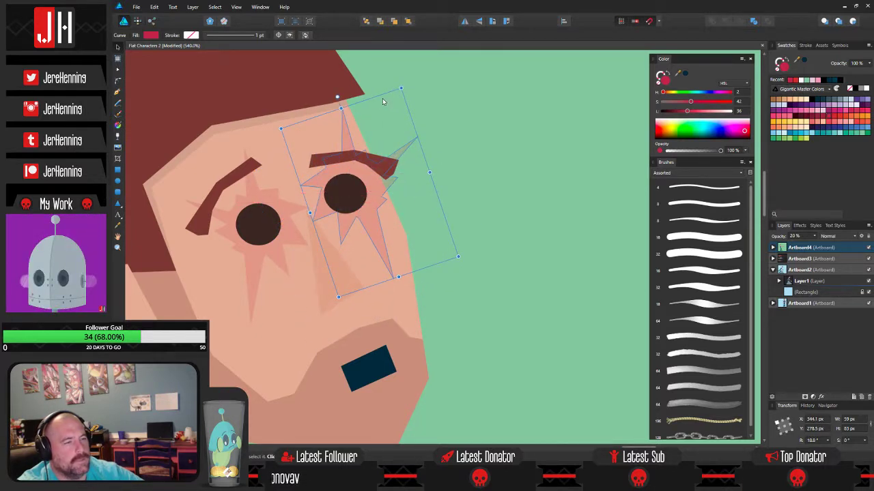
- Shrink the second eye's burst to about 53.6 × 75.3 px, recentre it on the eye and rotate it to about 54.5°
left_click_drag(401, 88, 394, 107)
mouse_move(350, 192)
left_mouse_down()
mouse_move(337, 185)
mouse_move(346, 189)
left_mouse_up()
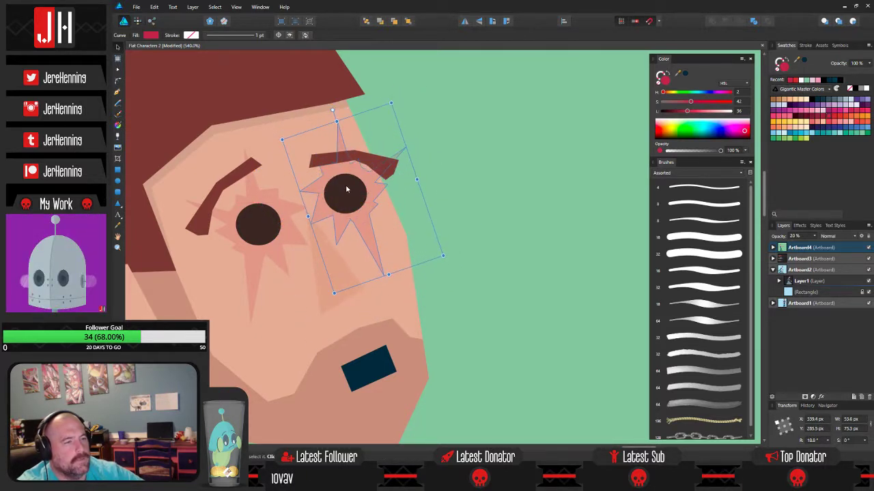
left_click_drag(335, 110, 254, 121)
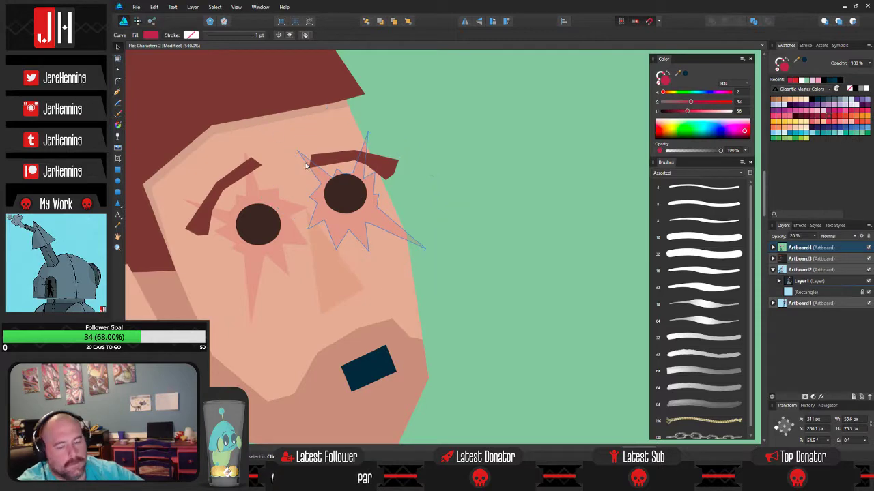
- Cut the second eye's burst and paste it inside the face shape so the face outline clips its spikes
key("ctrl+x")
left_click(304, 143)
key("ctrl+alt+v")
left_click(451, 187)
scroll(434, 191, "down", 4)
scroll(396, 205, "up", 2)
scroll(396, 204, "down", 8)
scroll(408, 211, "up", 4)
scroll(408, 211, "up", 4)
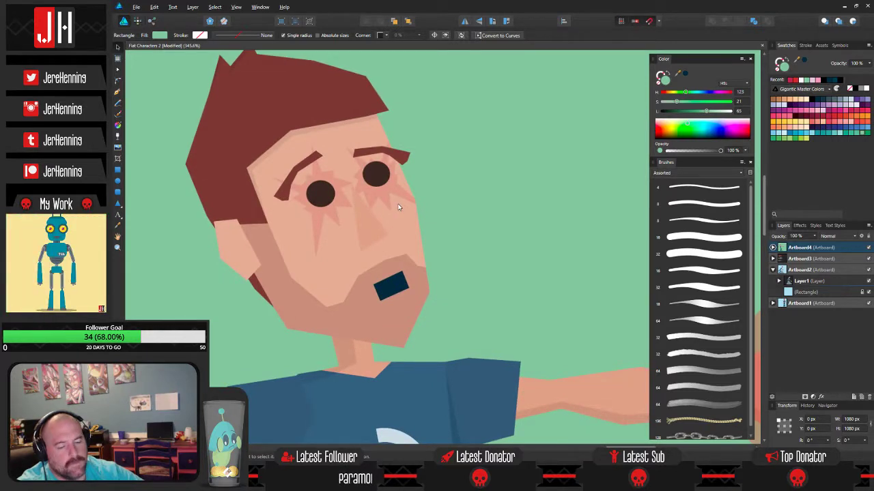
scroll(399, 207, "down", 4)
scroll(380, 198, "up", 6)
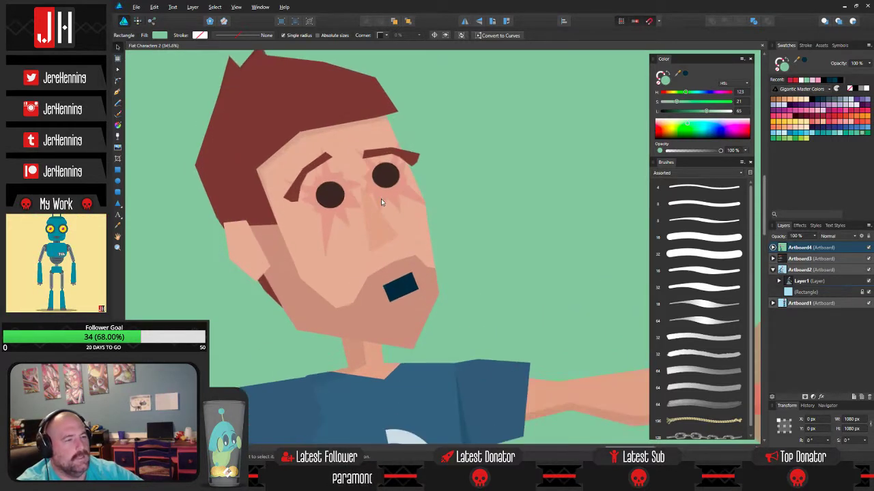
- Delete the glow bursts around both eyes
left_click(331, 180)
left_click(397, 187, "shift")
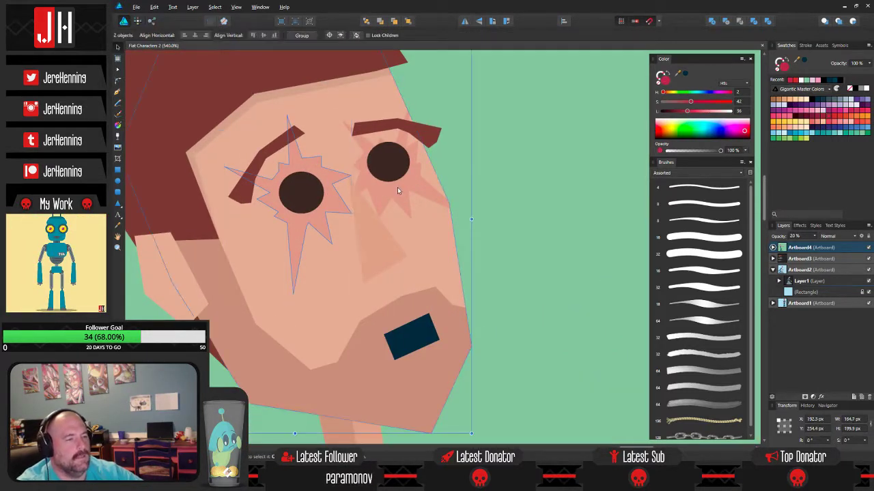
left_click(401, 191)
left_click(400, 190)
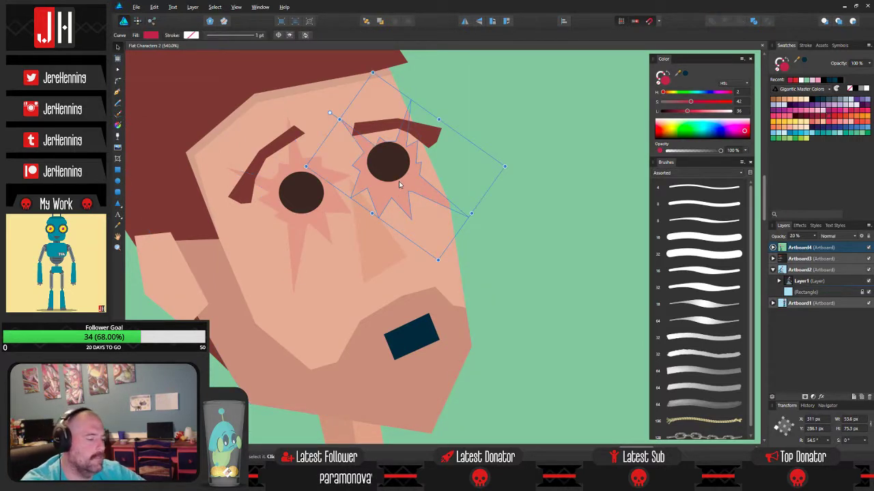
key("Delete")
left_click(326, 181)
key("a")
key("Delete")
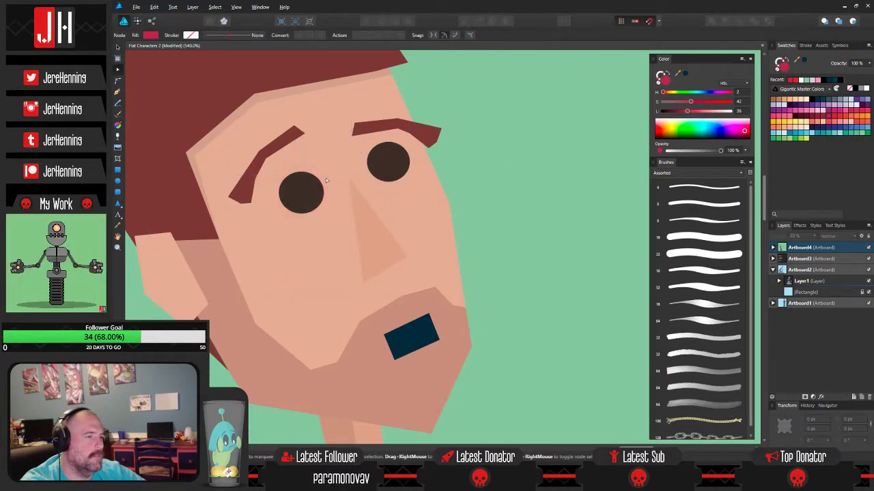
scroll(335, 175, "down", 1)
key("m")
- Scale the whole character with its flame and shadow up to about 1289 × 1001 px on Artboard4, and save the document
scroll(422, 164, "down", 4)
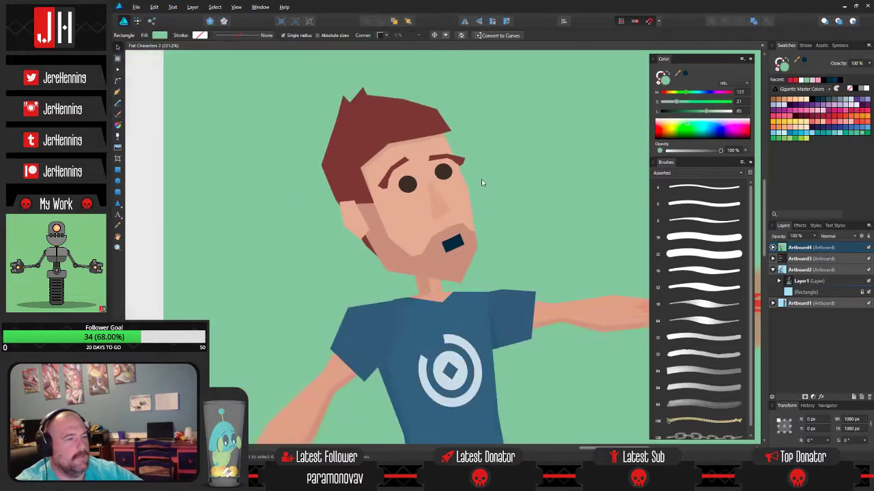
scroll(422, 164, "down", 1)
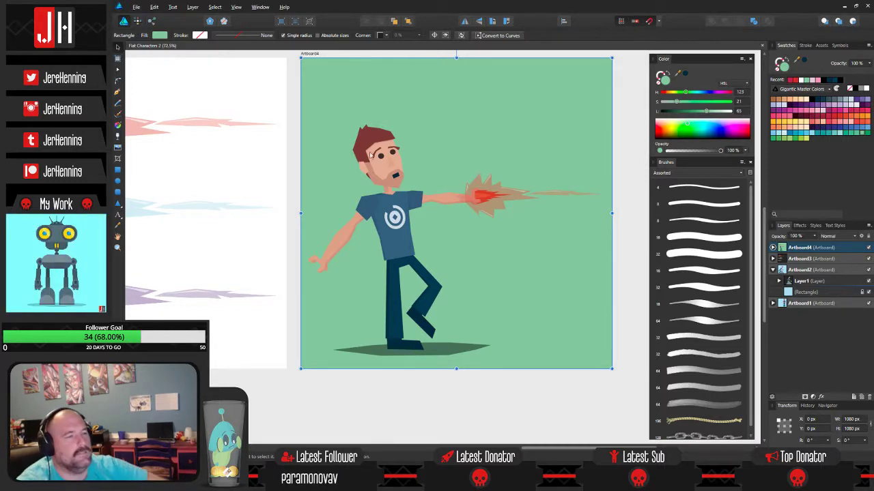
left_click_drag(293, 79, 641, 377)
left_click_drag(606, 129, 662, 80)
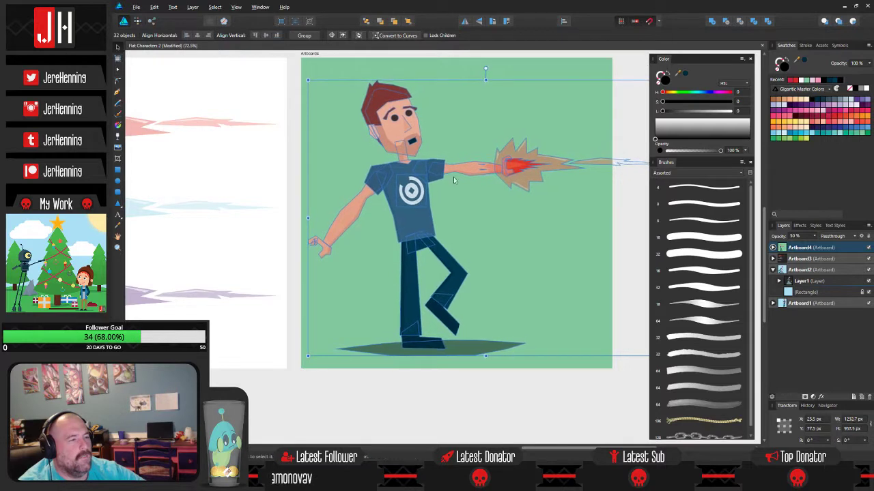
left_click_drag(604, 101, 474, 144)
left_click_drag(532, 123, 548, 110)
left_click_drag(270, 216, 287, 219)
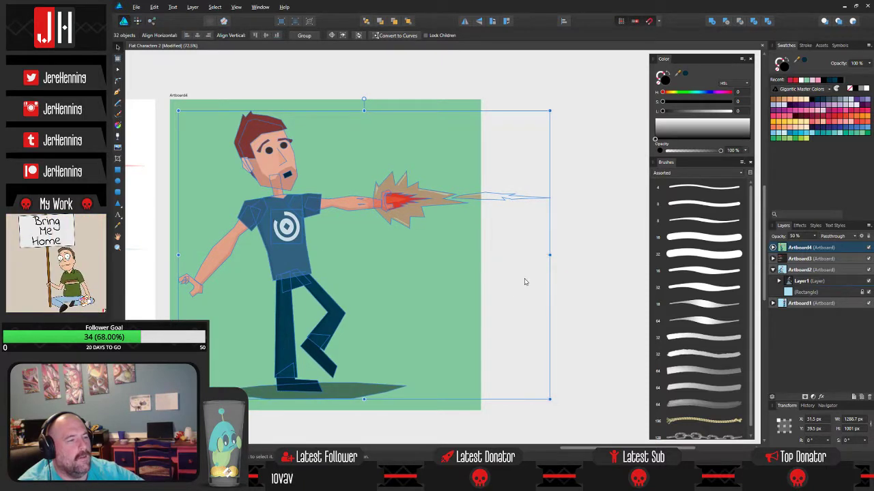
left_click(524, 284)
scroll(403, 262, "down", 2, "ctrl")
scroll(375, 261, "left", 3)
scroll(446, 257, "up", 2, "ctrl")
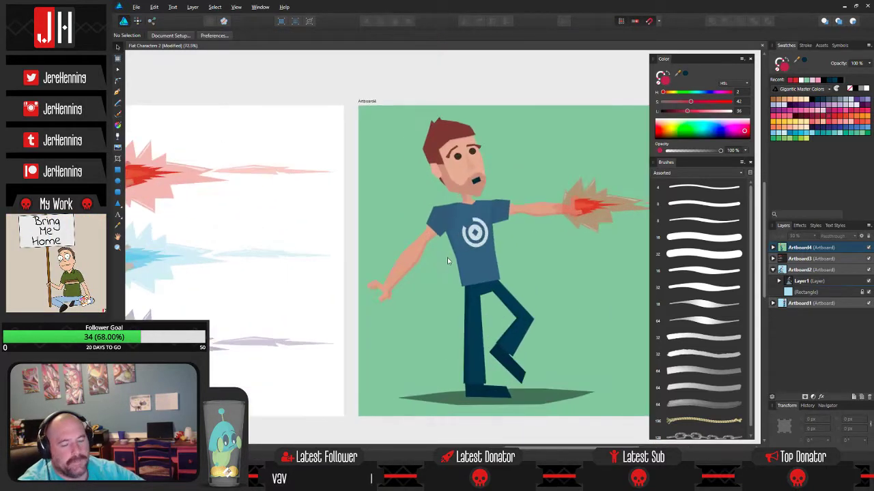
scroll(454, 253, "up", 1)
left_click_drag(454, 254, 365, 243)
scroll(364, 243, "down", 2)
key("ctrl+s")
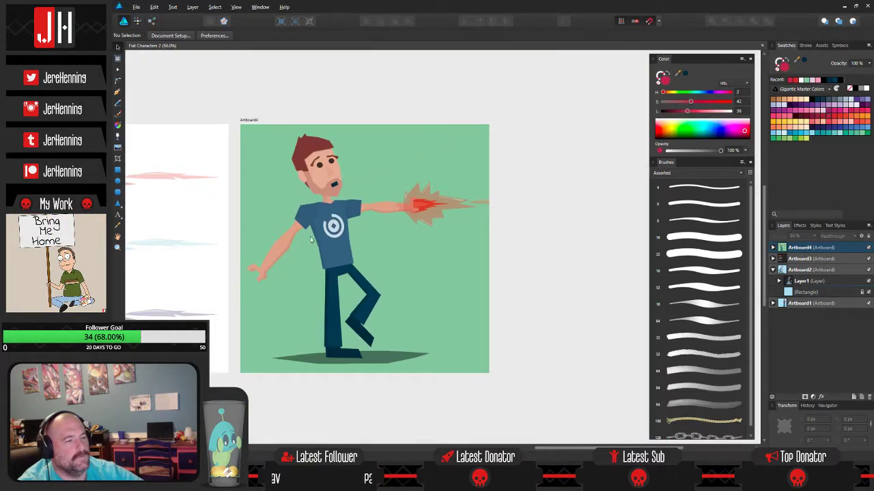
- Draw a four-sided toe-cap shape with the Pen tool over the front end of the standing foot's shoe
scroll(345, 300, "up", 4, "ctrl")
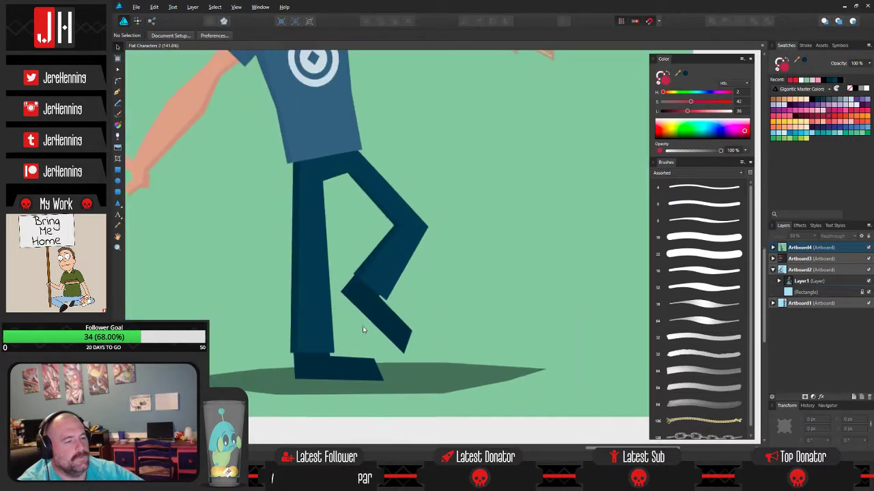
left_click(423, 320)
left_click(476, 370)
scroll(432, 321, "up", 3, "ctrl")
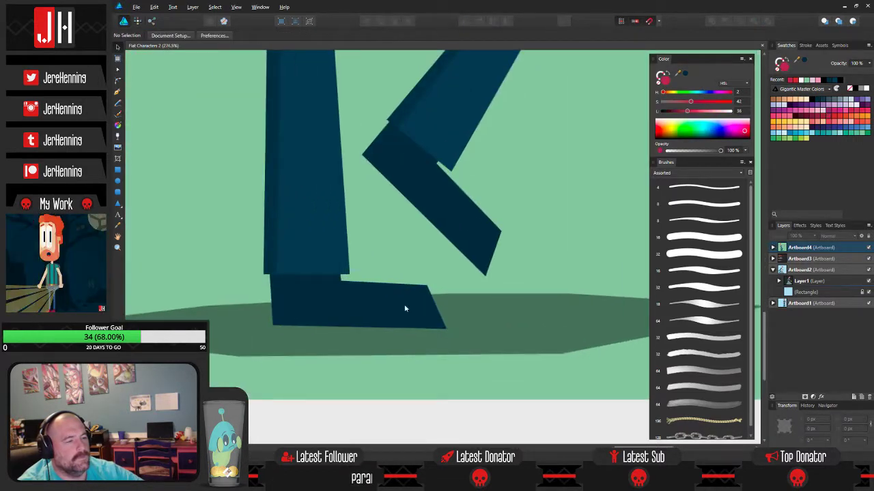
left_click(118, 93)
scroll(369, 293, "up", 1, "ctrl")
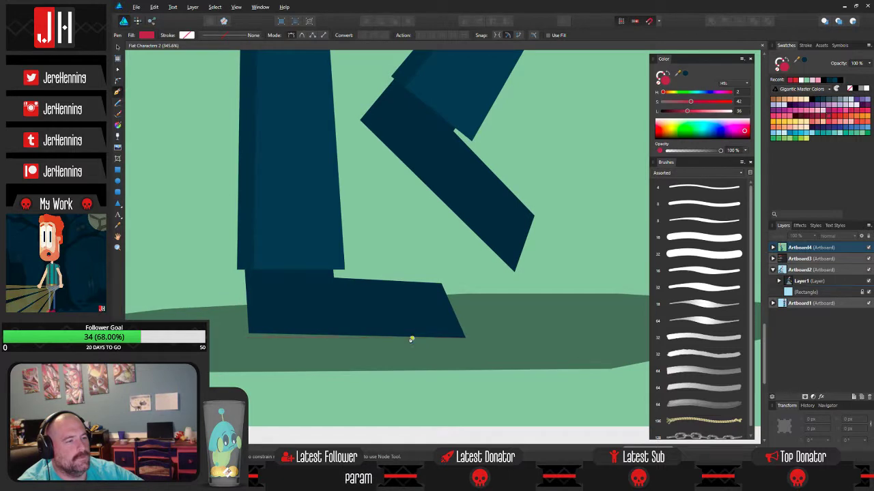
scroll(409, 339, "up", 1)
left_click(402, 350)
left_click(406, 295)
left_click(441, 296)
left_click(465, 352)
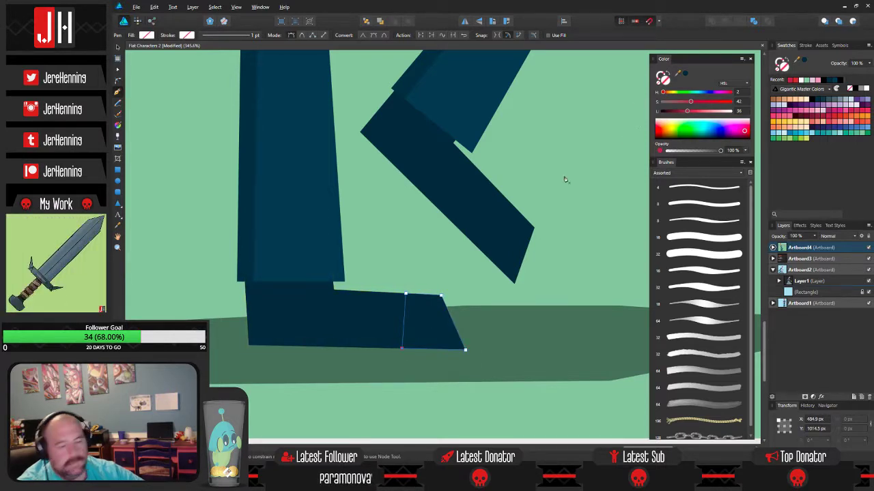
- Fill the toe-cap shape with the shoe's sampled navy, darkened to a lightness of 6
key("i")
left_click(354, 321)
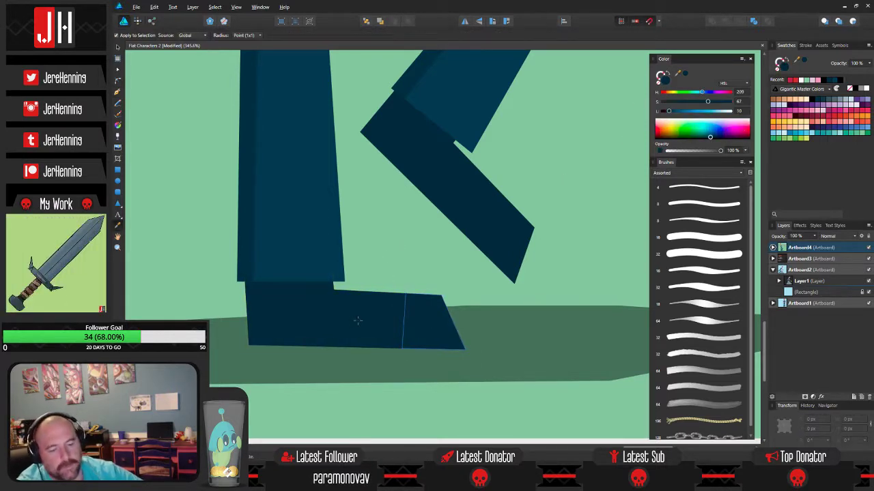
key("v")
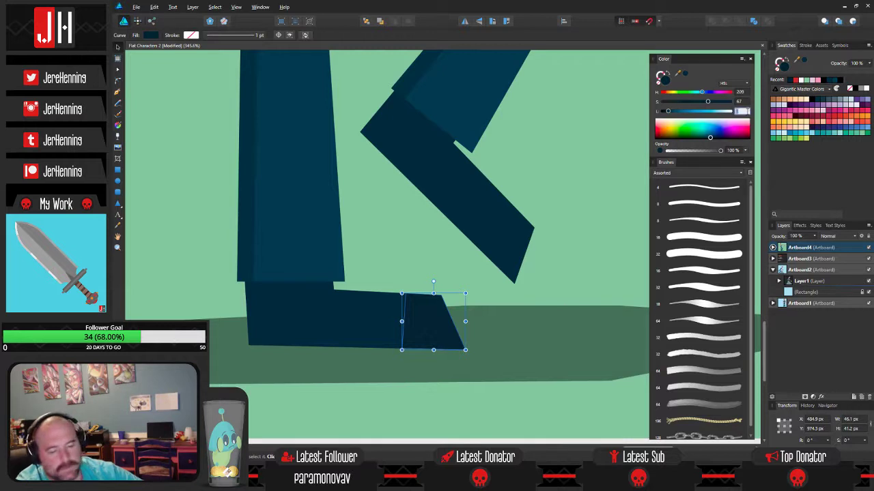
left_click(462, 254)
key("m")
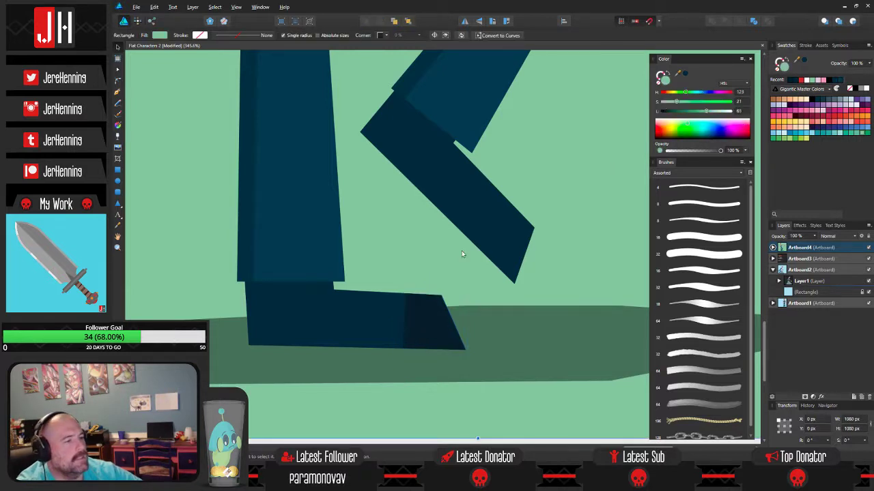
- Cut the toe cap and paste it inside the standing foot's shoe so the shoe outline clips it
left_click(417, 316)
key("ctrl+x")
left_click(372, 317)
key("ctrl+alt+v")
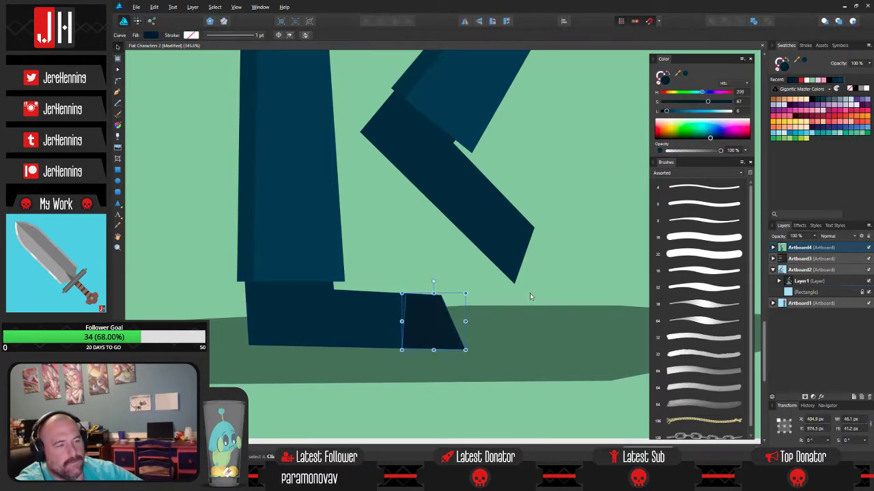
left_click(530, 292)
- Draw a four-sided toe-cap shape with the Pen tool across the tip of the raised foot's shoe
scroll(530, 293, "down", 3)
left_click_drag(530, 292, 470, 271)
scroll(403, 281, "up", 3)
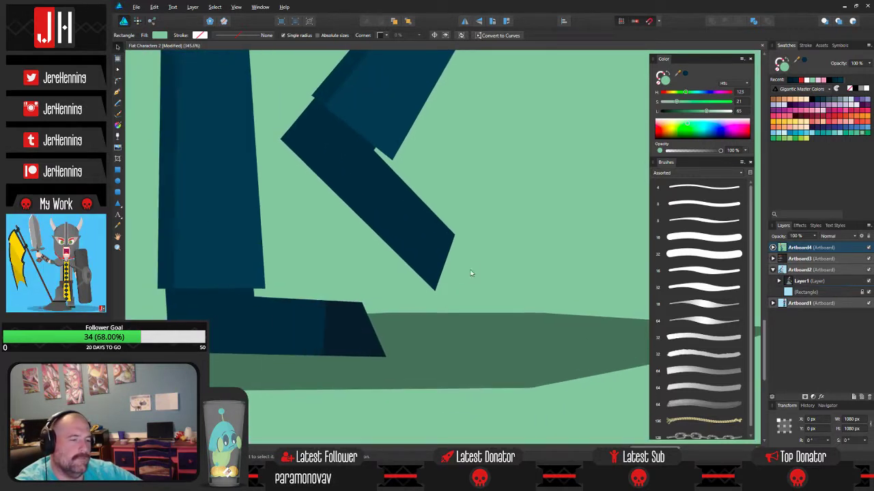
left_click(117, 92)
scroll(384, 240, "up", 2)
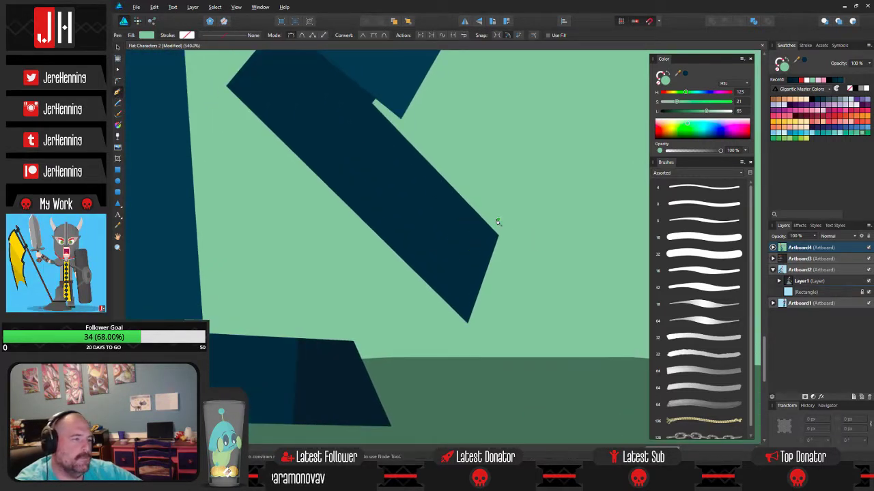
left_click(476, 214)
left_click(413, 270)
left_click(466, 322)
left_click(498, 235)
left_click(476, 214)
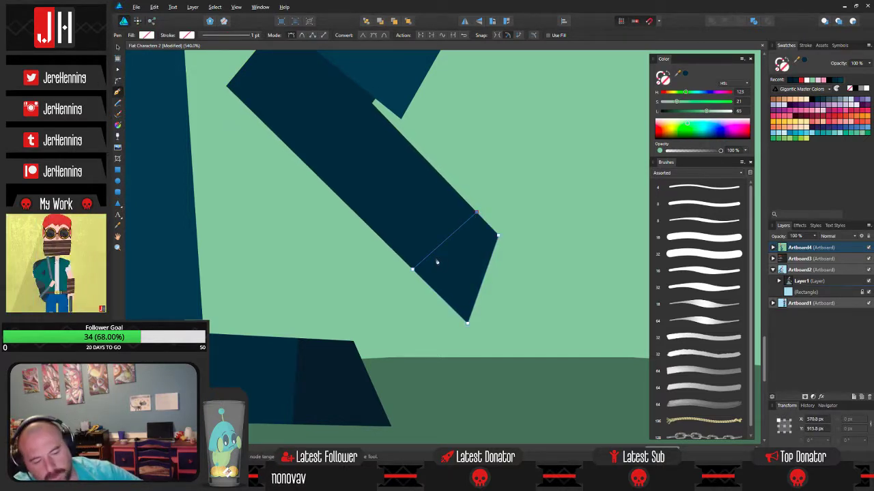
key("Escape")
- Fill the raised shoe's toe-cap shape with the dark navy sampled from the standing shoe's toe cap
key("i")
left_click(354, 358)
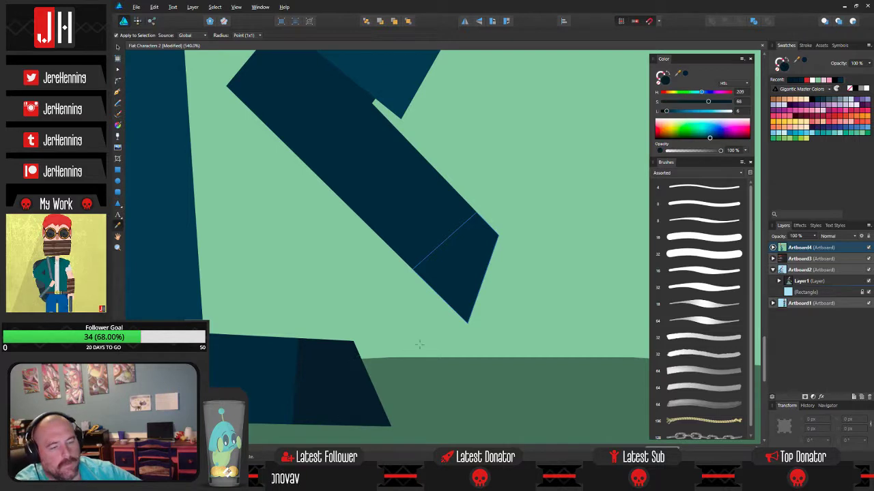
key("v")
left_click(495, 304)
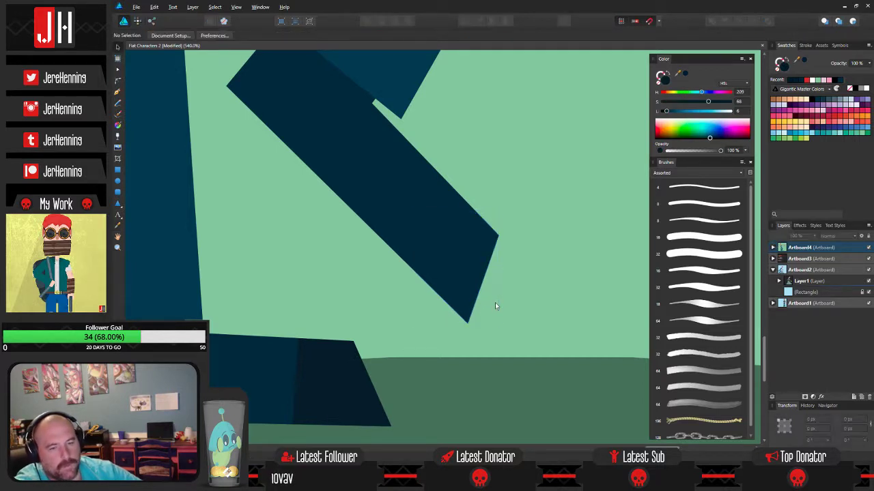
- Move the toe cap inside the raised foot's shoe so the shoe clips it, and save the document
left_click(470, 249)
key("ctrl+alt+v")
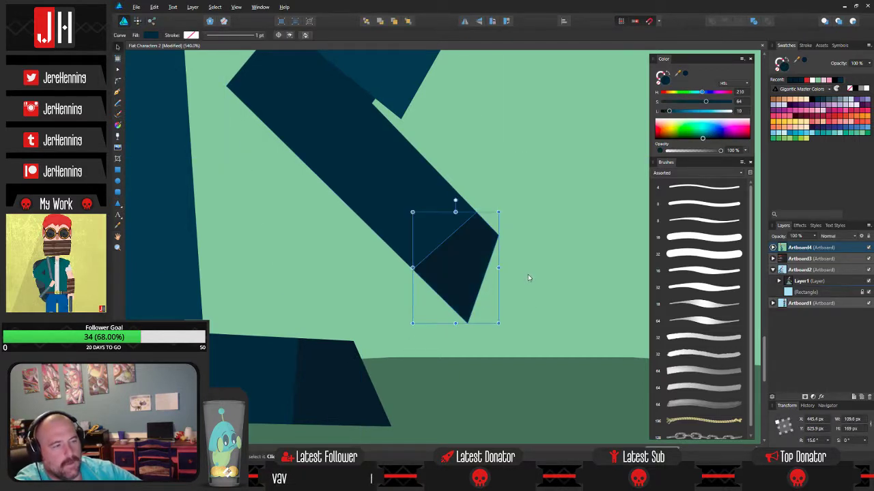
left_click(524, 276)
scroll(523, 277, "down", 10)
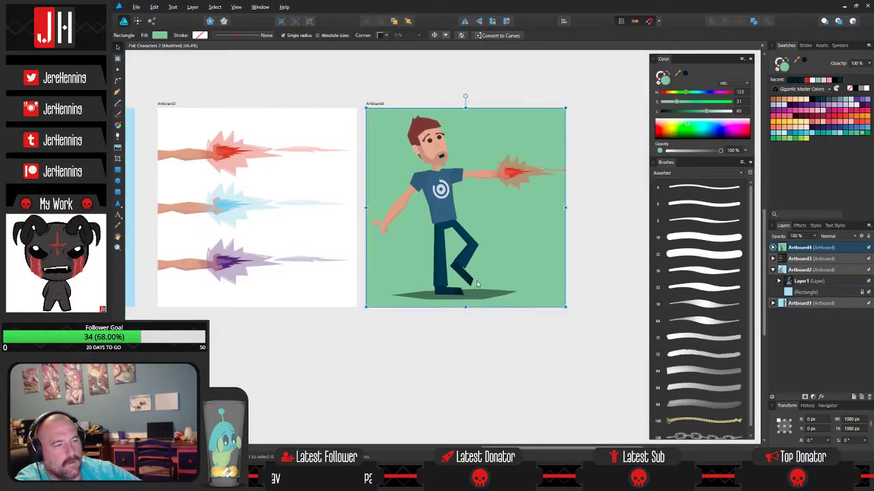
key("ctrl+s")
- Shift the standing shoe's clipped toe cap slightly toward the shoe tip and save the document
scroll(476, 282, "up", 3)
scroll(476, 282, "down", 6)
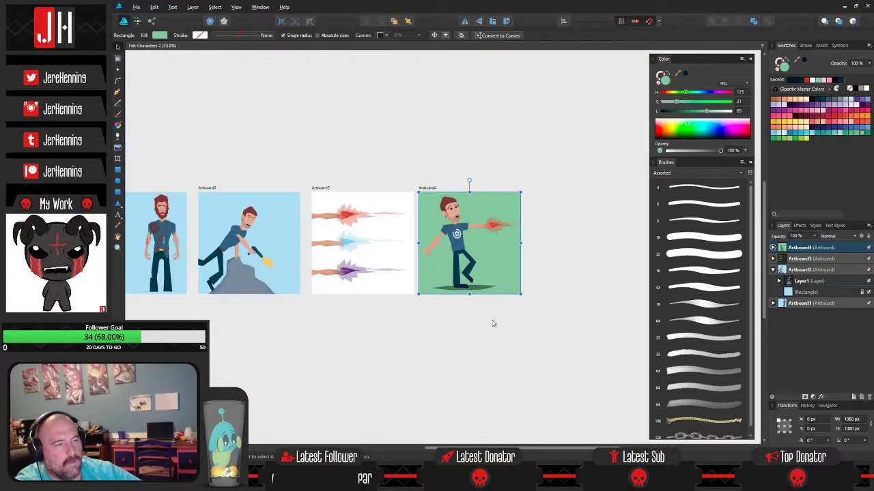
left_click(490, 319)
scroll(477, 293, "up", 10)
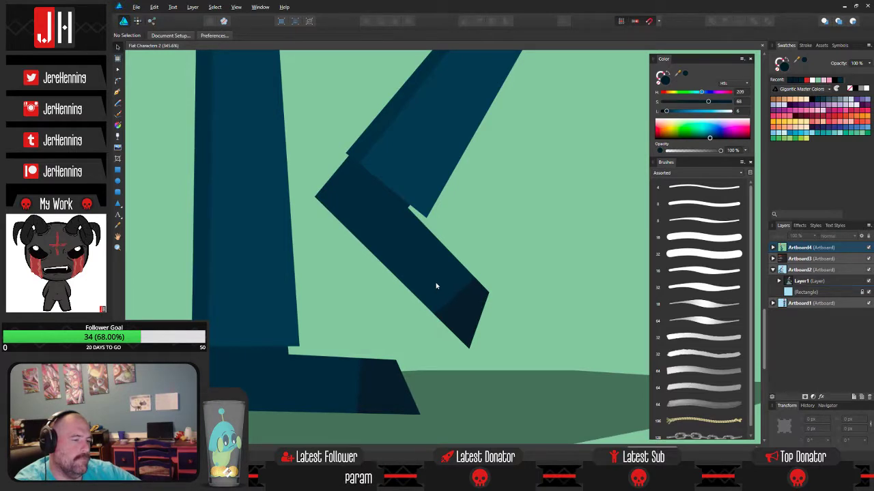
scroll(400, 382, "up", 3)
double_click(364, 387)
mouse_move(372, 395)
left_mouse_down()
mouse_move(487, 267)
mouse_move(448, 293)
mouse_move(458, 293)
left_mouse_up()
left_click(433, 179)
scroll(433, 215, "down", 2)
key("ctrl+s")
scroll(434, 216, "up", 1)
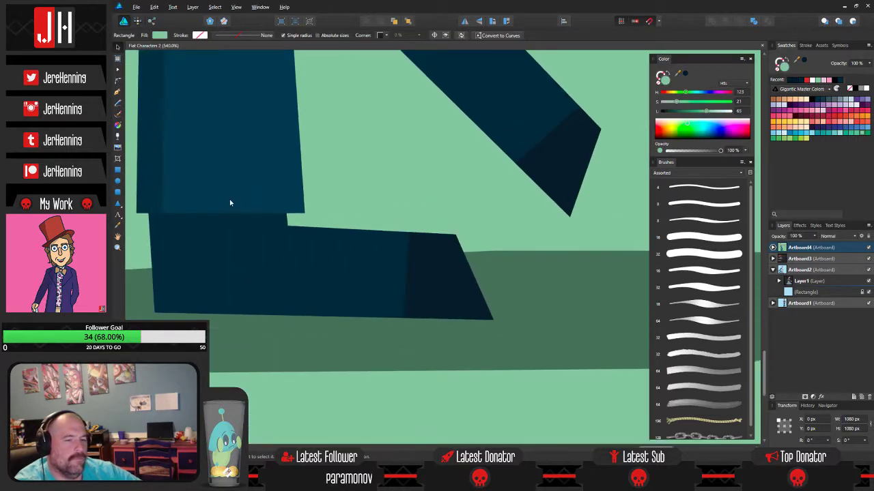
- Open the artist's branding images document with the logos and signature, stored in a subfolder of the Vector folder
scroll(229, 195, "down", 6)
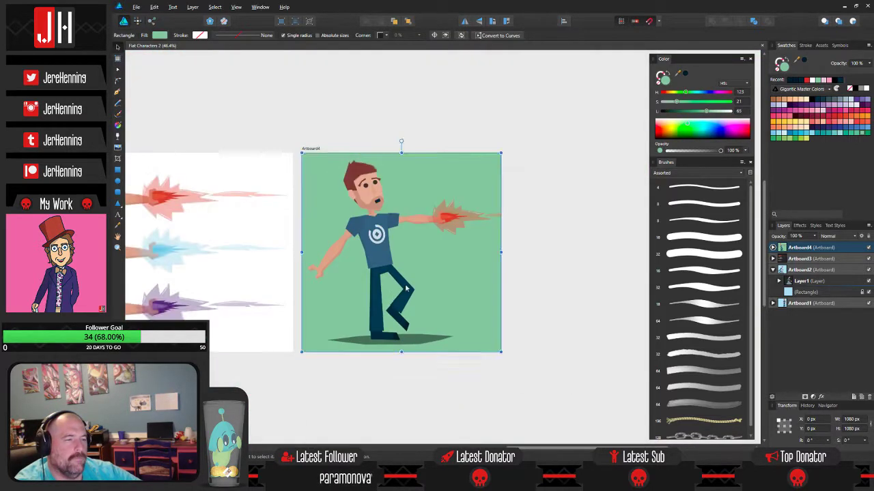
left_click(248, 78)
left_click(137, 7)
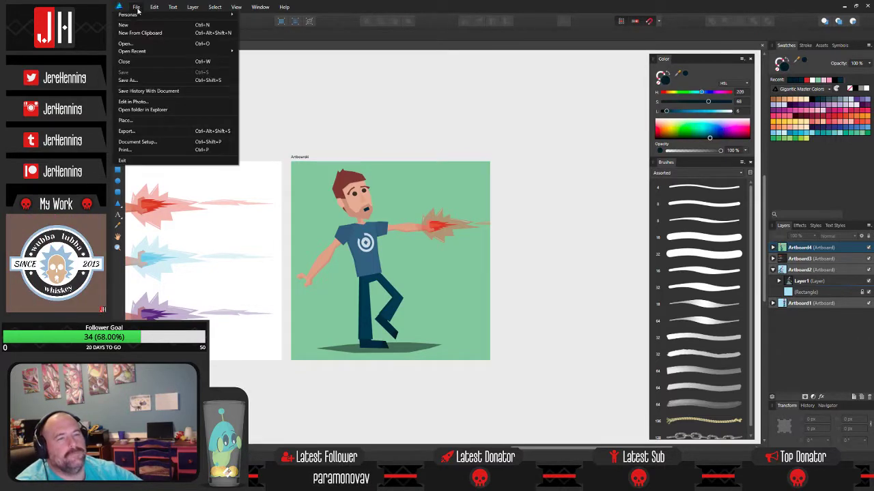
left_click(144, 44)
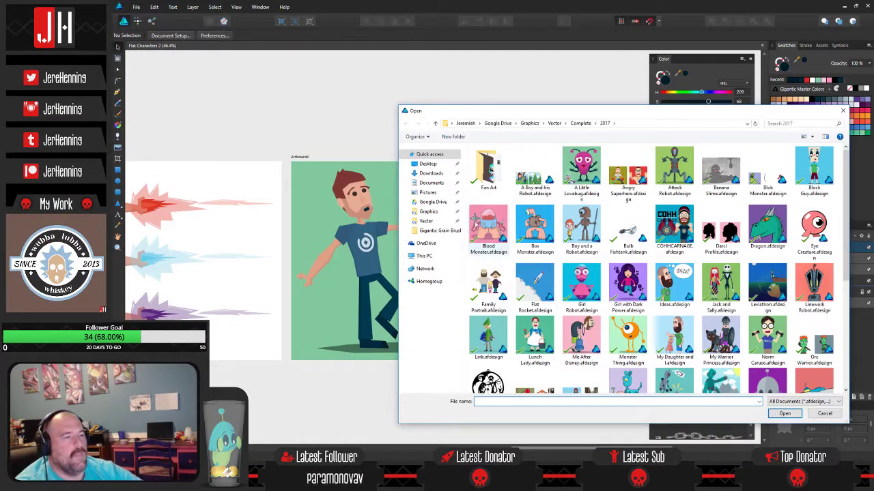
left_click(425, 221)
double_click(613, 179)
double_click(573, 170)
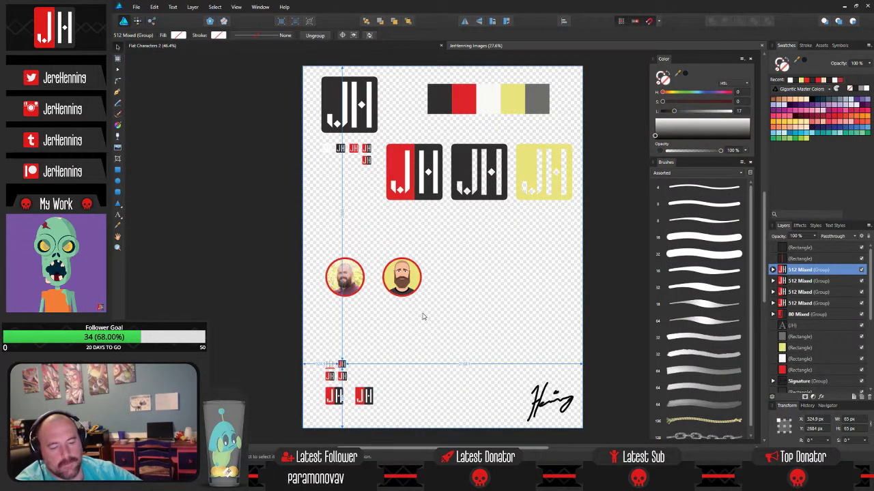
- Copy the small red-and-black JH logo from the branding document into Flat Characters 2 and place it in Artboard4's lower-right corner
left_click(423, 45)
scroll(384, 273, "up", 2)
left_click_drag(338, 255, 489, 277)
scroll(499, 290, "up", 4)
left_click_drag(467, 247, 558, 299)
left_click_drag(558, 298, 422, 302)
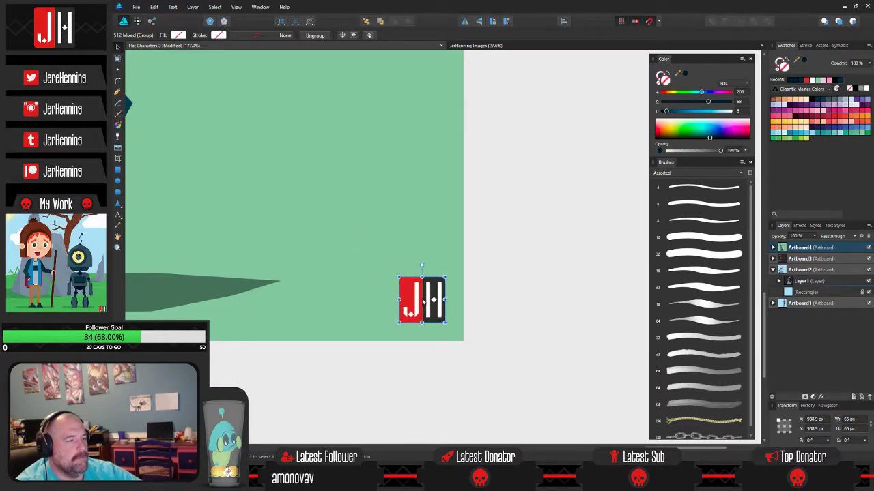
left_click(505, 294)
- Examine the whole character on Artboard4 up close and from afar, including the shirt, legs and flaming fist
scroll(498, 290, "down", 3)
scroll(496, 287, "down", 3)
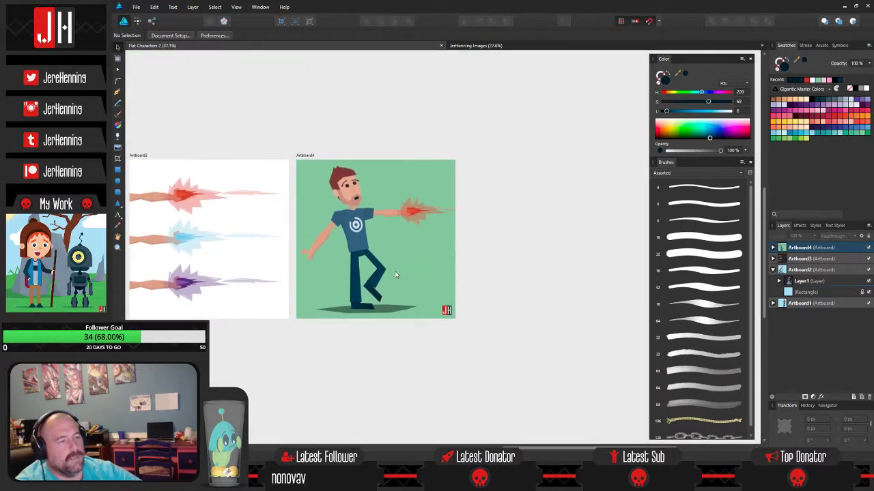
scroll(400, 273, "up", 2)
scroll(275, 194, "up", 2)
scroll(305, 206, "down", 3)
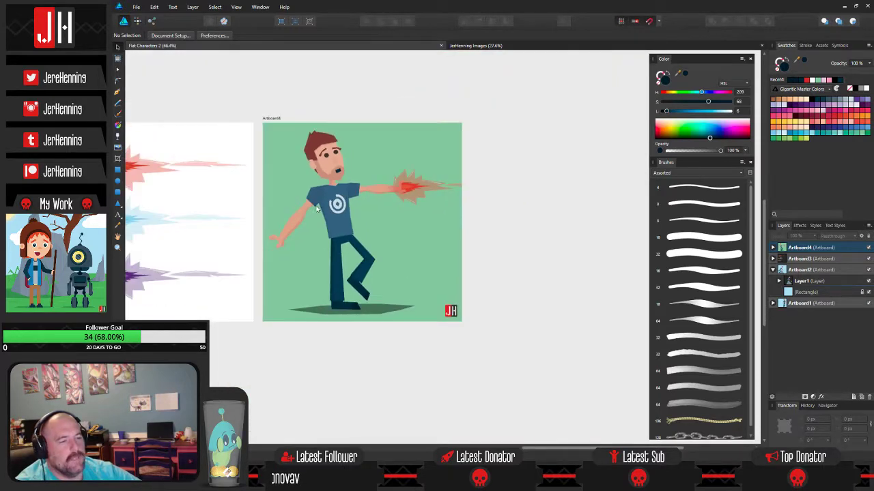
scroll(402, 265, "up", 2)
scroll(392, 294, "down", 4)
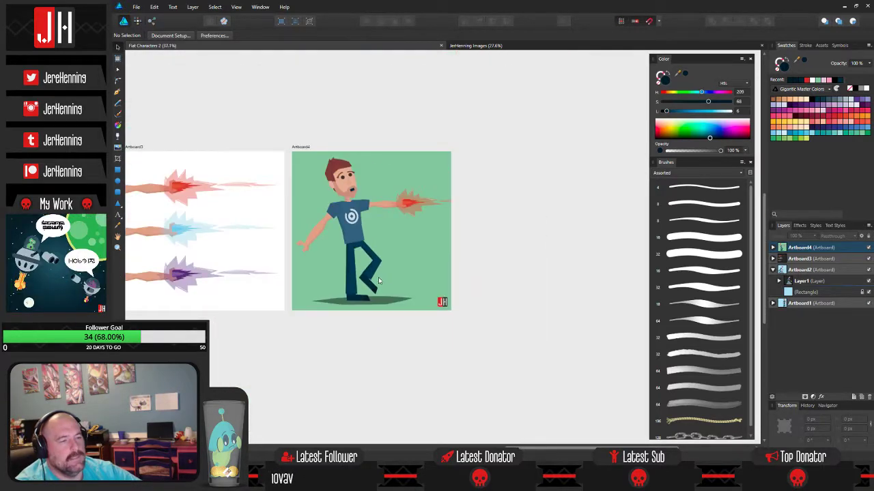
scroll(374, 281, "up", 3)
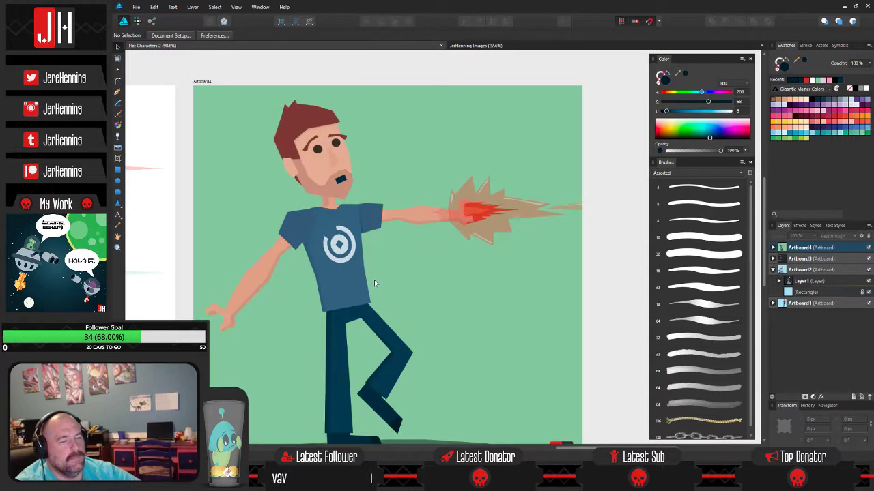
scroll(374, 281, "down", 1)
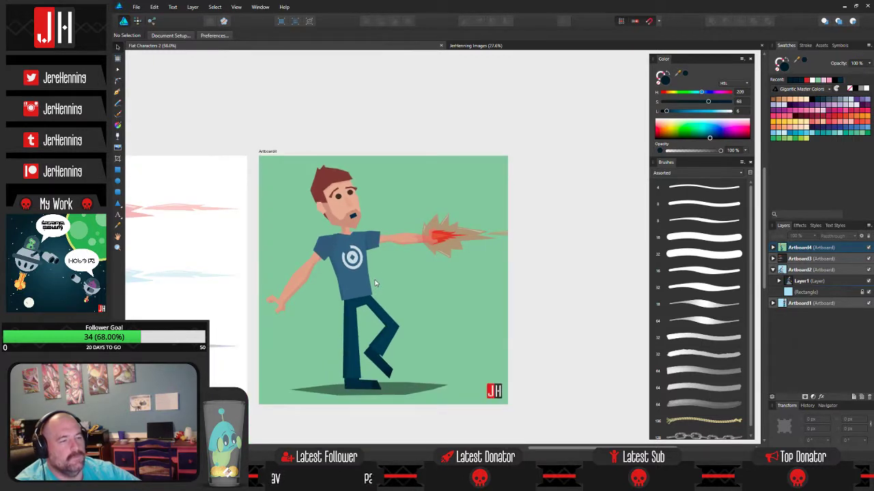
scroll(374, 283, "up", 3)
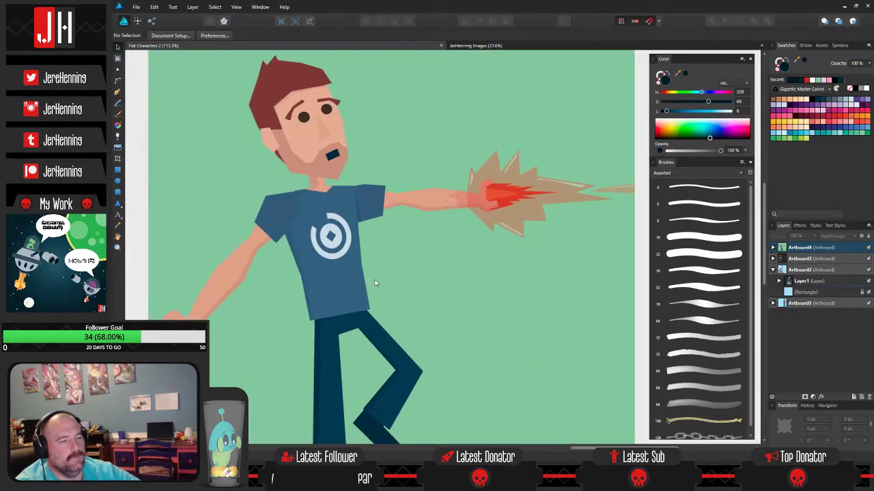
scroll(374, 282, "down", 2)
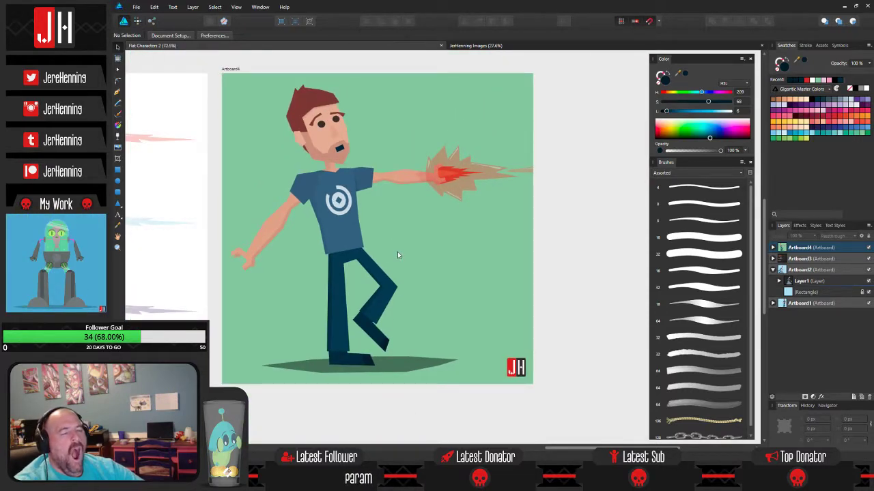
scroll(330, 180, "up", 4)
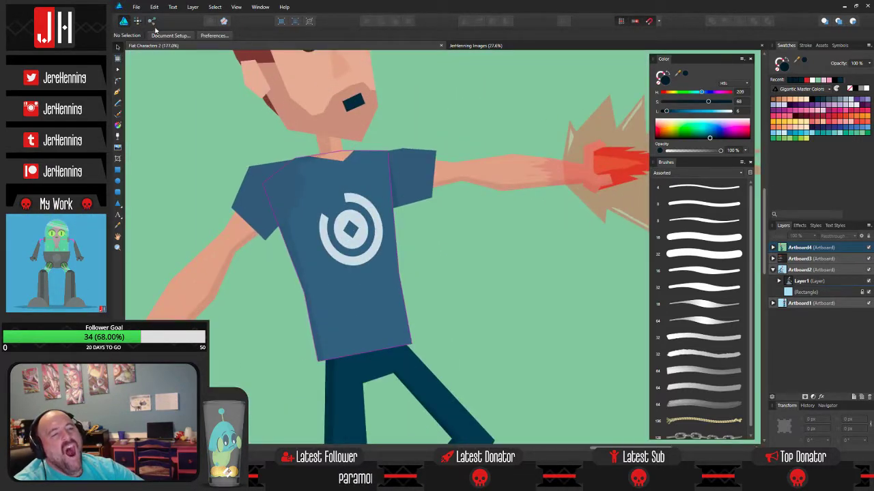
scroll(343, 146, "down", 5)
left_click_drag(433, 139, 422, 199)
scroll(421, 199, "up", 5)
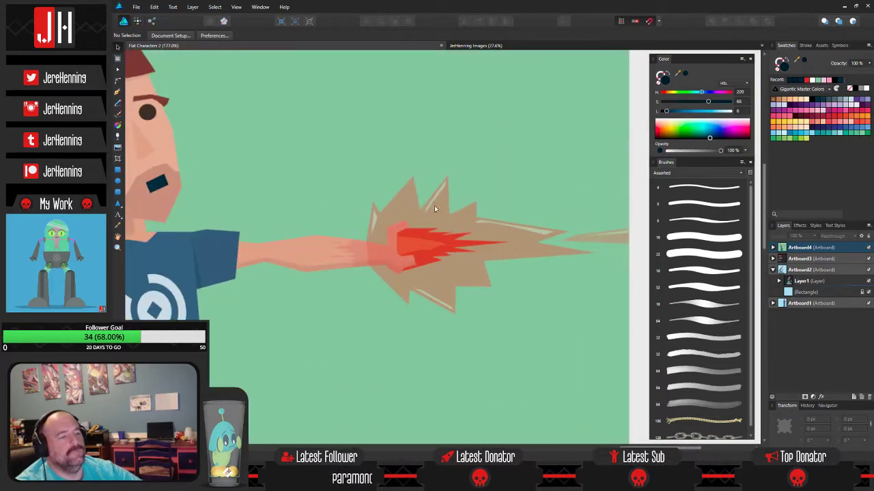
- Enlarge the translucent outer flame around the fist to 242.1 by 399.9 px and align its back edge with the wrist
left_click(412, 207)
left_click_drag(624, 177, 632, 131)
left_click_drag(555, 188, 435, 176)
left_click_drag(367, 220, 366, 236)
scroll(241, 231, "up", 5)
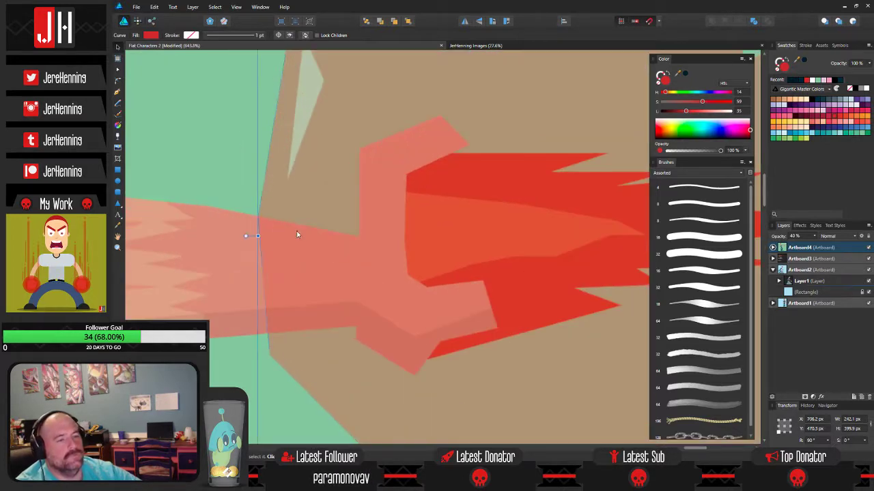
left_click(222, 141)
scroll(237, 149, "down", 4)
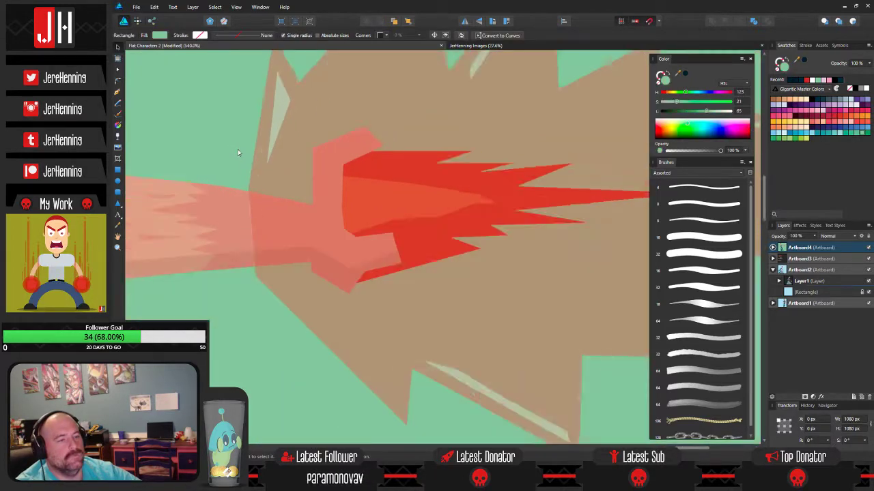
scroll(279, 181, "up", 6)
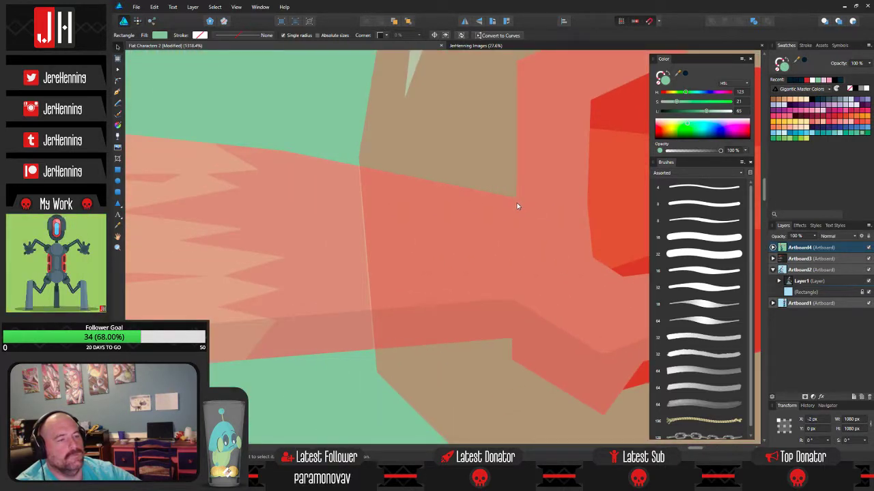
left_click(526, 204)
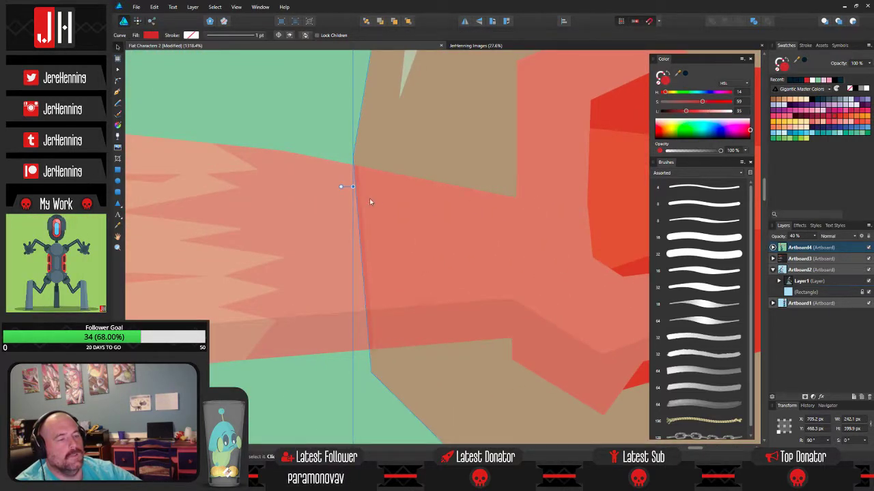
- Reshape the translucent glow on the forearm by moving its wrist-side nodes to meet the outer flame's back edge
left_click(335, 197)
key("a")
left_click(340, 176)
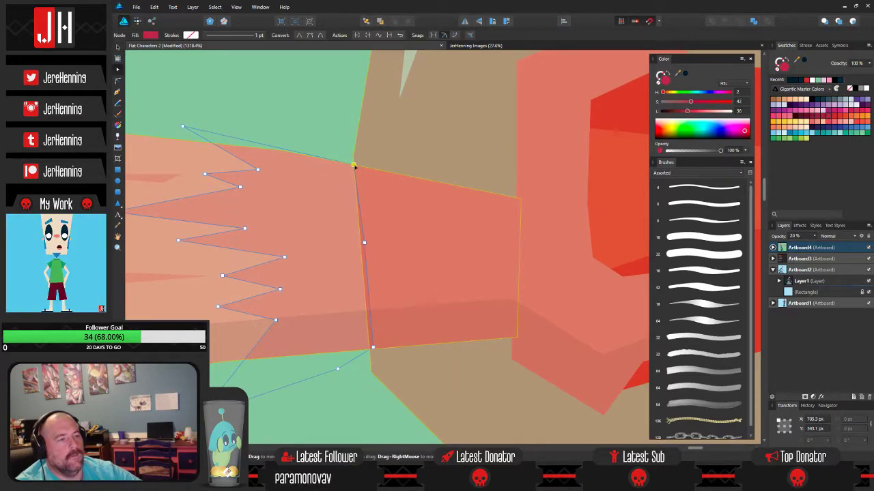
left_click_drag(364, 242, 360, 247)
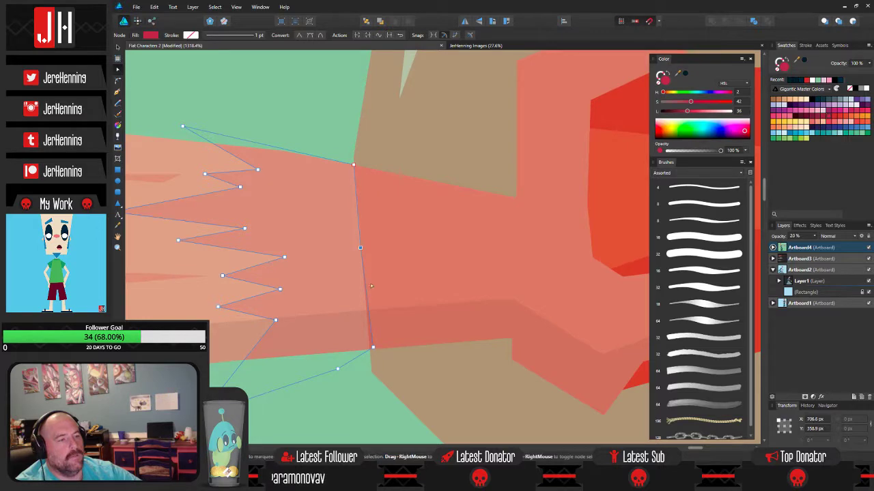
left_click(370, 356)
scroll(371, 356, "down", 10)
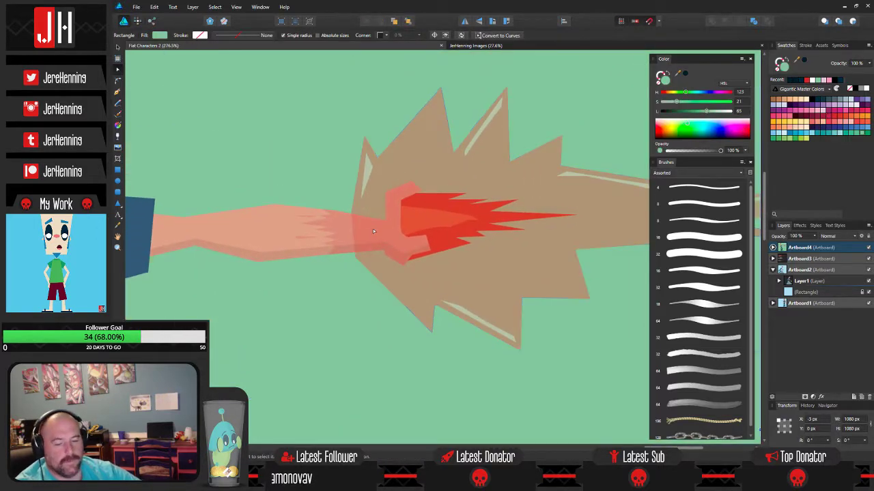
- Move the detached flame streak just below the outer flame's tip and rotate it to -11.6°
left_click(508, 272)
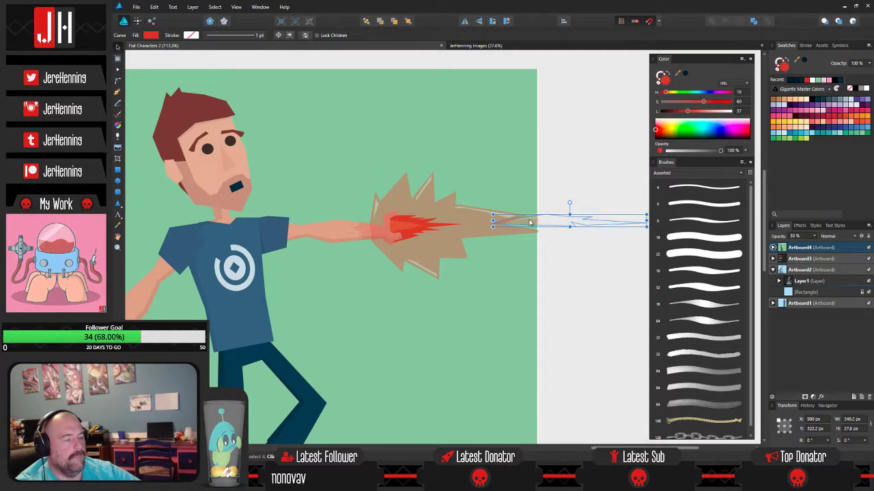
left_click_drag(549, 253, 519, 251)
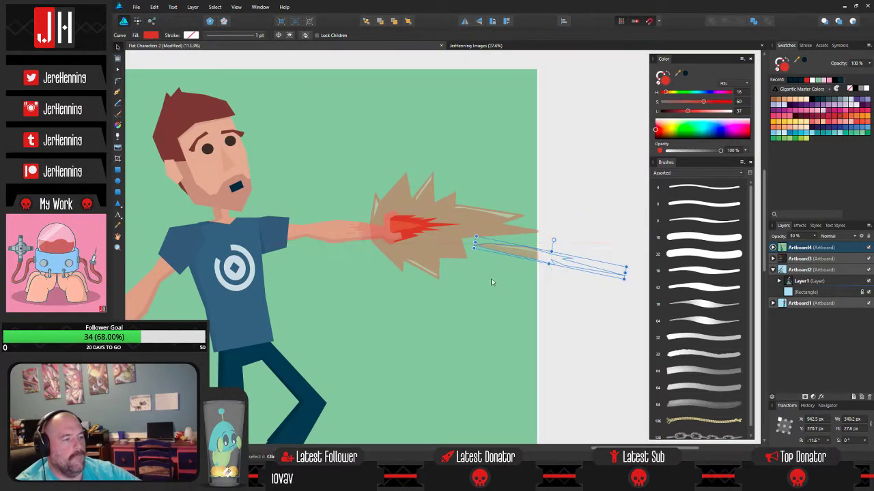
left_click(491, 278)
scroll(492, 278, "down", 4)
scroll(494, 278, "down", 5)
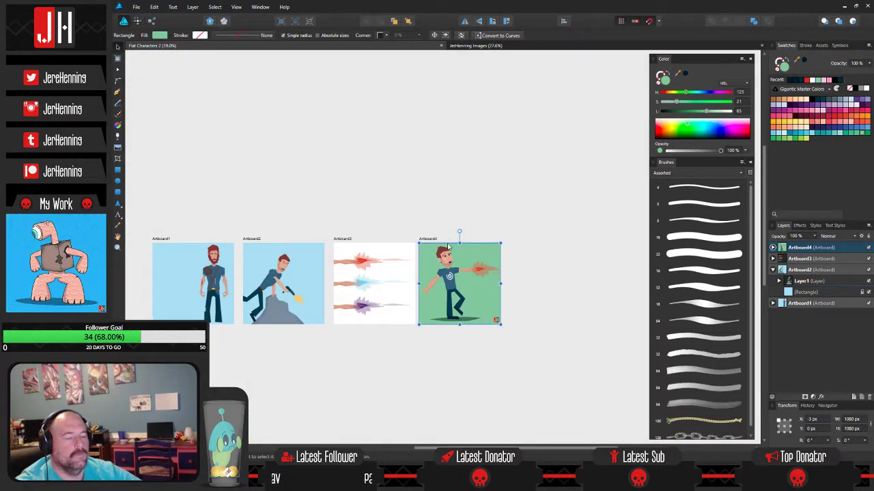
scroll(470, 263, "up", 7)
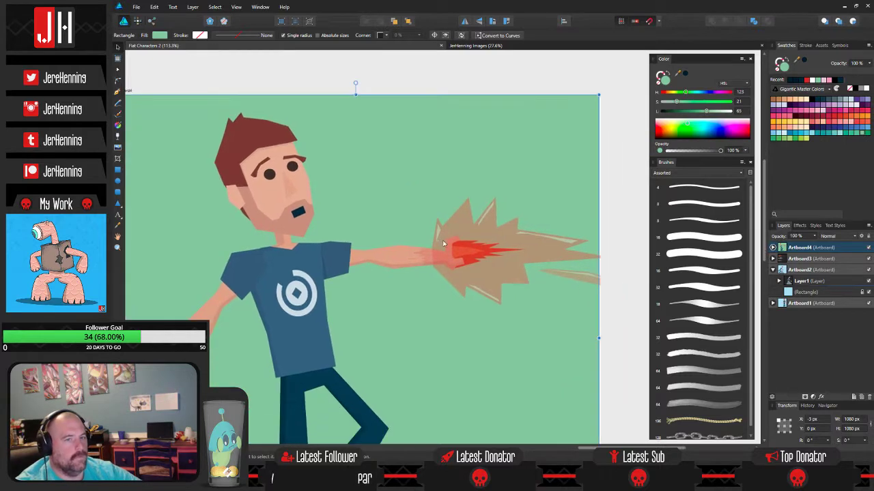
scroll(403, 235, "up", 4)
scroll(402, 236, "down", 5)
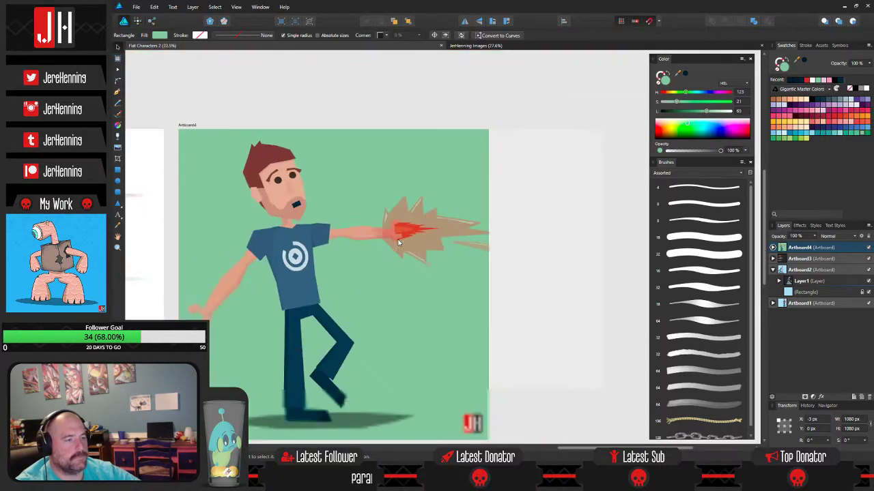
left_click(542, 268)
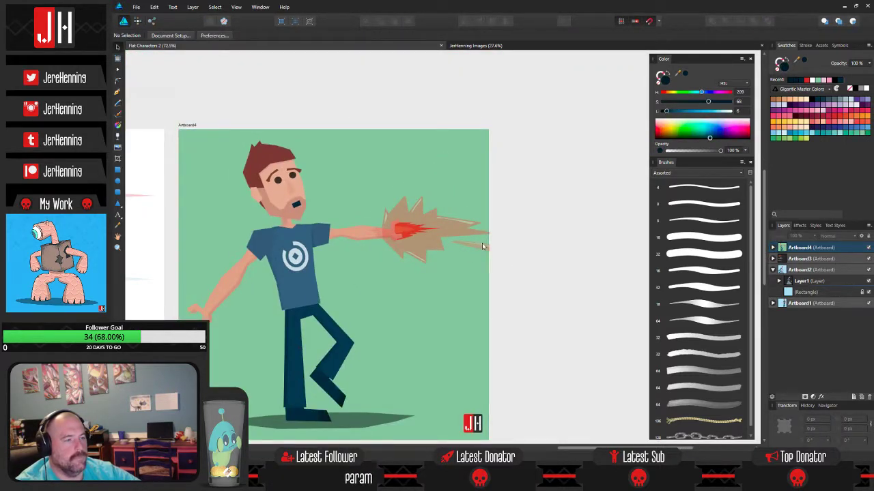
- Duplicate the flame streak above the outer flame's tip and rotate the copy to 7.2°
left_click(475, 246)
left_click_drag(476, 246, 462, 195)
scroll(477, 221, "up", 4)
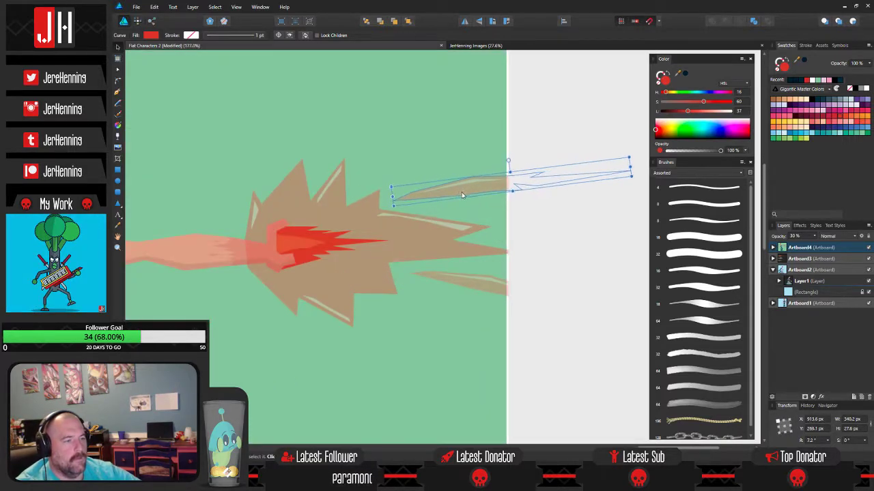
left_click(487, 212)
scroll(526, 241, "down", 4)
scroll(517, 249, "up", 6)
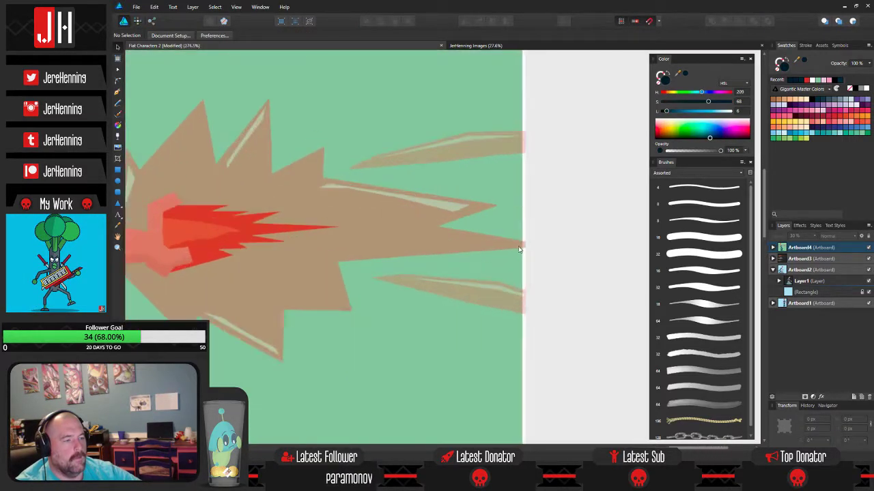
- Stretch the green background rectangle to Artboard4's right edge, making it 1083 px wide
left_click(509, 216)
scroll(511, 219, "down", 4)
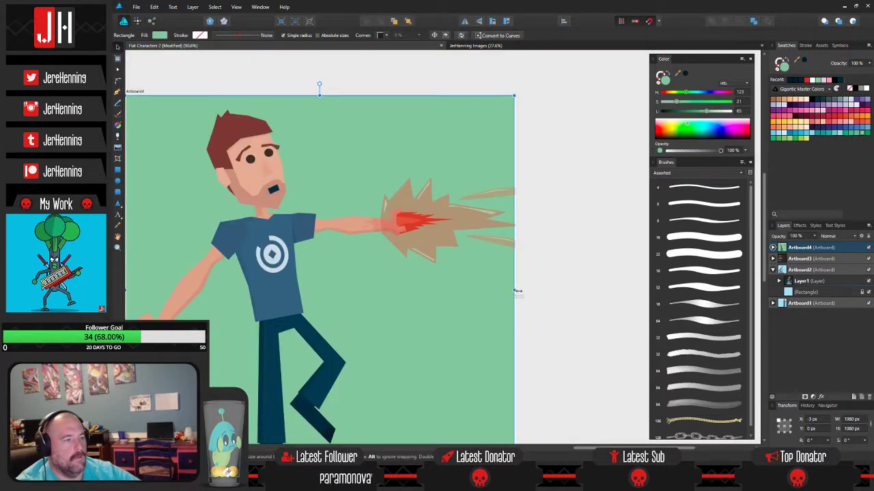
left_click(539, 295)
scroll(541, 263, "down", 2)
left_click(452, 265)
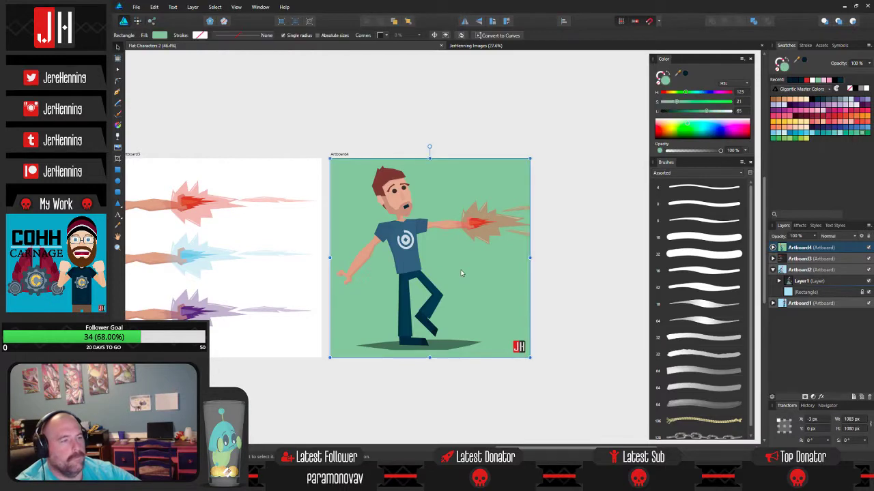
- Trim the green background rectangle's left edge to Artboard4's edge, making it 1080 px wide, and lock it
scroll(330, 261, "up", 4)
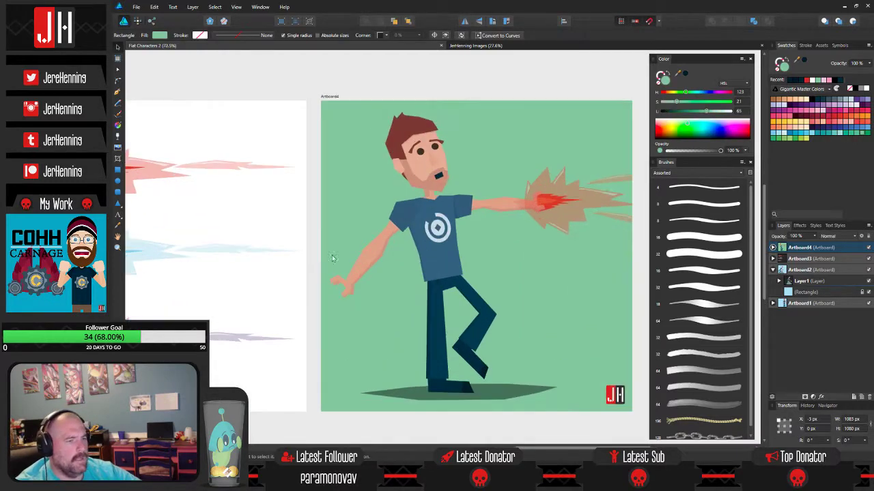
mouse_move(328, 268)
left_mouse_down()
mouse_move(337, 267)
mouse_move(329, 267)
left_mouse_up()
left_click(313, 246)
scroll(313, 246, "down", 5)
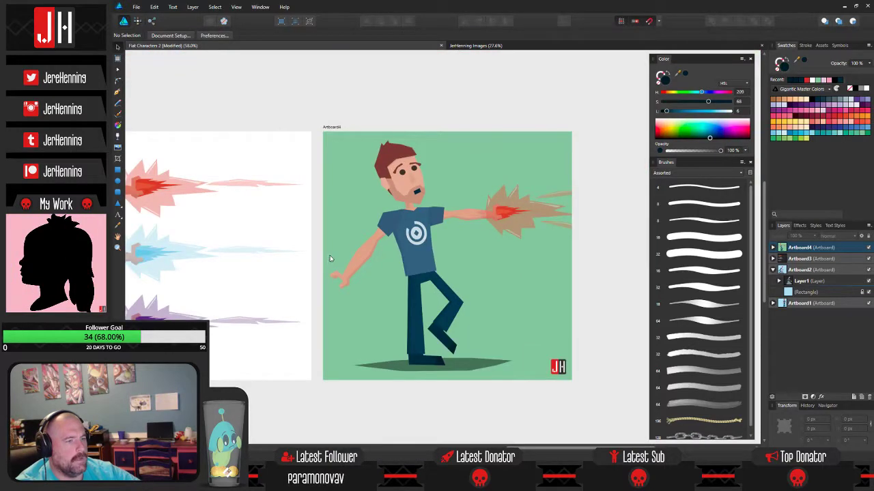
scroll(406, 204, "up", 1)
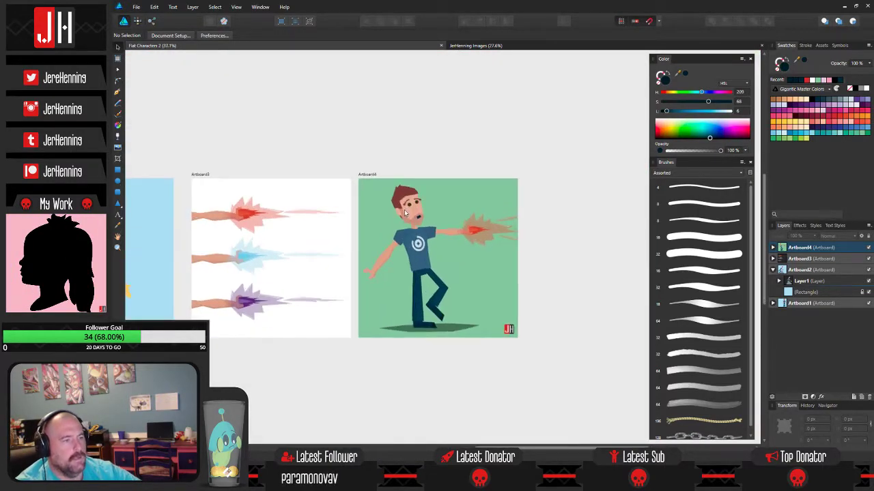
left_click(374, 213)
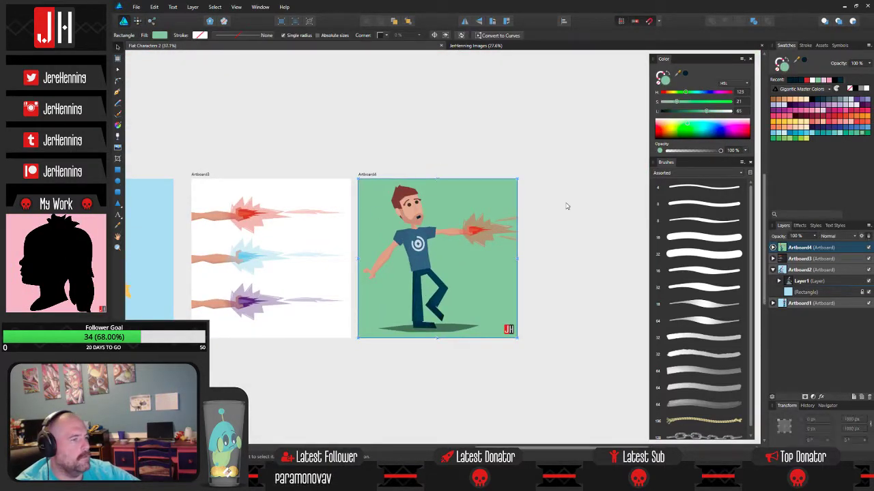
left_click(615, 211)
- Draw a dark navy square of 25 px beside the character's forehead and rotate it to 64.4°
scroll(450, 222, "up", 3)
scroll(449, 218, "down", 2)
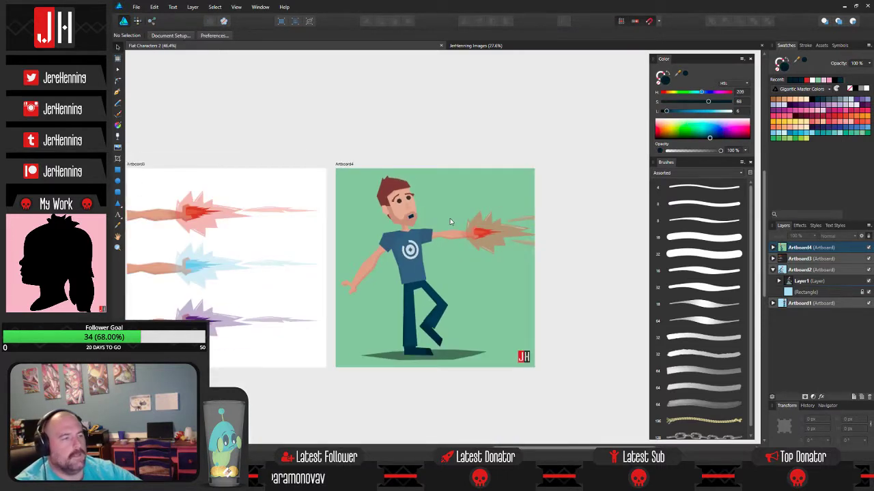
scroll(451, 218, "up", 1)
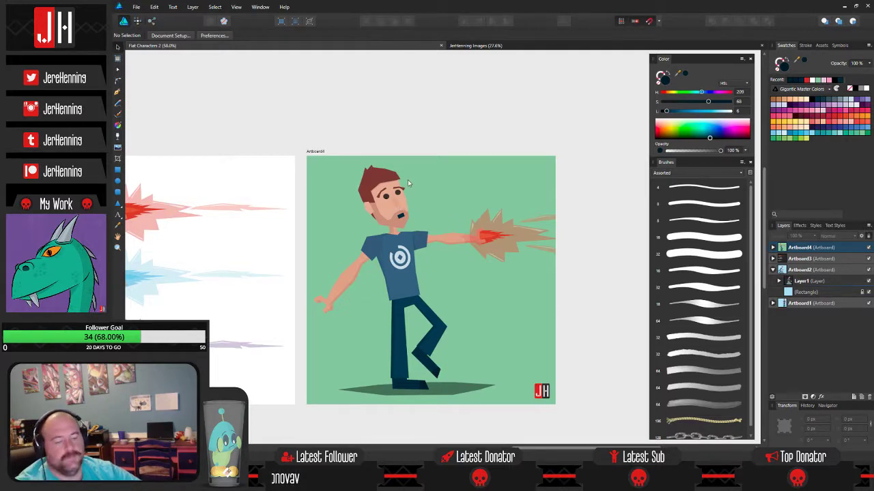
scroll(407, 180, "up", 3)
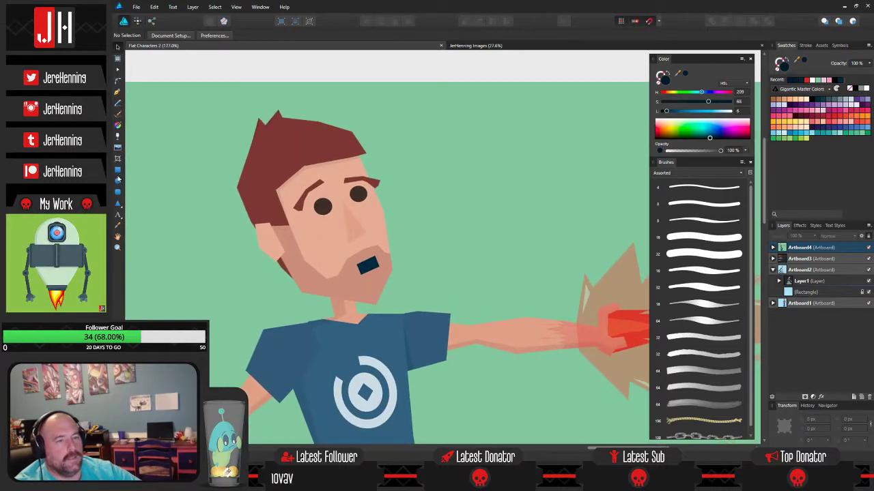
left_click(118, 170)
mouse_move(406, 158)
left_mouse_down()
mouse_move(431, 187)
mouse_move(422, 180)
left_mouse_up()
left_click_drag(414, 147, 394, 151)
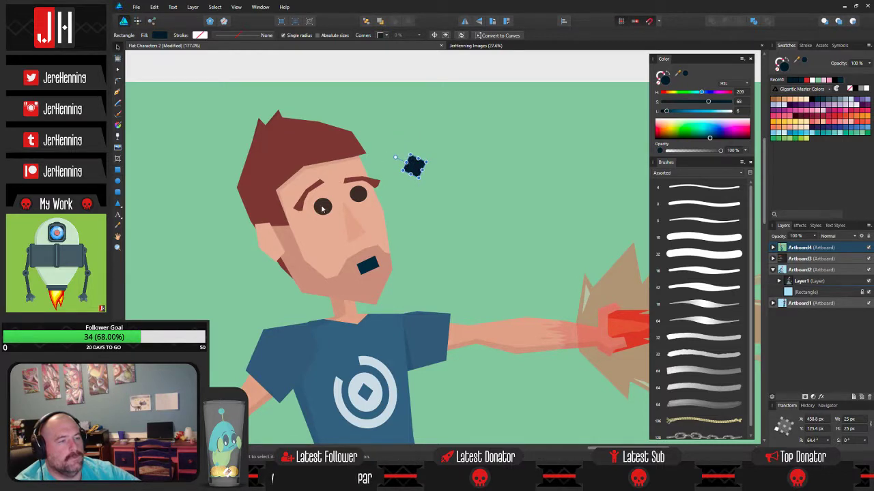
- Try moving both round eyes off the character's face onto the green background beside the head
left_click(324, 208)
left_click(355, 198, "shift")
left_click_drag(358, 197, 541, 197)
- Try the dark navy square as the eye nearer the ear, placing it under the eyebrow and shrinking it slightly
left_click(416, 167)
left_click_drag(416, 167, 325, 206)
scroll(325, 207, "up", 5)
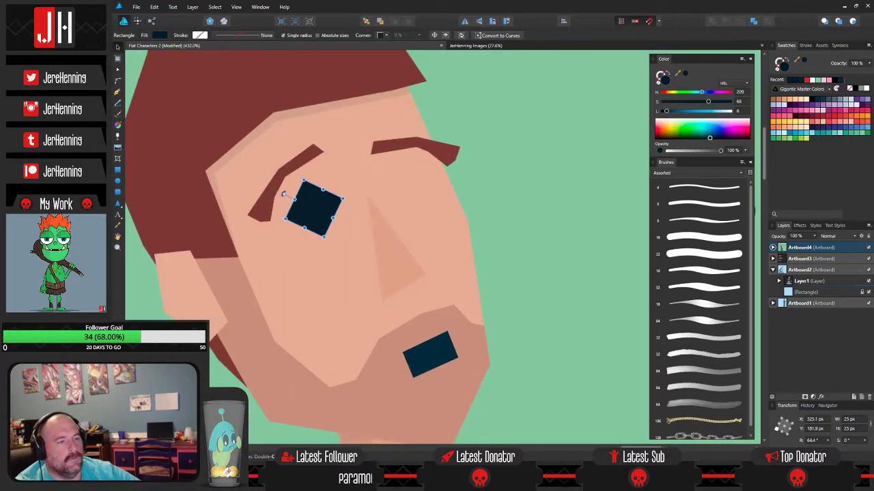
left_click_drag(305, 180, 322, 204)
left_click(539, 227)
scroll(418, 209, "down", 3)
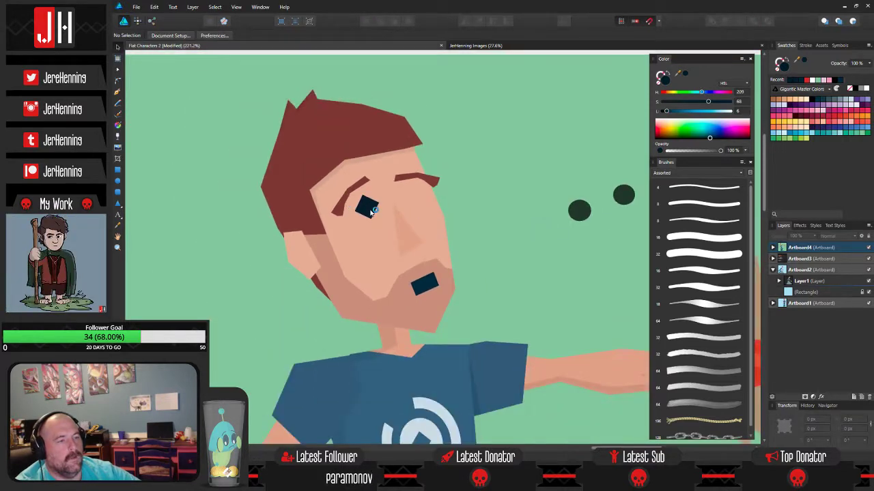
- Try a copy of the square eye under the other eyebrow, shrunk to 18.8 px and rotated to 58.6°, and check the face
scroll(374, 209, "up", 4)
left_click(374, 207)
left_click_drag(323, 189, 459, 150)
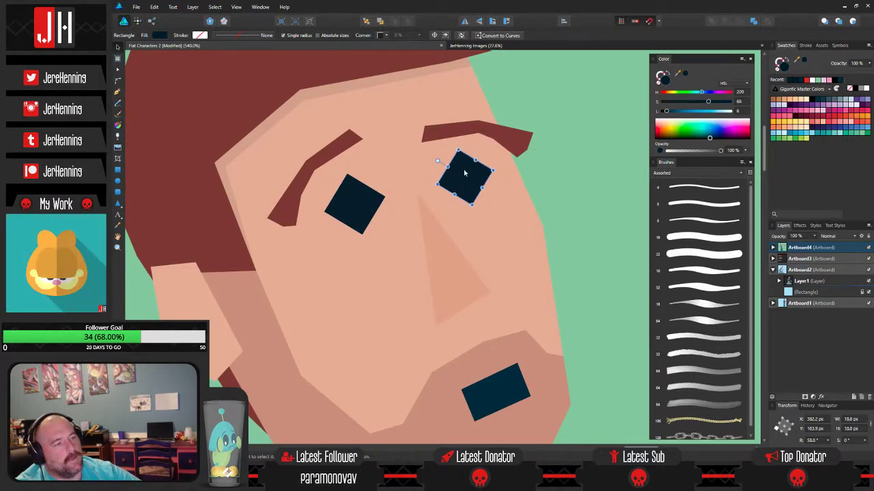
key("ctrl+d")
scroll(478, 192, "down", 4)
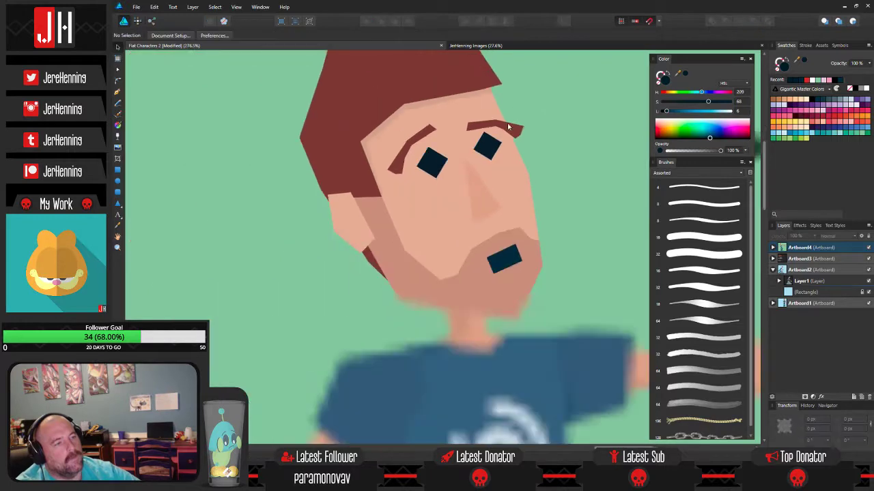
scroll(479, 193, "up", 2)
scroll(482, 203, "down", 5)
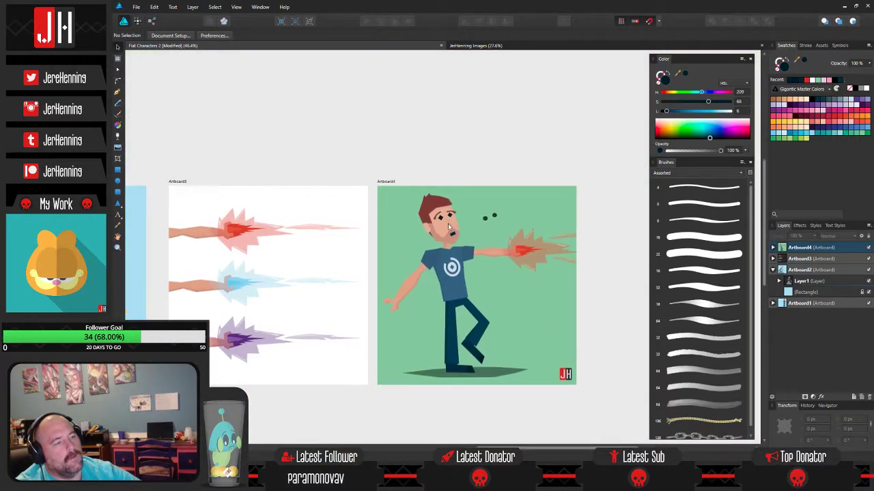
scroll(450, 230, "up", 2)
- Undo the square-eye changes, including the drawing of the navy square, back to the original round eyes
key("ctrl+z")
key("ctrl+z")
key("ctrl+z")
key("ctrl+z")
key("ctrl+z")
key("ctrl+z")
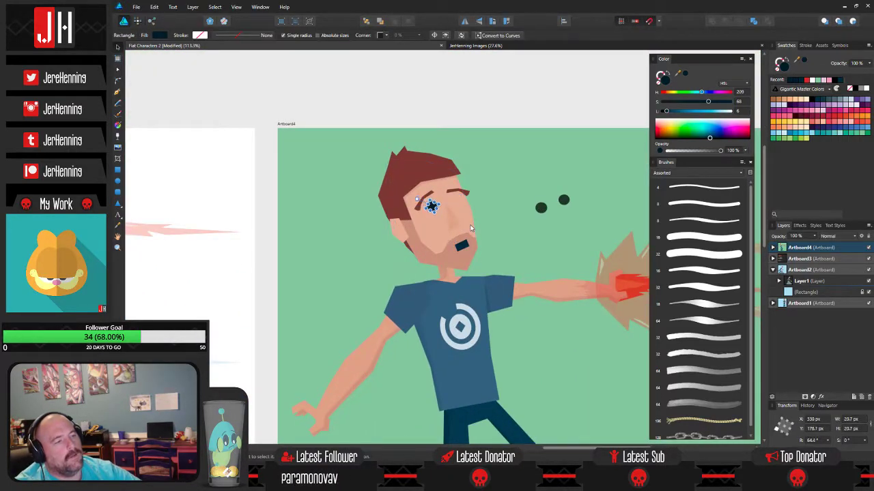
key("ctrl+z")
key("ctrl+z")
key("ctrl+z")
key("ctrl+z")
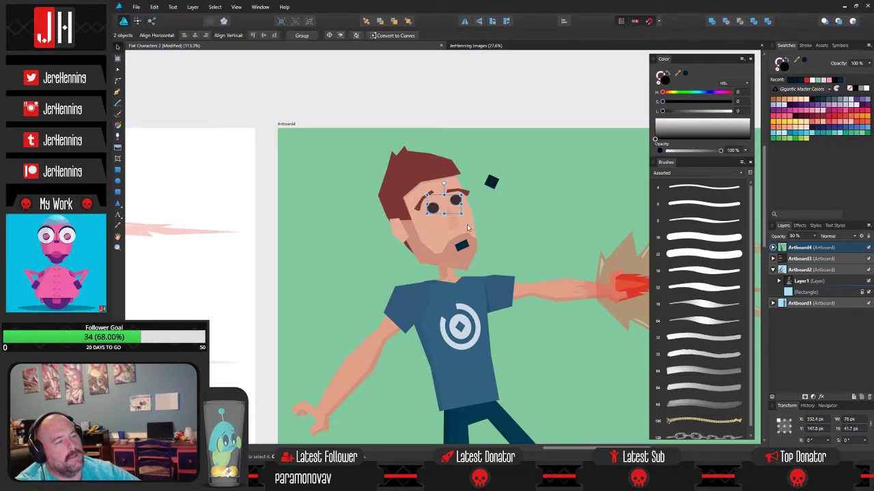
key("ctrl+z")
key("ctrl+z")
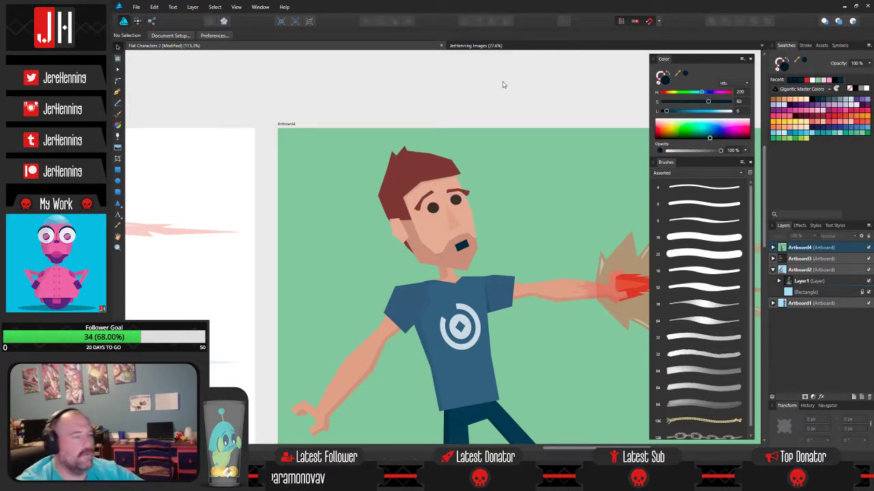
- Check the artwork on Artboard4, close the Flat Characters 2 document and minimize the application window
scroll(472, 159, "down", 5)
scroll(438, 236, "up", 5)
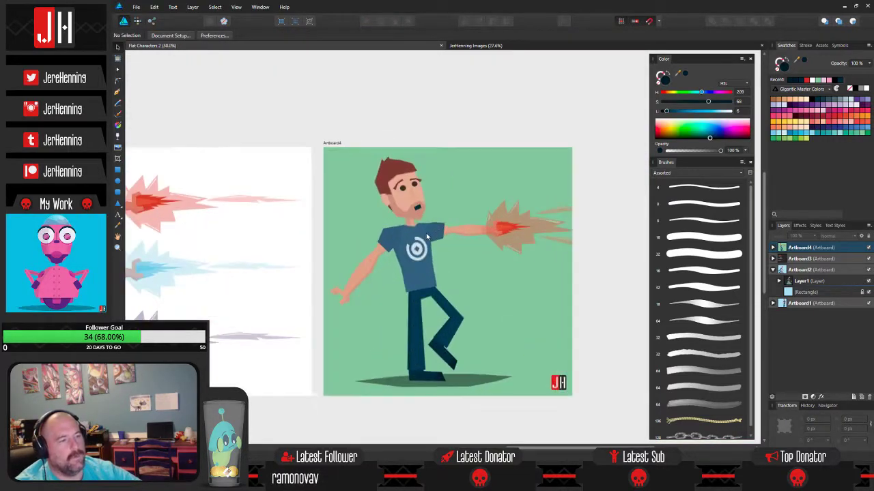
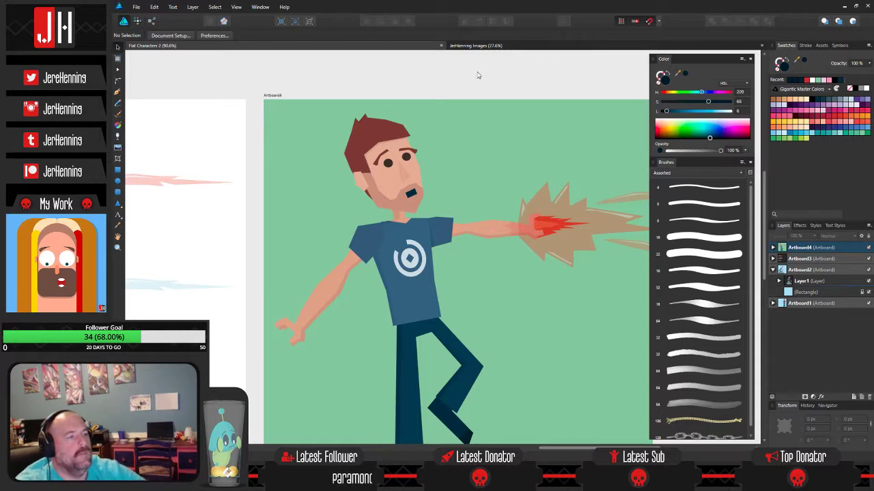
left_click(453, 45)
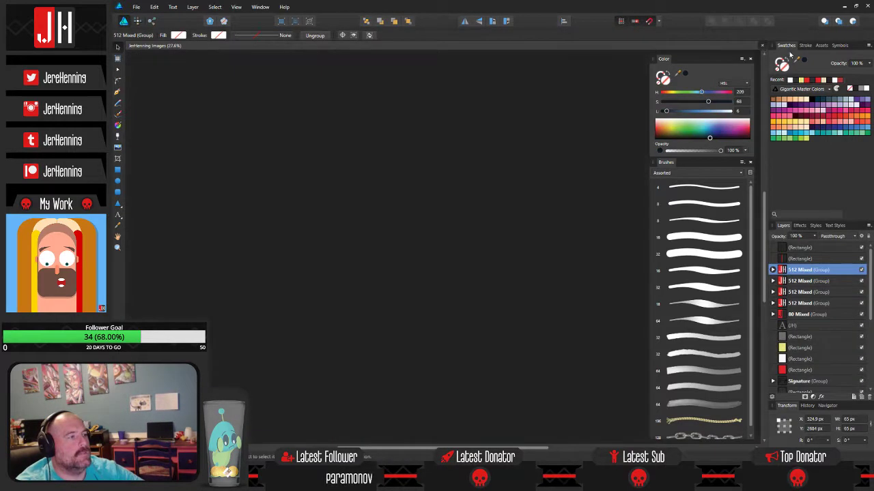
left_click(844, 6)
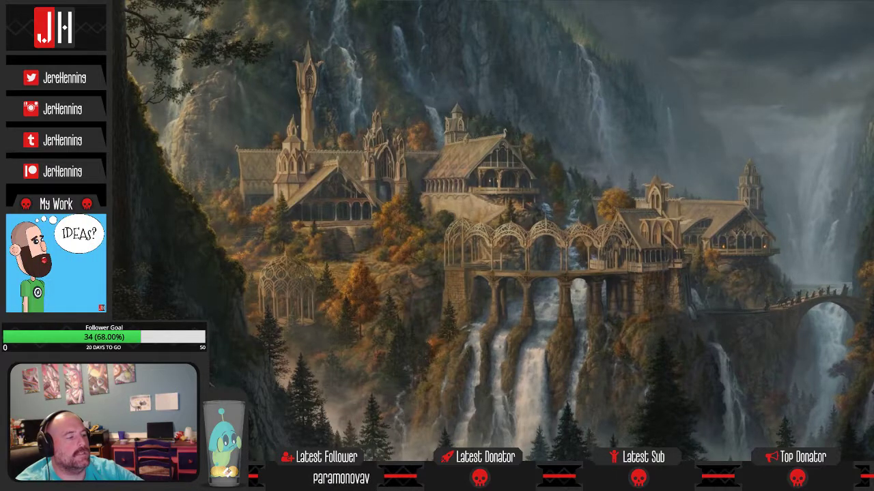
- Switch to File Explorer and open the In Progress folder inside Google Drive's Graphics > Vector folder
left_click(807, 484)
left_click(825, 341)
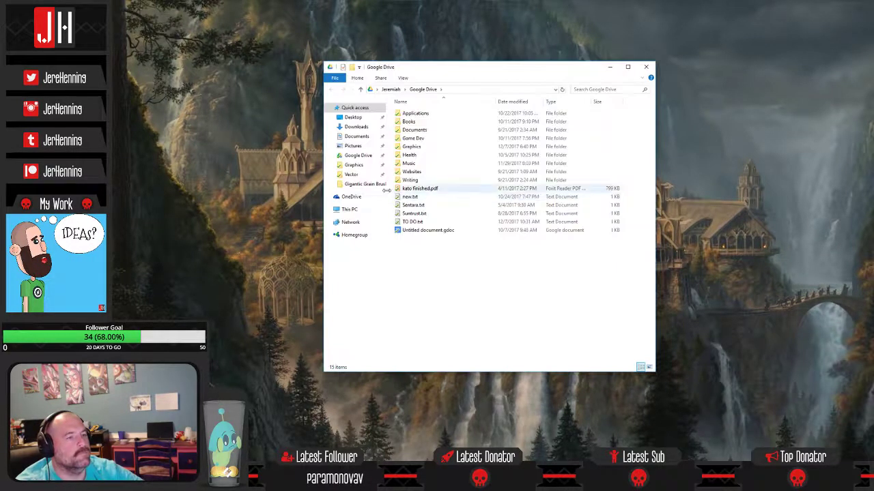
left_click(351, 174)
double_click(422, 135)
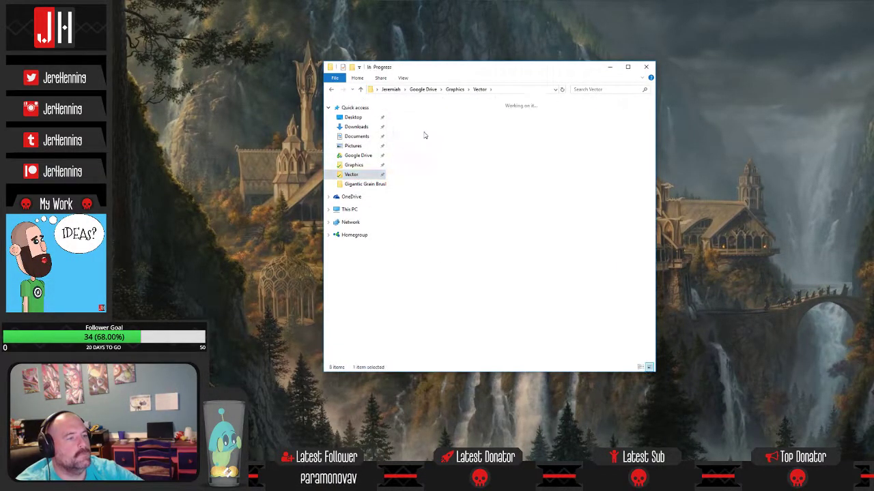
- Rename the Flat Characters 2.afdesign file to Low Poly.afdesign and open it in Affinity Designer
left_click(544, 130)
left_click(544, 143)
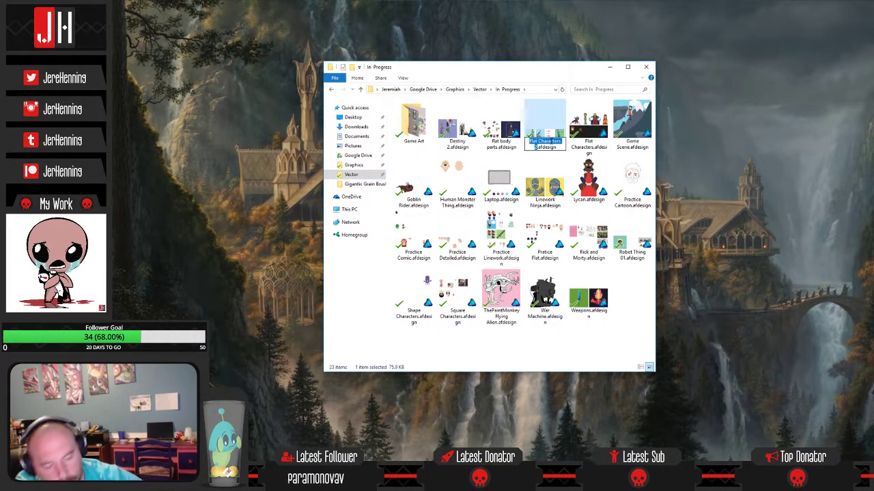
type("Lo")
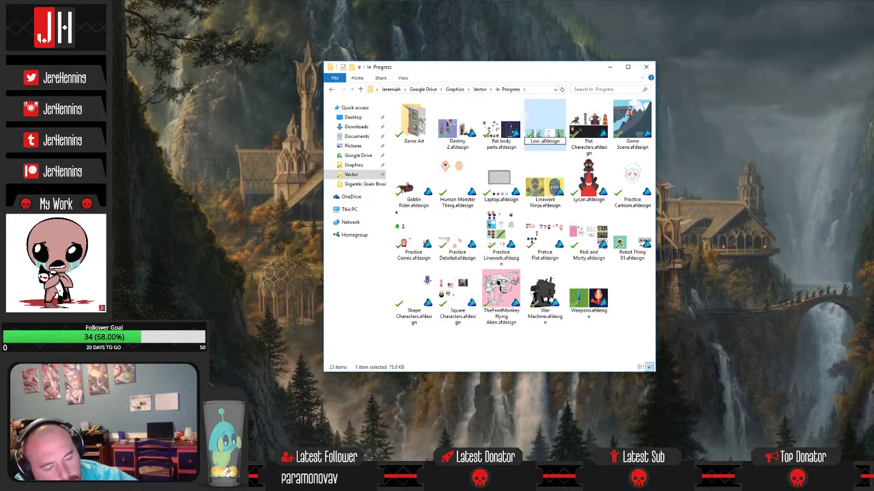
type("w Poly")
key("Return")
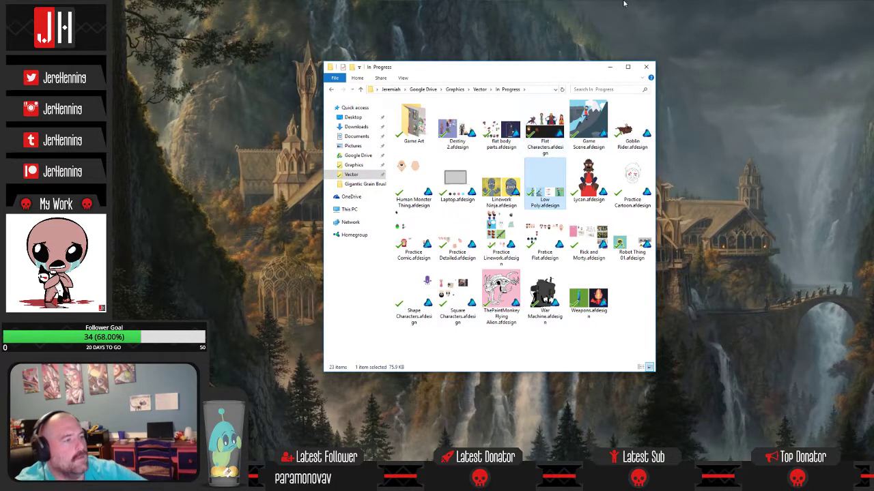
double_click(586, 145)
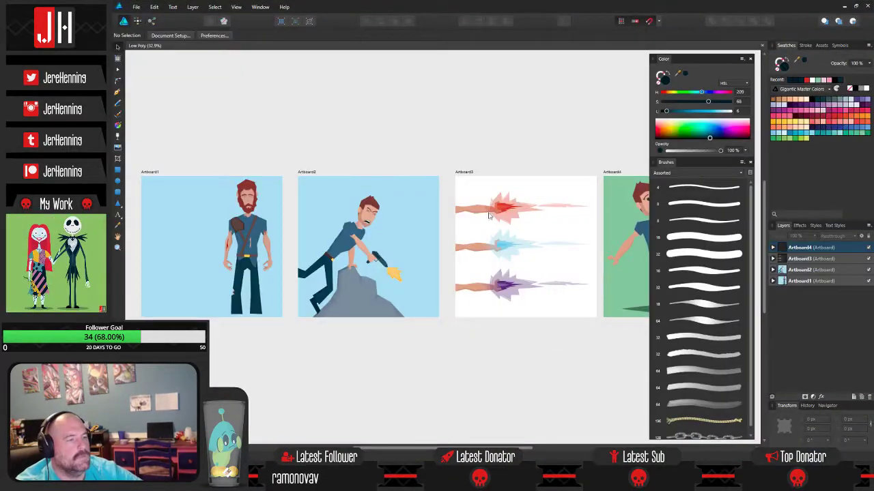
- Look across the artboards and examine the character and flaming fist on Artboard4 up close and as a whole
scroll(360, 205, "up", 5)
left_click_drag(358, 225, 136, 194)
mouse_move(642, 232)
left_mouse_down()
mouse_move(306, 247)
mouse_move(136, 239)
left_mouse_up()
left_click_drag(638, 247, 307, 245)
scroll(368, 248, "down", 5)
scroll(361, 241, "right", 4)
scroll(356, 233, "up", 3)
scroll(361, 235, "down", 4)
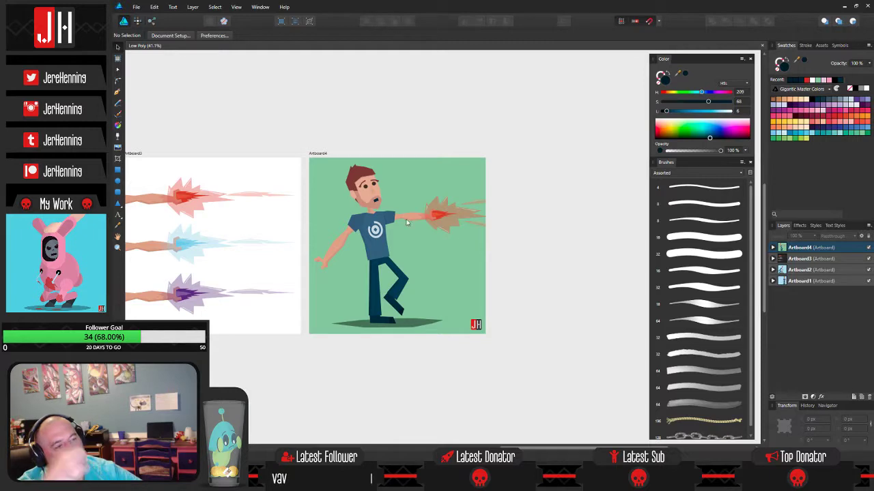
scroll(409, 219, "up", 6)
scroll(443, 223, "down", 3)
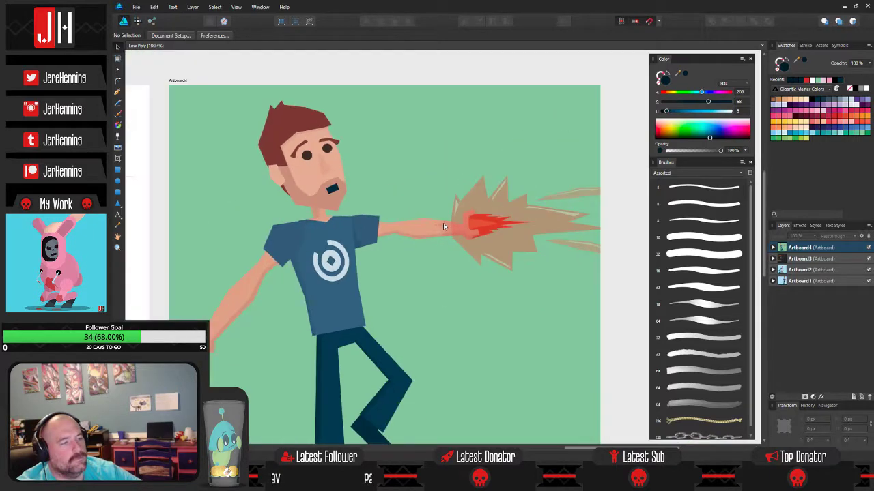
scroll(445, 228, "up", 2)
scroll(447, 230, "up", 2)
scroll(446, 230, "down", 6)
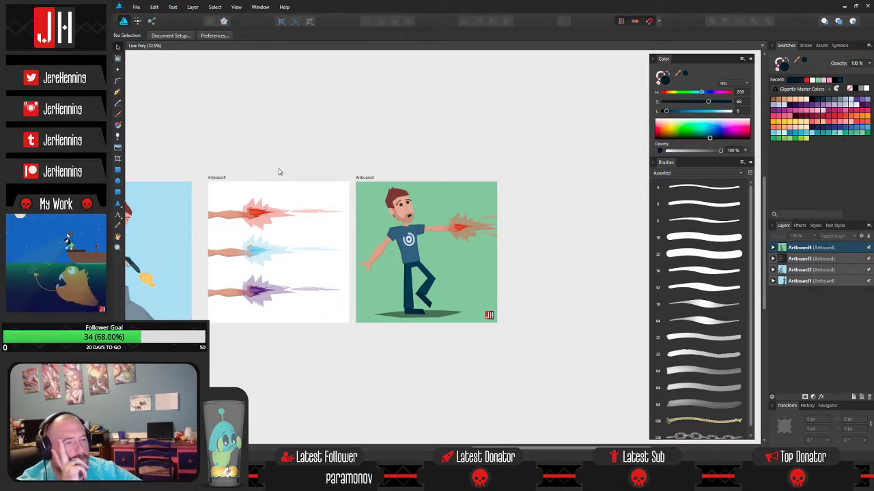
- Review all four artboards of the Low Poly document, comparing the standing, shooting and flaming-fist characters and the three coloured flames
left_click_drag(372, 207, 425, 198)
scroll(487, 249, "up", 5)
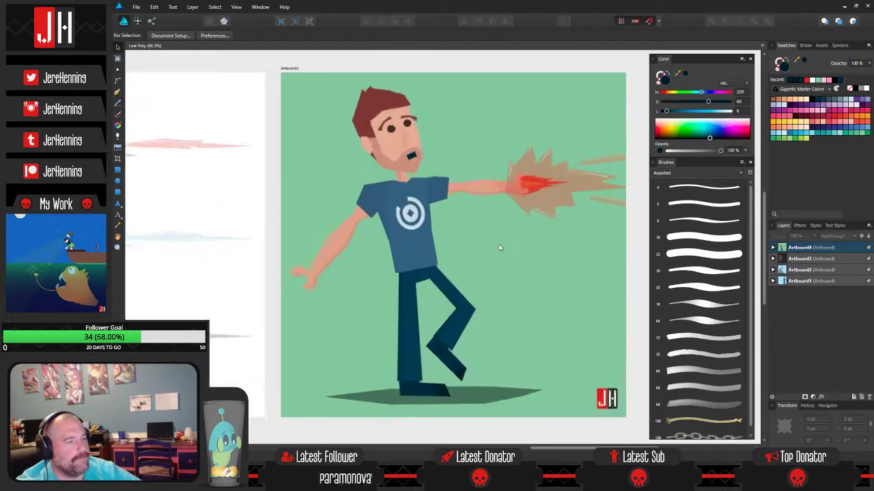
scroll(492, 253, "down", 2)
scroll(492, 266, "left", 5)
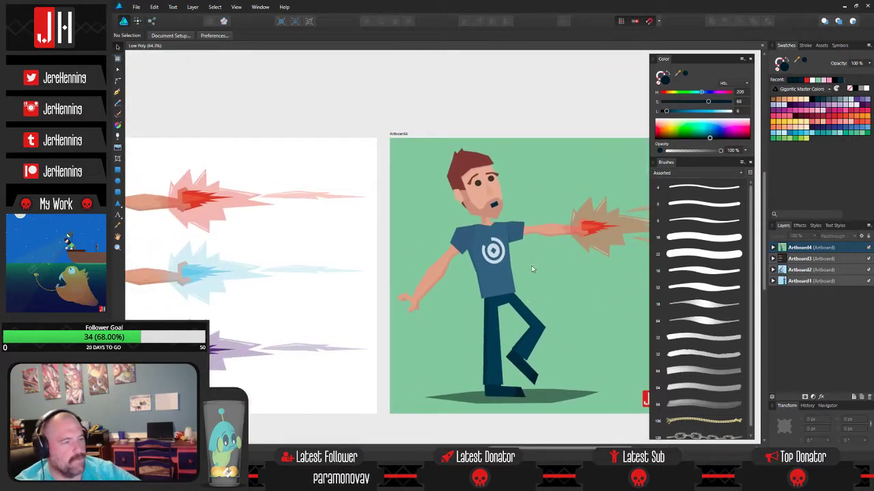
scroll(340, 286, "left", 3)
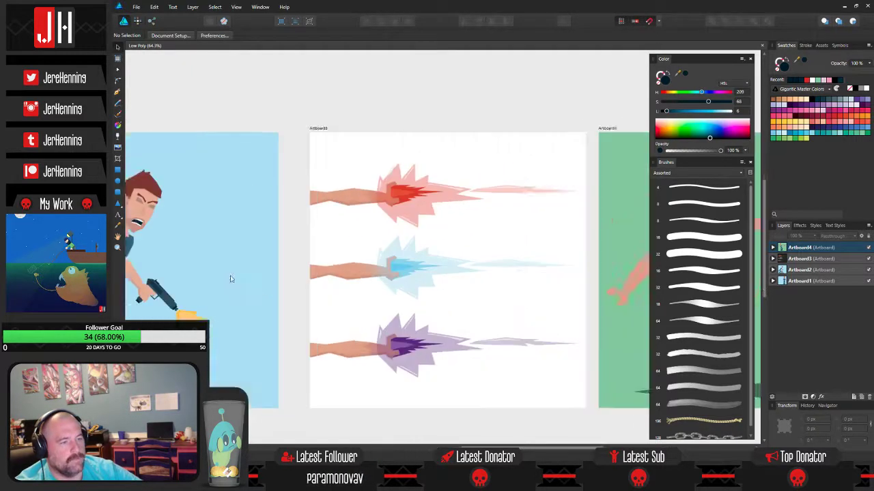
scroll(375, 294, "right", 8)
scroll(444, 301, "left", 8)
scroll(469, 302, "left", 6)
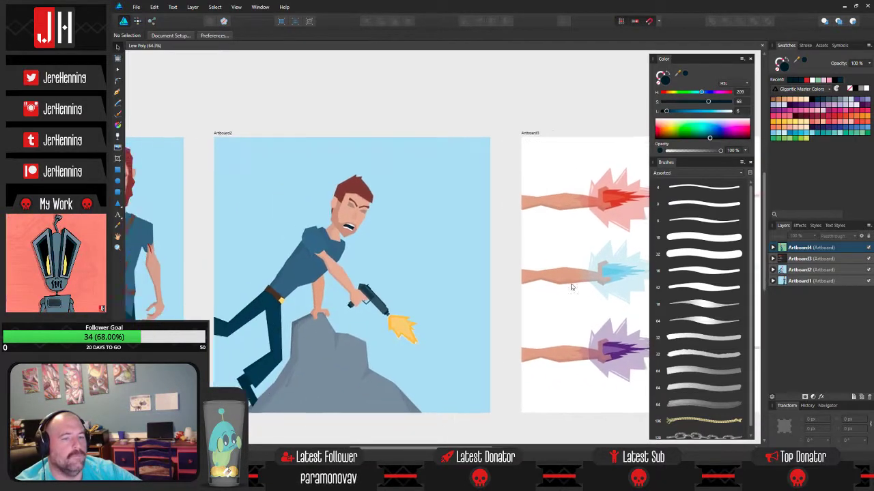
scroll(419, 282, "up", 2)
scroll(419, 282, "down", 2)
scroll(419, 288, "down", 3)
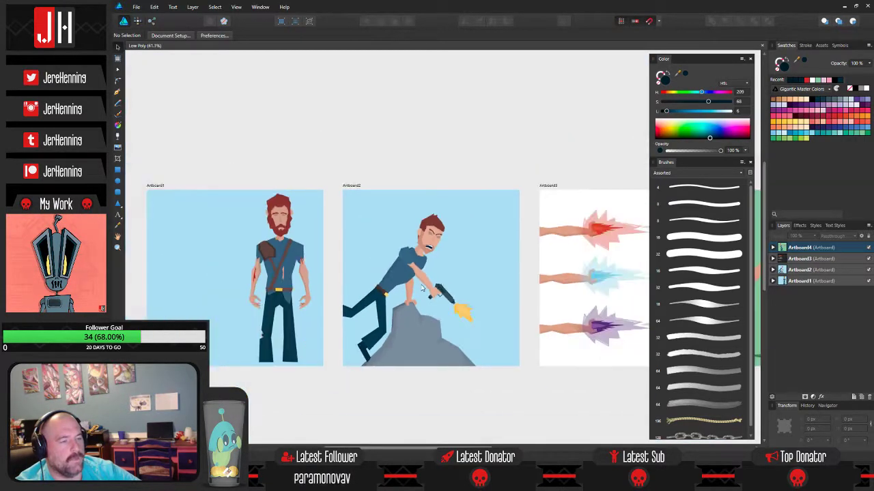
scroll(276, 220, "up", 2)
scroll(277, 221, "down", 2)
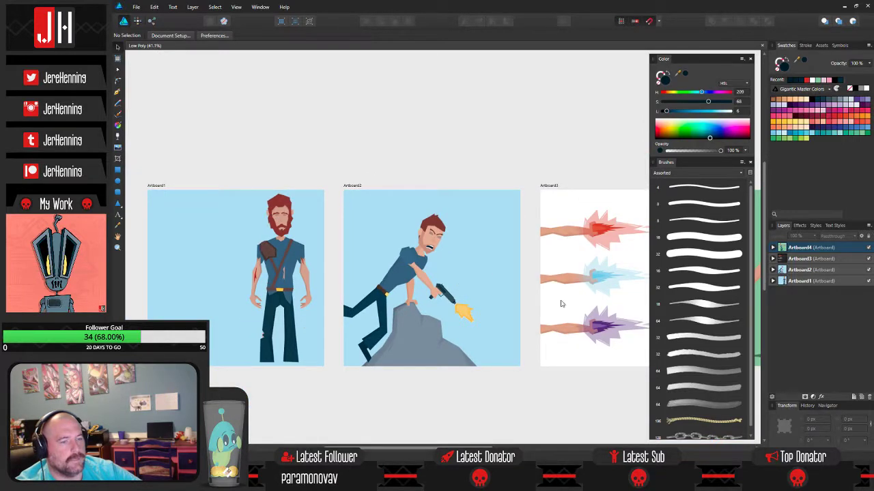
scroll(429, 298, "up", 2)
scroll(430, 299, "down", 2)
left_click_drag(449, 295, 232, 291)
left_click_drag(585, 316, 498, 337)
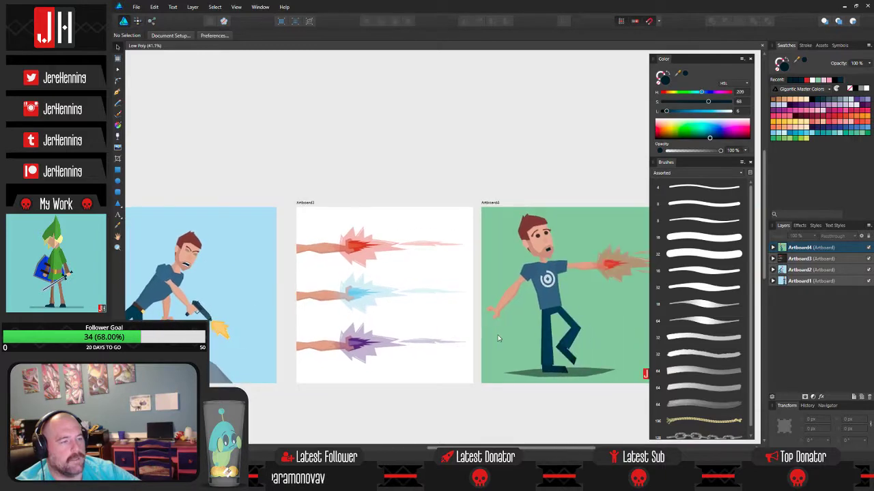
scroll(497, 334, "left", 4)
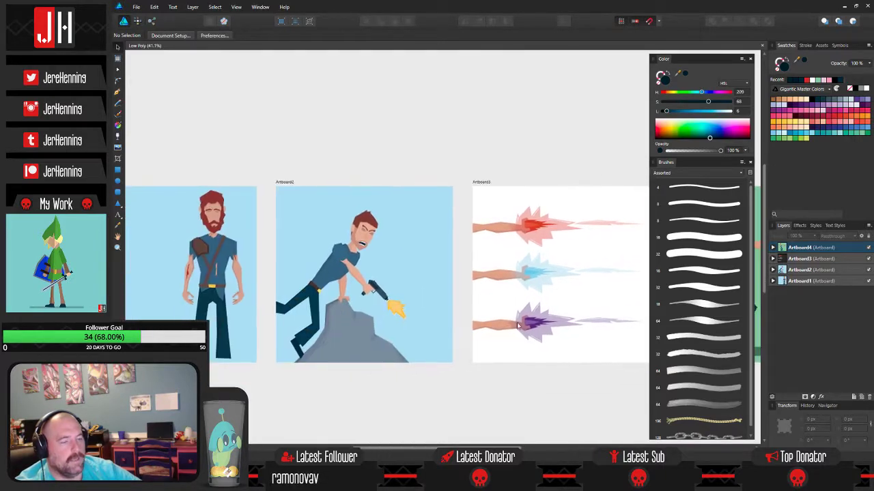
scroll(467, 315, "up", 4)
scroll(363, 274, "down", 3)
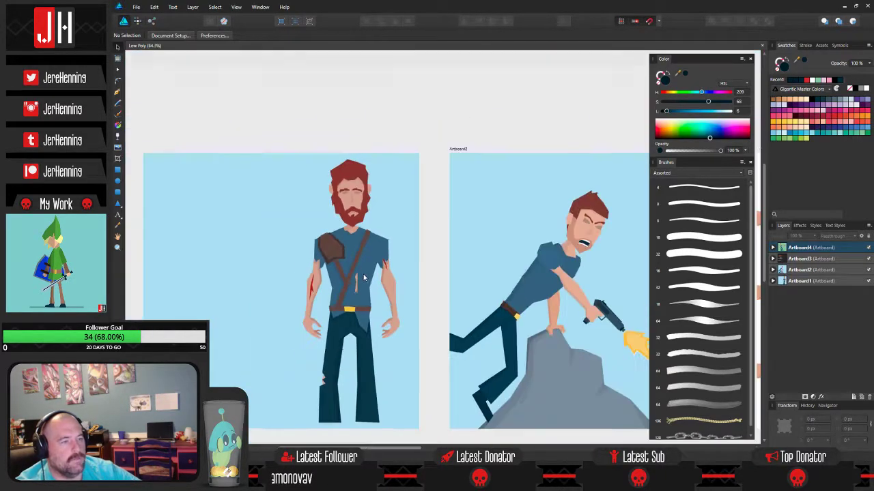
scroll(371, 276, "up", 3)
scroll(372, 276, "down", 4)
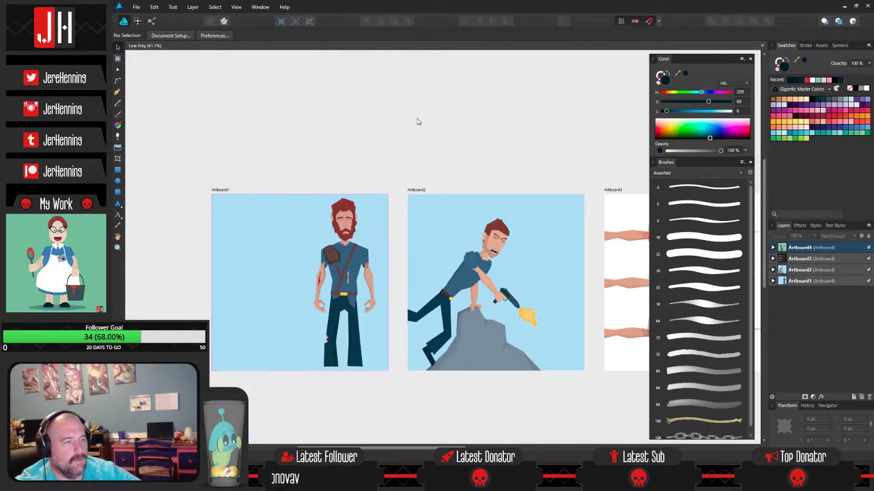
scroll(420, 187, "down", 2)
scroll(440, 197, "up", 3)
left_click_drag(600, 266, 357, 202)
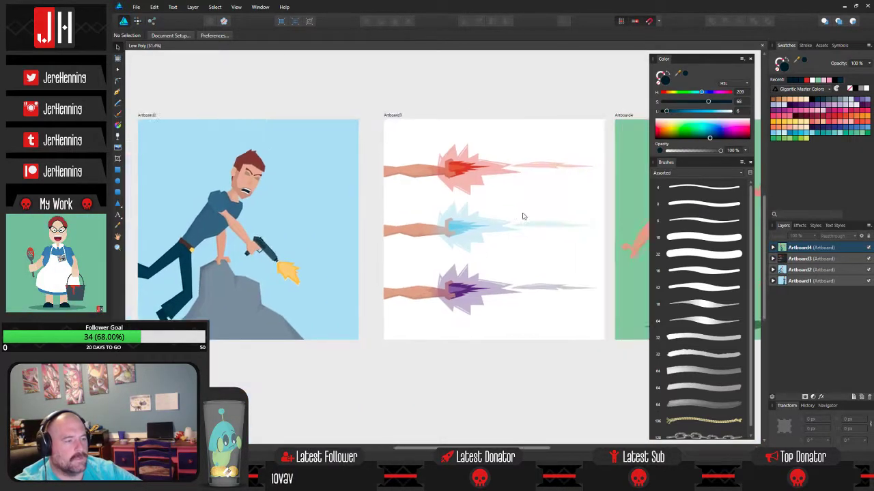
left_click_drag(530, 216, 433, 215)
scroll(354, 217, "up", 1)
scroll(362, 215, "down", 2)
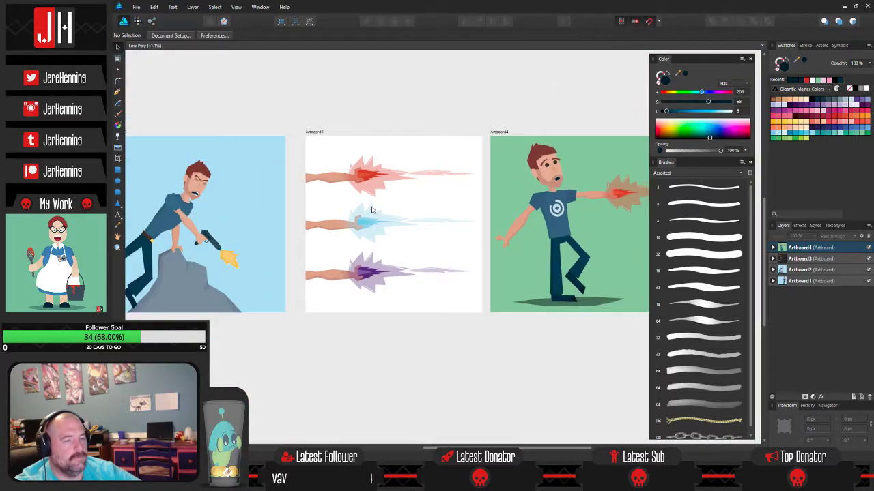
- Close the Low Poly document, Affinity Designer and the File Explorer window
left_click(762, 46)
left_click(867, 6)
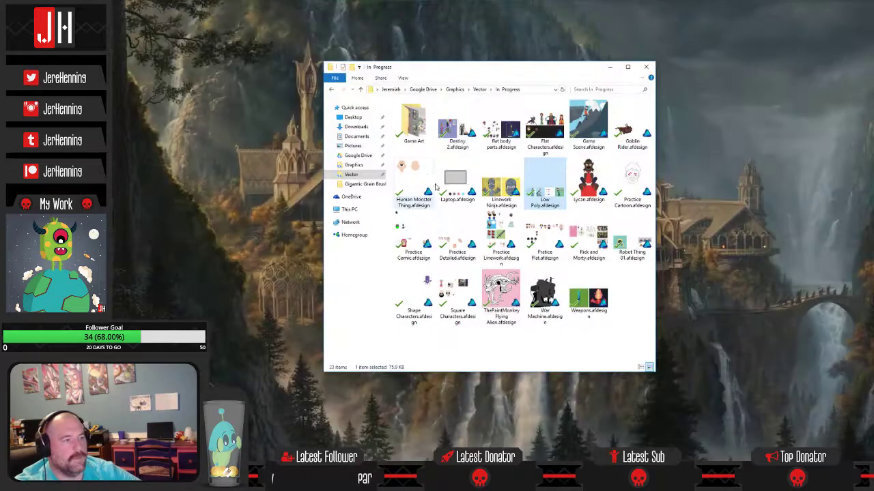
left_click(646, 66)
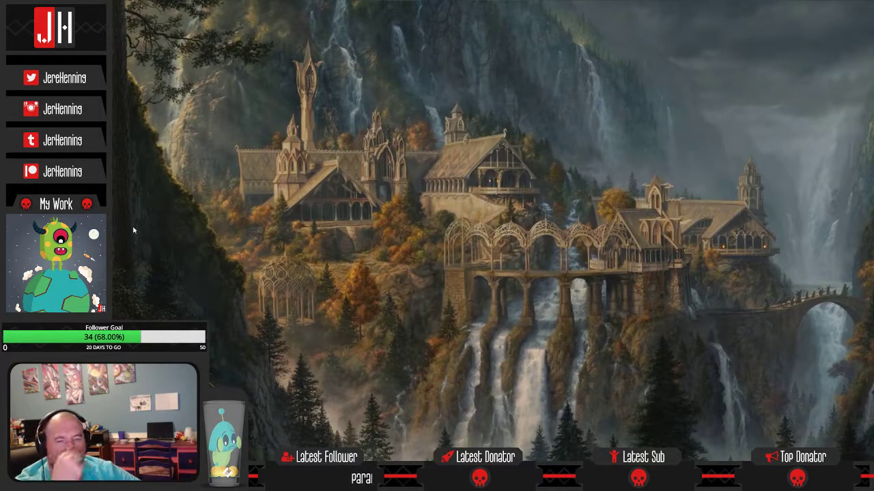